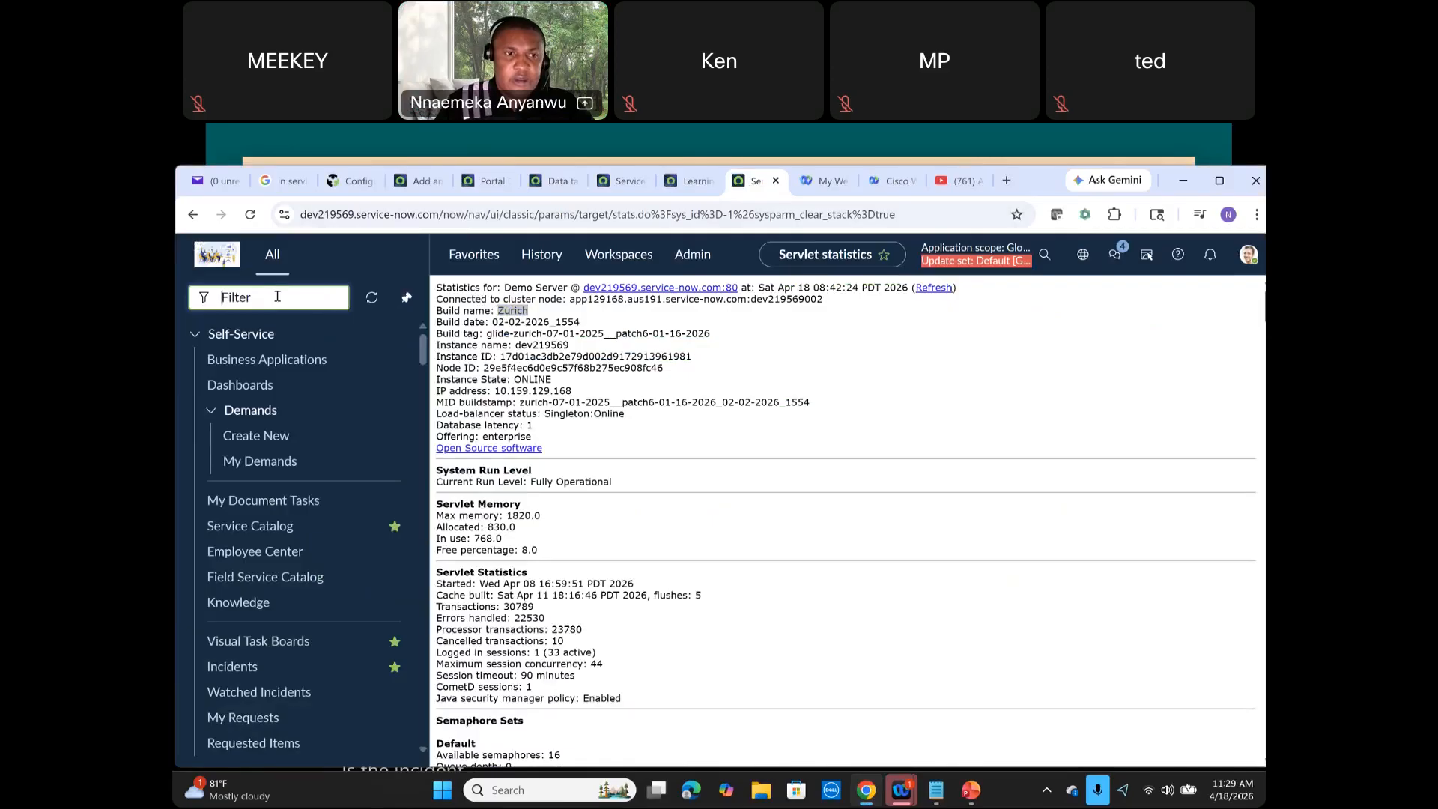
# Step: Filter the application navigator for table builder and open Table Builder
pyautogui.write('tab')
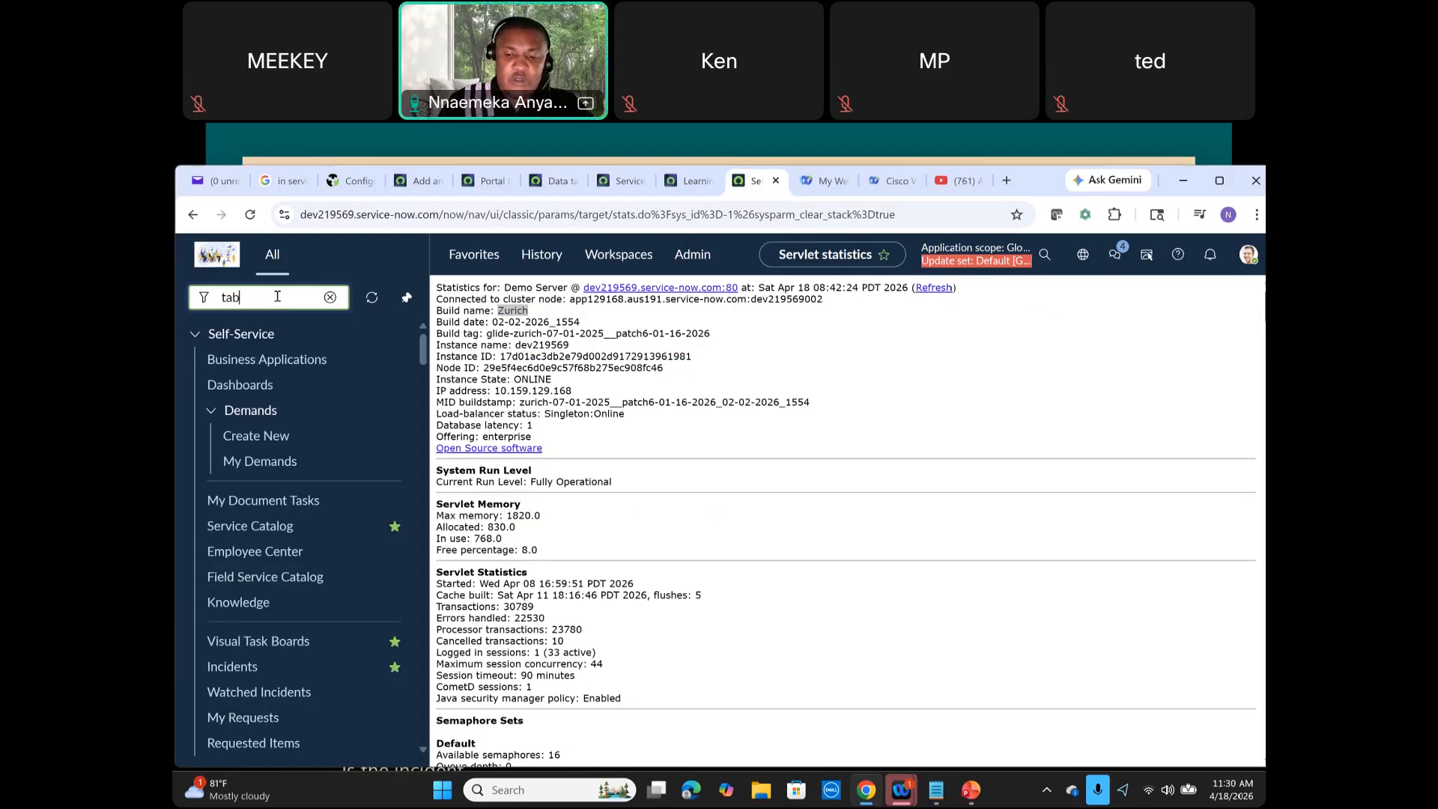
pyautogui.write('l')
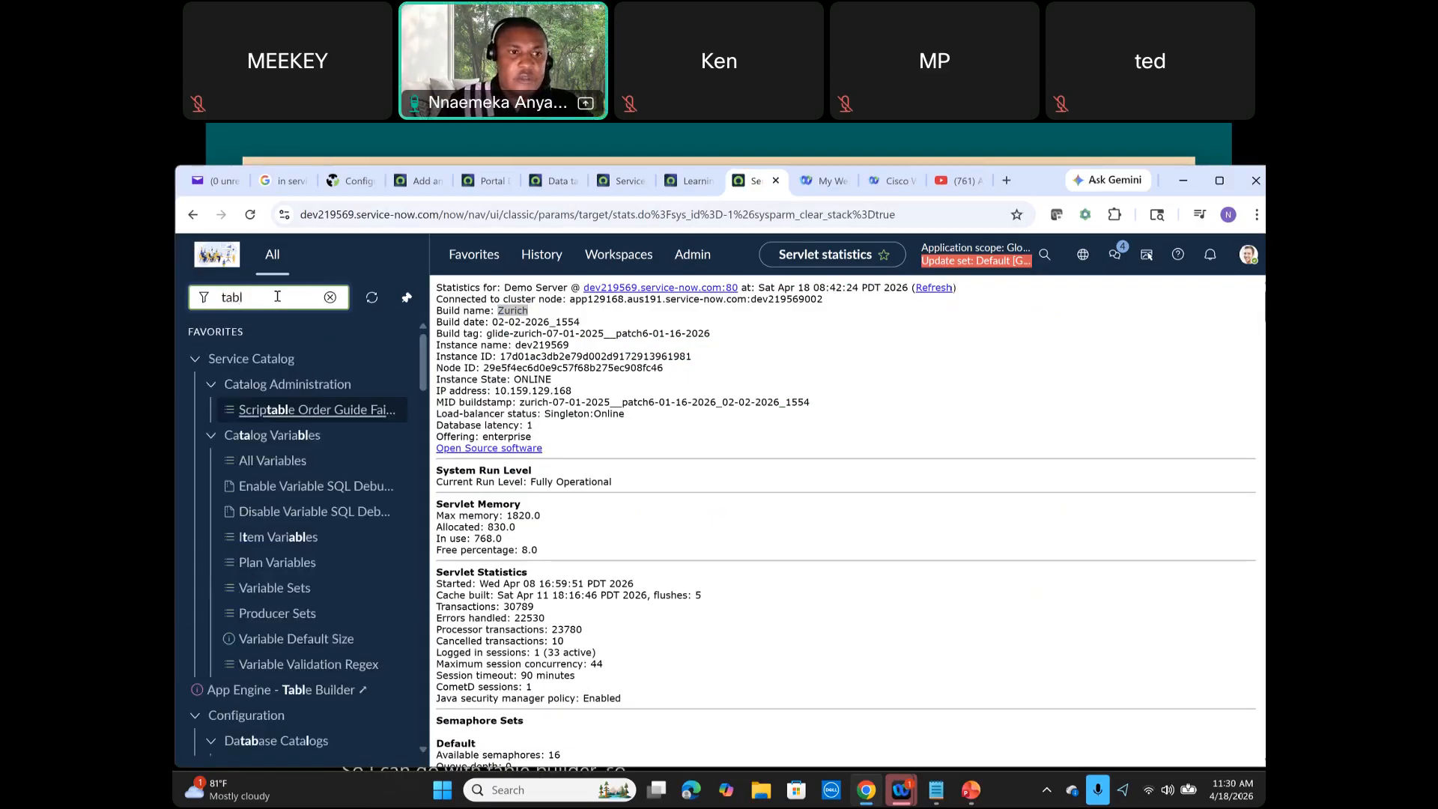
pyautogui.write('e bu')
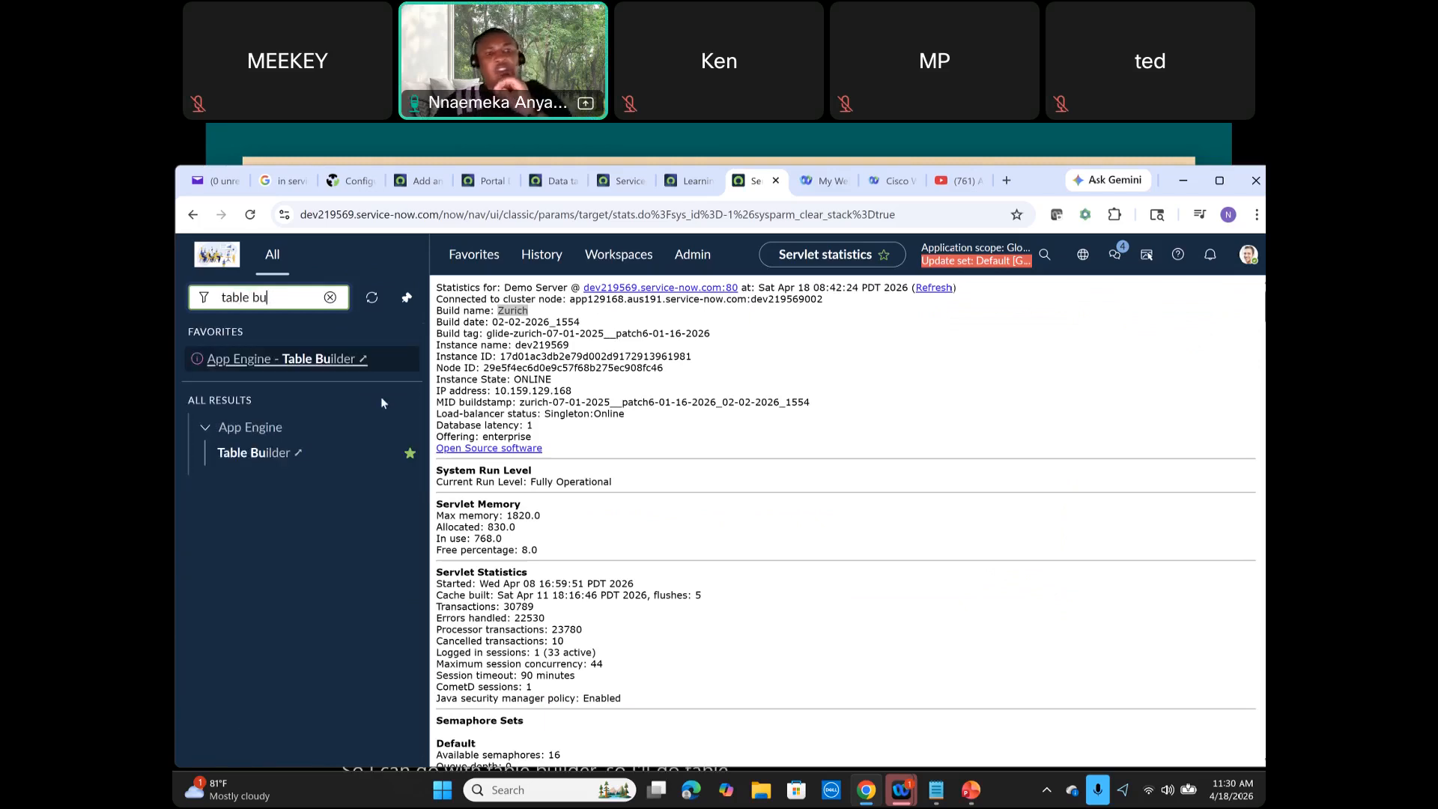
pyautogui.click(271, 460)
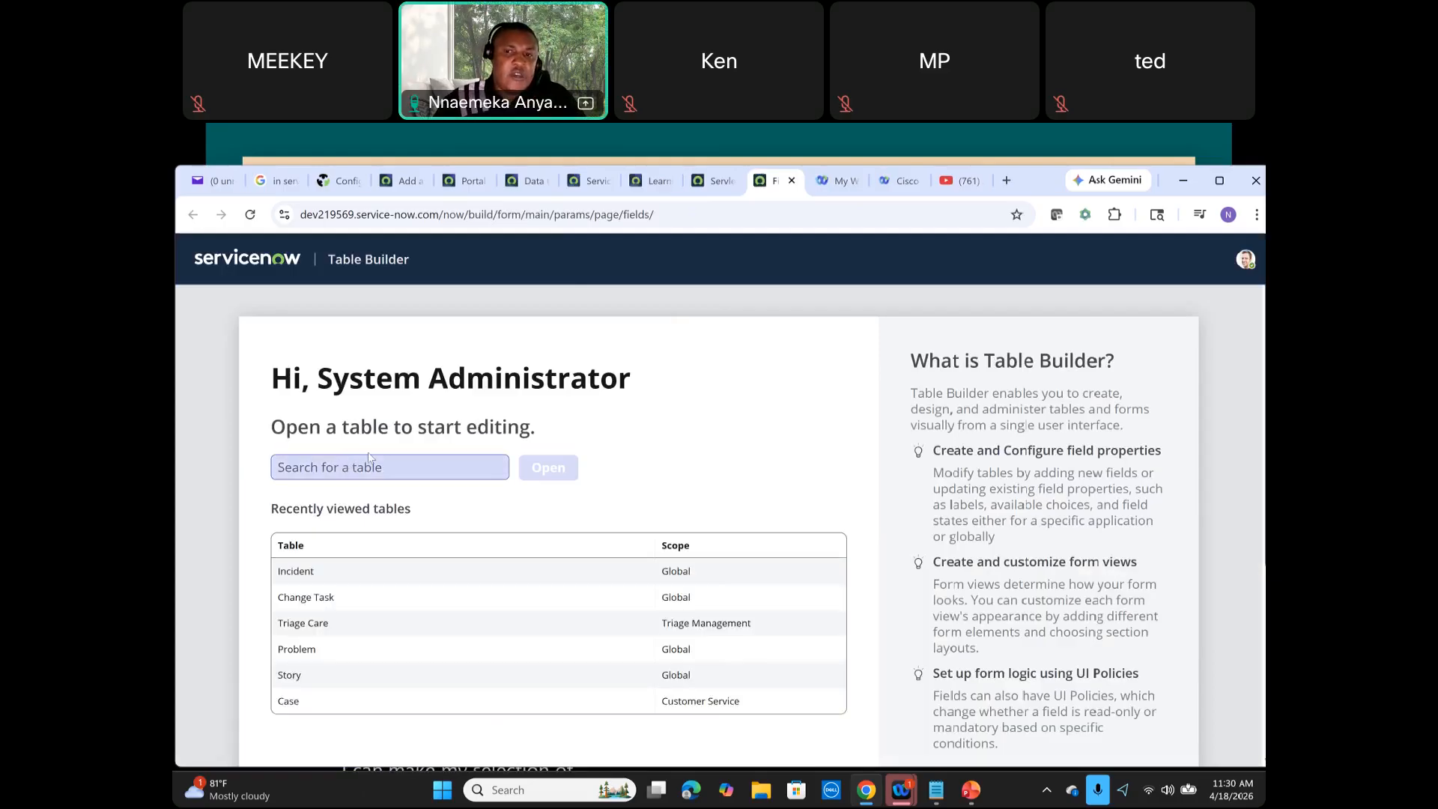
# Step: Read through the Table Builder introduction panel describing its features
pyautogui.moveTo(913, 360); pyautogui.dragTo(982, 651)
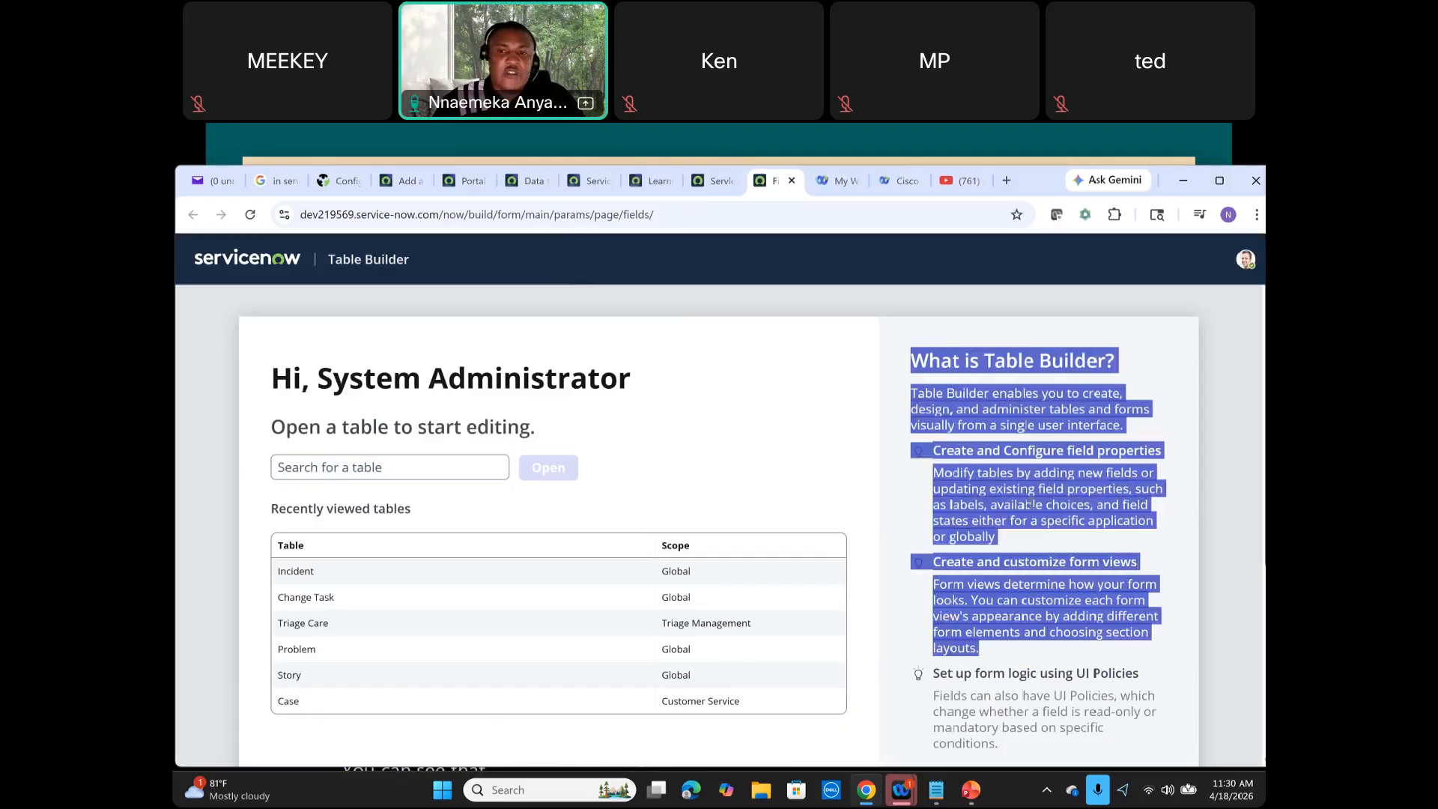
pyautogui.scroll(-1, 1030, 433)
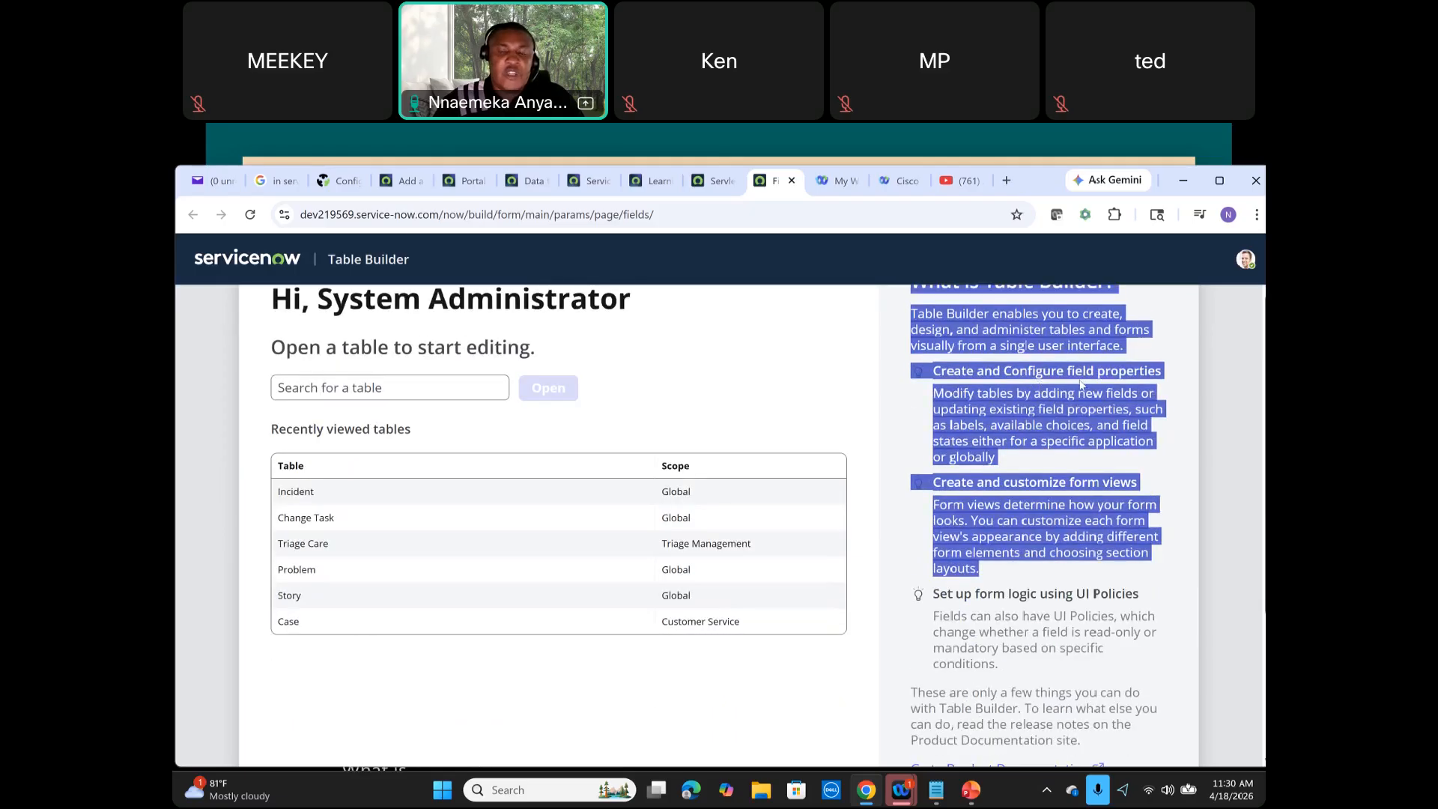
pyautogui.scroll(-1, 1079, 397)
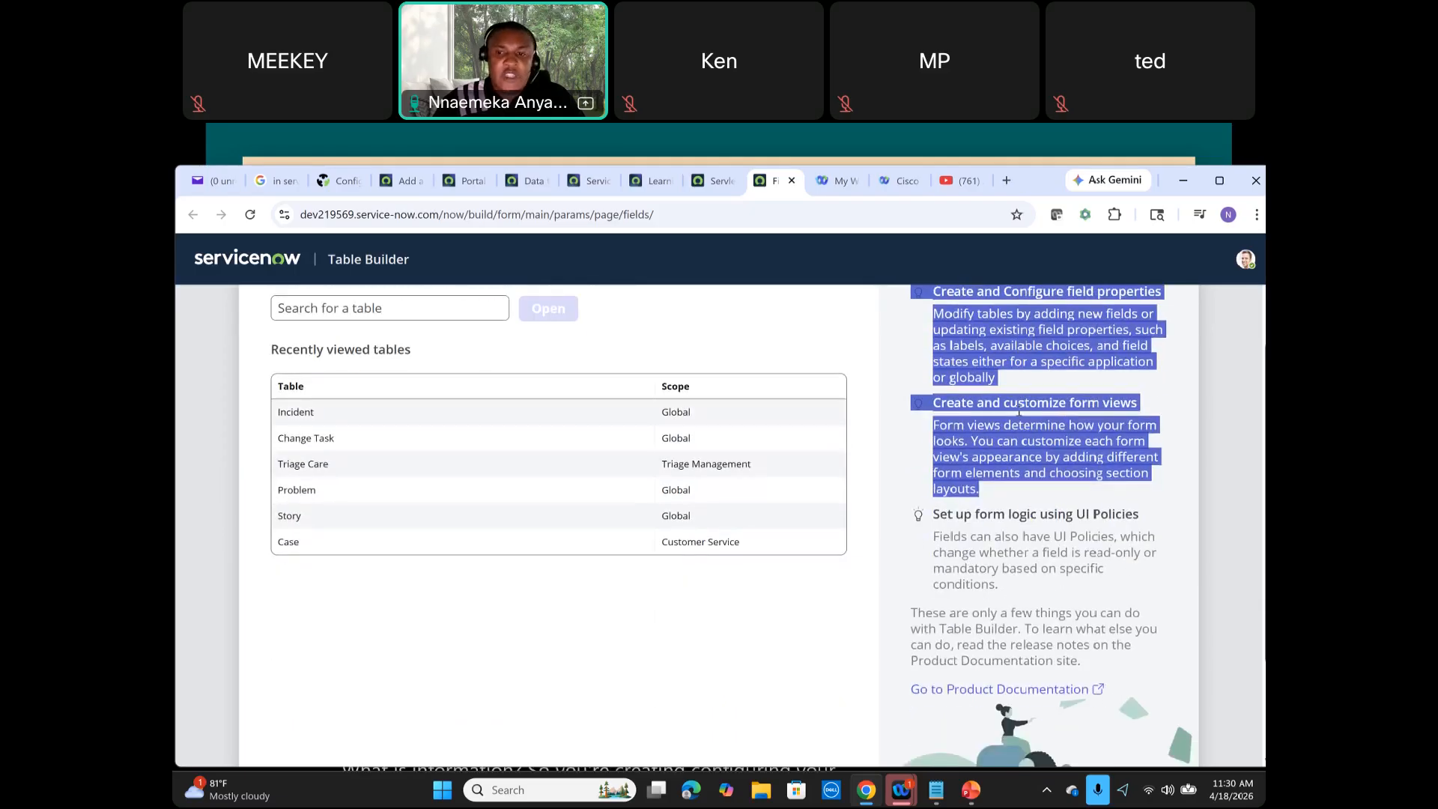
pyautogui.scroll(-1, 1025, 412)
pyautogui.scroll(-1, 1078, 491)
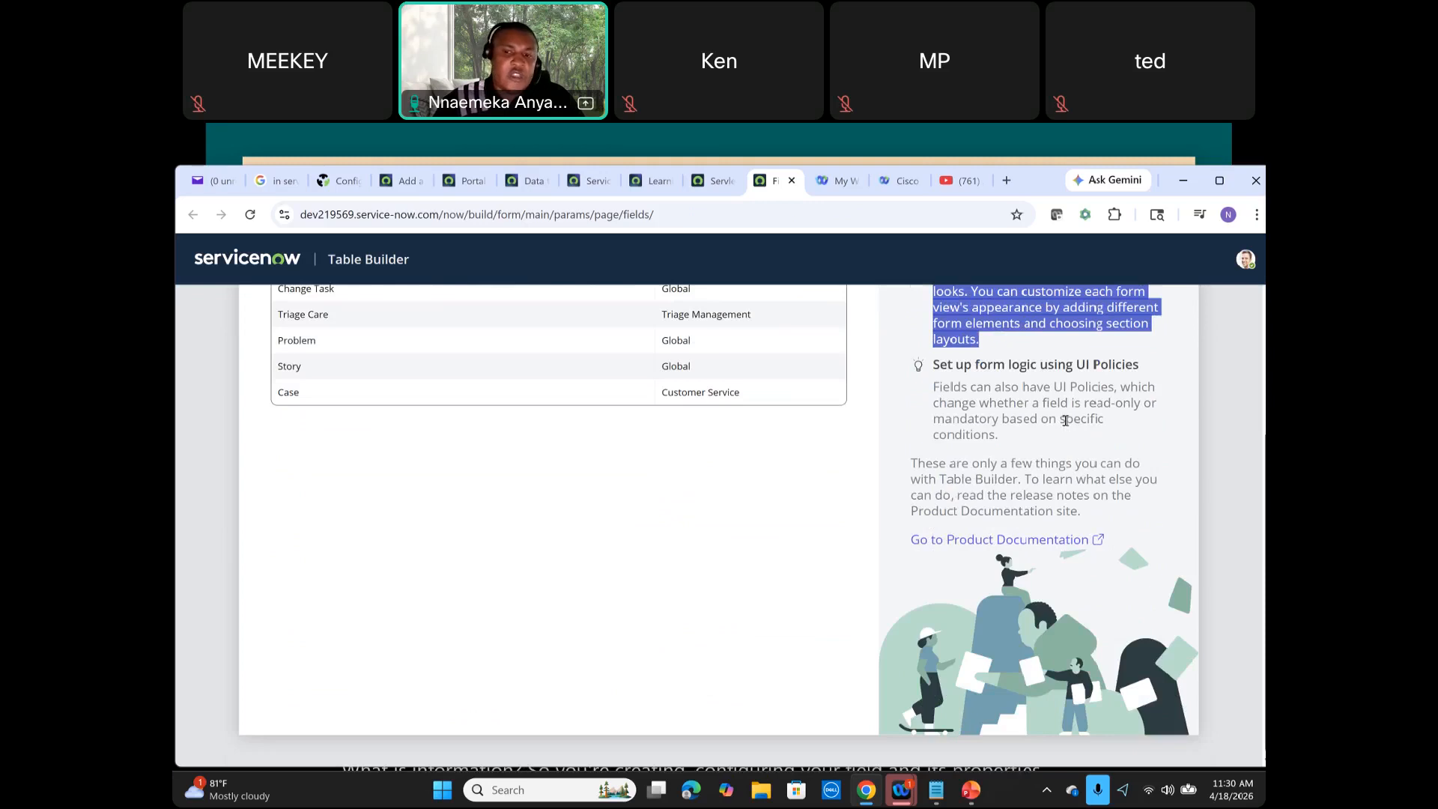
pyautogui.scroll(3, 689, 359)
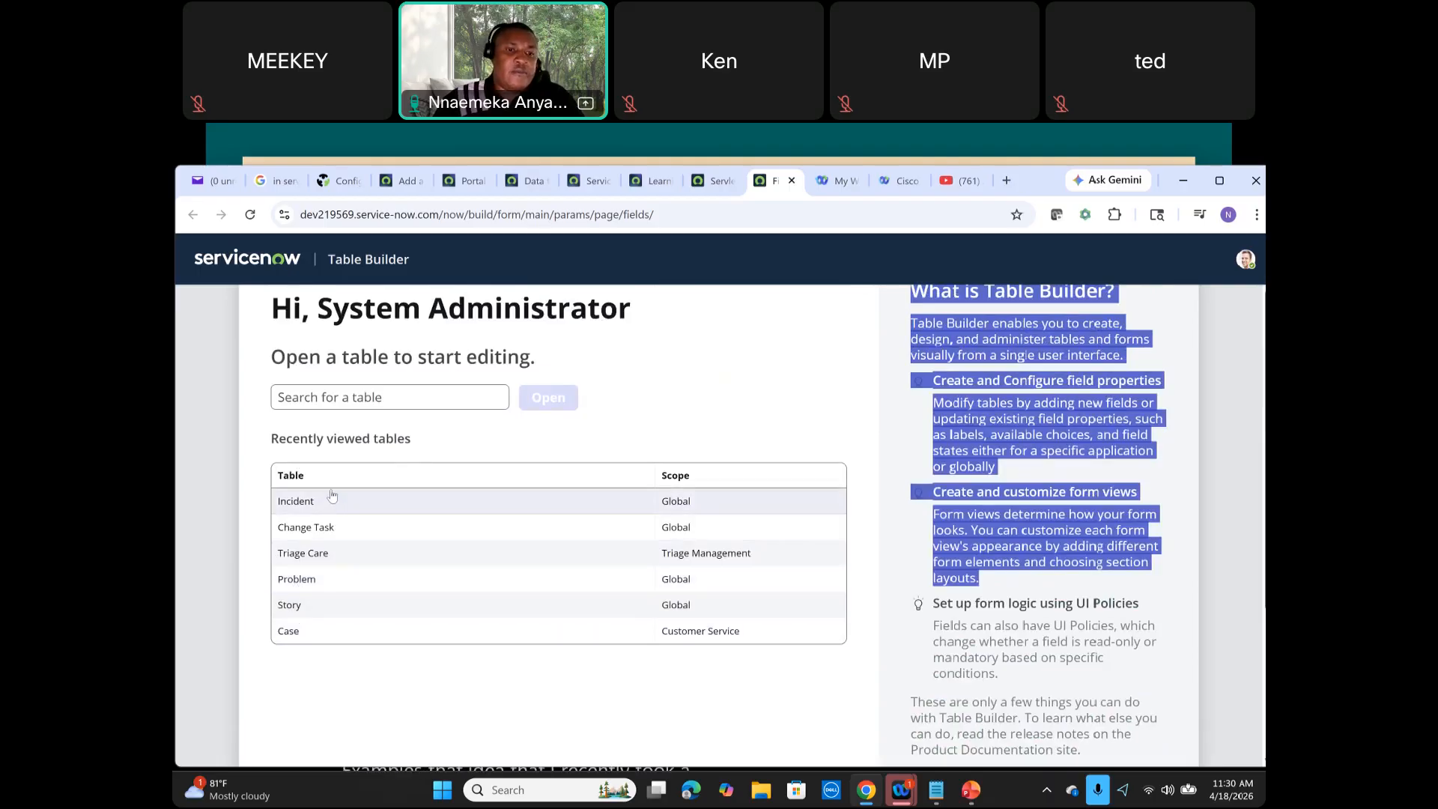
# Step: Search for the Incident table and open it in Table Builder
pyautogui.click(412, 404)
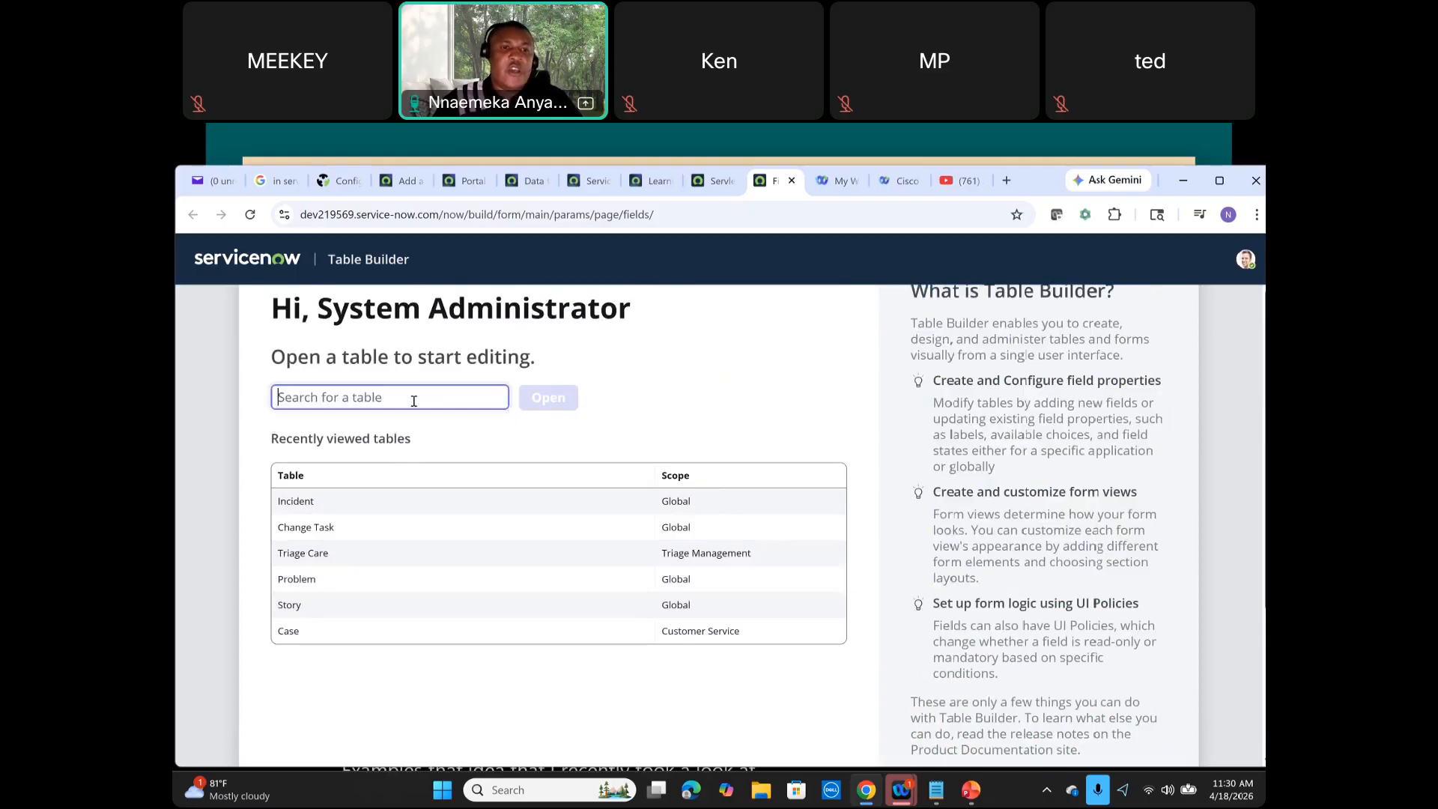
pyautogui.write('inci')
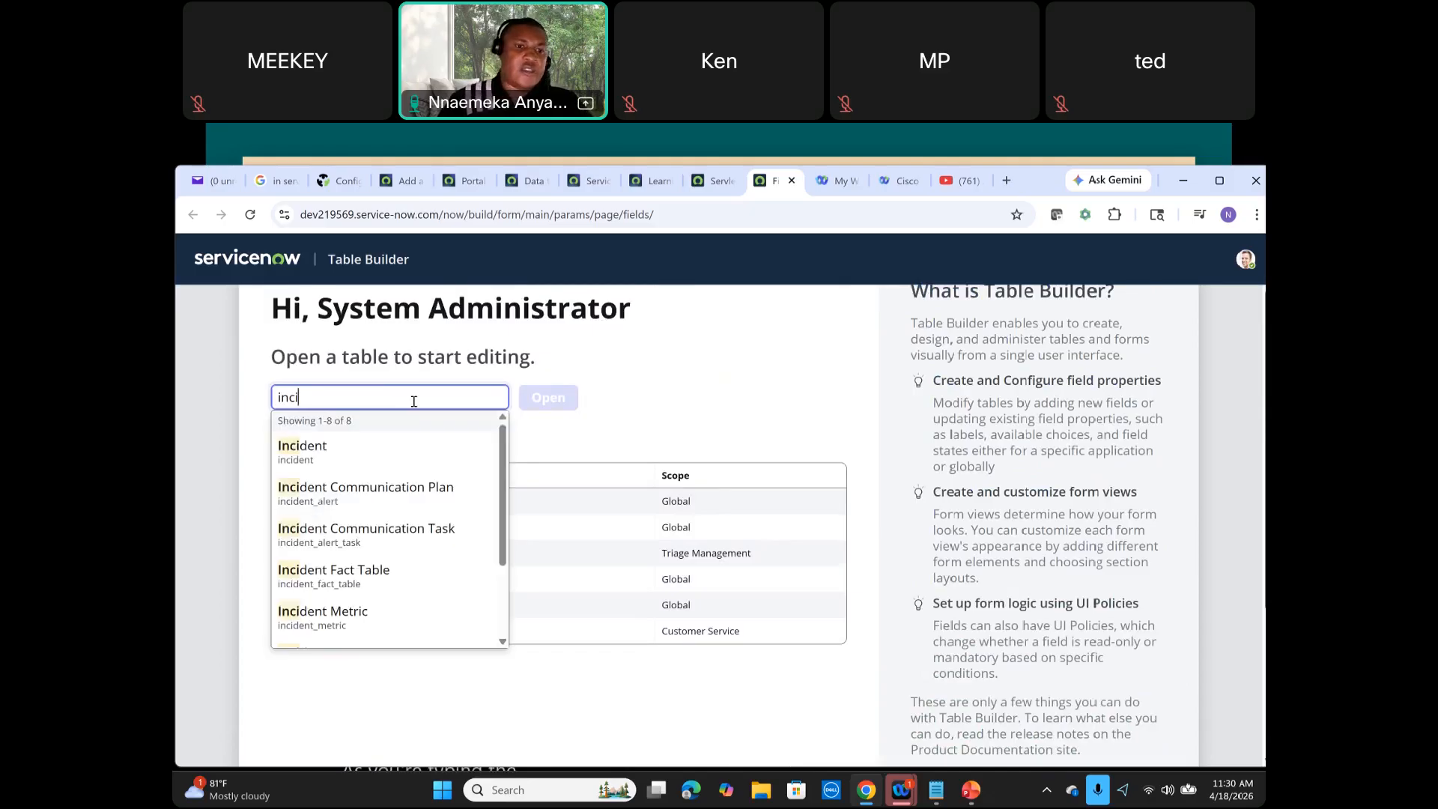
pyautogui.click(378, 454)
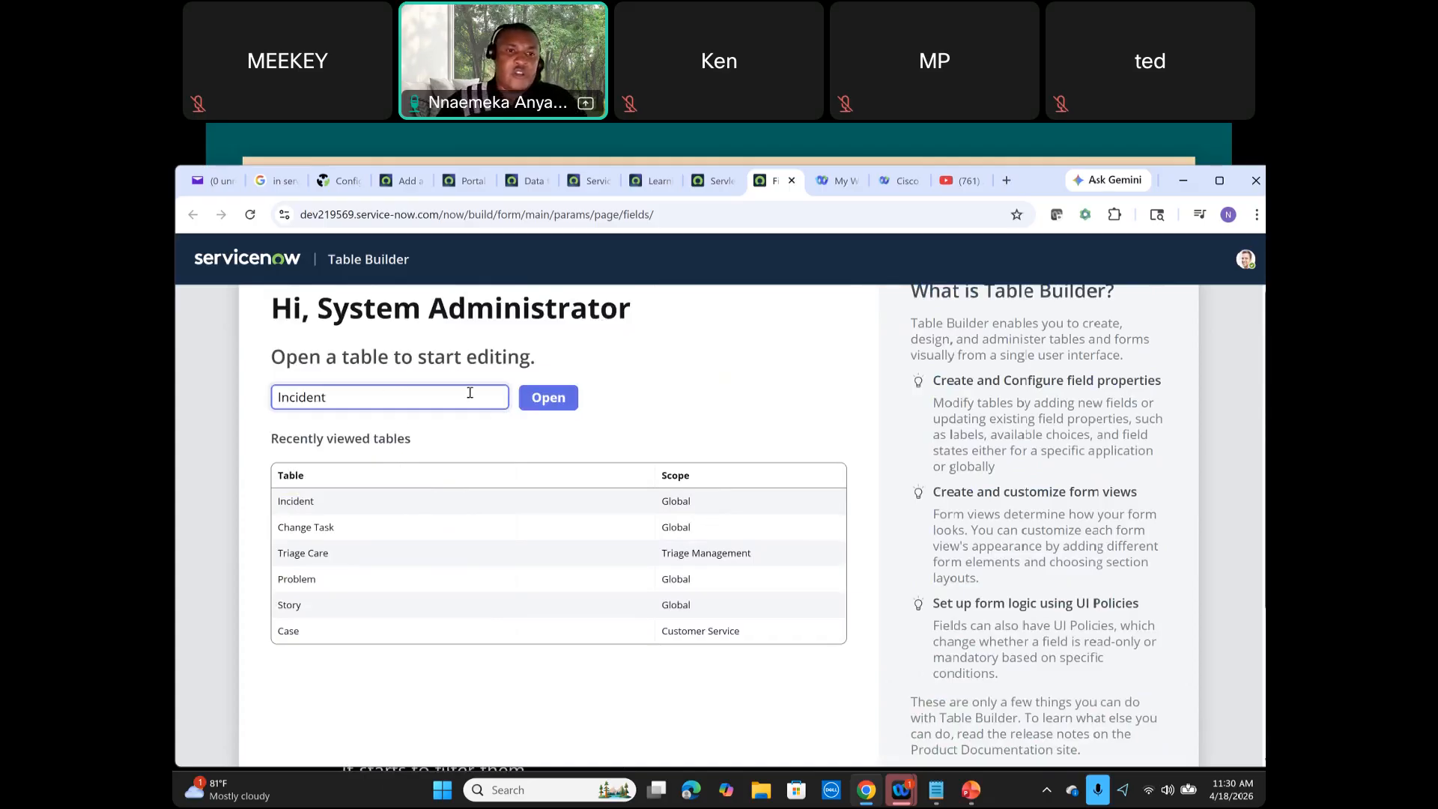
pyautogui.click(547, 398)
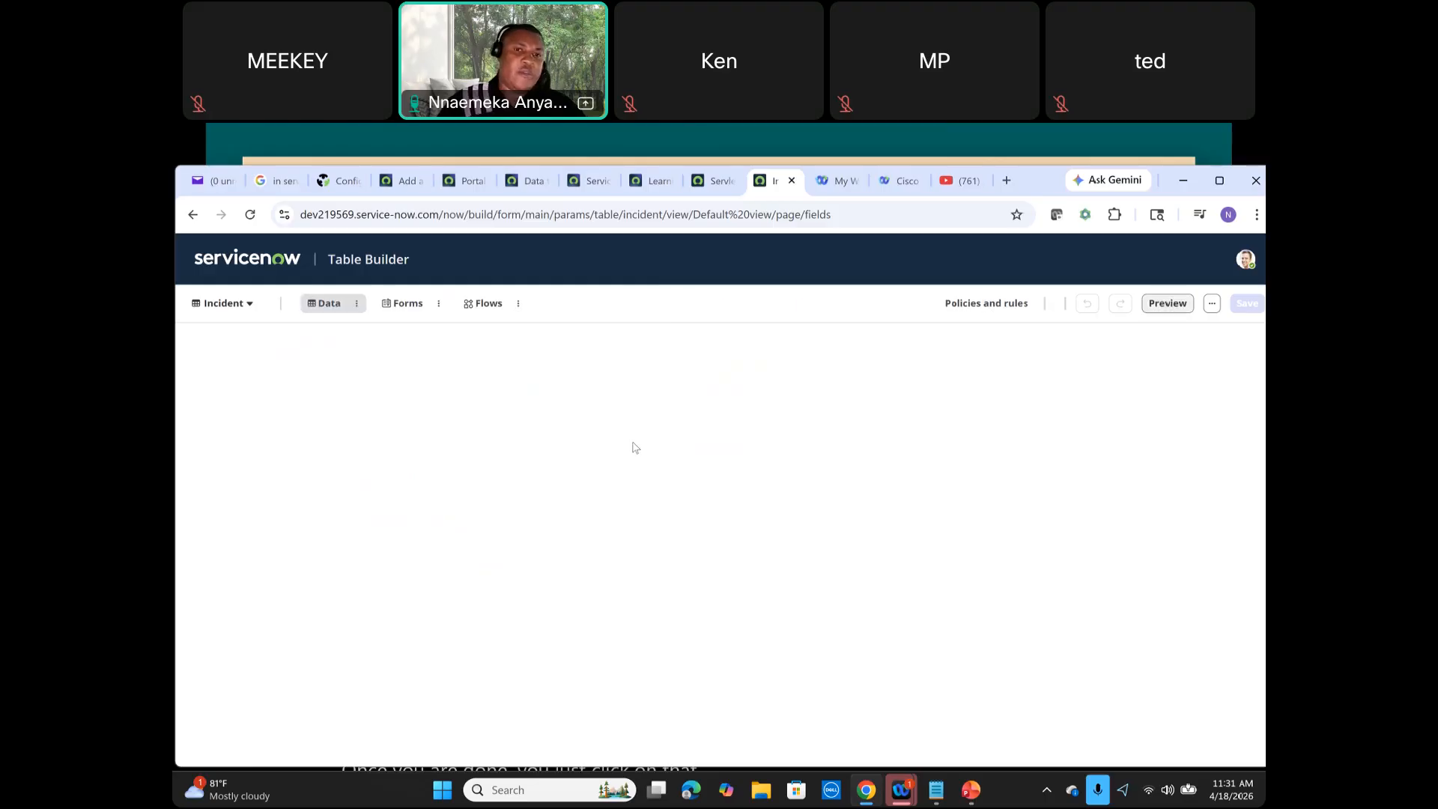
# Step: Return to the instance tab and filter the application navigator for incident
pyautogui.click(714, 182)
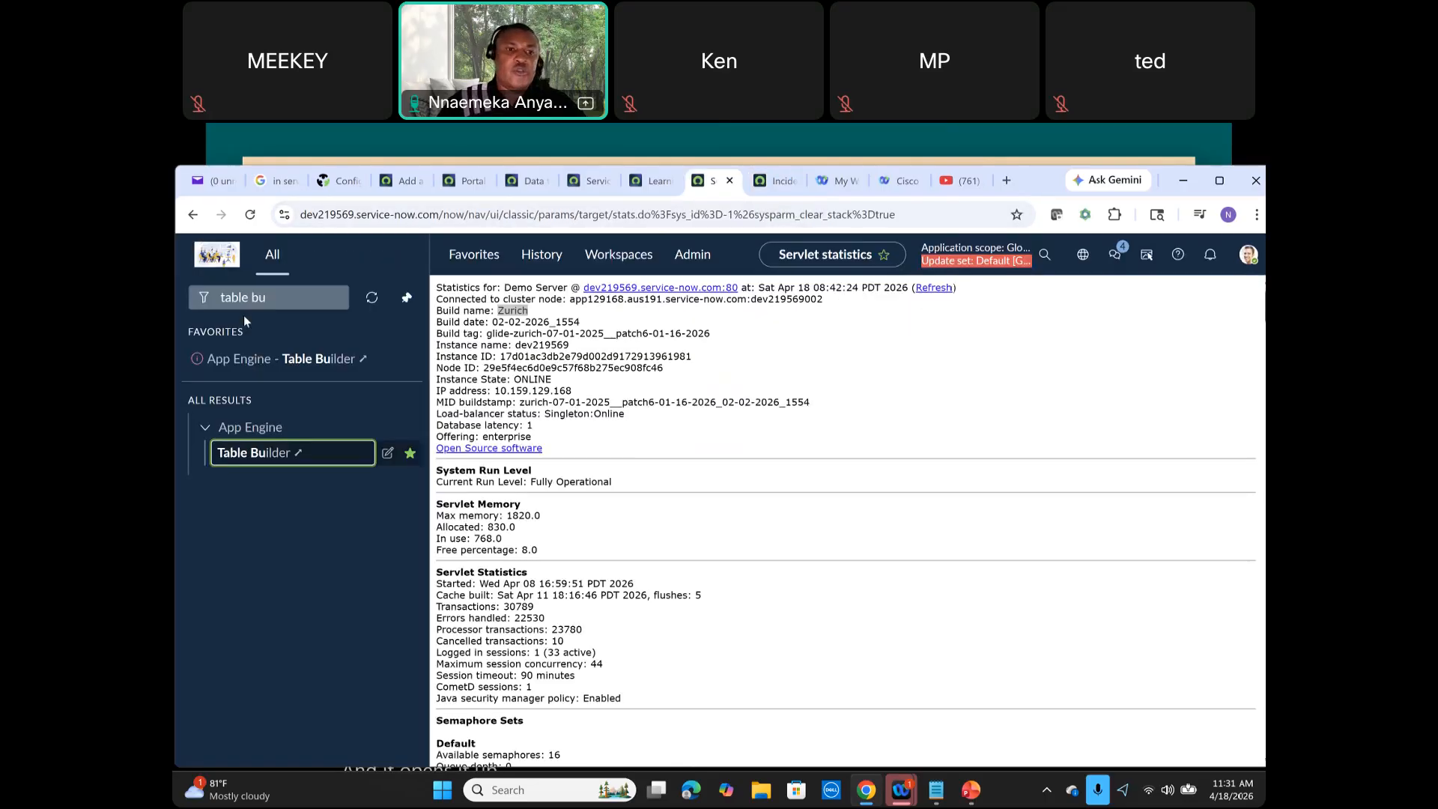
pyautogui.click(275, 295)
pyautogui.moveTo(226, 299); pyautogui.dragTo(208, 306)
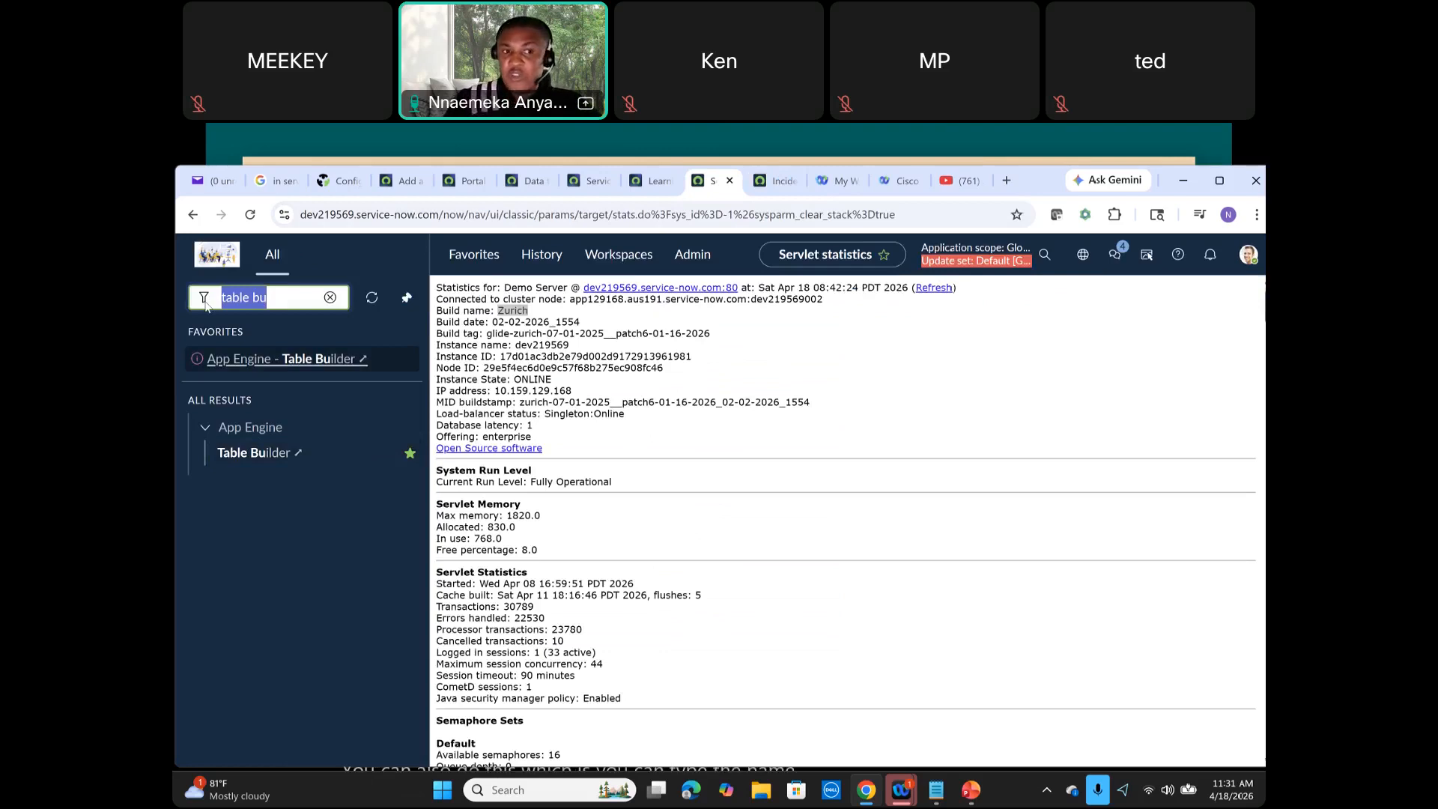
pyautogui.write('incident')
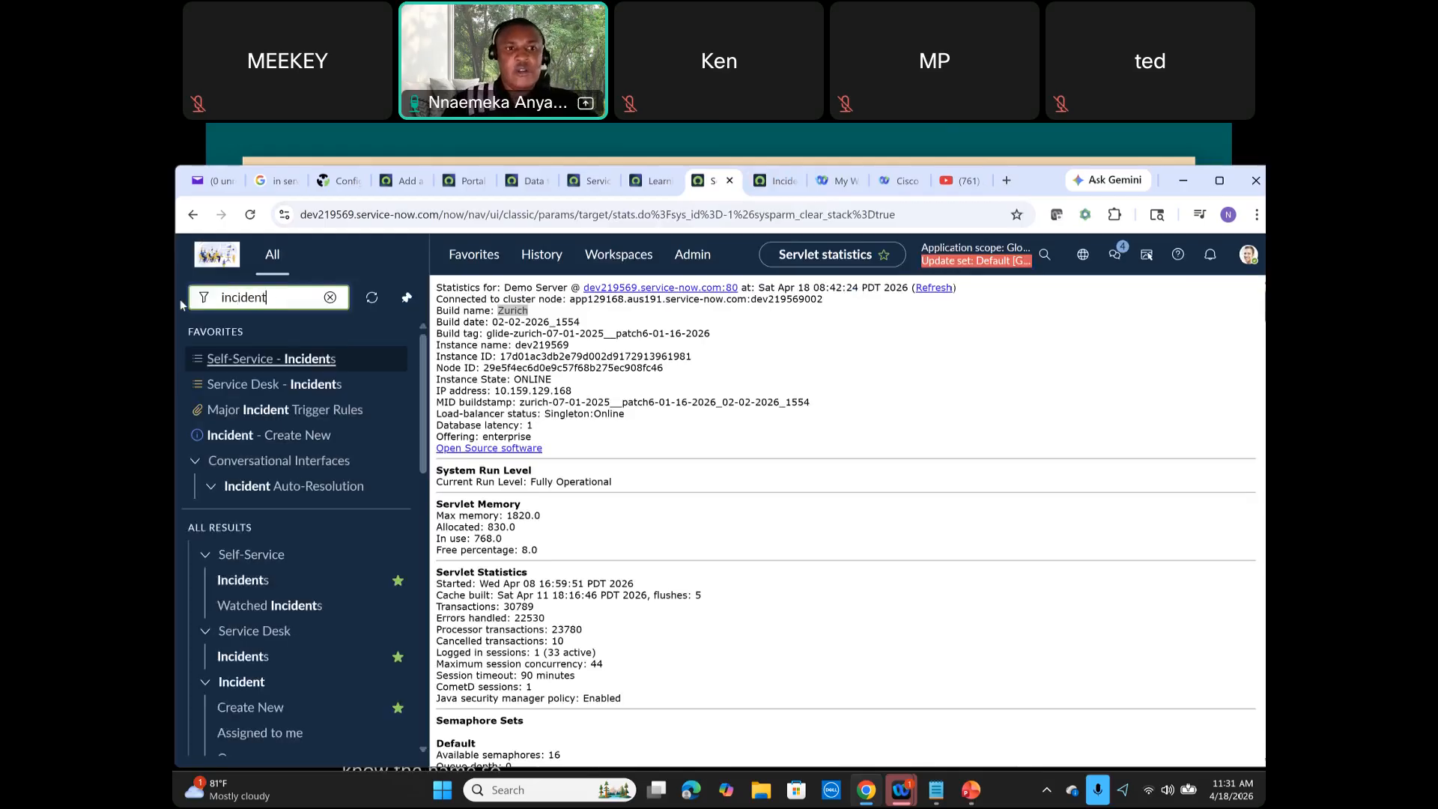
pyautogui.moveTo(180, 300); pyautogui.dragTo(287, 307)
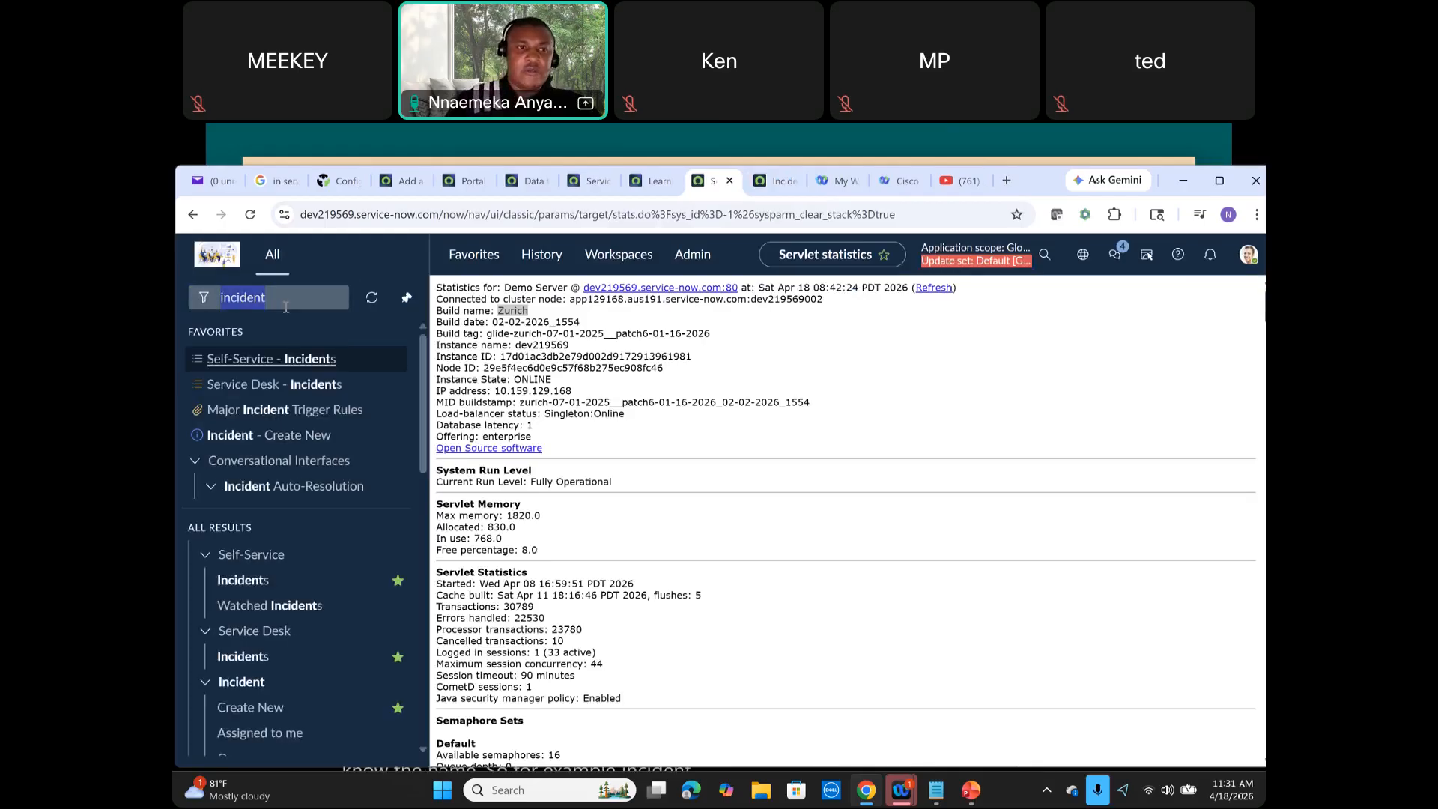
# Step: Replace the navigator filter with table and open Tables under System Definition
pyautogui.click(292, 302)
pyautogui.hotkey('ctrl', 'a')
pyautogui.press('BackSpace')
pyautogui.write('tab')
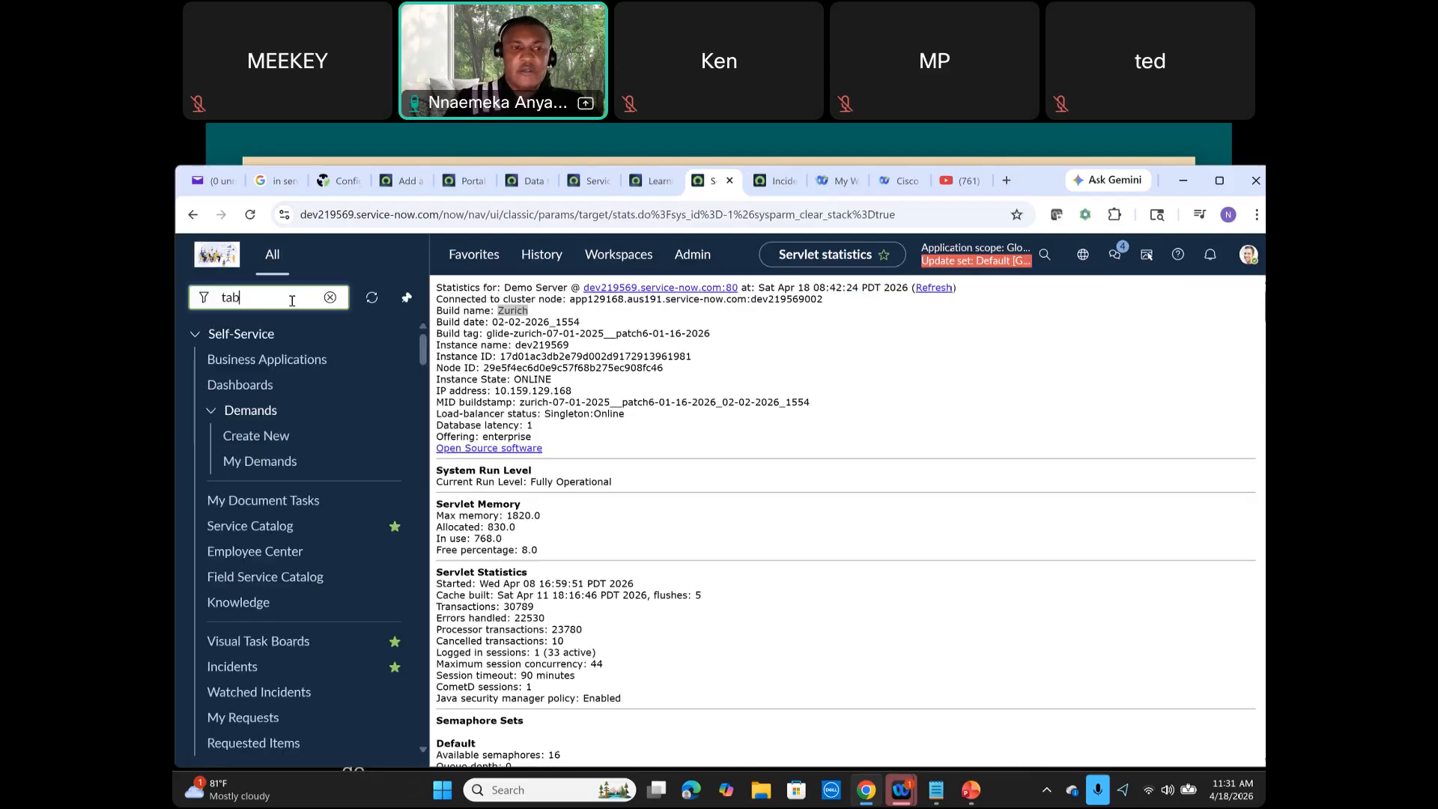
pyautogui.write('le')
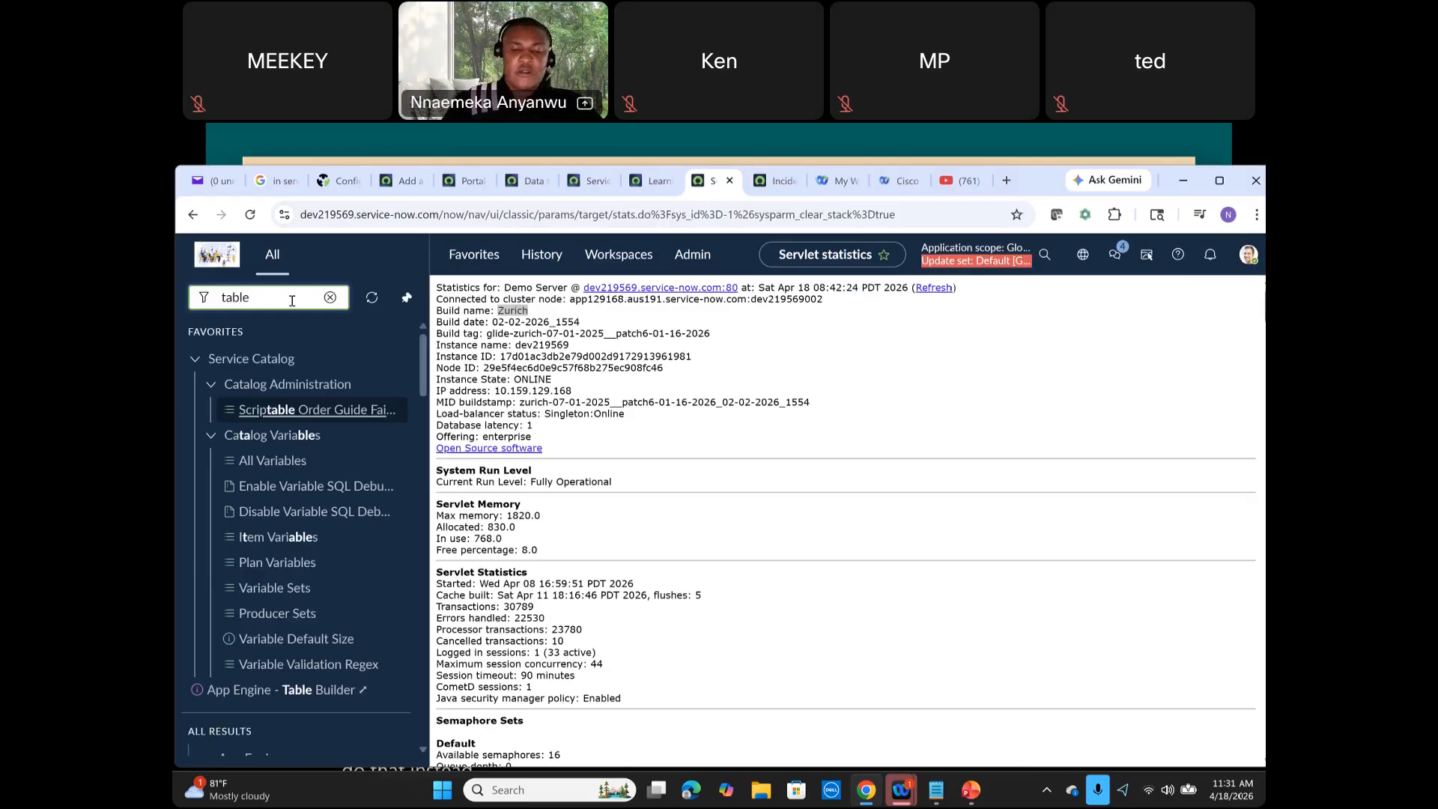
pyautogui.scroll(-5, 293, 496)
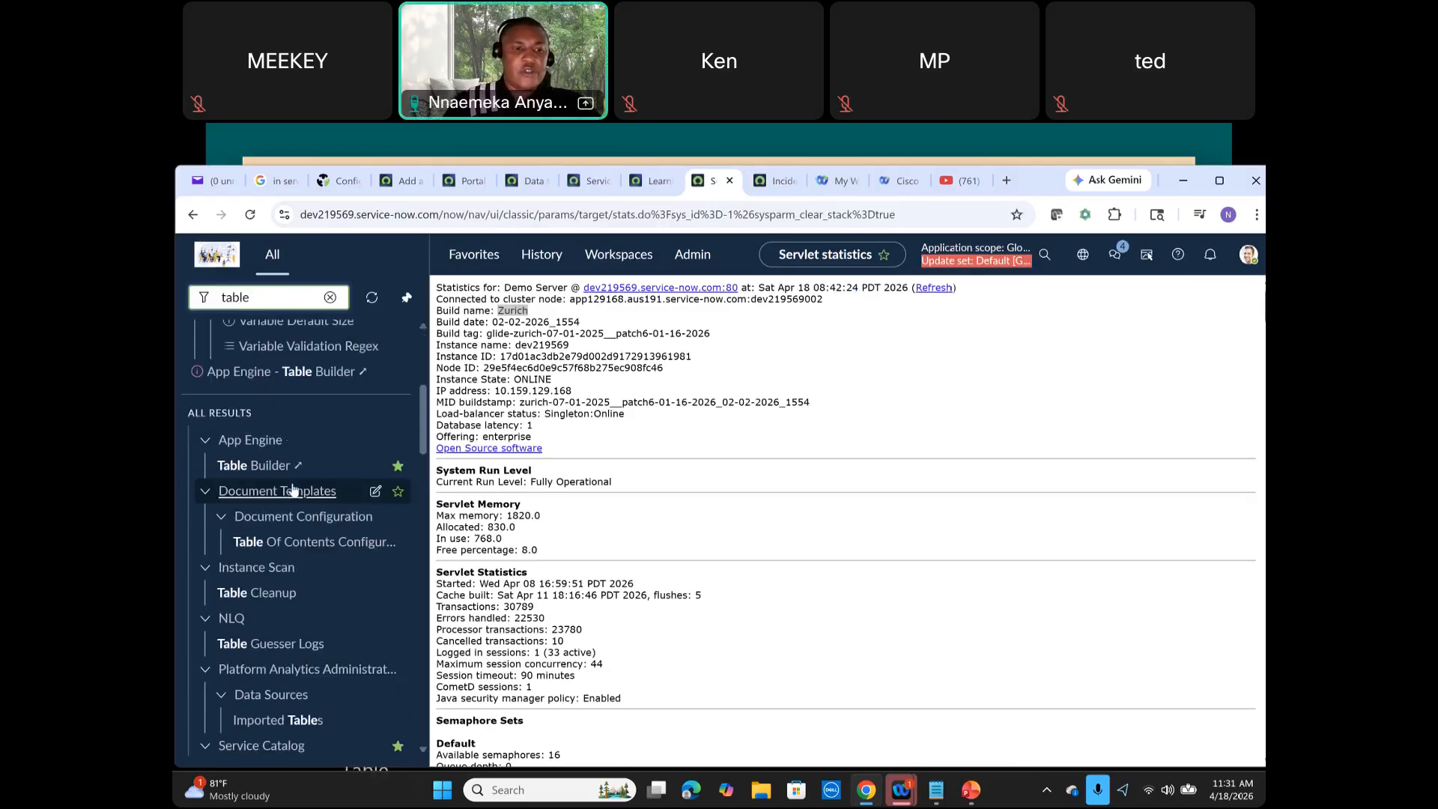
pyautogui.scroll(-7, 272, 517)
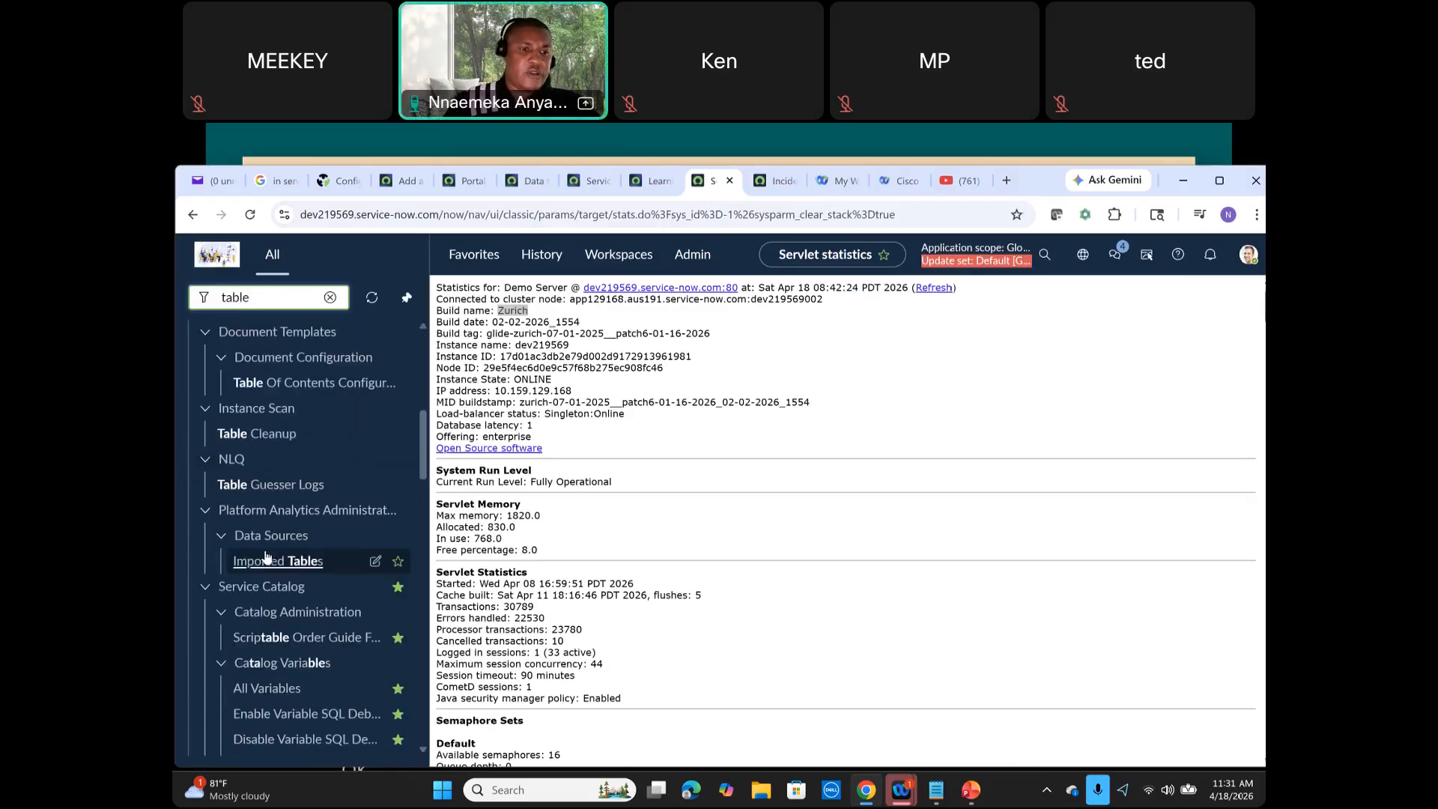
pyautogui.scroll(-6, 270, 552)
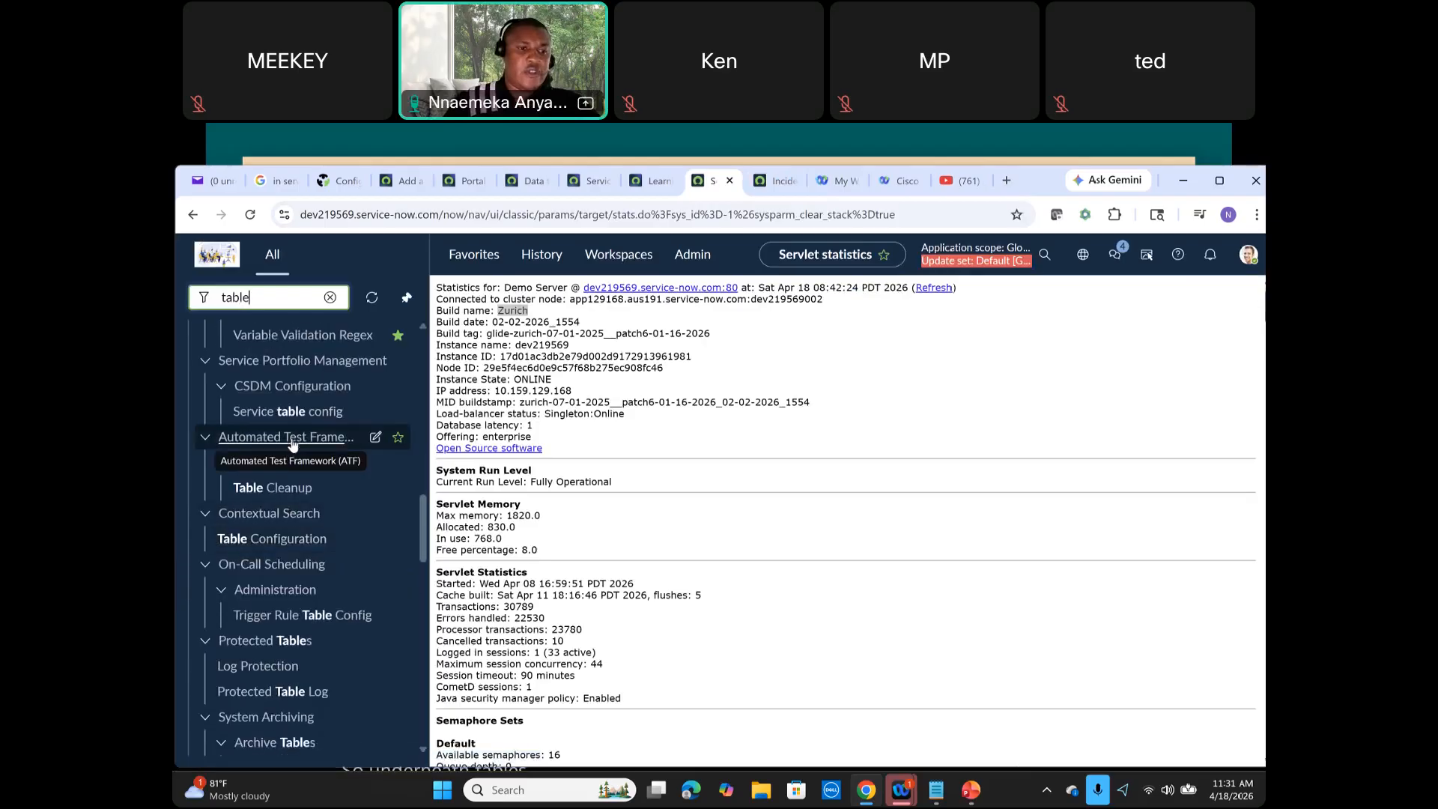
pyautogui.scroll(-3, 278, 558)
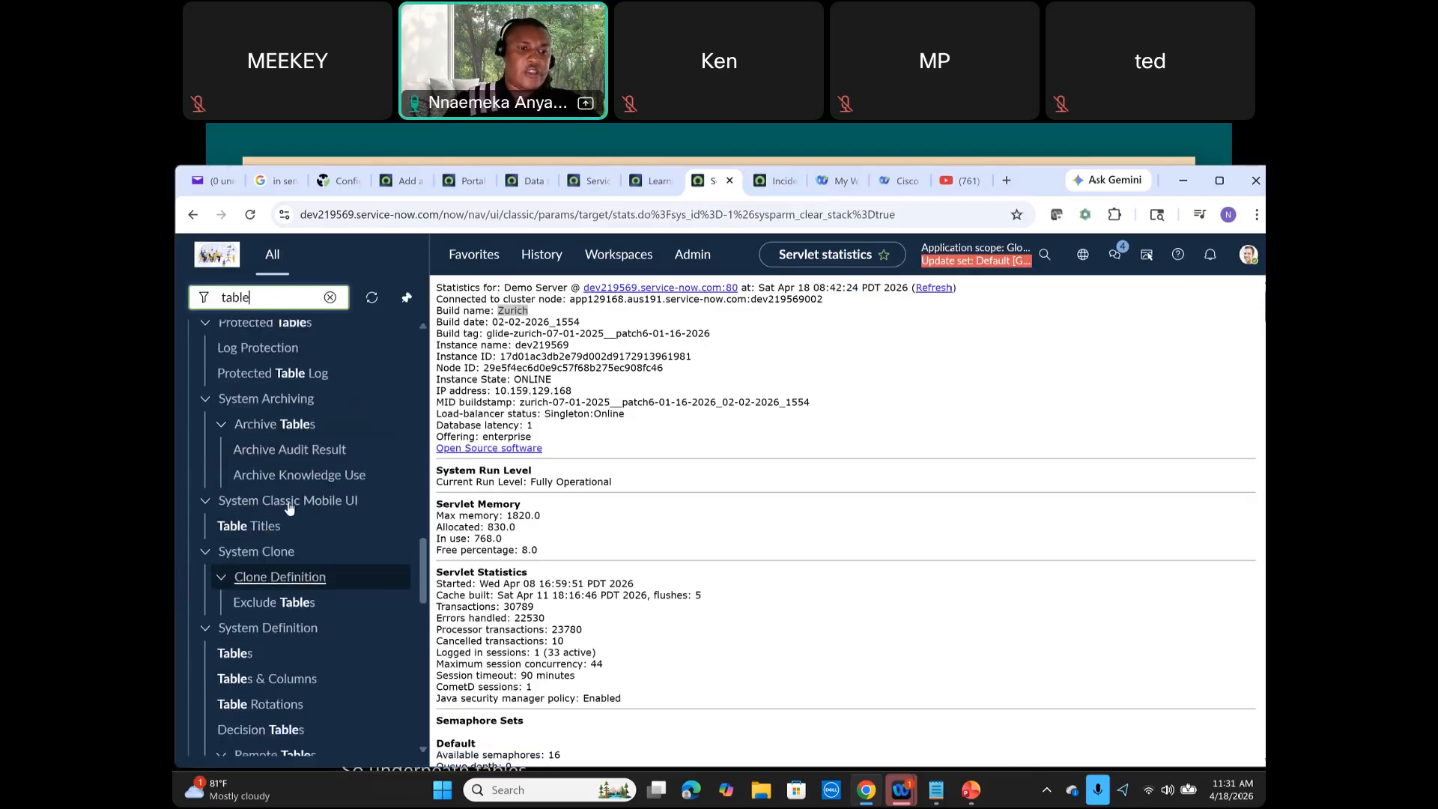
pyautogui.scroll(-1, 262, 602)
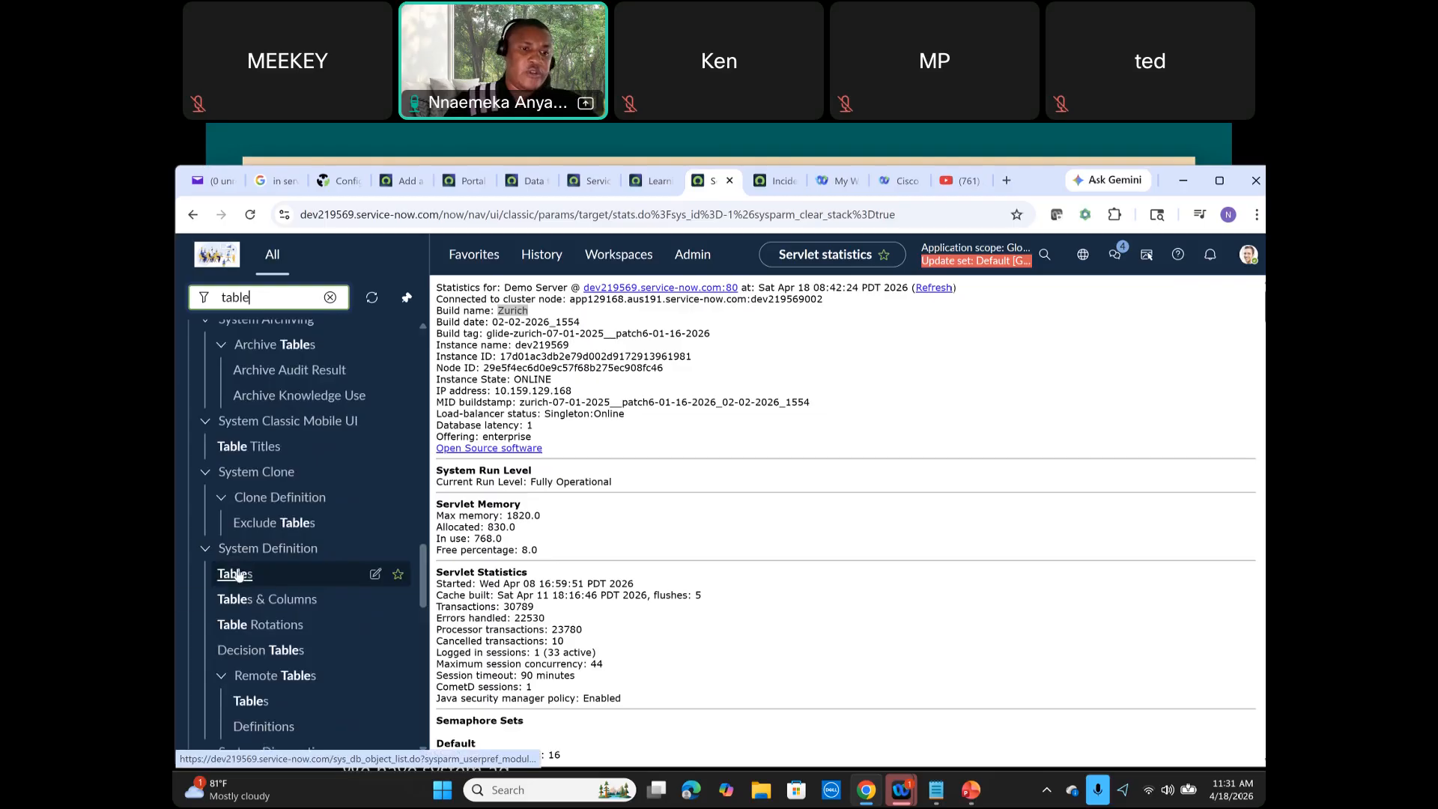
pyautogui.click(242, 574)
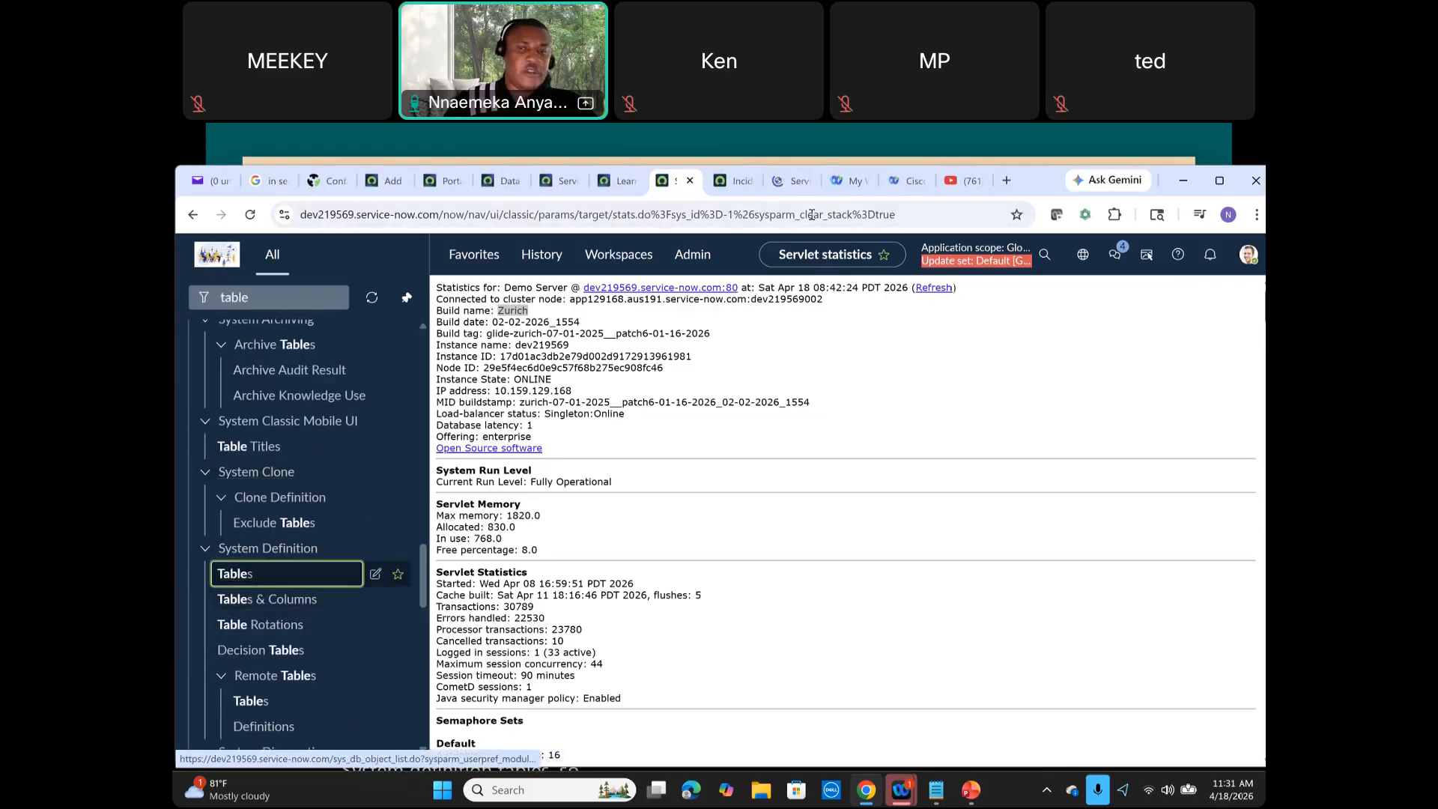
# Step: Show the column search row in the Tables list and search the Label column for incident
pyautogui.click(774, 188)
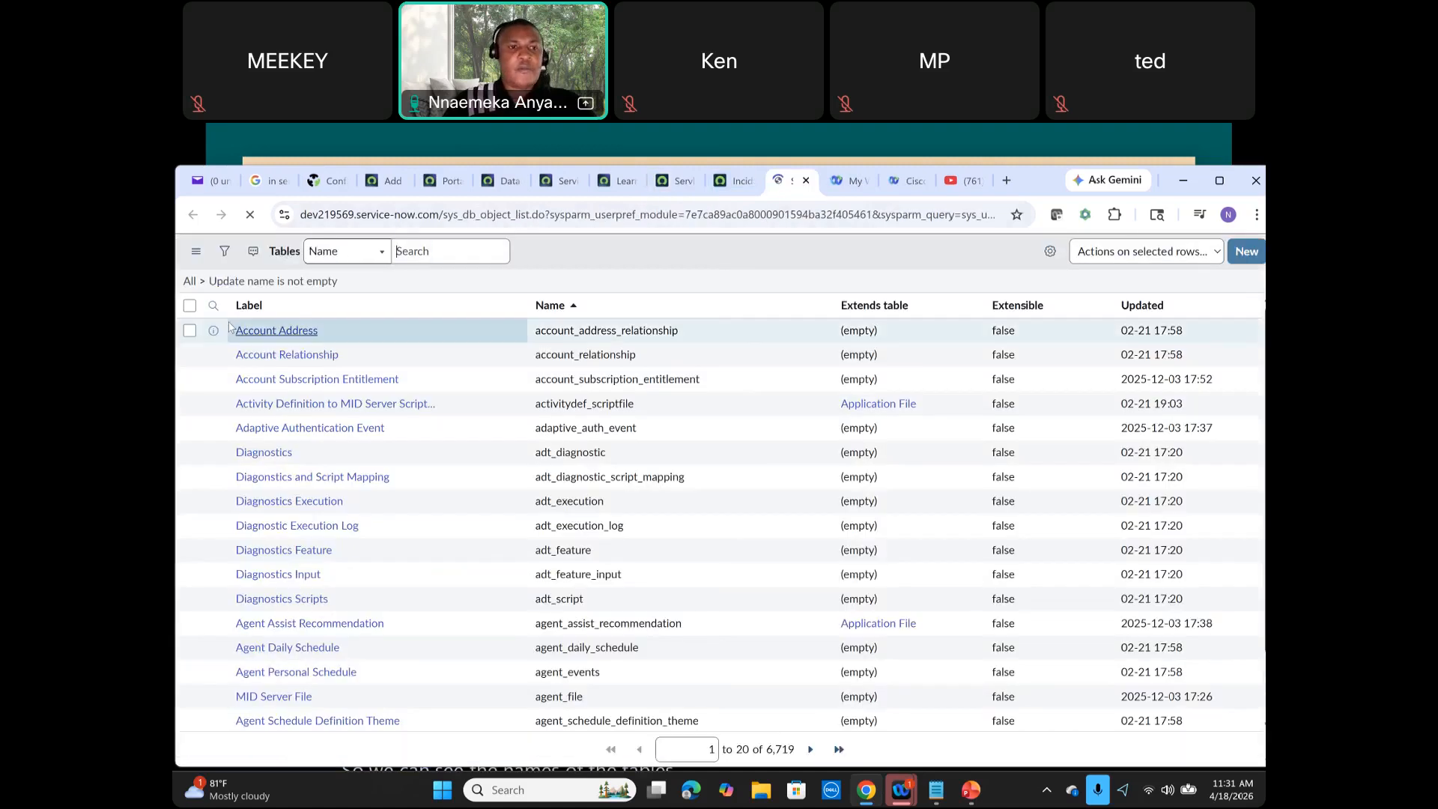
pyautogui.click(212, 305)
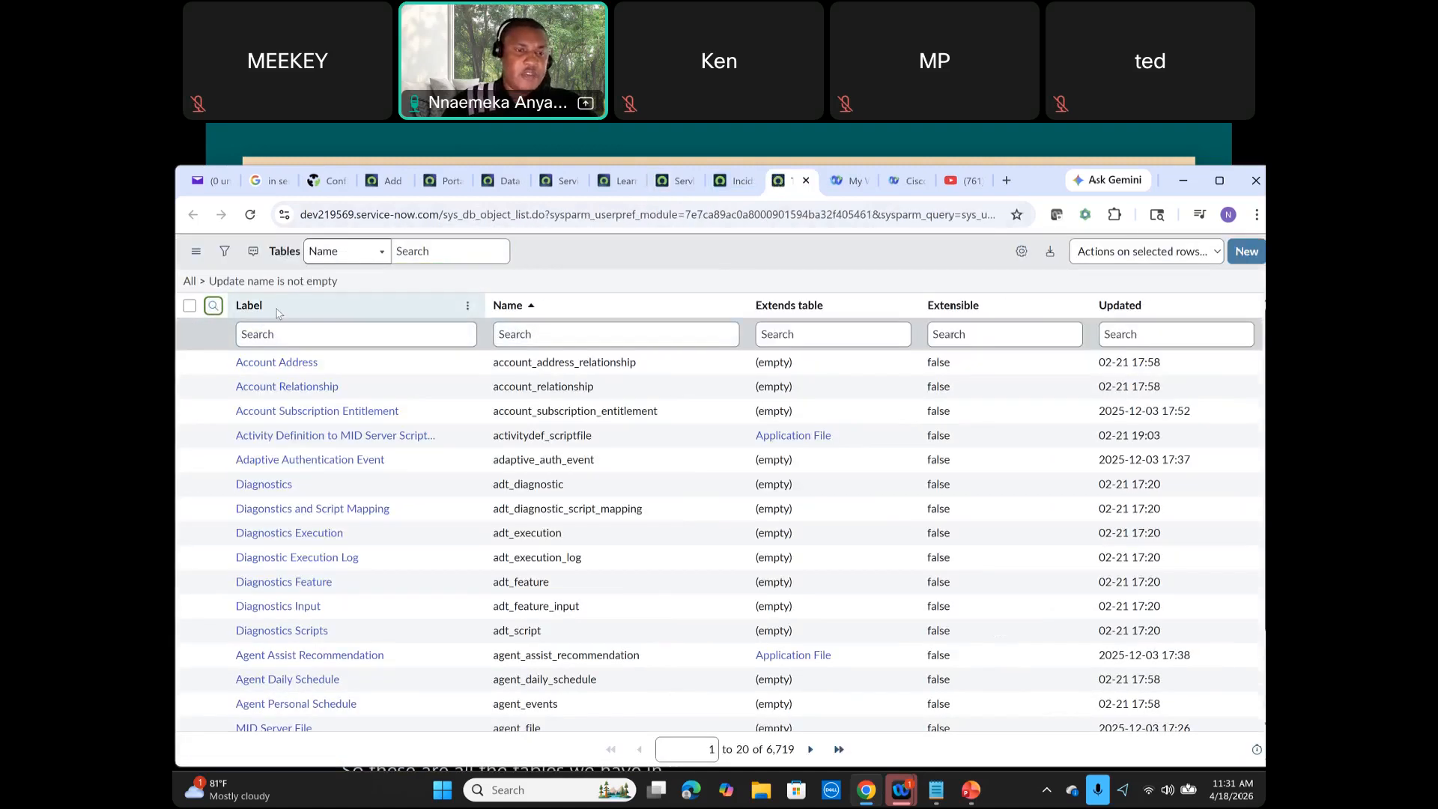
pyautogui.doubleClick(545, 357)
pyautogui.moveTo(638, 363); pyautogui.dragTo(532, 361)
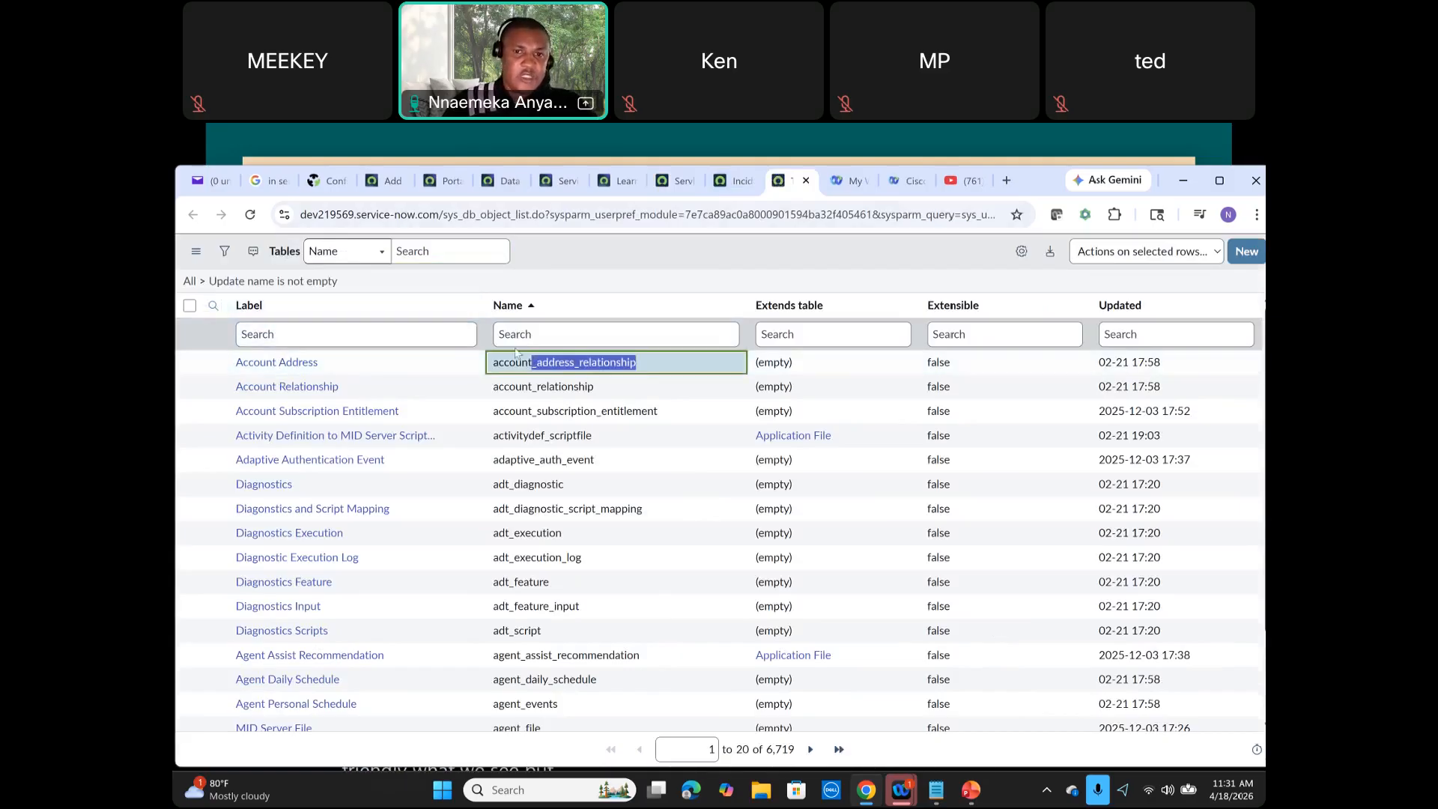
pyautogui.click(380, 330)
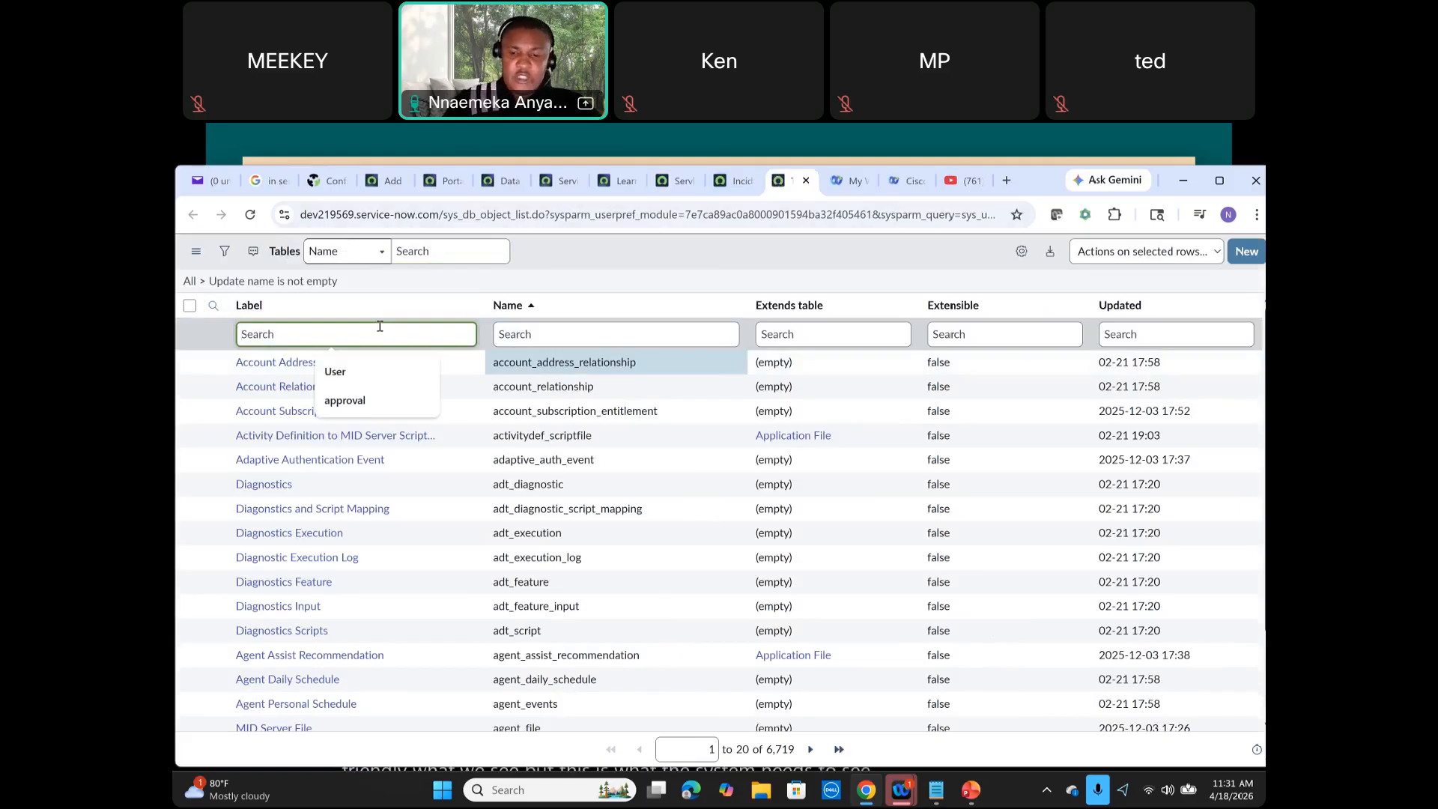
pyautogui.write('incident')
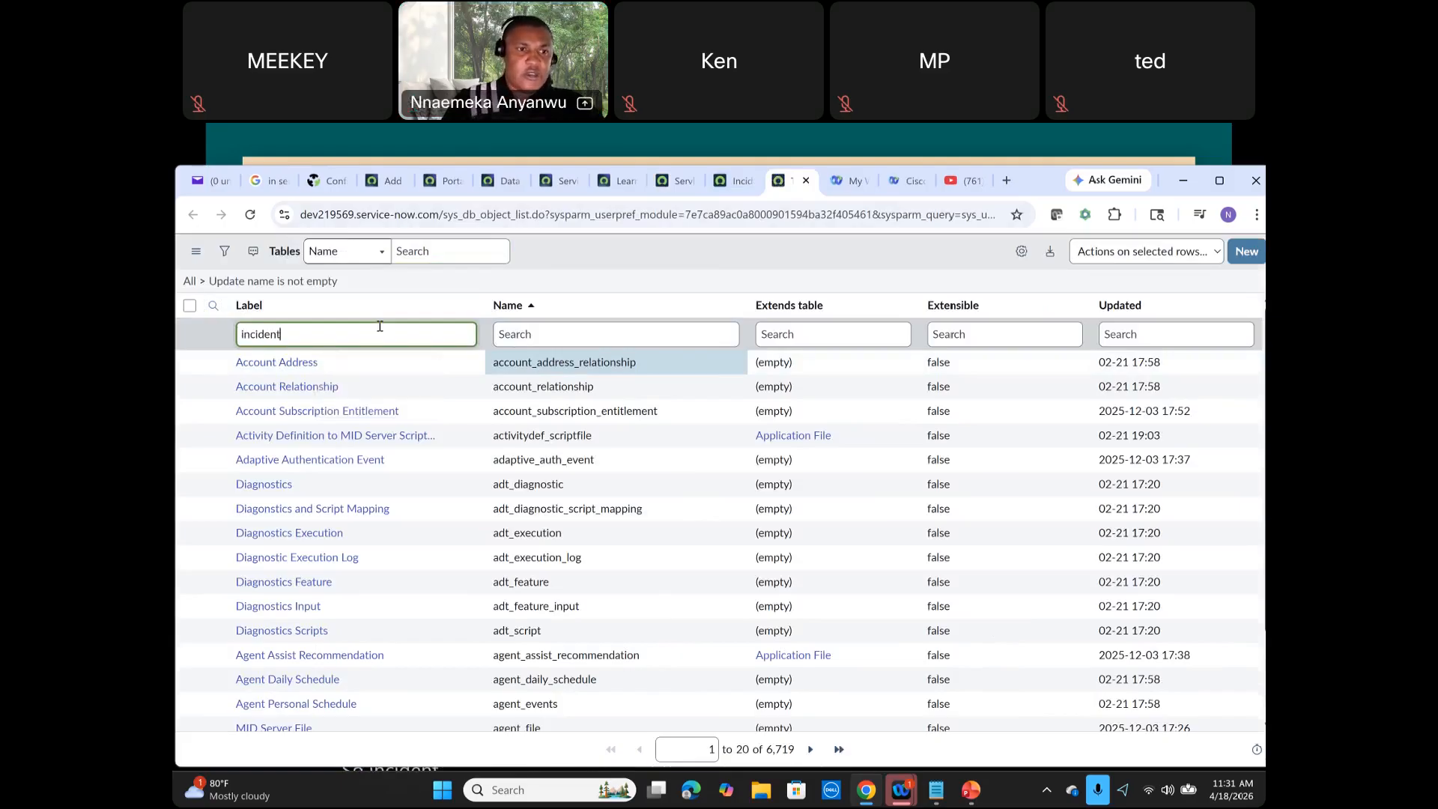
pyautogui.press('Return')
pyautogui.doubleClick(479, 362)
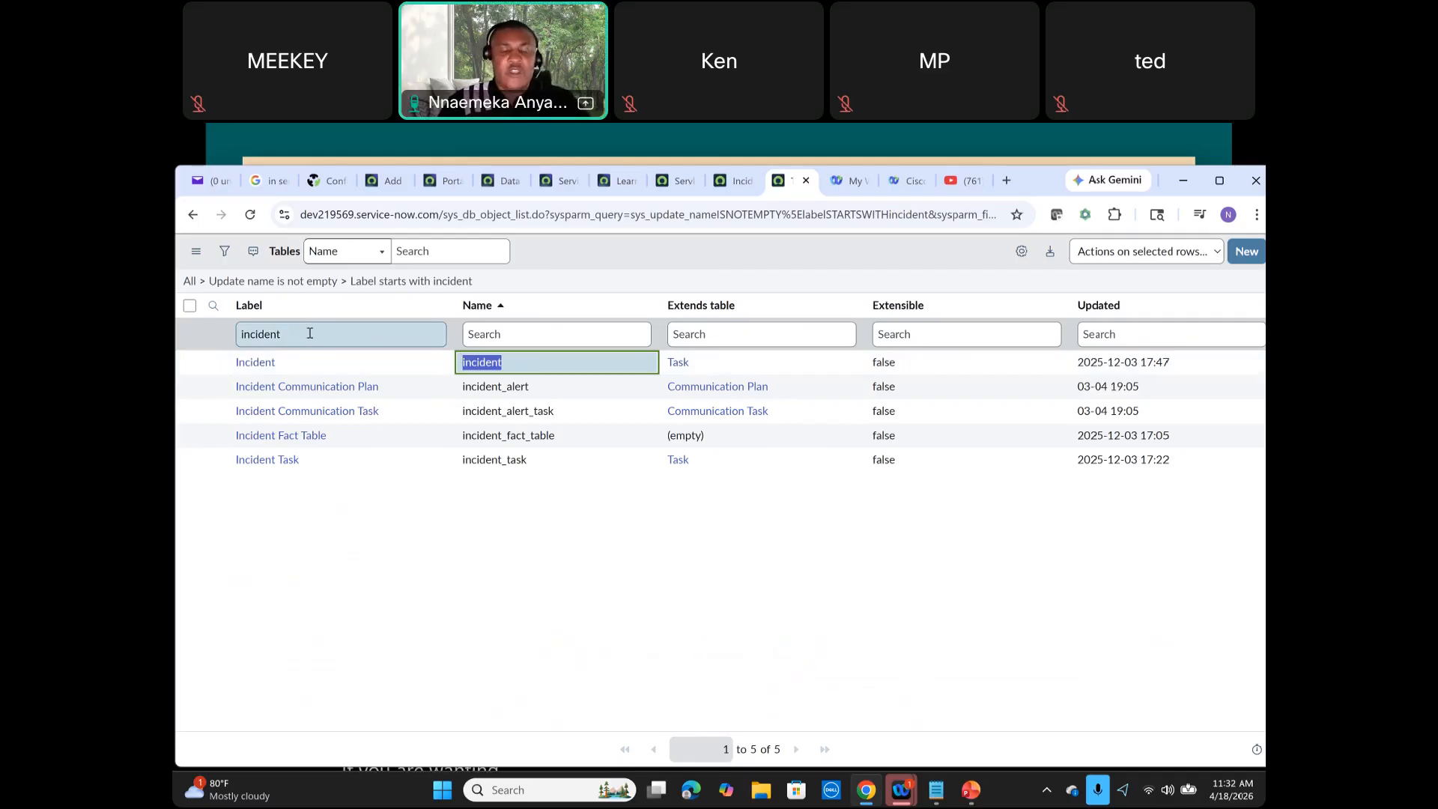
# Step: Open the rm_story table in Table Builder by entering rm_story.builder in the application navigator filter
pyautogui.click(735, 190)
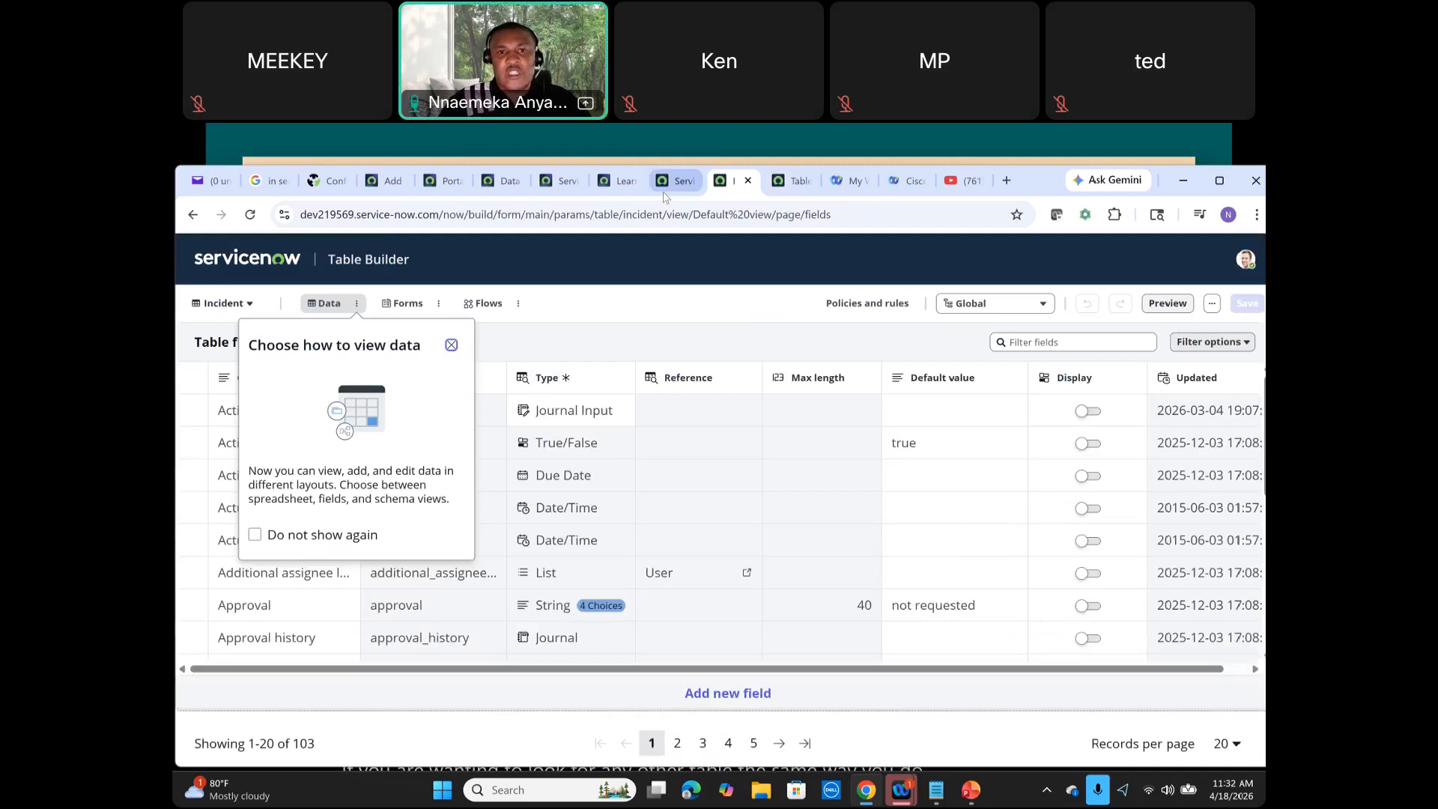
pyautogui.click(663, 186)
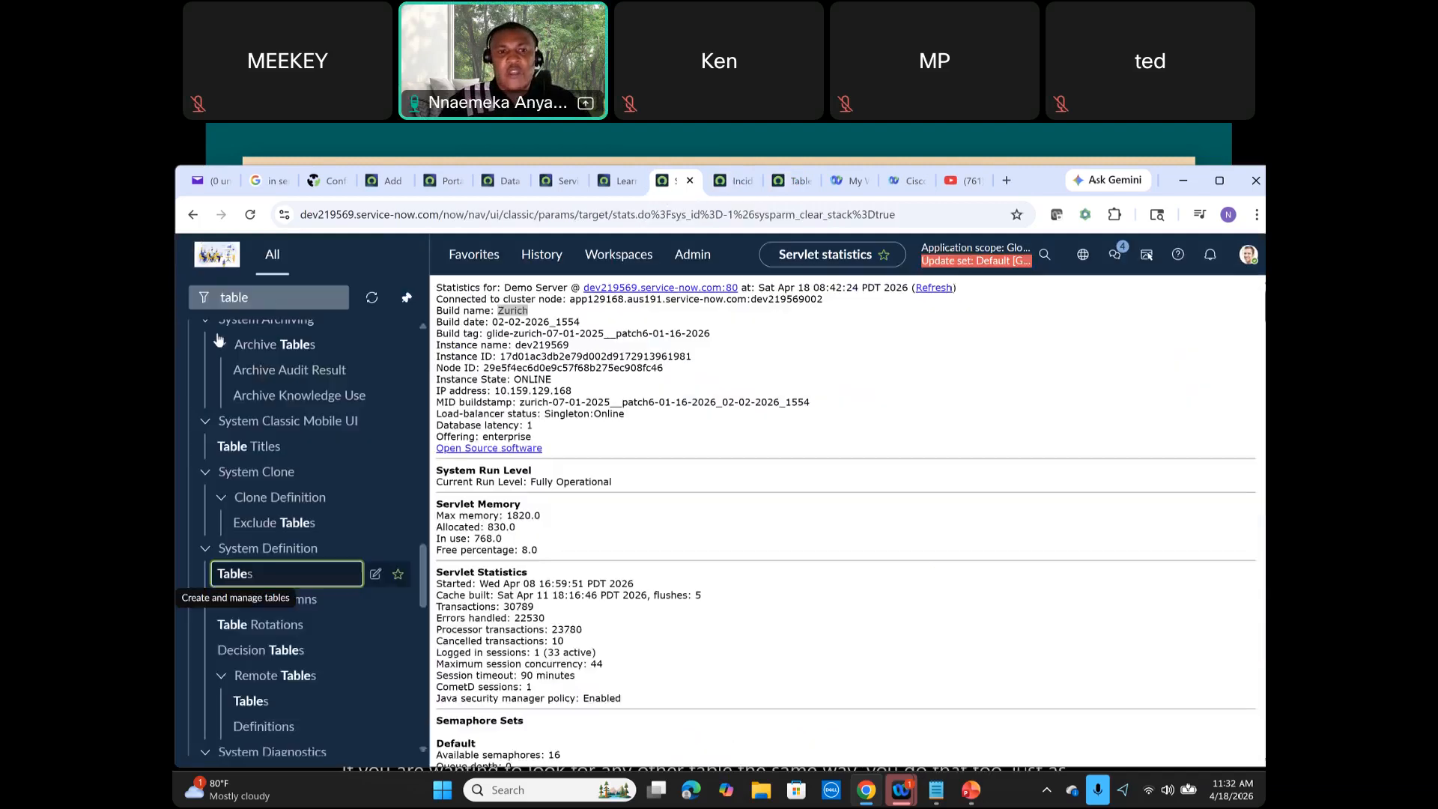
pyautogui.click(274, 304)
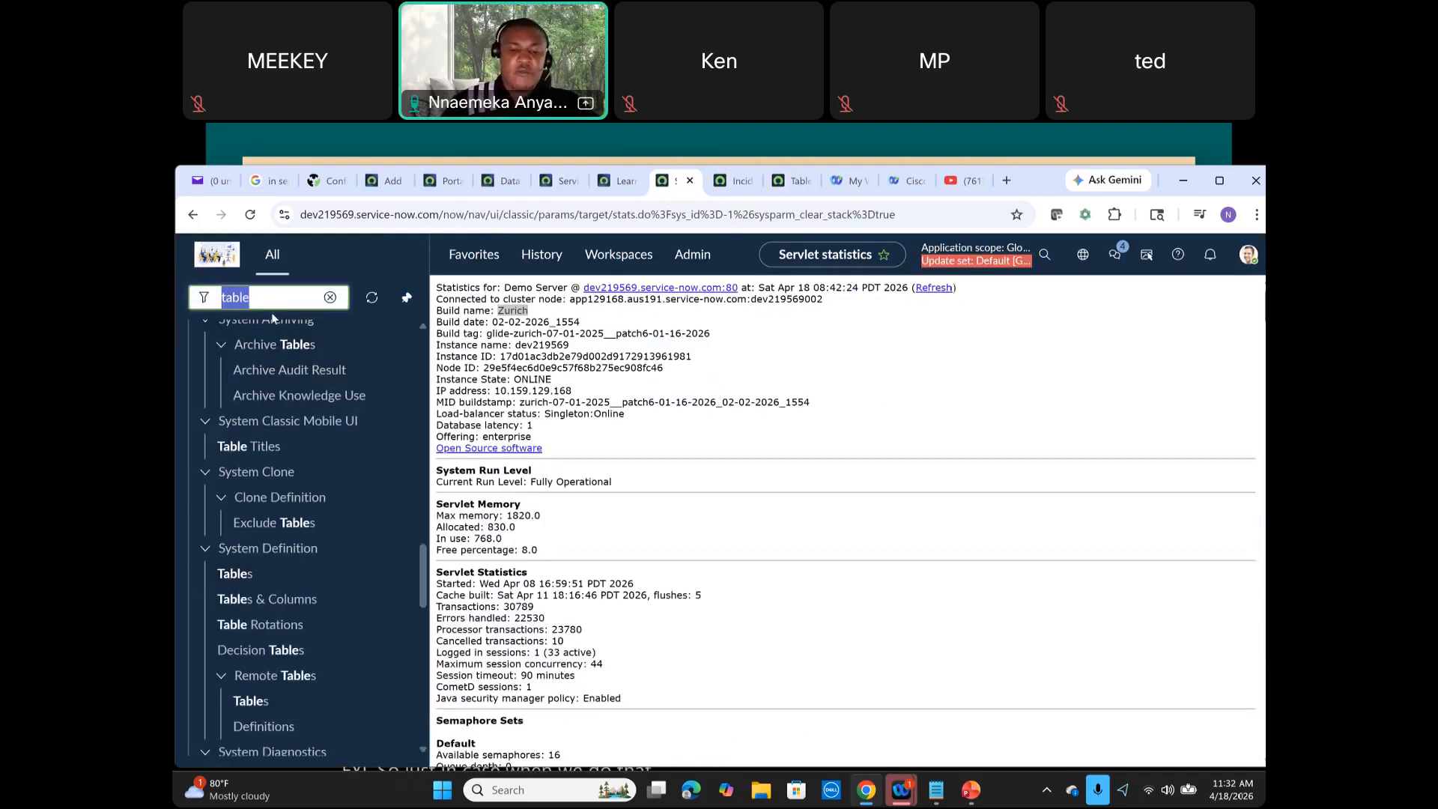
pyautogui.write('rm')
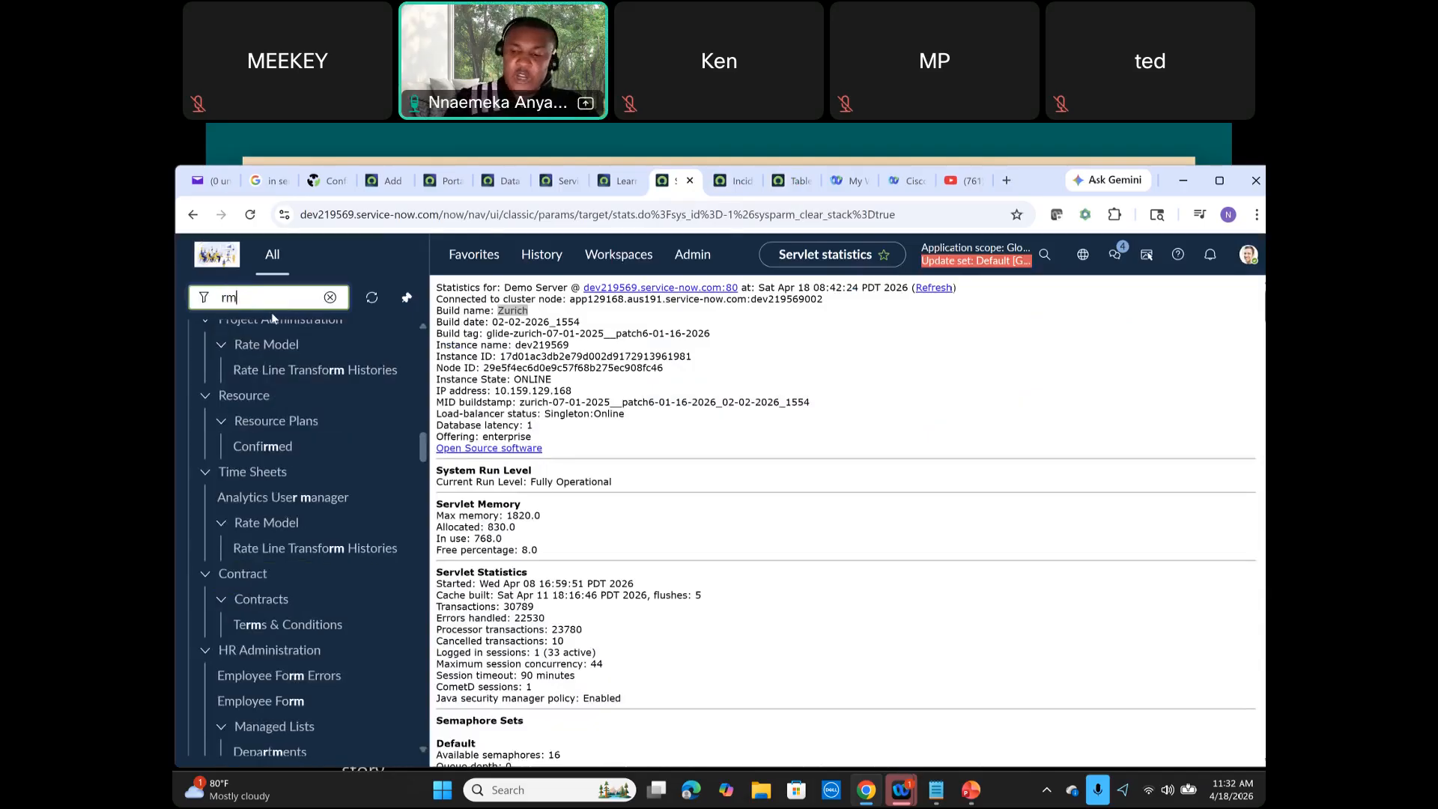
pyautogui.write('_stor')
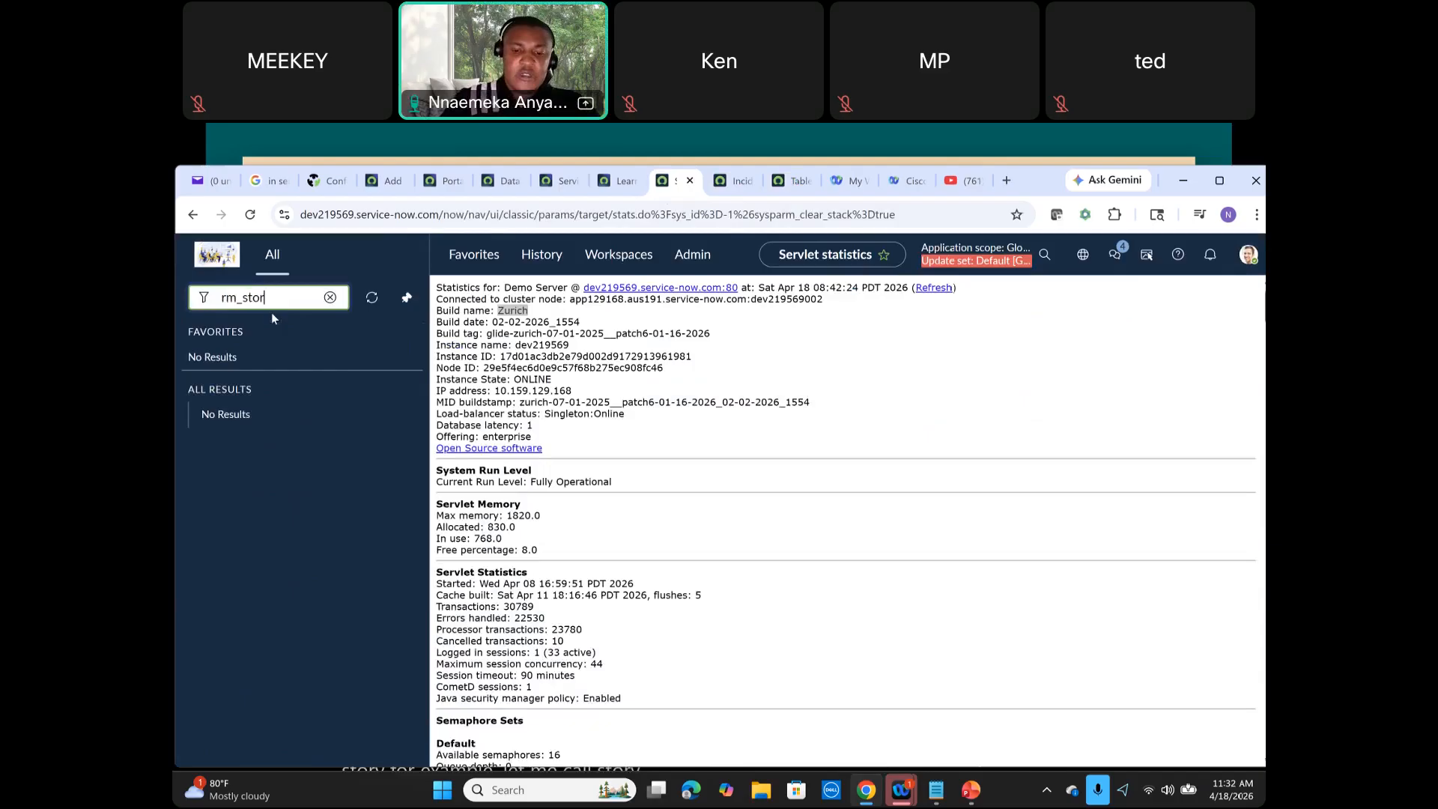
pyautogui.write('y.builder')
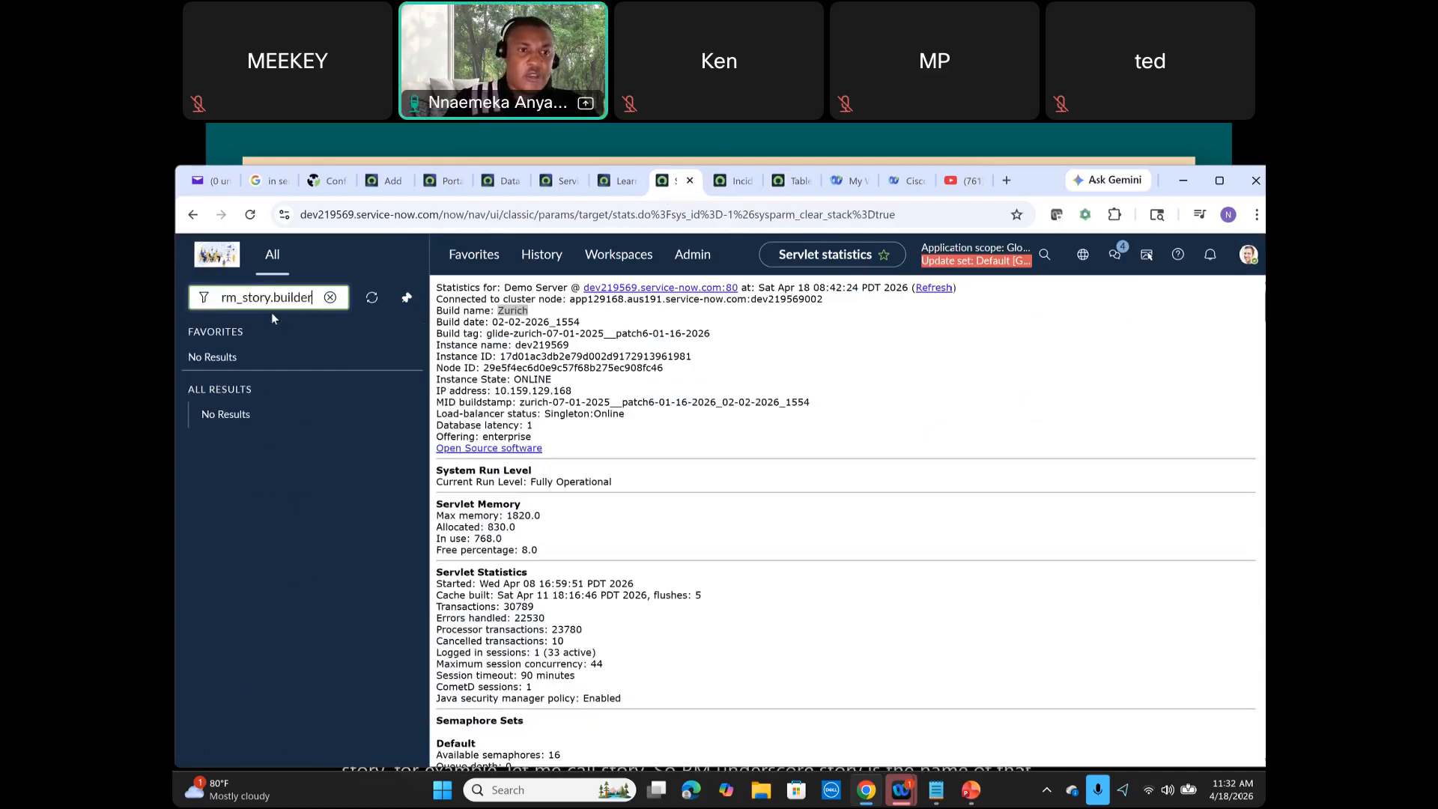
pyautogui.press('Return')
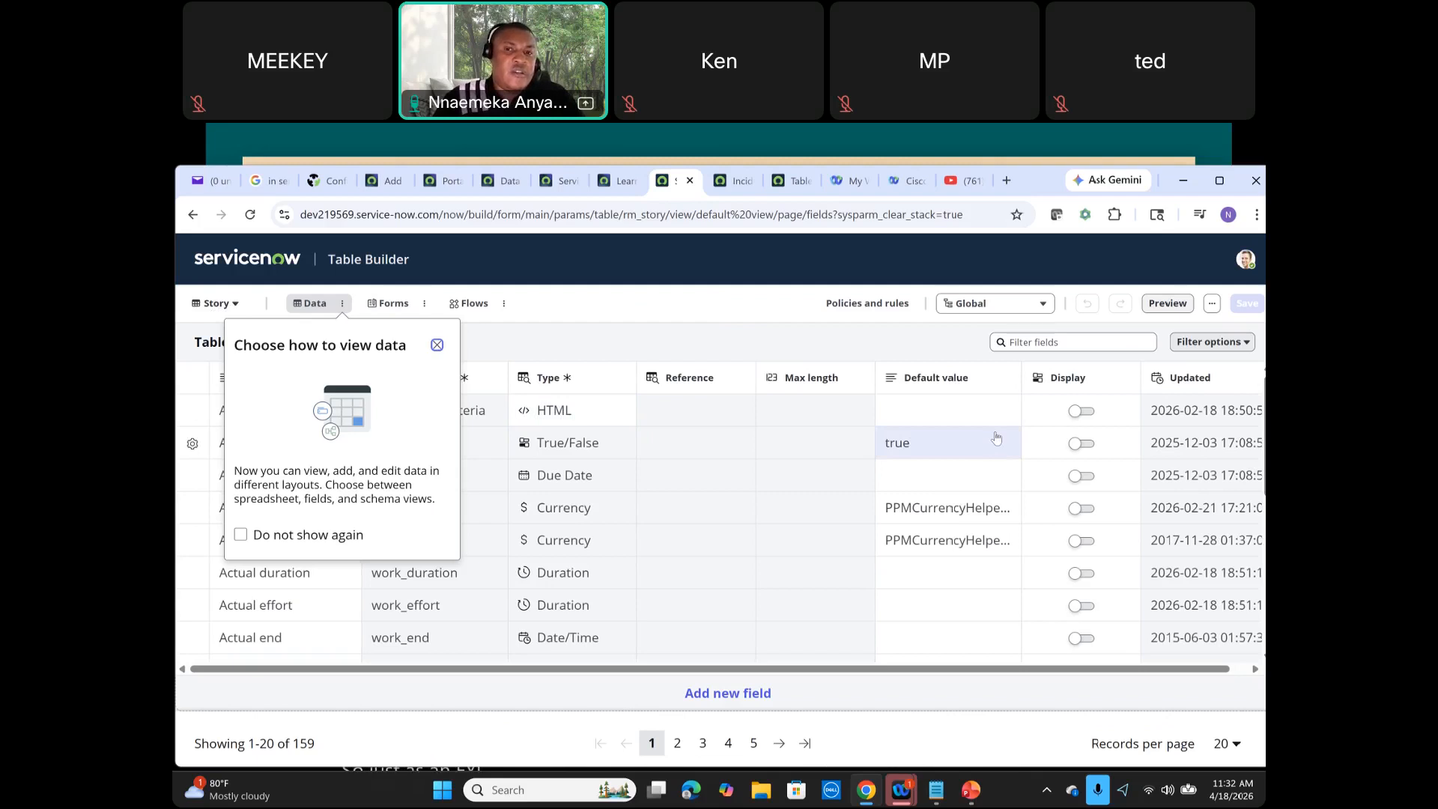
# Step: Switch between the Story and Incident Table Builder tabs, navigating back in the Story tab
pyautogui.click(733, 180)
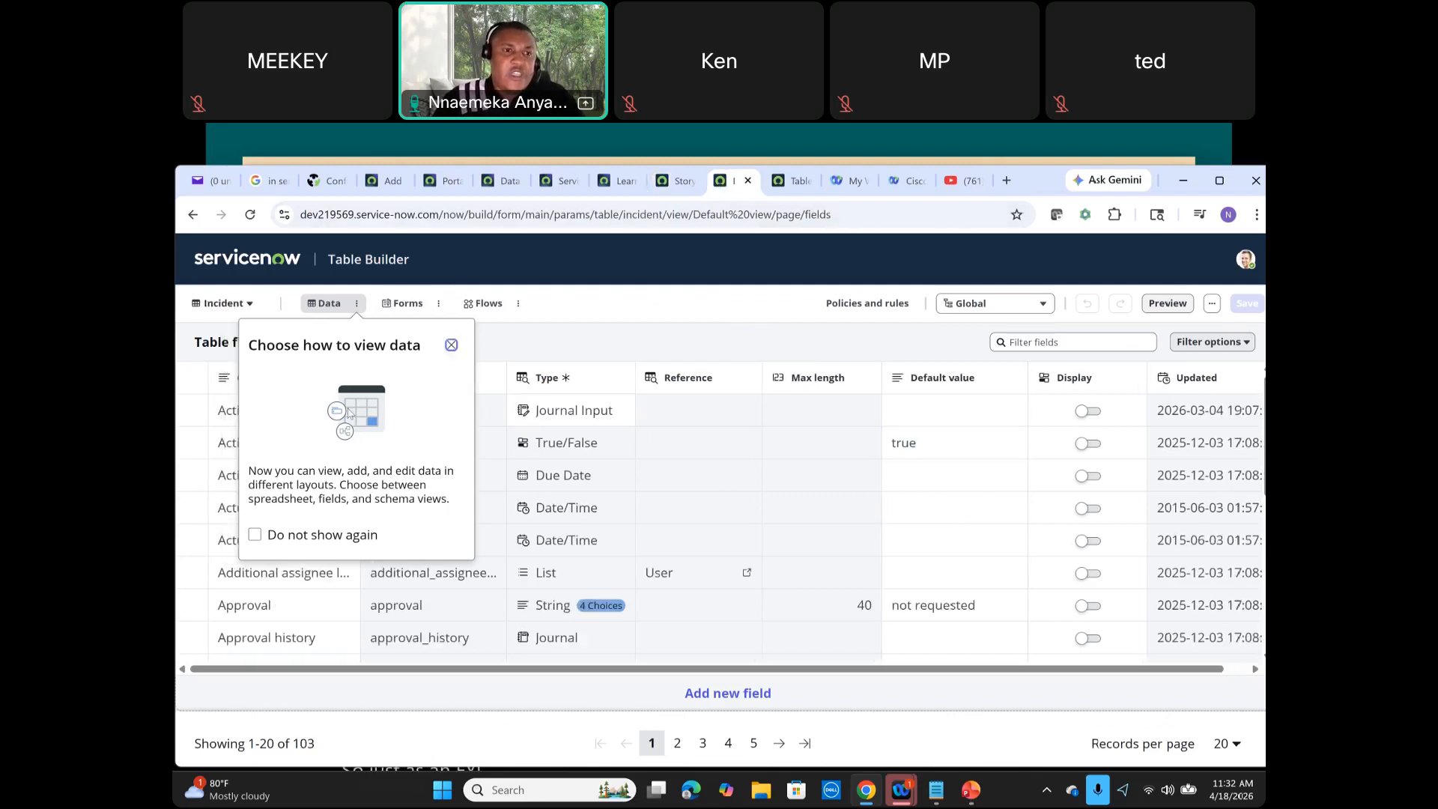
pyautogui.click(667, 185)
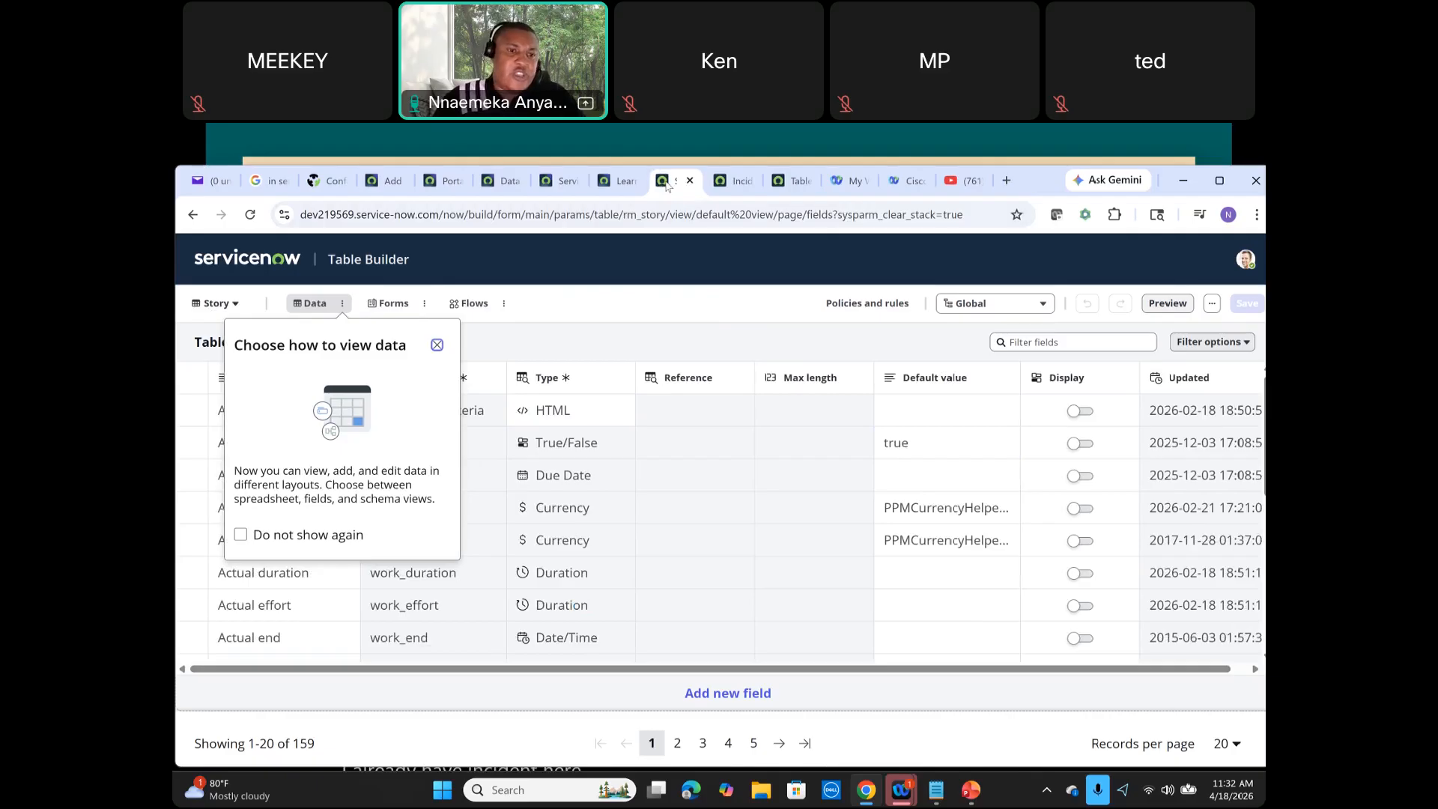
pyautogui.click(613, 183)
pyautogui.click(665, 188)
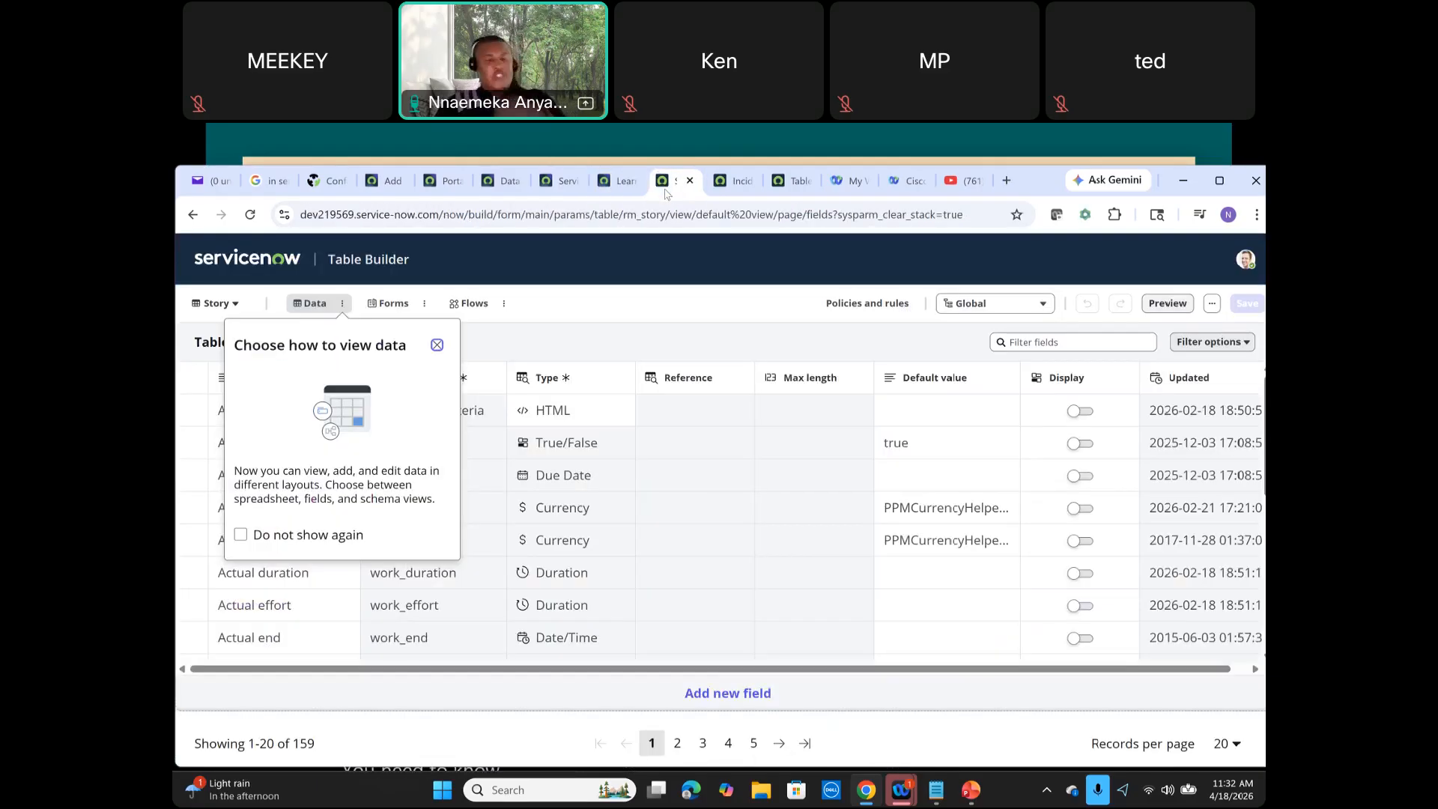
pyautogui.click(192, 216)
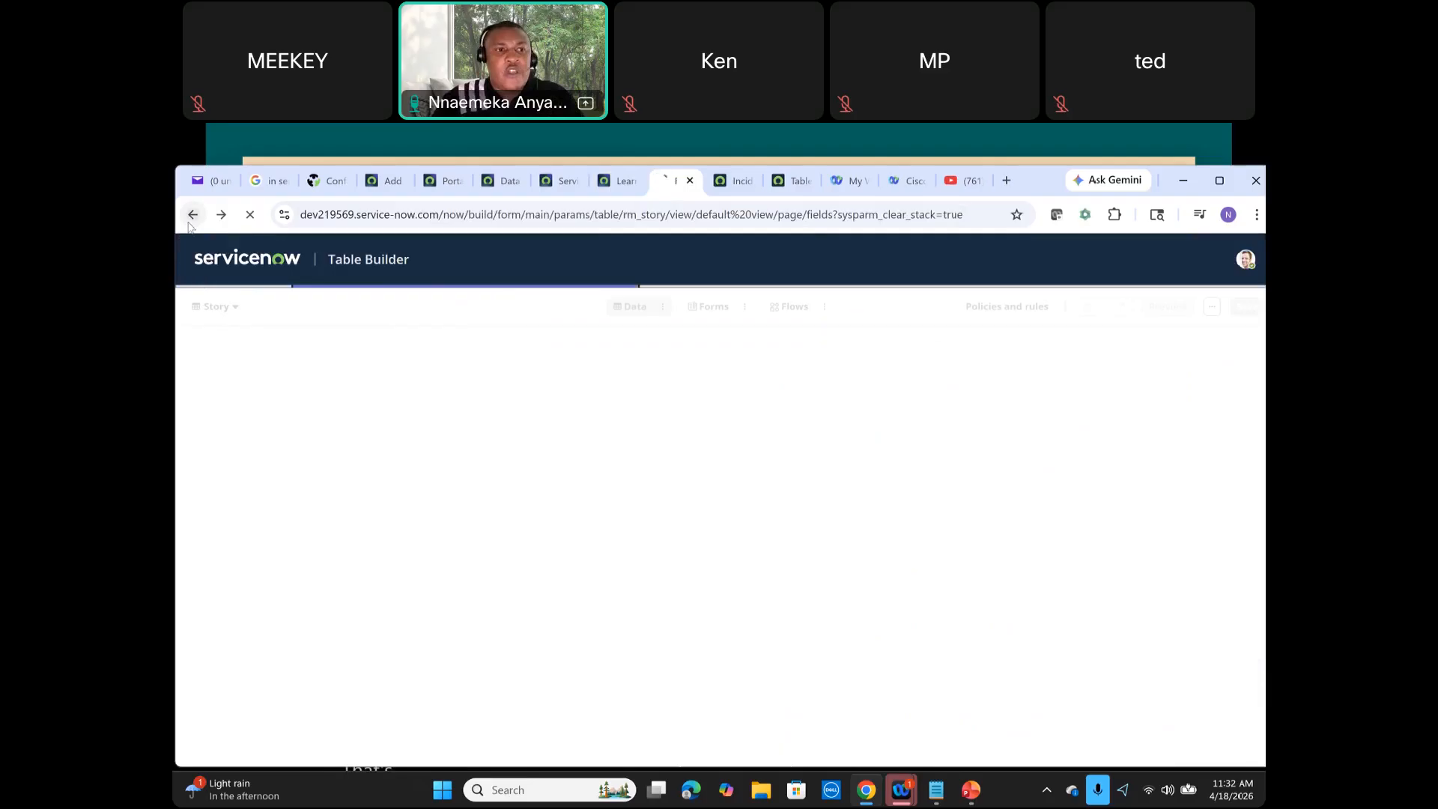
pyautogui.click(192, 217)
pyautogui.click(193, 220)
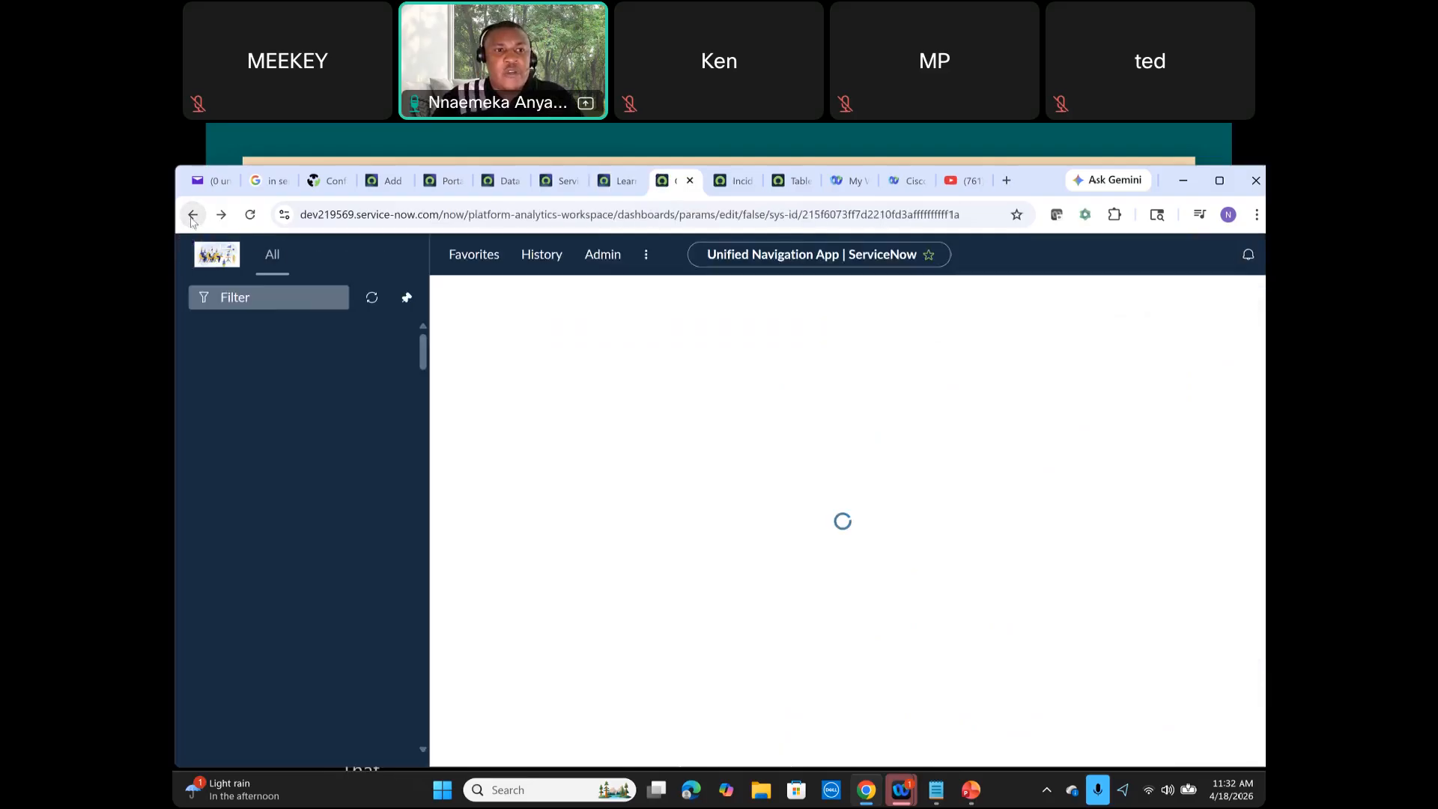
pyautogui.click(721, 187)
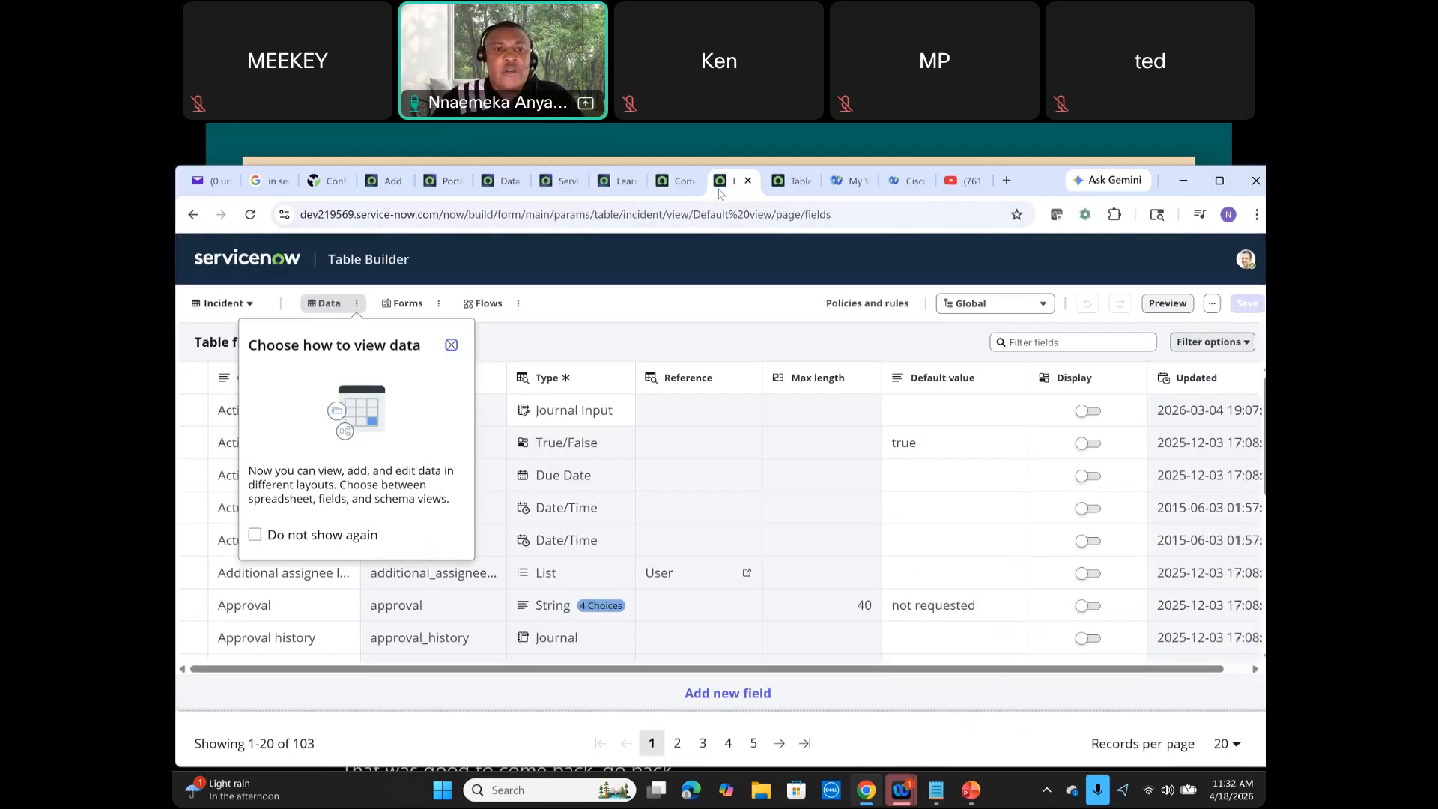
# Step: Dismiss the data view tip and examine the table's more-actions menu, filter options and records-per-page choices
pyautogui.click(452, 344)
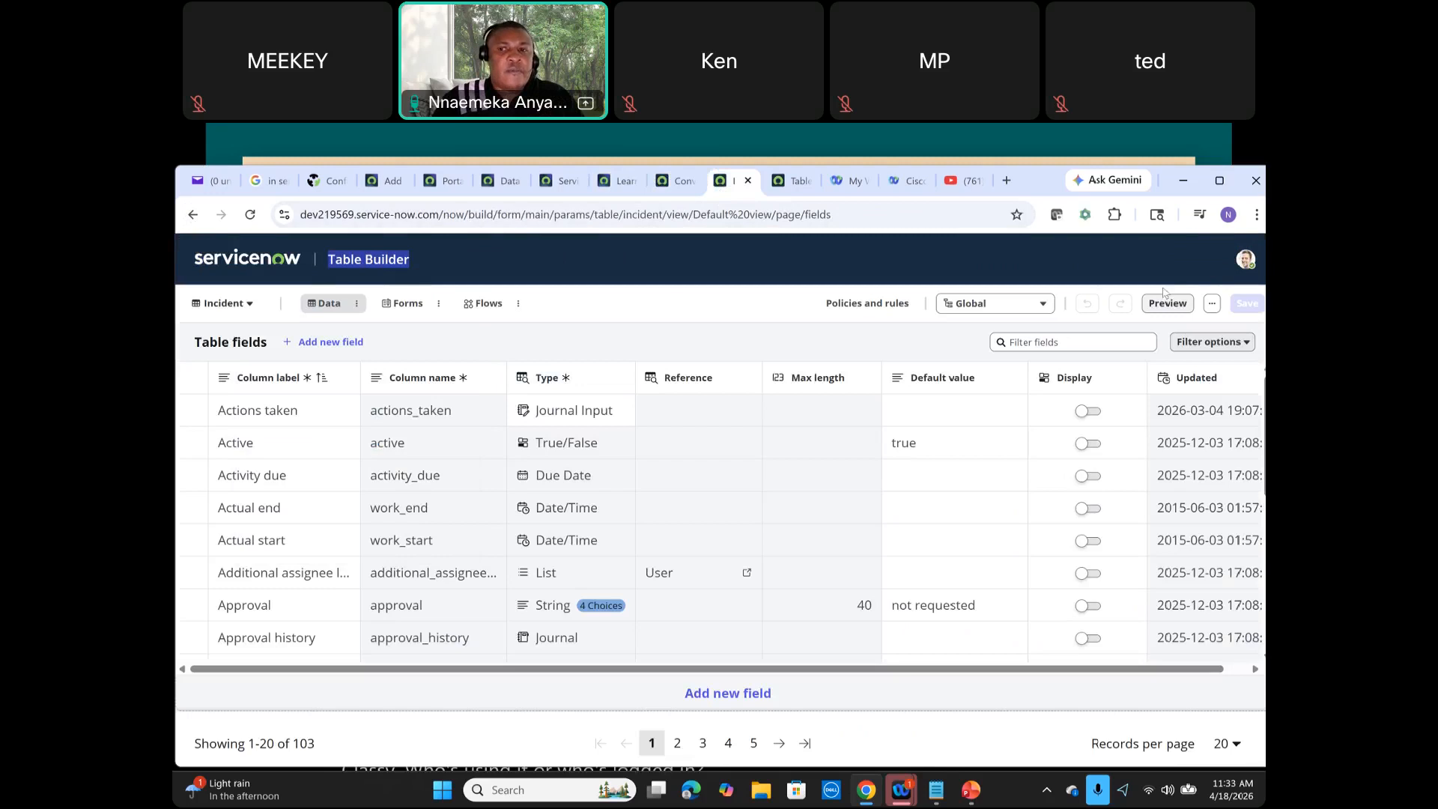
pyautogui.click(1211, 306)
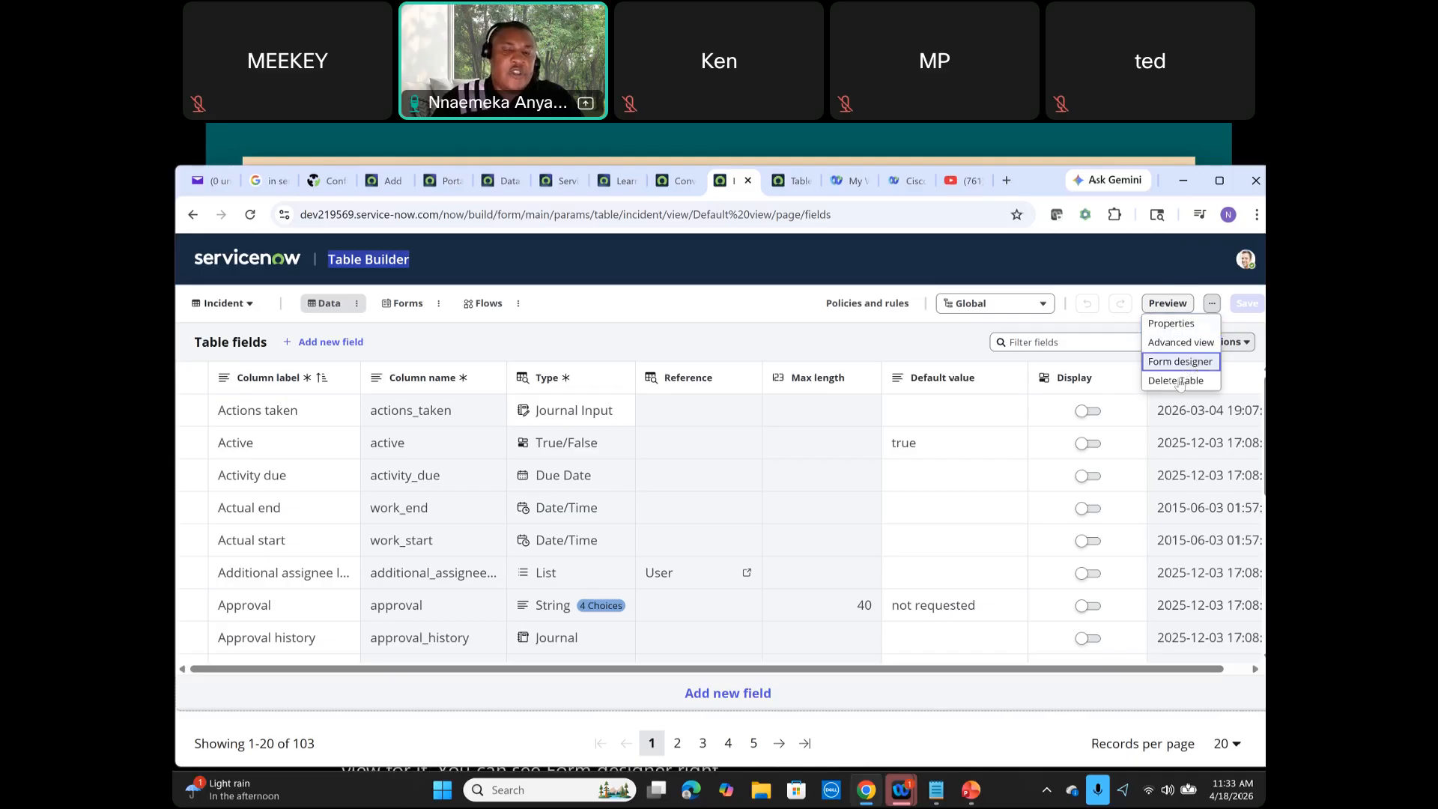
pyautogui.click(715, 328)
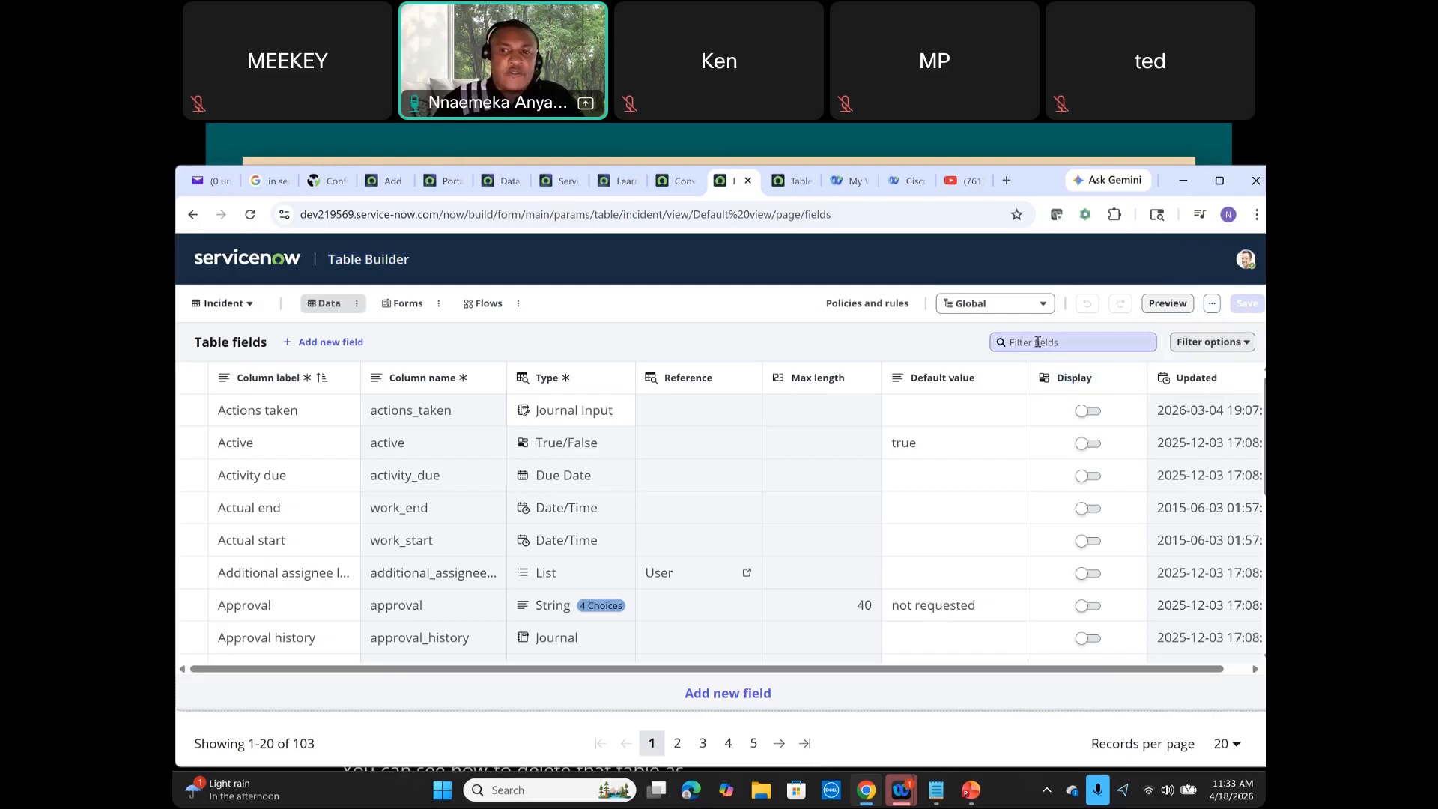
pyautogui.click(1221, 342)
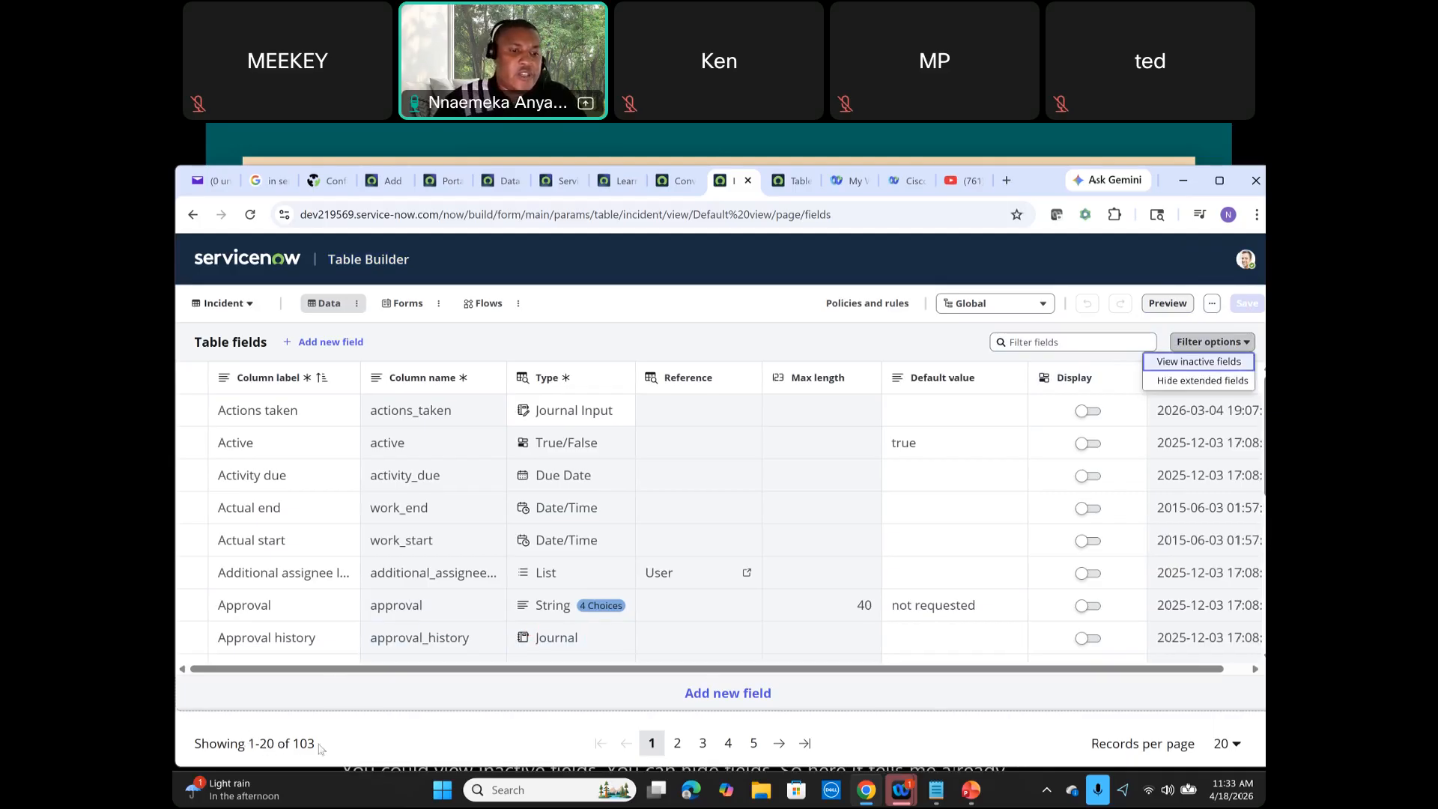
pyautogui.moveTo(323, 748); pyautogui.dragTo(250, 747)
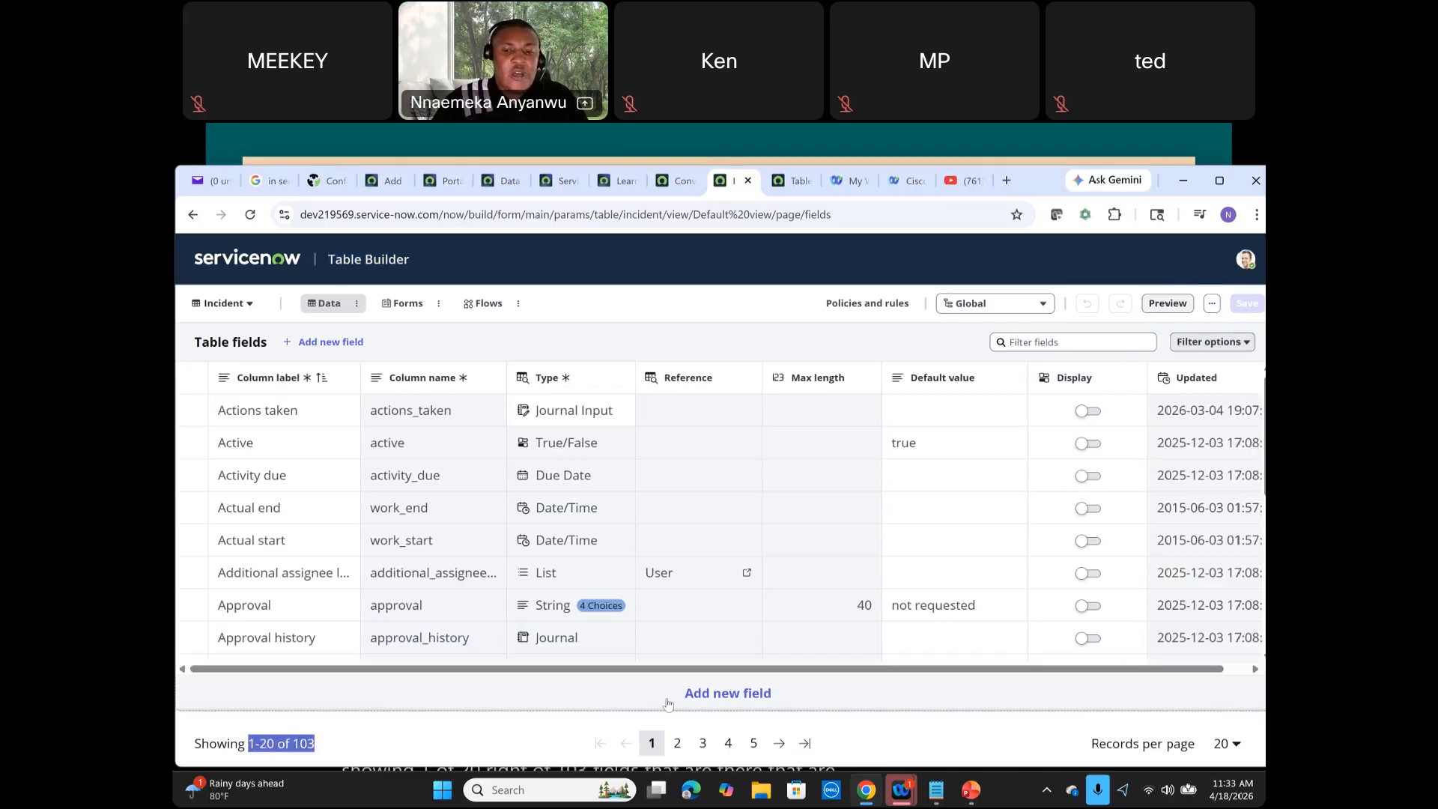
pyautogui.click(1250, 751)
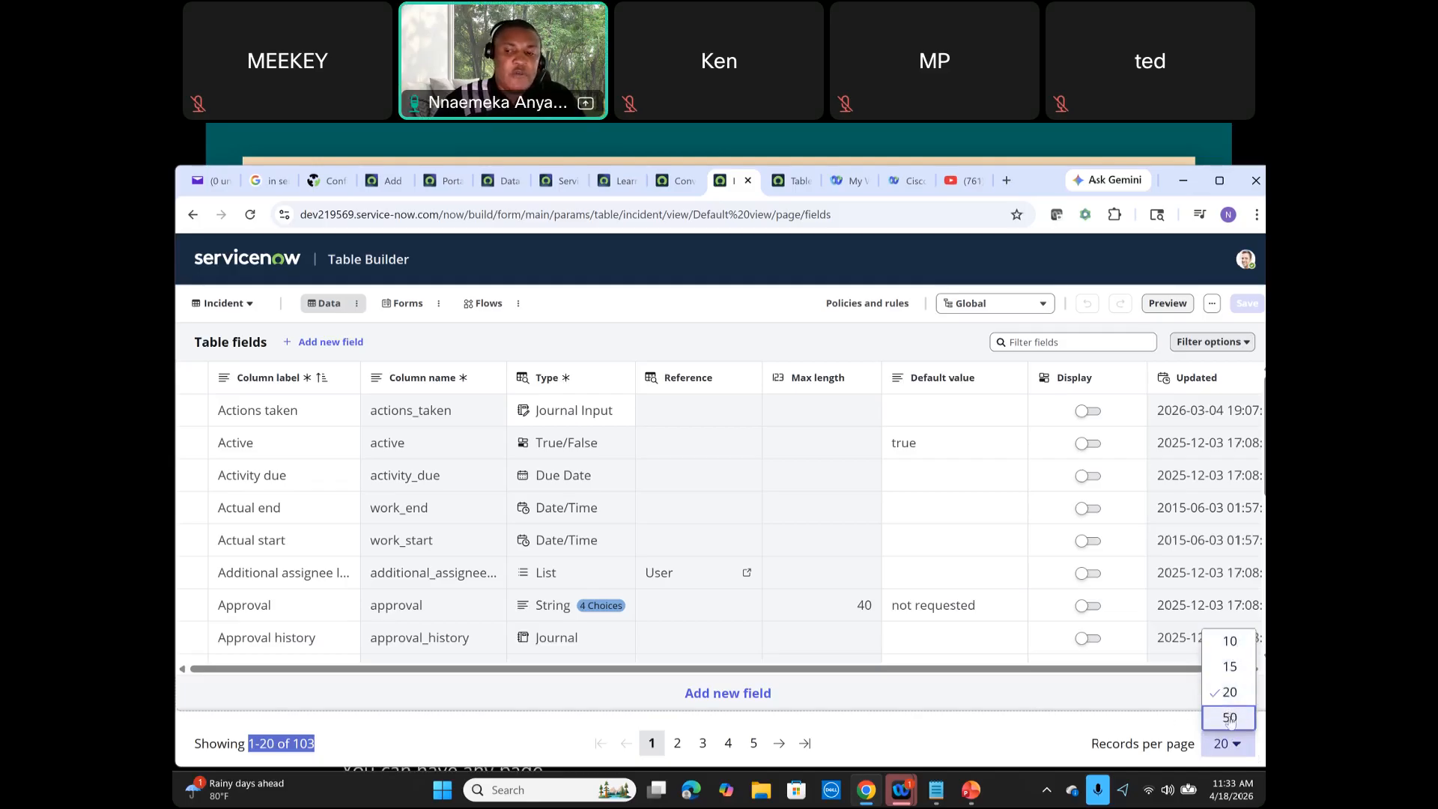
pyautogui.click(950, 722)
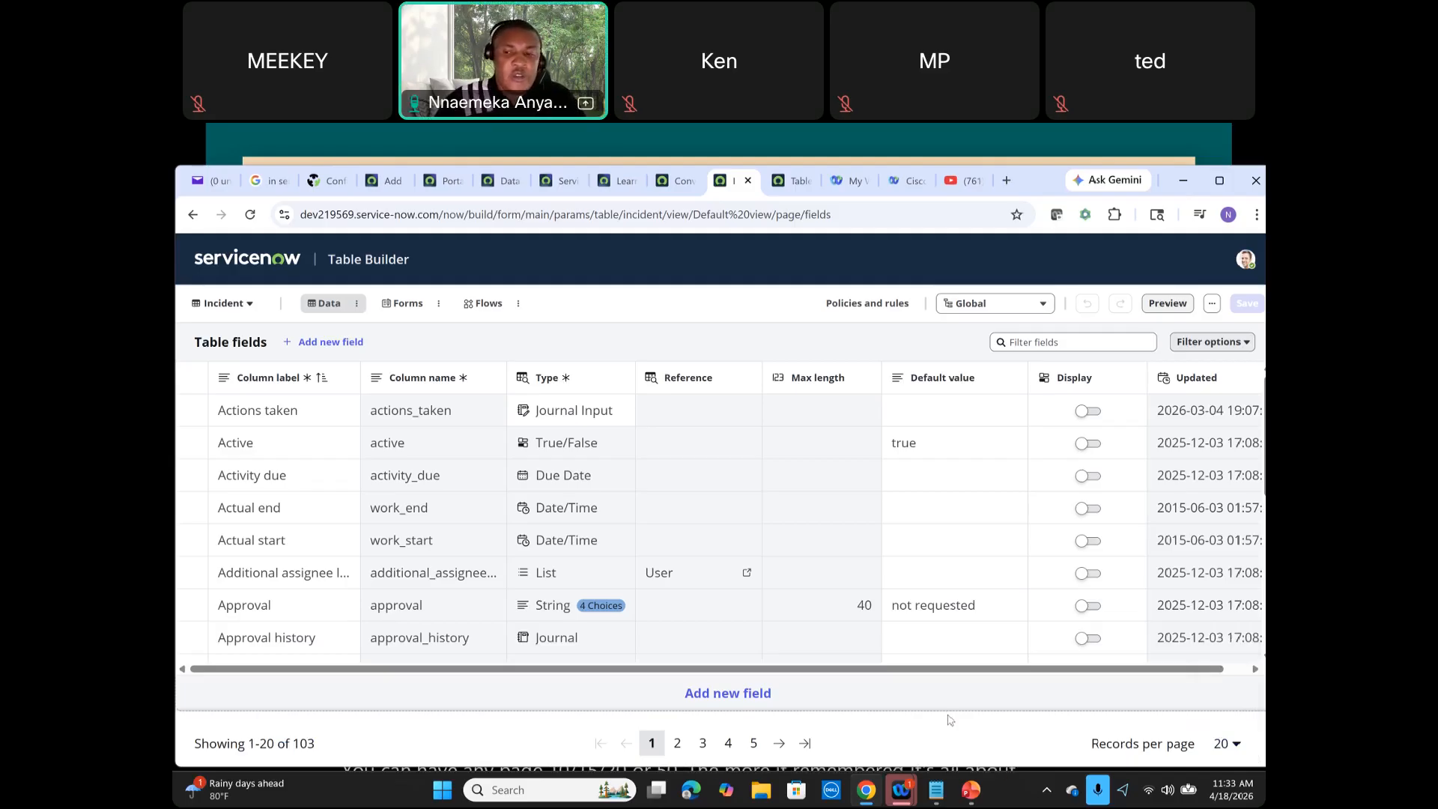
pyautogui.click(1231, 746)
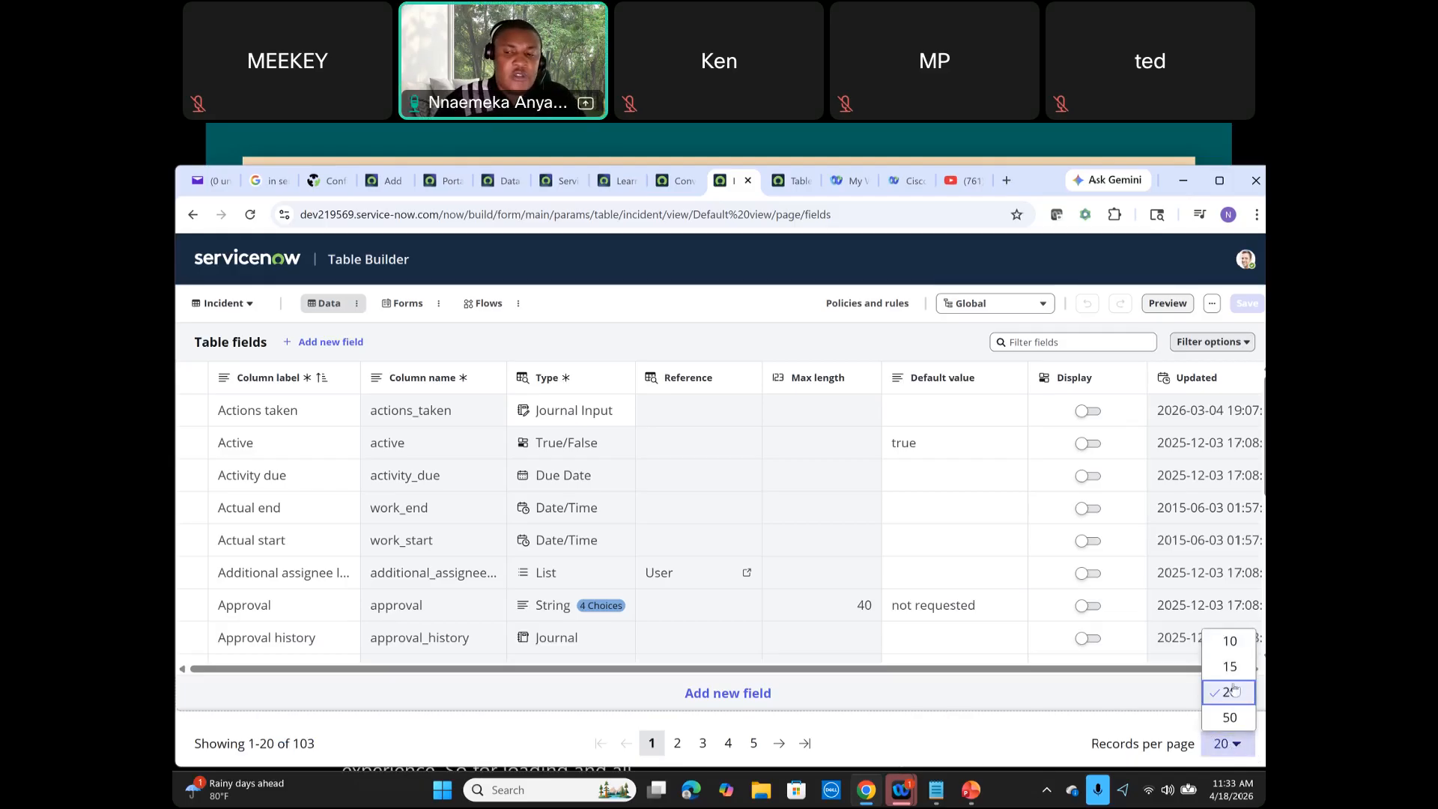
pyautogui.click(889, 721)
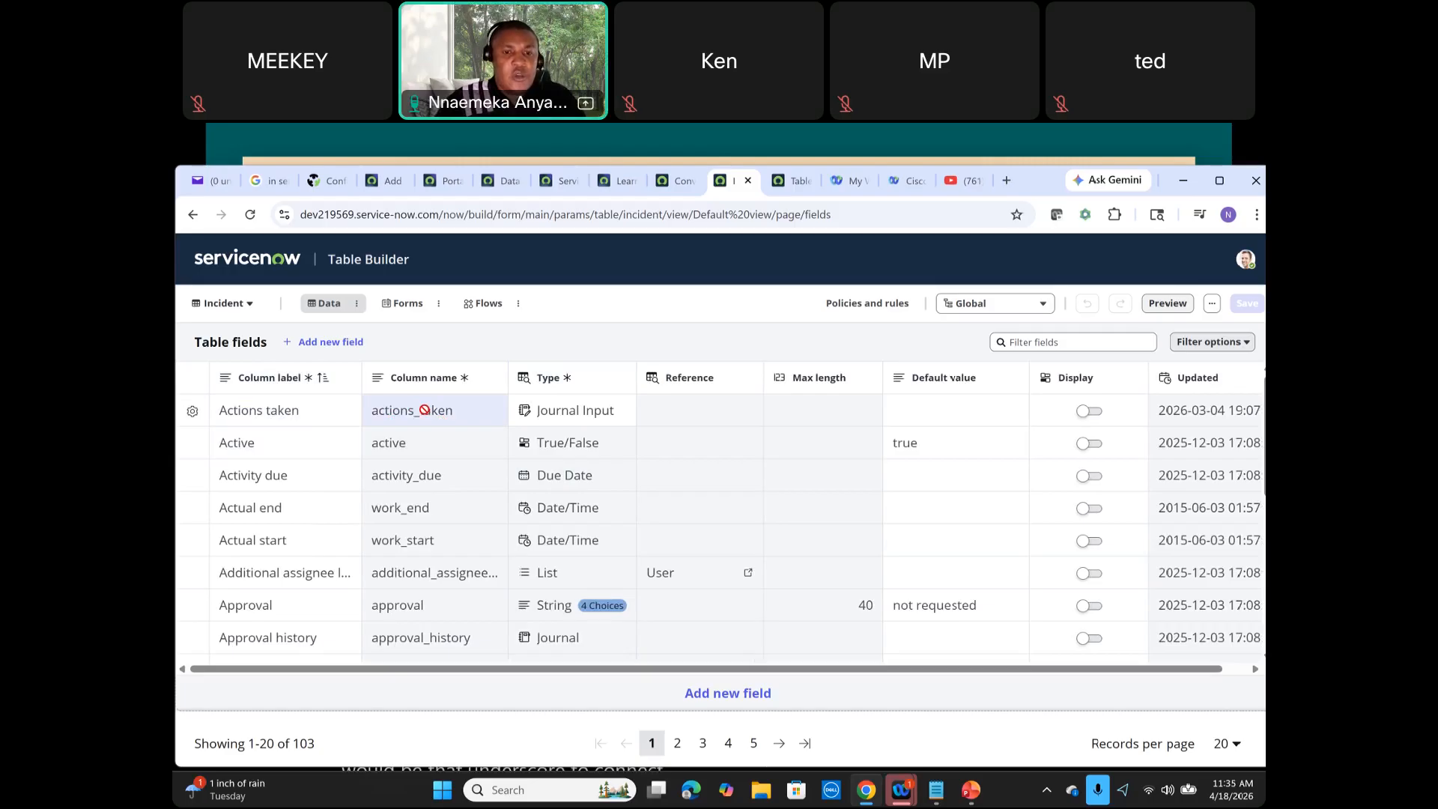
# Step: Add a new field row to the Incident table and open its type list
pyautogui.click(713, 697)
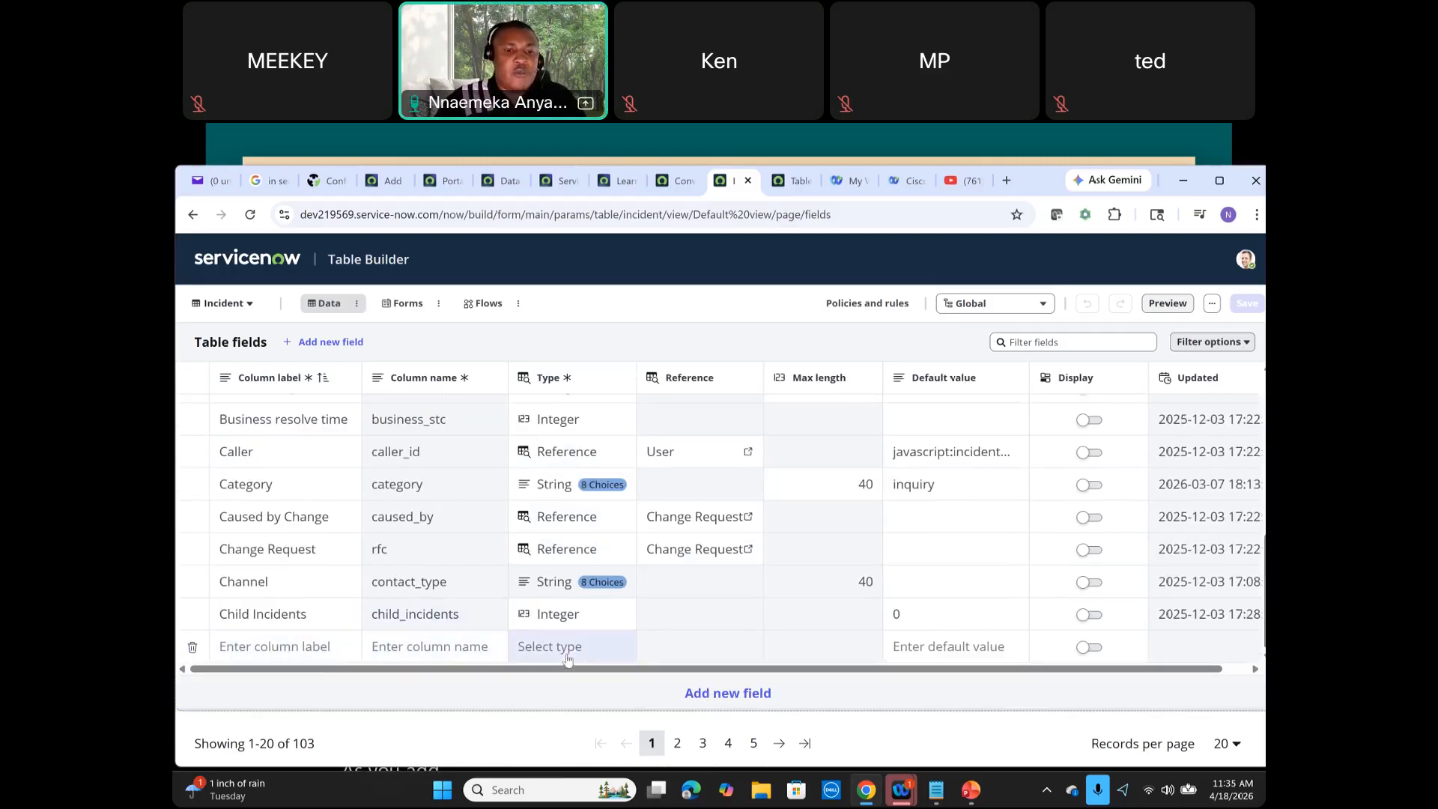
pyautogui.click(567, 653)
pyautogui.click(625, 646)
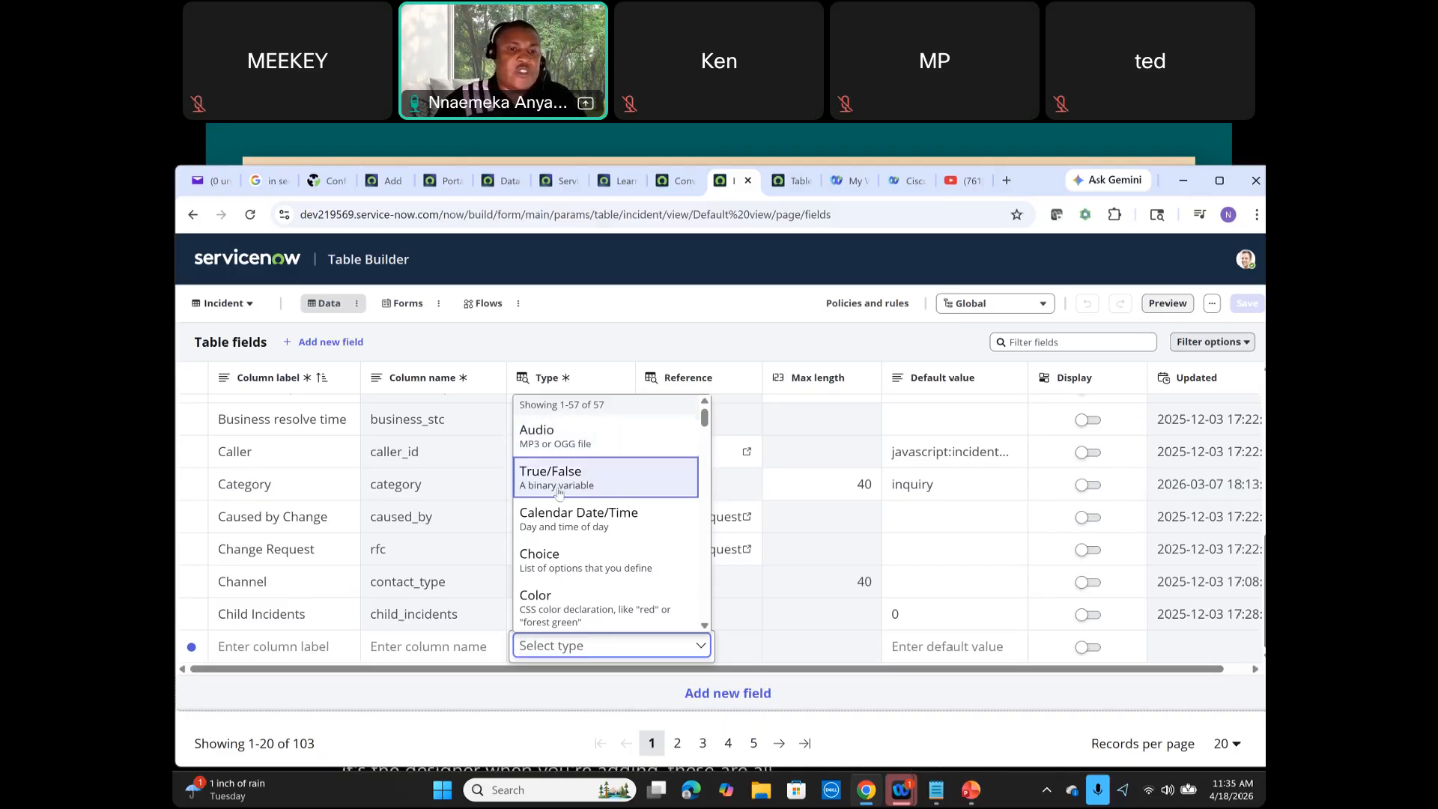
# Step: Scroll through the available field types in the type list, then close it
pyautogui.scroll(-1, 588, 525)
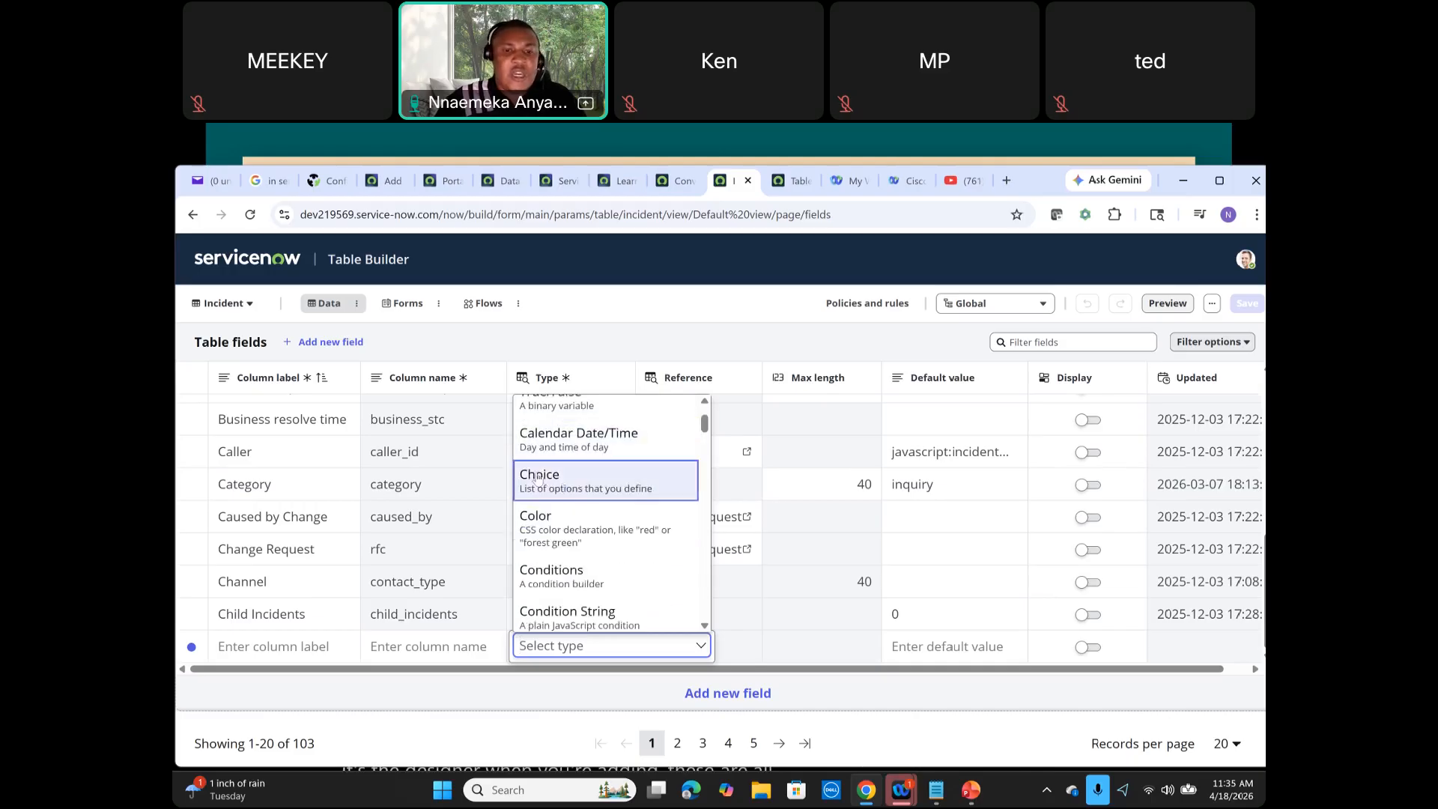
pyautogui.scroll(-1, 573, 522)
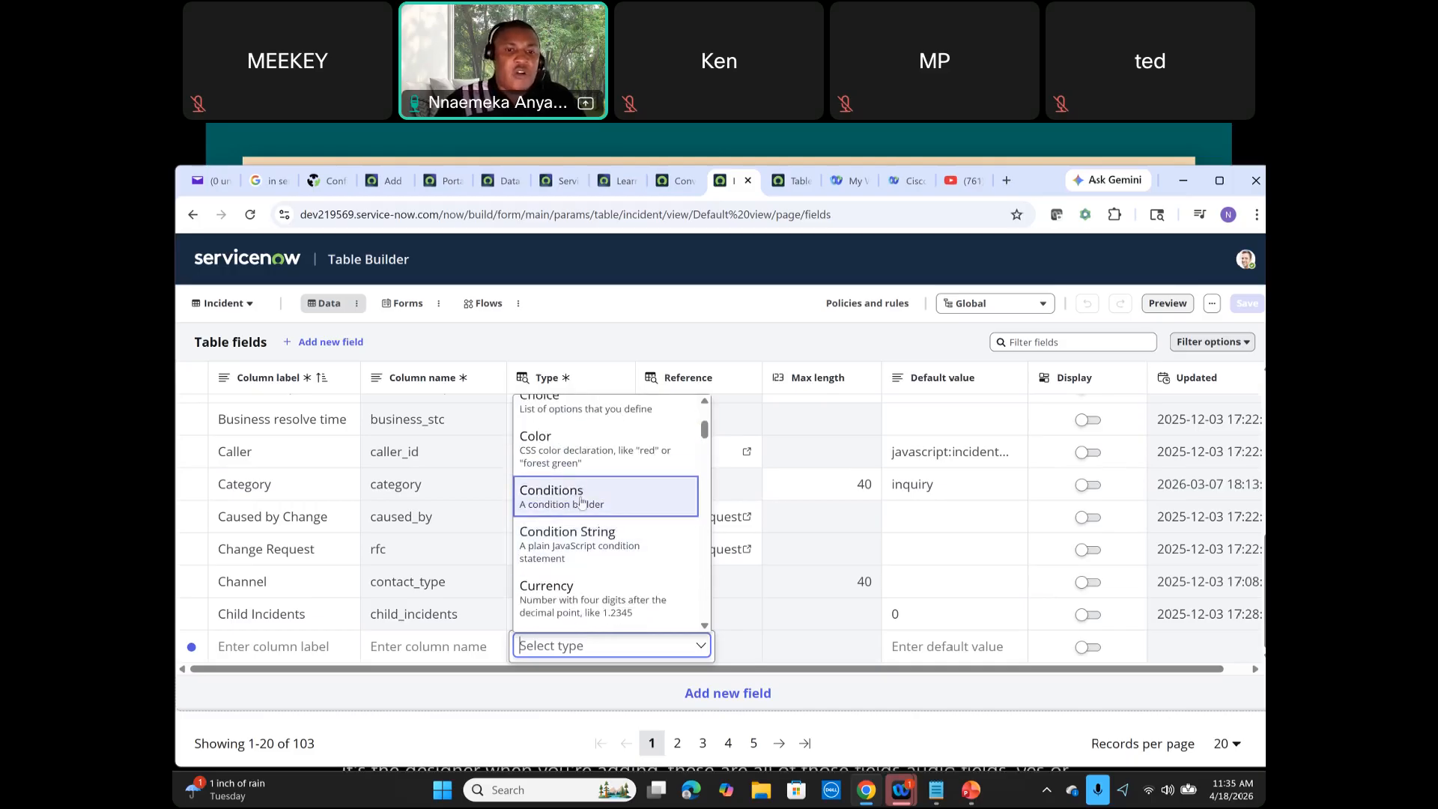
pyautogui.scroll(-1, 581, 501)
pyautogui.scroll(-2, 581, 500)
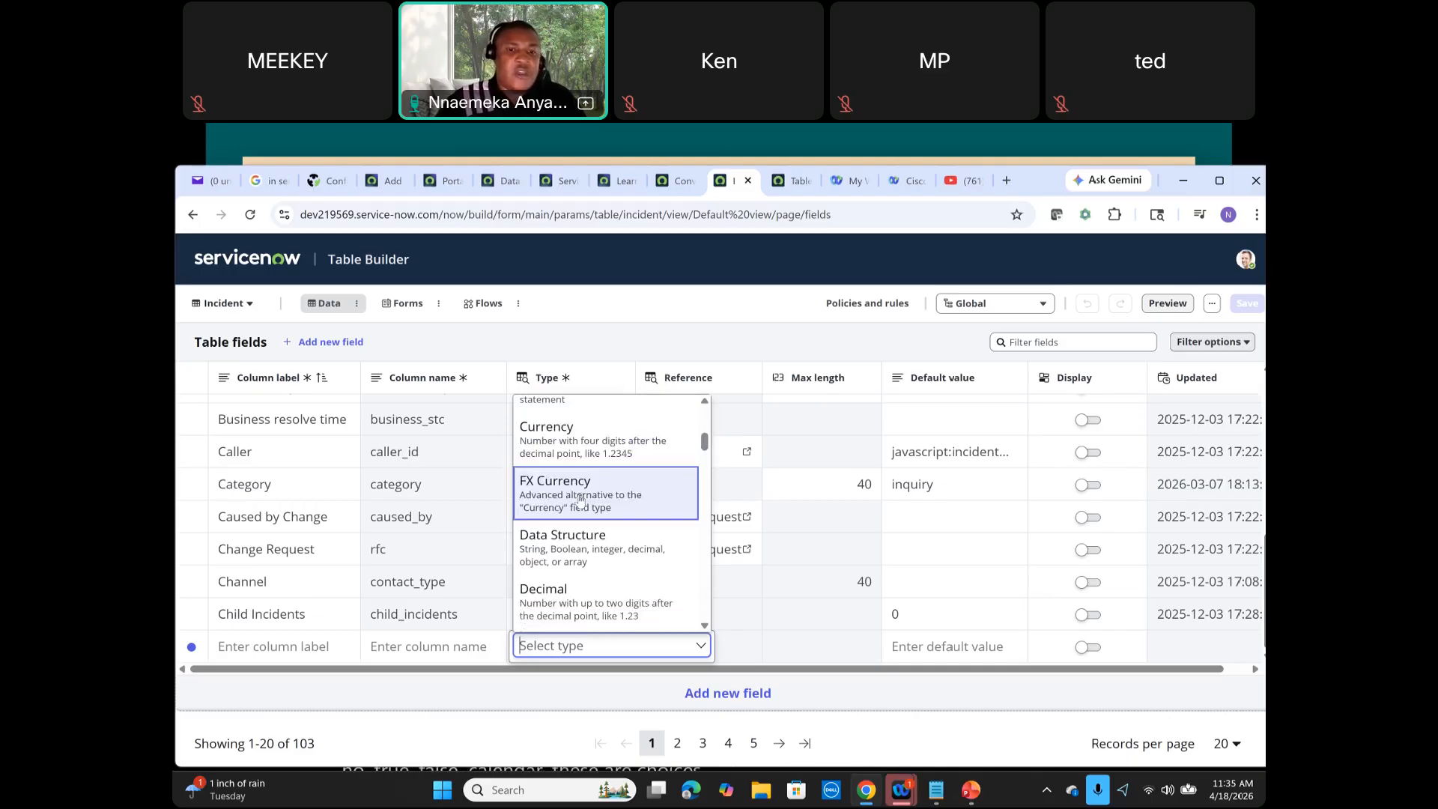
pyautogui.scroll(-1, 579, 491)
pyautogui.scroll(-2, 582, 480)
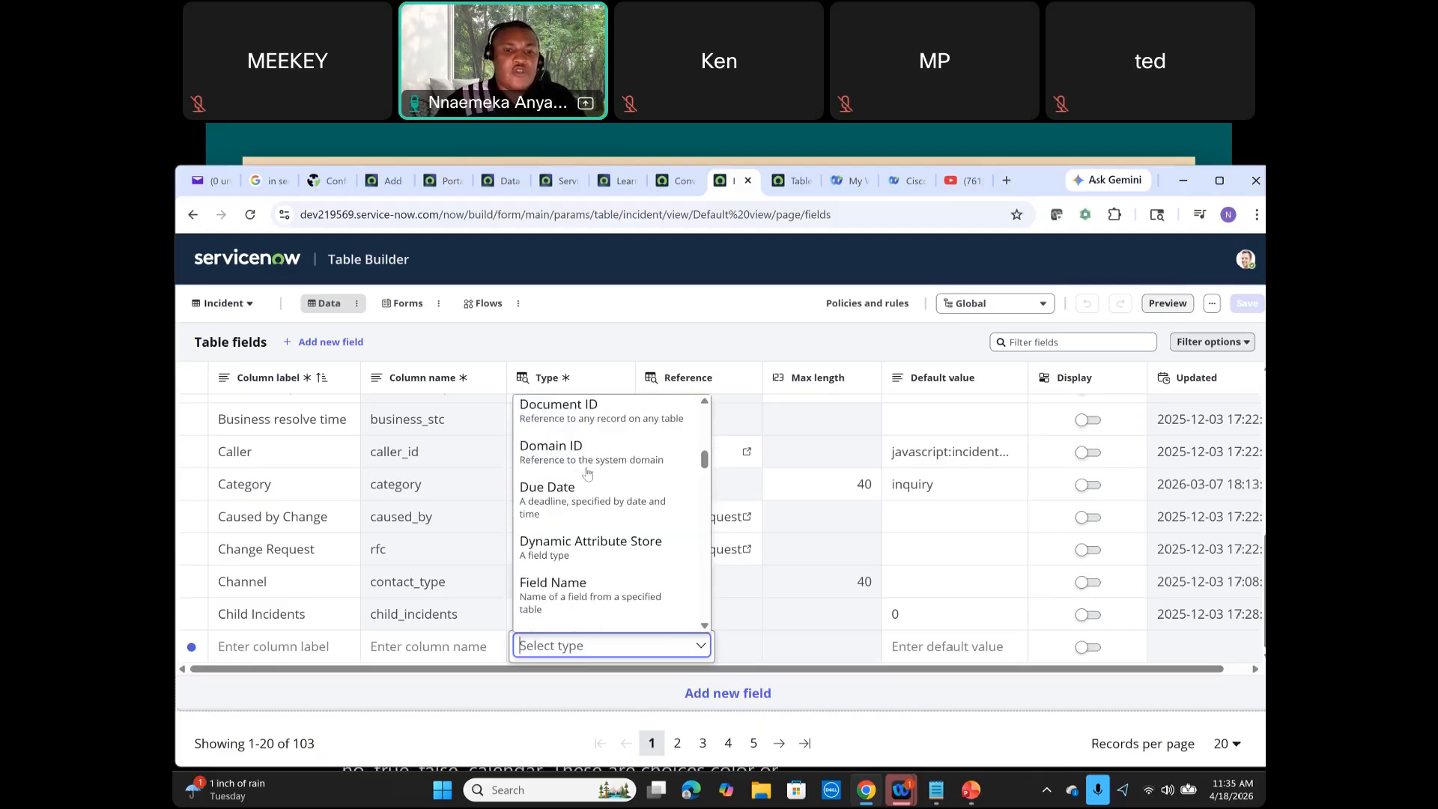
pyautogui.scroll(-1, 595, 502)
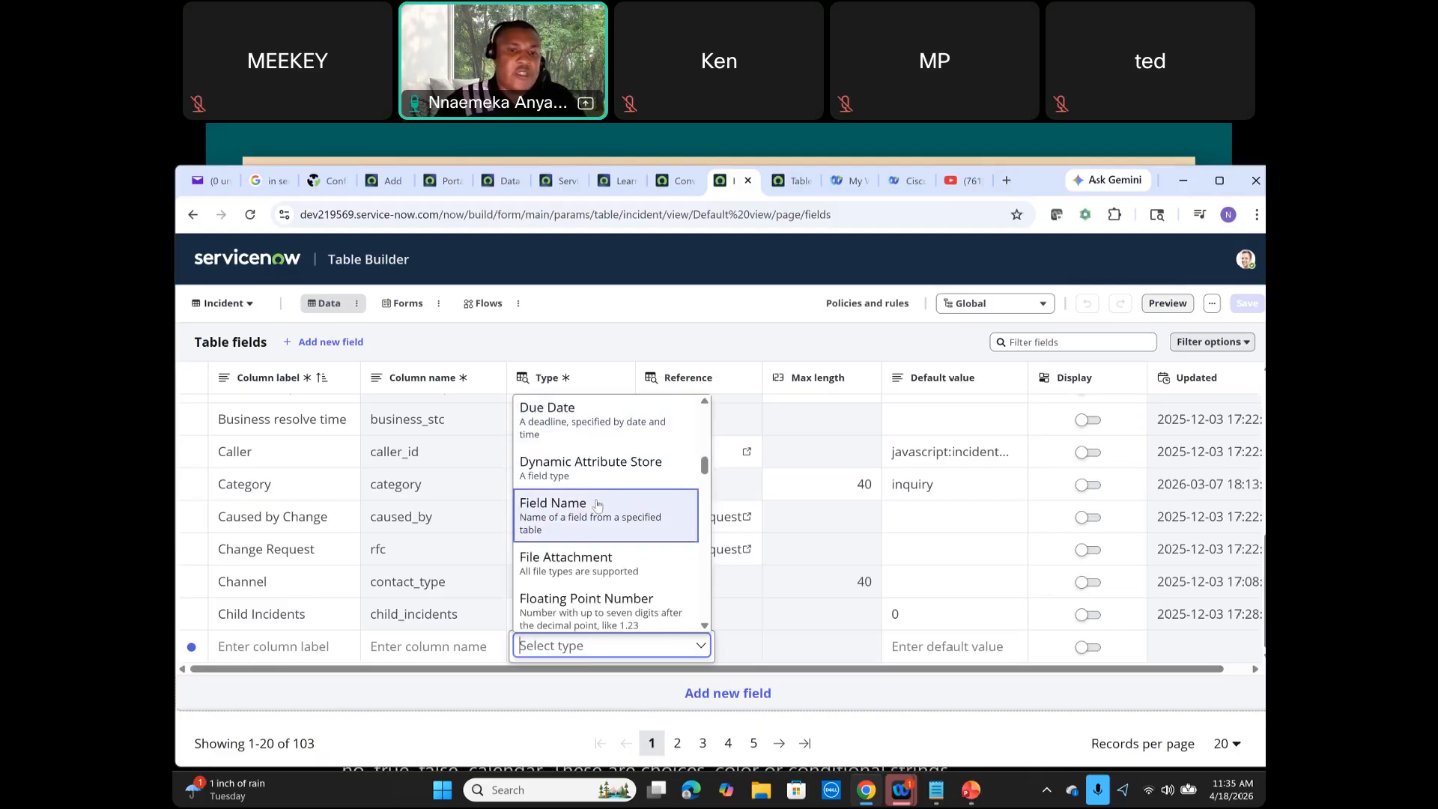
pyautogui.scroll(-2, 597, 503)
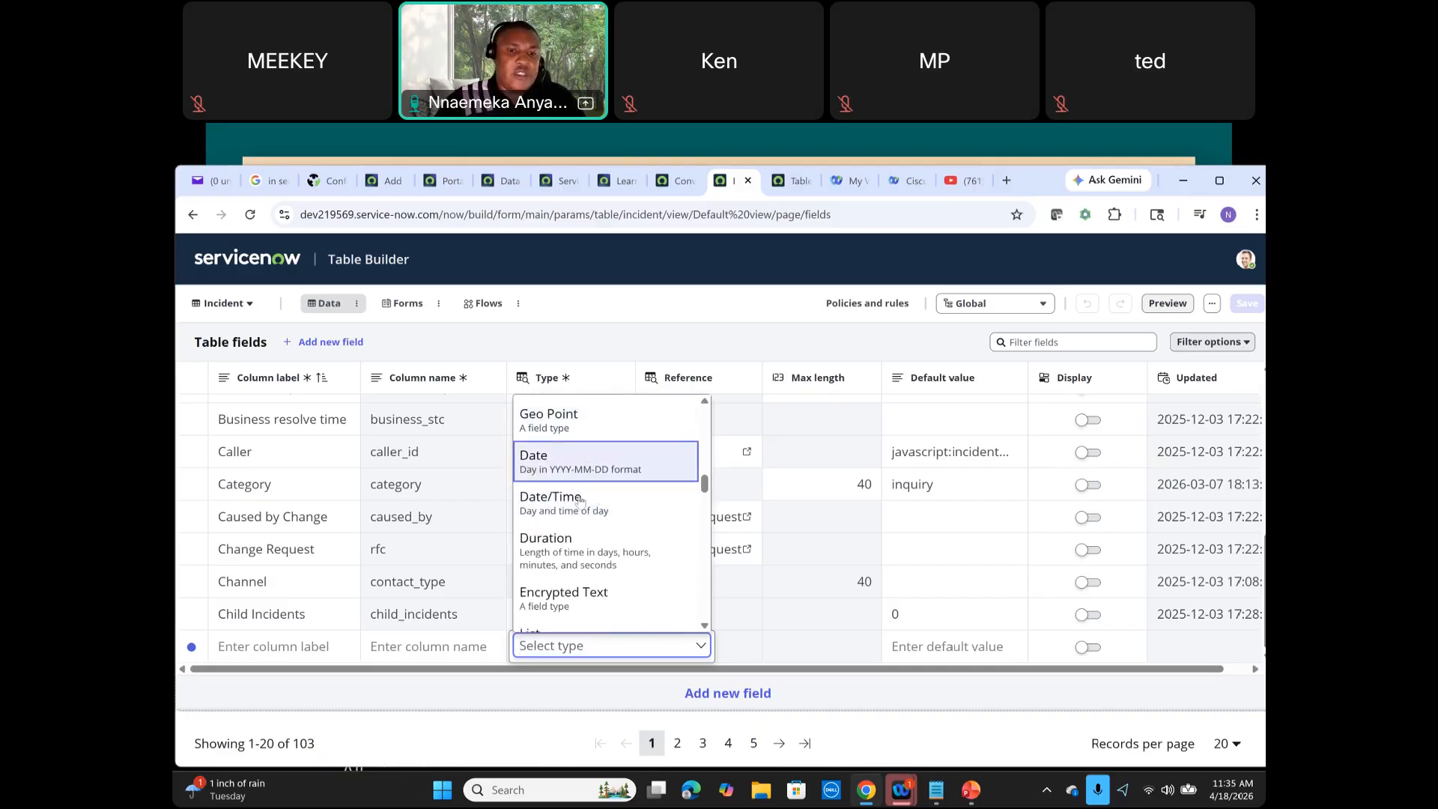
pyautogui.scroll(-3, 580, 495)
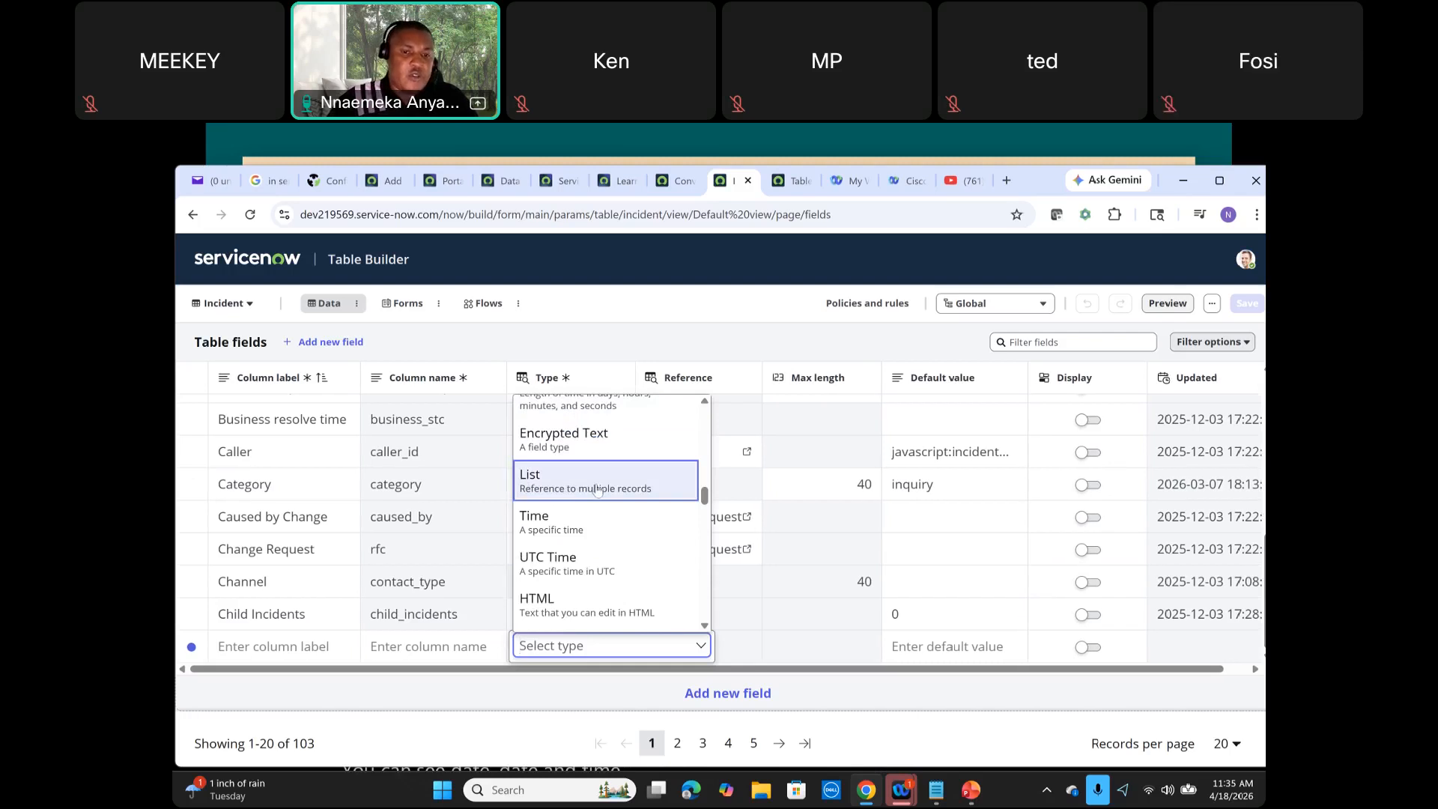
pyautogui.scroll(-2, 599, 524)
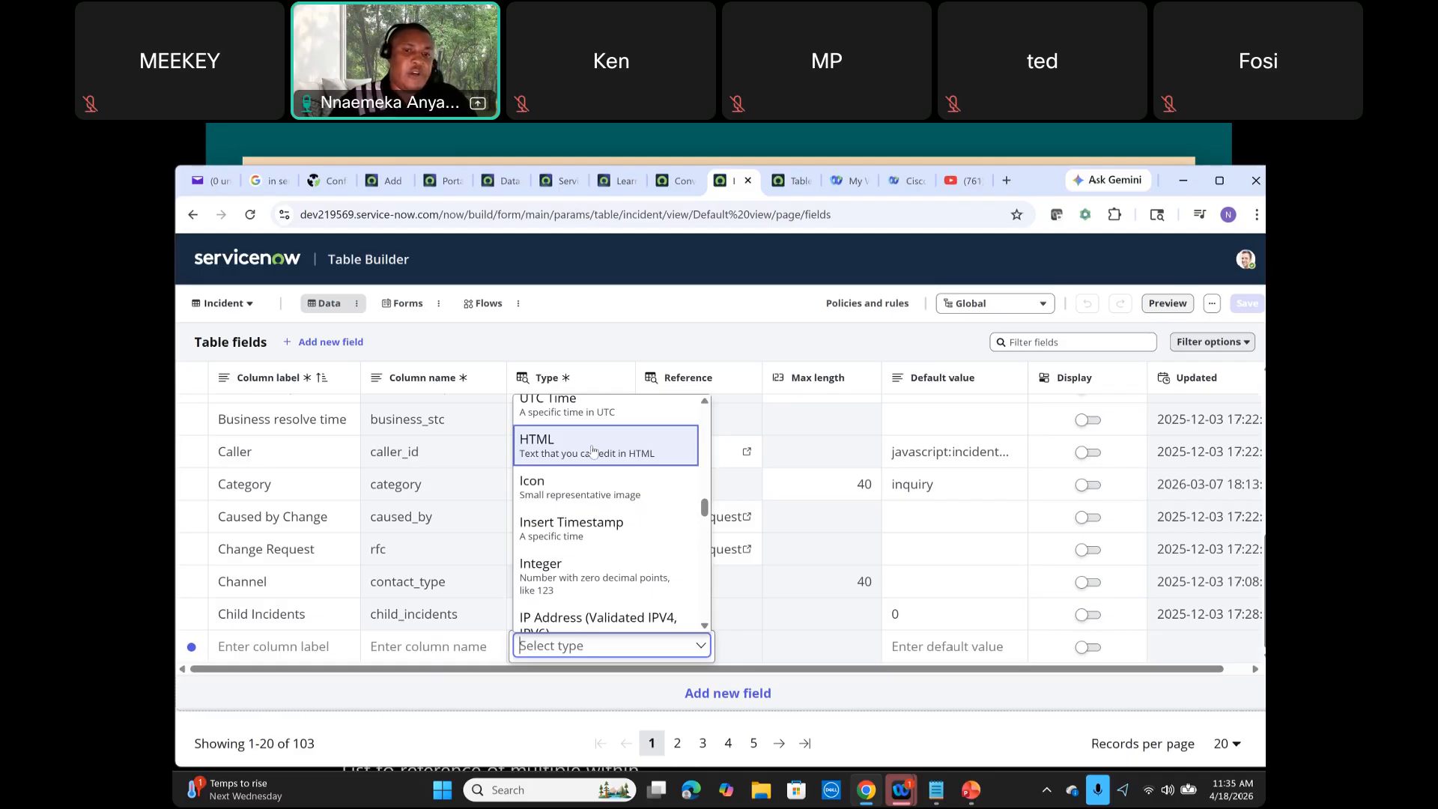
pyautogui.scroll(-3, 592, 453)
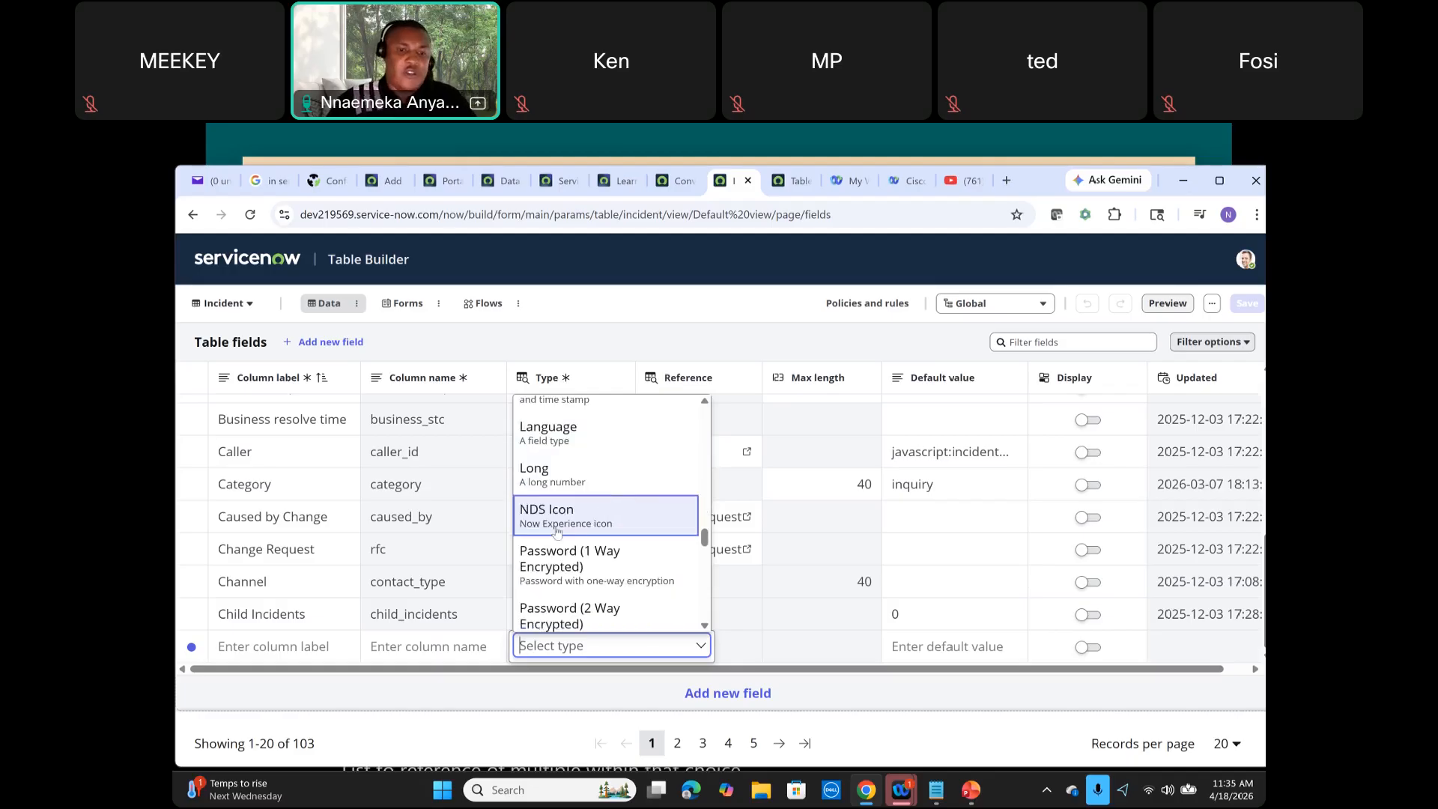
pyautogui.click(455, 725)
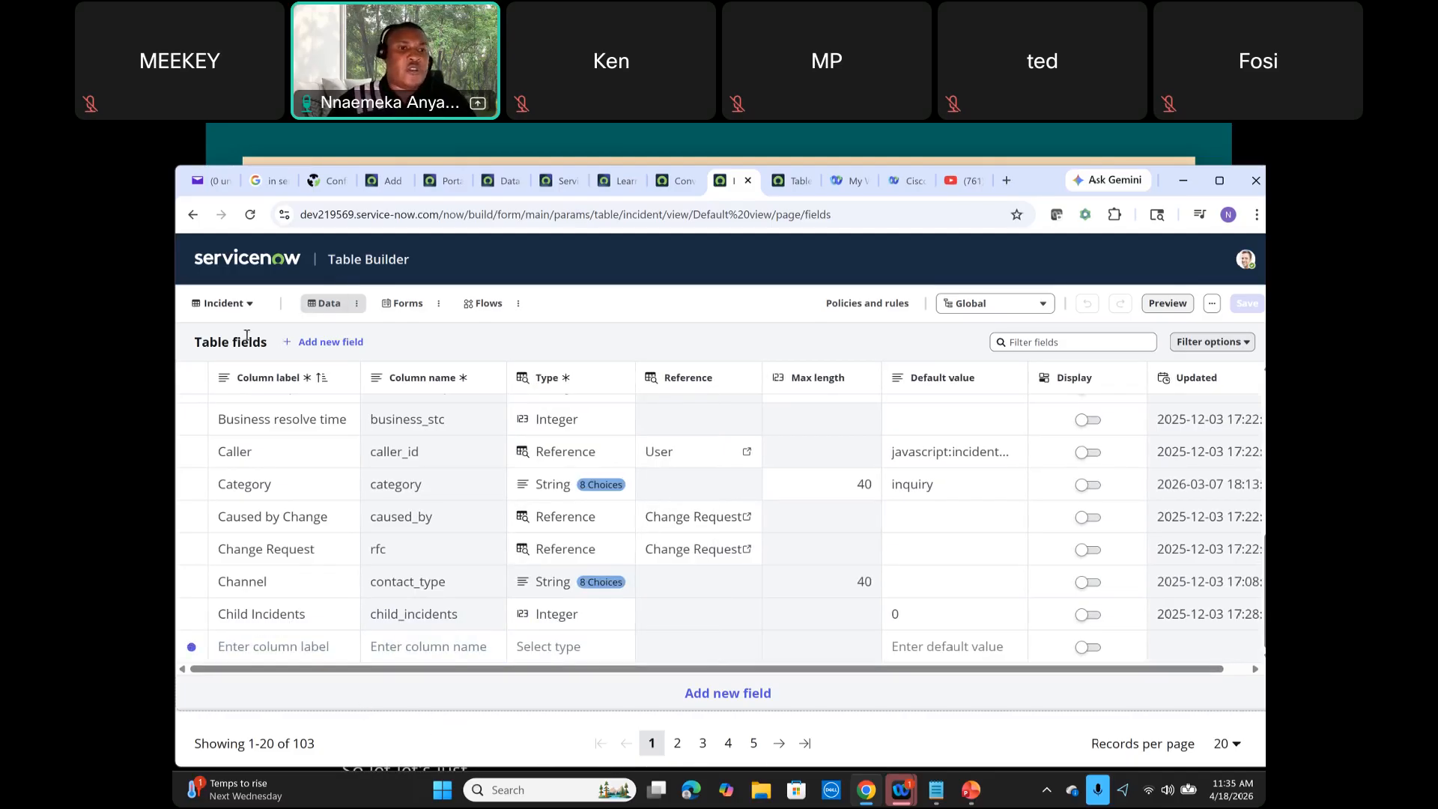
# Step: Enter "Table B" as the column label of the new Incident field
pyautogui.click(263, 645)
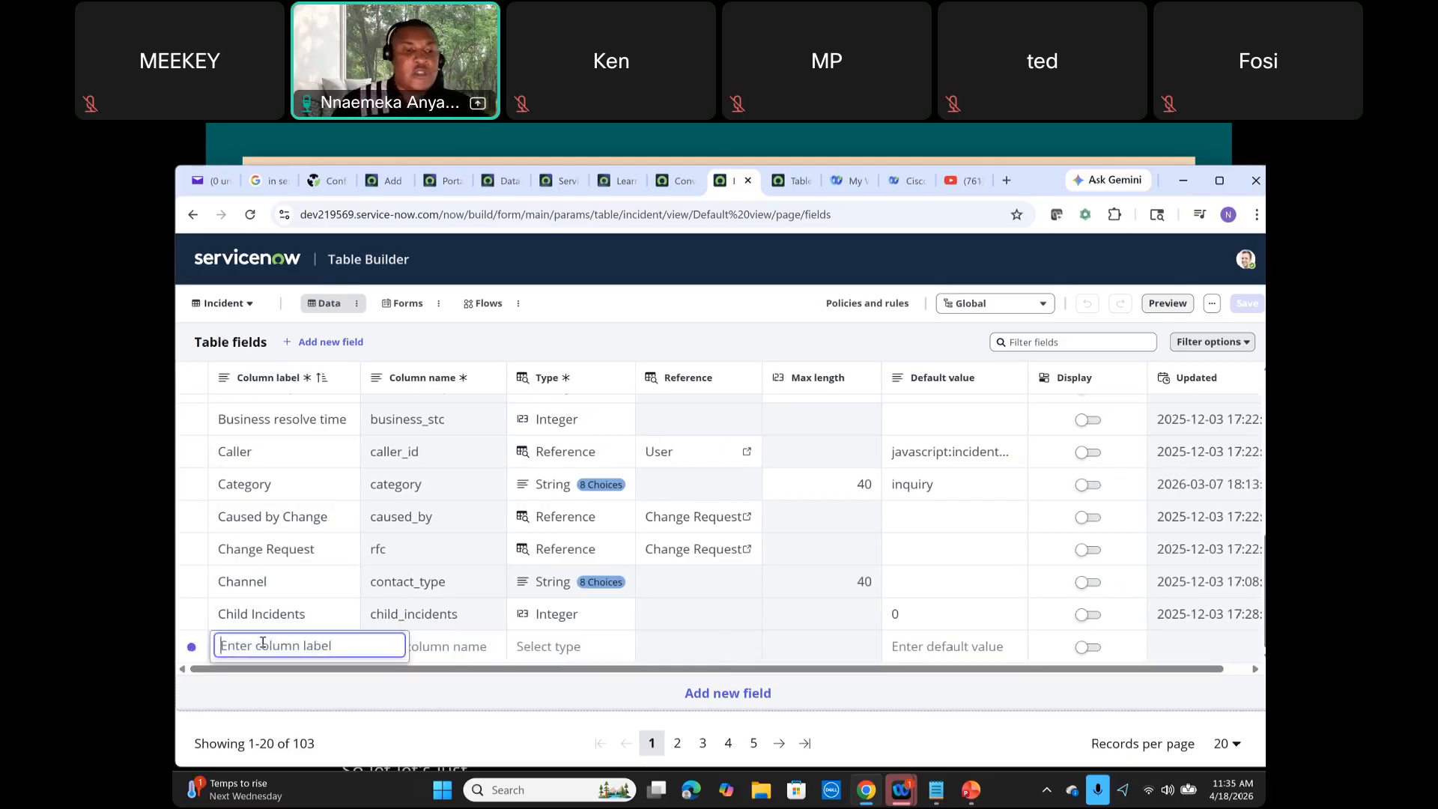
pyautogui.write('Table')
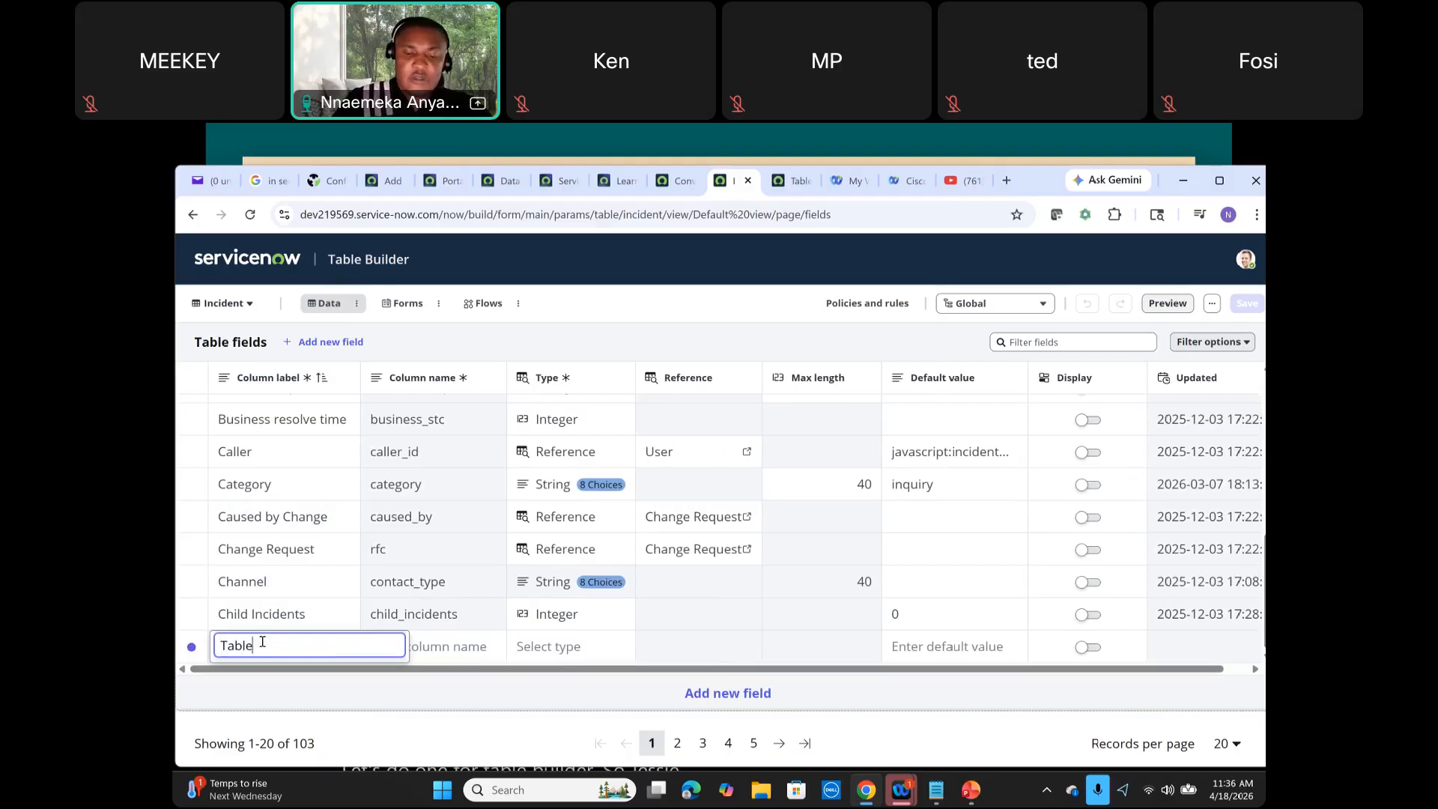
pyautogui.write(' B')
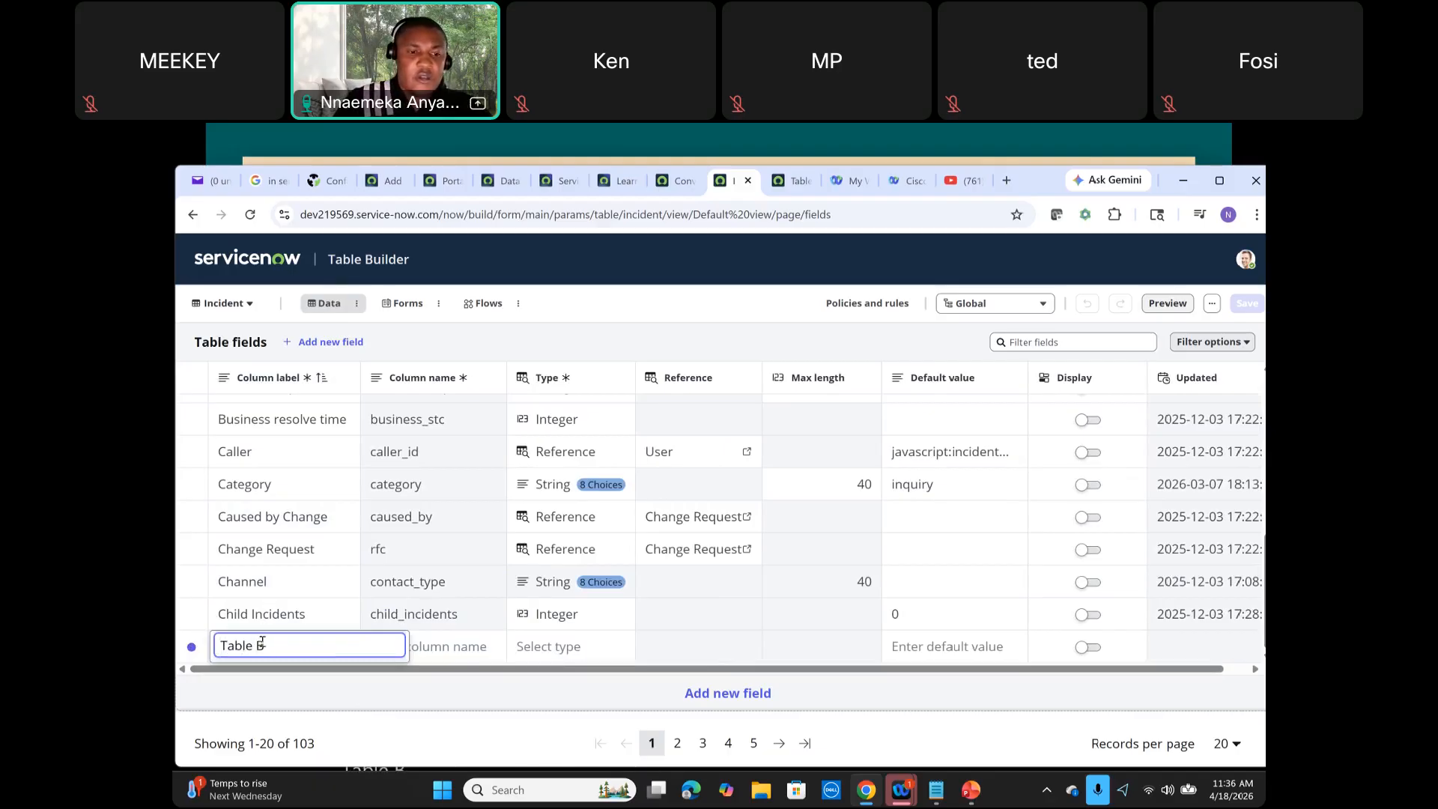
pyautogui.press('Return')
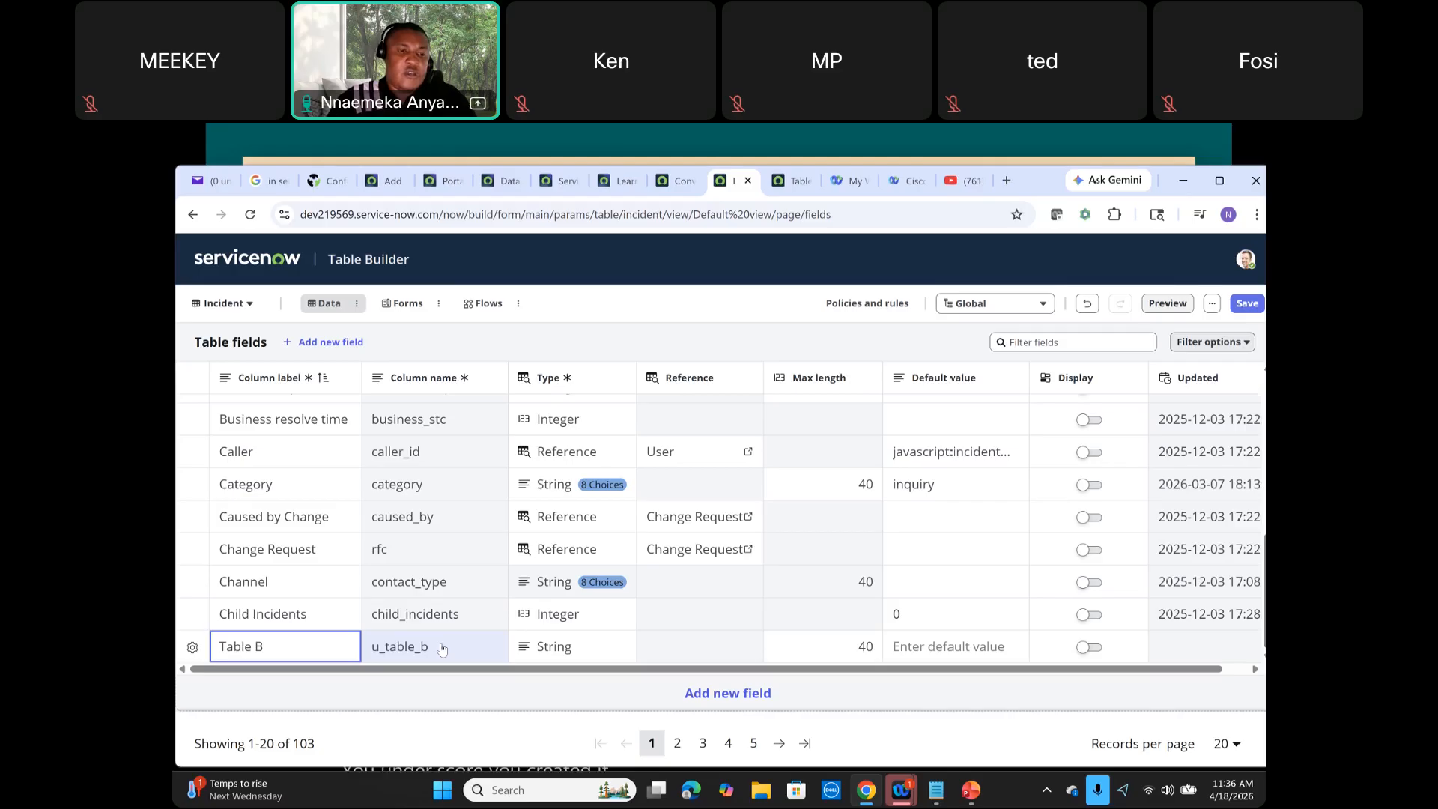
# Step: Set the new String field's max length to 160
pyautogui.click(576, 646)
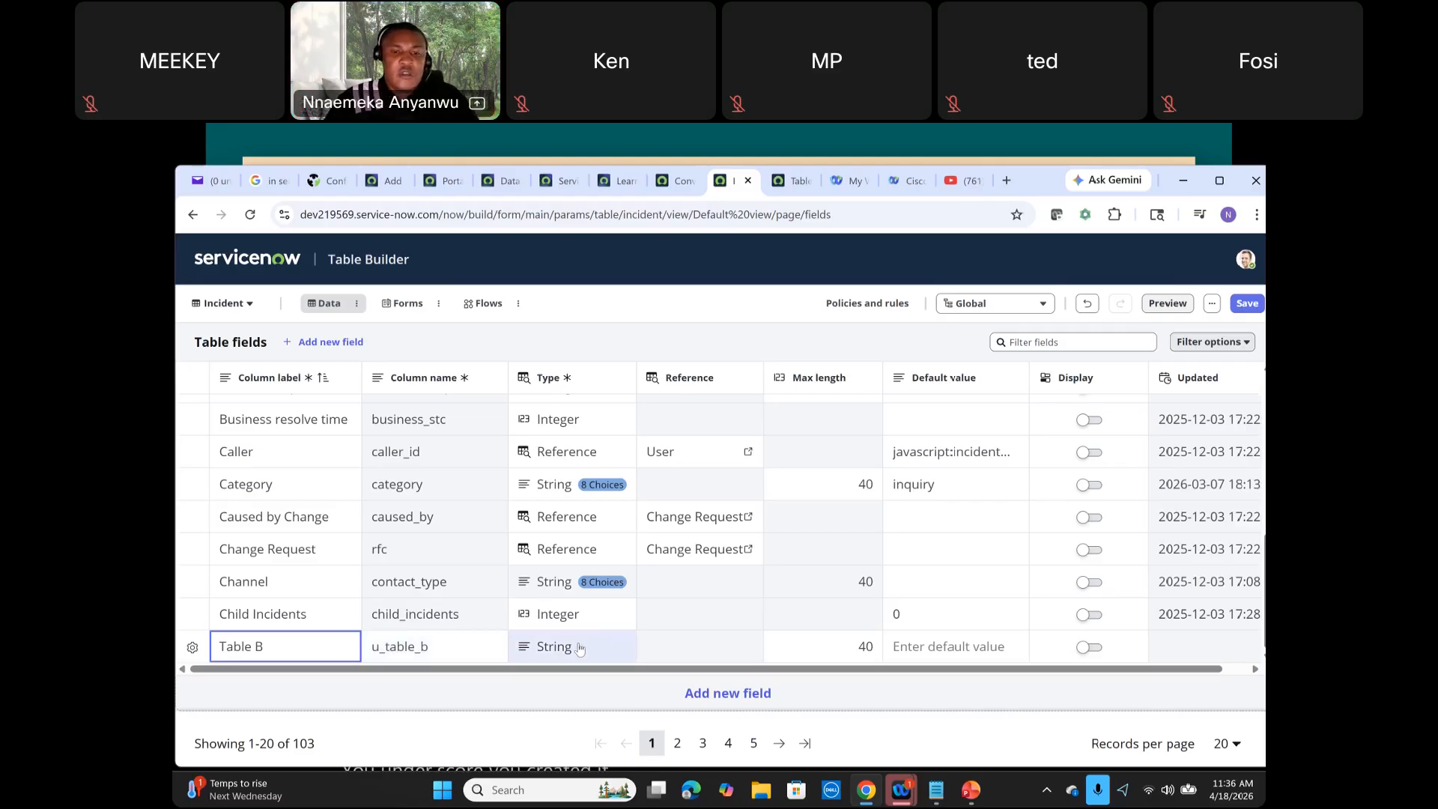
pyautogui.click(577, 644)
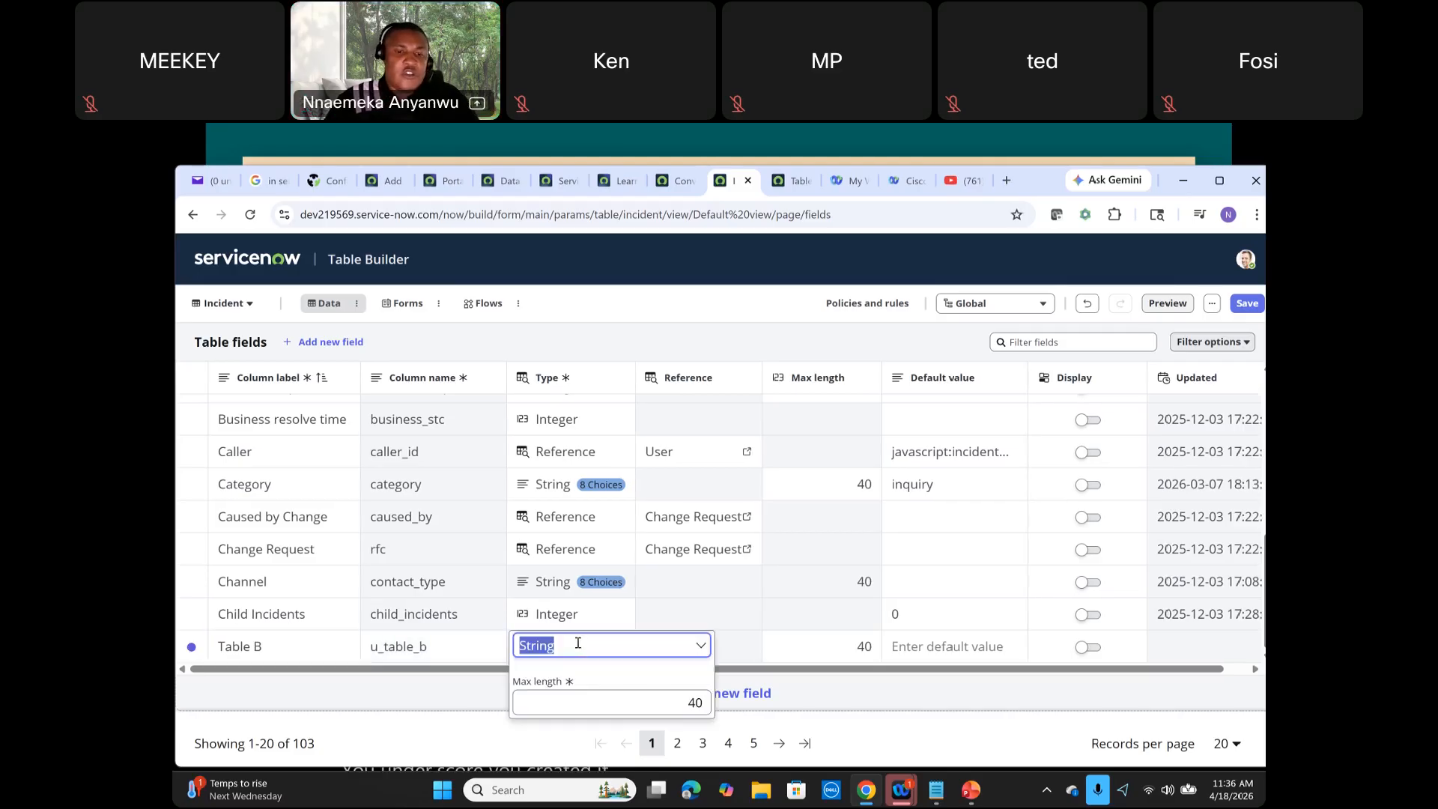
pyautogui.click(682, 696)
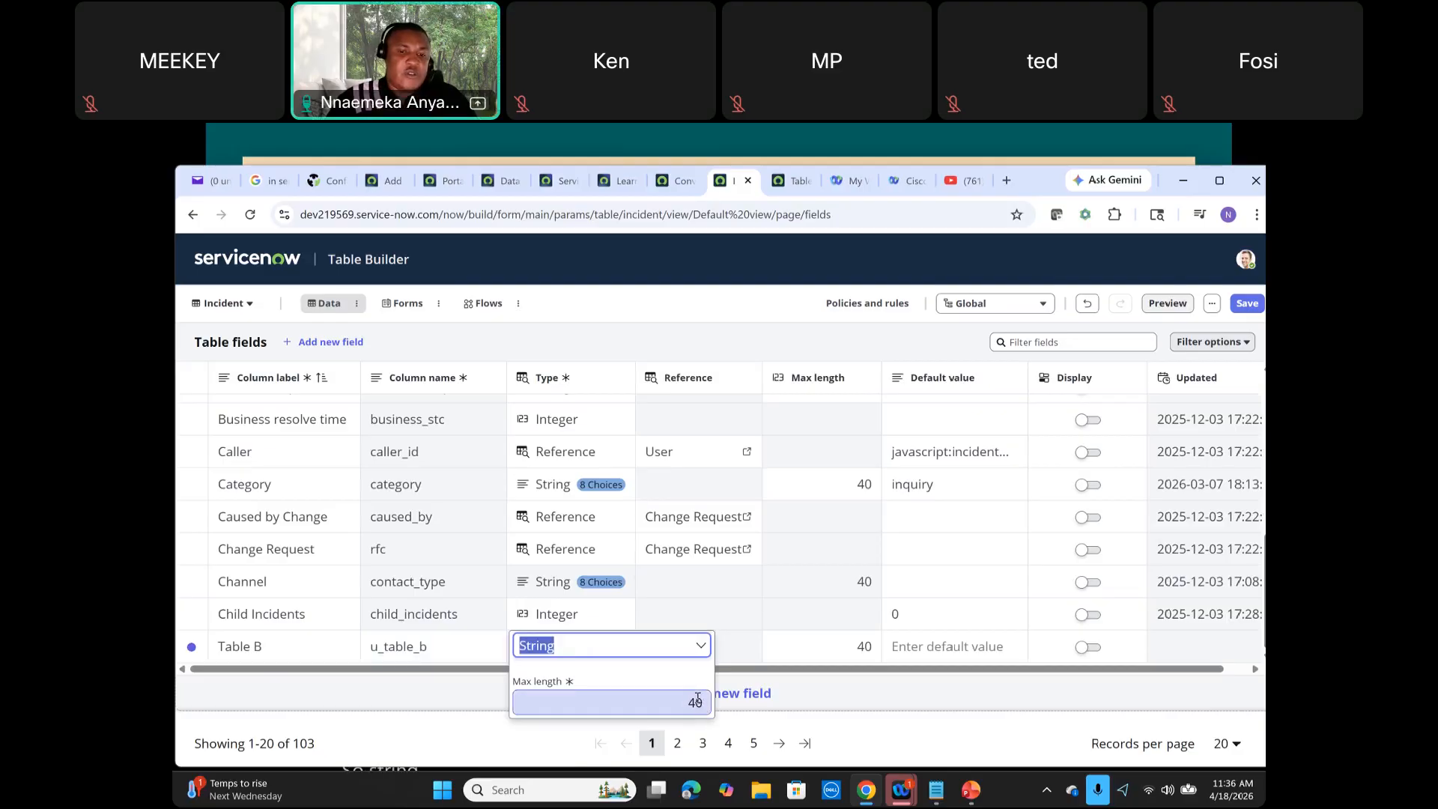
pyautogui.click(700, 700)
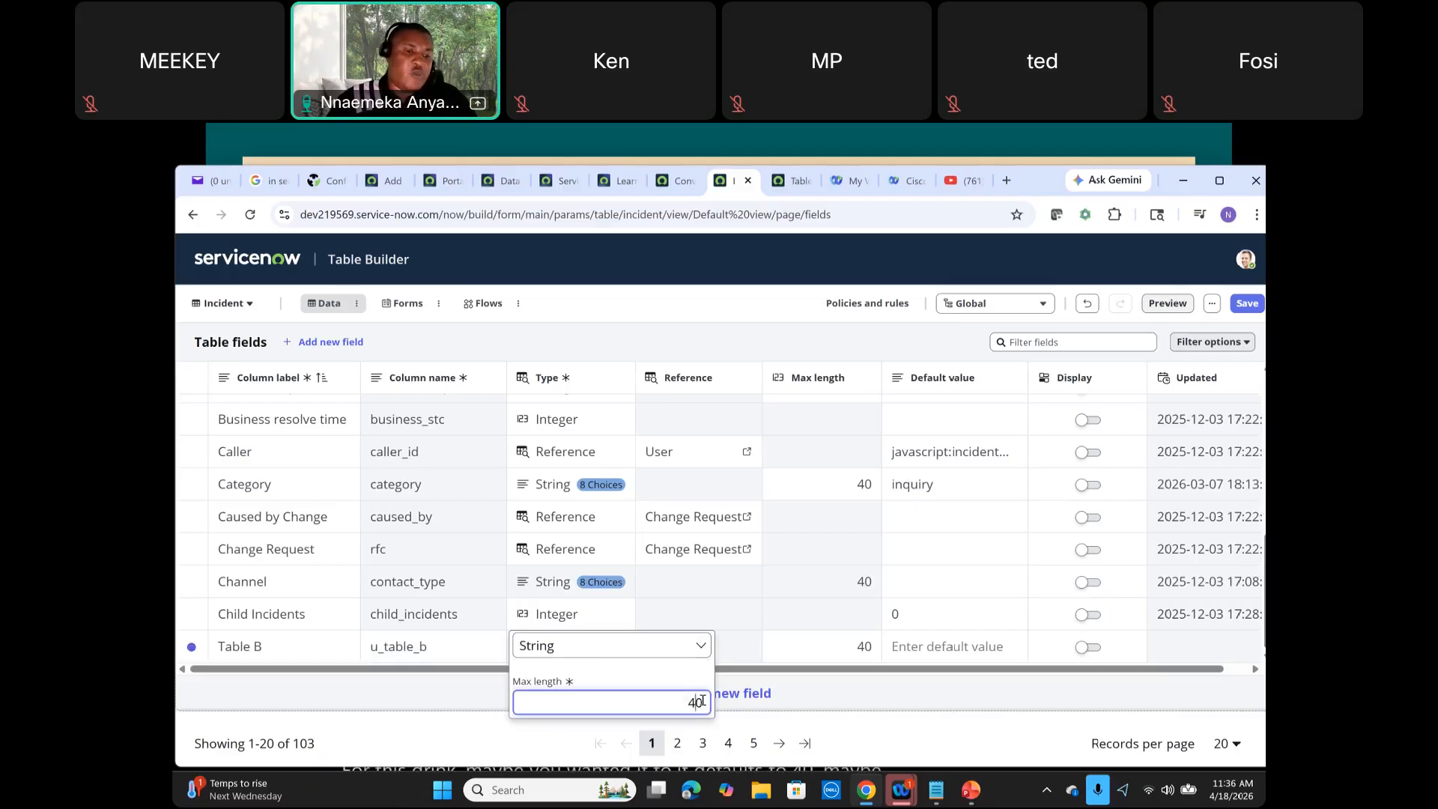
pyautogui.doubleClick(702, 701)
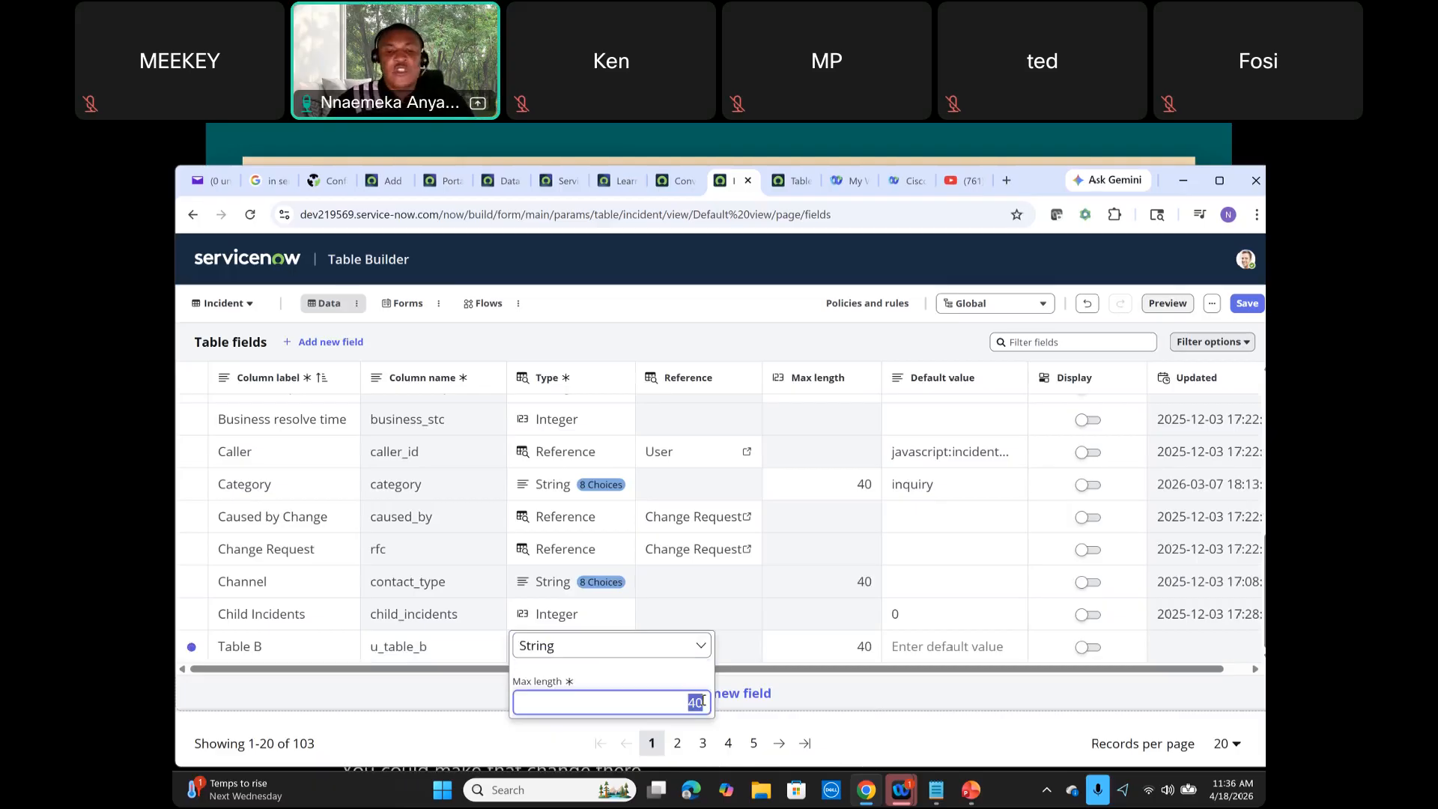
pyautogui.write('160')
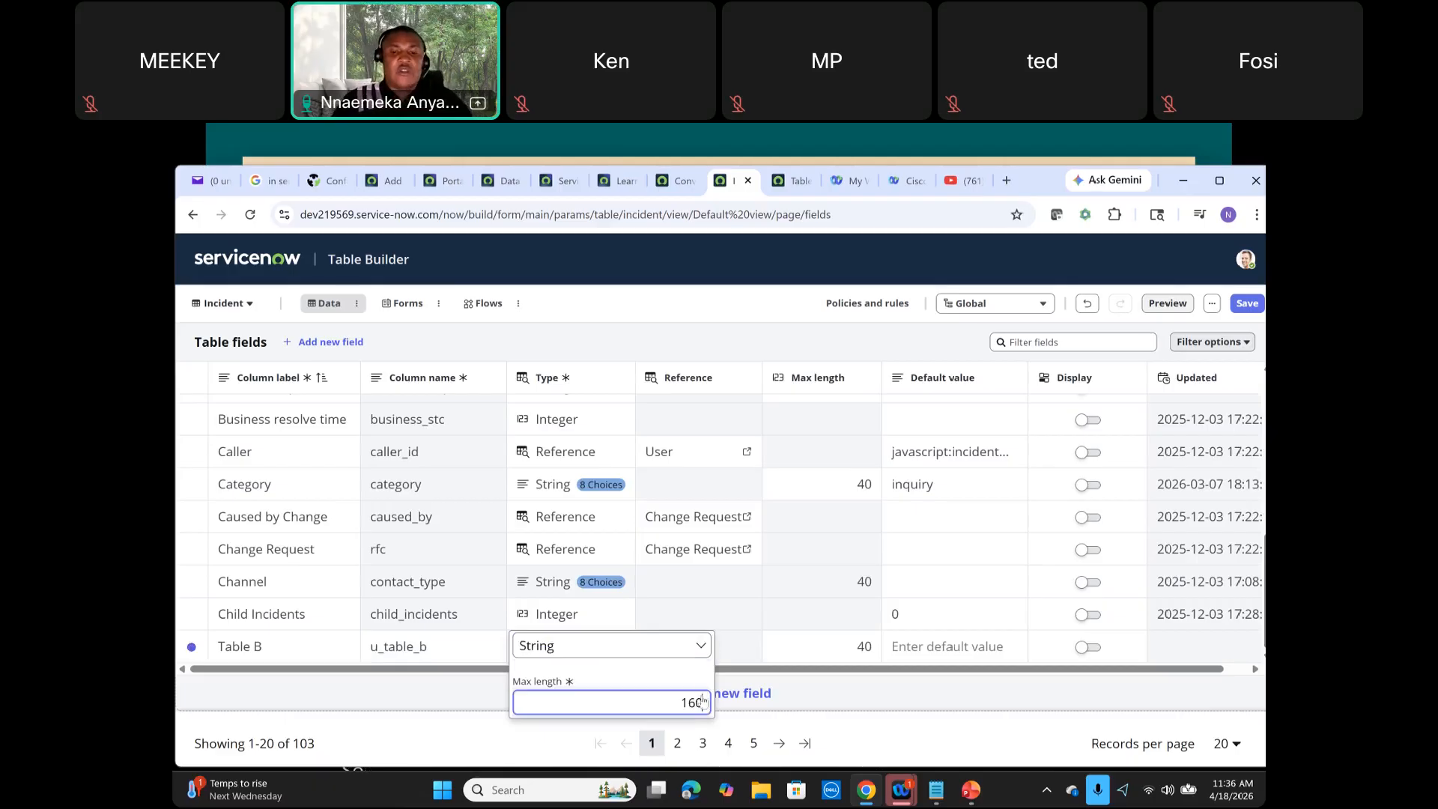
pyautogui.press('Return')
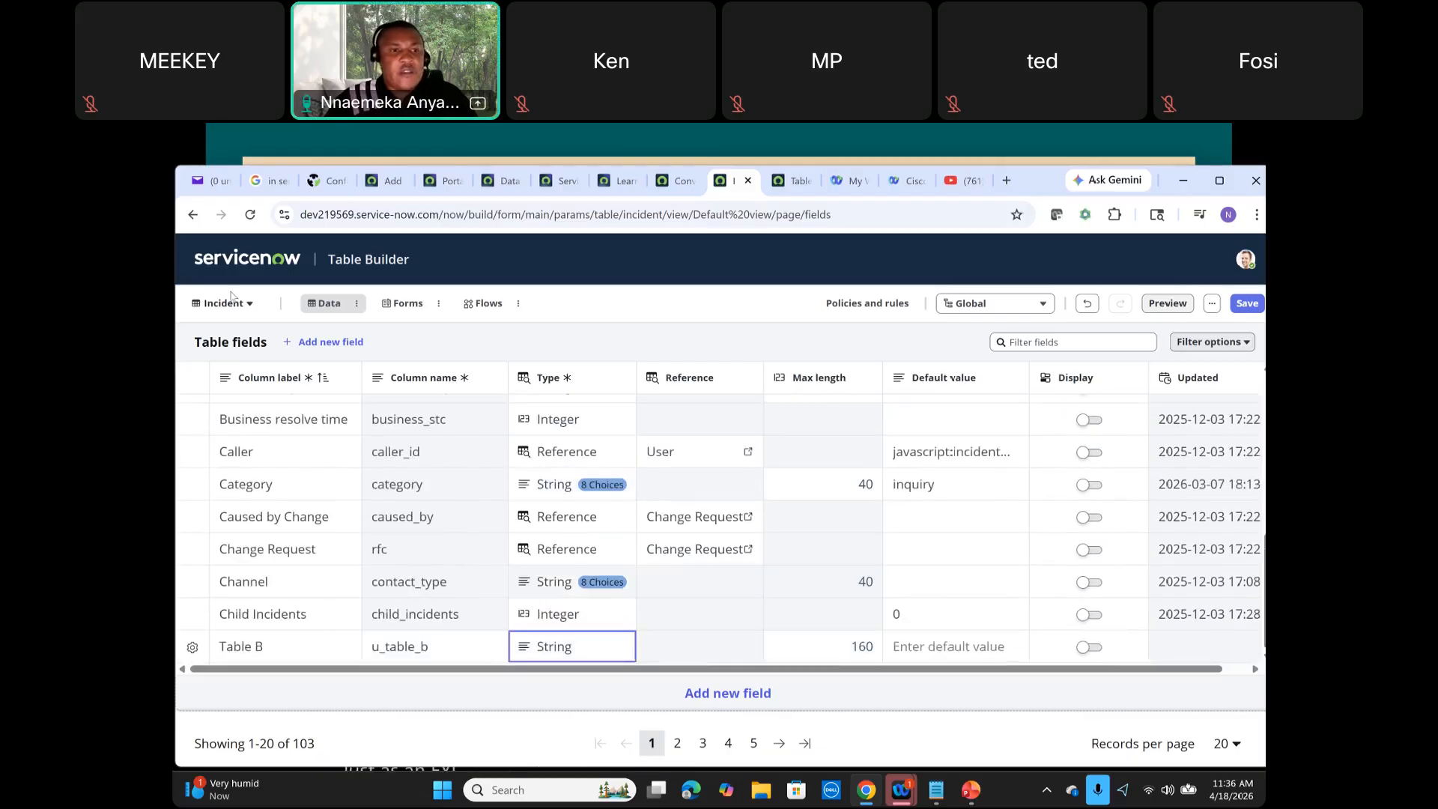
# Step: Switch the Table Builder from Incident to the Problem table, discarding the unsaved field changes
pyautogui.click(666, 181)
pyautogui.click(734, 188)
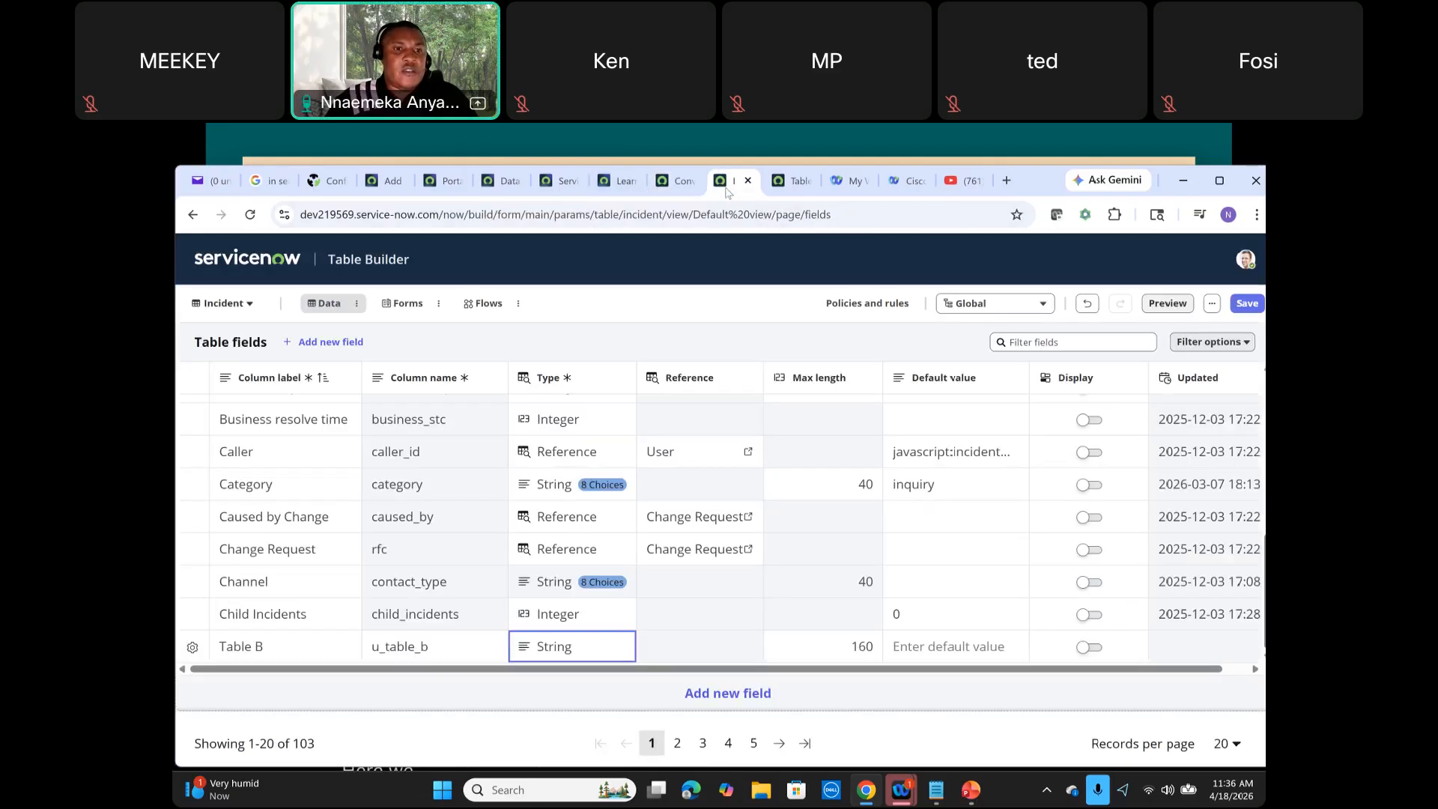
pyautogui.click(242, 308)
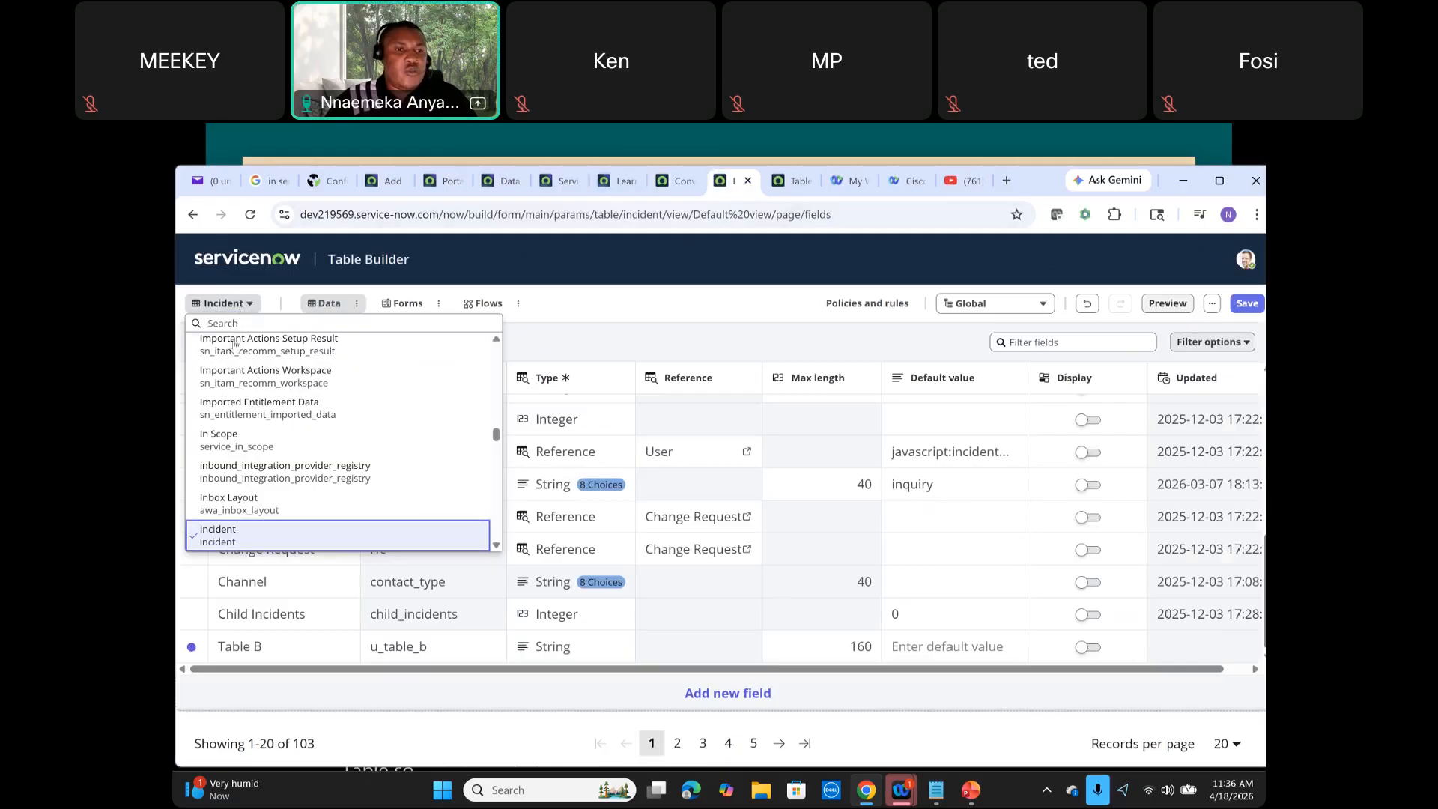
pyautogui.scroll(1, 237, 349)
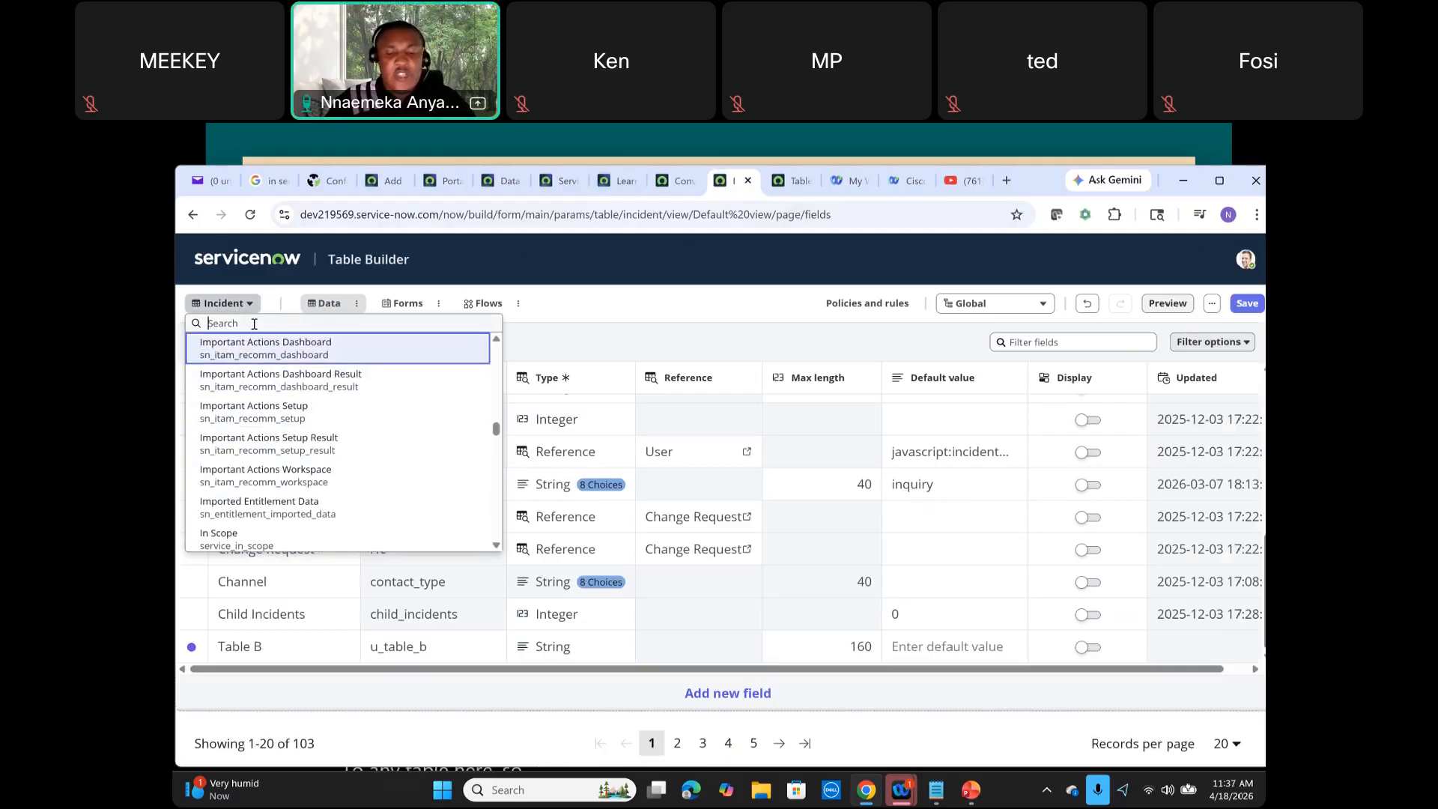
pyautogui.write('major')
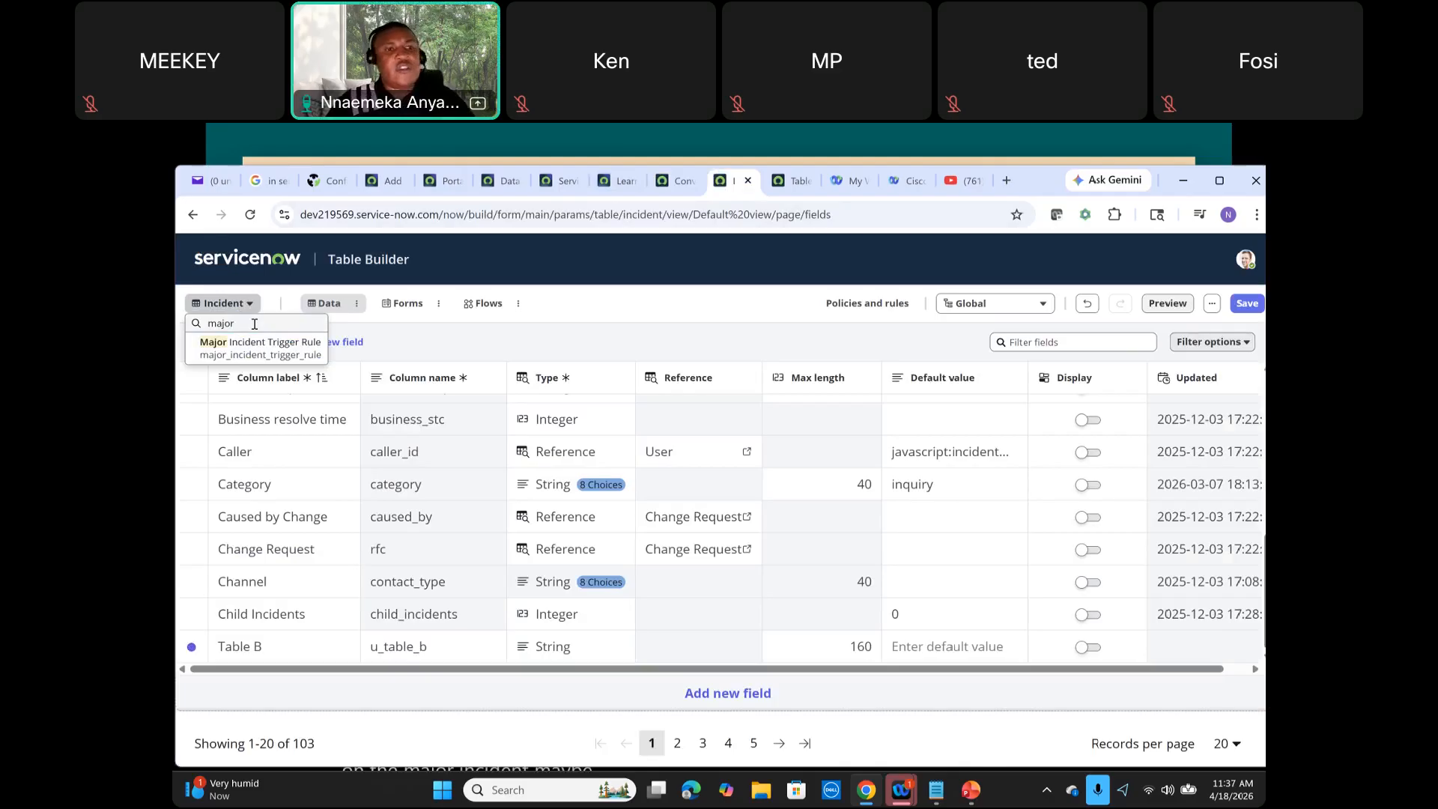
pyautogui.press('BackSpace')
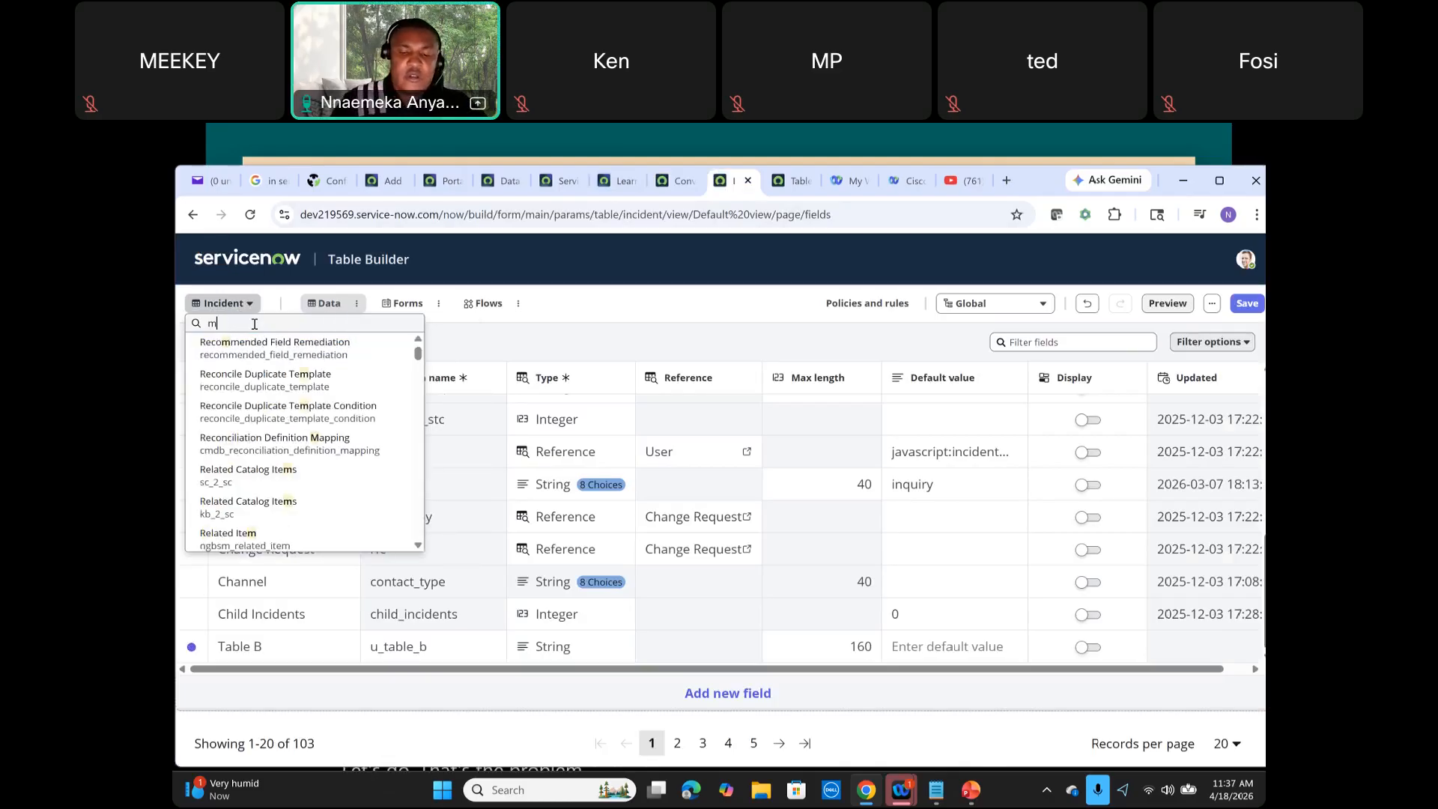
pyautogui.write('a')
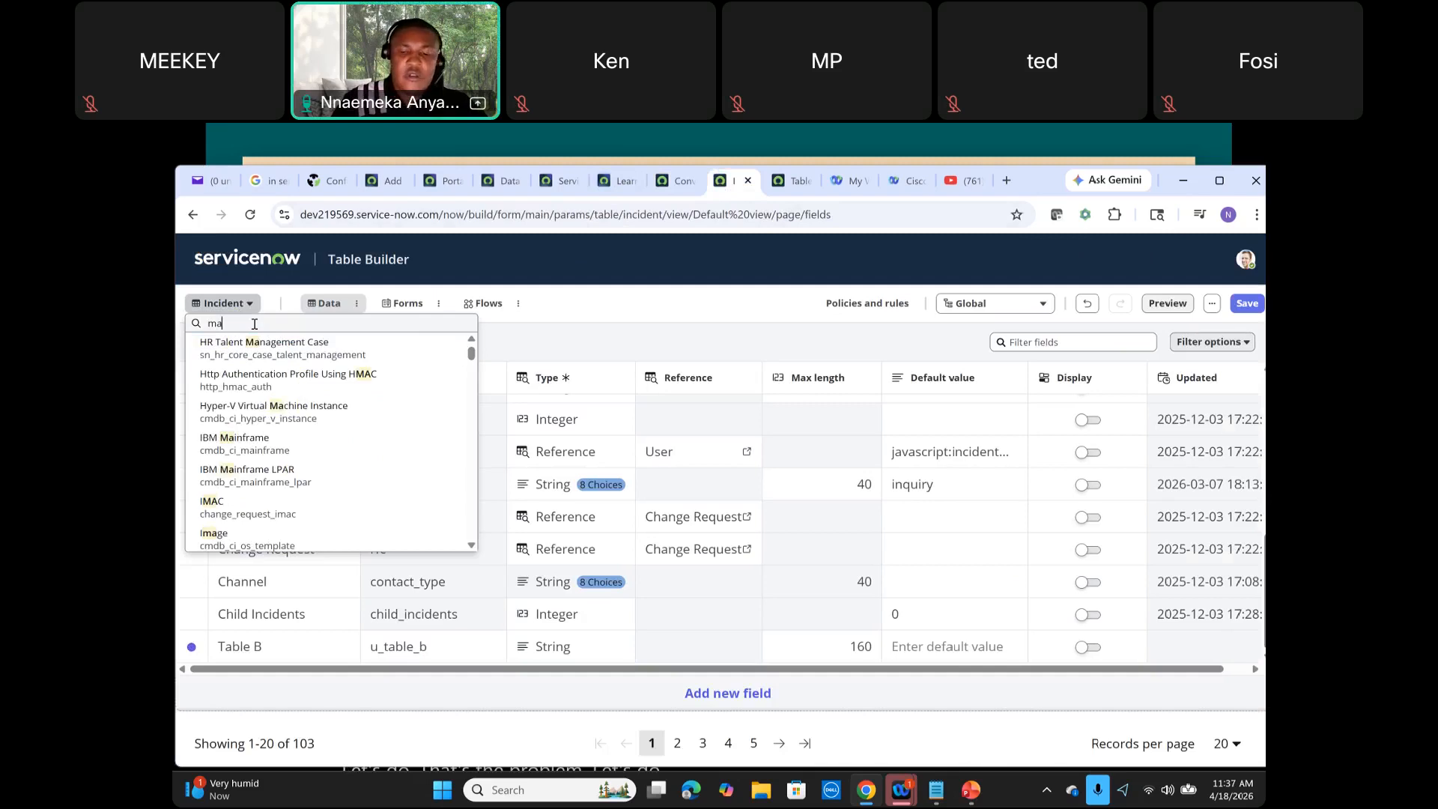
pyautogui.write('j')
pyautogui.press('BackSpace')
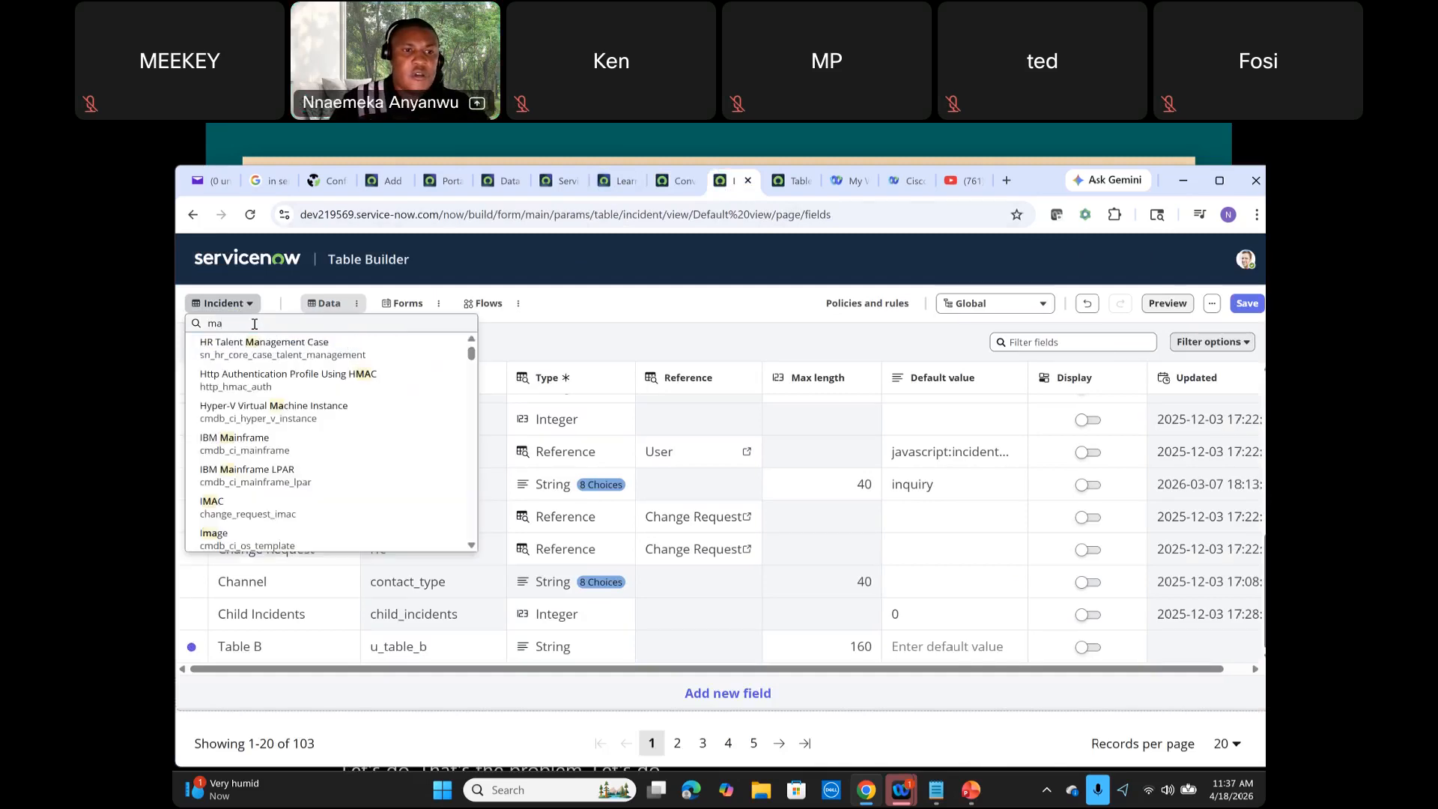
pyautogui.press('BackSpace')
pyautogui.write('pr')
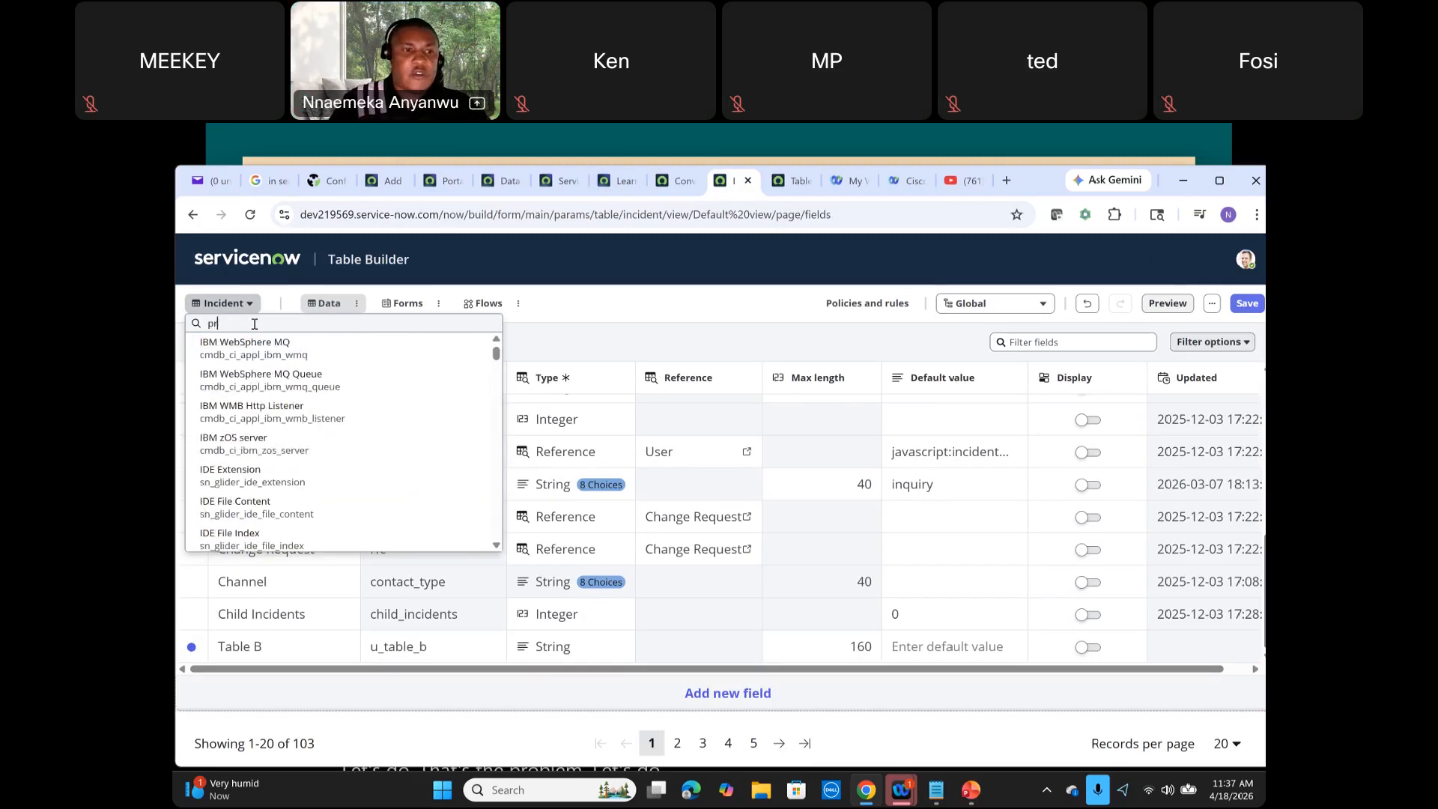
pyautogui.write('oblem')
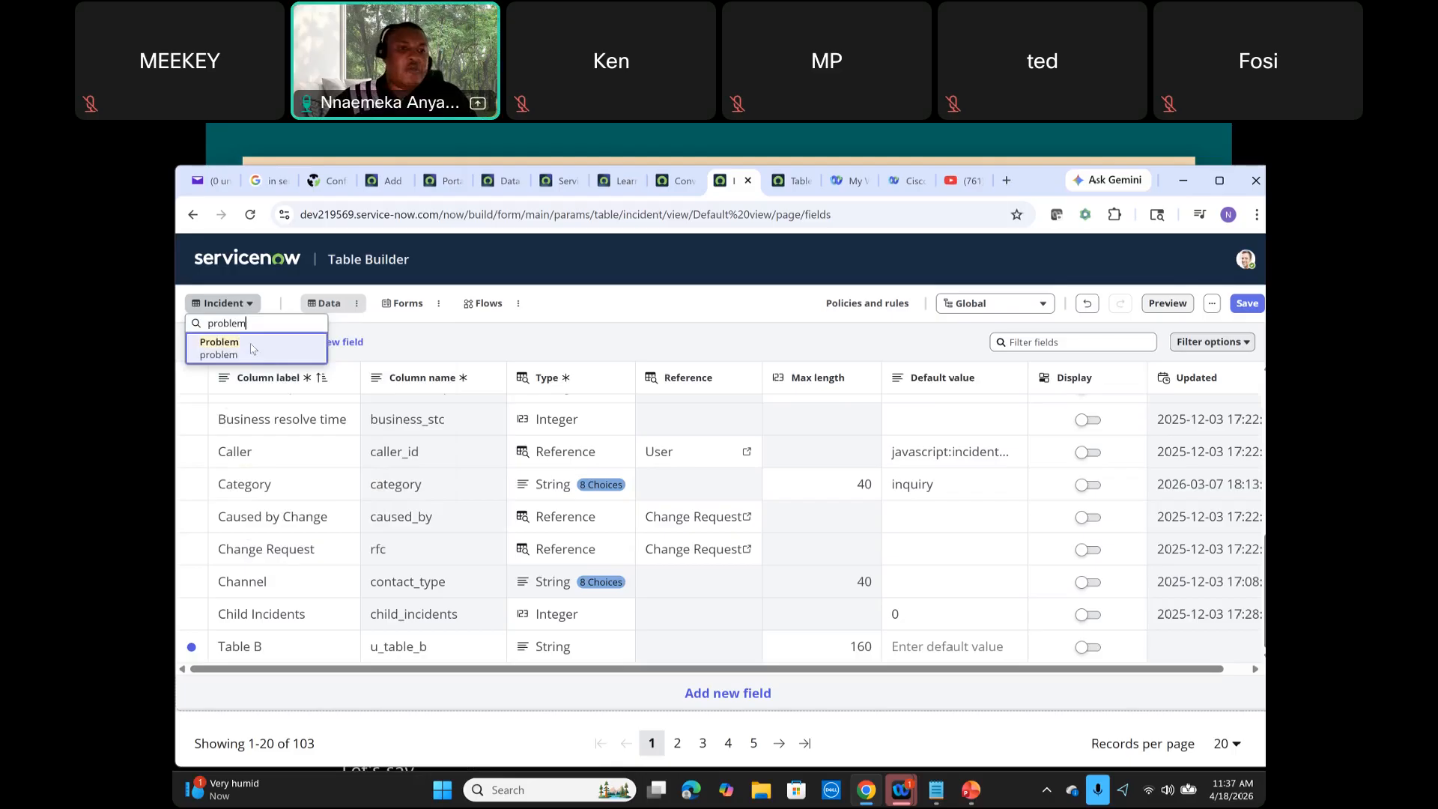
pyautogui.click(252, 349)
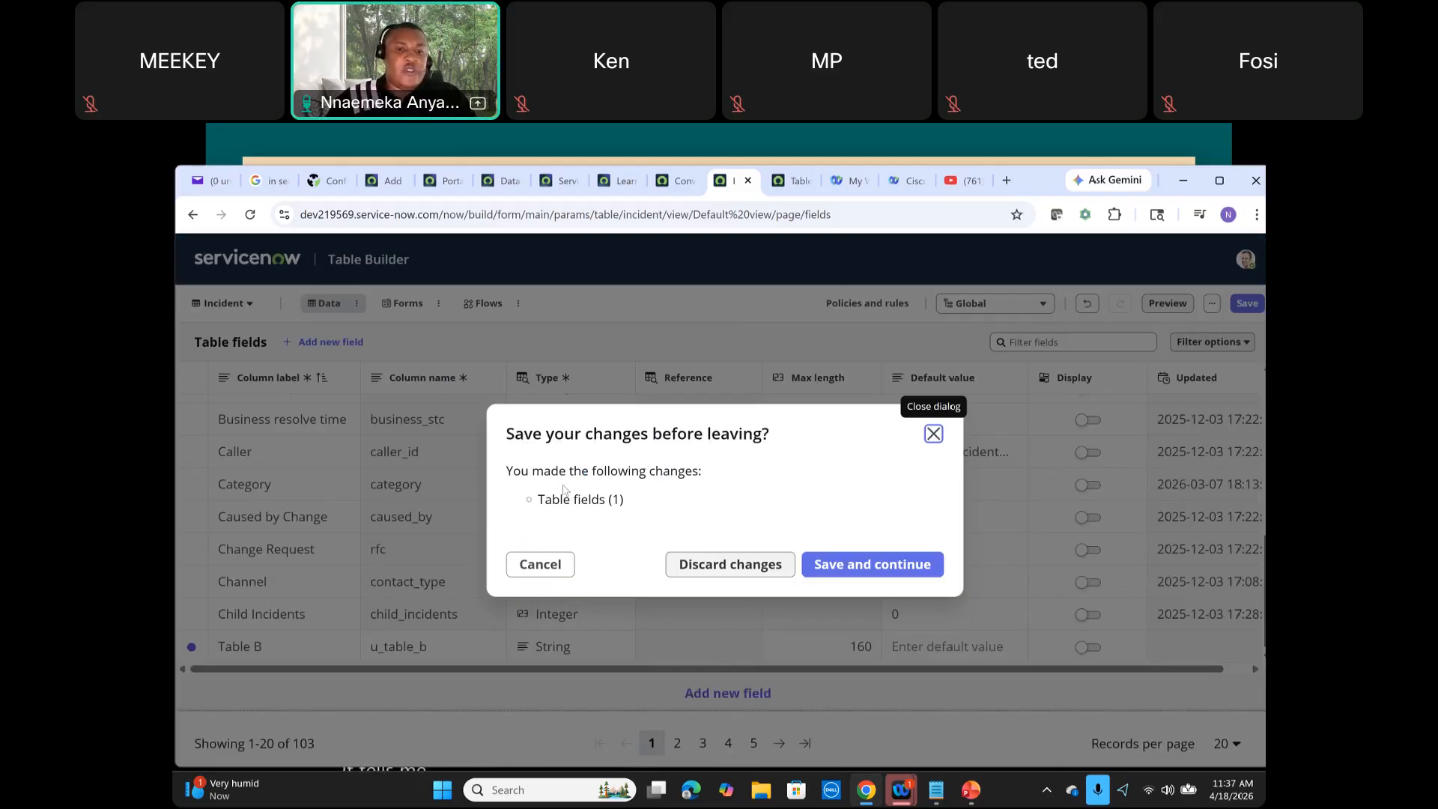
pyautogui.click(717, 569)
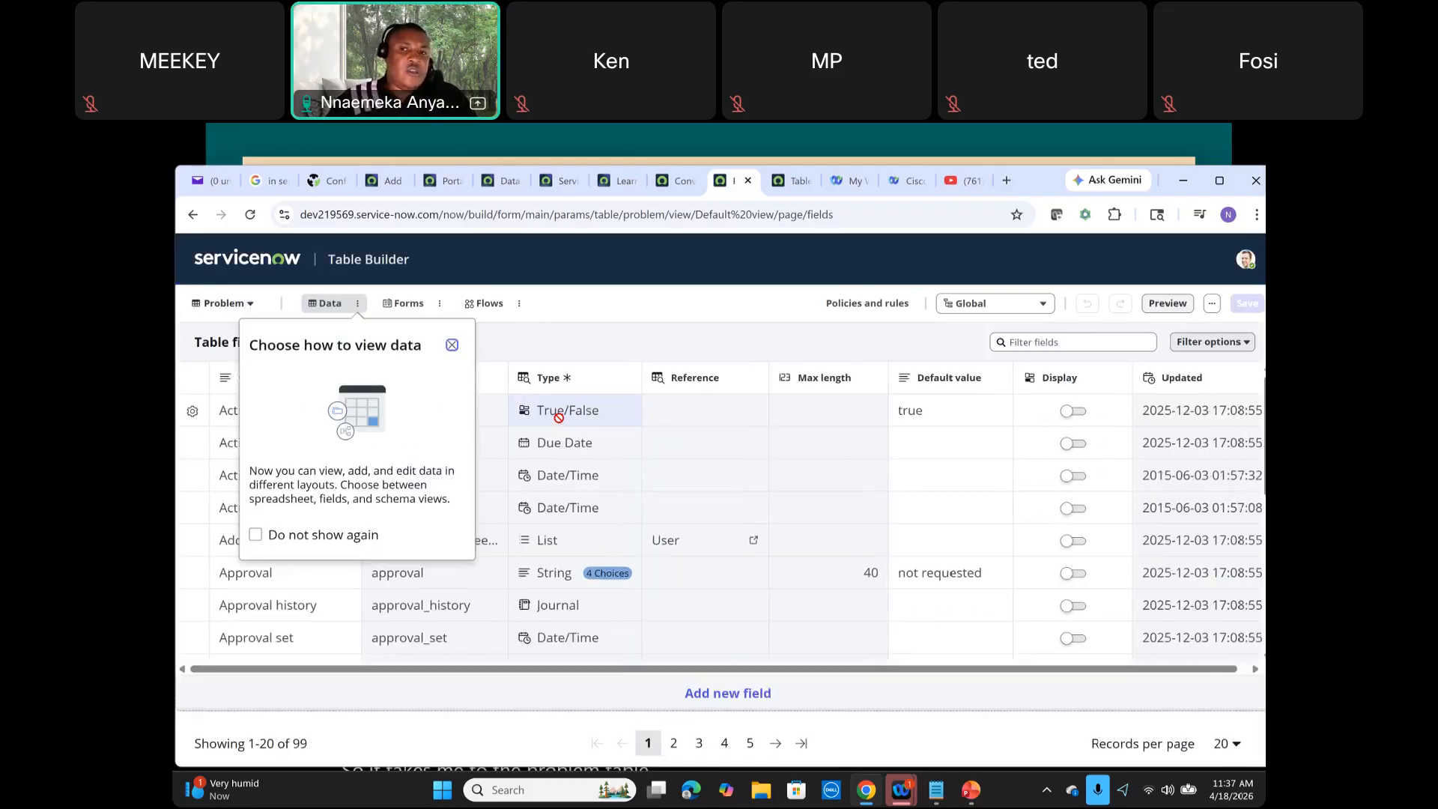
# Step: Dismiss the data view tip and switch the Problem table between Spreadsheet and Fields views
pyautogui.click(659, 189)
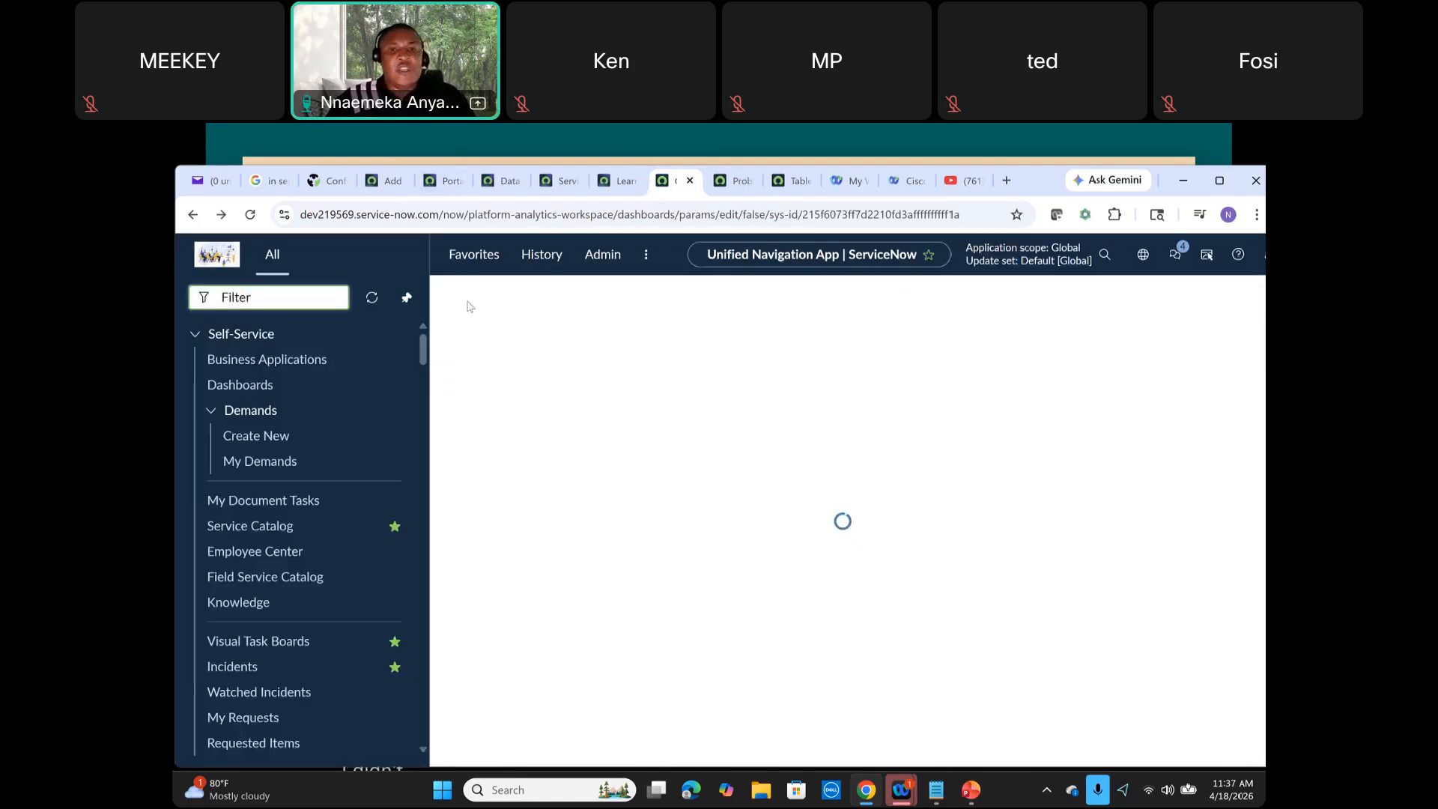
pyautogui.click(736, 181)
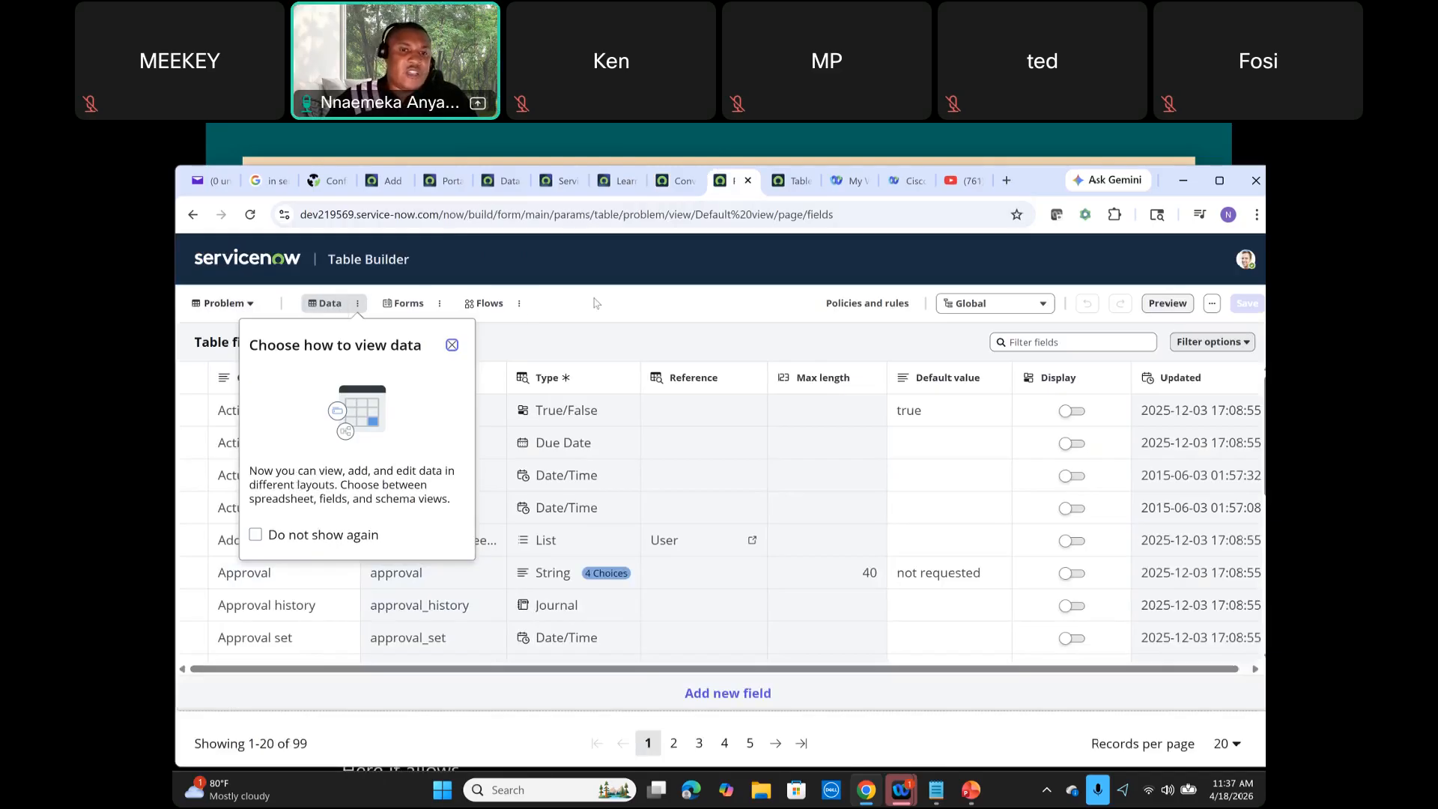
pyautogui.click(452, 345)
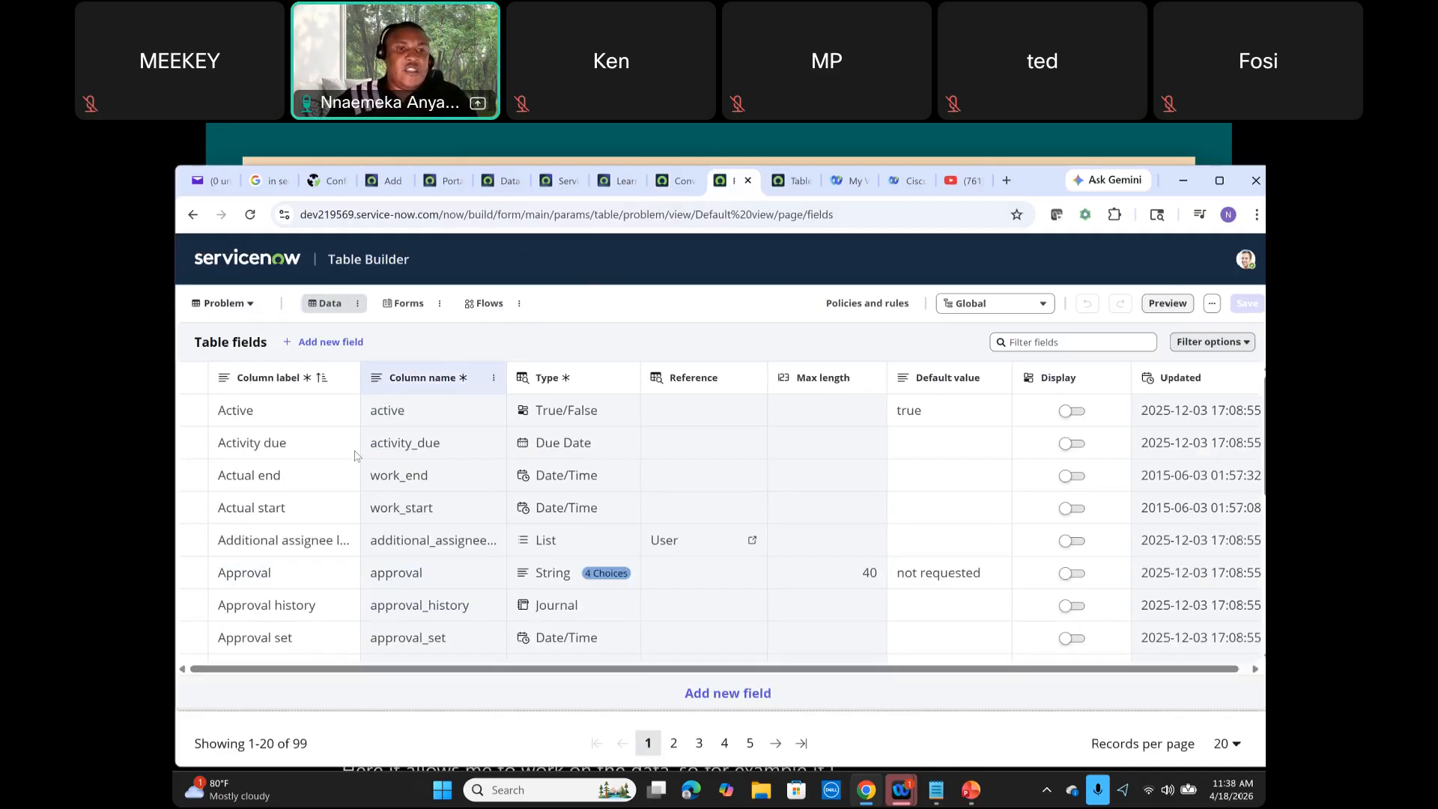
pyautogui.click(358, 304)
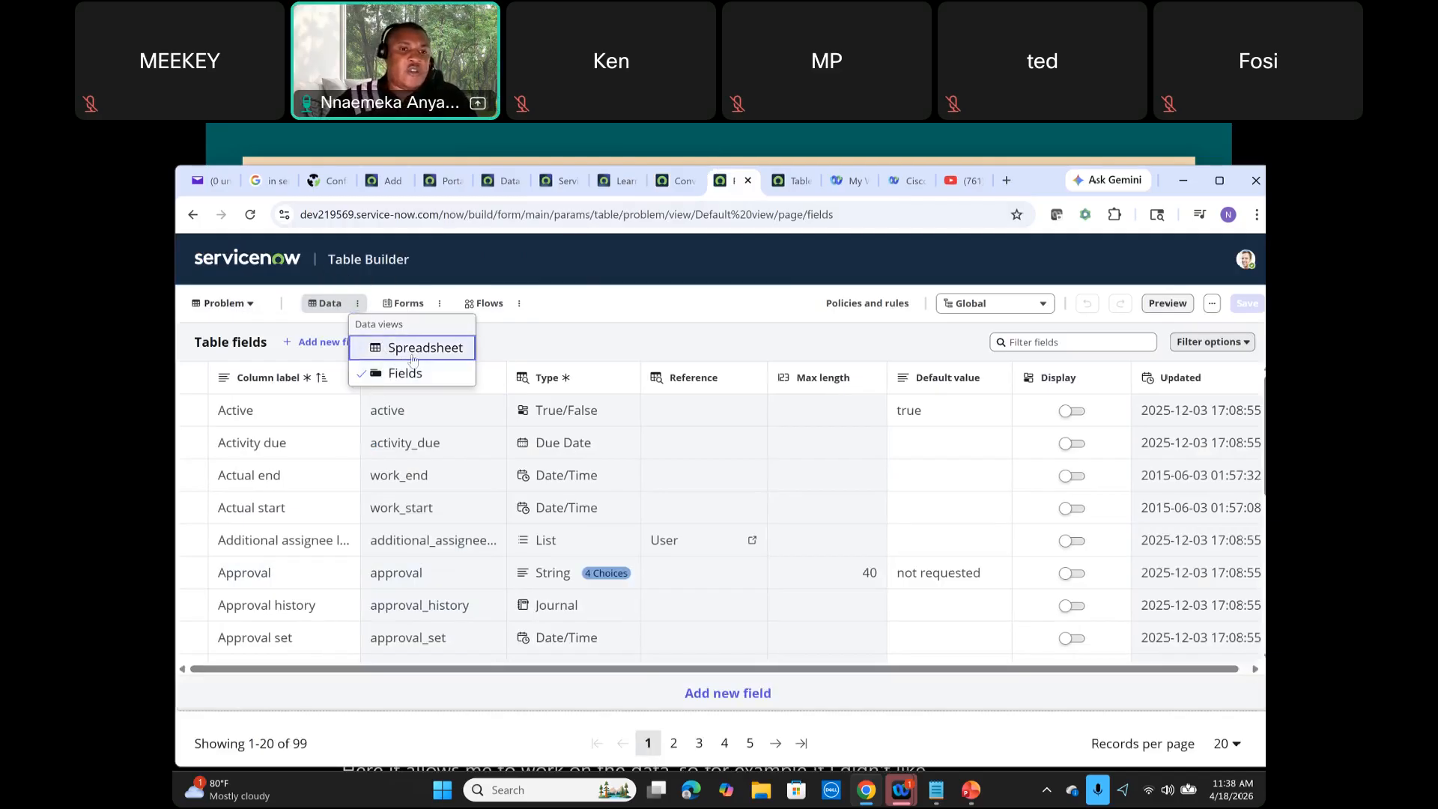
pyautogui.click(413, 348)
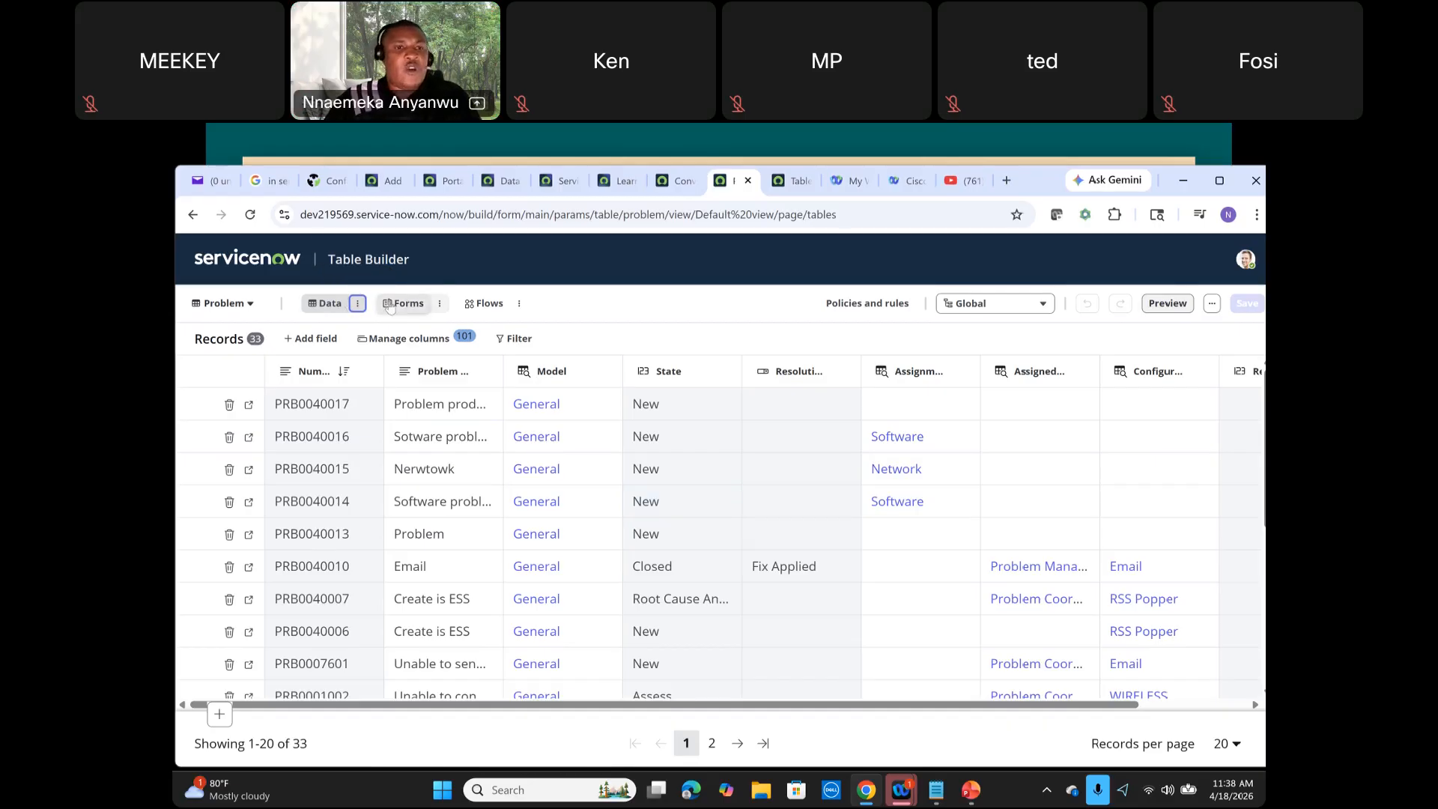
pyautogui.click(359, 304)
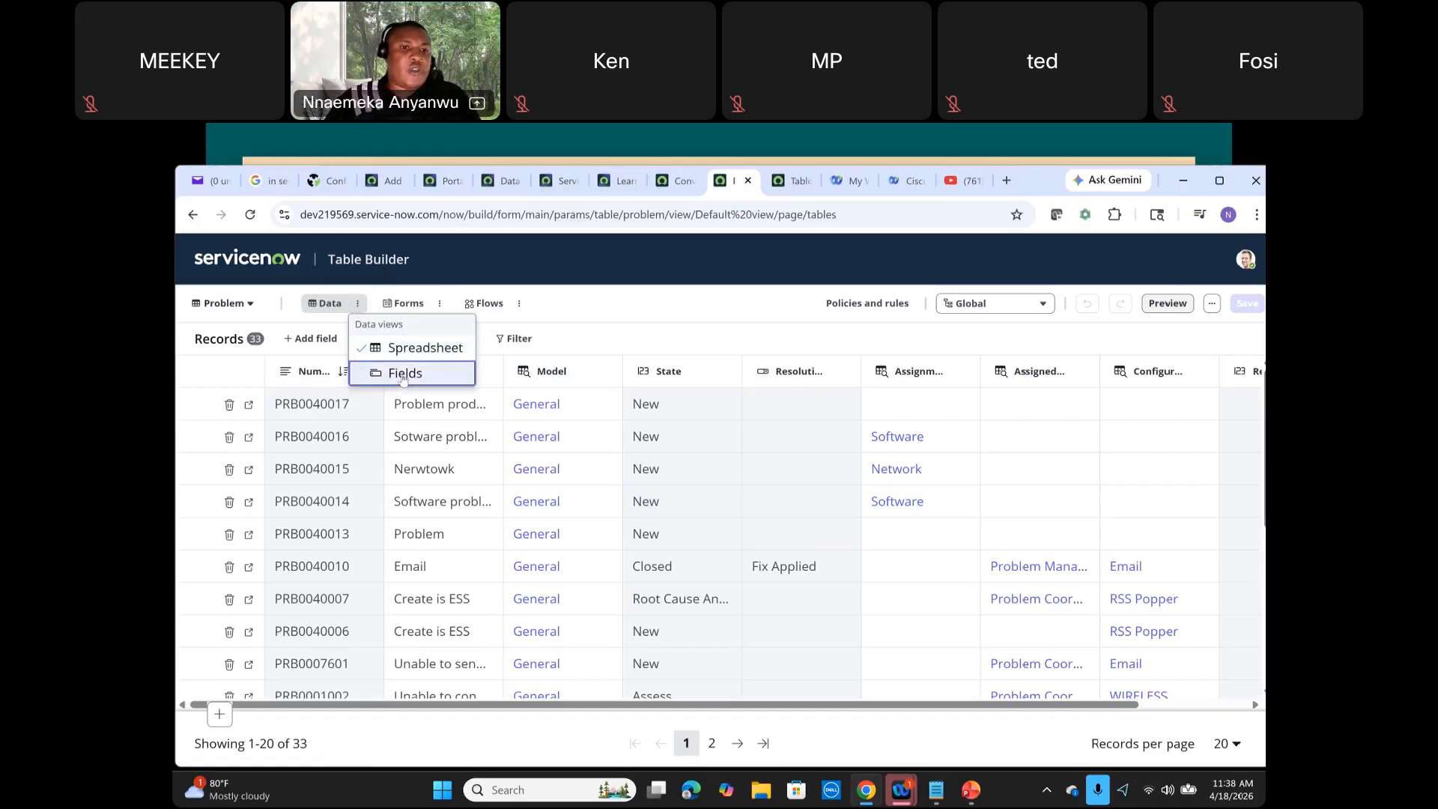
pyautogui.click(402, 376)
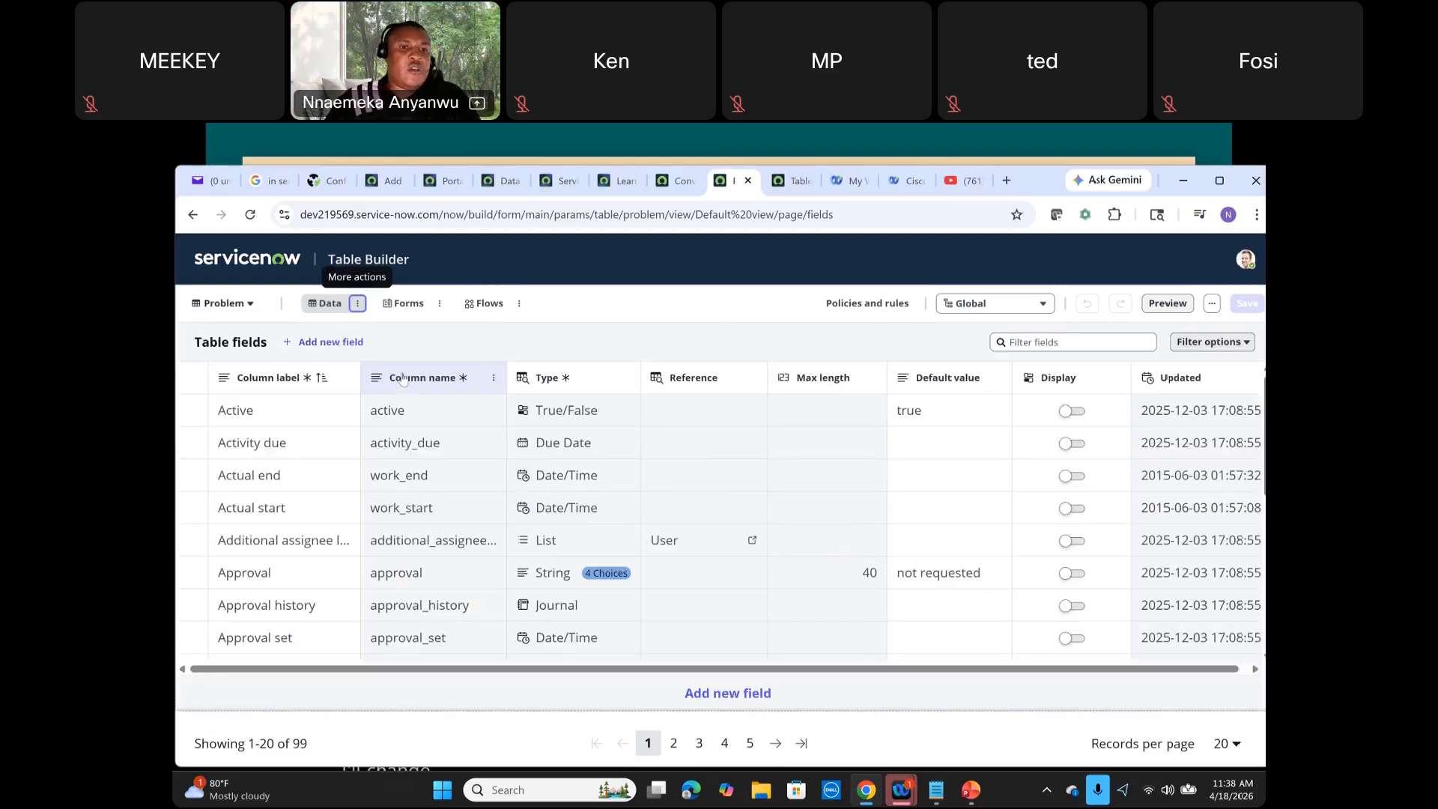
# Step: Open the Problem table's form designer and scroll through its form sections
pyautogui.click(409, 303)
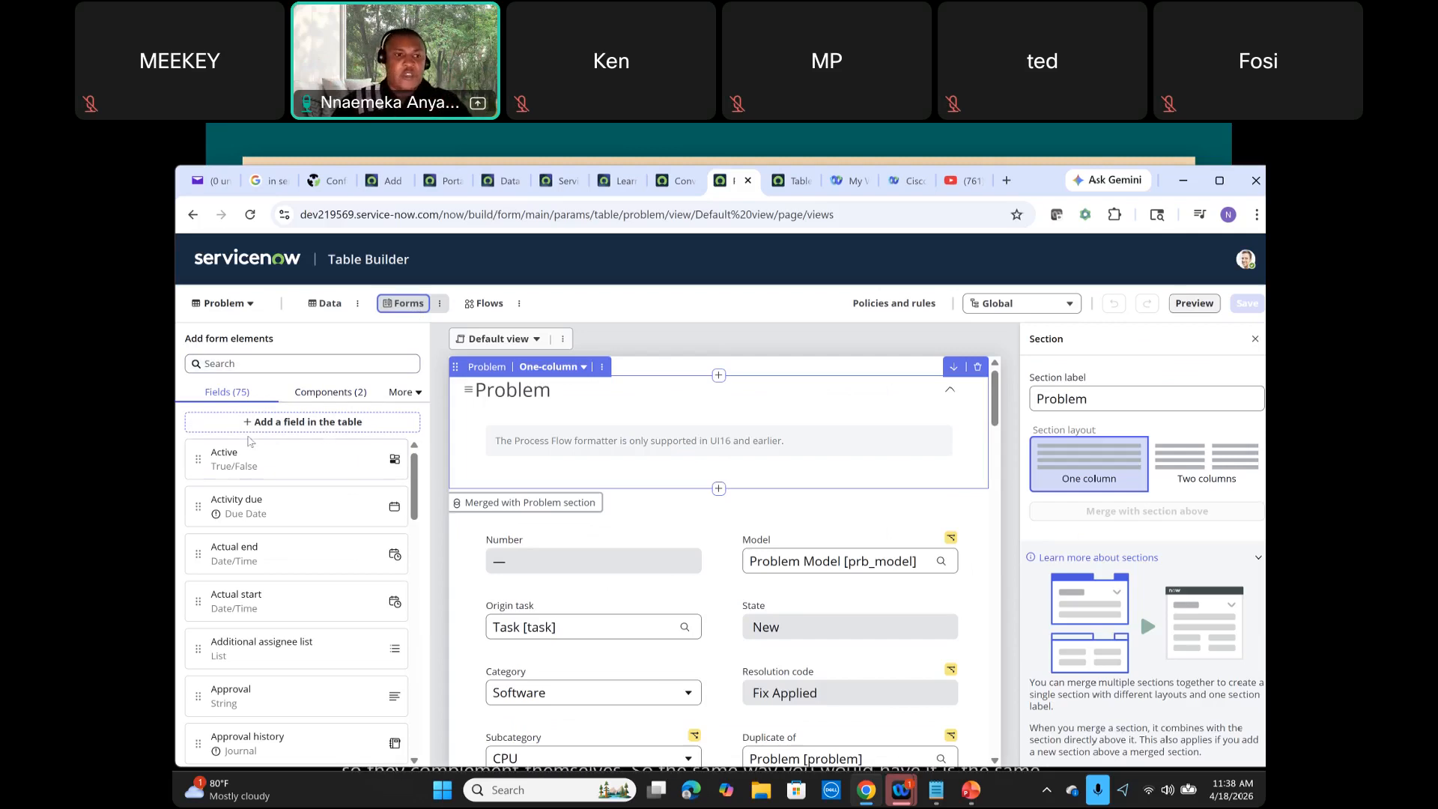
pyautogui.scroll(-1, 547, 628)
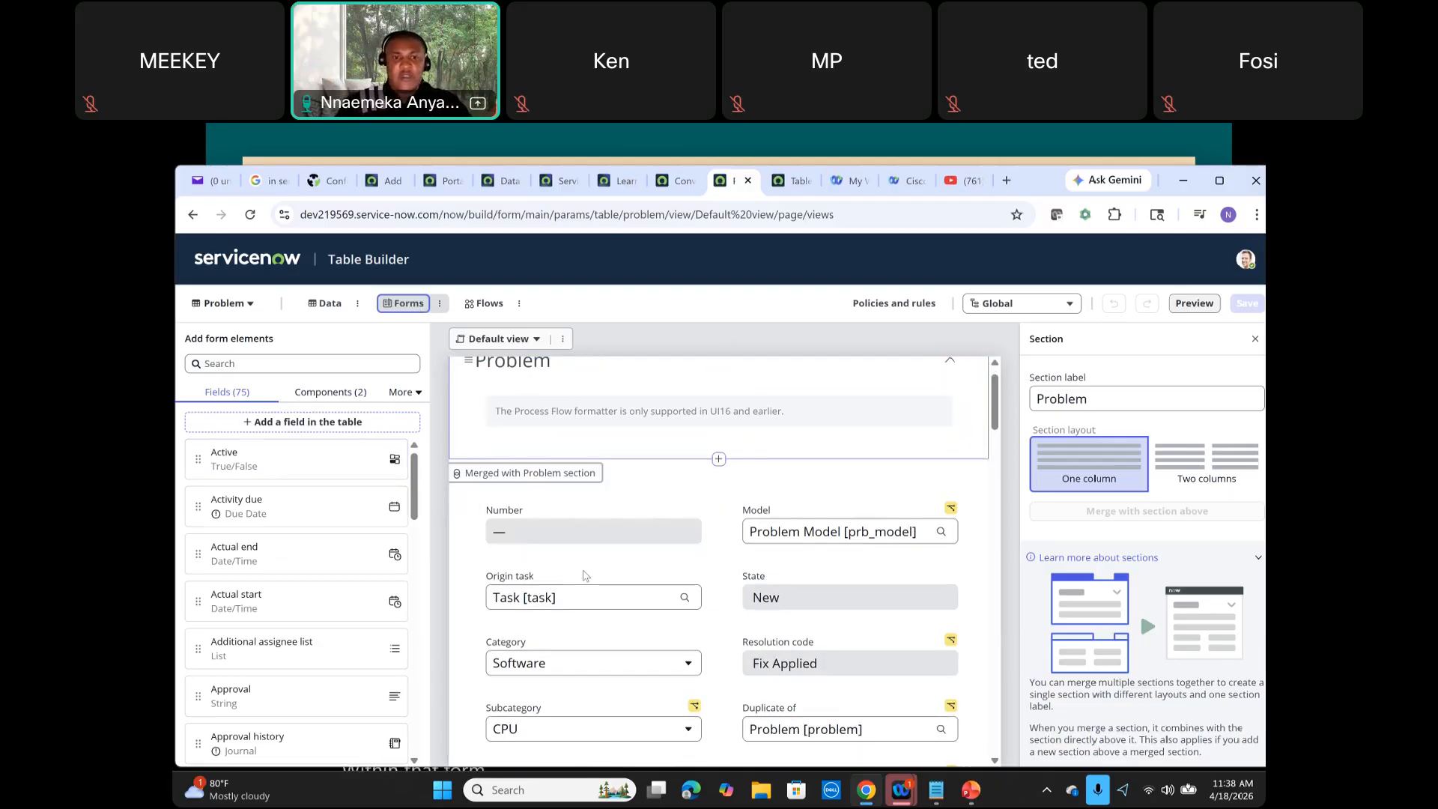
pyautogui.scroll(1, 547, 549)
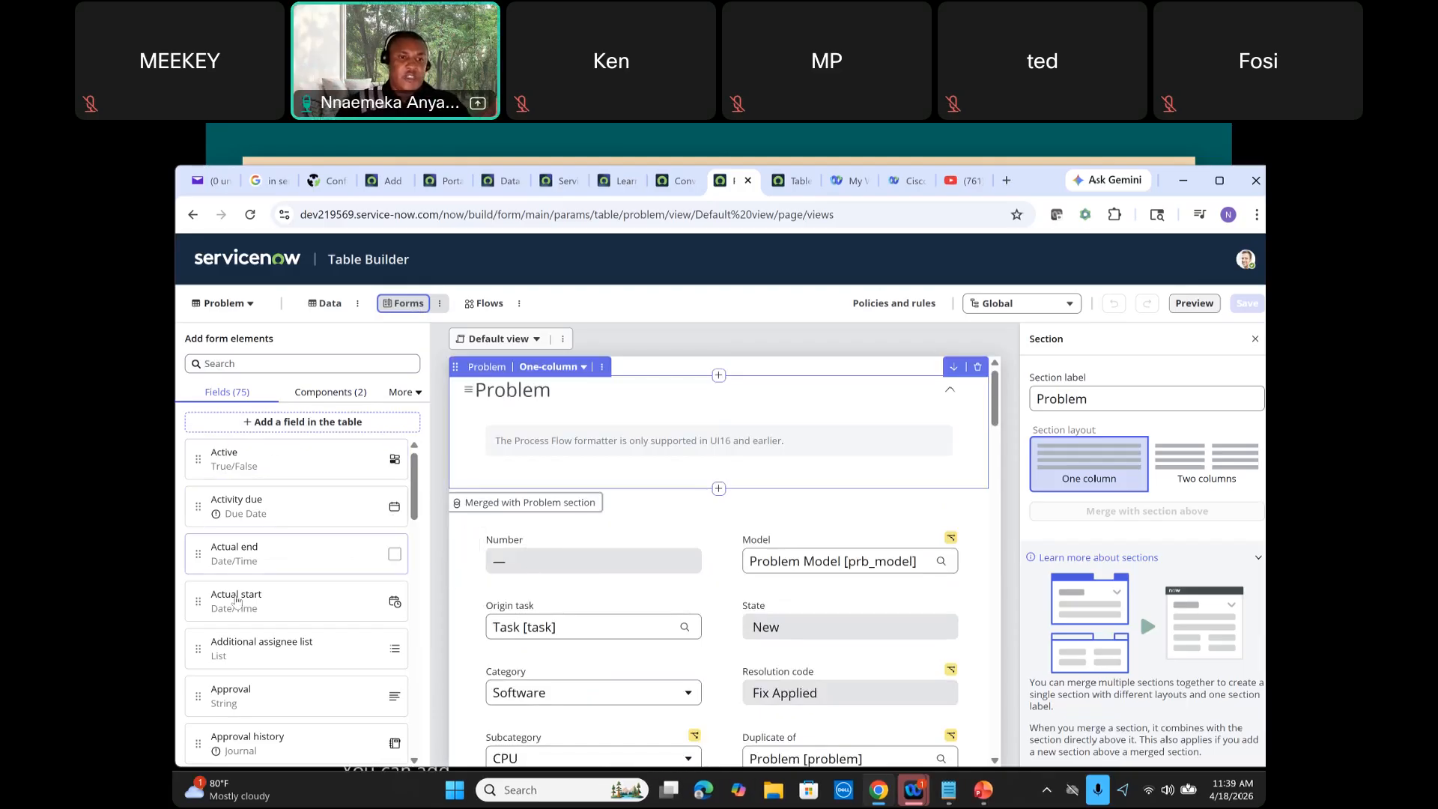
pyautogui.scroll(-10, 723, 592)
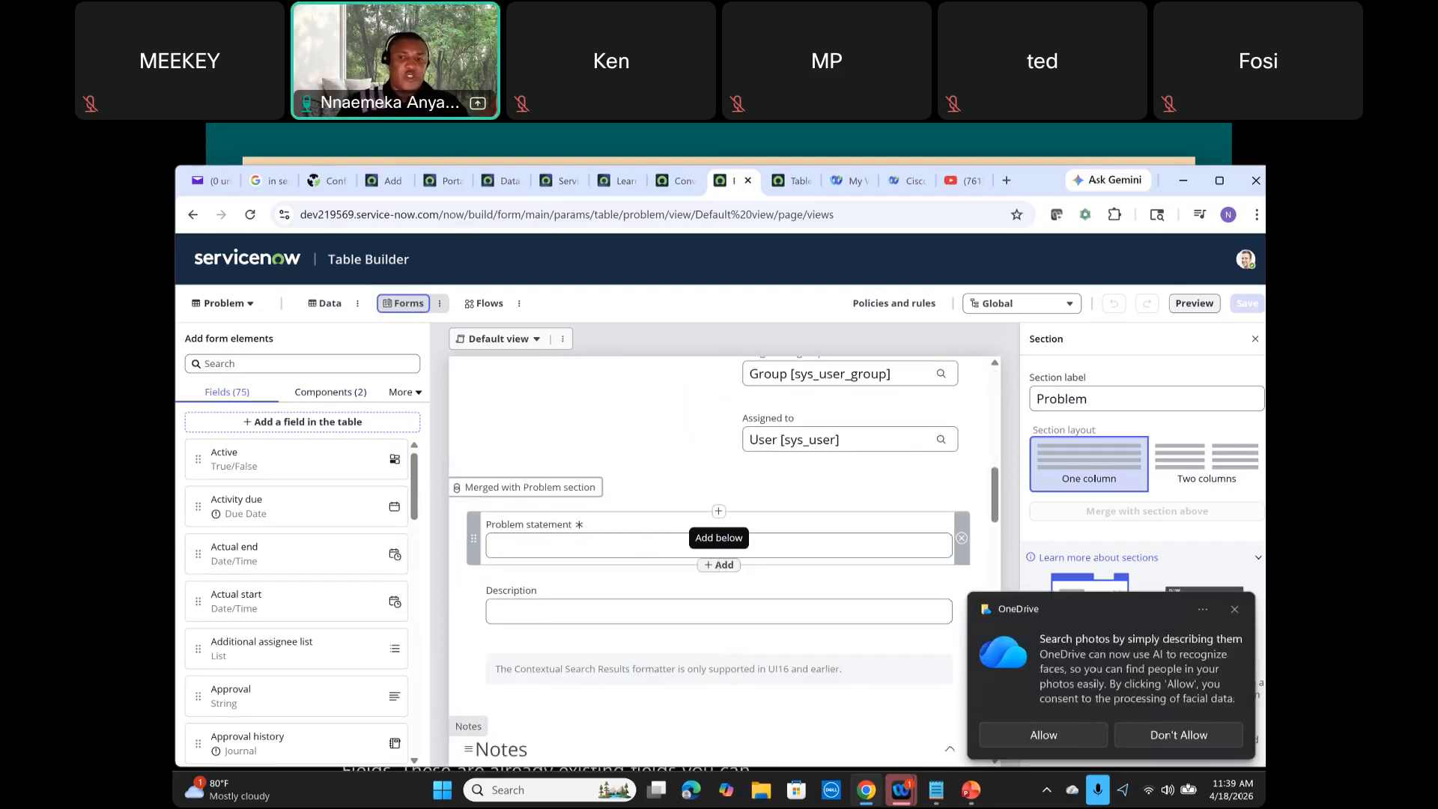
pyautogui.click(1235, 609)
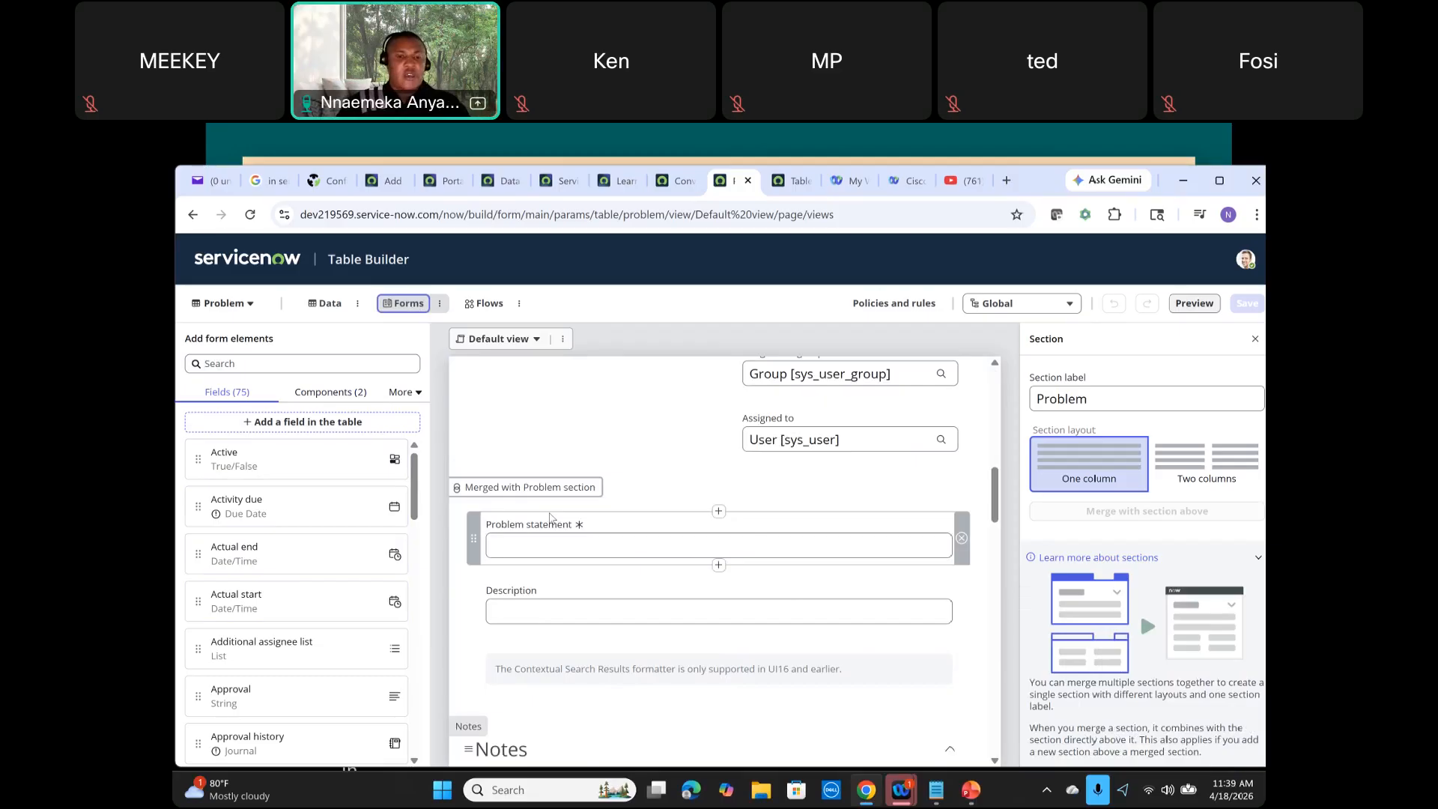
pyautogui.scroll(-7, 551, 517)
pyautogui.scroll(-6, 674, 593)
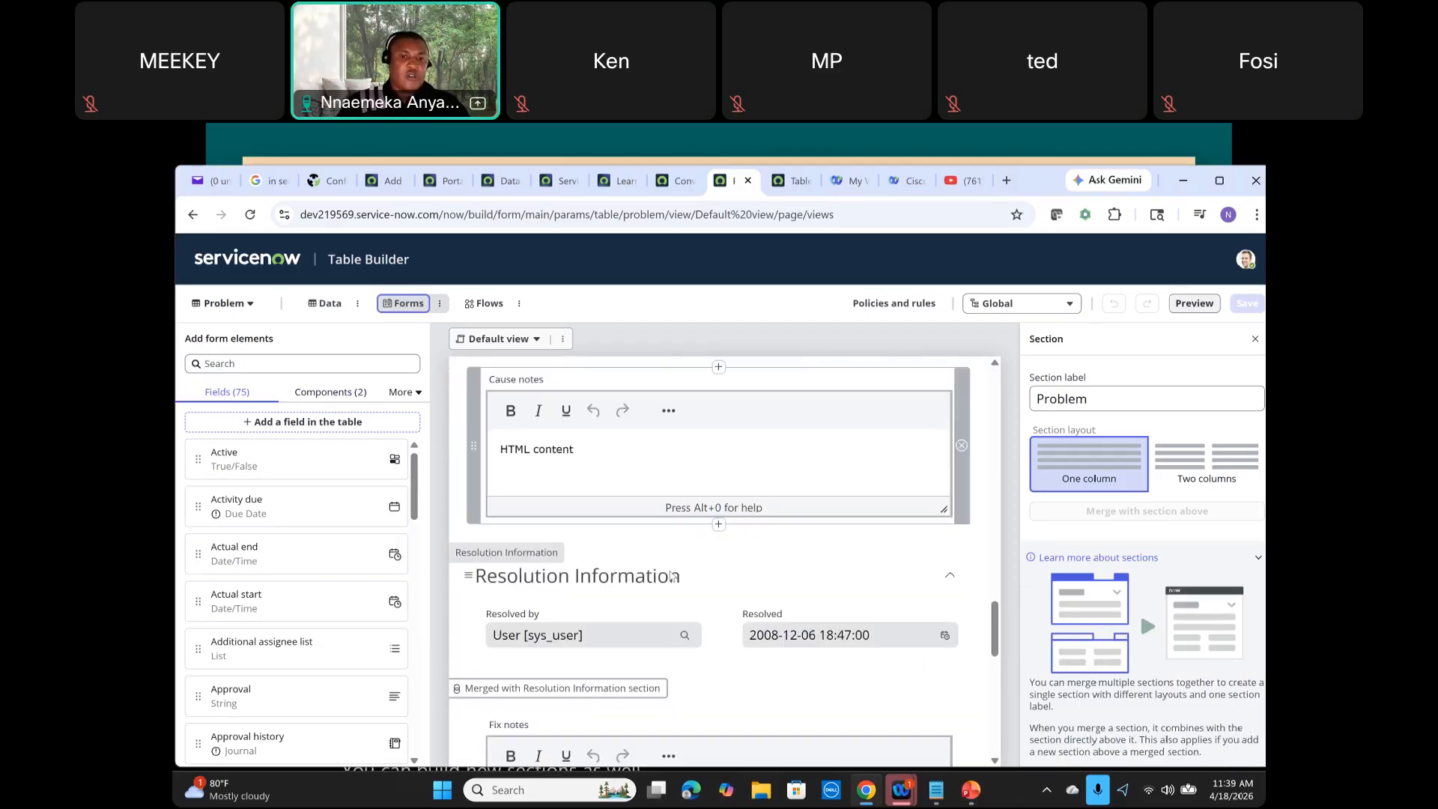
# Step: Switch the Problem form designer to the SOW Problem Overview view by searching the views for sow
pyautogui.scroll(-7, 672, 577)
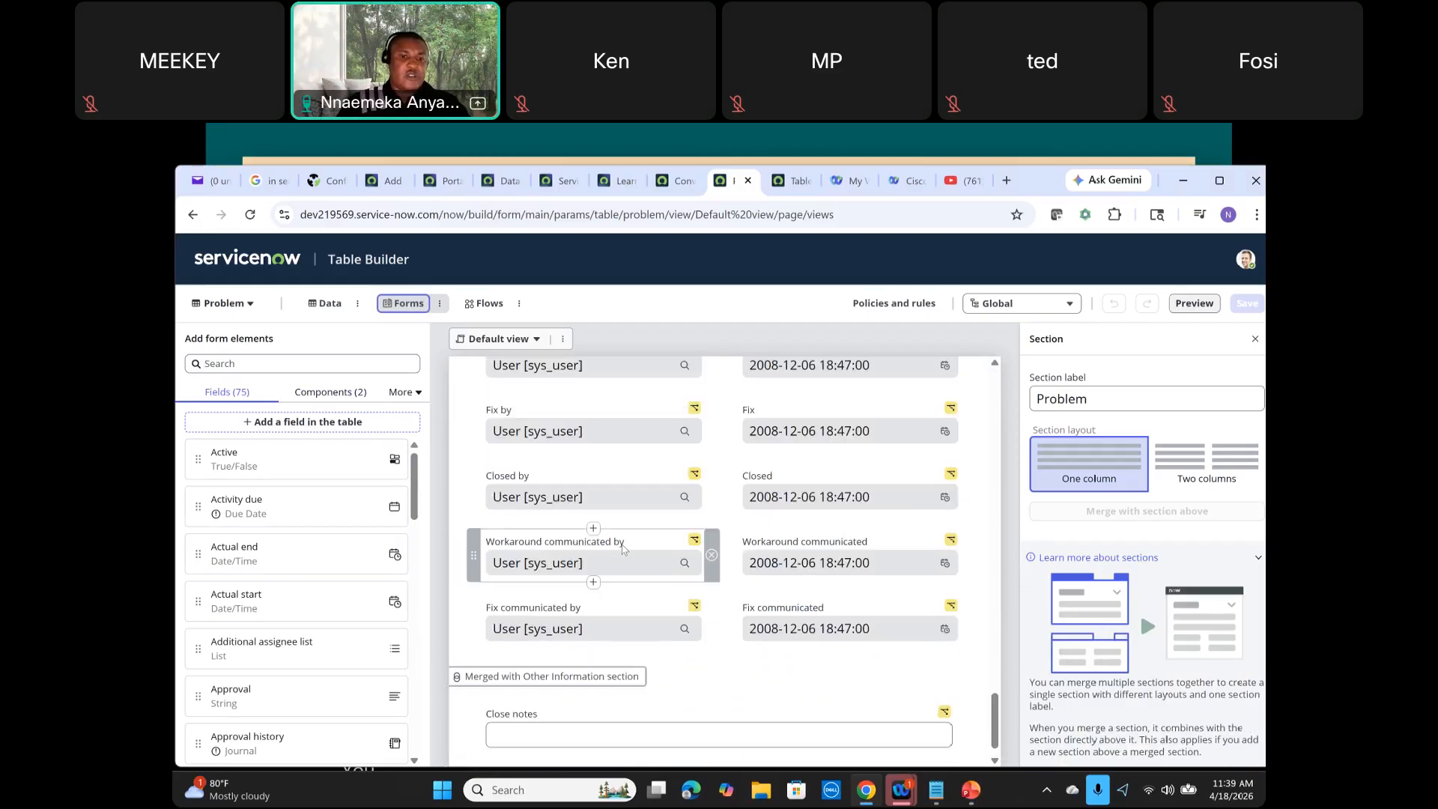
pyautogui.scroll(-1, 623, 550)
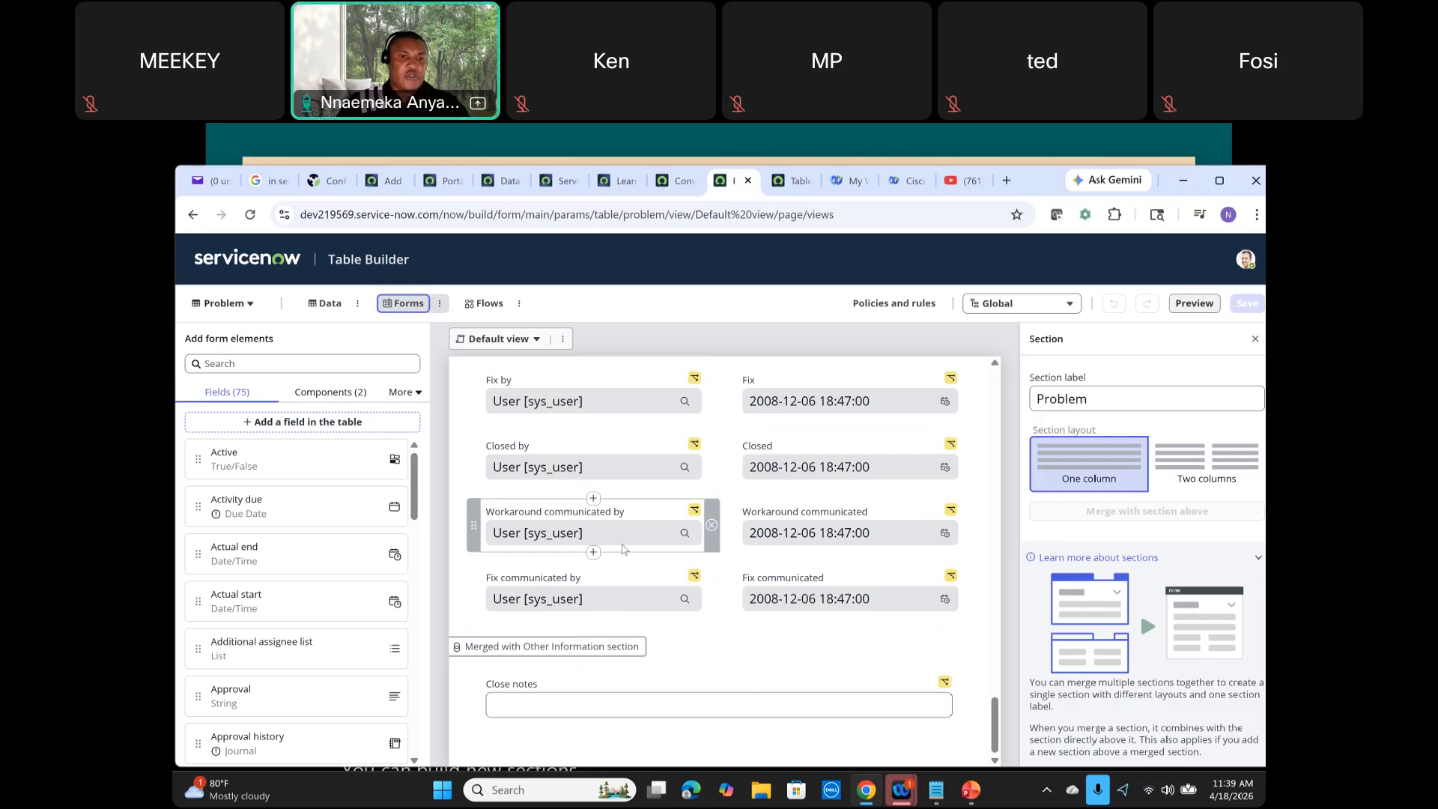
pyautogui.scroll(20, 626, 548)
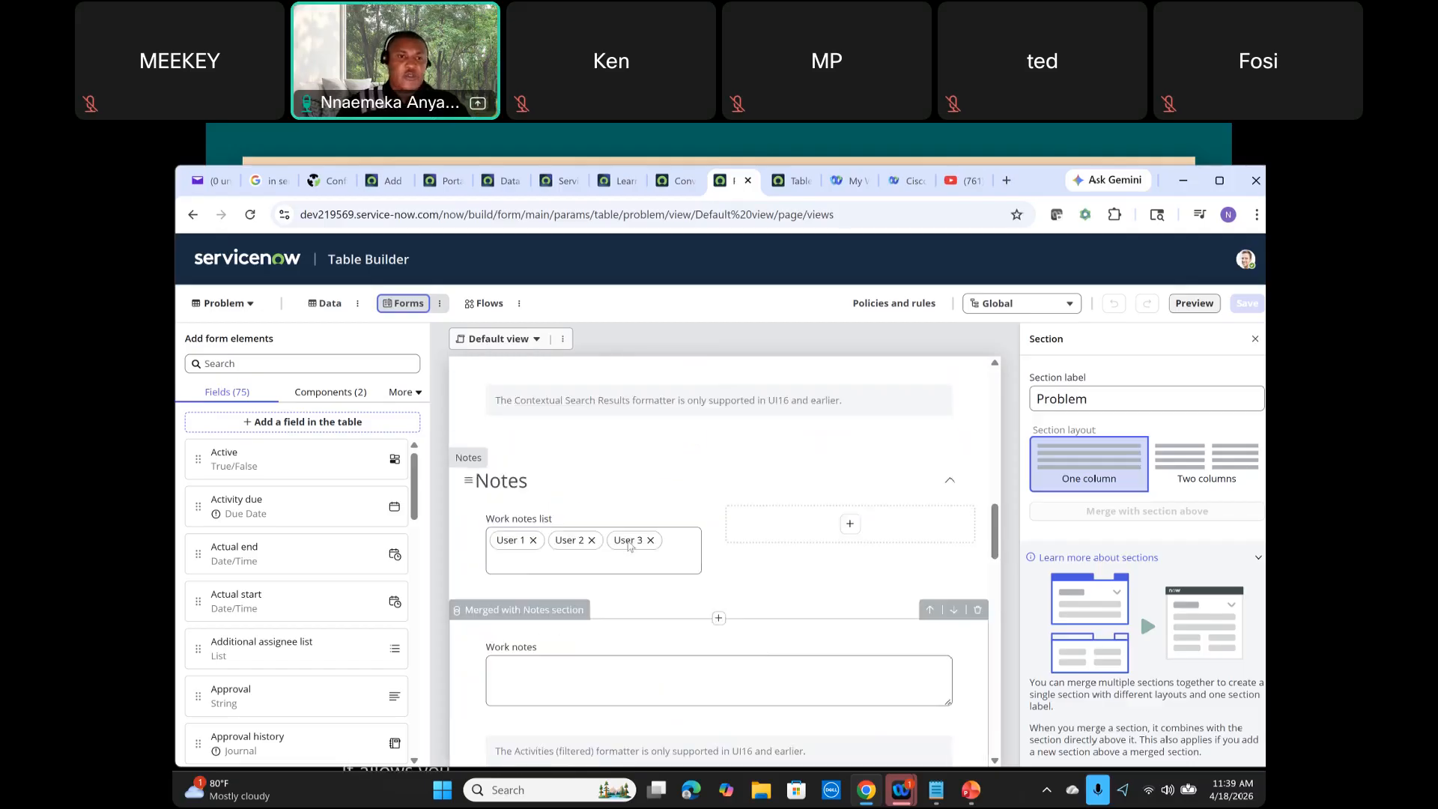
pyautogui.click(529, 345)
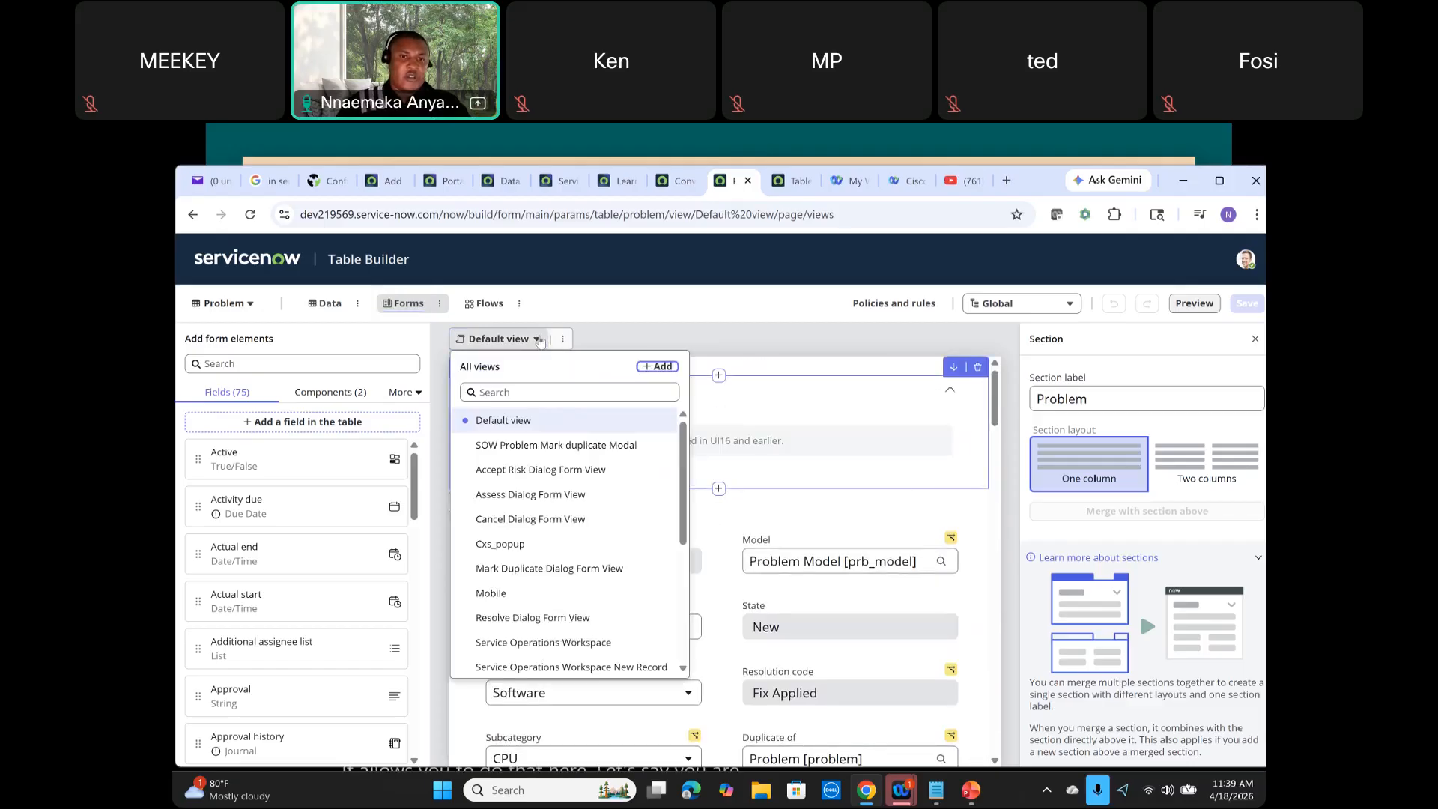
pyautogui.click(547, 397)
pyautogui.click(546, 399)
pyautogui.write('sow')
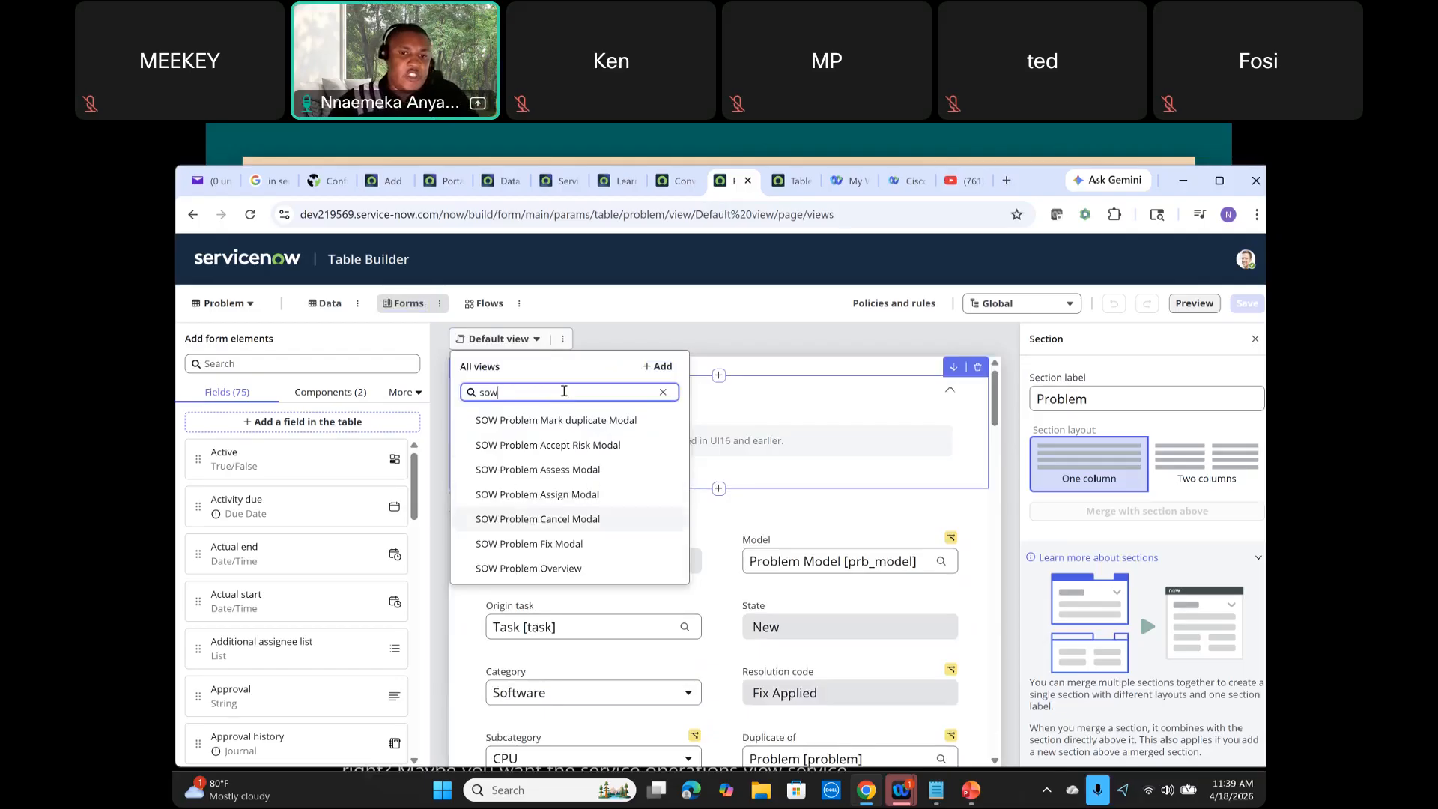
pyautogui.click(557, 569)
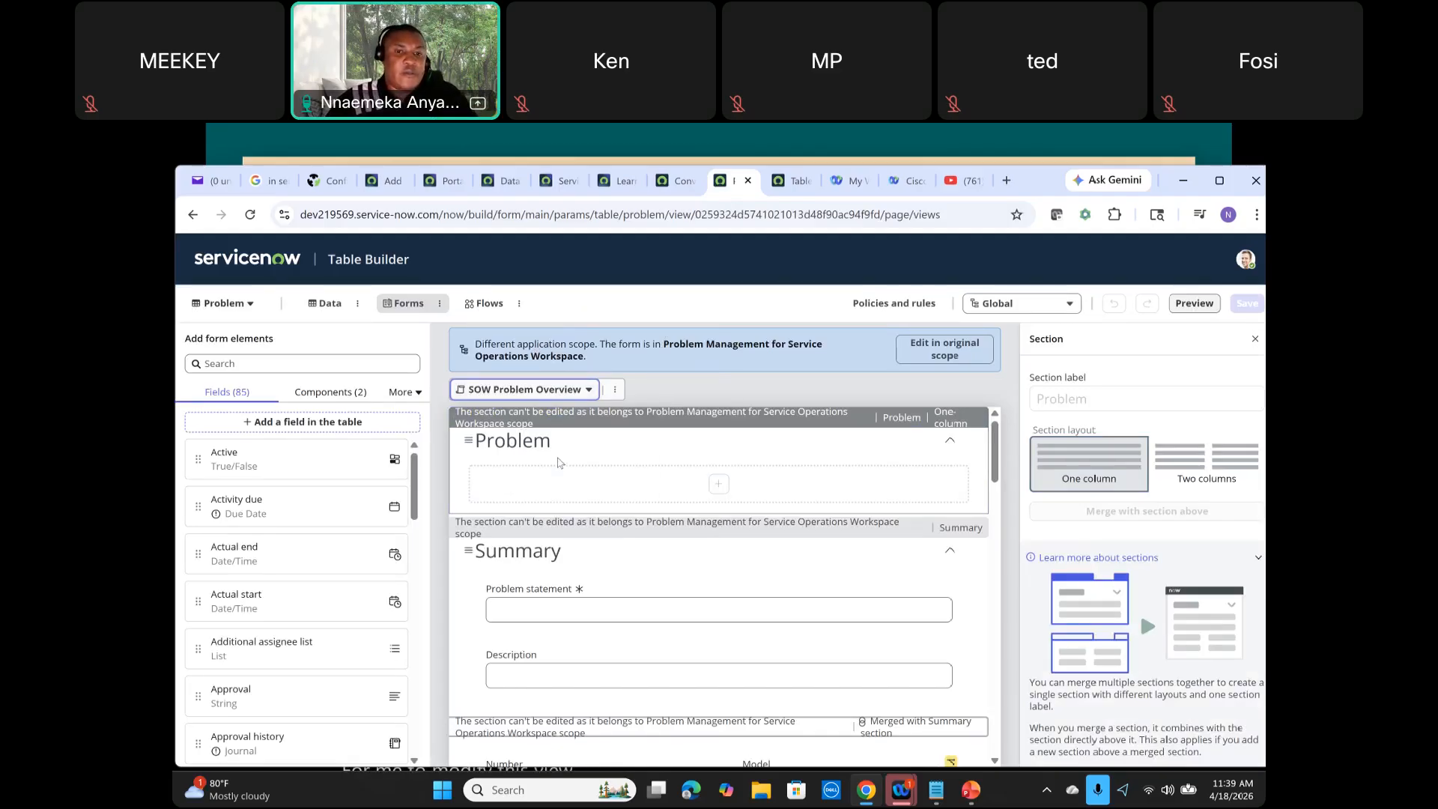
# Step: Change the application scope to Problem Management for Service Operations Workspace
pyautogui.scroll(10, 569, 449)
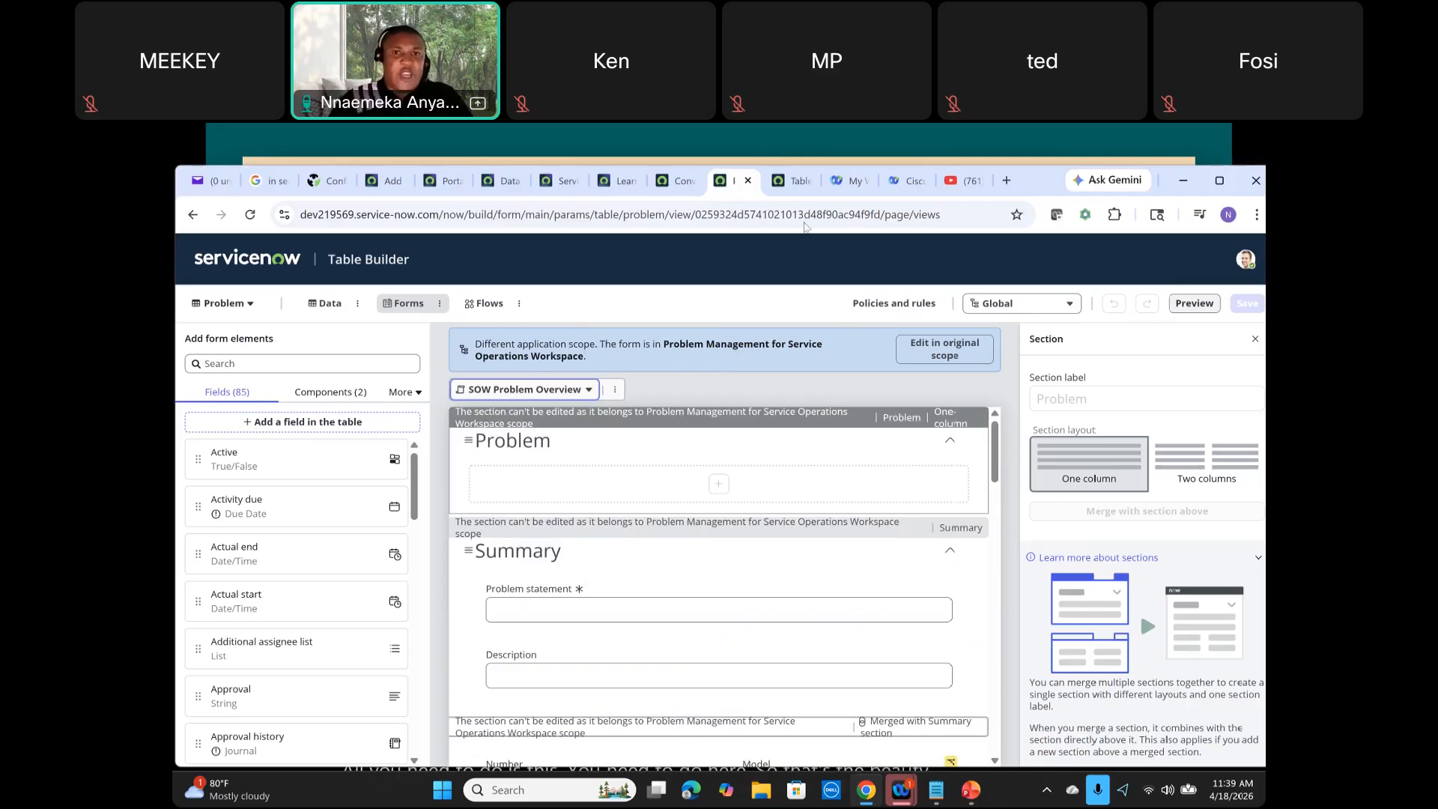
pyautogui.click(1074, 302)
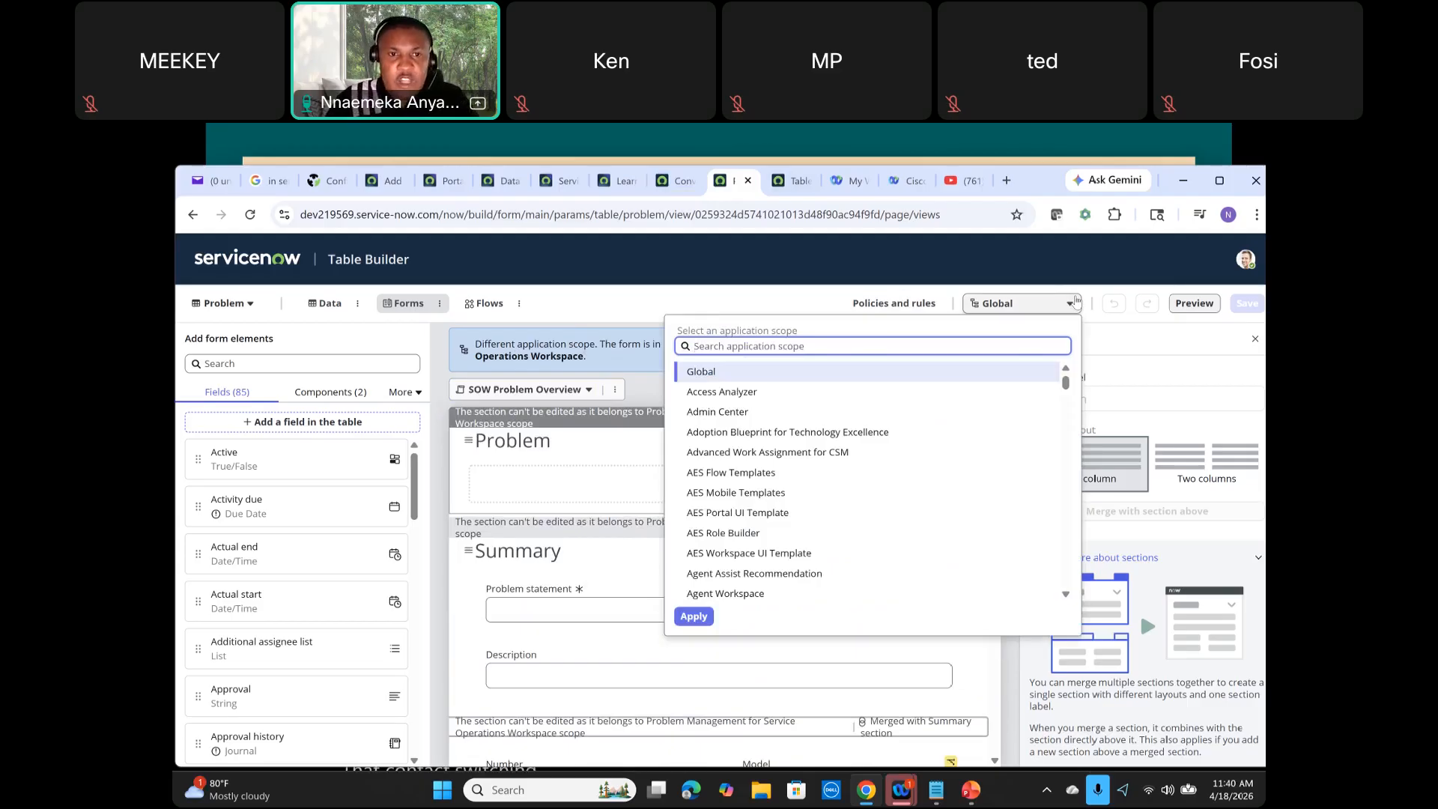
pyautogui.click(652, 384)
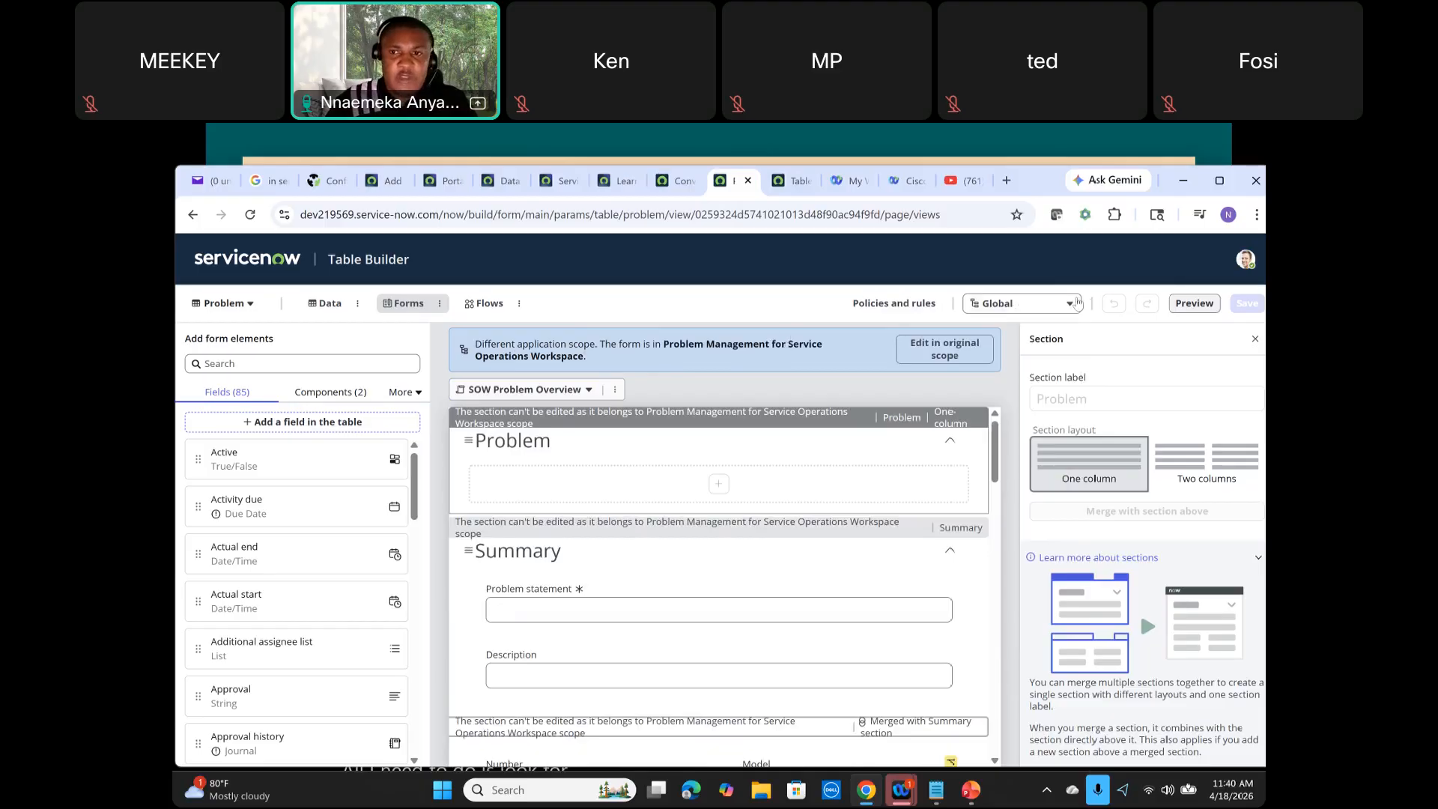
pyautogui.click(1053, 314)
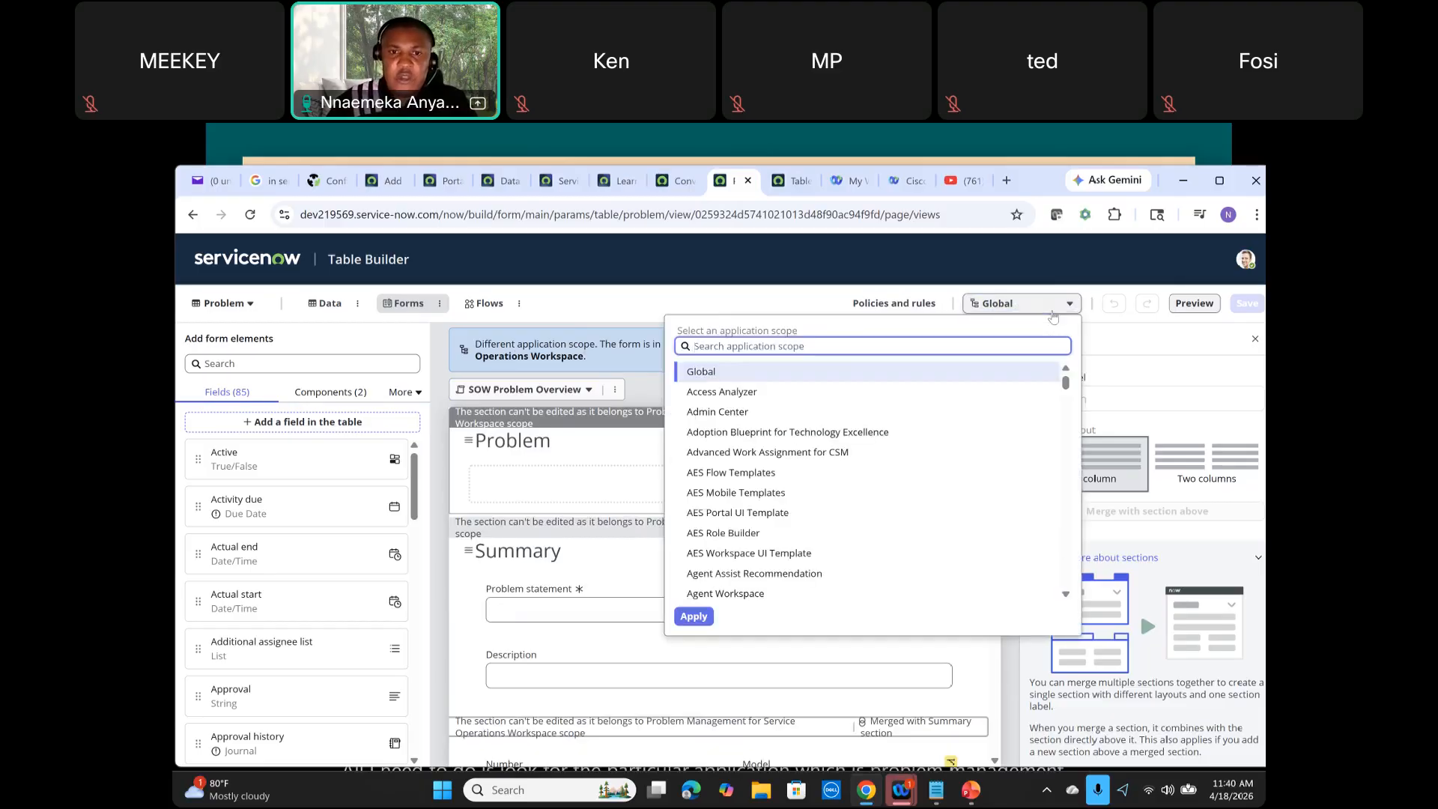
pyautogui.click(632, 376)
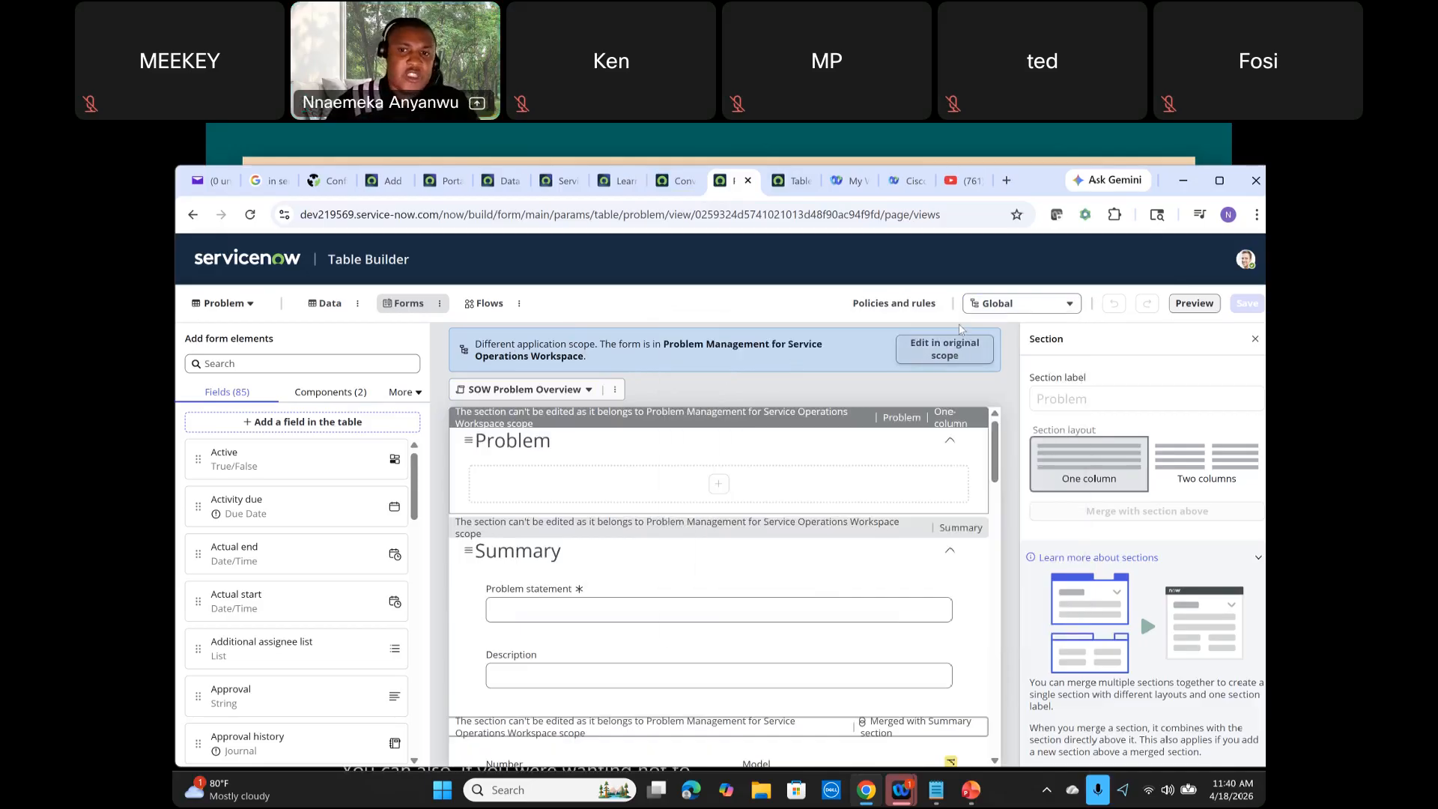
pyautogui.click(1065, 306)
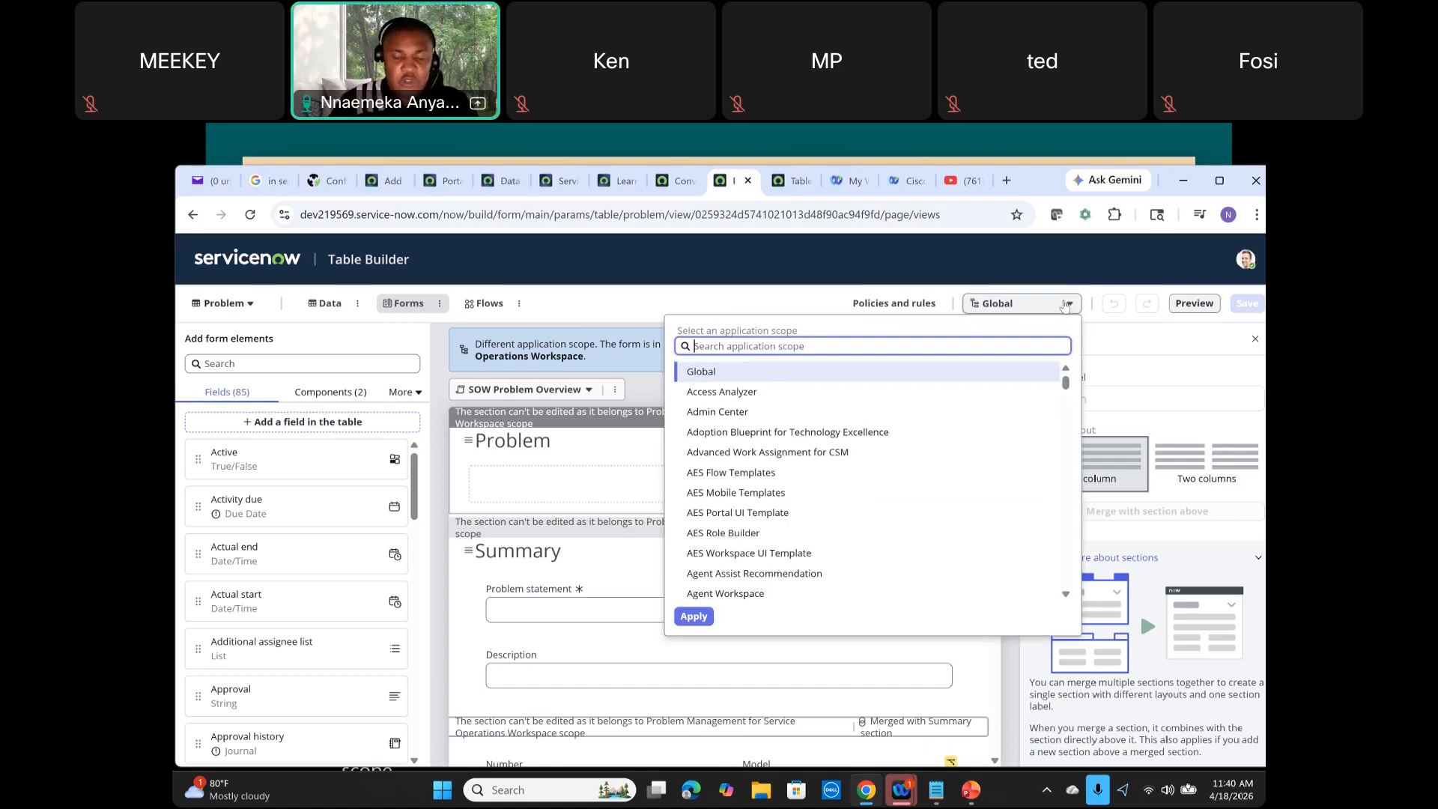
pyautogui.write('probl')
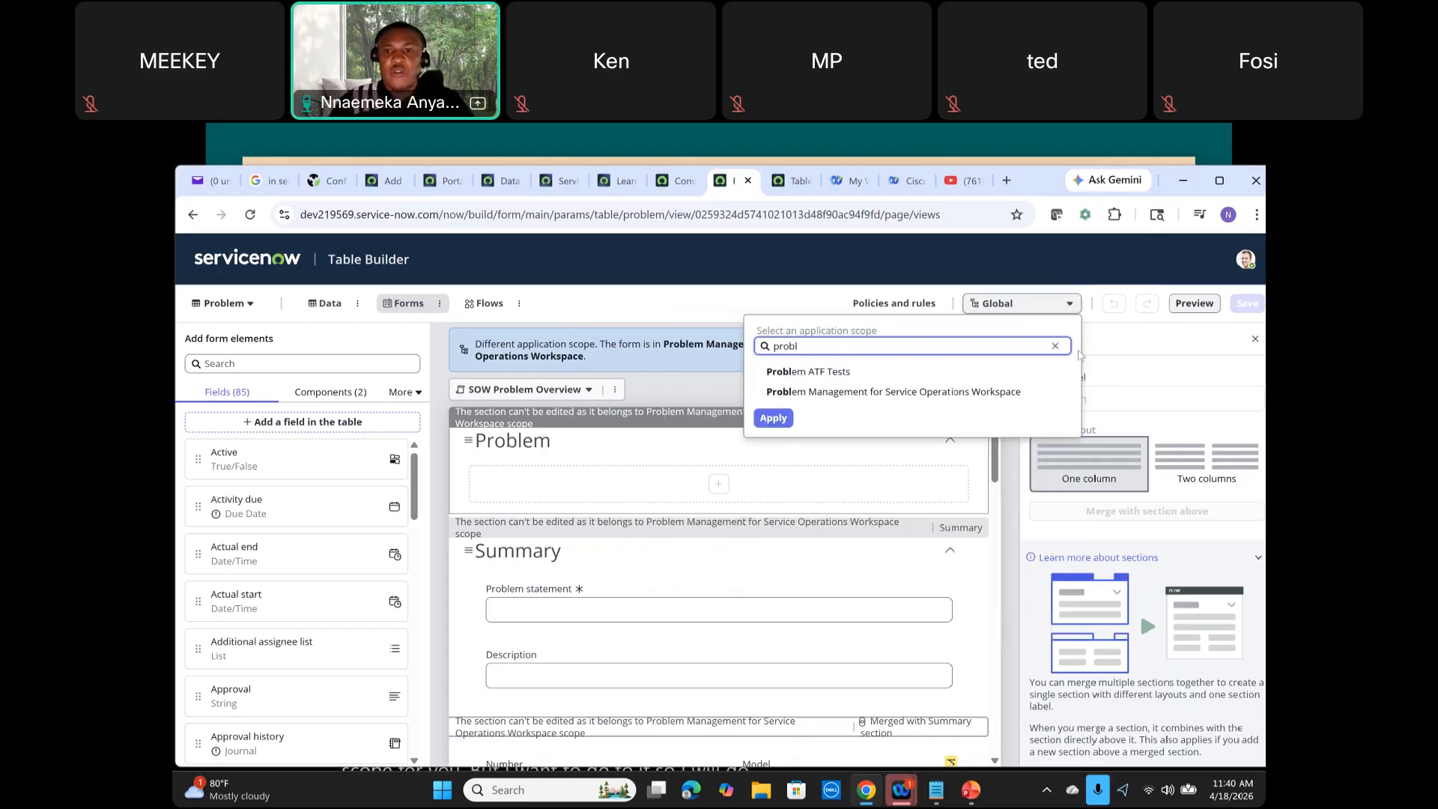
pyautogui.doubleClick(879, 392)
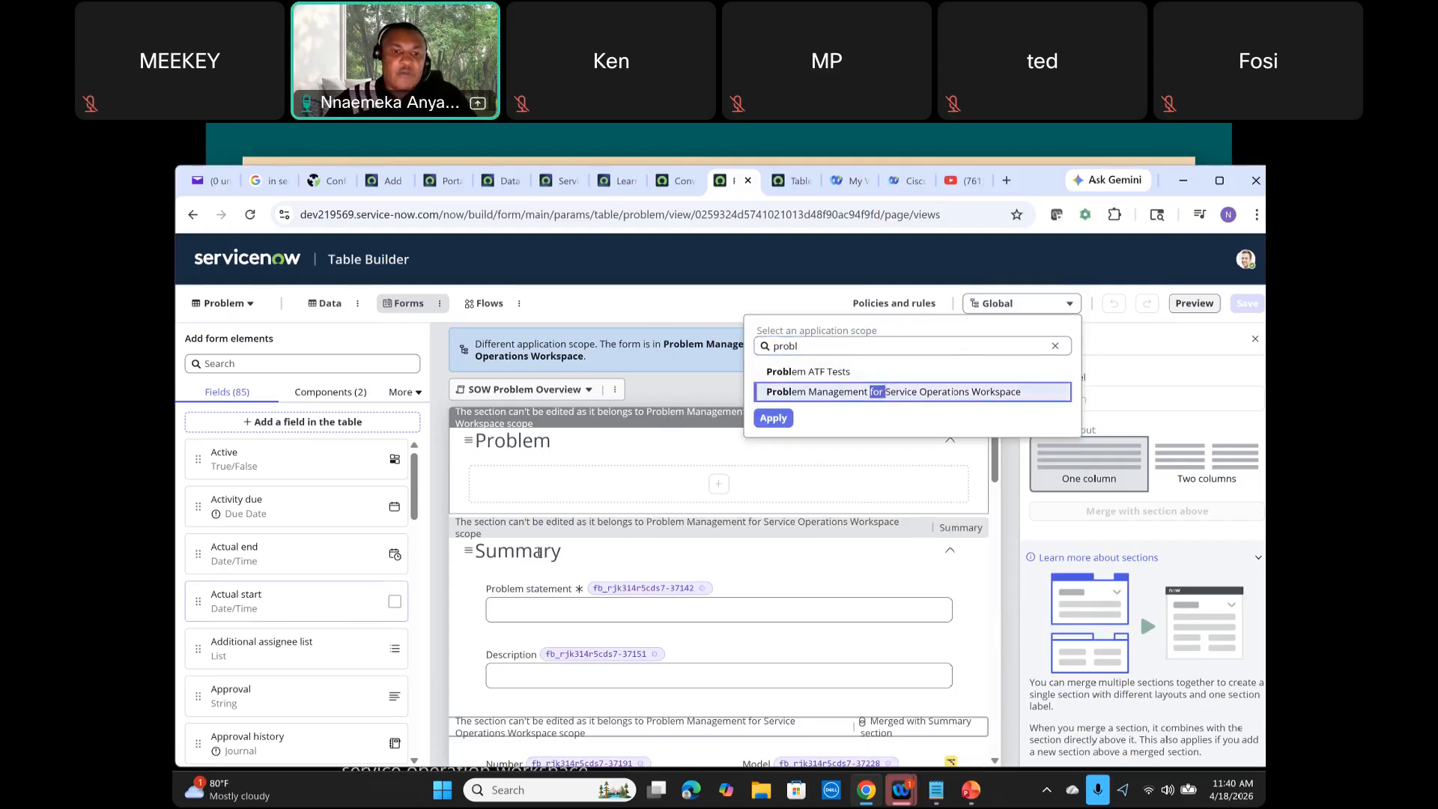
pyautogui.click(776, 424)
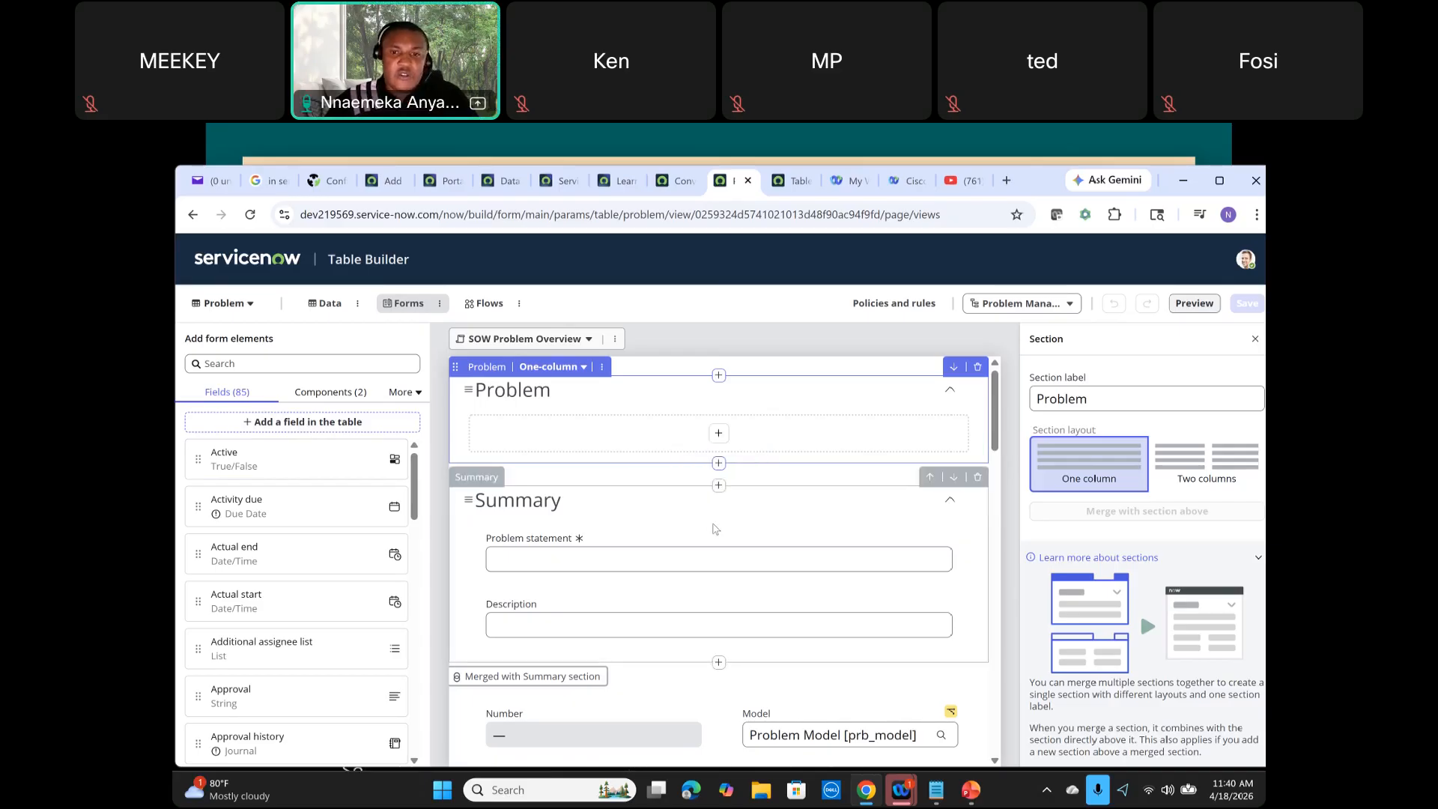
# Step: Scroll through the SOW Problem Overview form sections and browse the Fields, Components and More element tabs
pyautogui.scroll(-1, 712, 586)
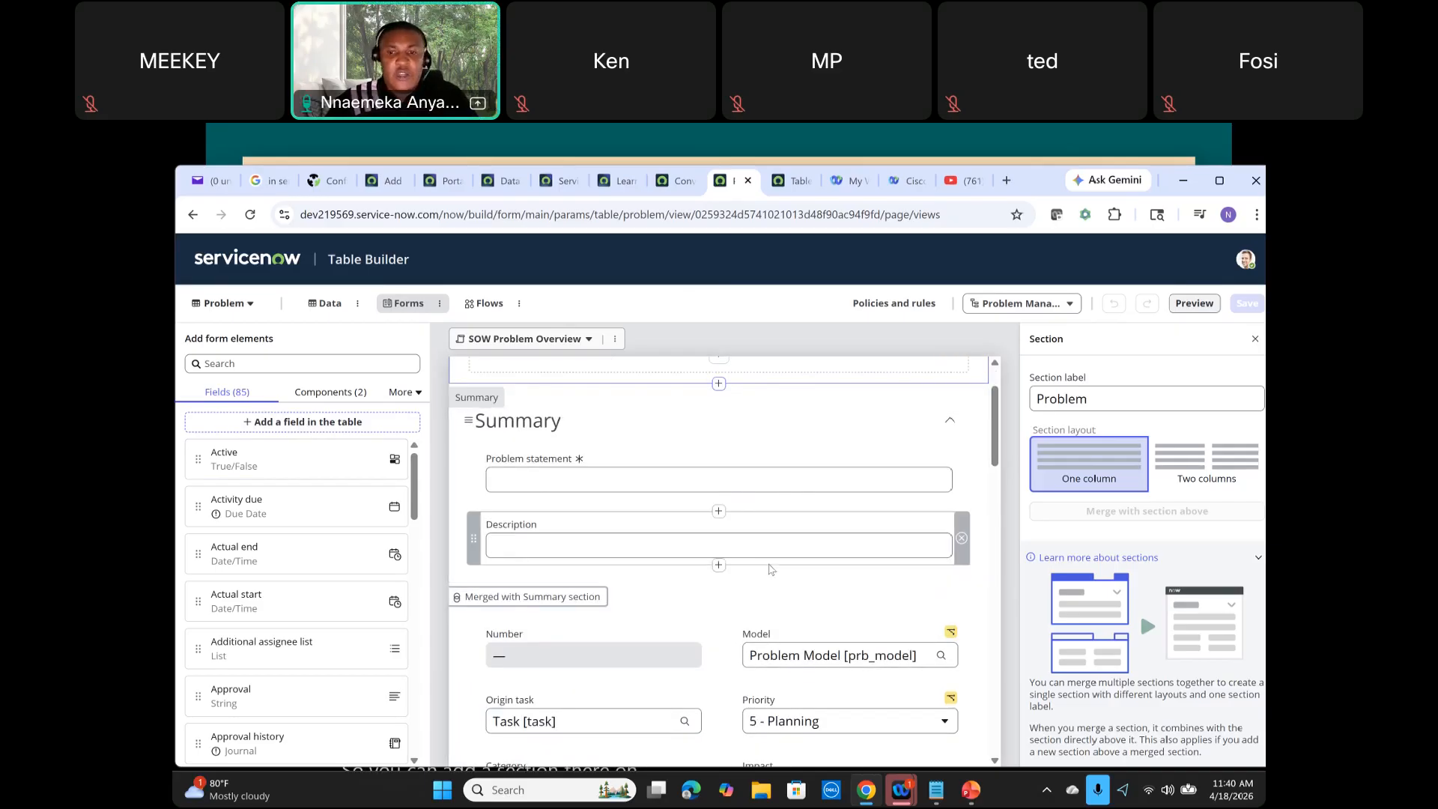
pyautogui.scroll(-4, 749, 569)
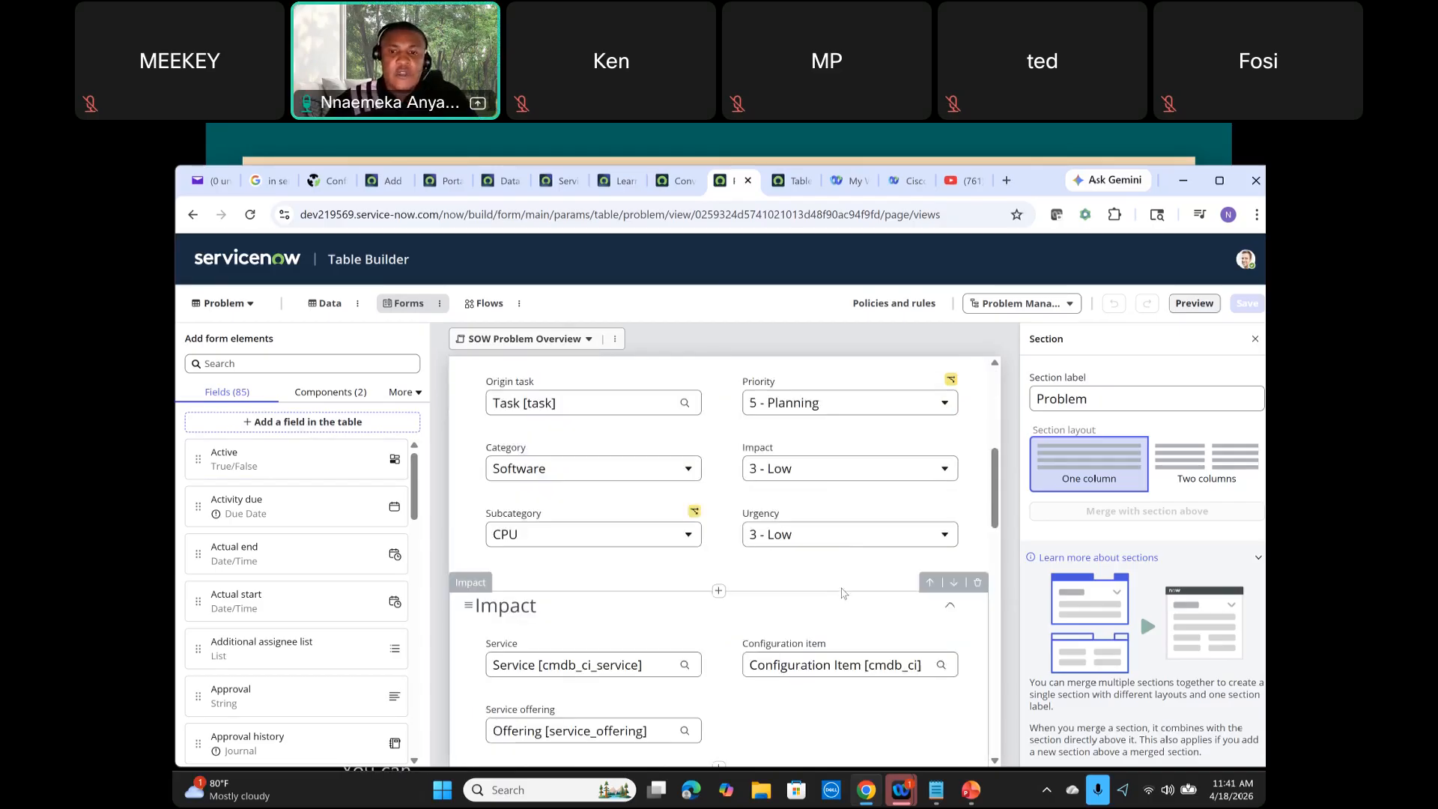
pyautogui.scroll(-3, 842, 594)
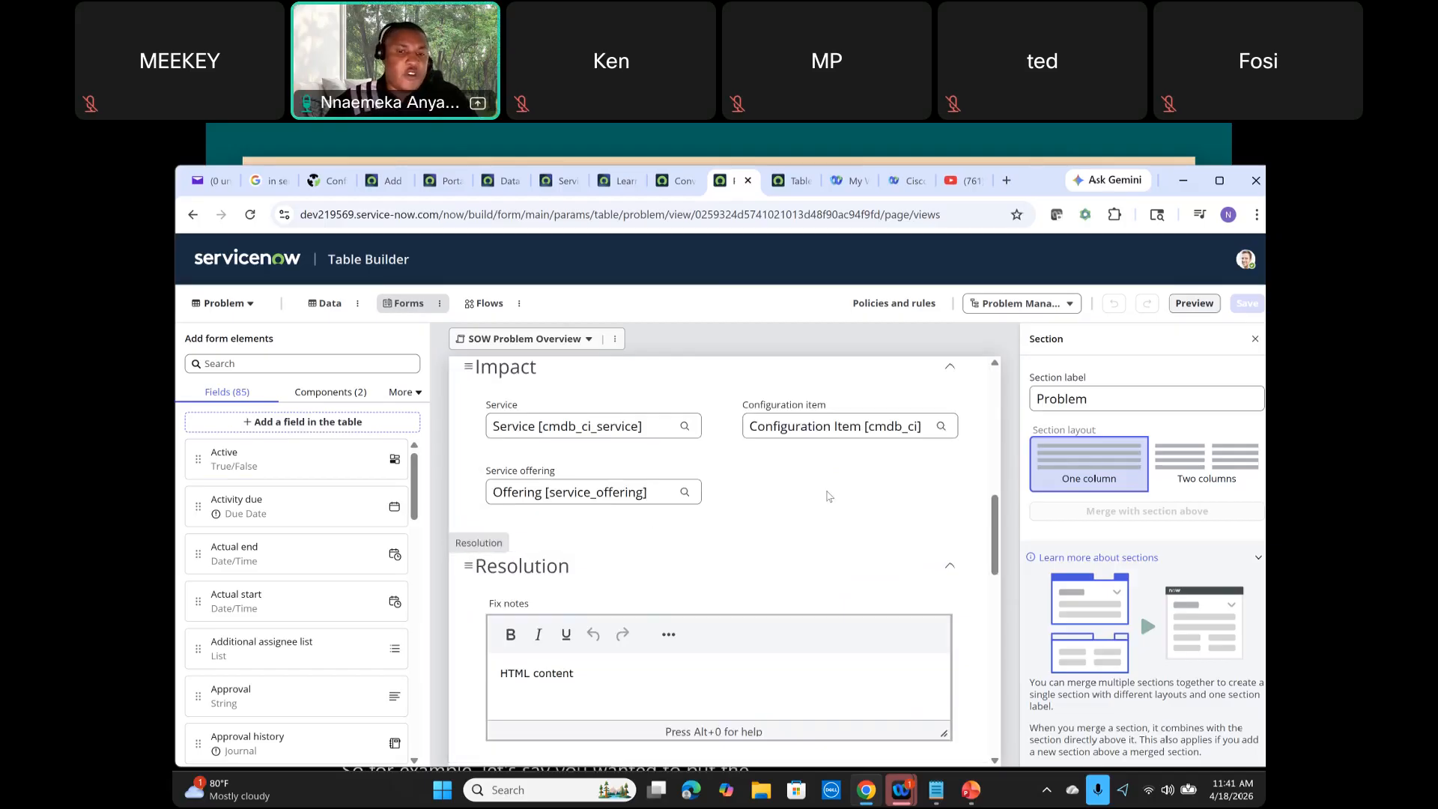
pyautogui.scroll(1, 834, 482)
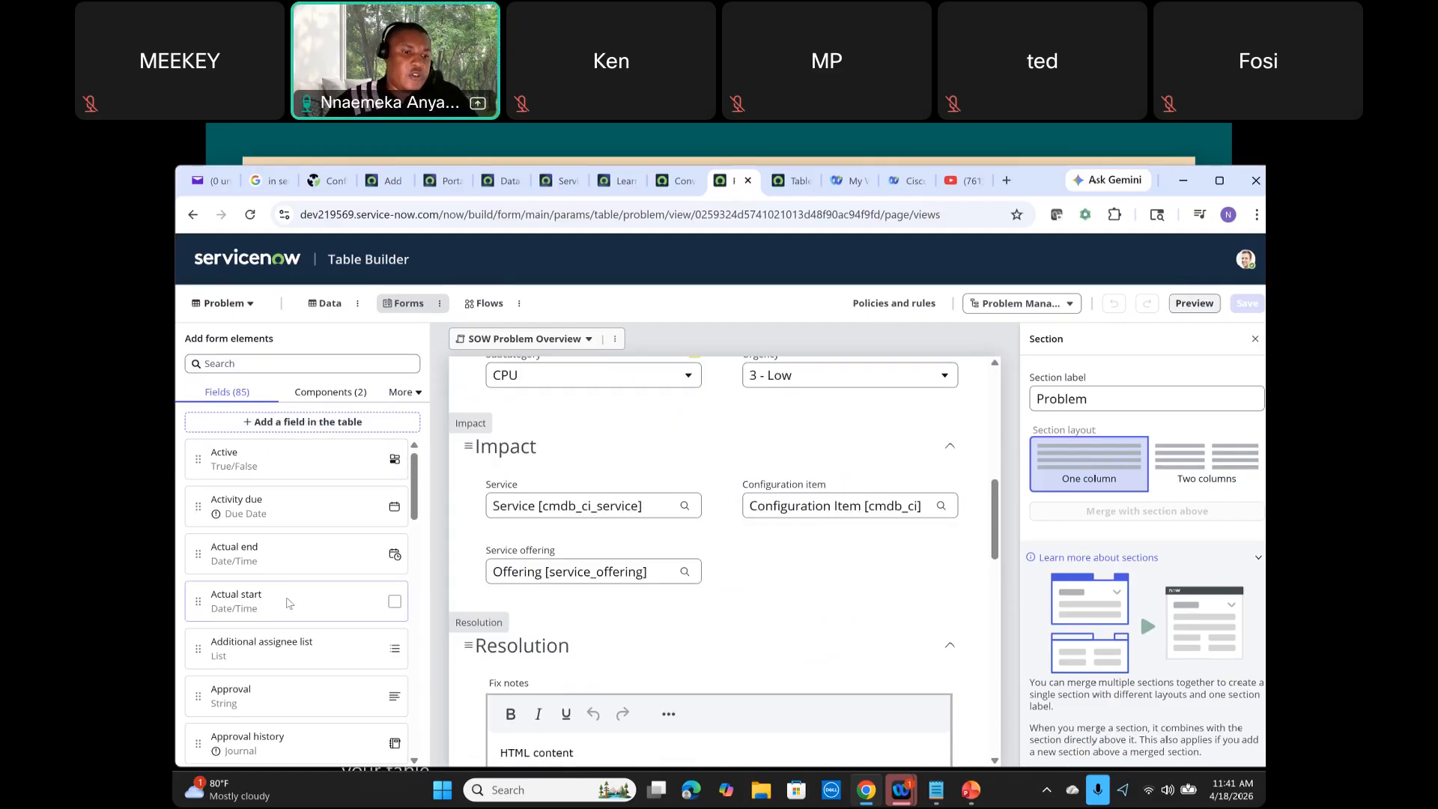
pyautogui.scroll(-4, 282, 590)
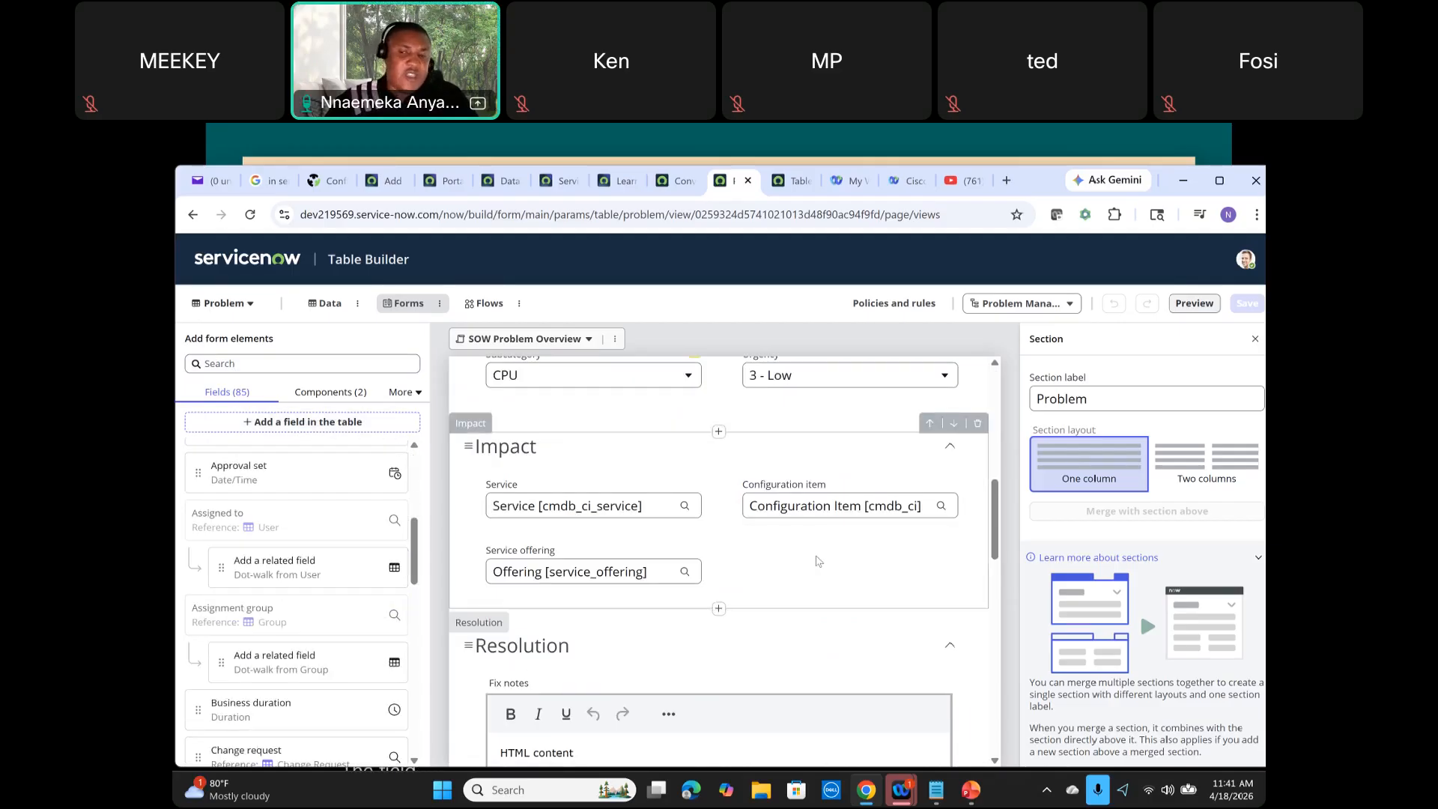
pyautogui.scroll(-1, 818, 561)
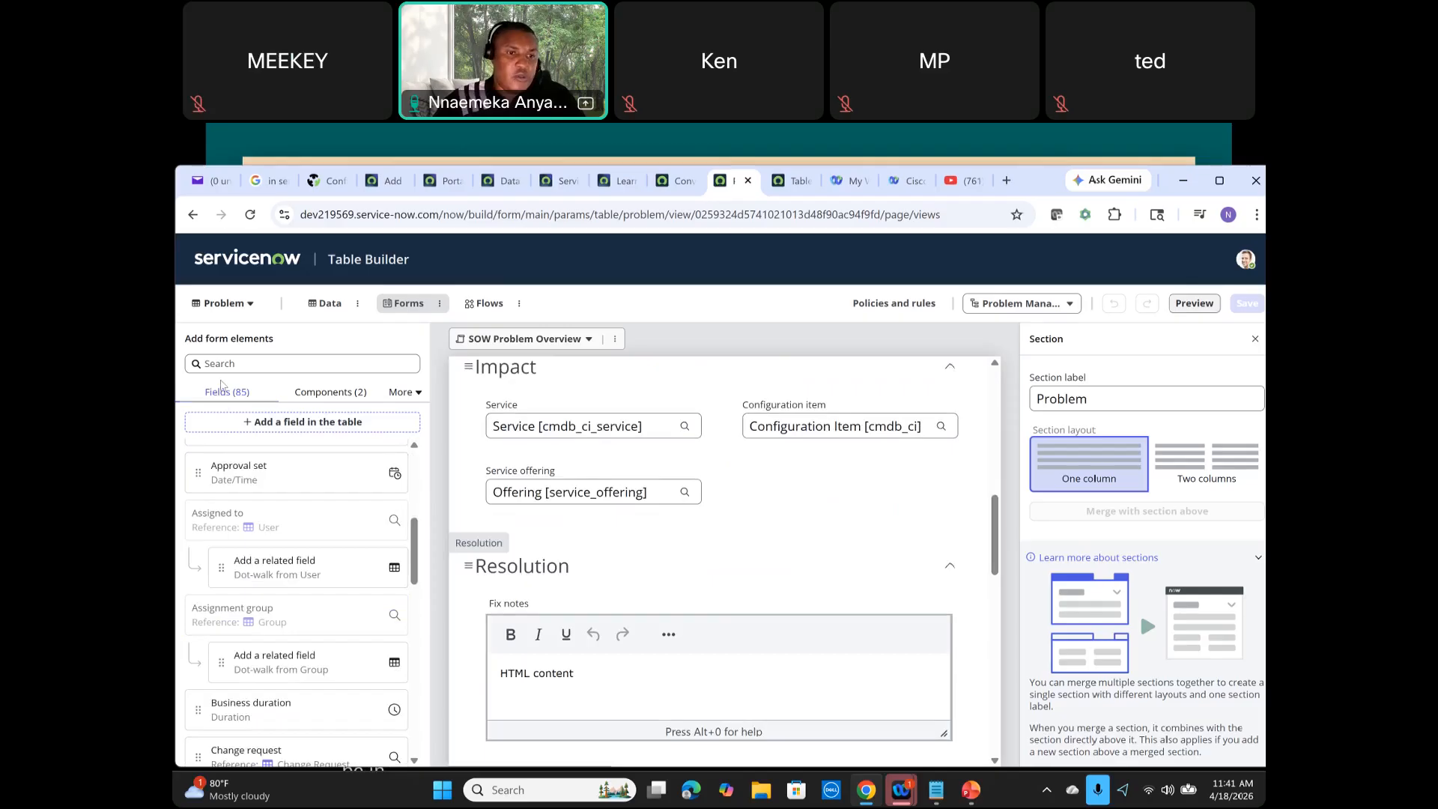
pyautogui.click(317, 400)
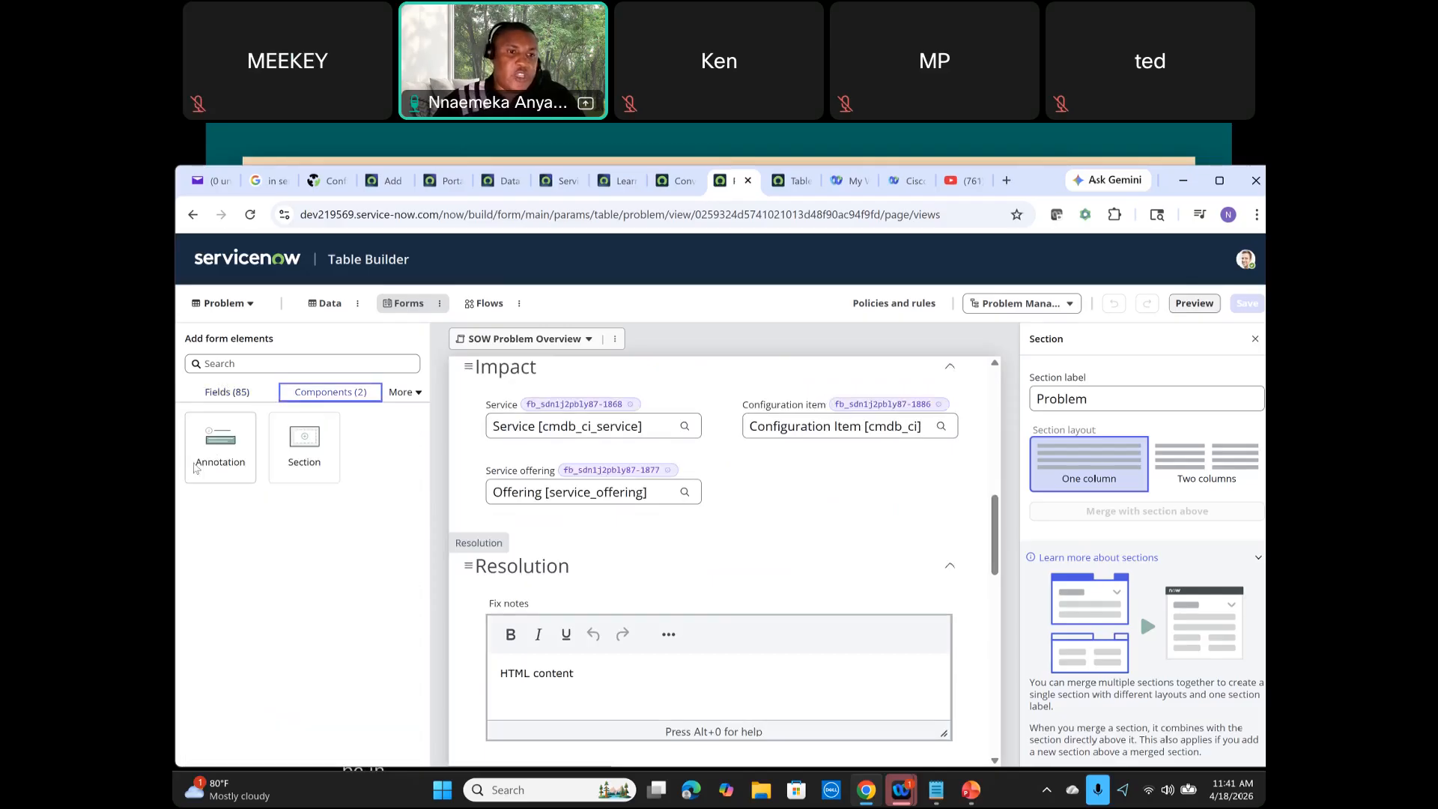
pyautogui.click(412, 394)
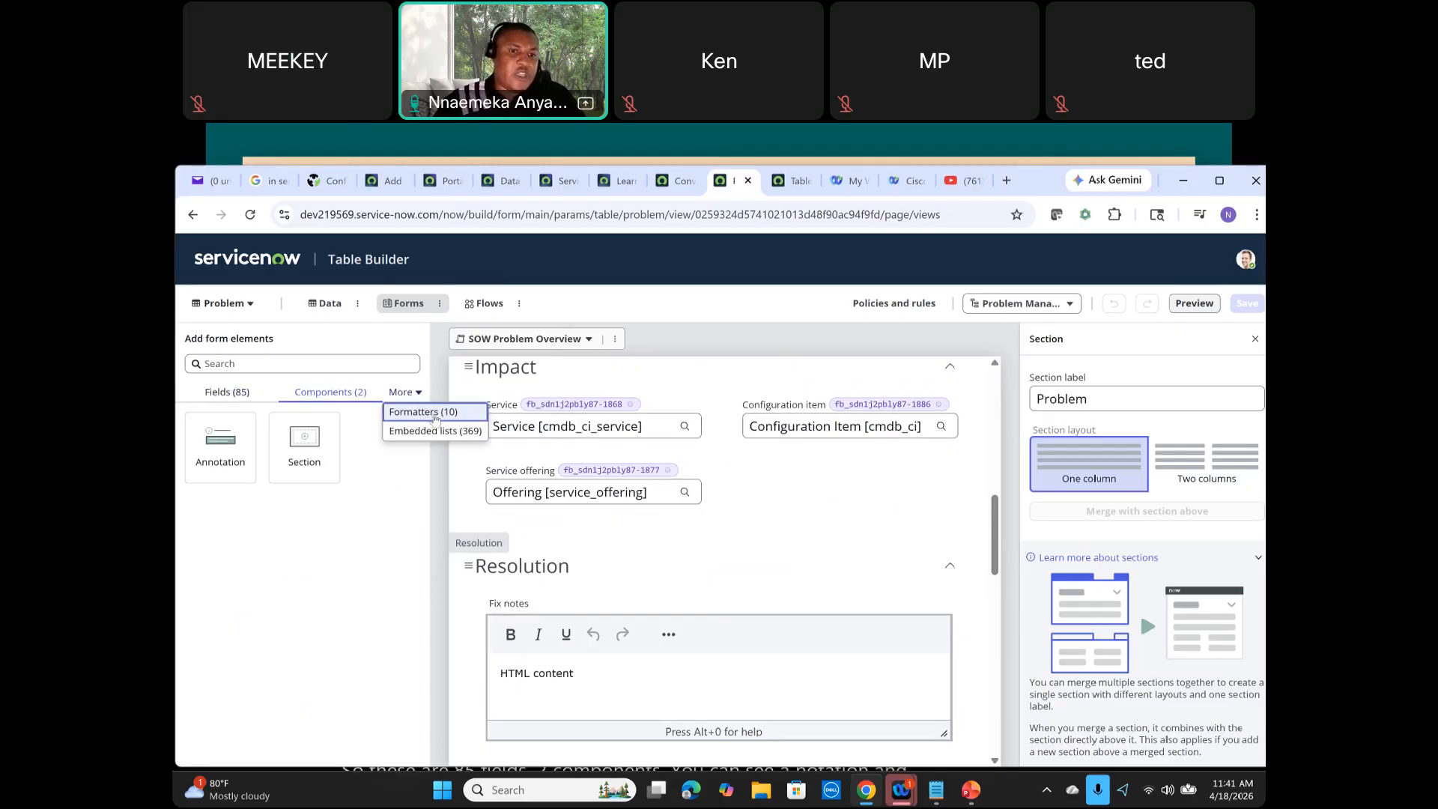
pyautogui.click(327, 396)
pyautogui.click(217, 393)
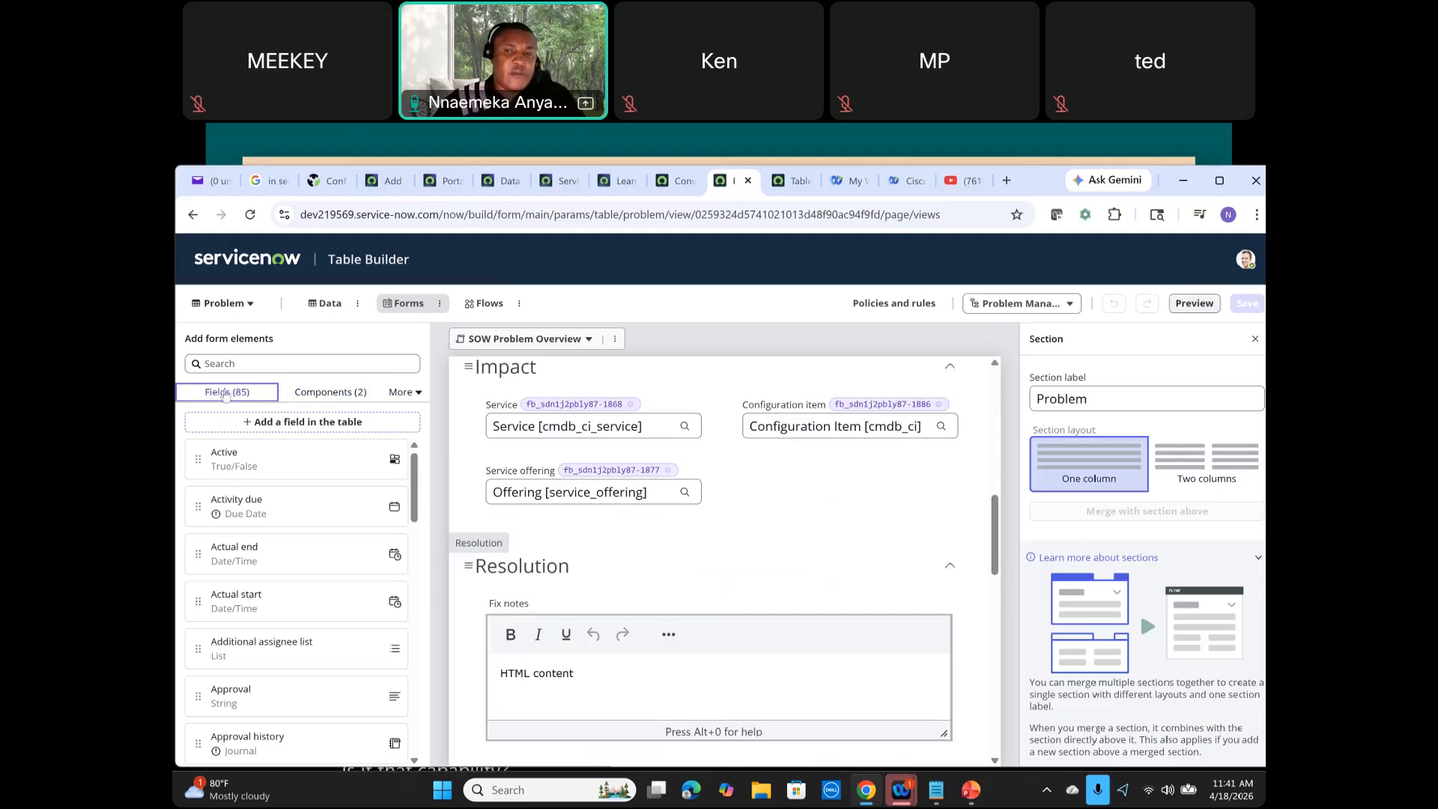
pyautogui.scroll(1, 504, 389)
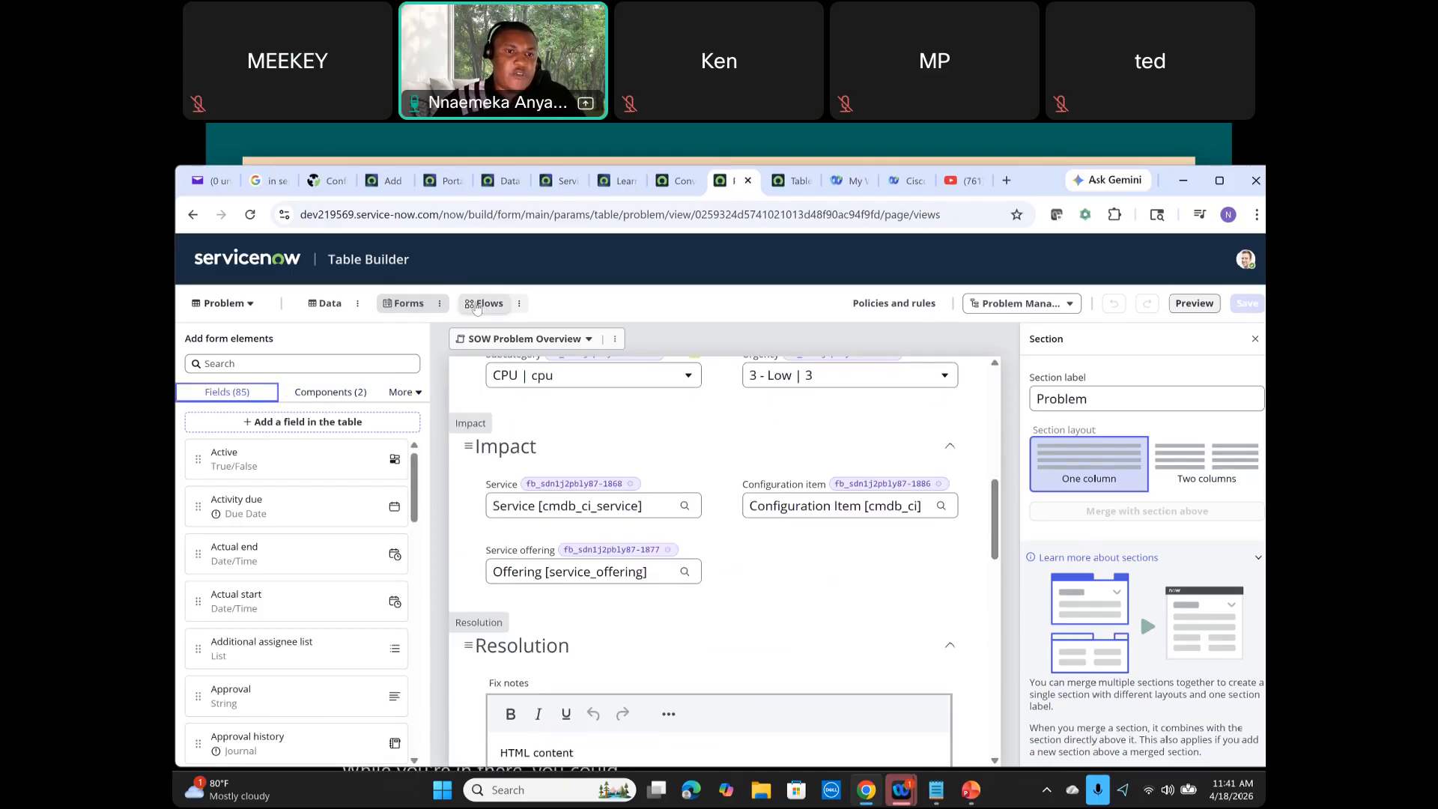
# Step: Open the Problem table's Flows area and start adding a new flow
pyautogui.click(480, 305)
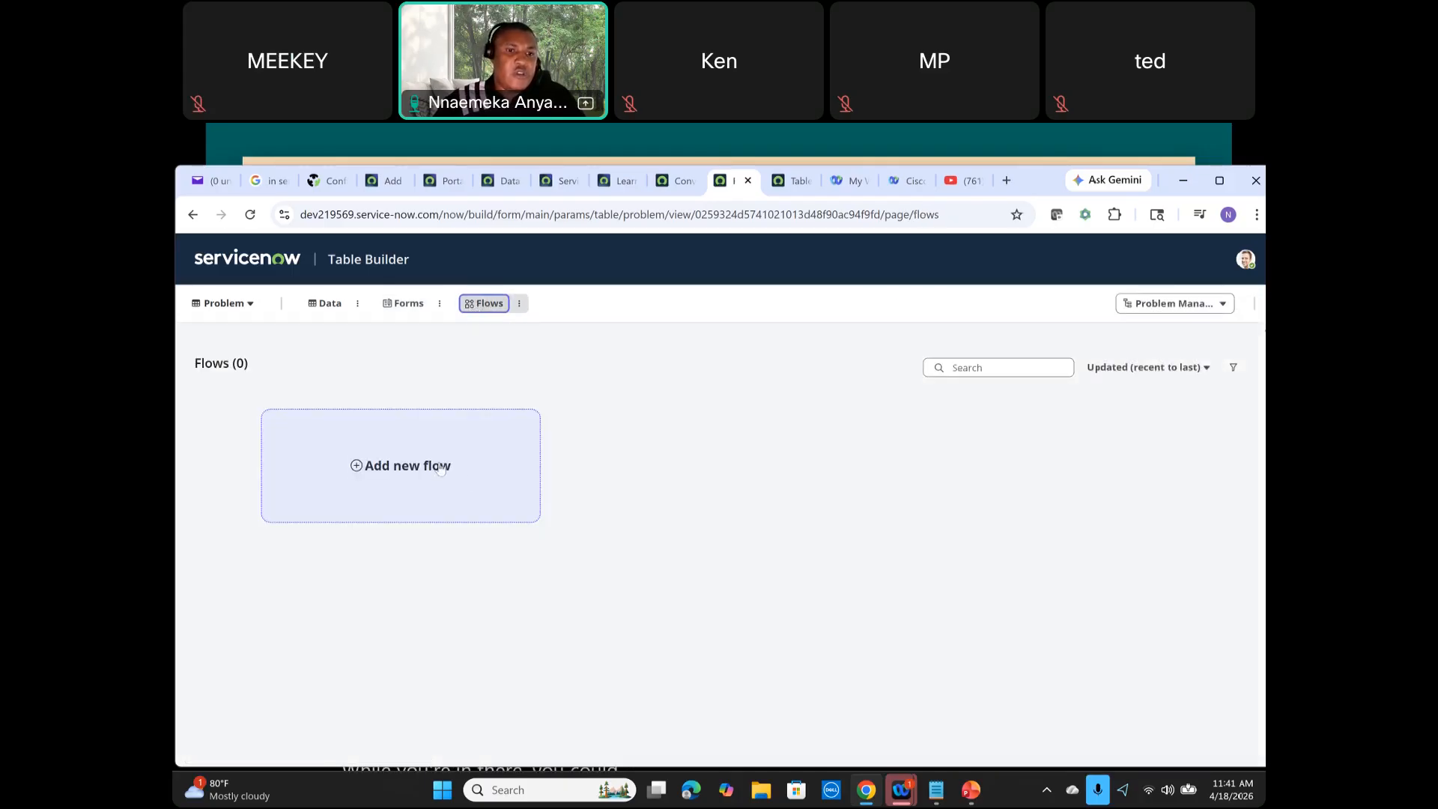
pyautogui.click(395, 467)
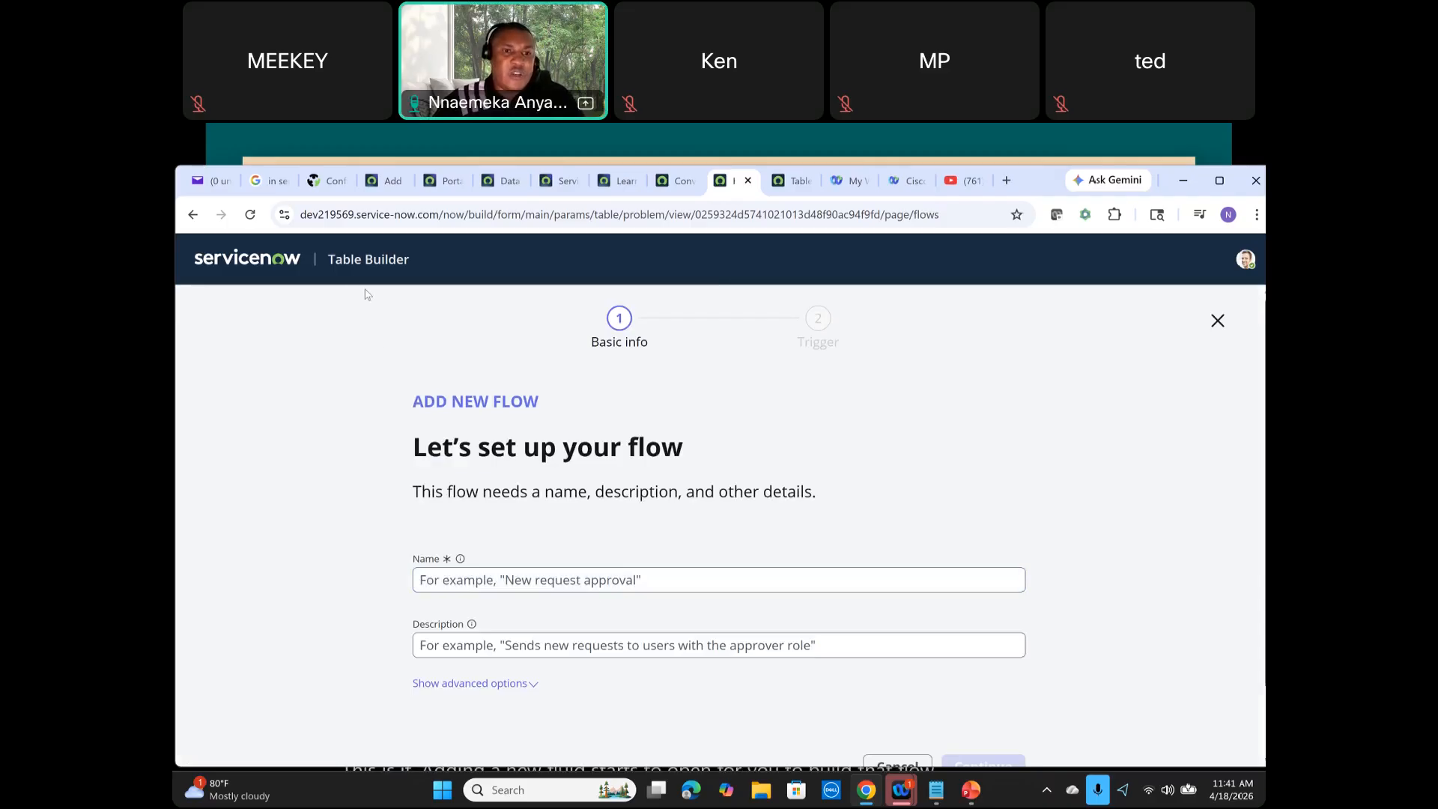
pyautogui.moveTo(329, 259); pyautogui.dragTo(410, 259)
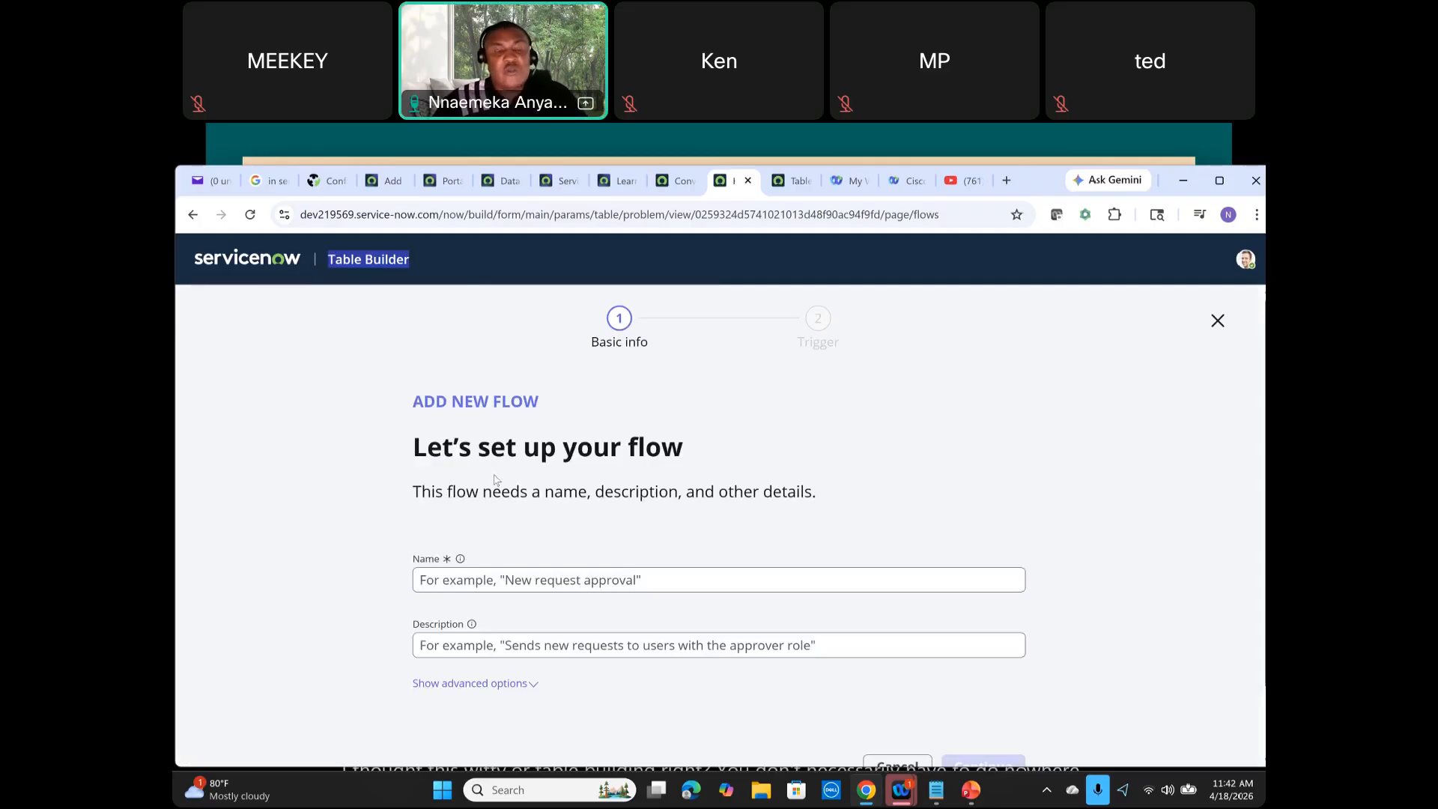
# Step: Navigate back through the Table Builder pages and leave the new-flow setup without creating it
pyautogui.click(193, 215)
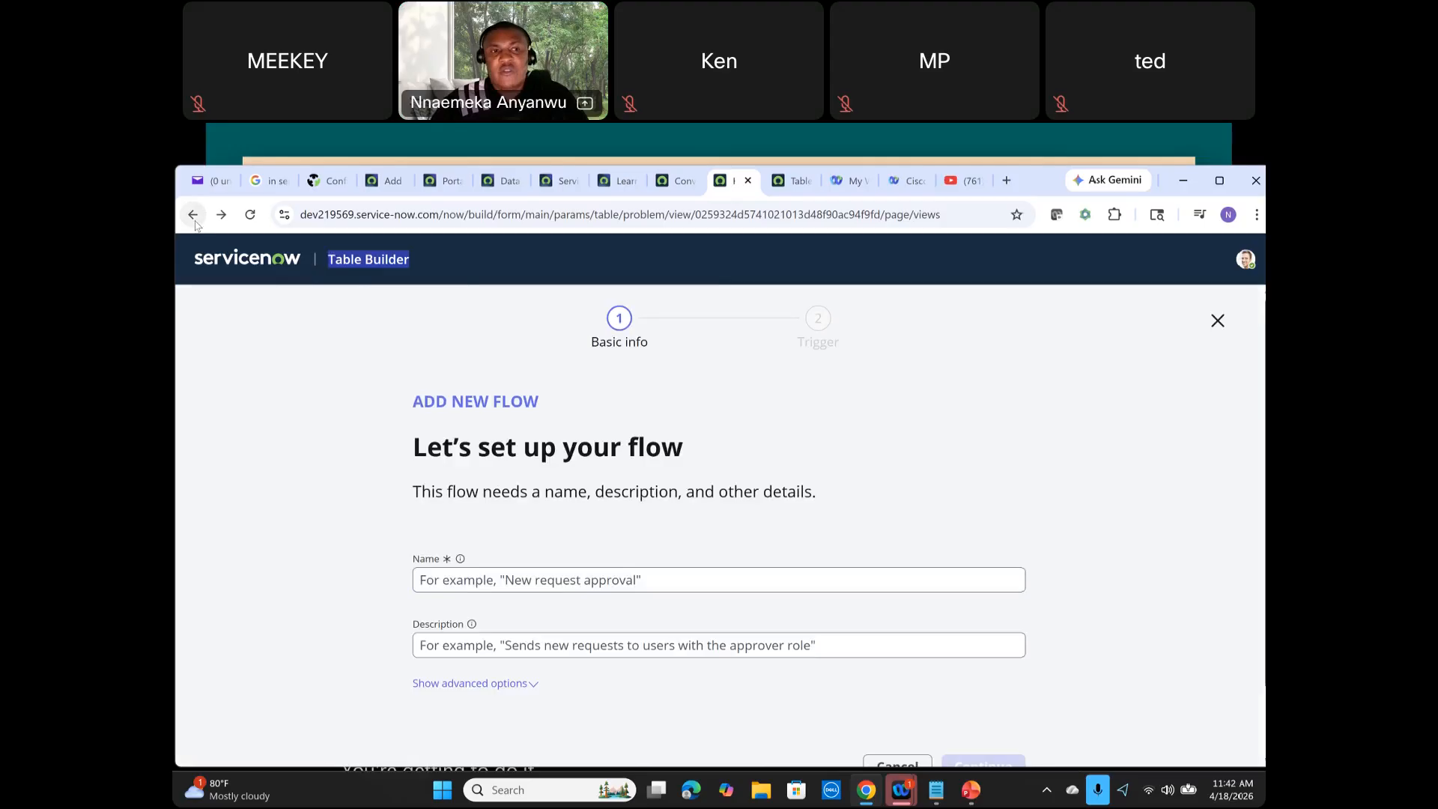
pyautogui.click(195, 220)
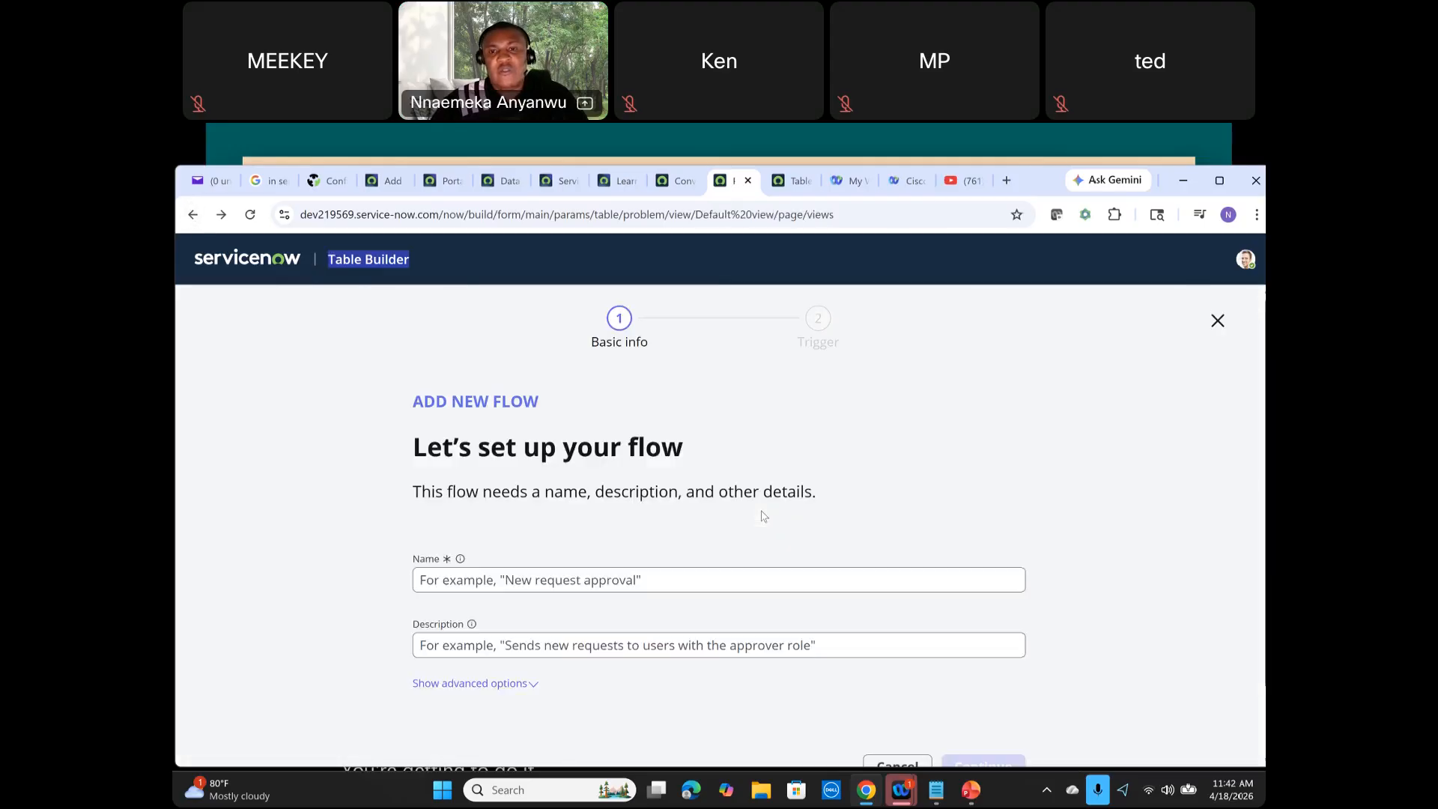
pyautogui.click(192, 217)
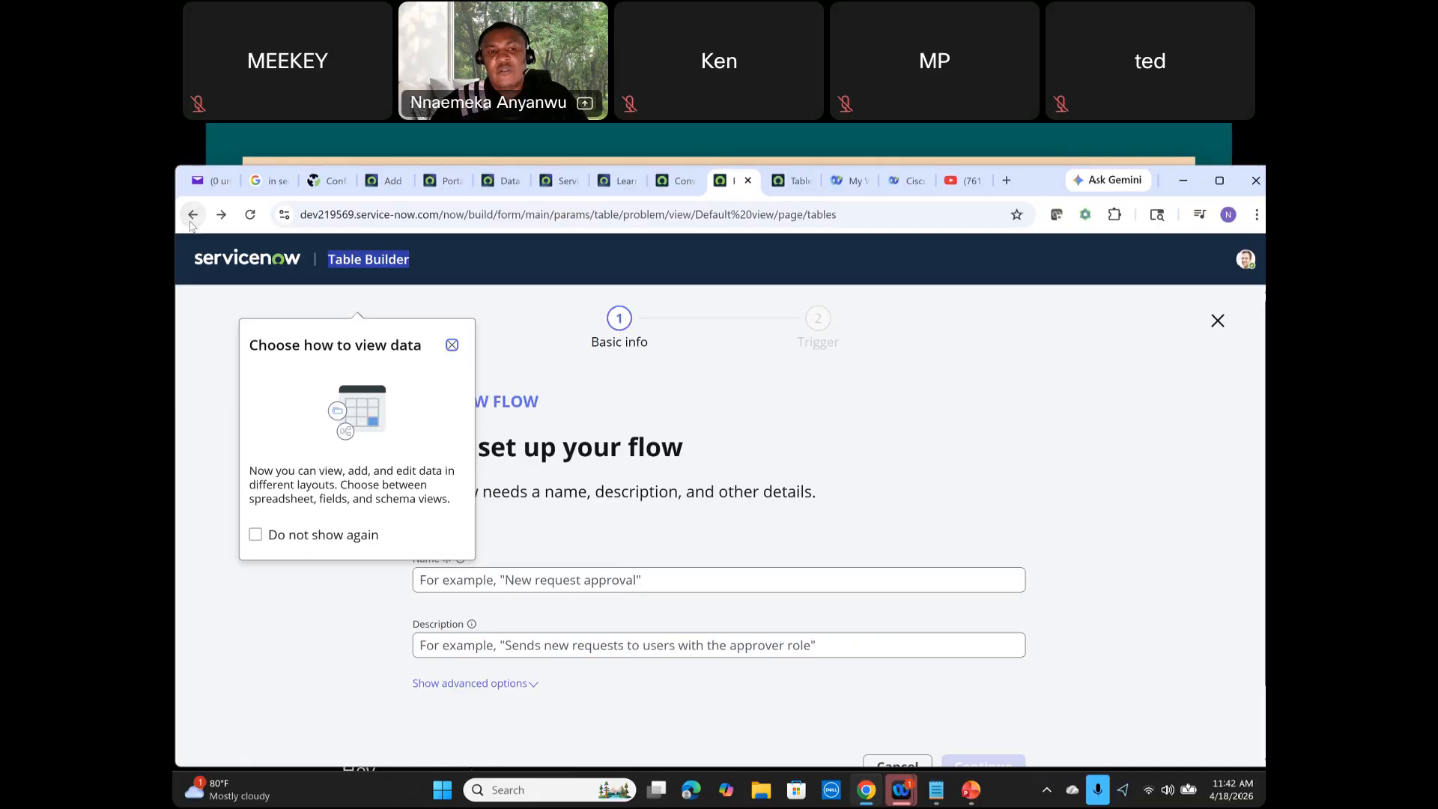
pyautogui.click(358, 263)
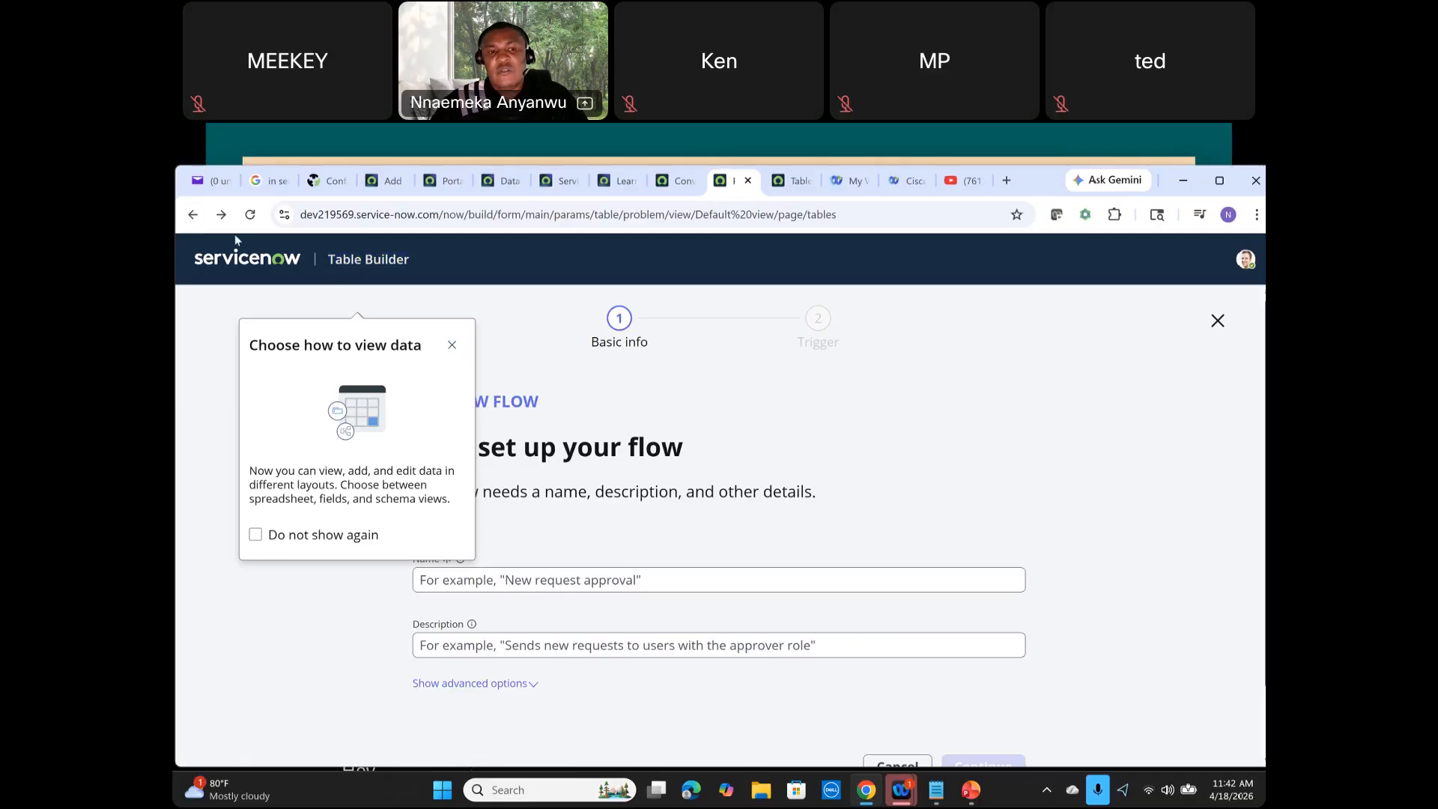
pyautogui.click(192, 215)
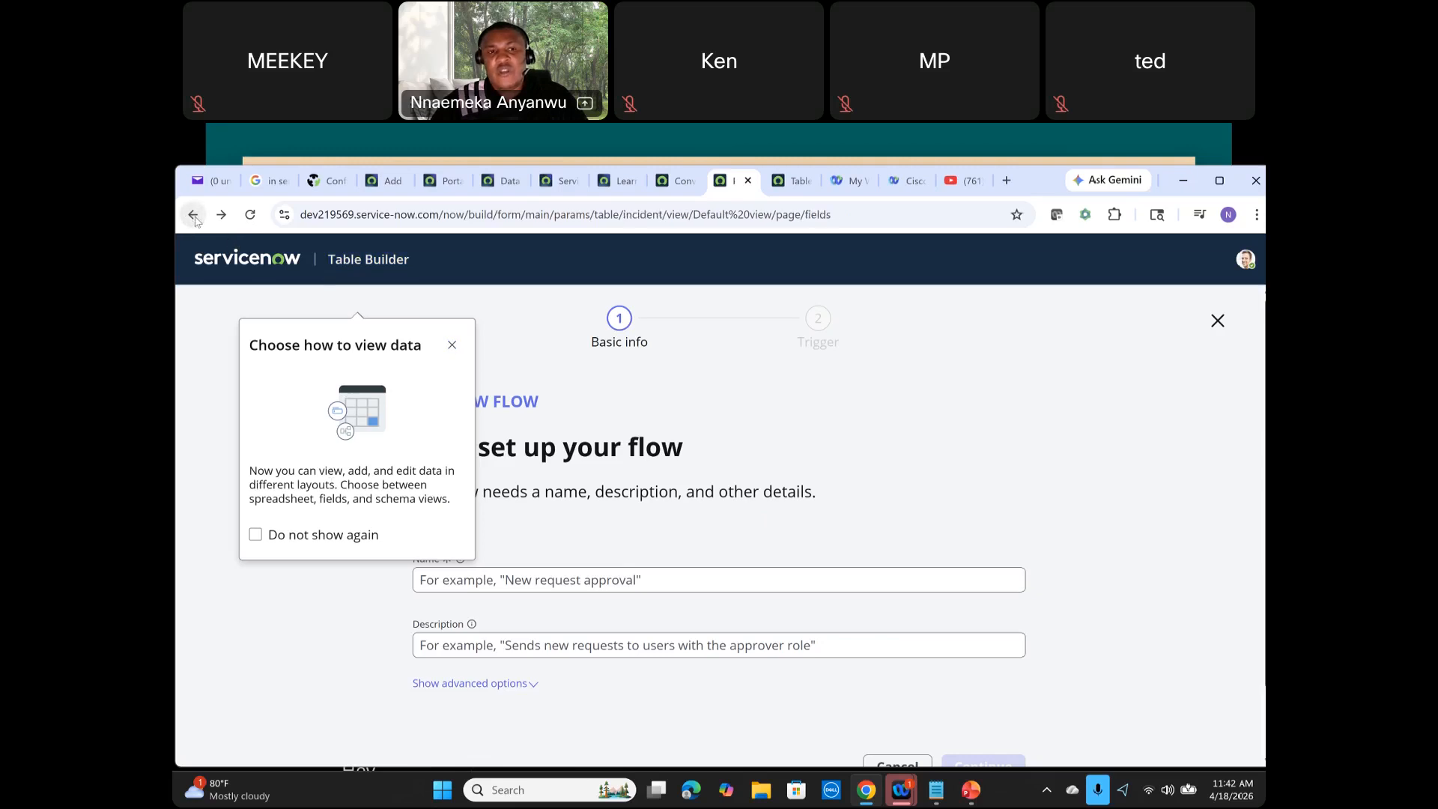
pyautogui.click(1218, 321)
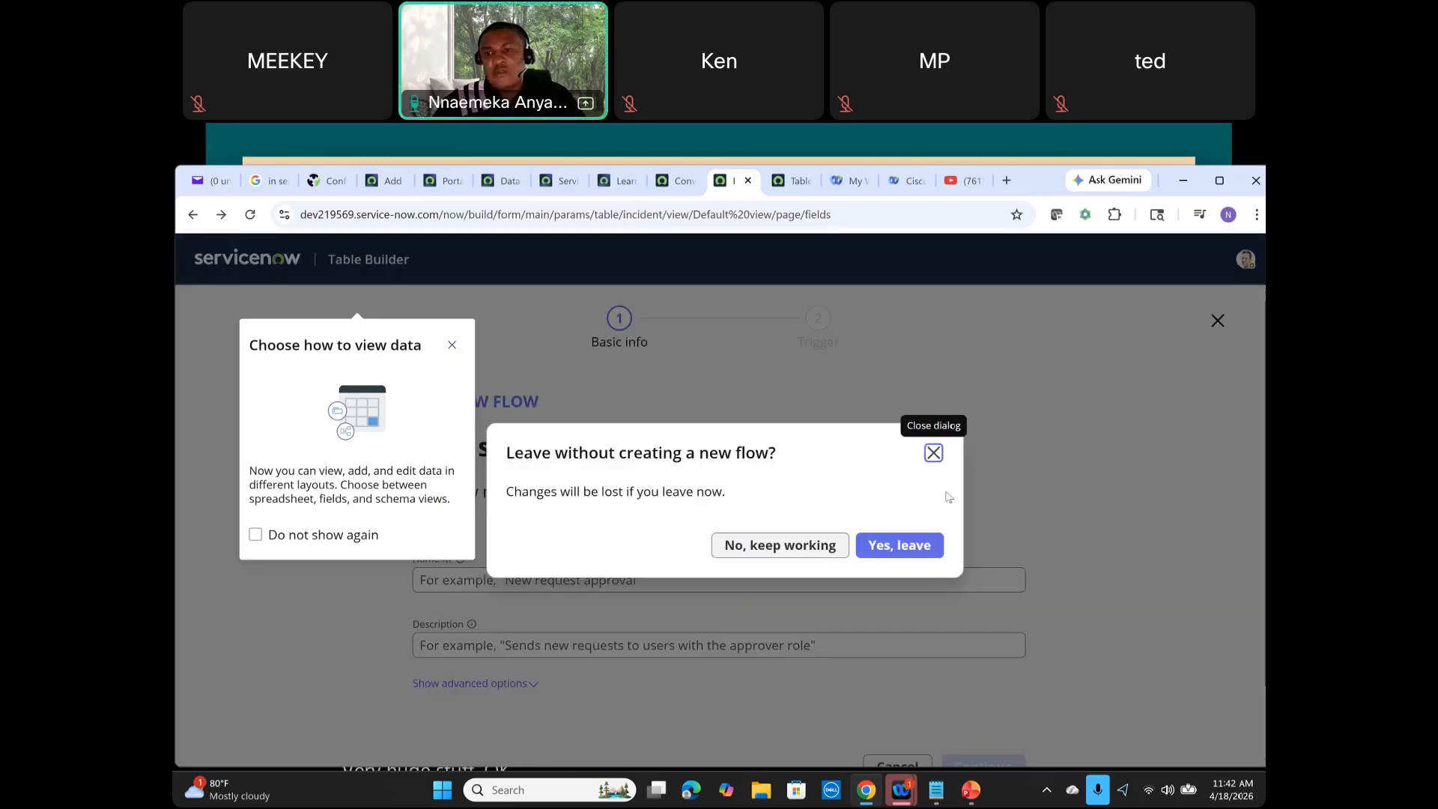
pyautogui.click(895, 548)
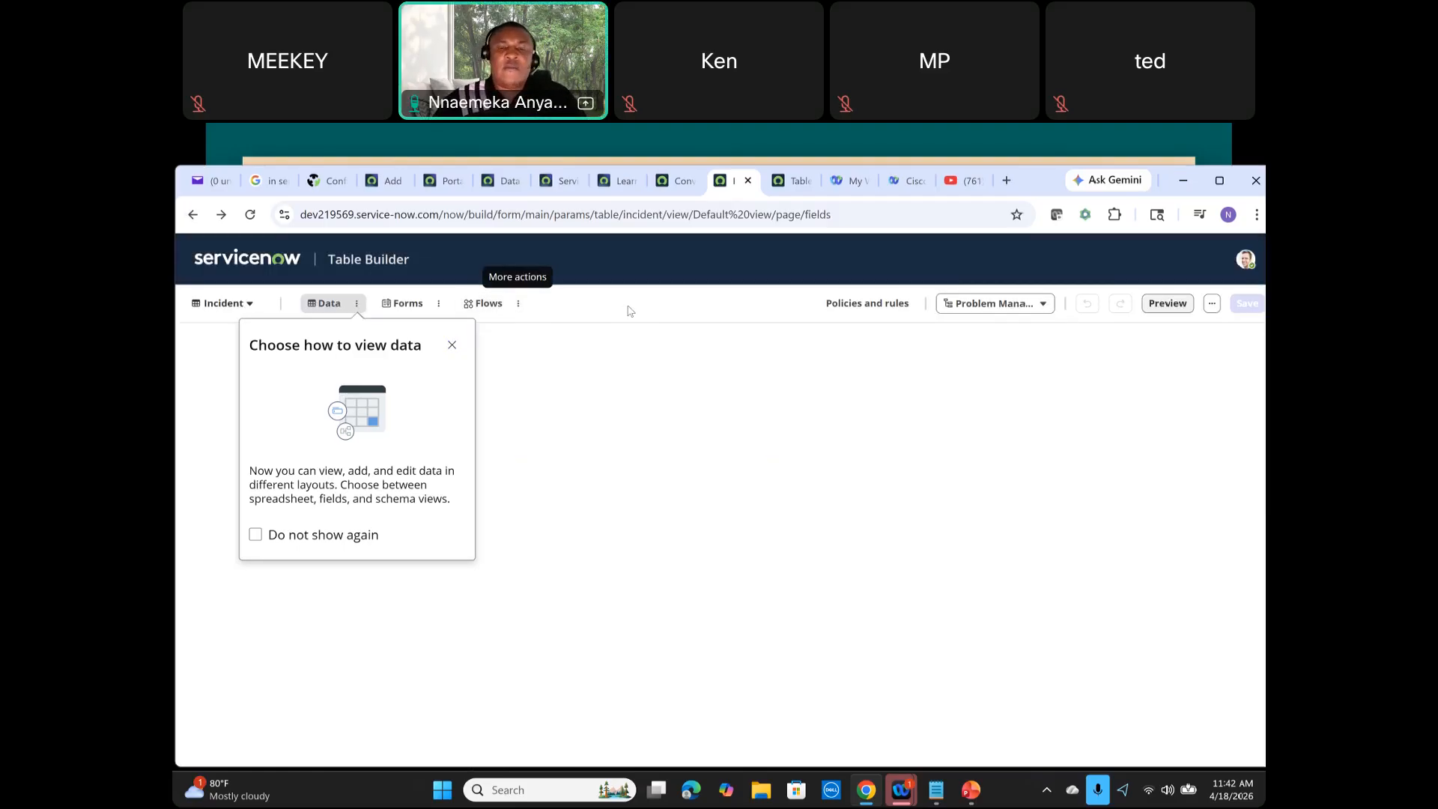
# Step: Open the Flows and Forms action menus and scroll through the list of Incident form views
pyautogui.click(518, 304)
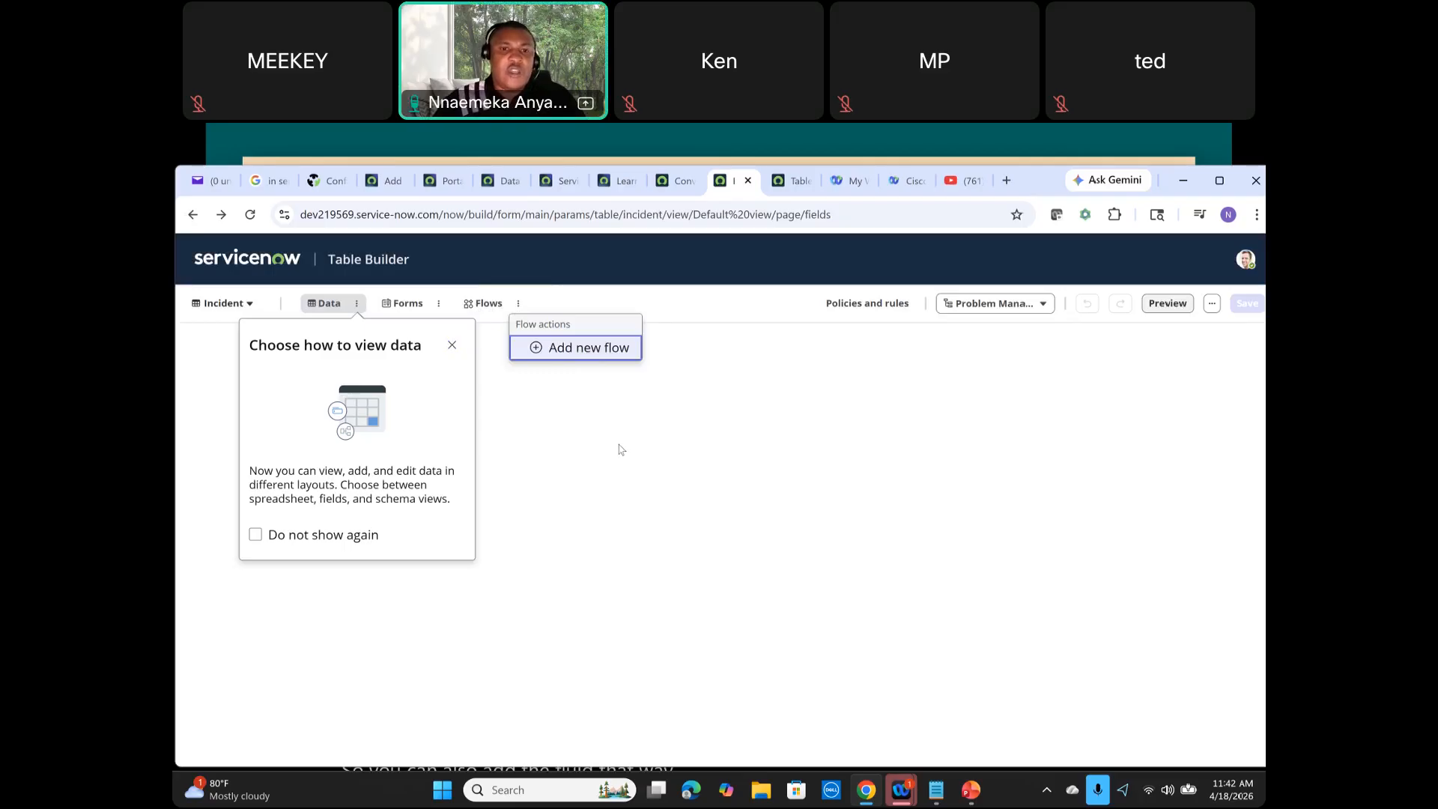
pyautogui.click(440, 305)
pyautogui.press('Up')
pyautogui.press('Up')
pyautogui.press('Up')
pyautogui.press('Up')
pyautogui.press('Up')
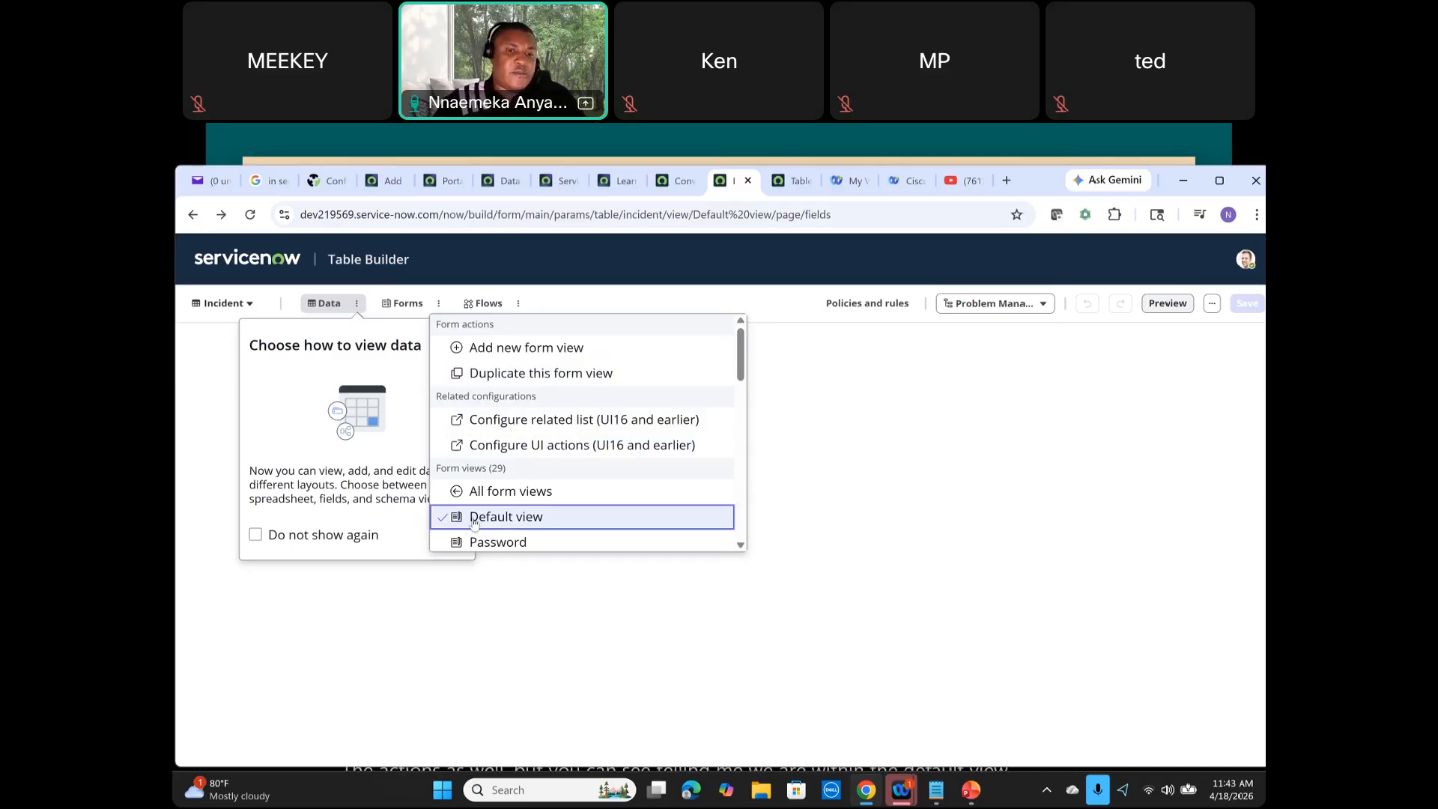
pyautogui.scroll(-1, 503, 464)
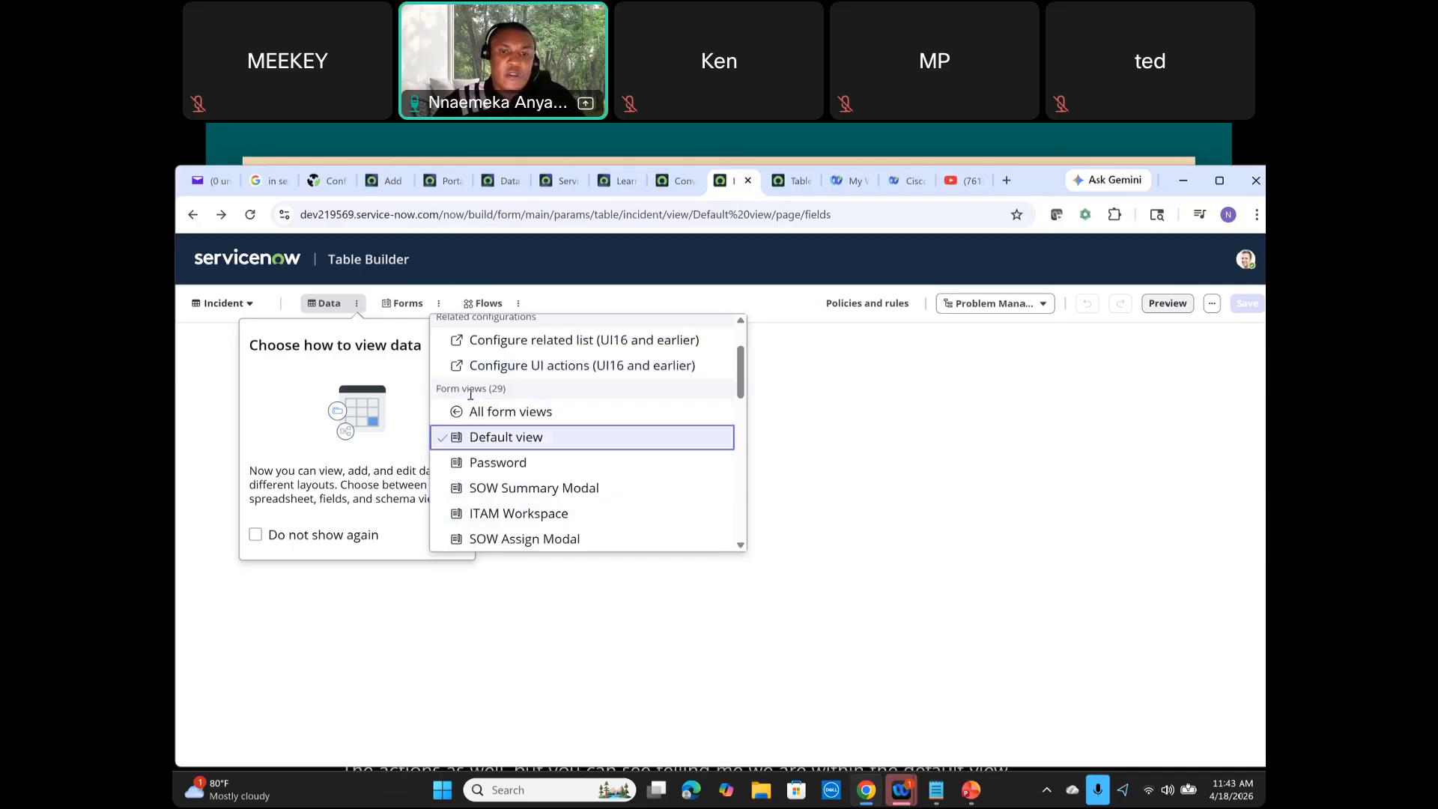
pyautogui.scroll(-5, 555, 426)
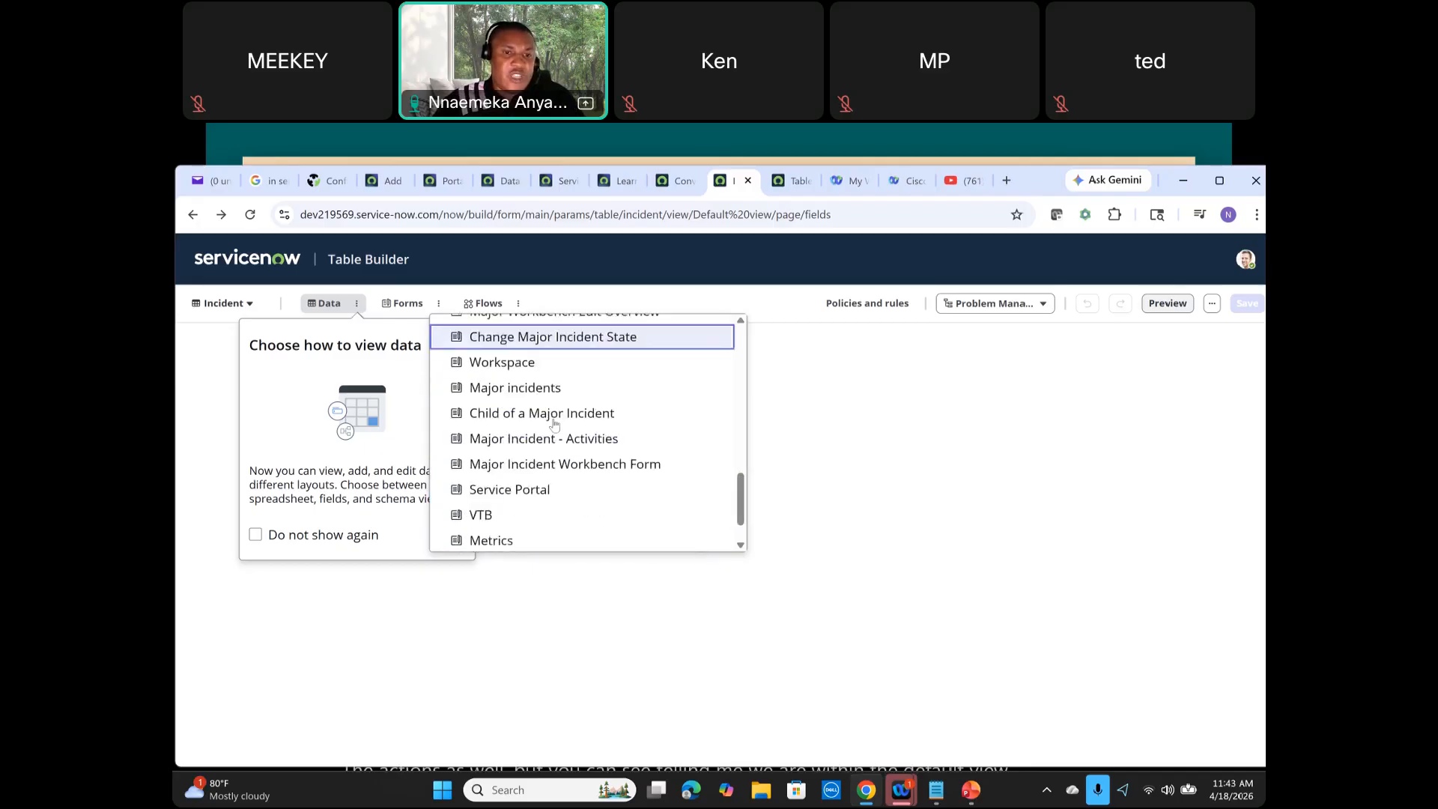
pyautogui.scroll(10, 555, 425)
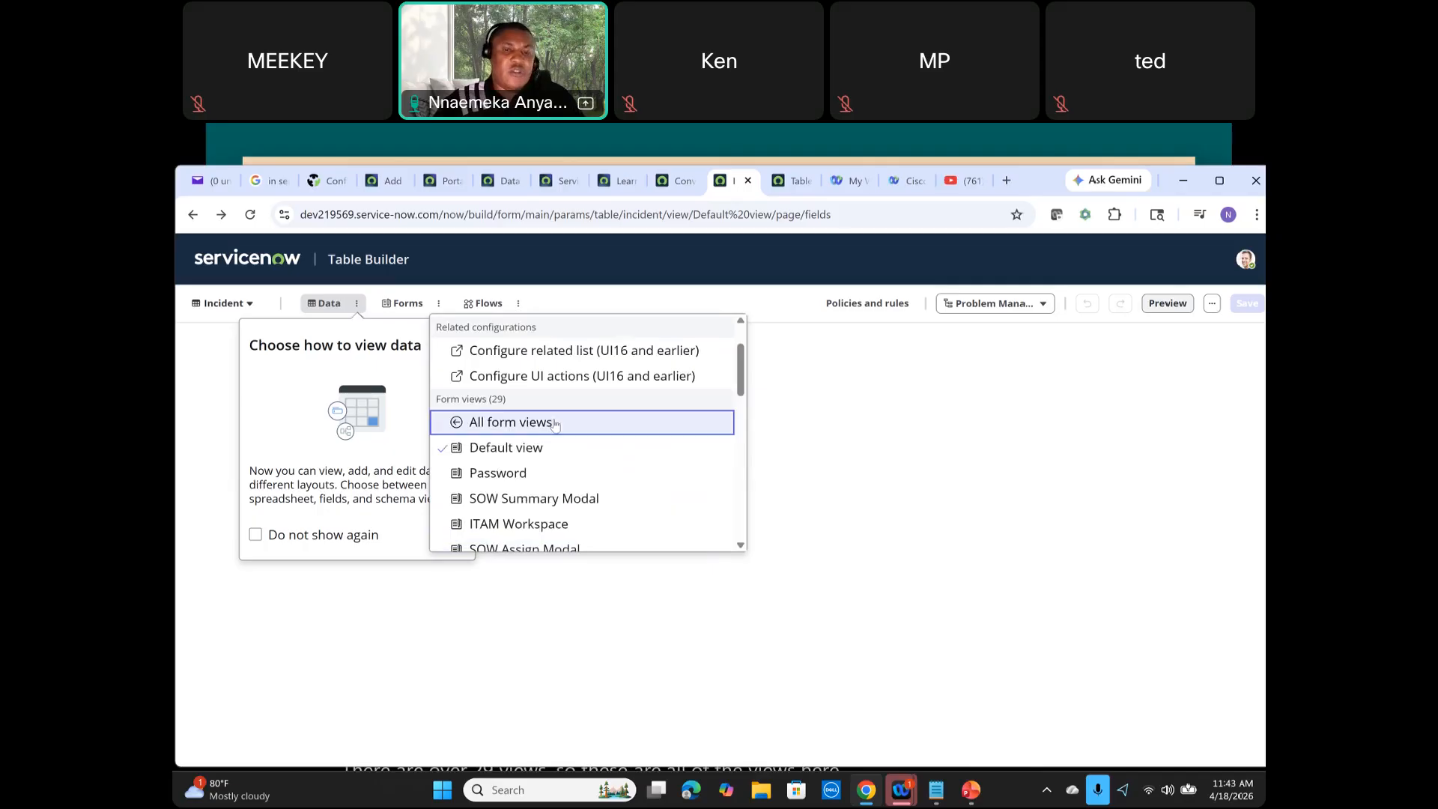
pyautogui.scroll(2, 555, 424)
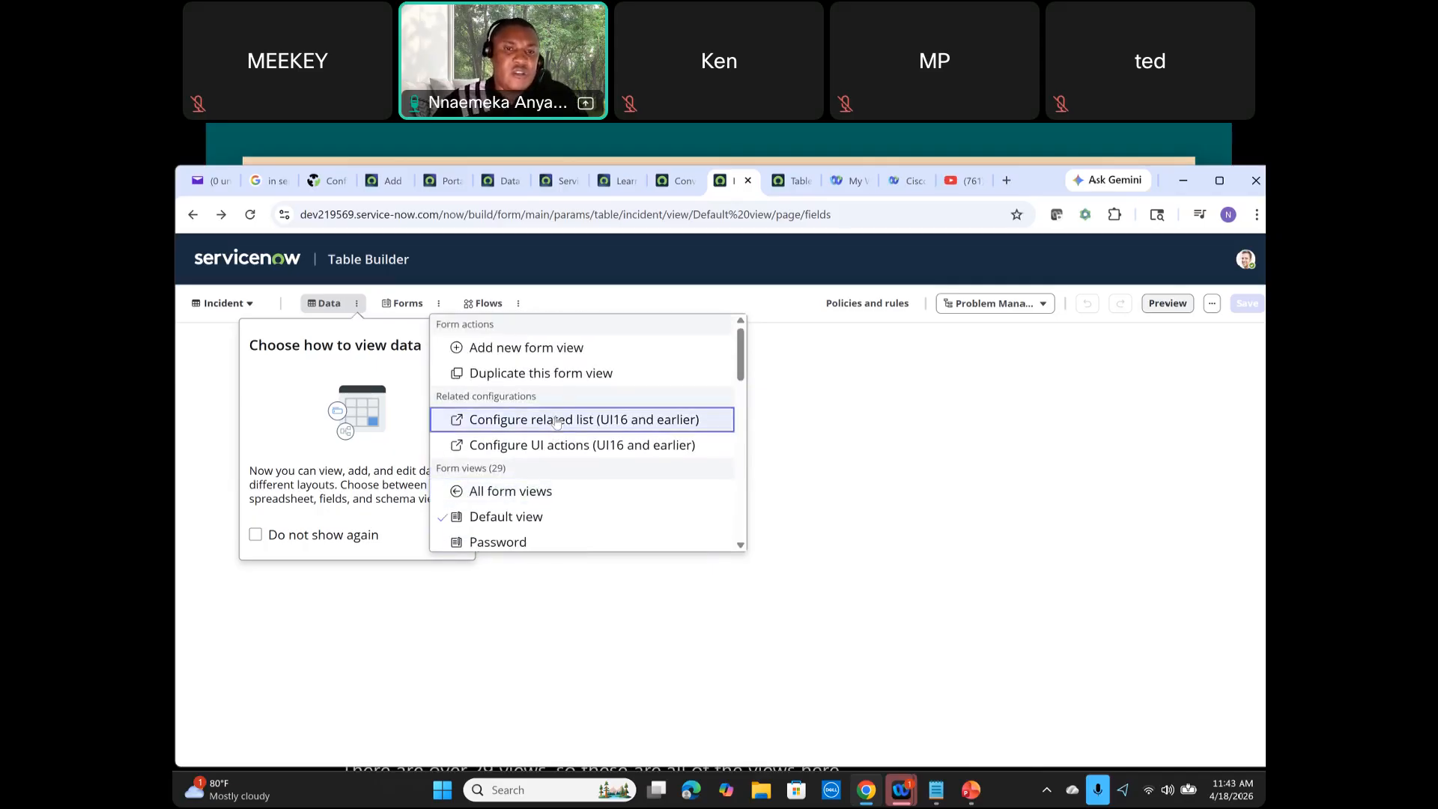
pyautogui.click(835, 448)
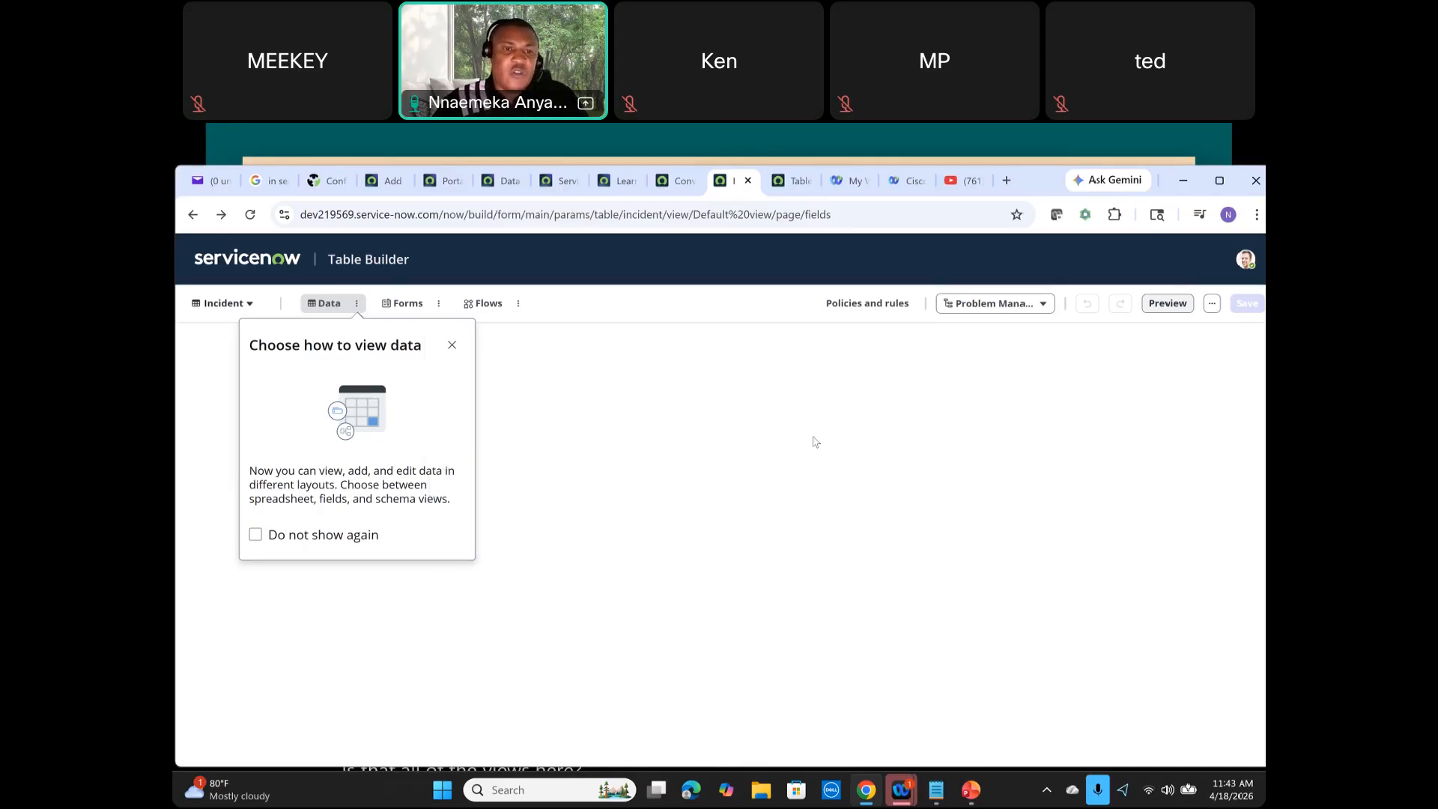
# Step: Dismiss the data-view tip and change the application scope to Global
pyautogui.click(451, 345)
pyautogui.click(319, 302)
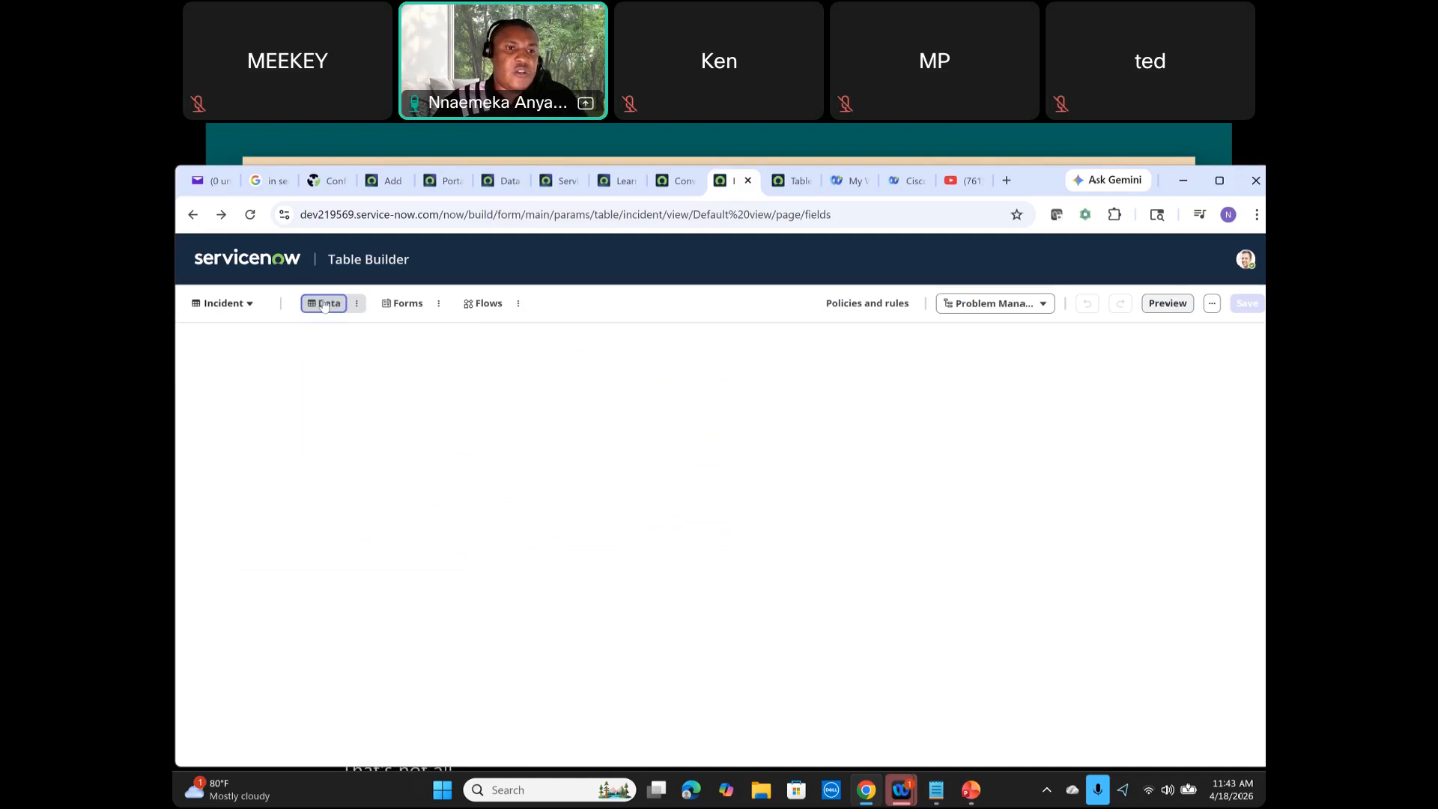
pyautogui.click(1037, 305)
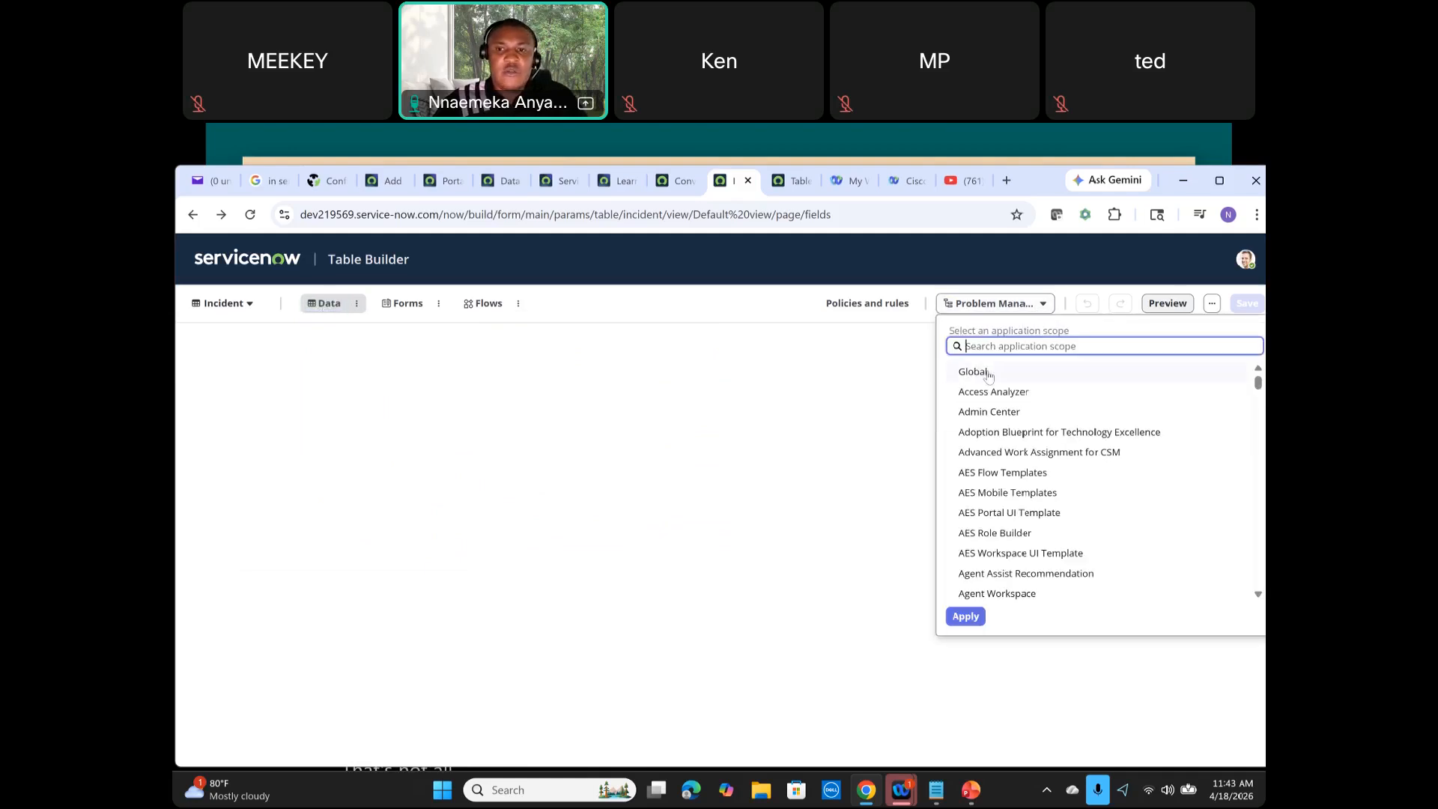
pyautogui.click(989, 373)
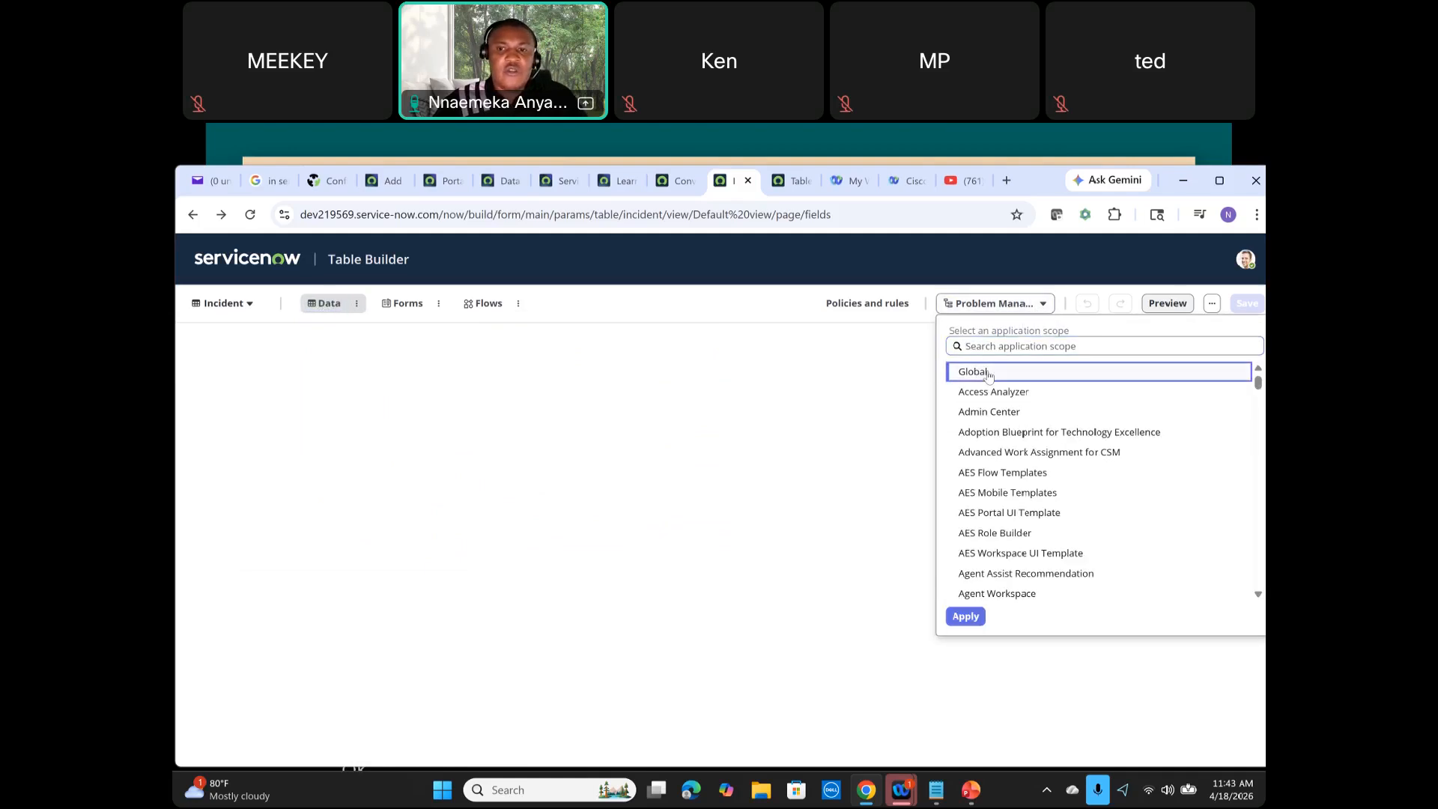
pyautogui.click(965, 616)
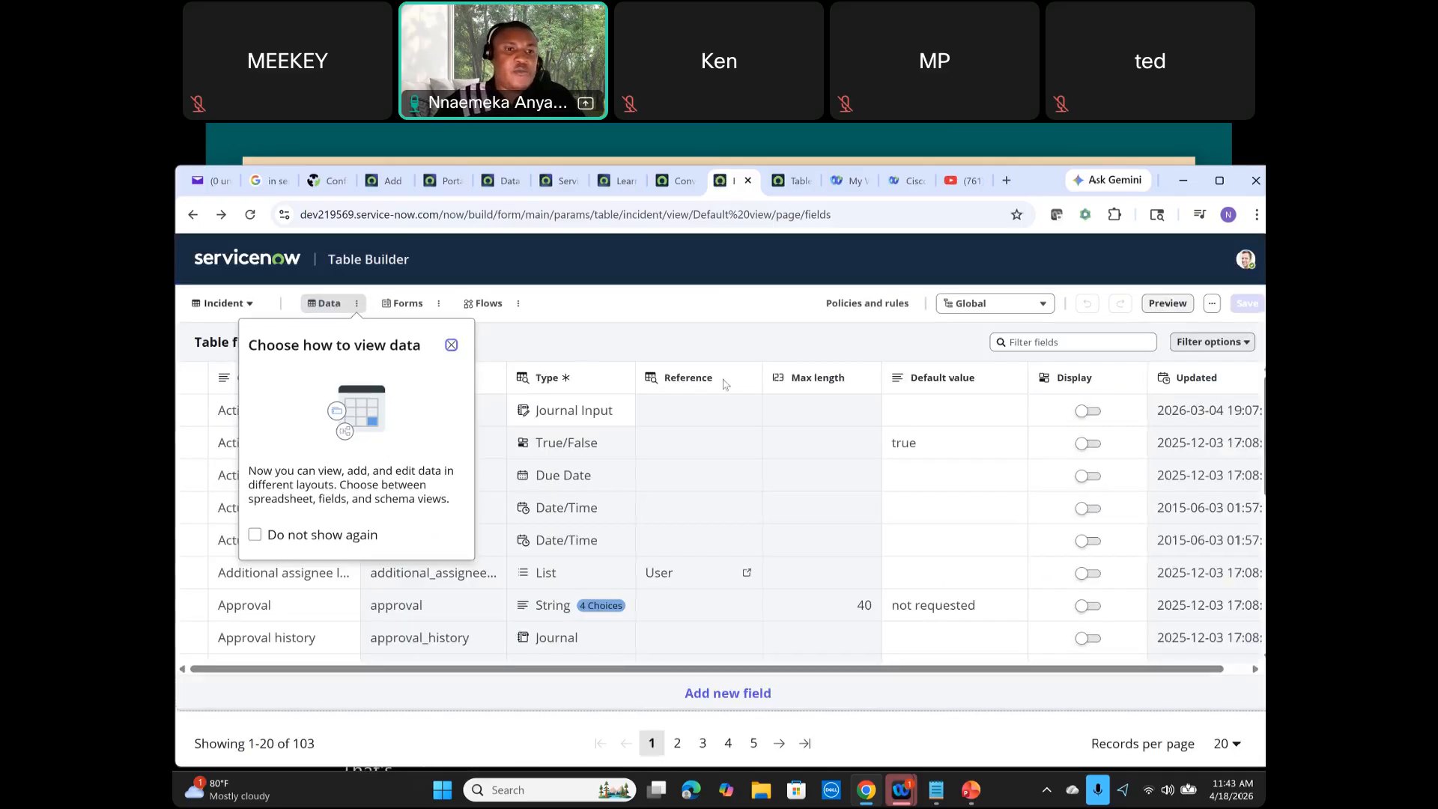
# Step: Open Policies and rules and browse UI Policies, Access control rules, Client Scripts, Business Rules and Workspace view rules
pyautogui.click(873, 311)
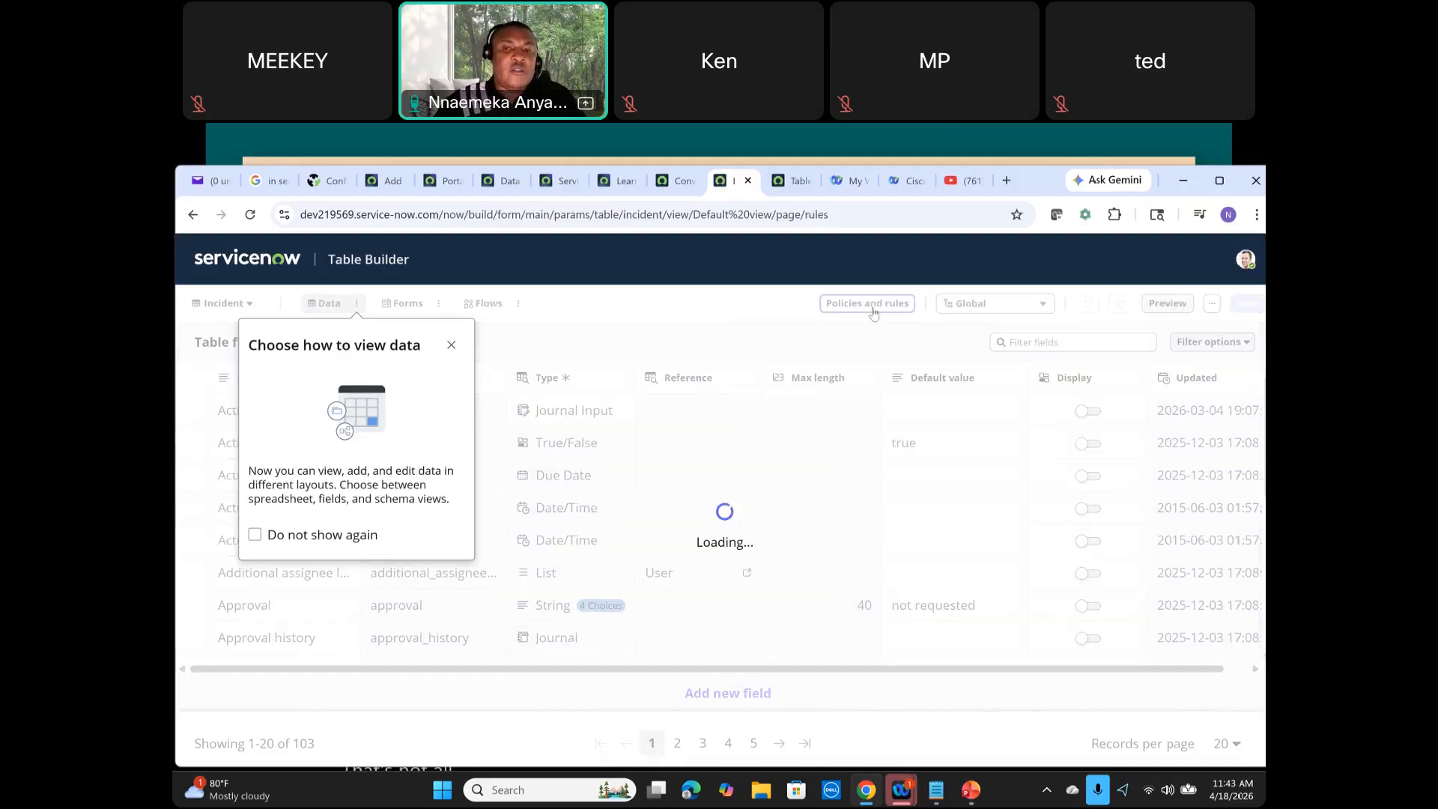
pyautogui.click(451, 345)
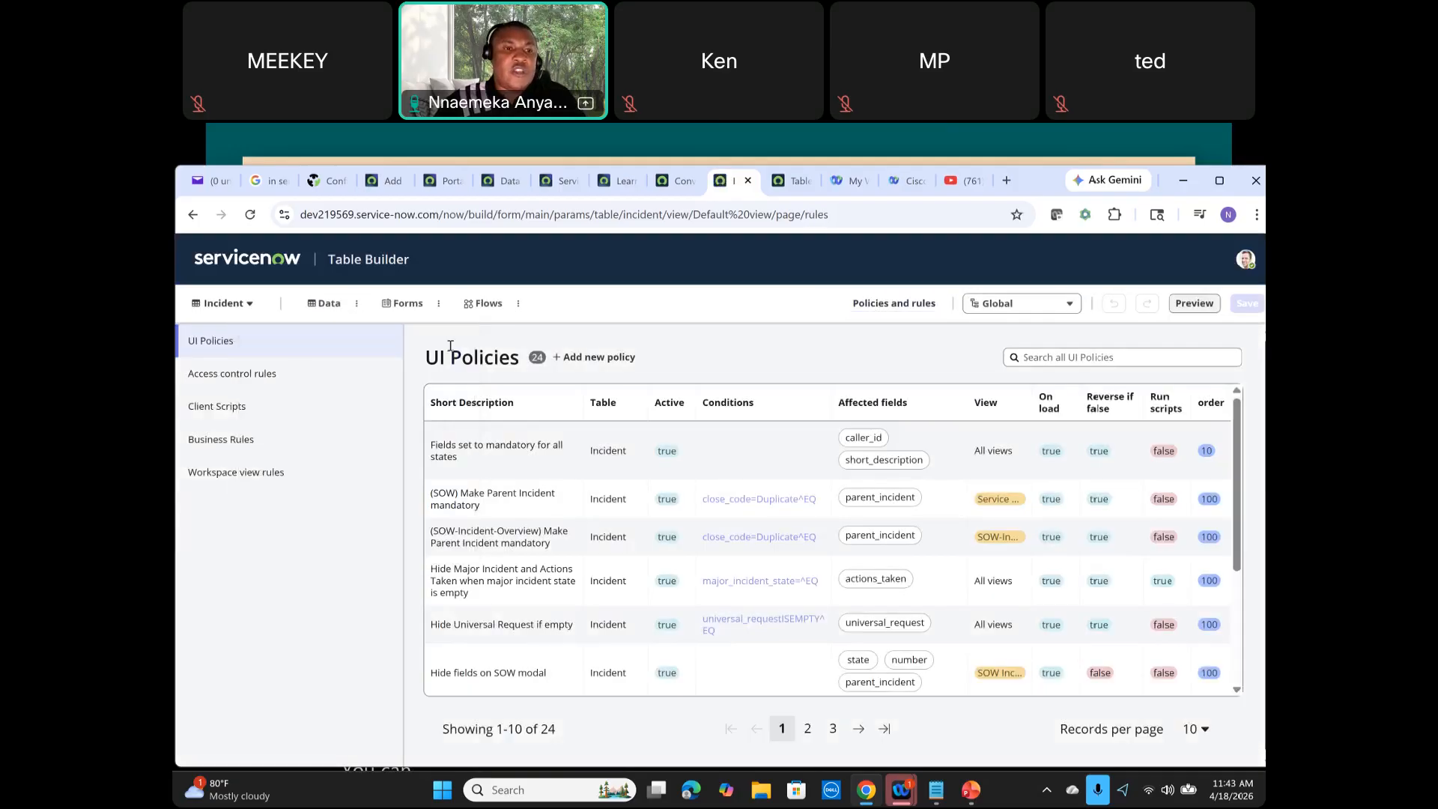
pyautogui.click(243, 373)
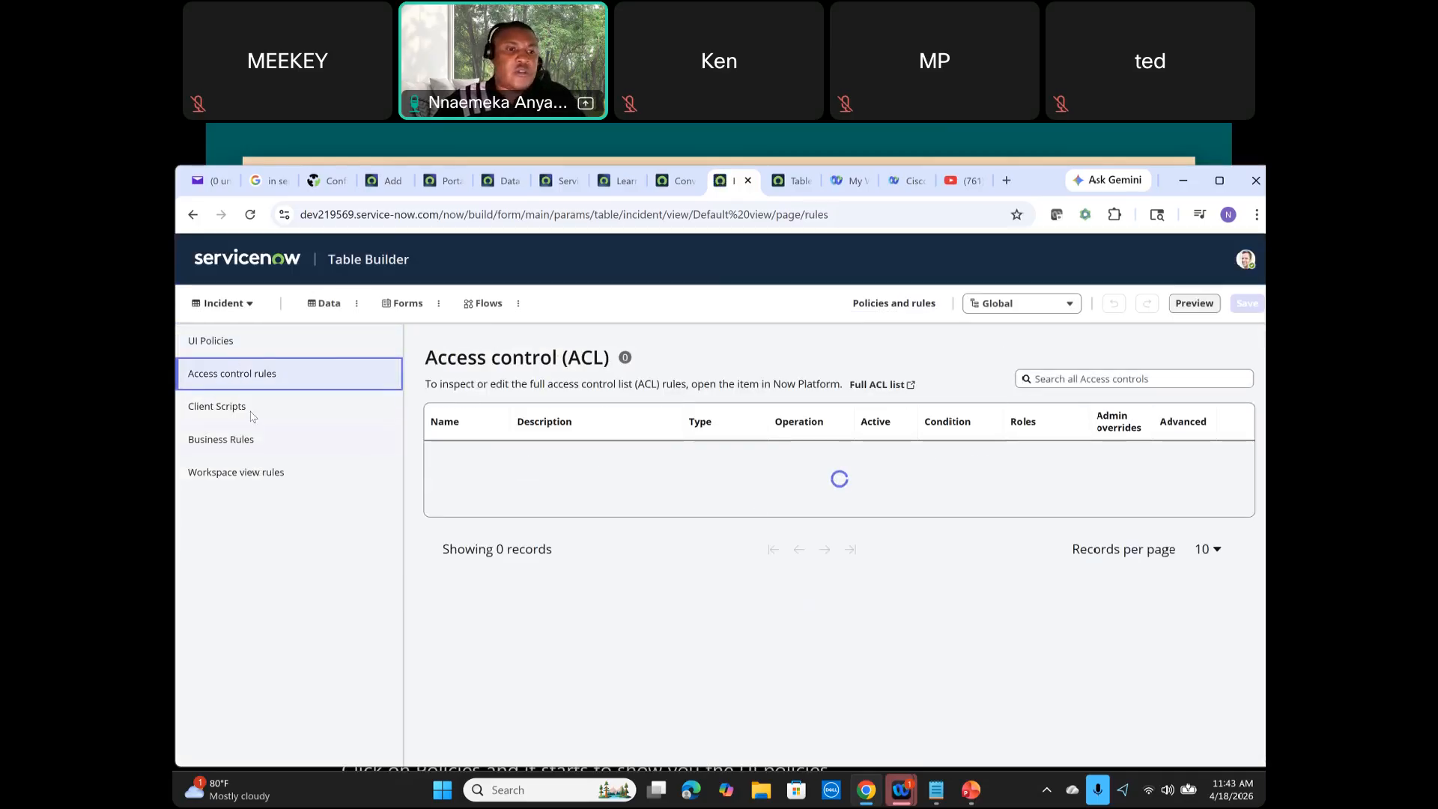
pyautogui.click(240, 408)
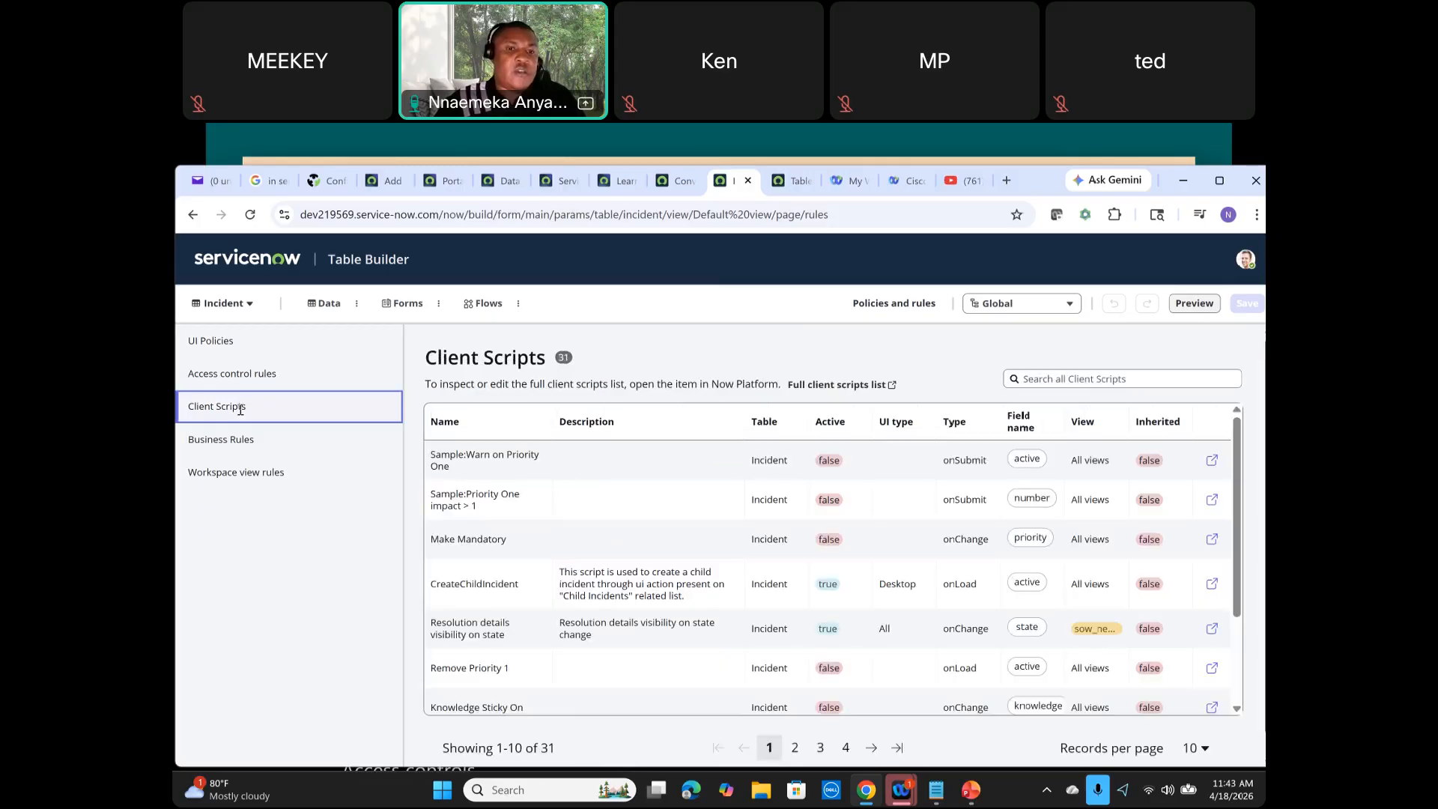
pyautogui.click(245, 444)
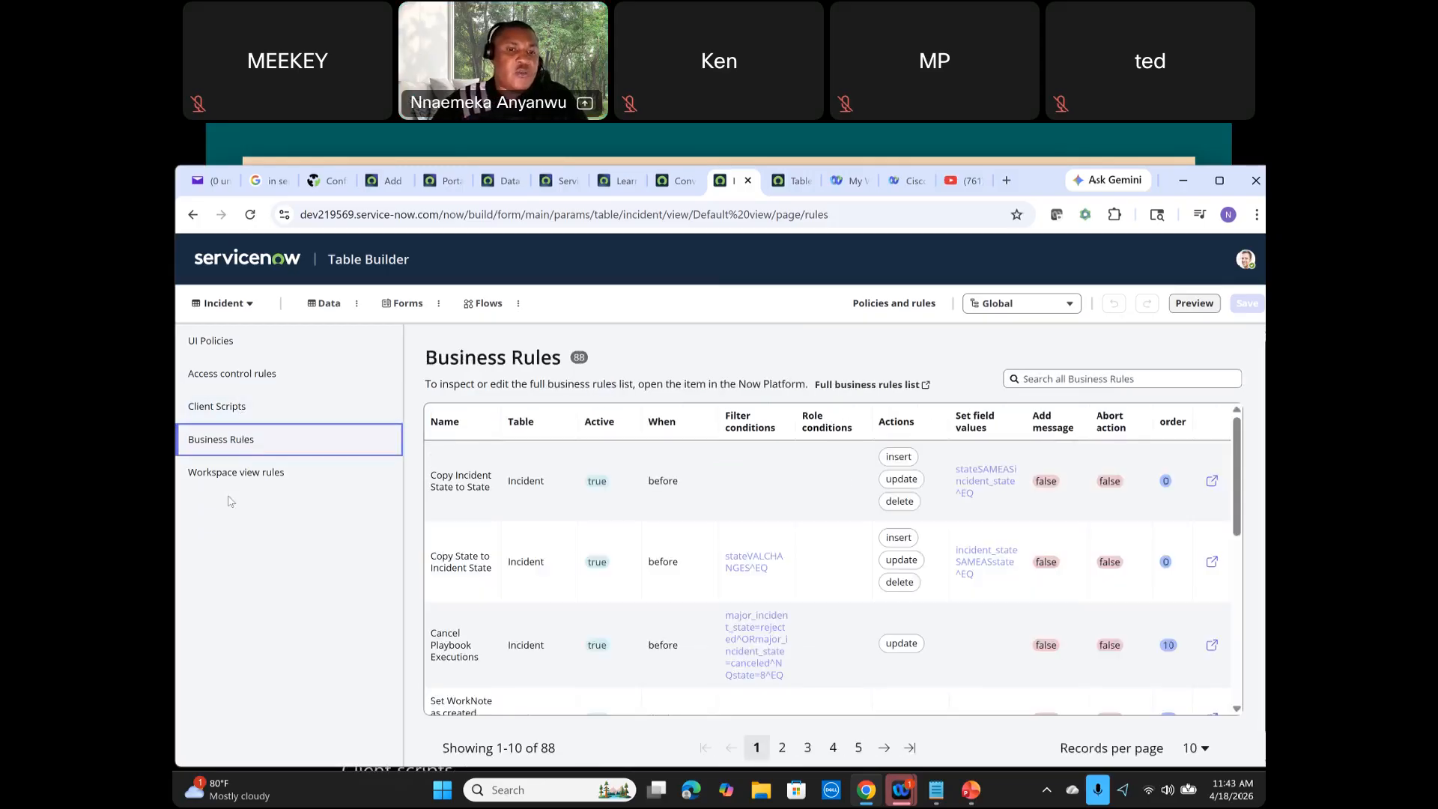
pyautogui.click(267, 474)
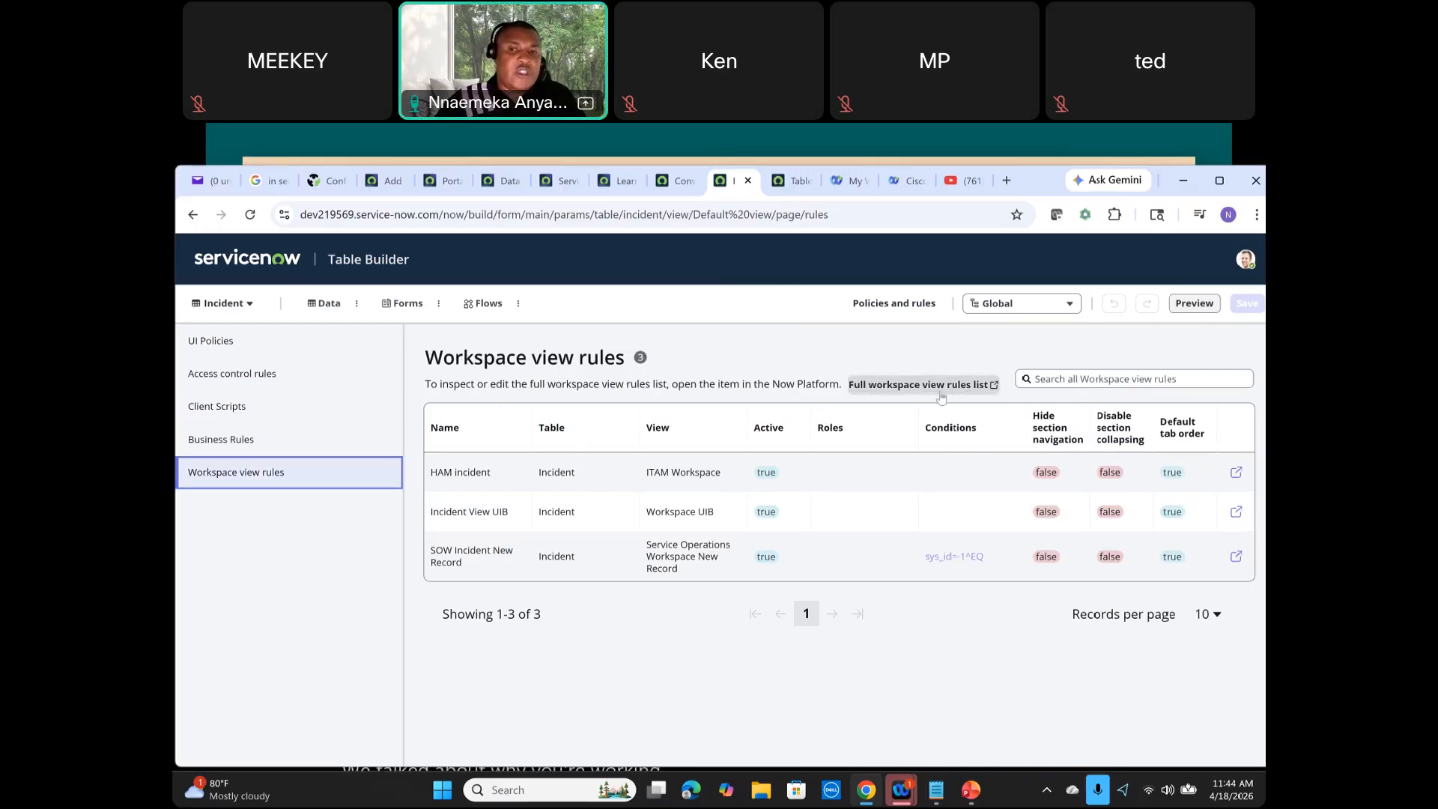
# Step: Open the full workspace view rules list in a new tab, then close it and return to Table Builder
pyautogui.moveTo(879, 389); pyautogui.dragTo(994, 387)
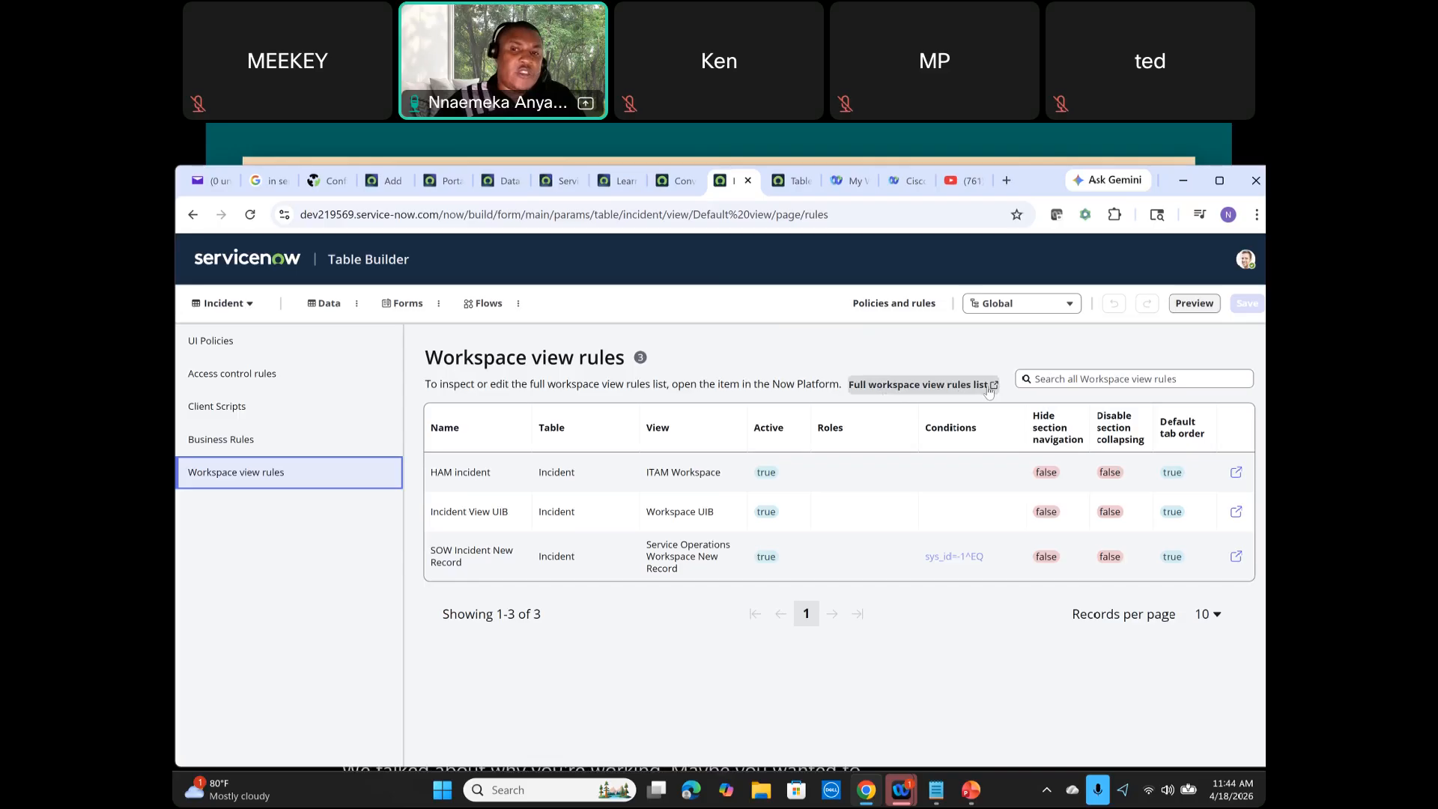
pyautogui.click(993, 387)
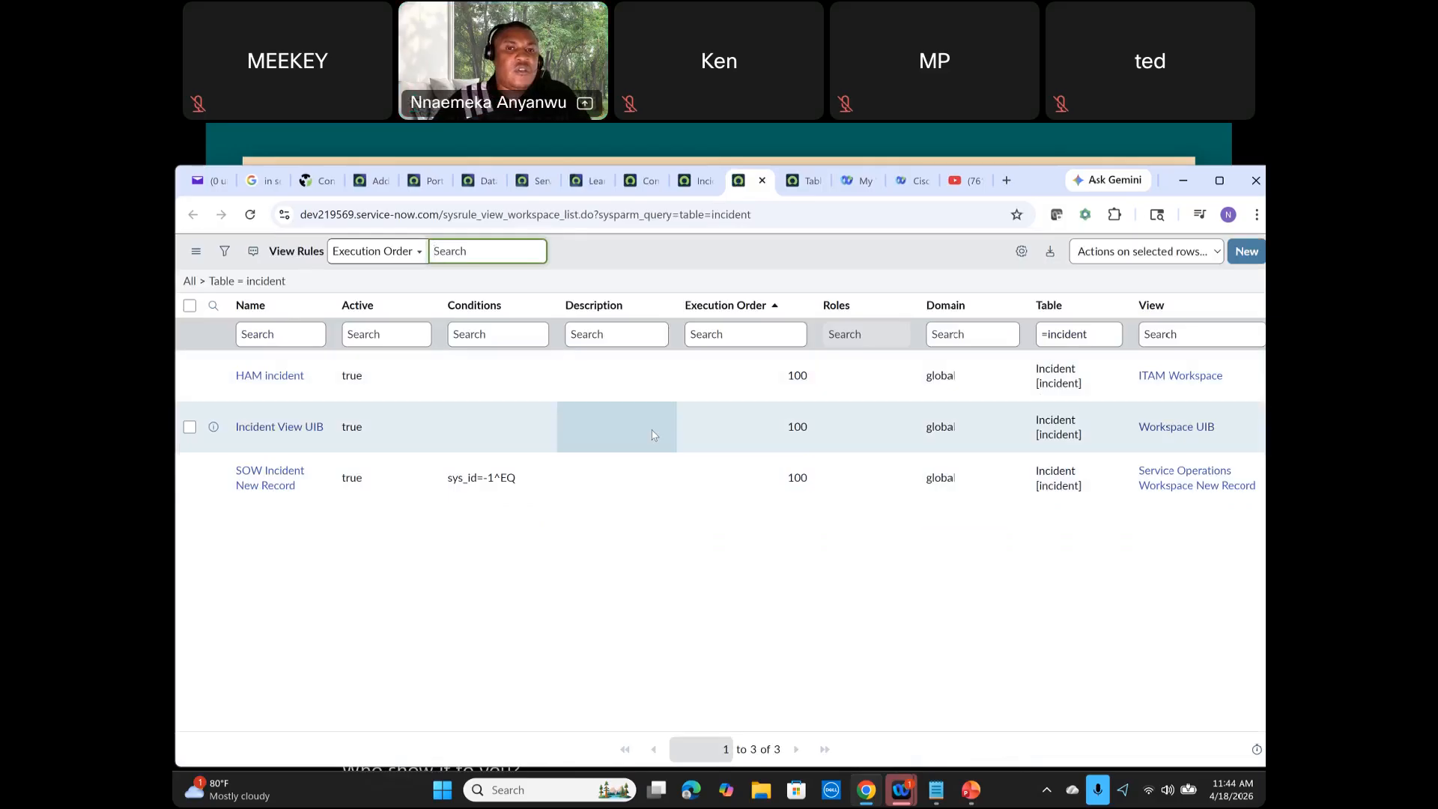
pyautogui.click(763, 184)
pyautogui.click(665, 189)
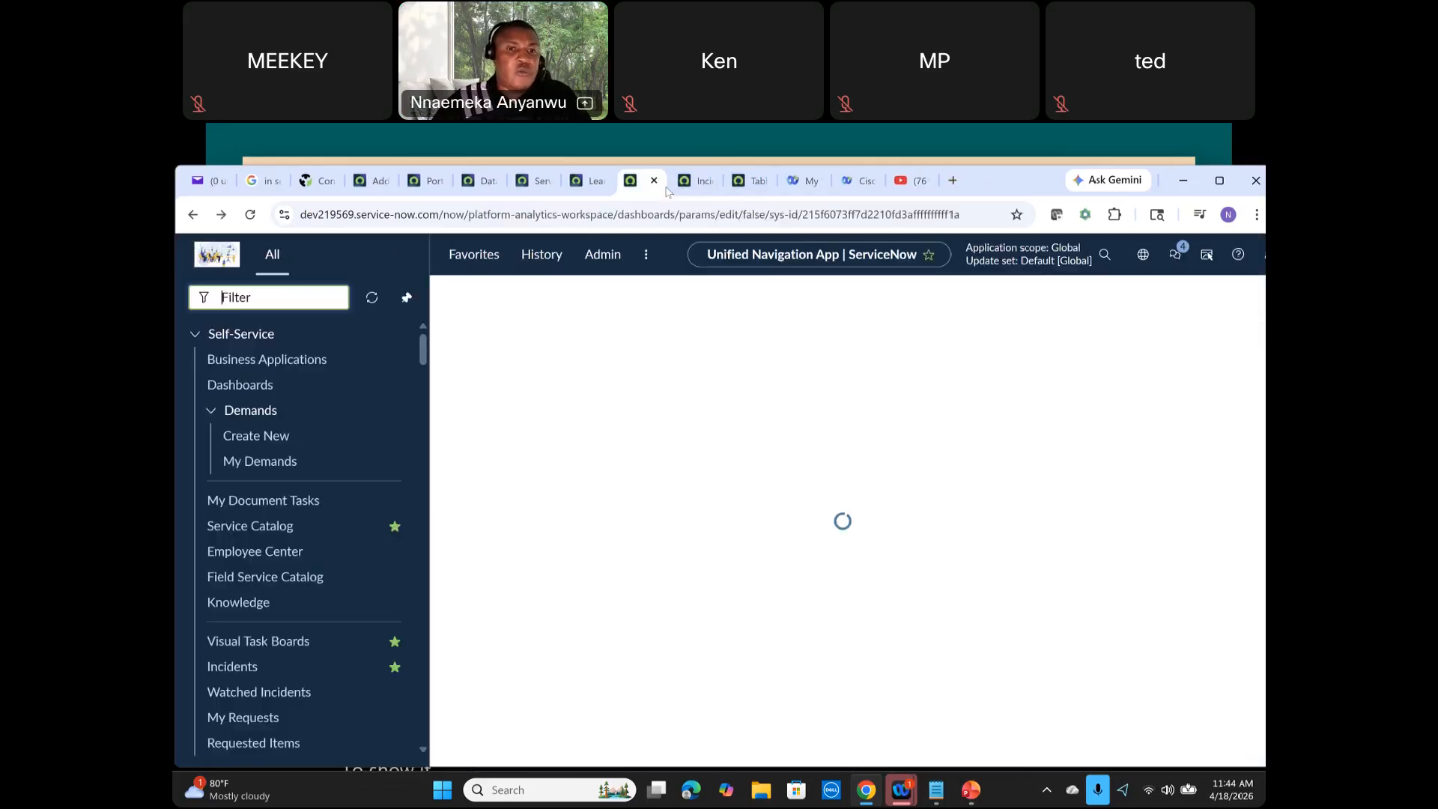
pyautogui.click(696, 182)
# Step: Switch back and forth between the Incident table's Data and Forms views
pyautogui.click(323, 308)
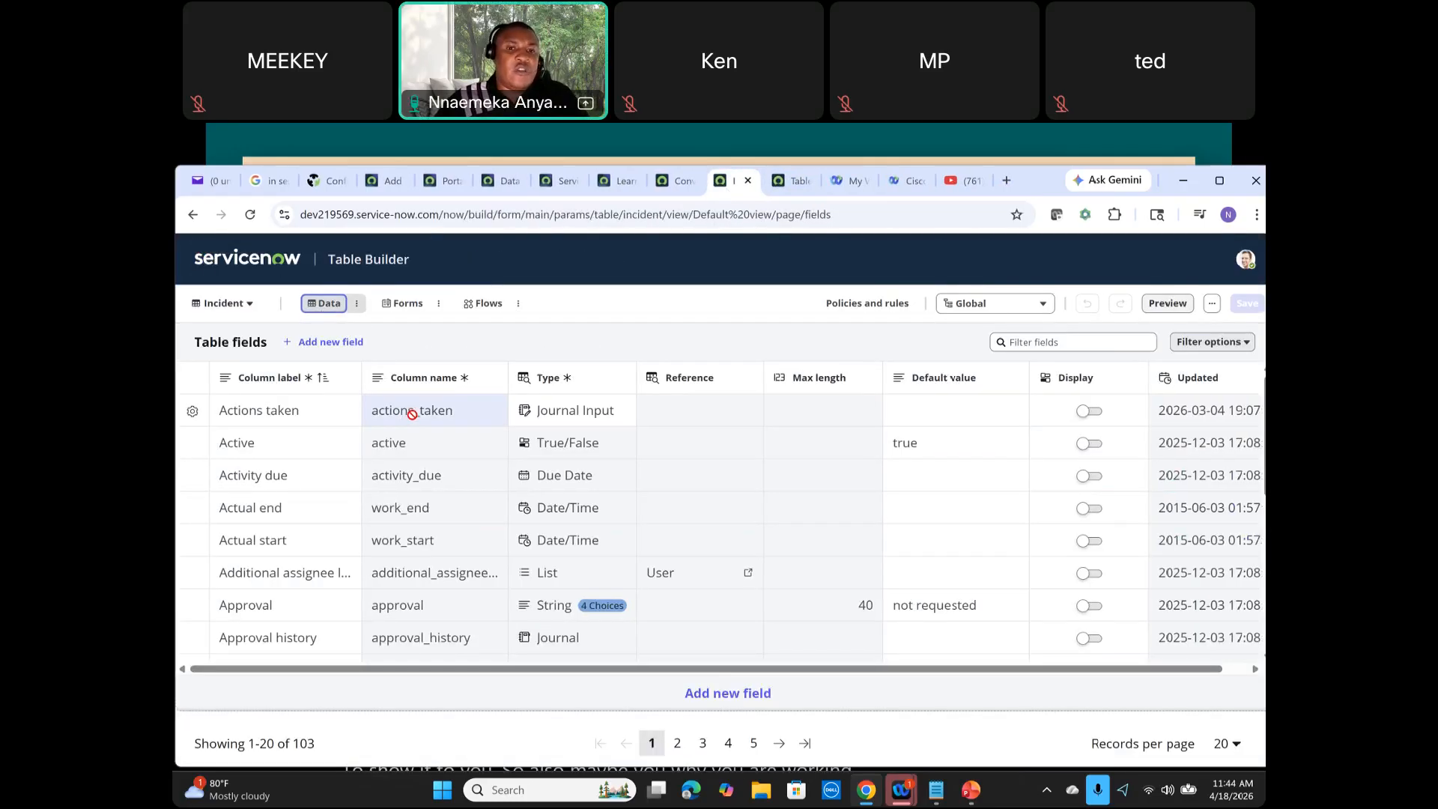
pyautogui.click(419, 313)
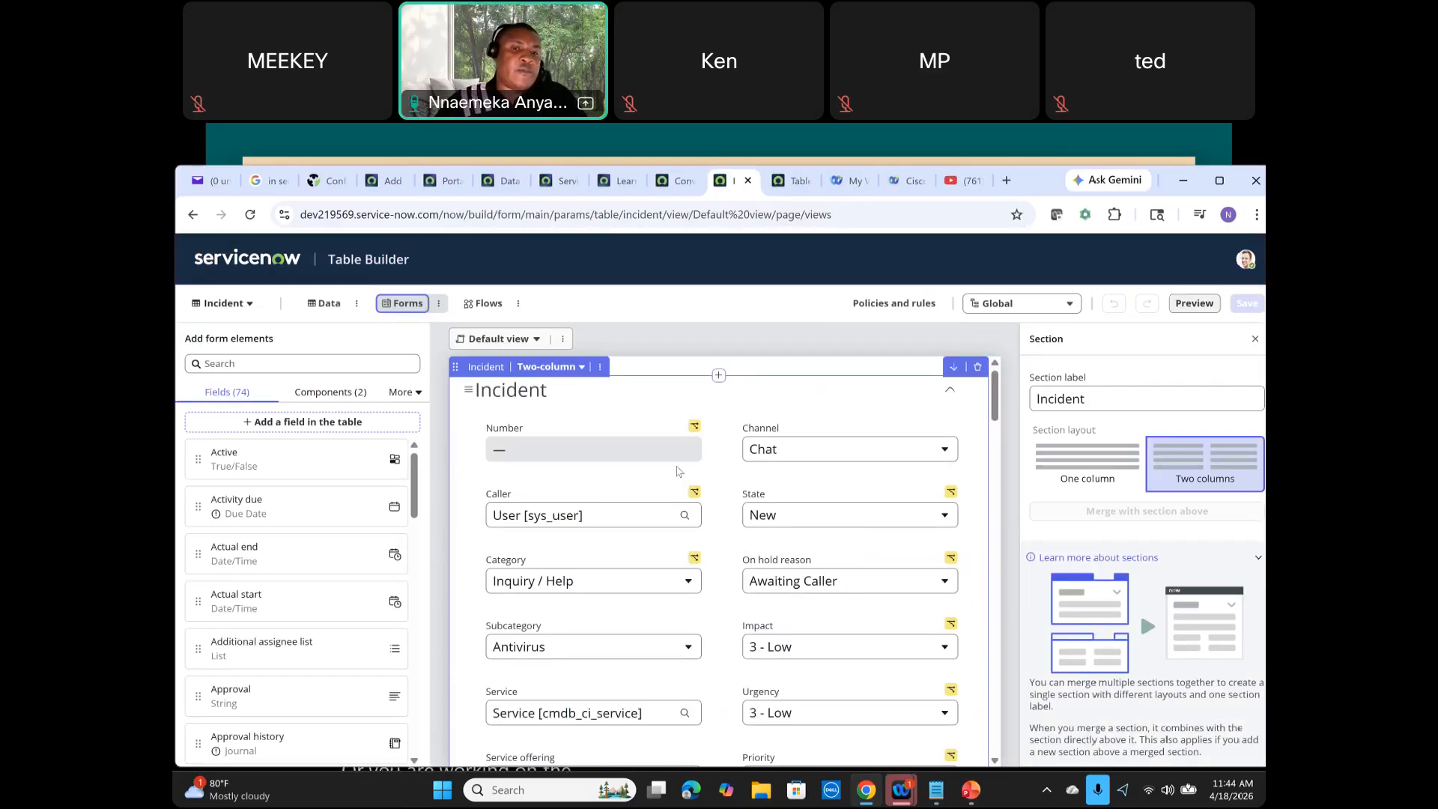
pyautogui.click(319, 304)
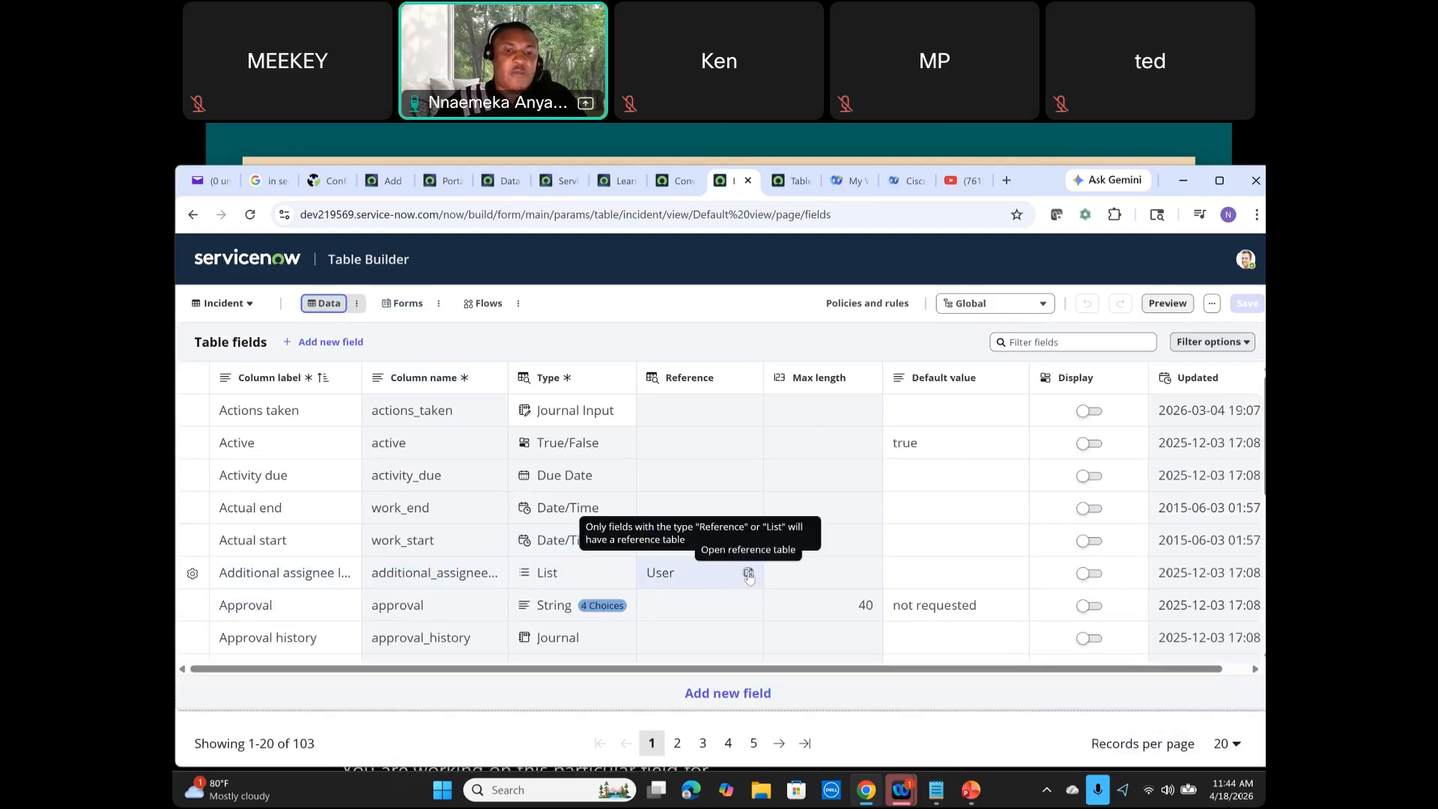
pyautogui.click(405, 309)
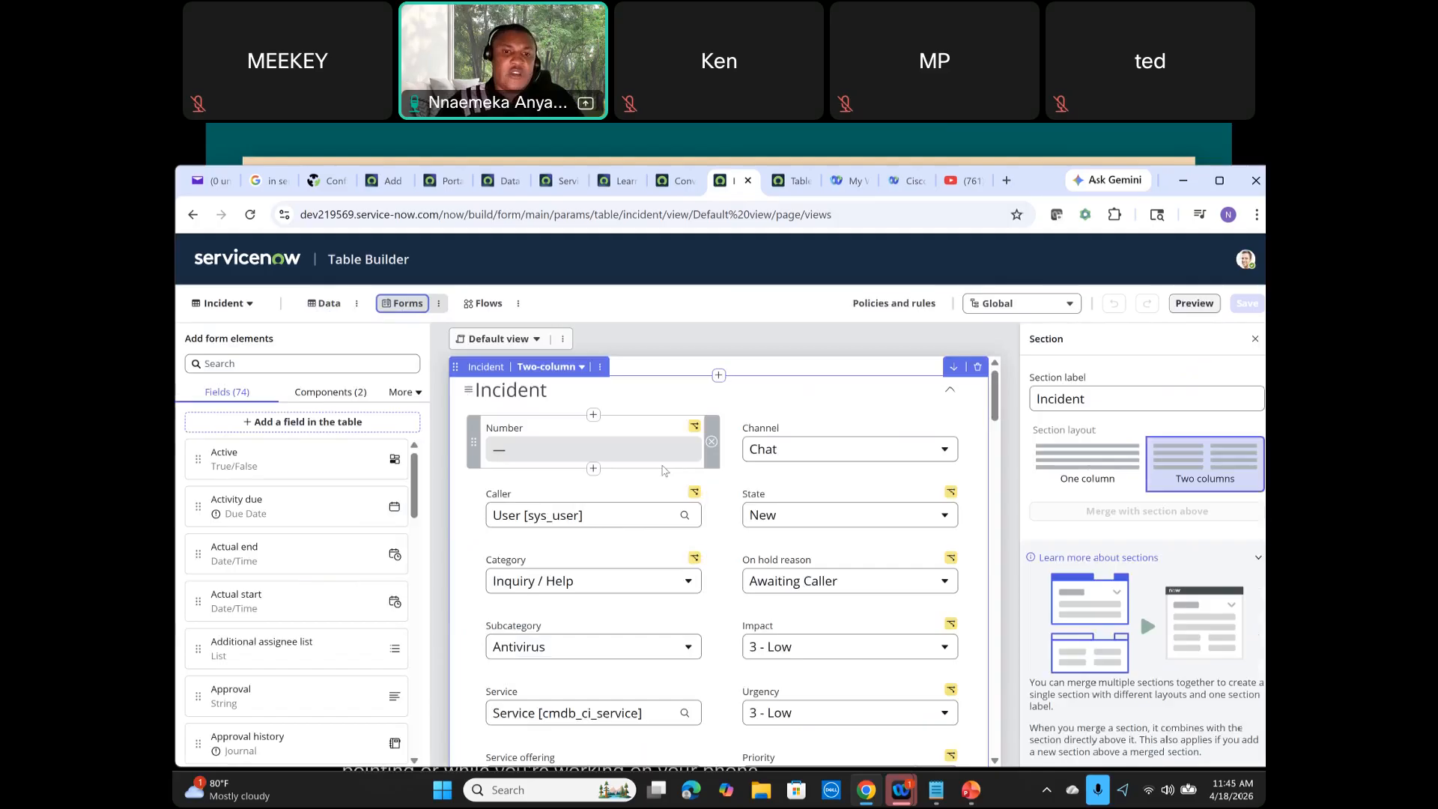
# Step: Select the Assignment group field on the Default view form and review its properties panel
pyautogui.scroll(-1, 809, 605)
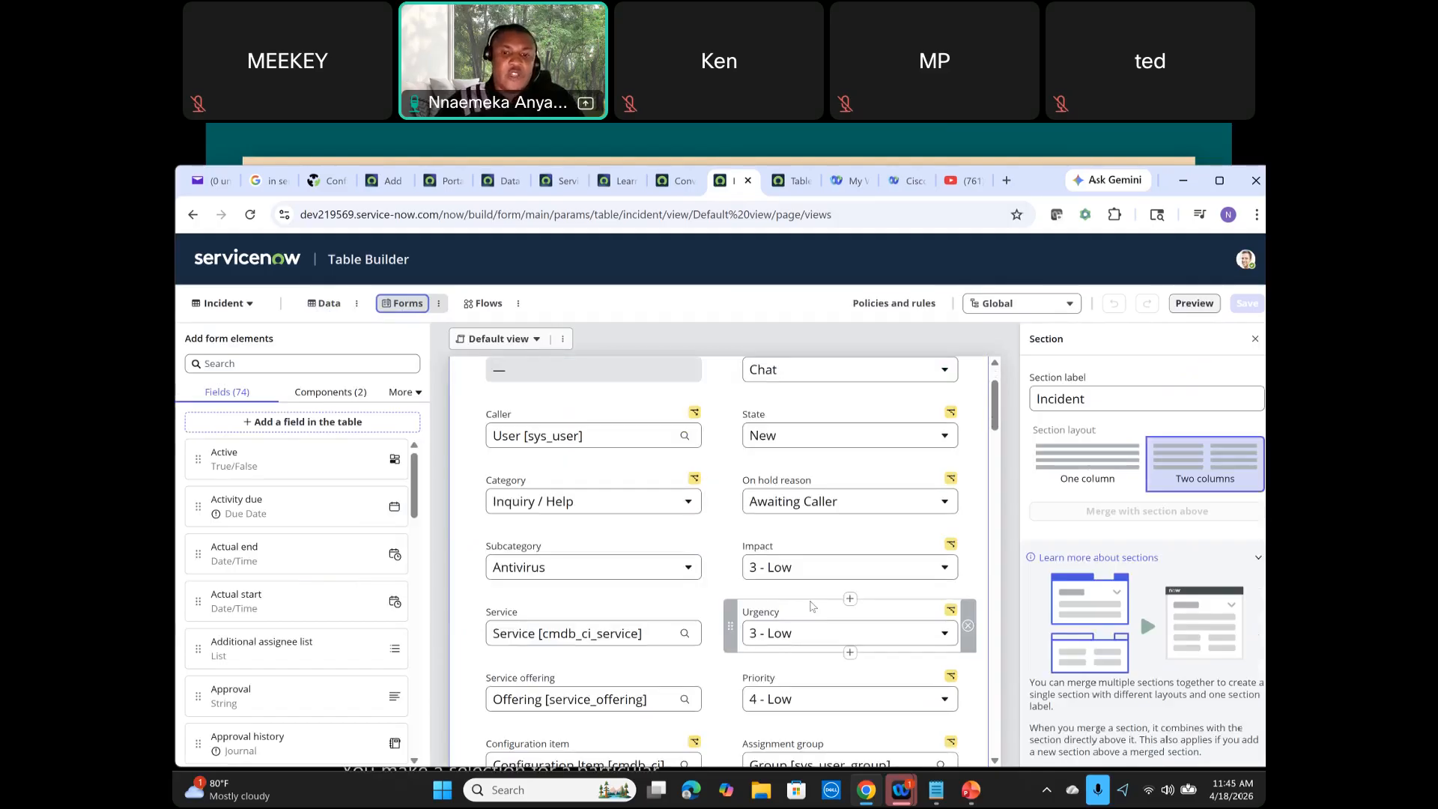
pyautogui.scroll(-2, 811, 605)
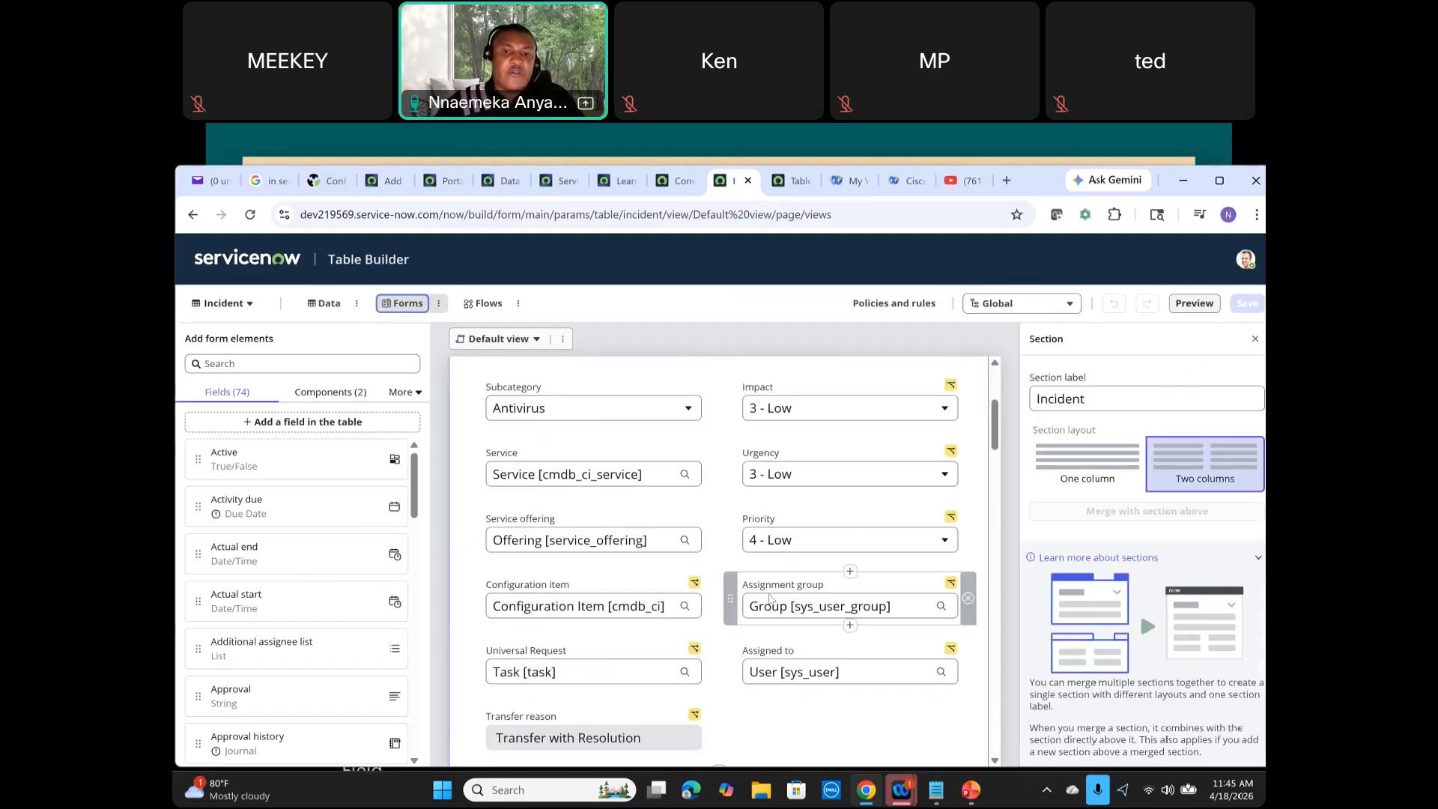
pyautogui.click(770, 597)
pyautogui.scroll(1, 702, 564)
pyautogui.scroll(2, 702, 564)
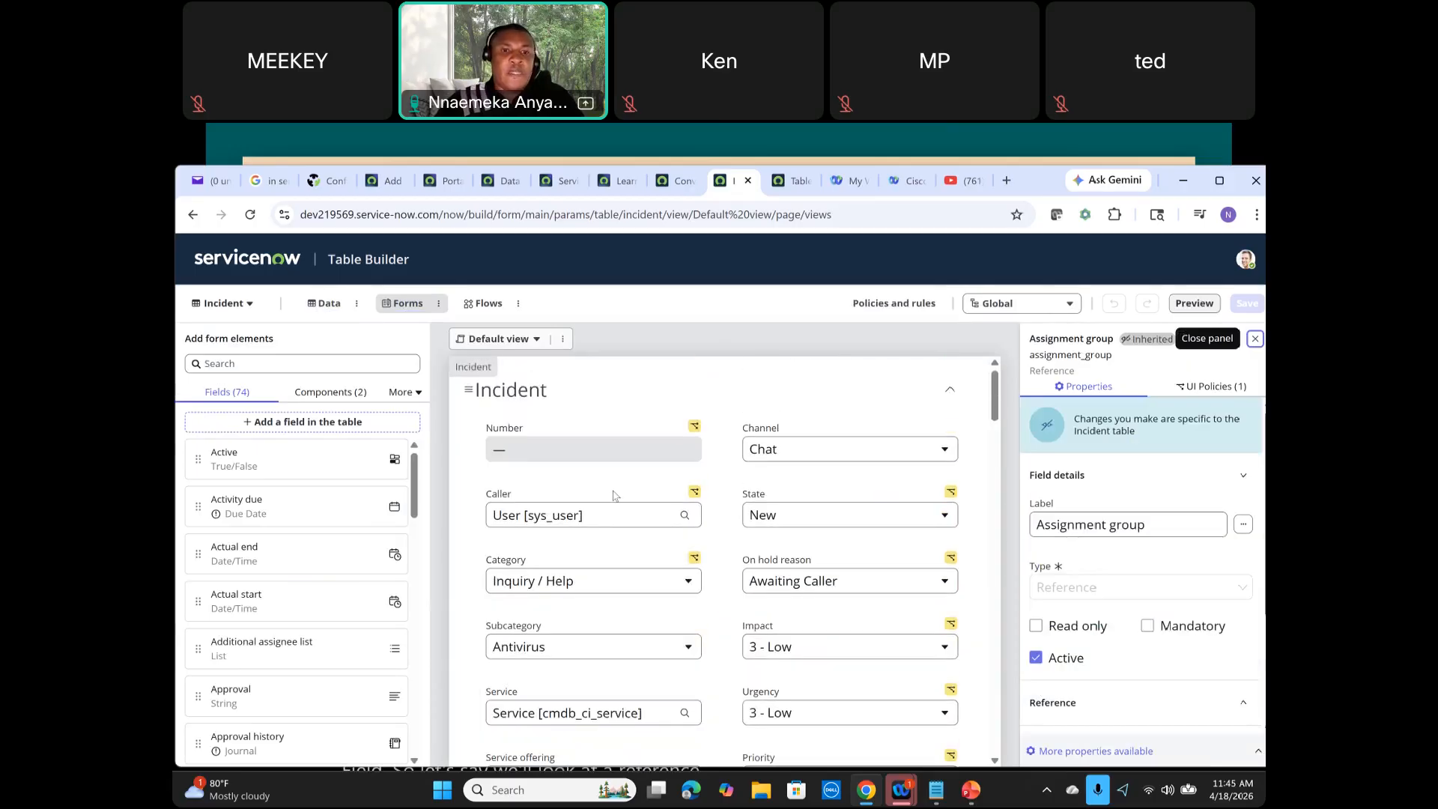
pyautogui.scroll(-1, 858, 670)
pyautogui.scroll(-1, 859, 666)
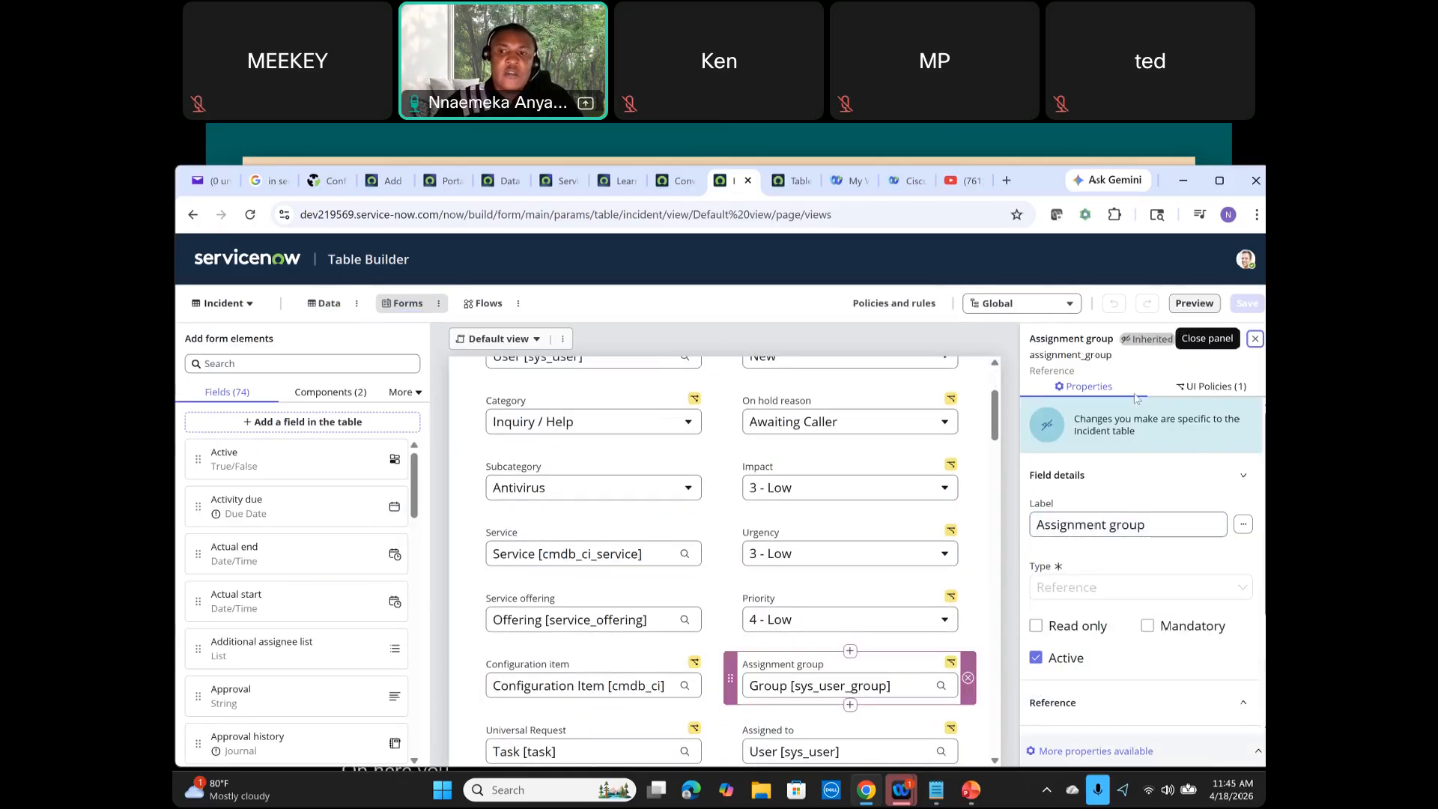
pyautogui.scroll(-1, 1125, 622)
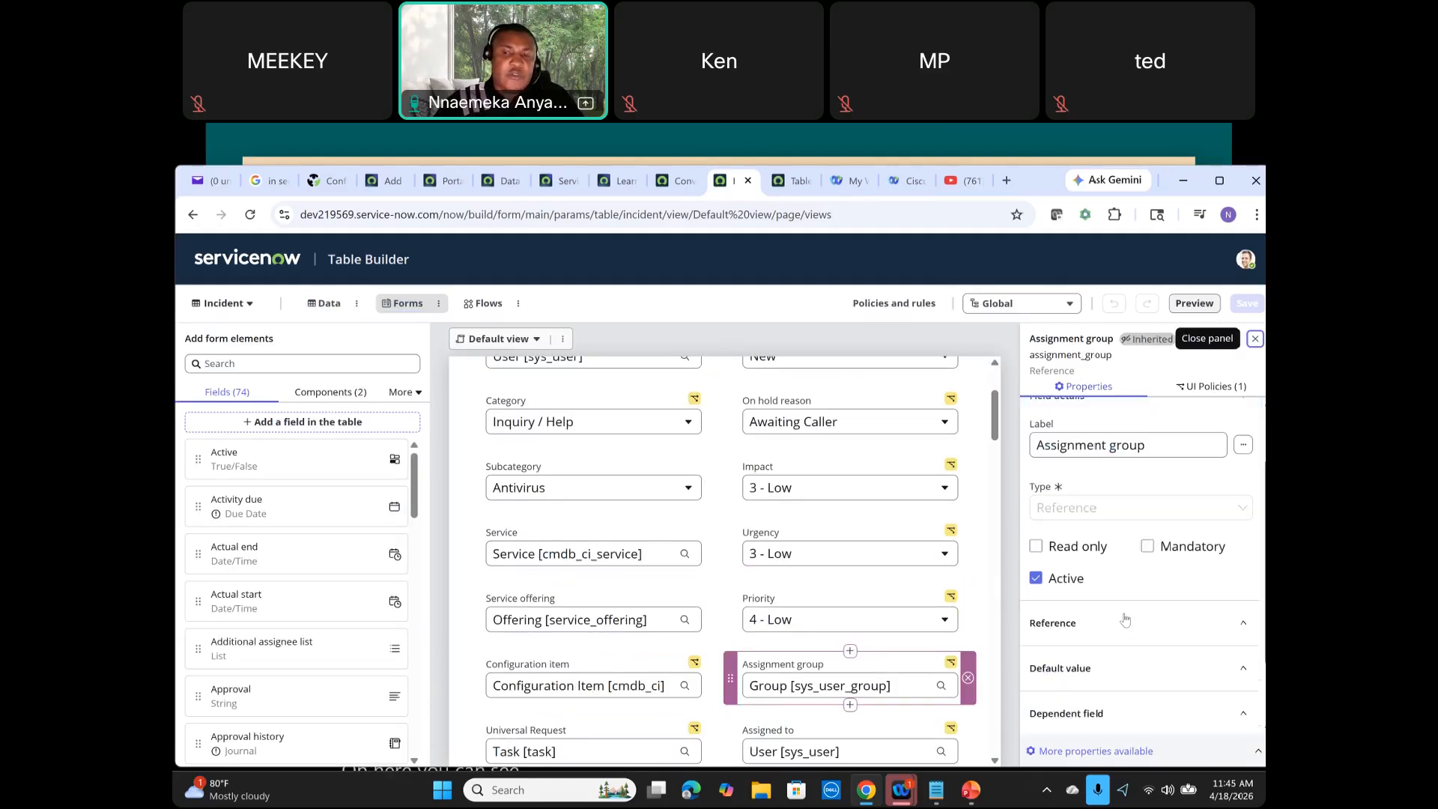
pyautogui.scroll(1, 1125, 611)
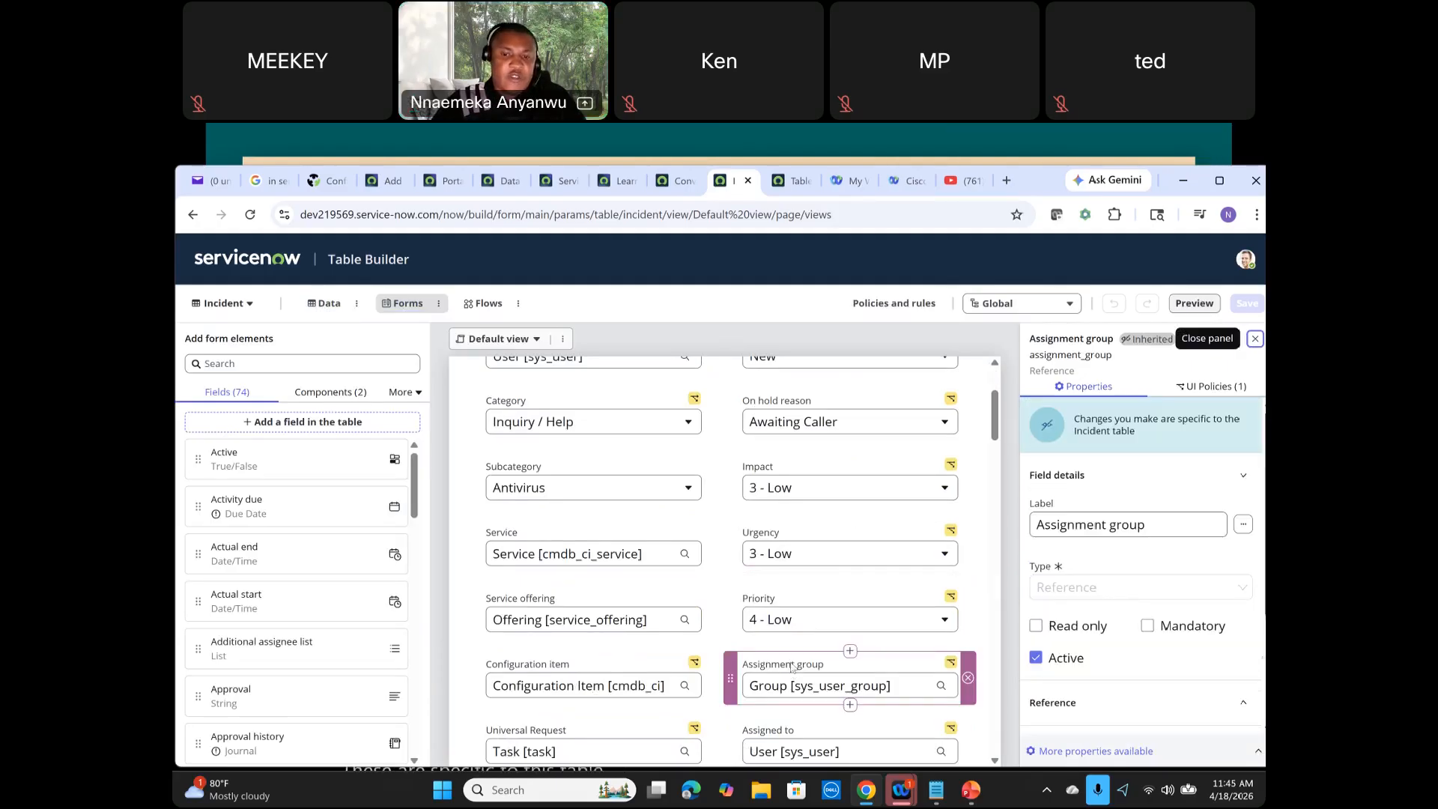
pyautogui.scroll(-2, 1242, 664)
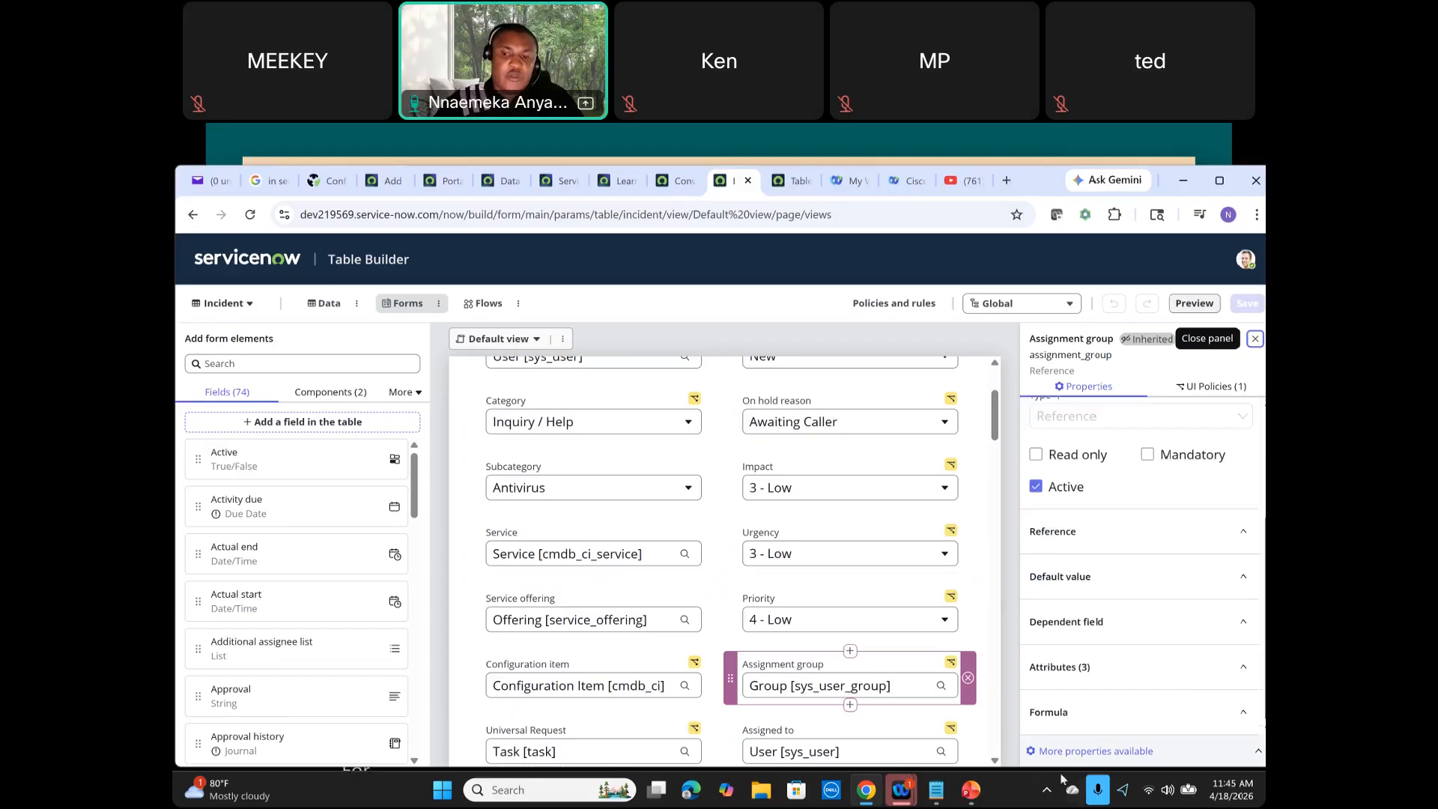
# Step: Expand more properties and open the full dictionary entry for Assignment group
pyautogui.click(1101, 752)
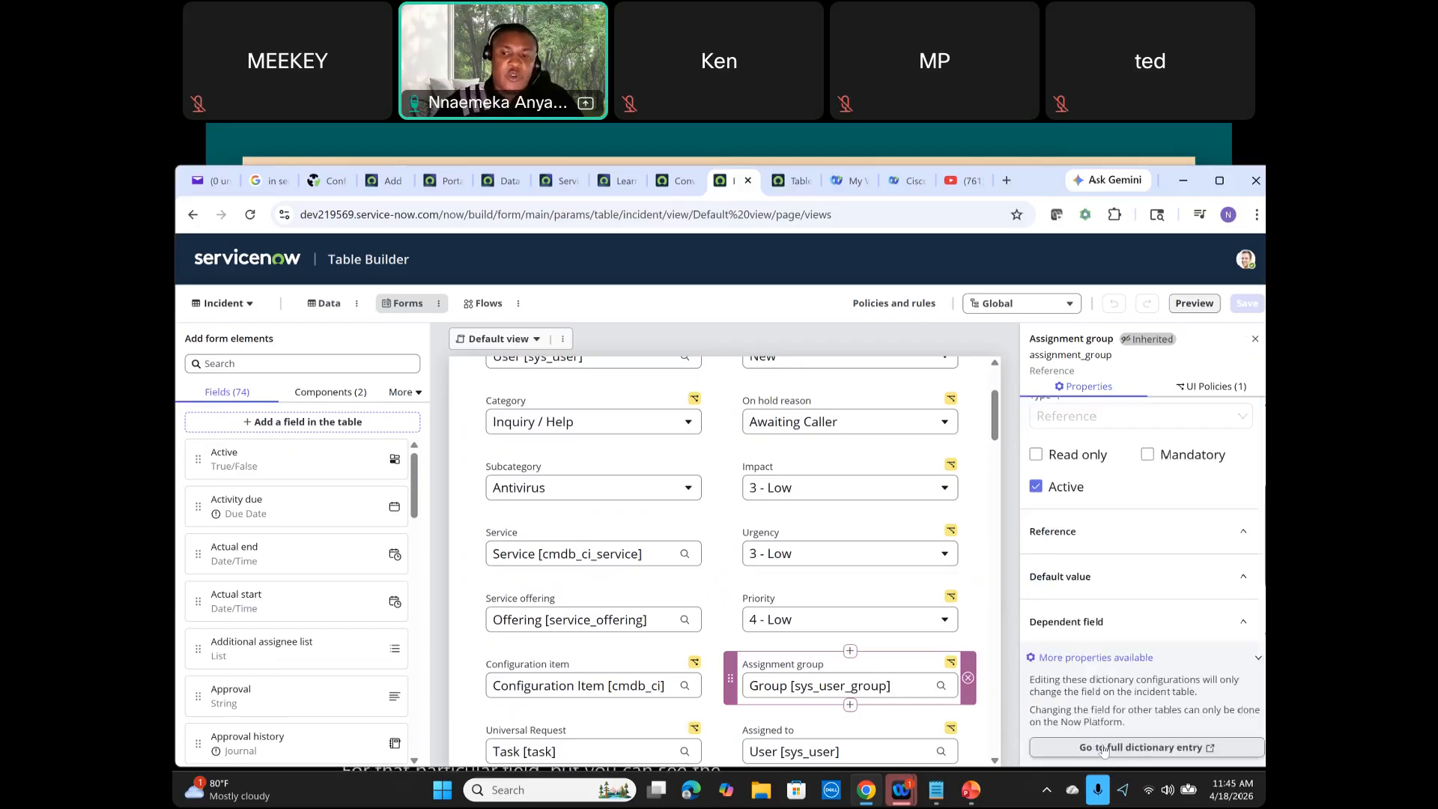
pyautogui.click(1165, 749)
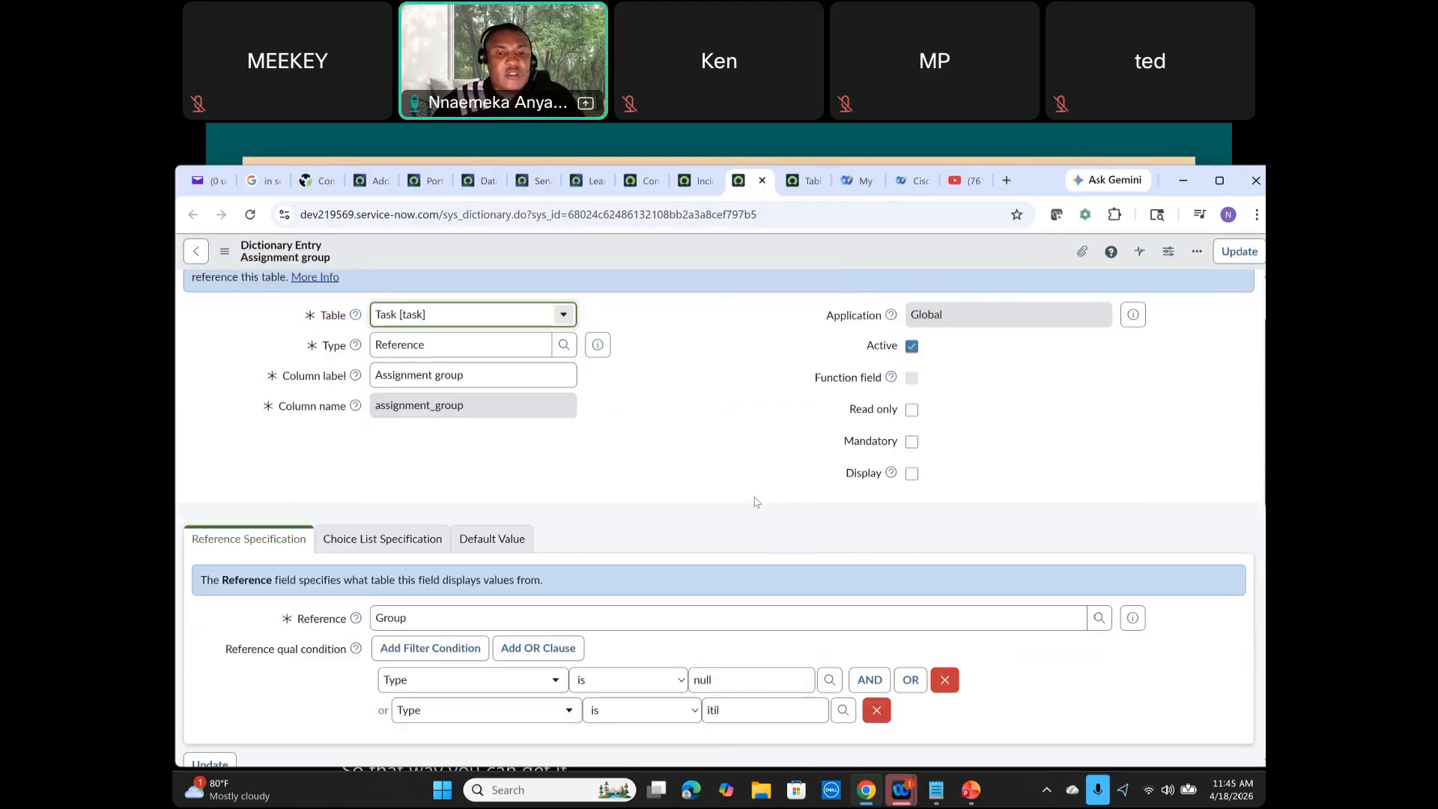
# Step: Review the Assignment group dictionary entry's related lists, including its Dictionary Overrides list
pyautogui.scroll(-5, 755, 502)
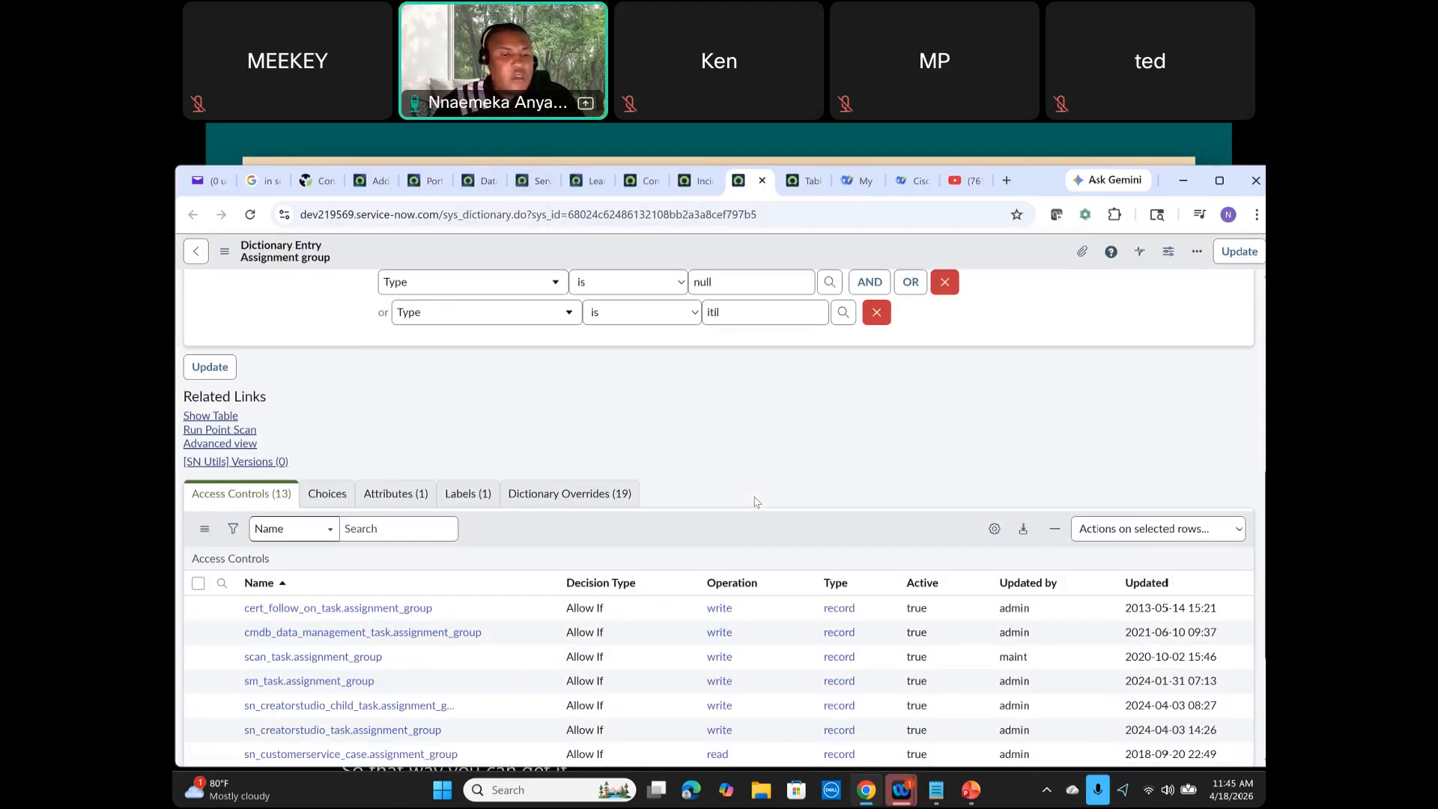
pyautogui.scroll(-1, 755, 502)
pyautogui.click(569, 413)
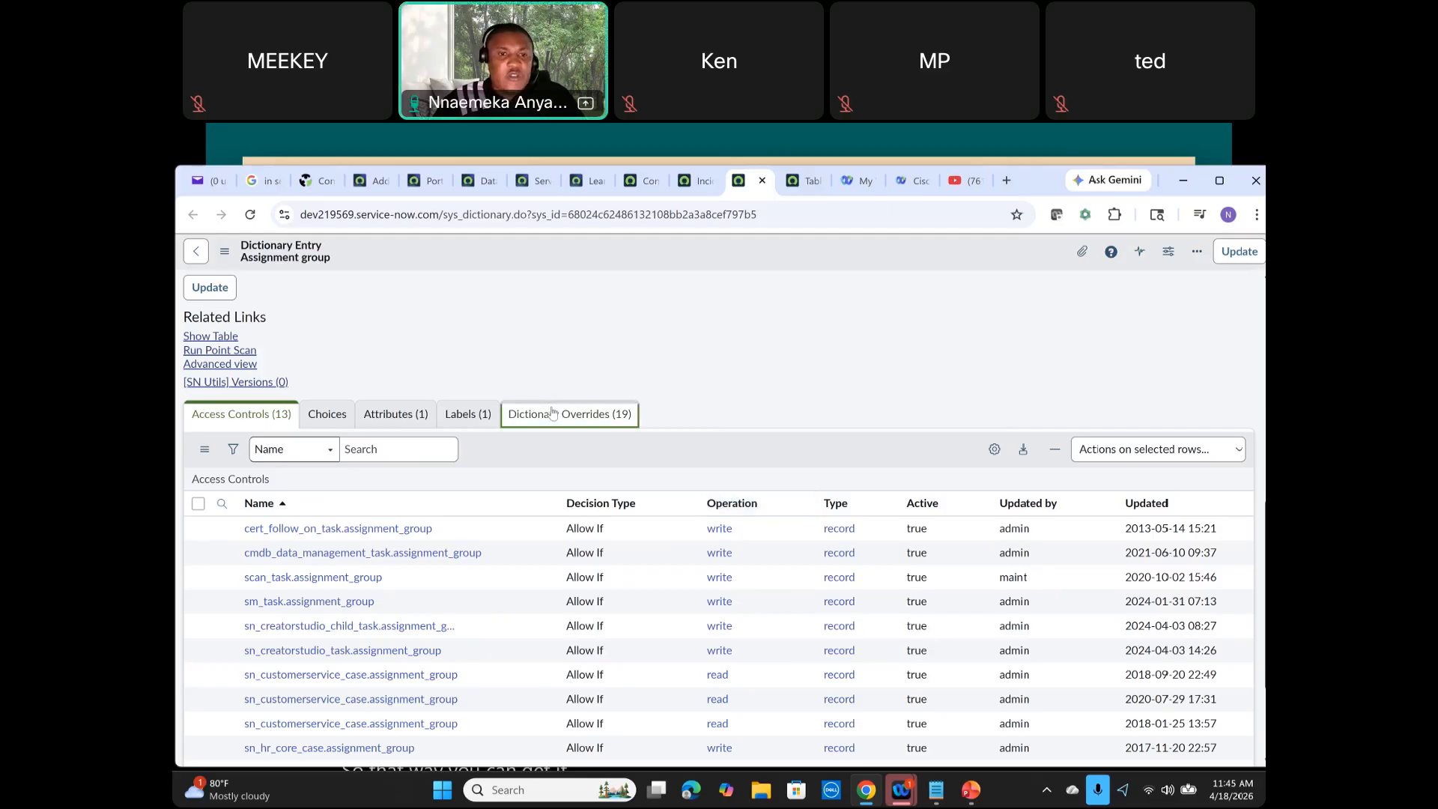
pyautogui.scroll(-1, 551, 414)
pyautogui.scroll(-3, 551, 414)
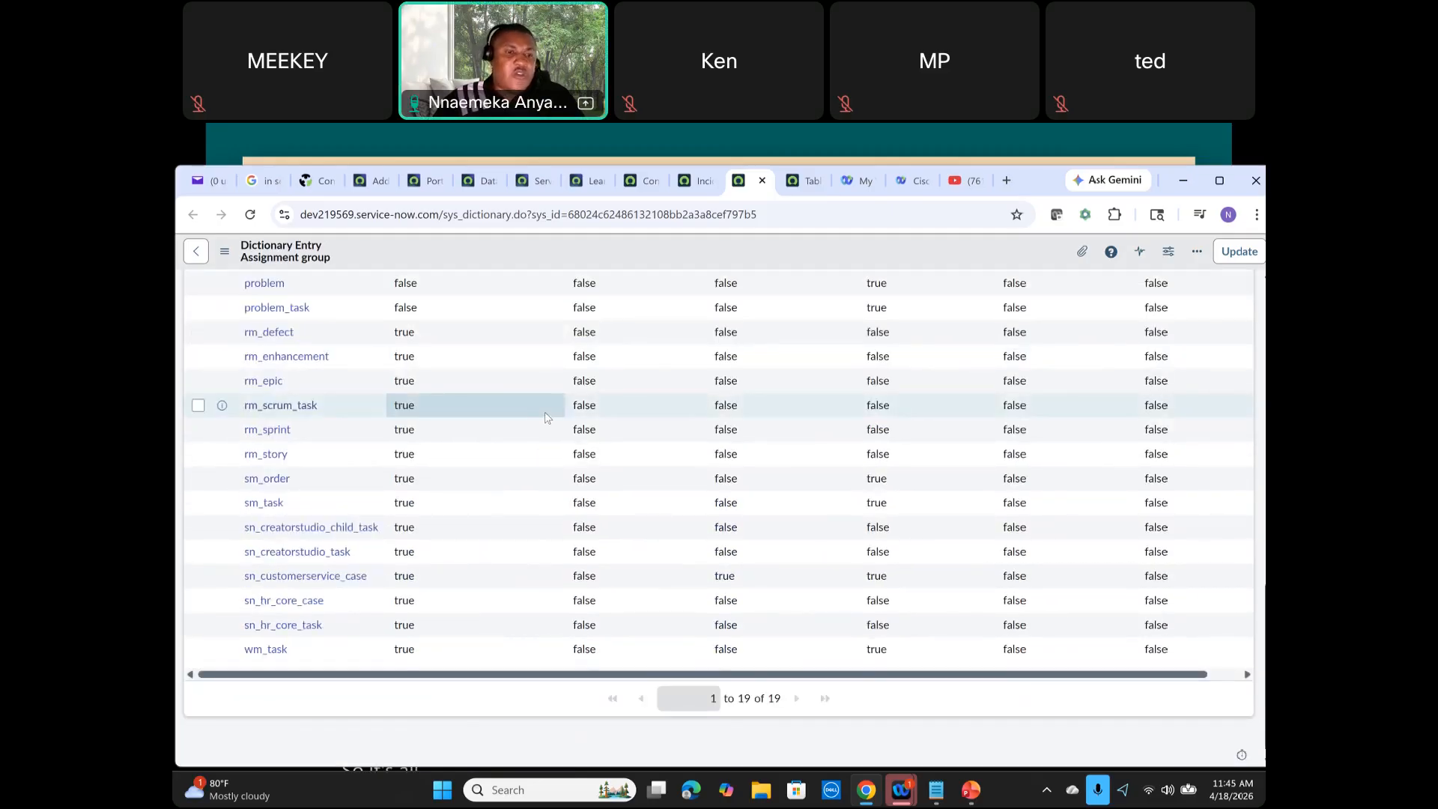
pyautogui.scroll(4, 546, 418)
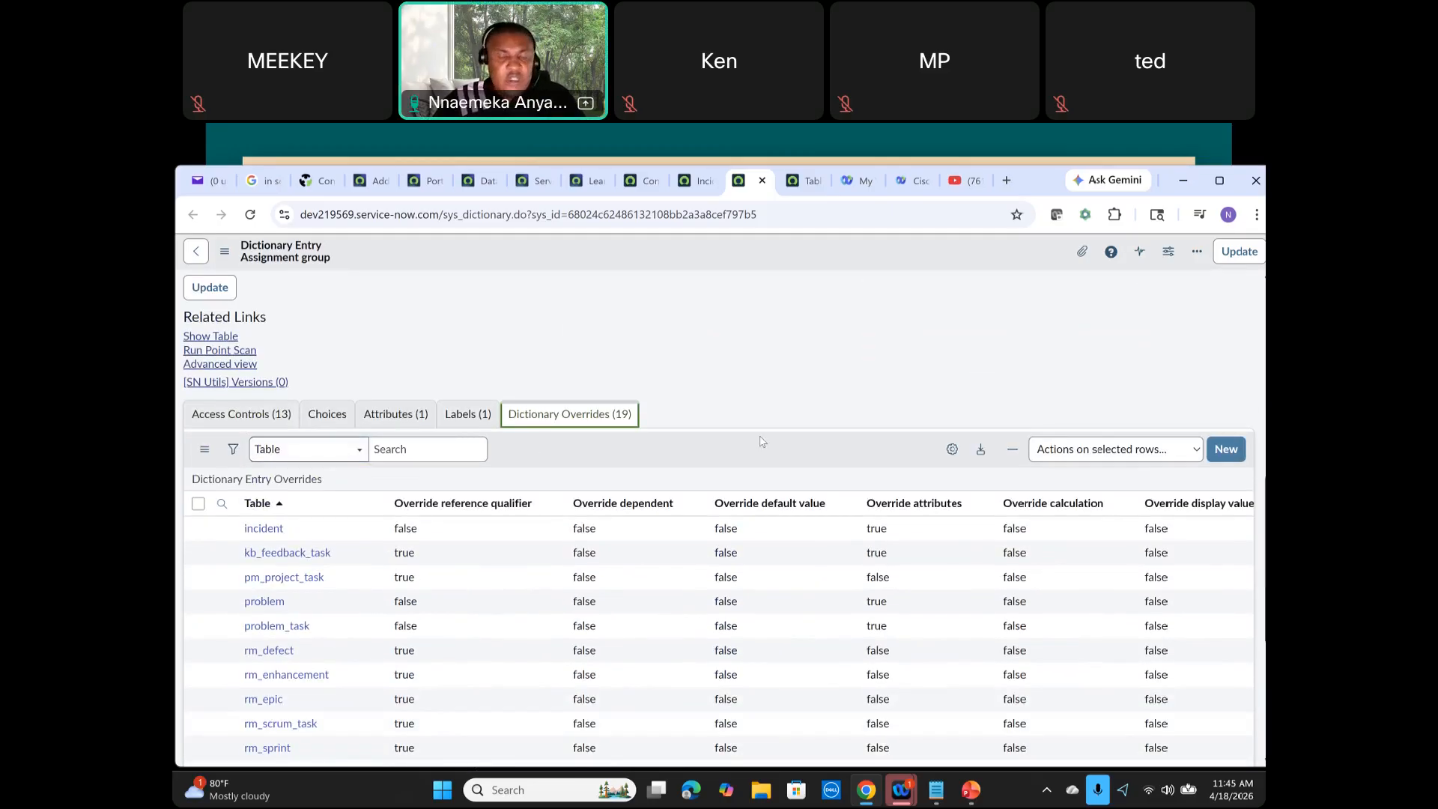
pyautogui.scroll(3, 762, 441)
pyautogui.scroll(-4, 698, 554)
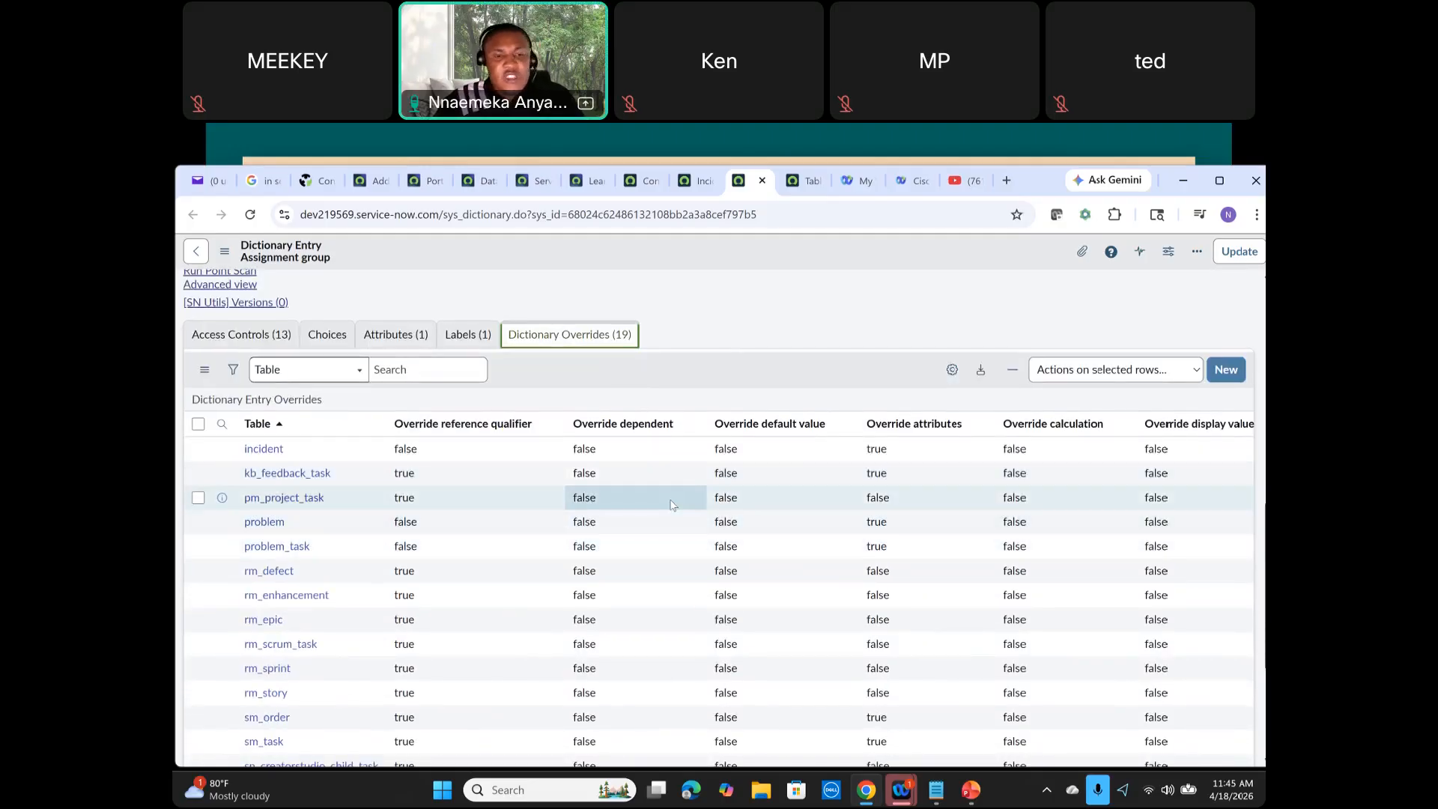
pyautogui.scroll(7, 672, 505)
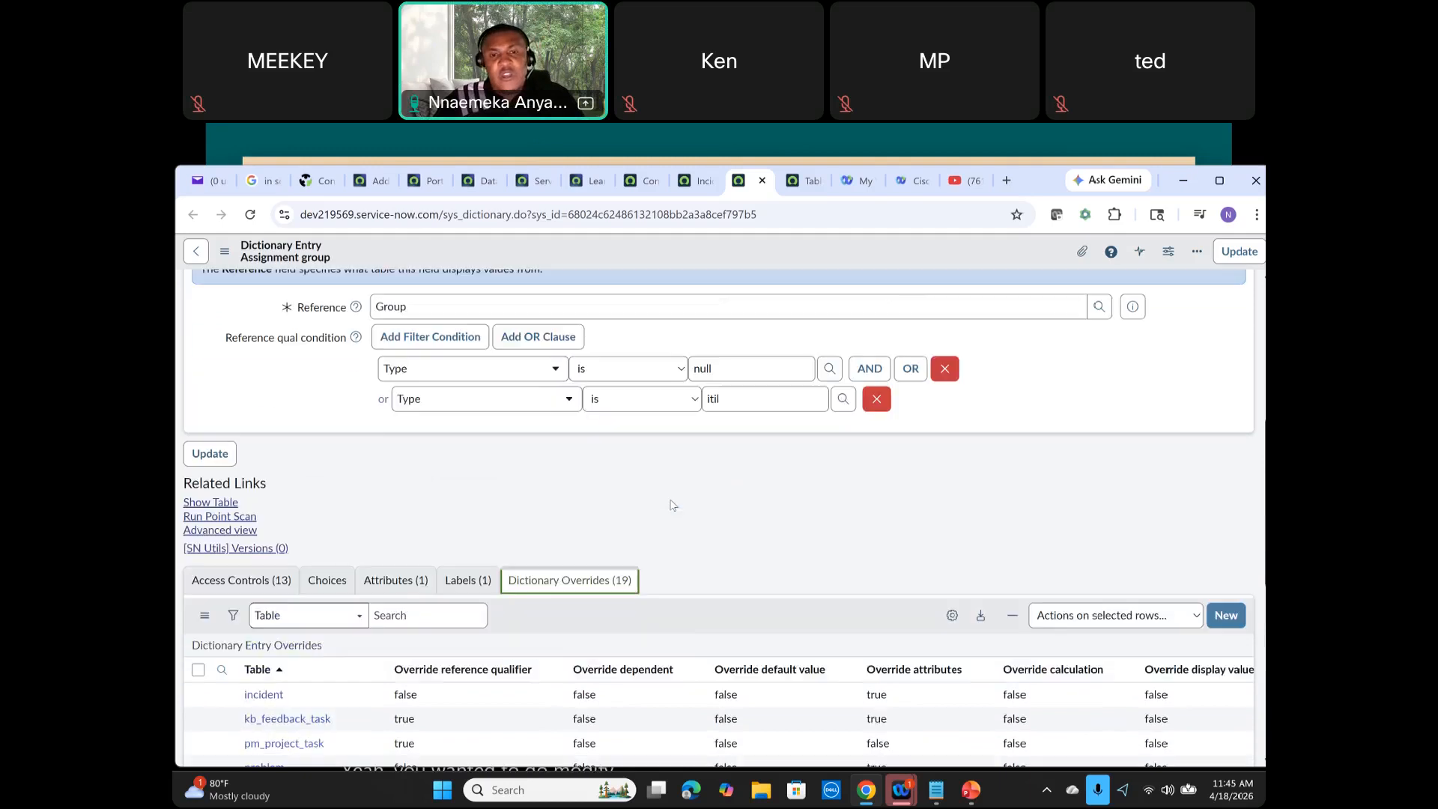
pyautogui.scroll(1, 670, 500)
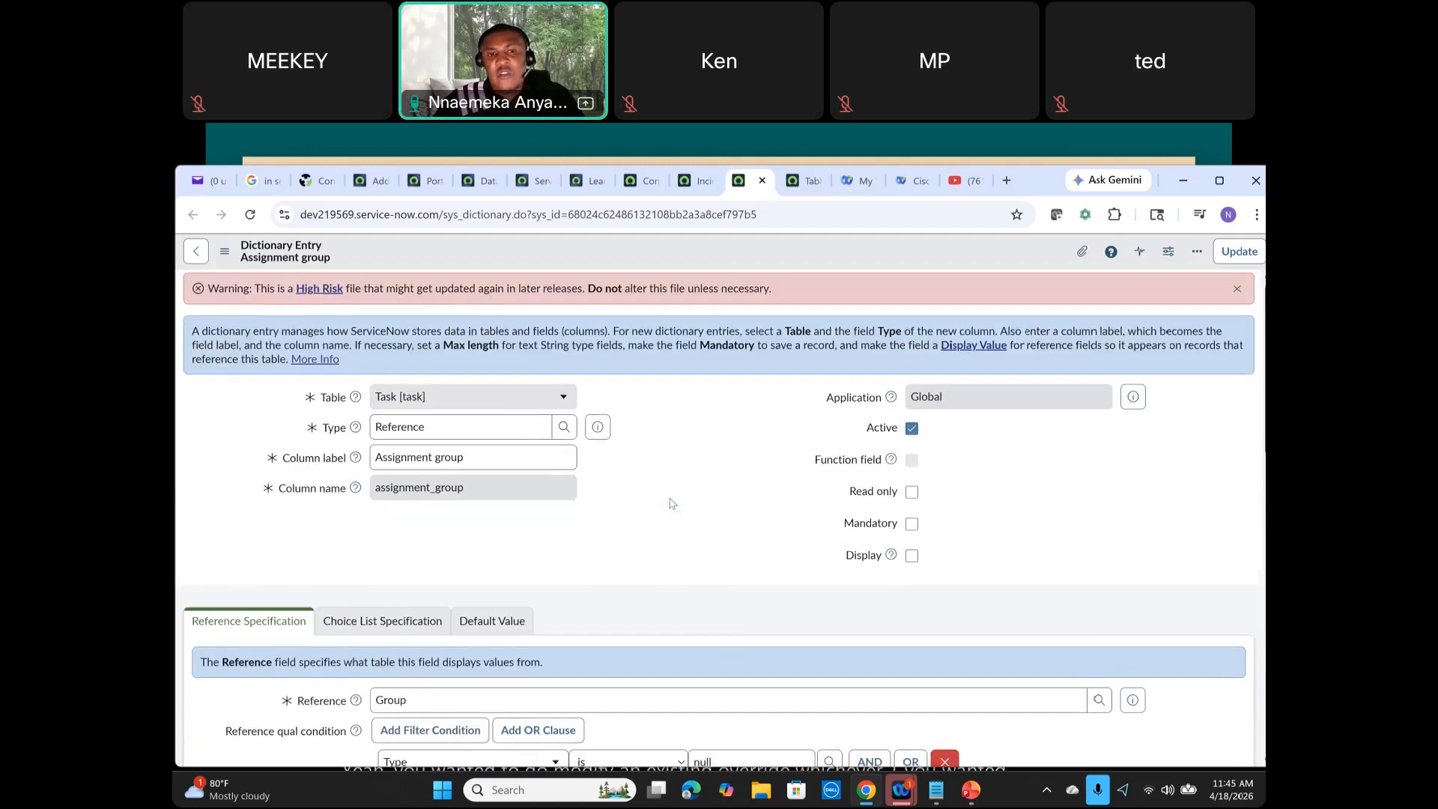
# Step: Close the dictionary entry tab and review the Assignment group properties panel back in Table Builder
pyautogui.click(762, 182)
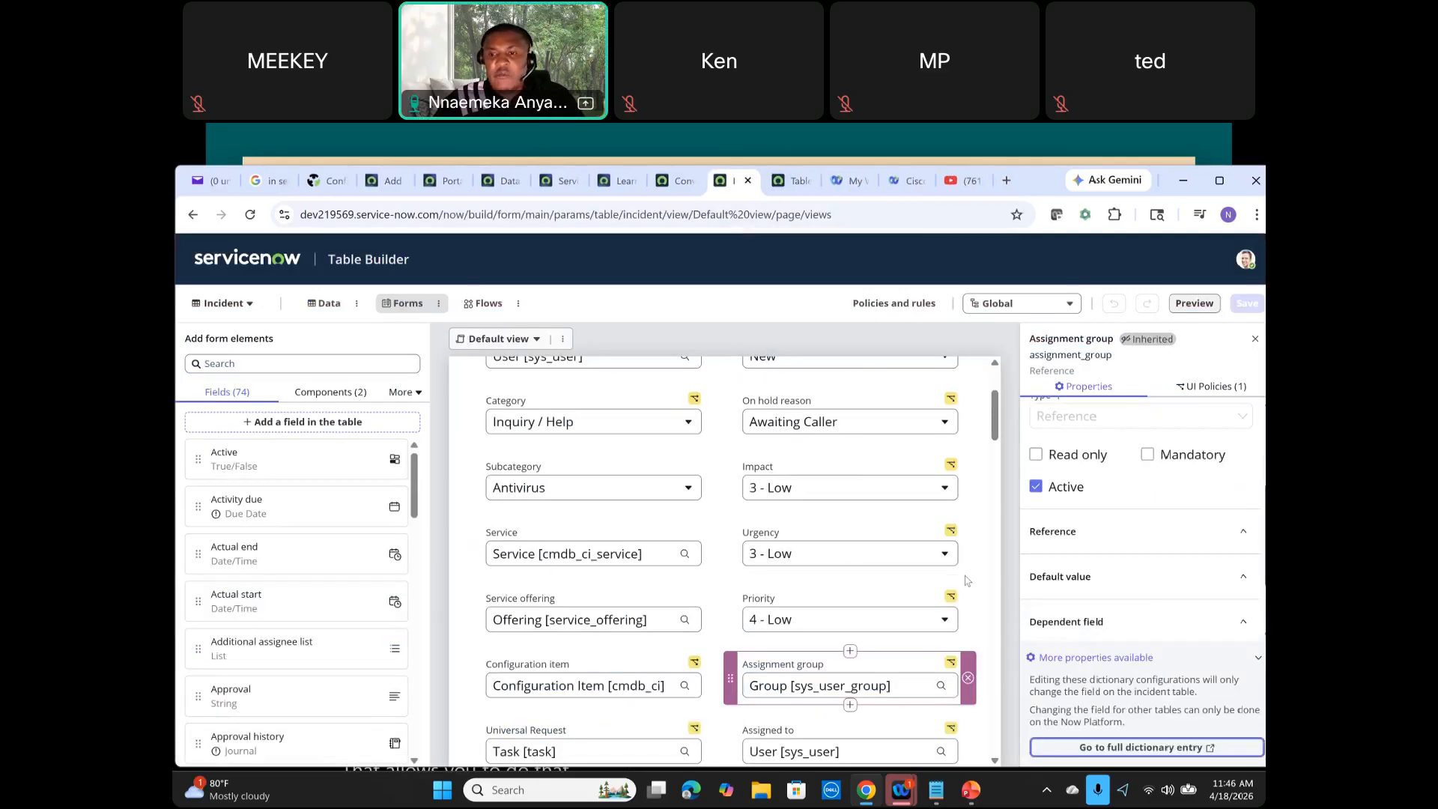
pyautogui.scroll(-1, 955, 579)
pyautogui.scroll(2, 1114, 541)
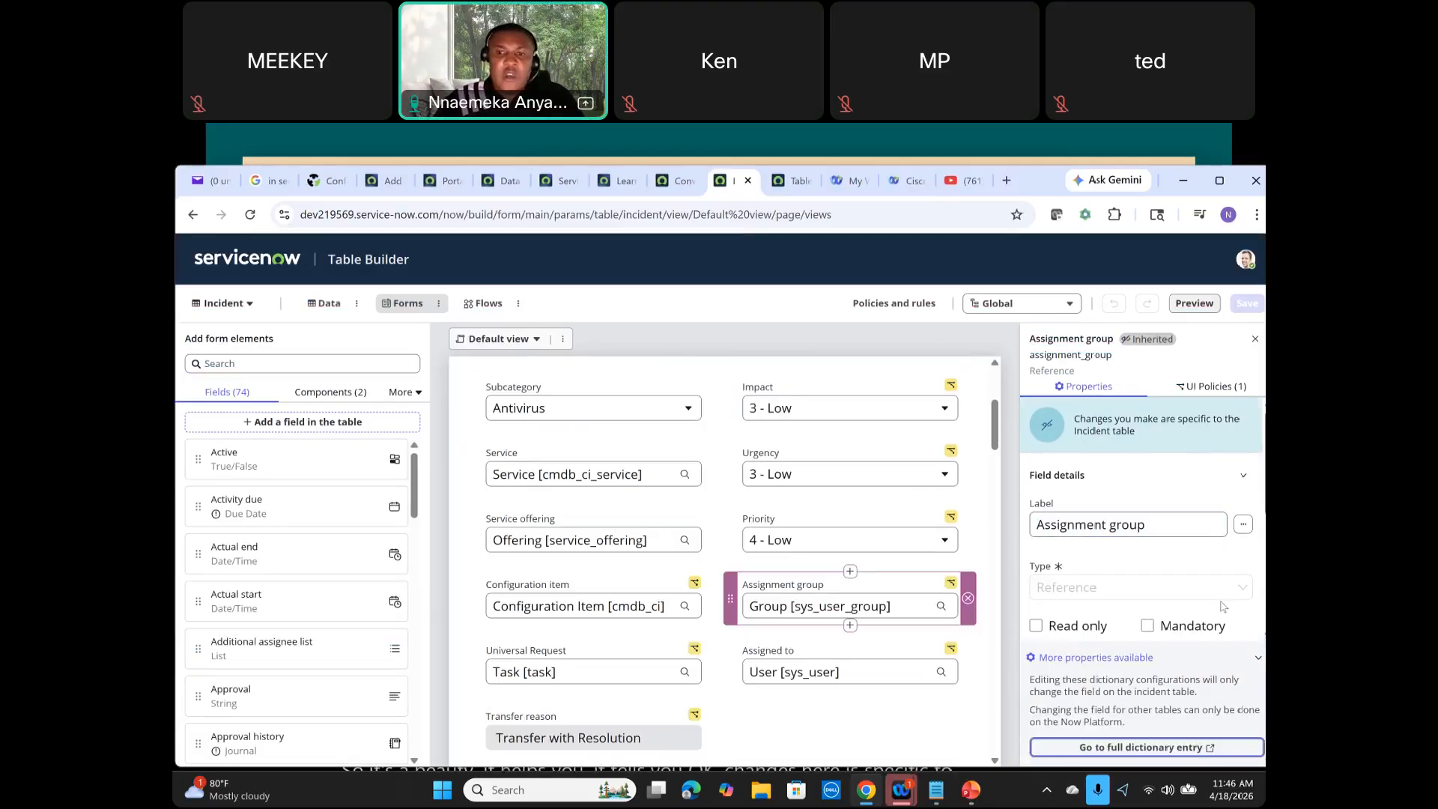
pyautogui.scroll(-1, 1248, 564)
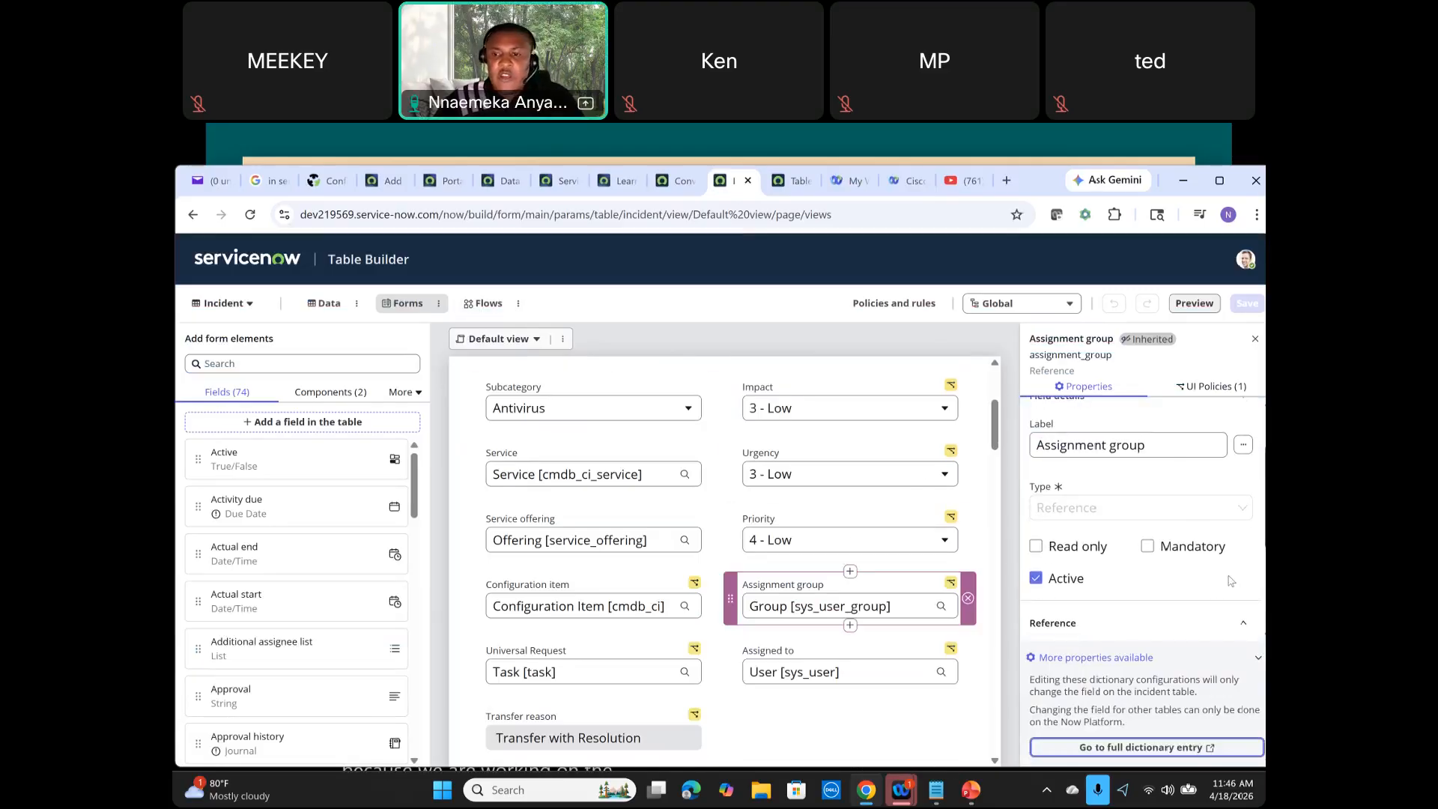
pyautogui.scroll(-2, 1231, 581)
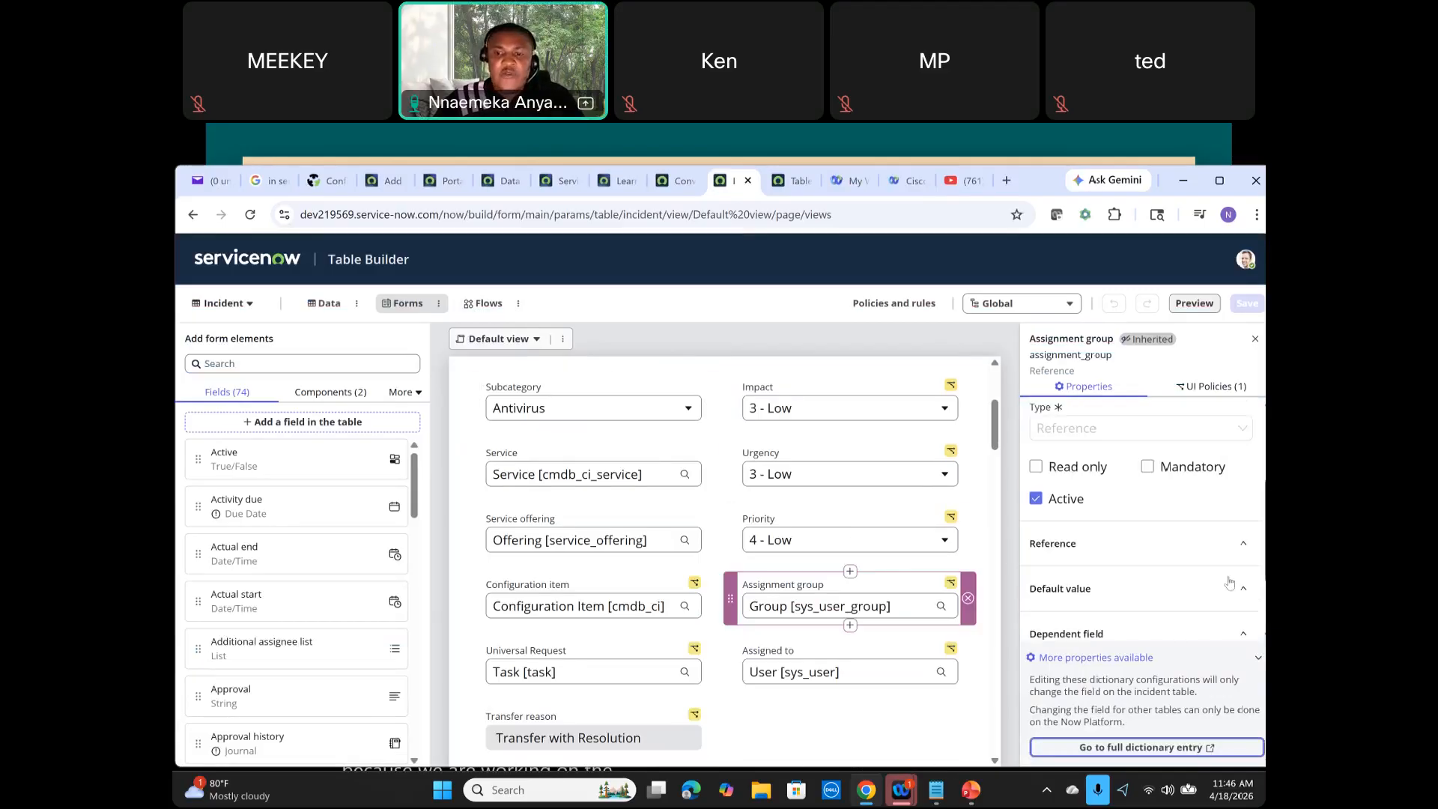
pyautogui.click(1258, 657)
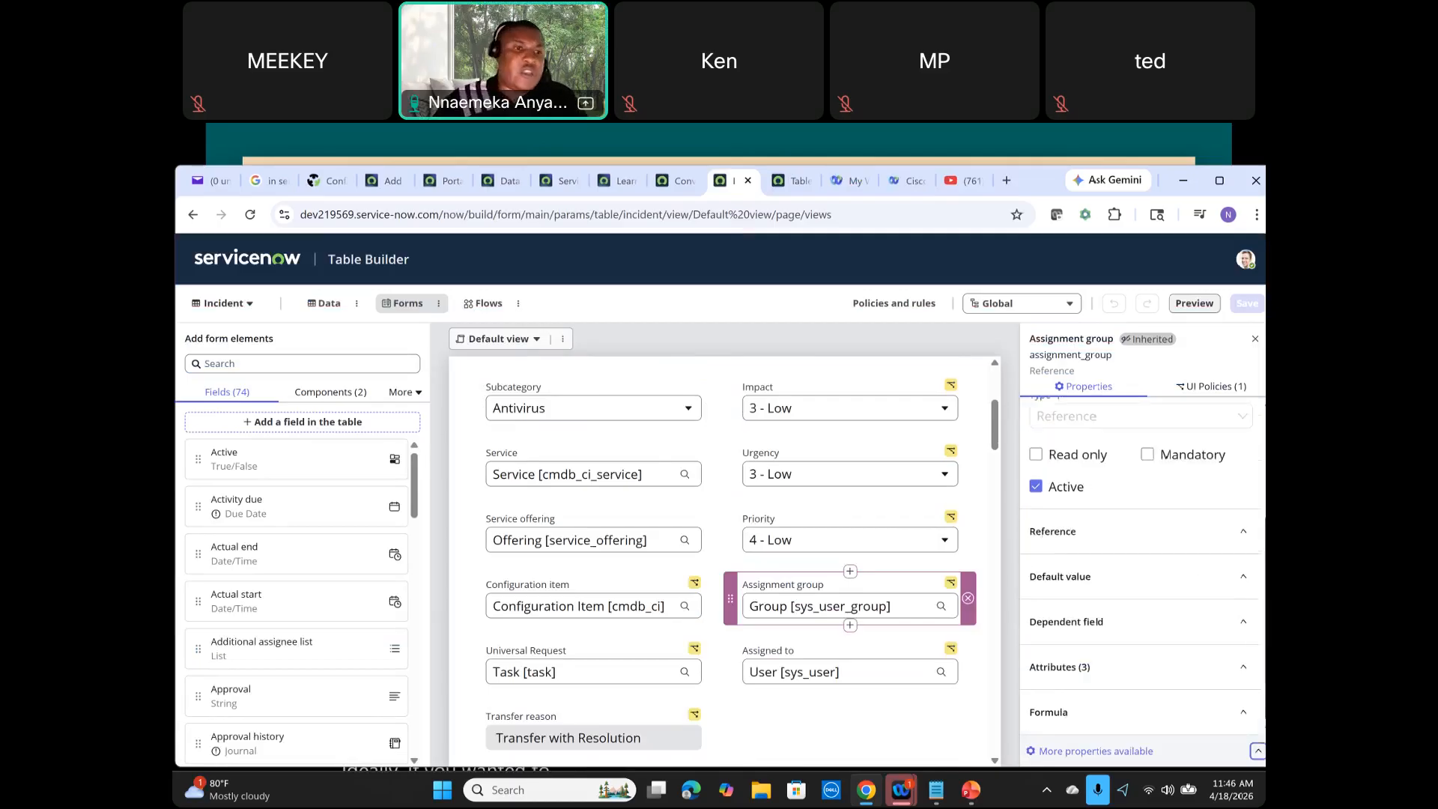
# Step: Browse the table selector list without switching away from the Incident table
pyautogui.click(242, 306)
pyautogui.scroll(-3, 258, 435)
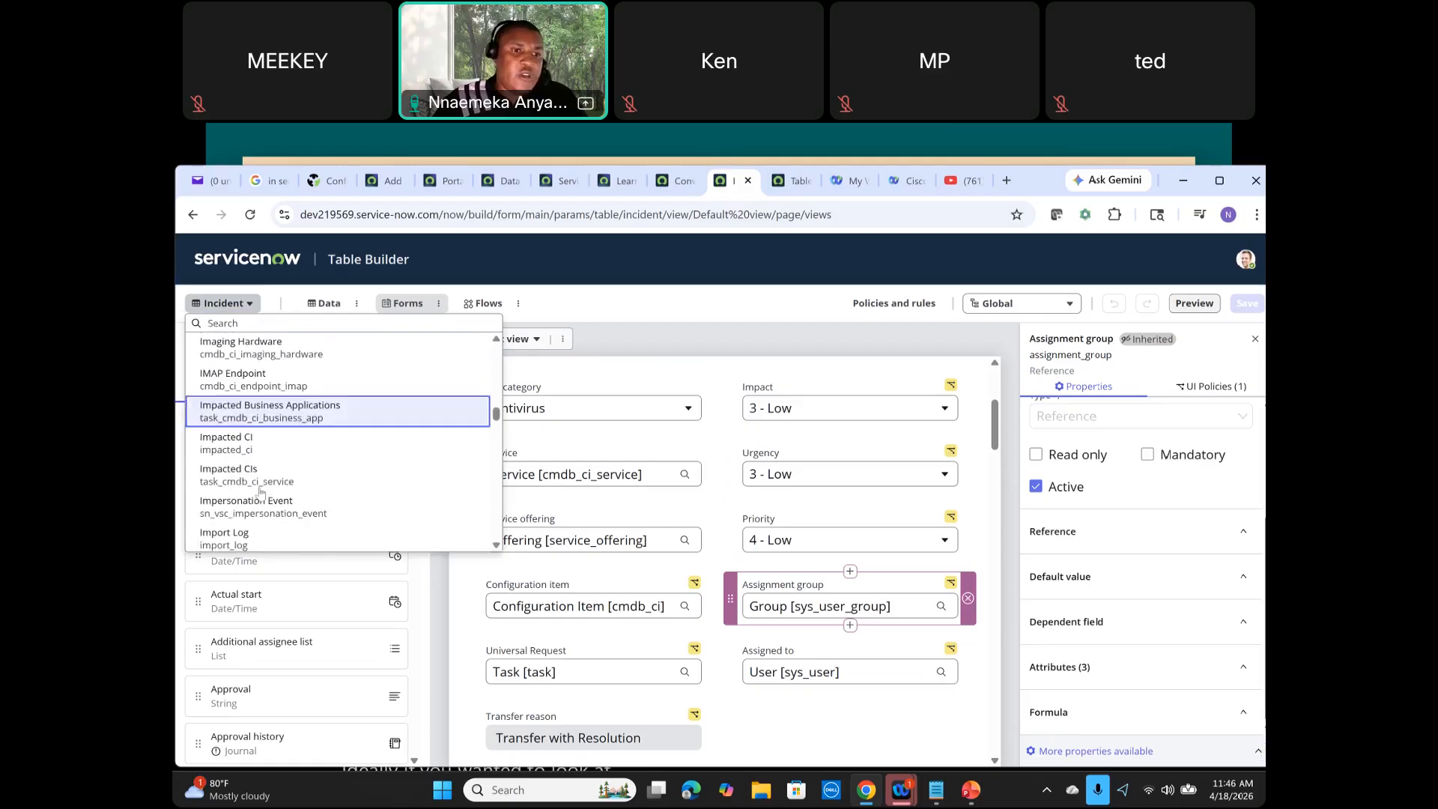
pyautogui.scroll(-6, 263, 418)
pyautogui.scroll(10, 400, 412)
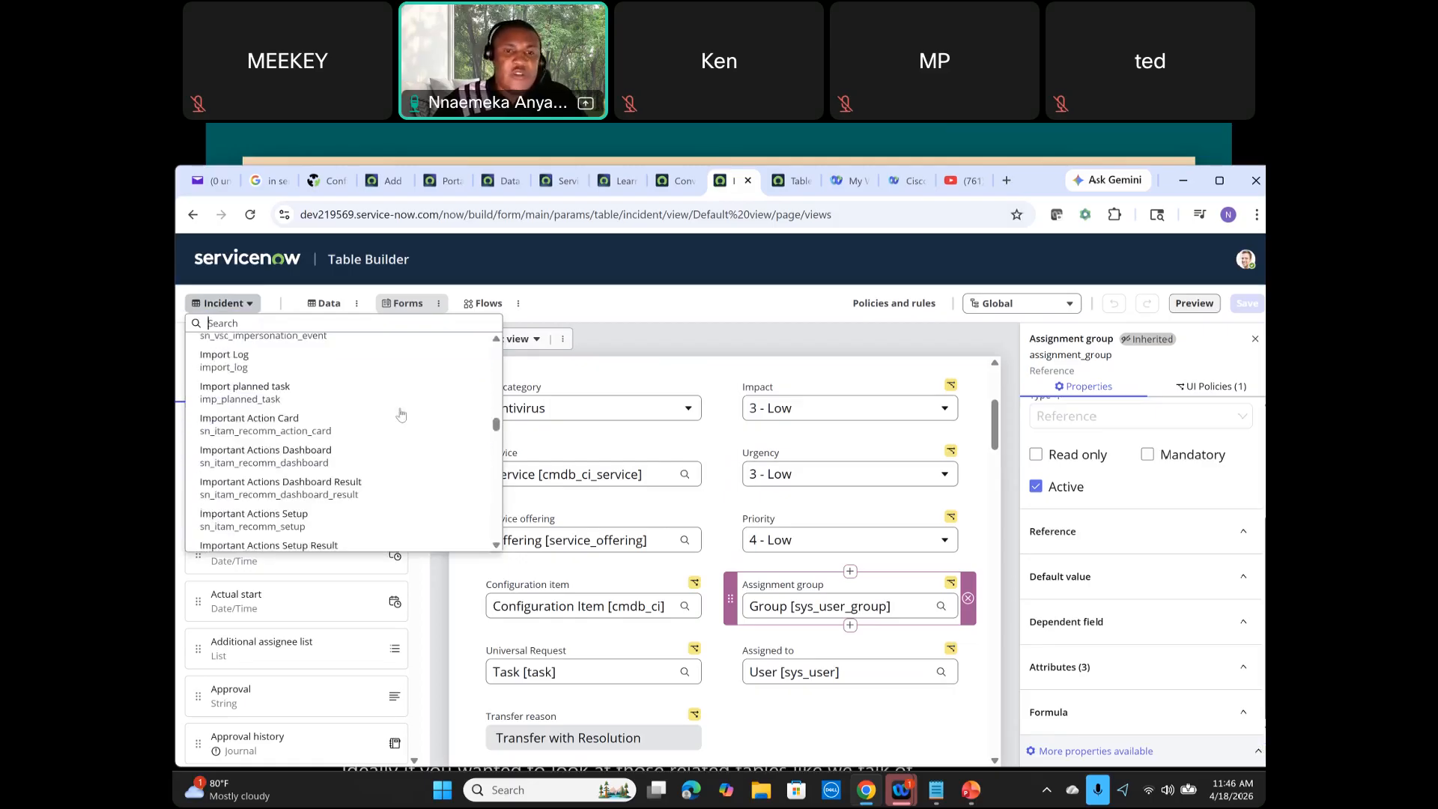
pyautogui.click(579, 312)
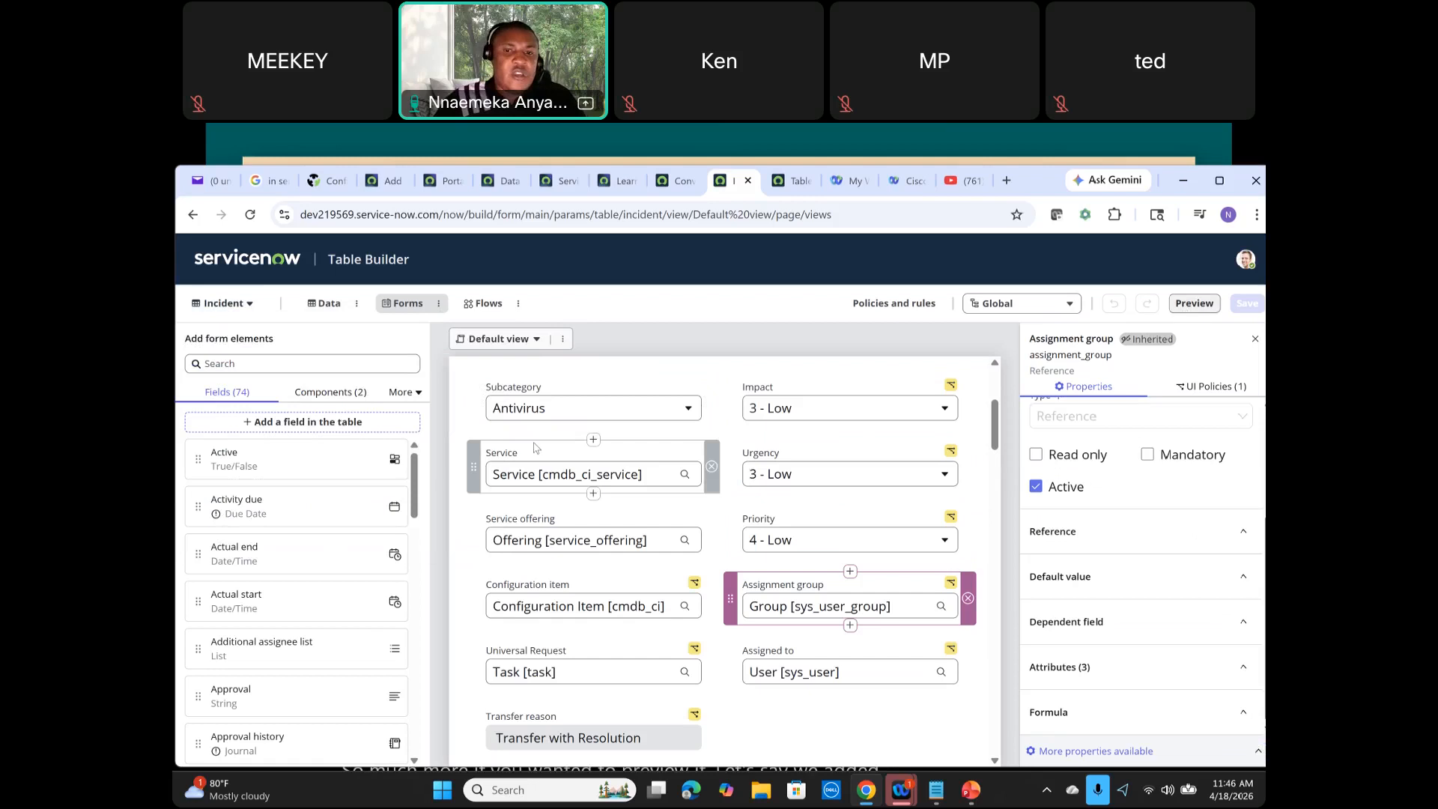
# Step: Add the Active field to the Default view form beside Transfer reason
pyautogui.moveTo(196, 457); pyautogui.dragTo(847, 719)
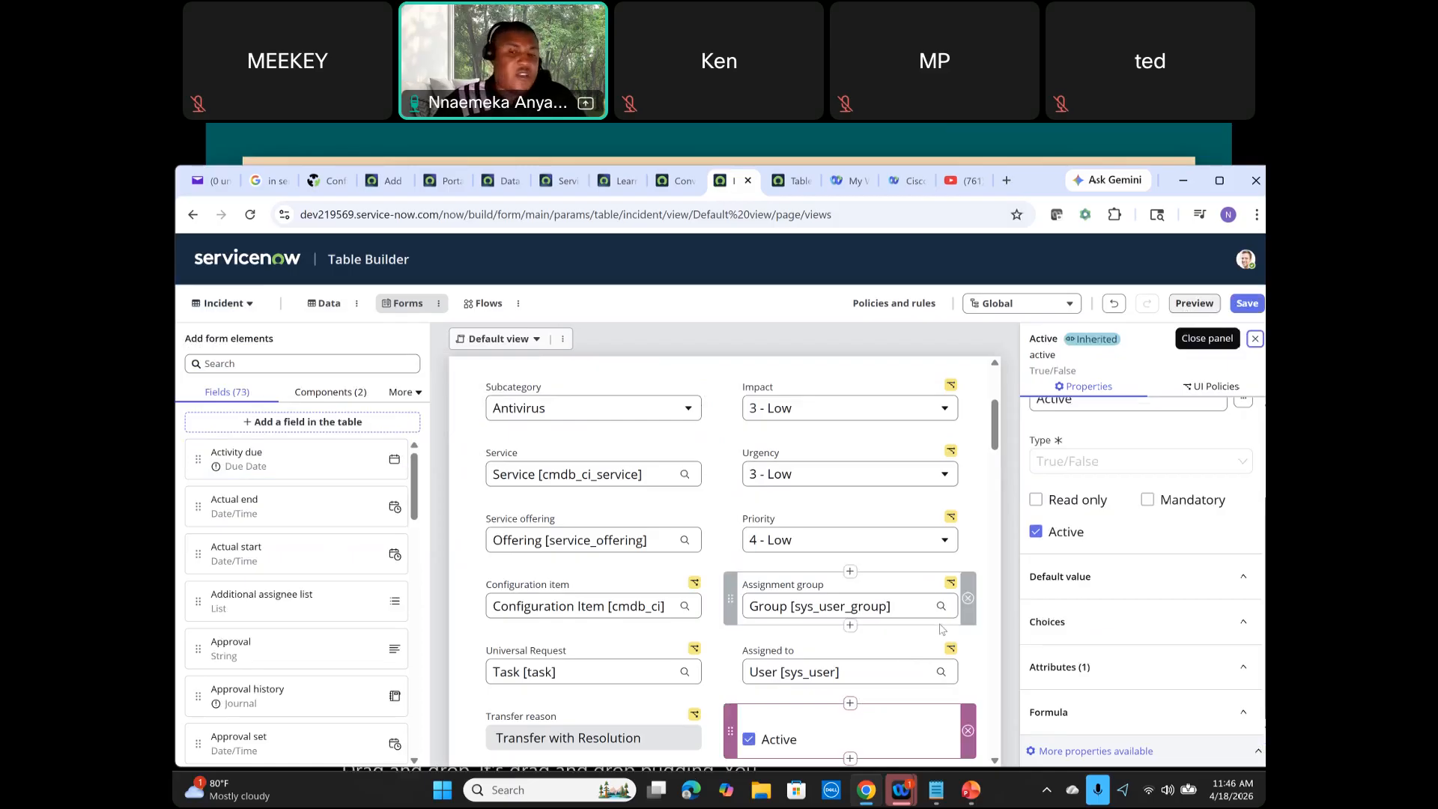
pyautogui.scroll(-2, 942, 629)
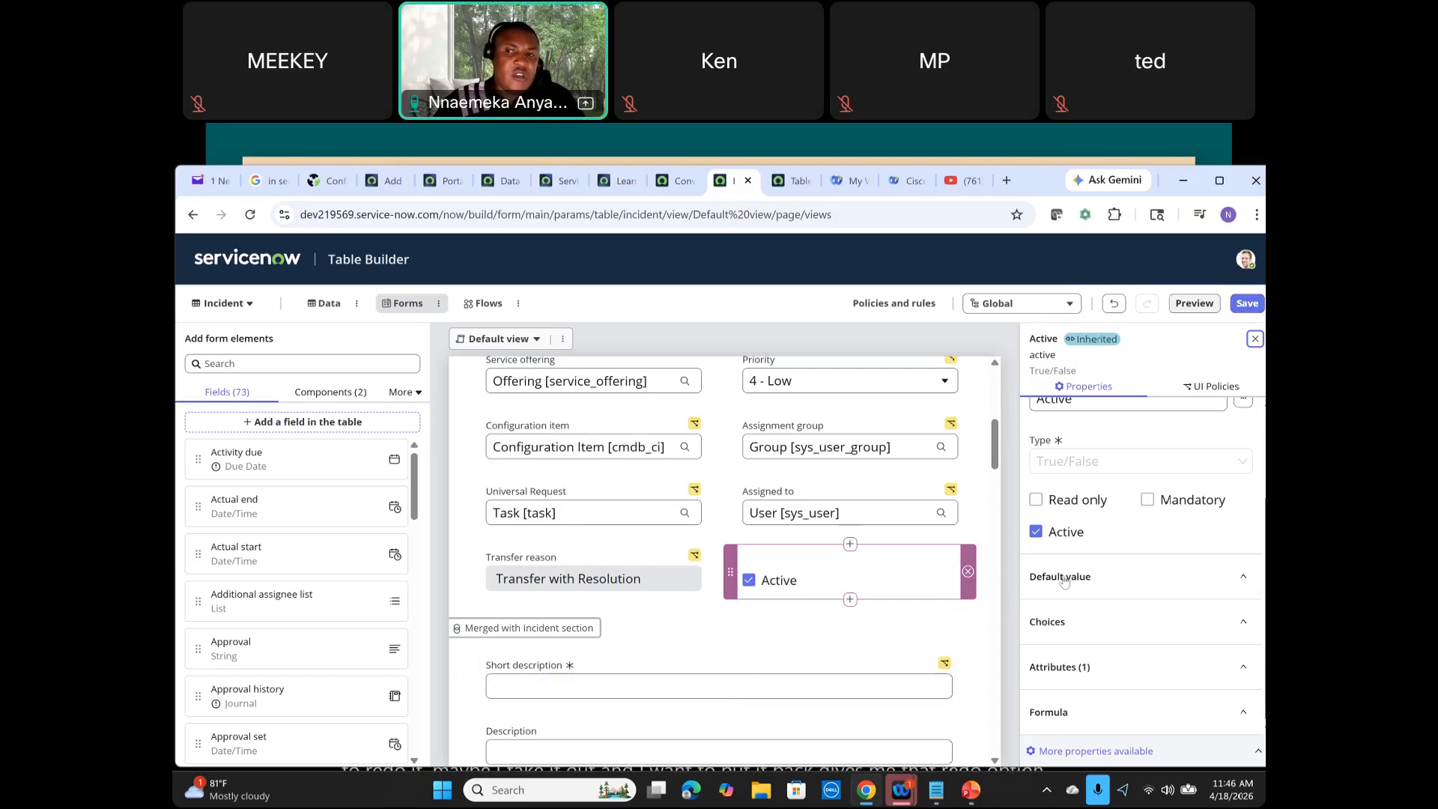
# Step: Preview the Incident form and open it in the platform form view to review it
pyautogui.click(1194, 304)
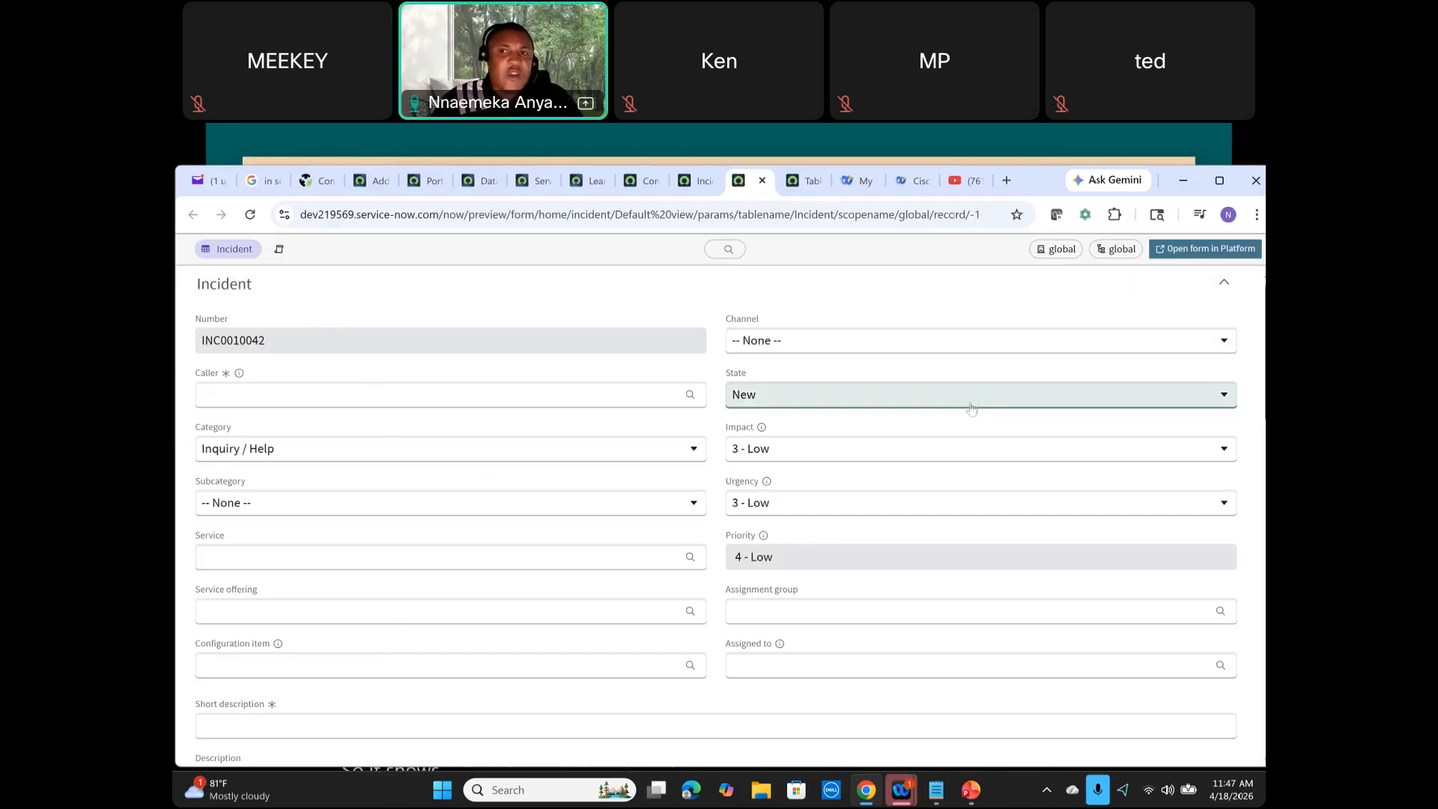
pyautogui.click(1202, 250)
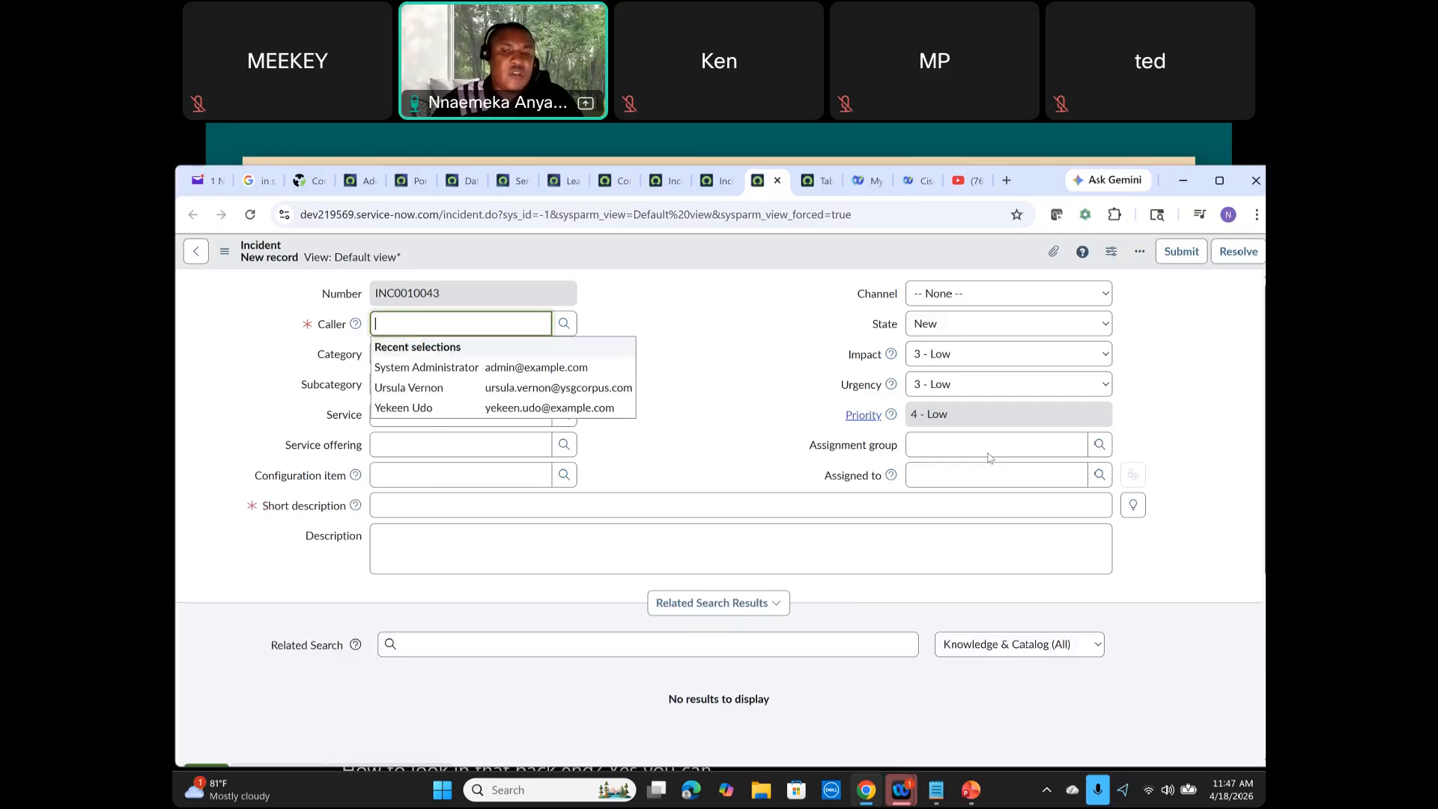
pyautogui.scroll(-2, 989, 457)
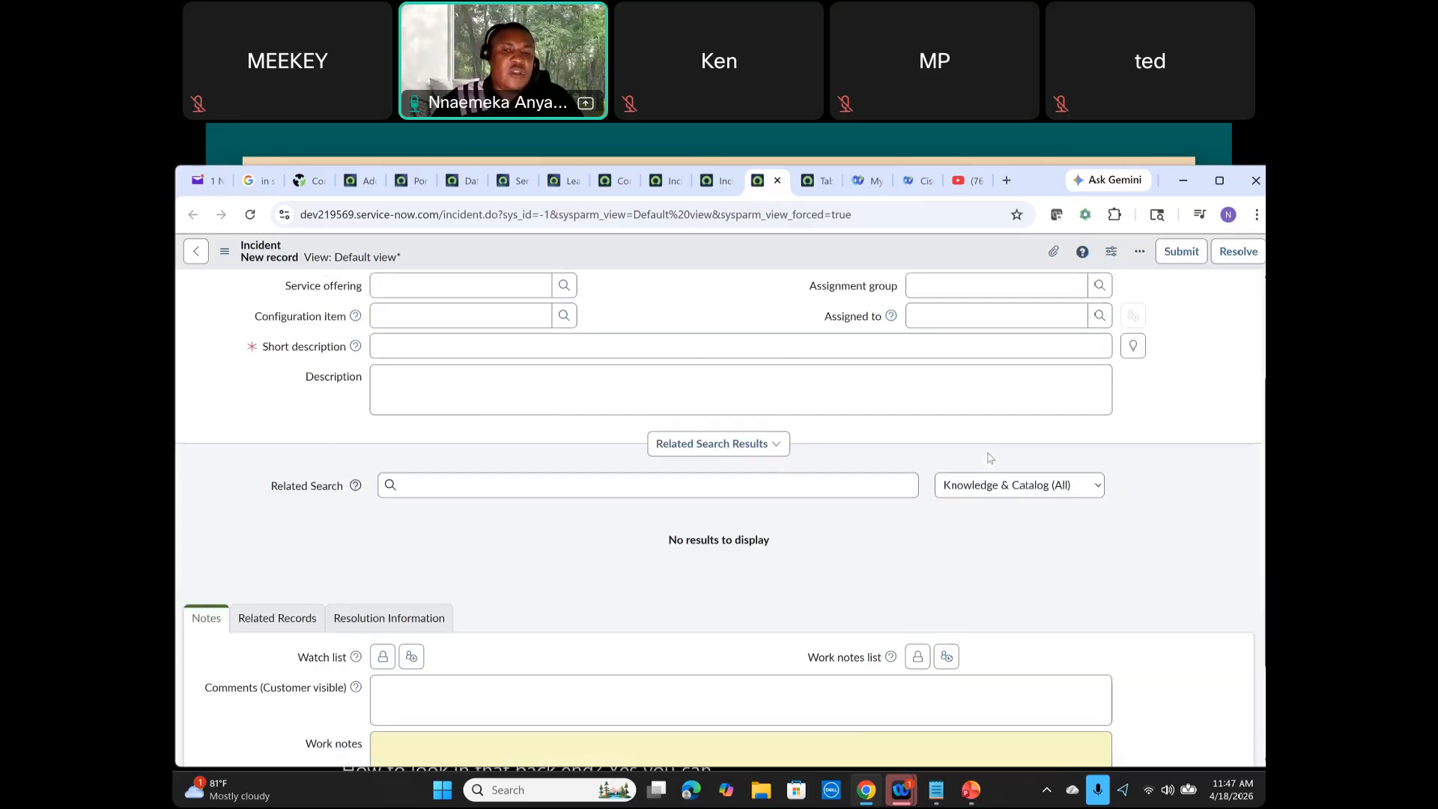
pyautogui.scroll(-2, 989, 458)
pyautogui.scroll(4, 989, 457)
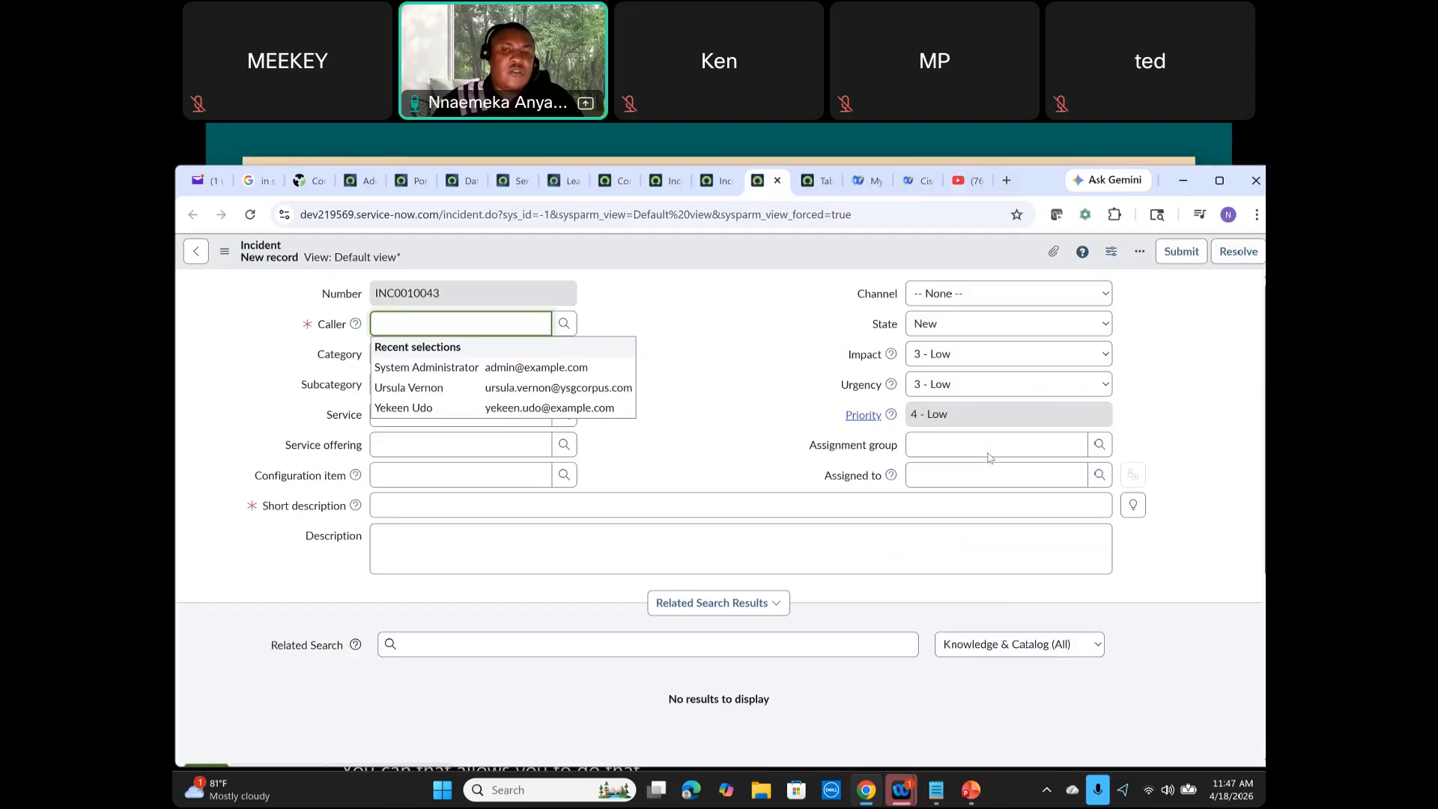
# Step: Close the preview tabs, return to Table Builder, and undo adding the Active field
pyautogui.click(777, 180)
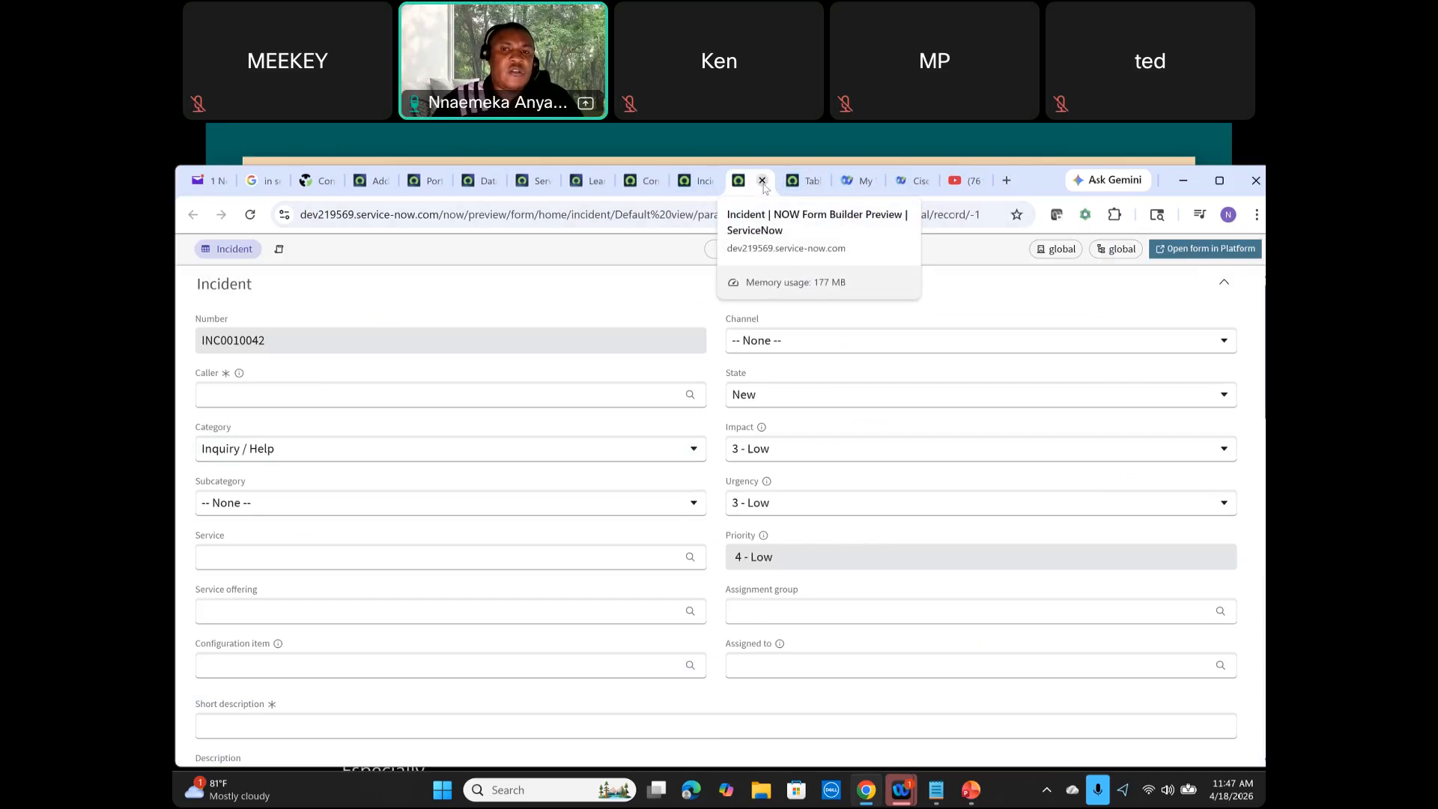
pyautogui.click(763, 182)
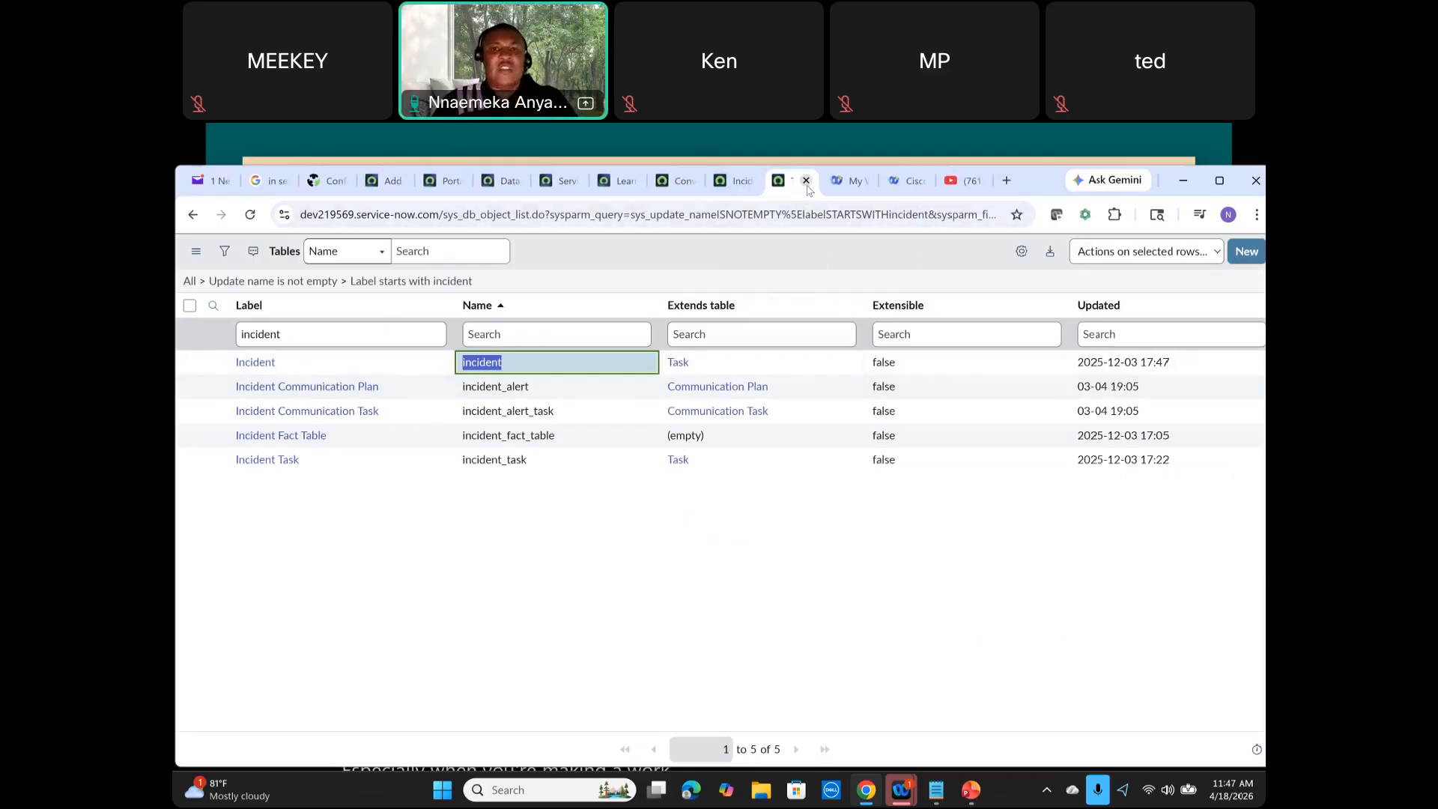
pyautogui.click(807, 184)
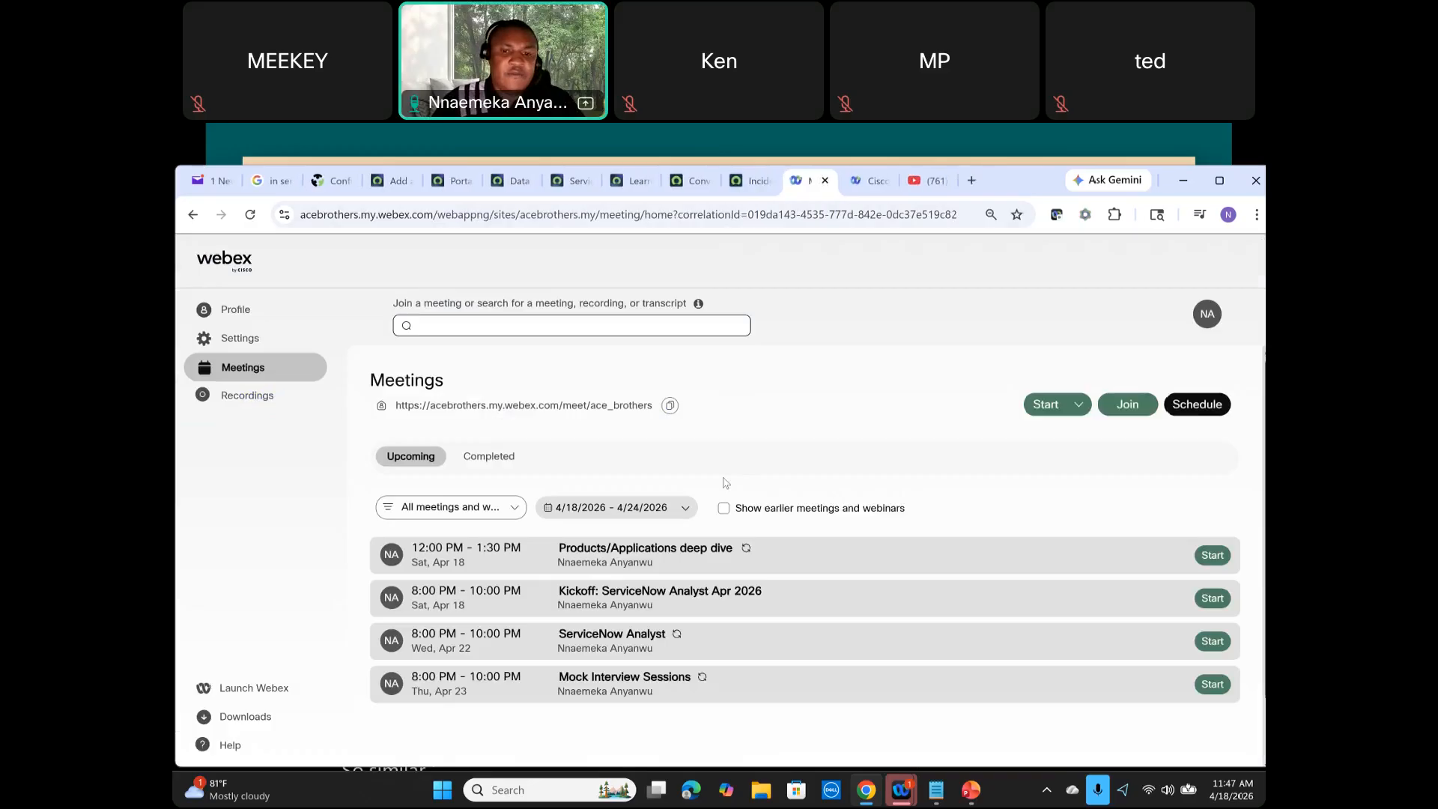
pyautogui.click(776, 183)
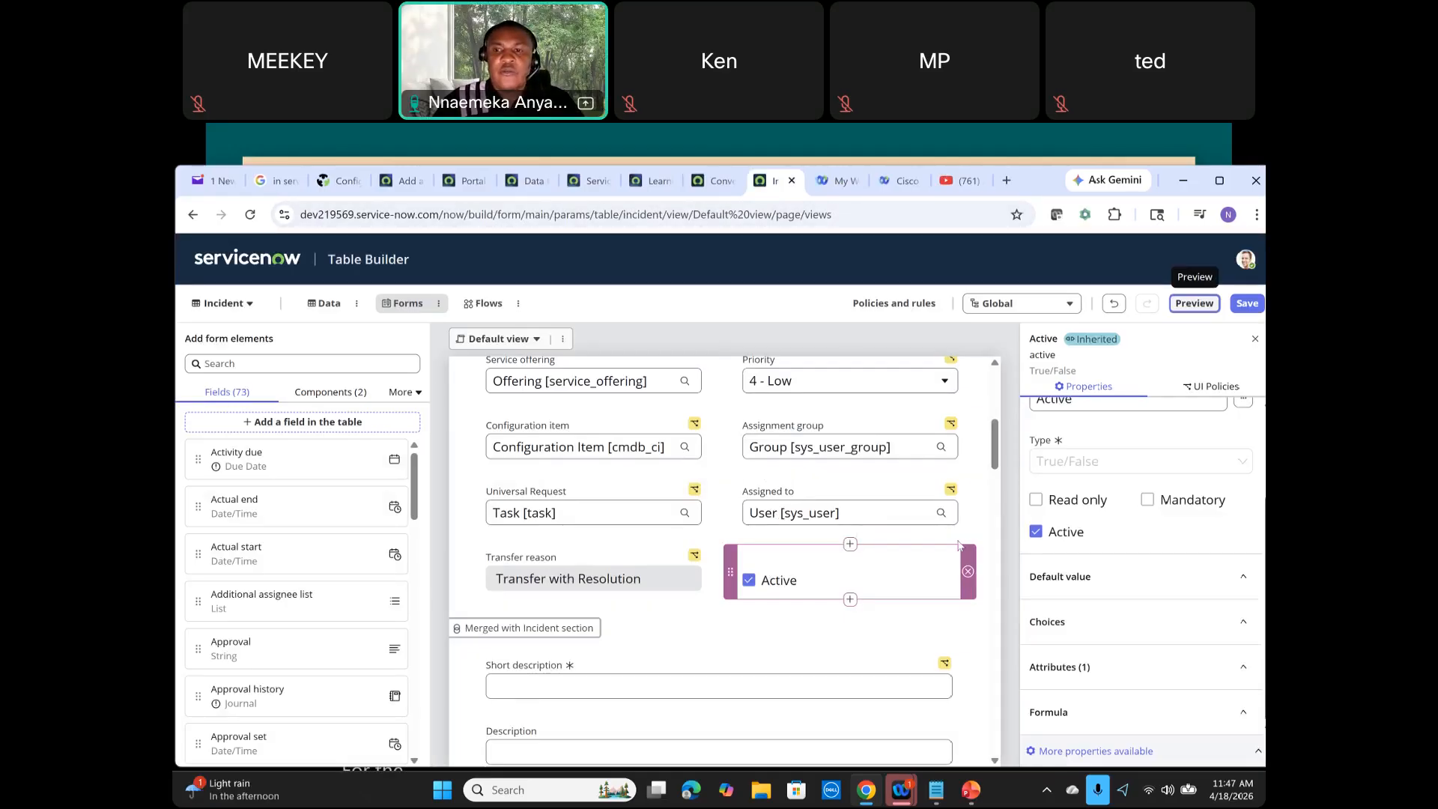
pyautogui.click(1114, 303)
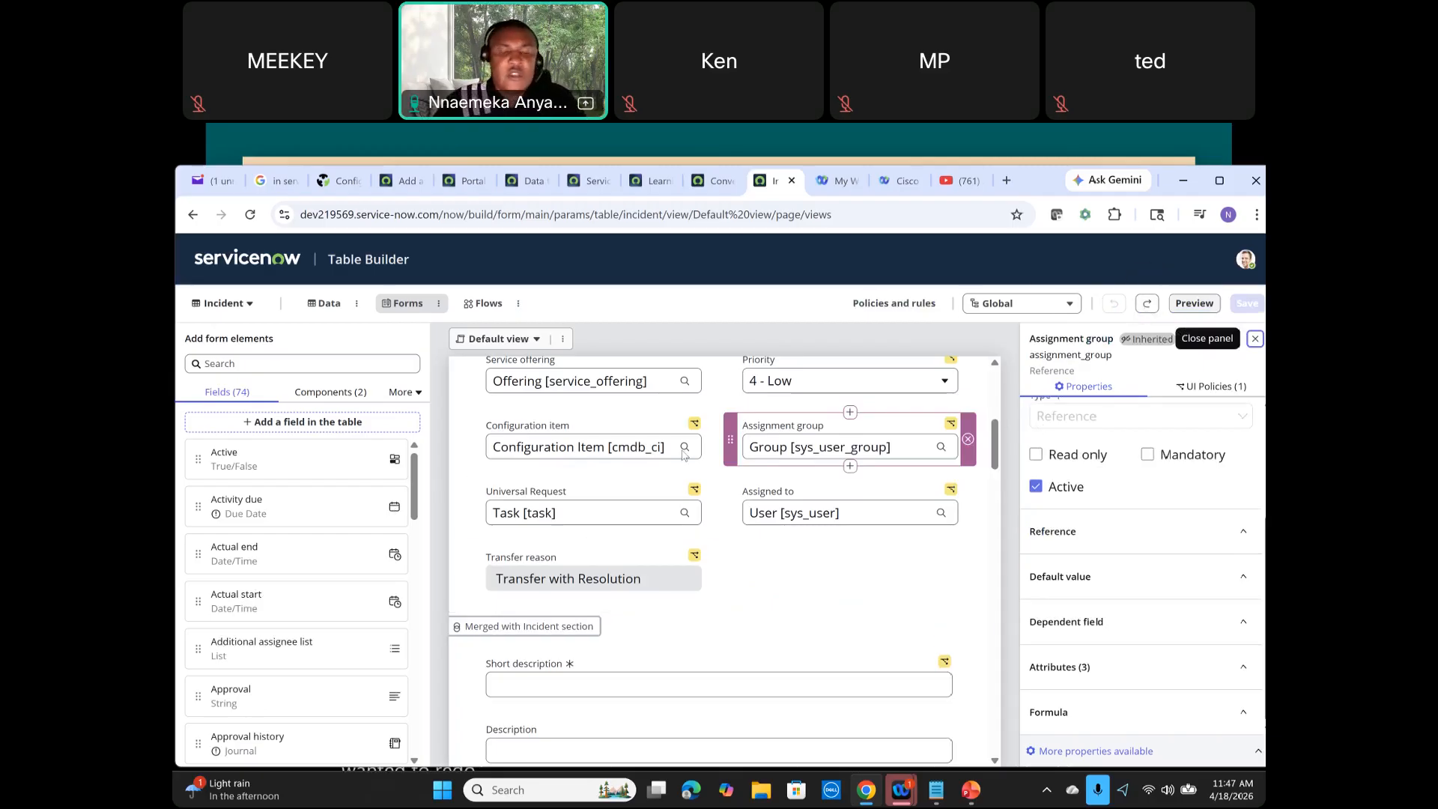
# Step: Open Policies and rules and view the Incident table's UI Policies list
pyautogui.scroll(-3, 686, 457)
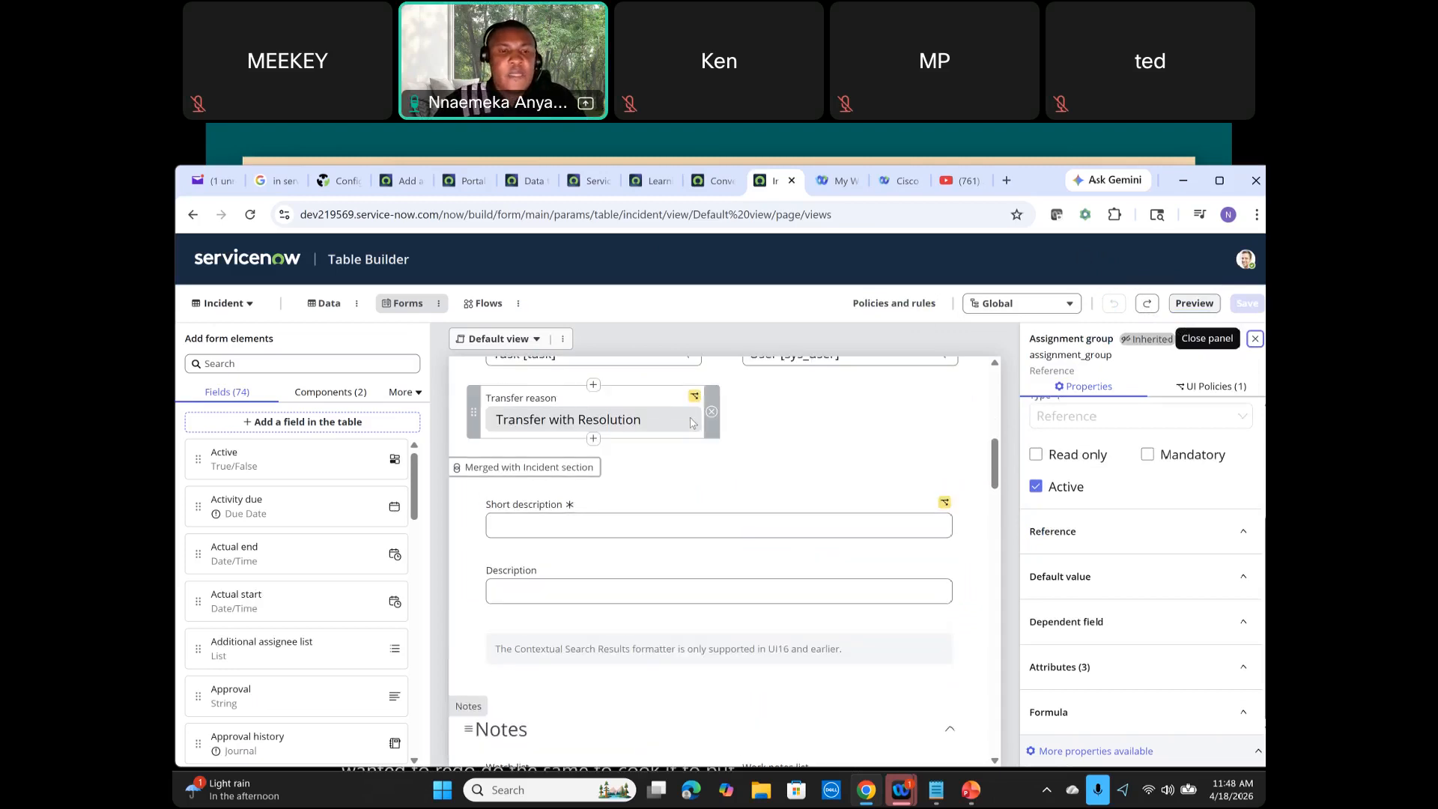
pyautogui.scroll(-3, 691, 424)
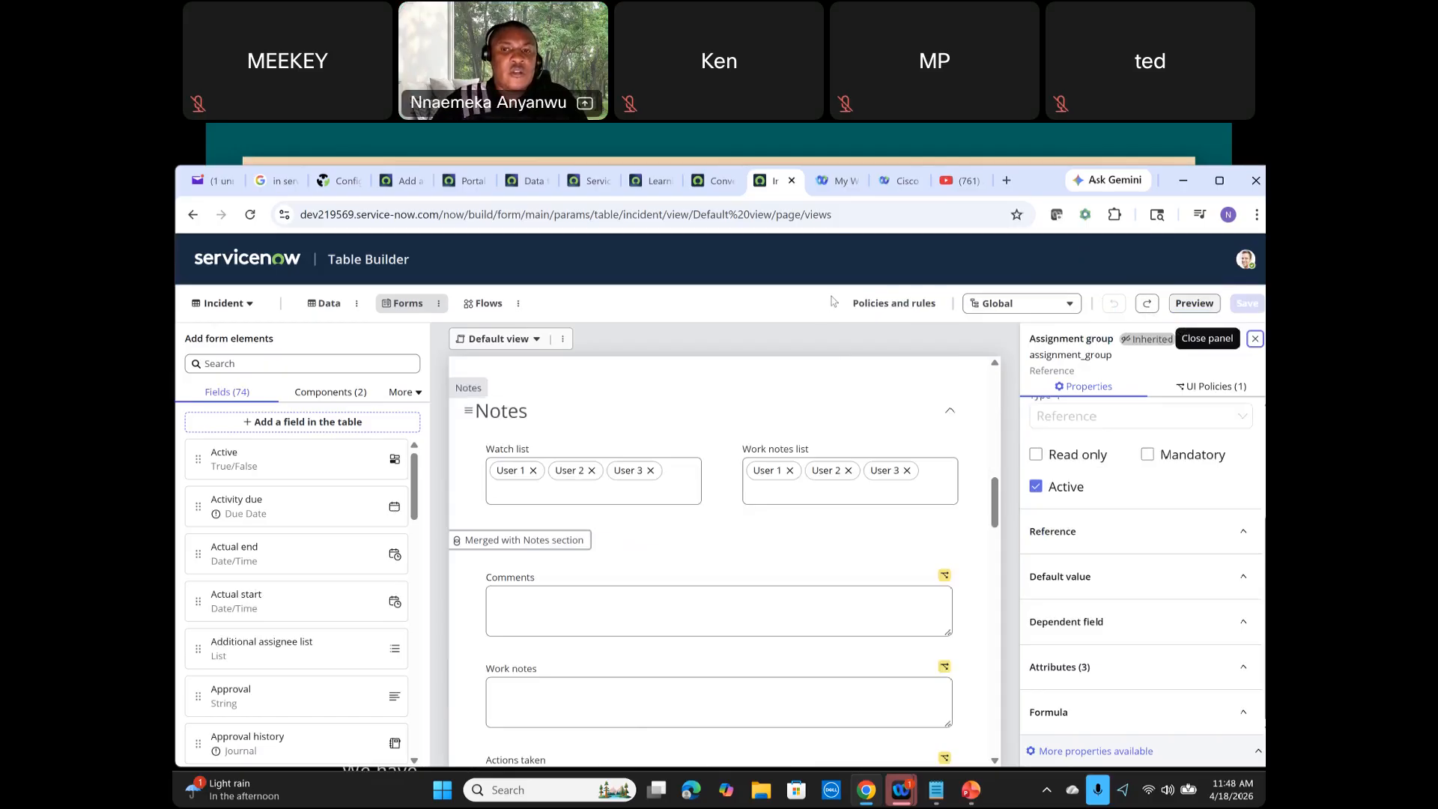
pyautogui.click(899, 305)
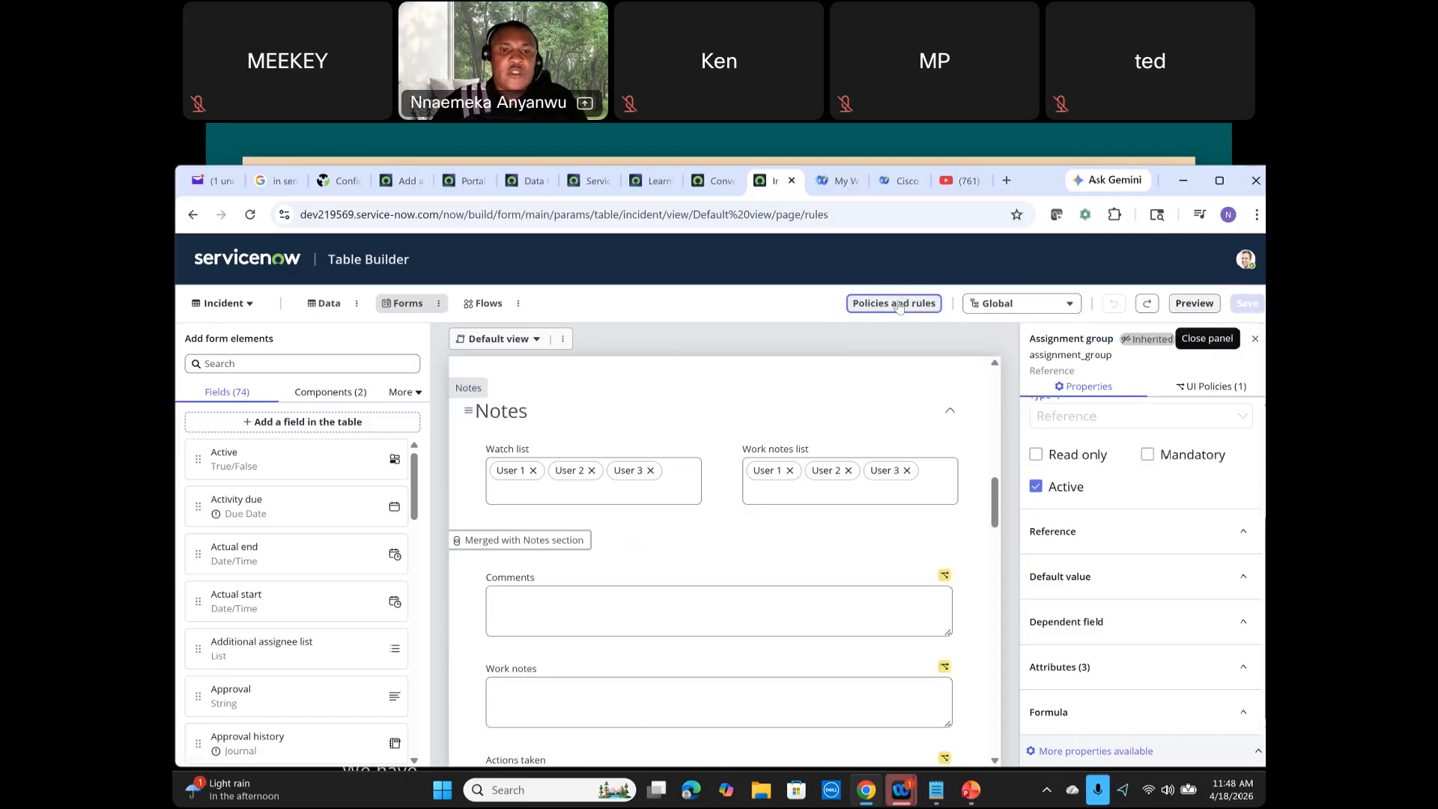
pyautogui.click(229, 341)
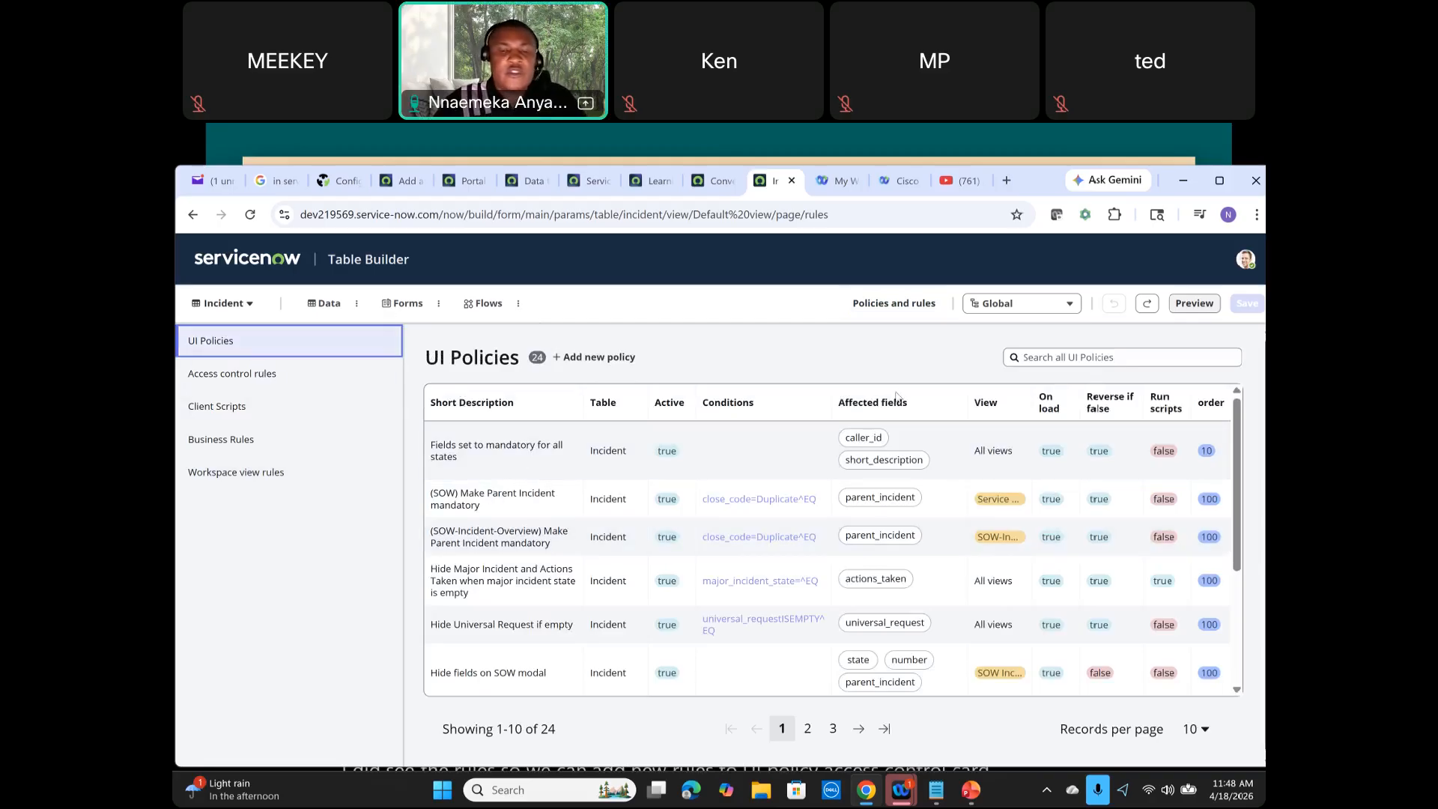
# Step: Close Table Builder, filter the navigator for incident, and open Incident Create New in a new tab
pyautogui.click(791, 182)
pyautogui.click(711, 180)
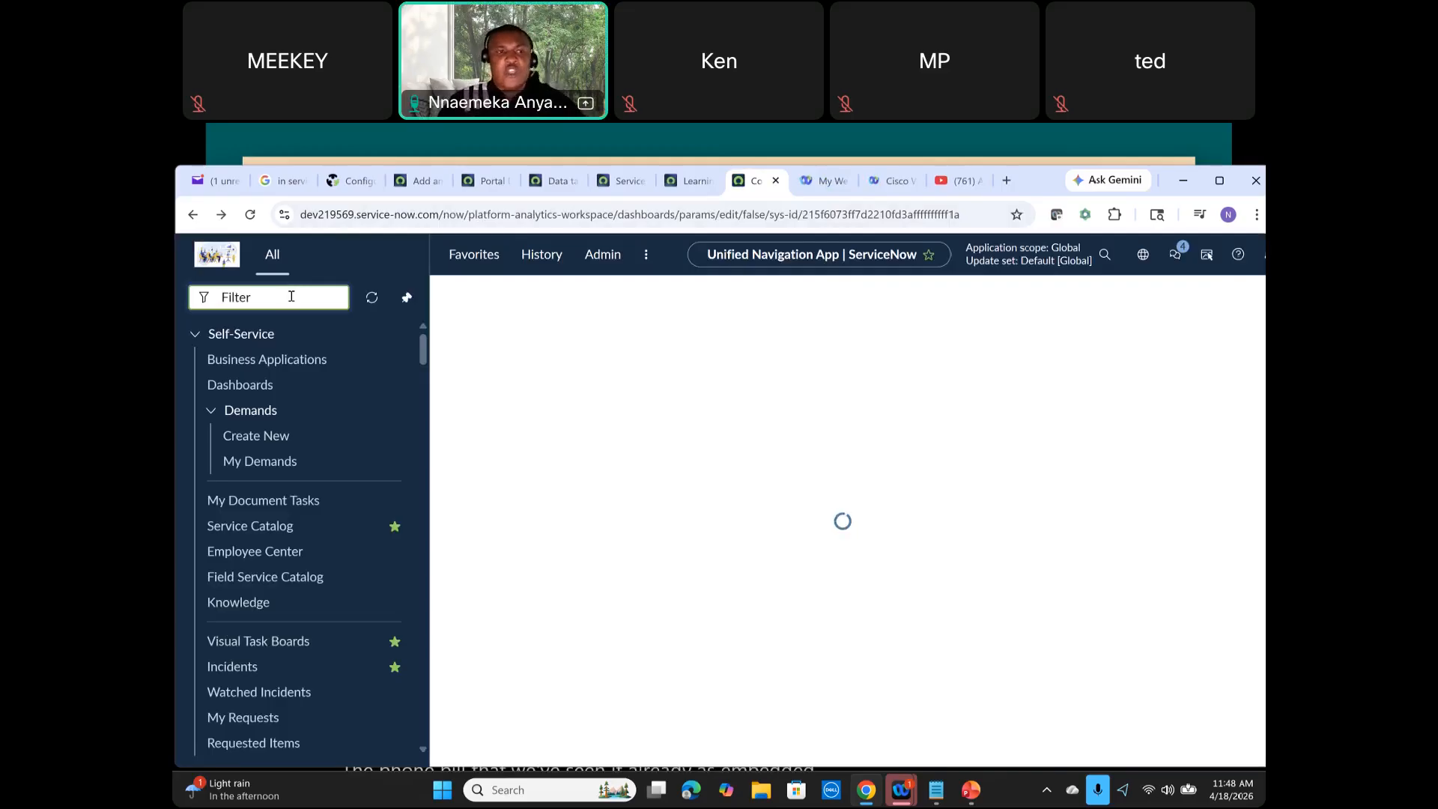
pyautogui.write('incident')
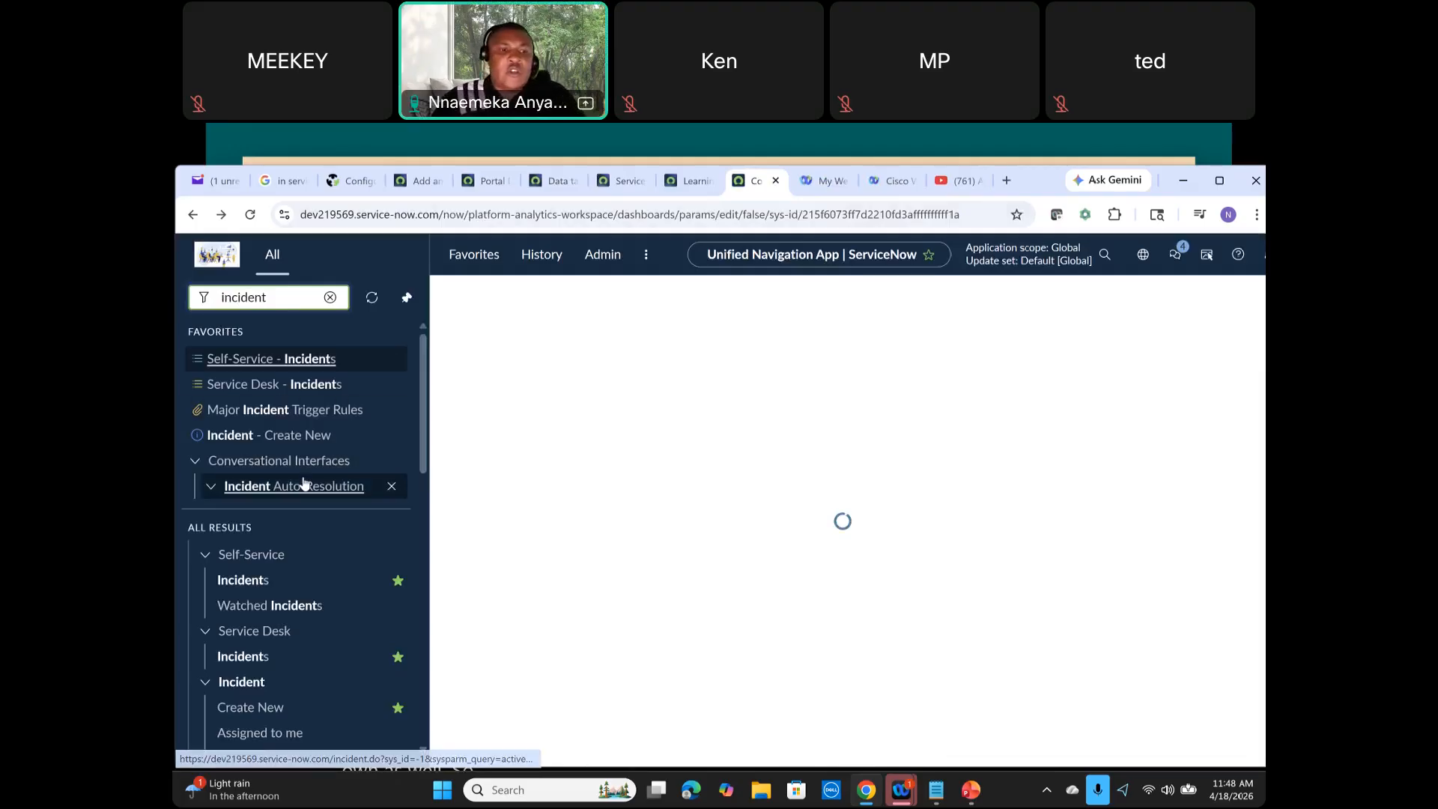
pyautogui.scroll(-2, 298, 488)
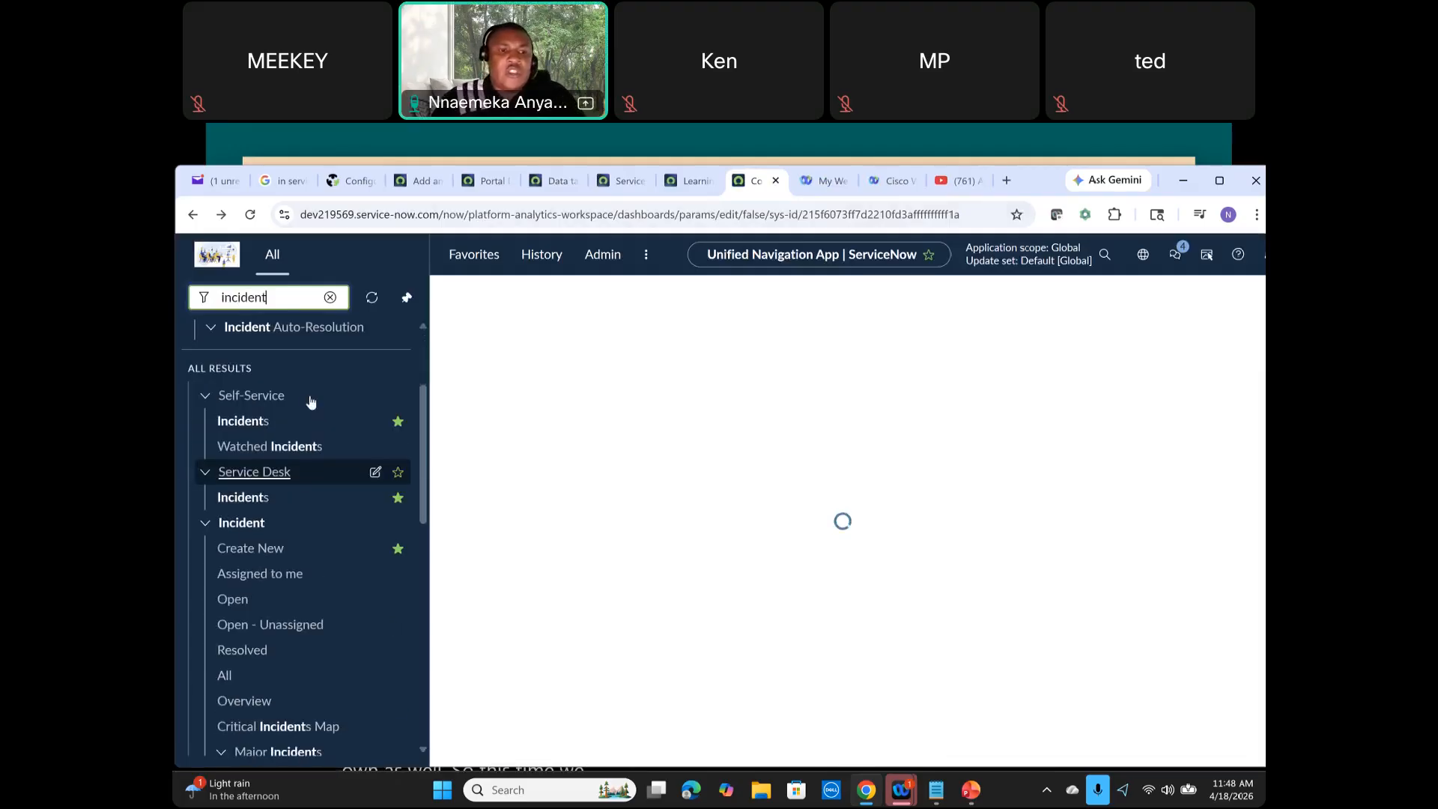
pyautogui.rightClick(250, 557)
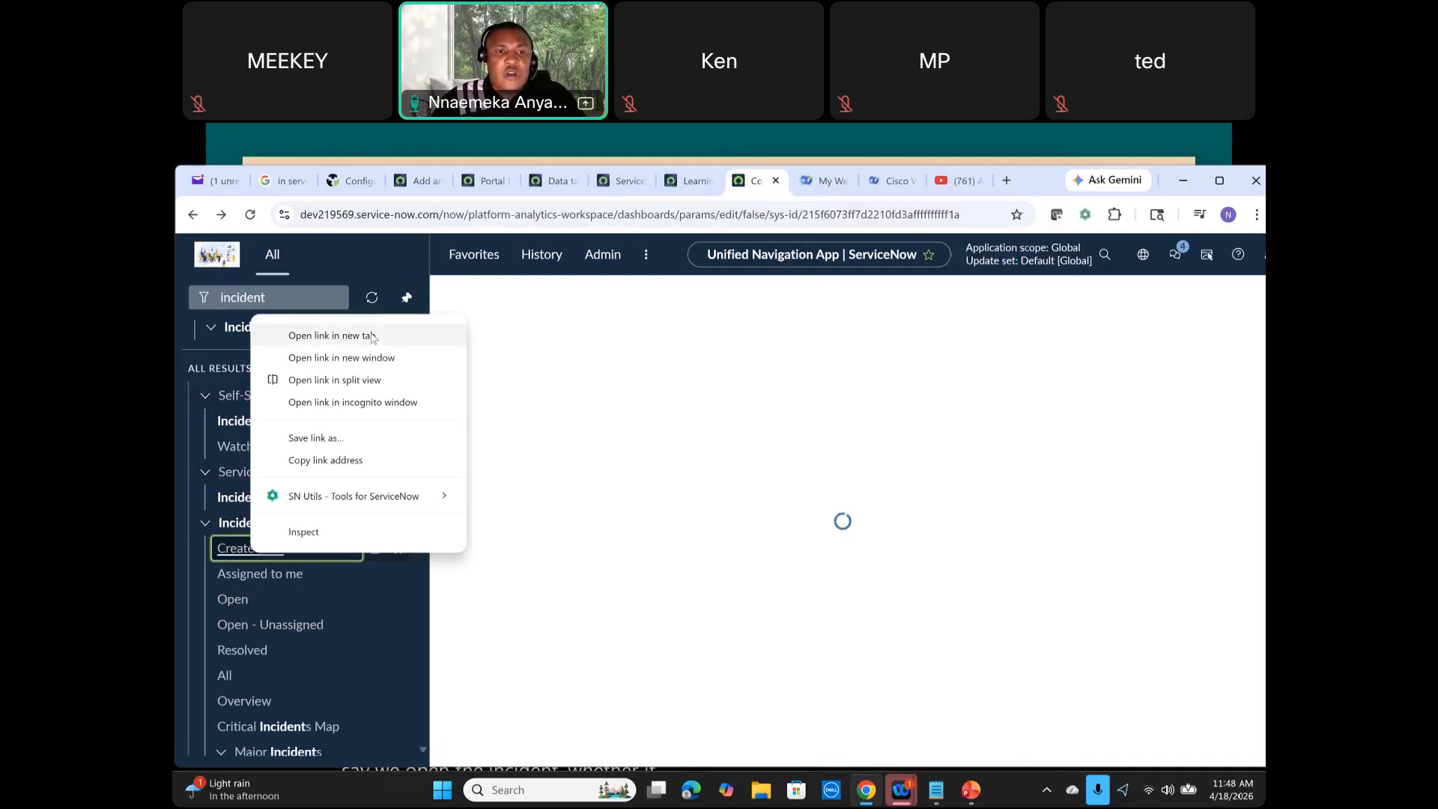
pyautogui.click(372, 336)
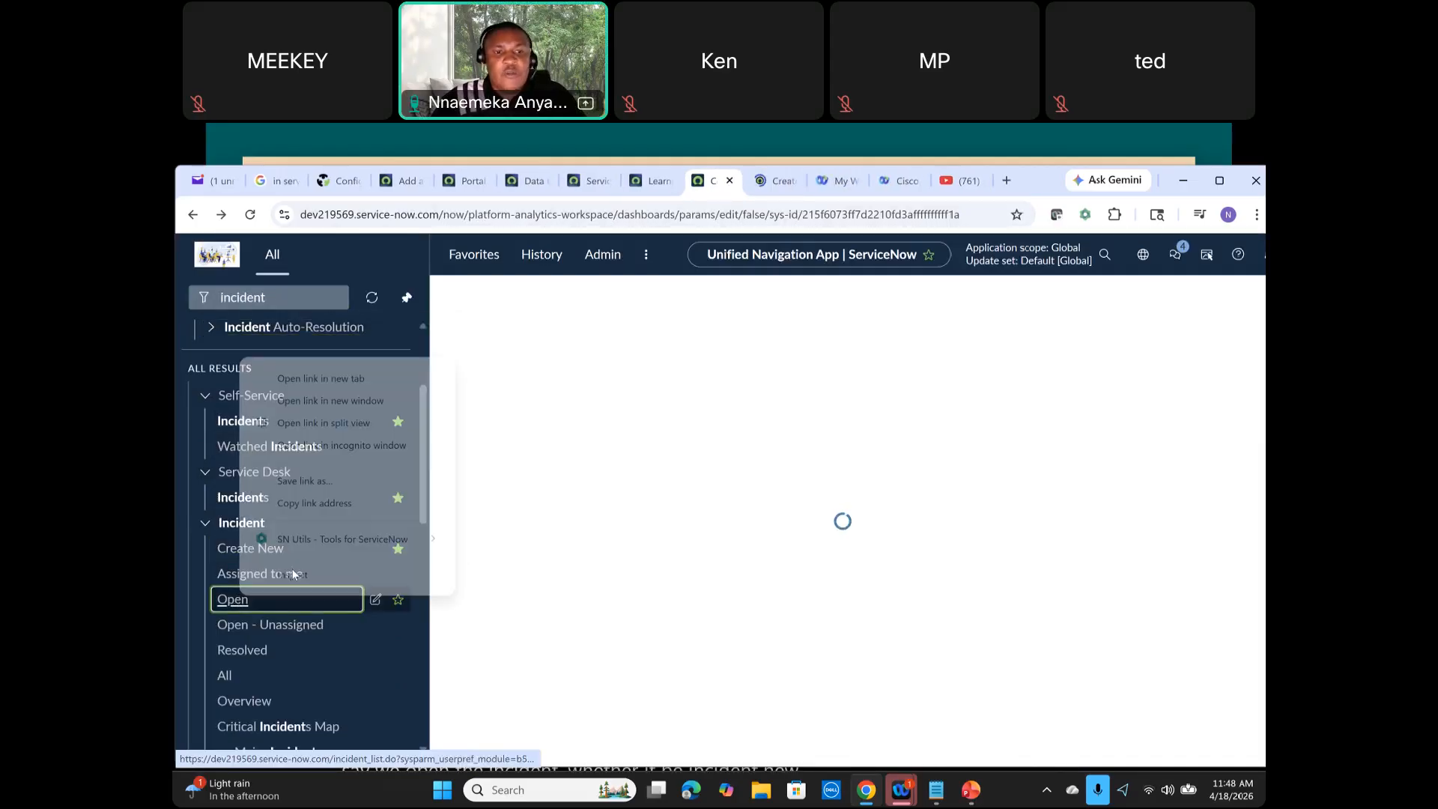
# Step: Open the incident list link in a new tab and open a new Incident record form
pyautogui.click(350, 382)
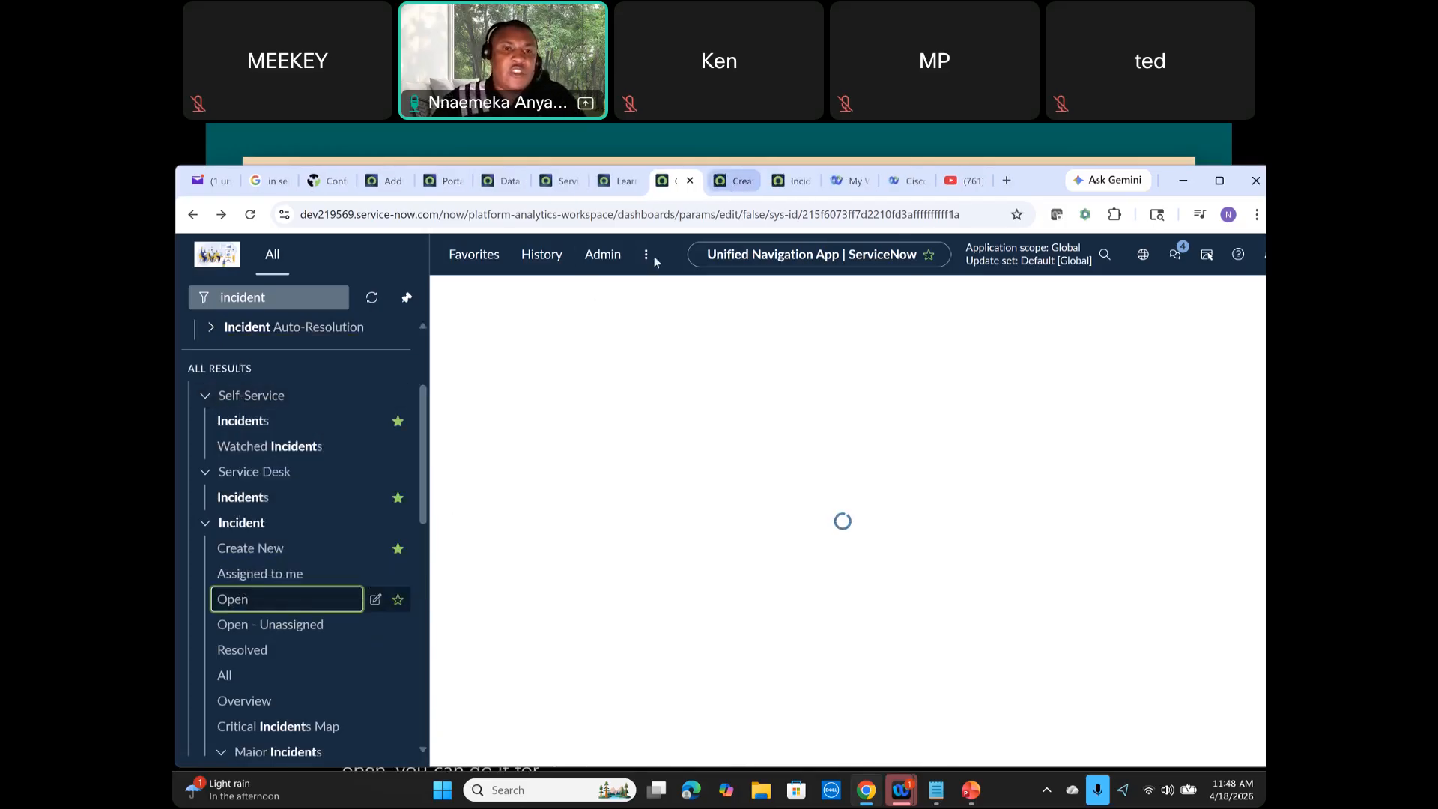
pyautogui.click(256, 550)
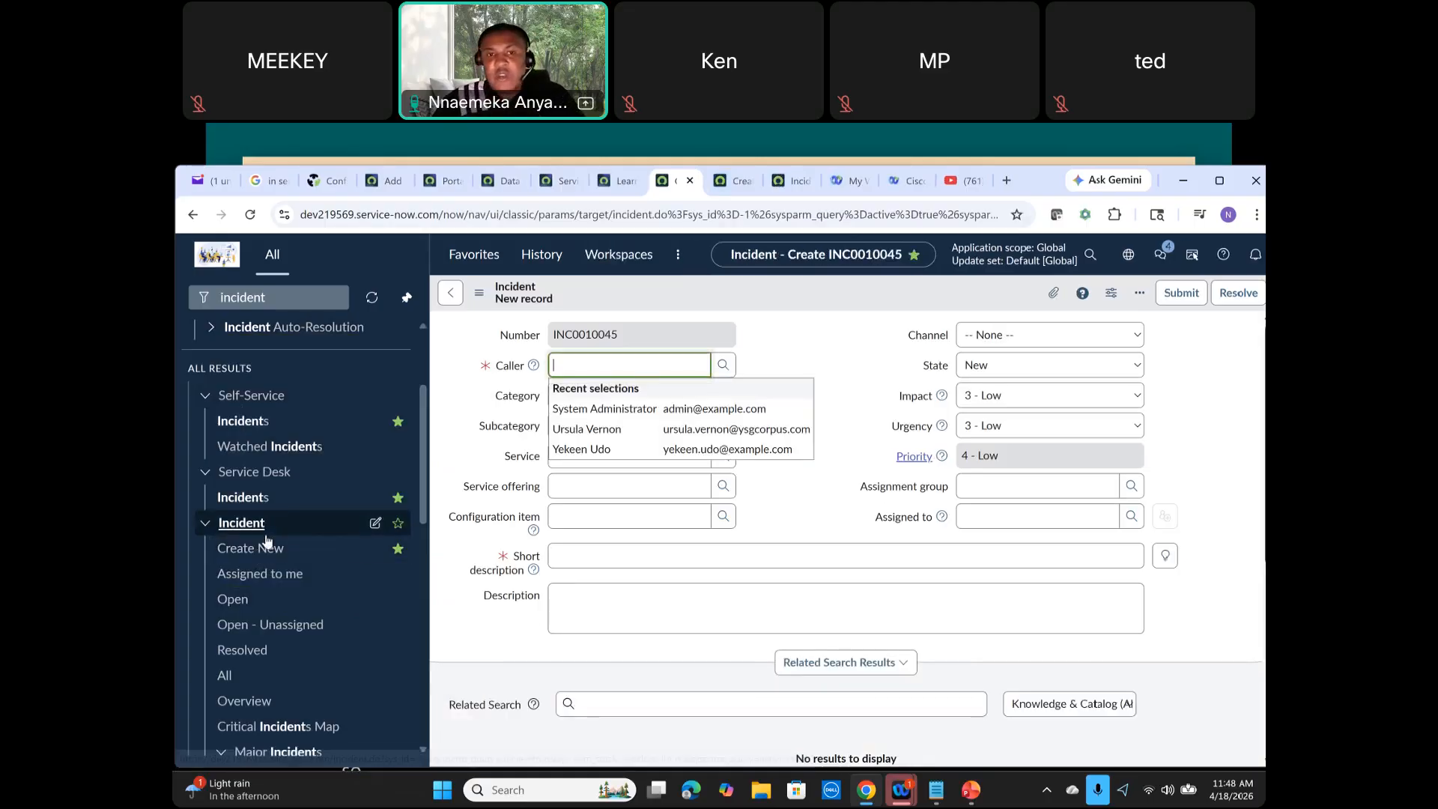
# Step: Open the form's Configure options and launch Form Builder for the Incident form
pyautogui.rightClick(718, 291)
pyautogui.click(717, 291)
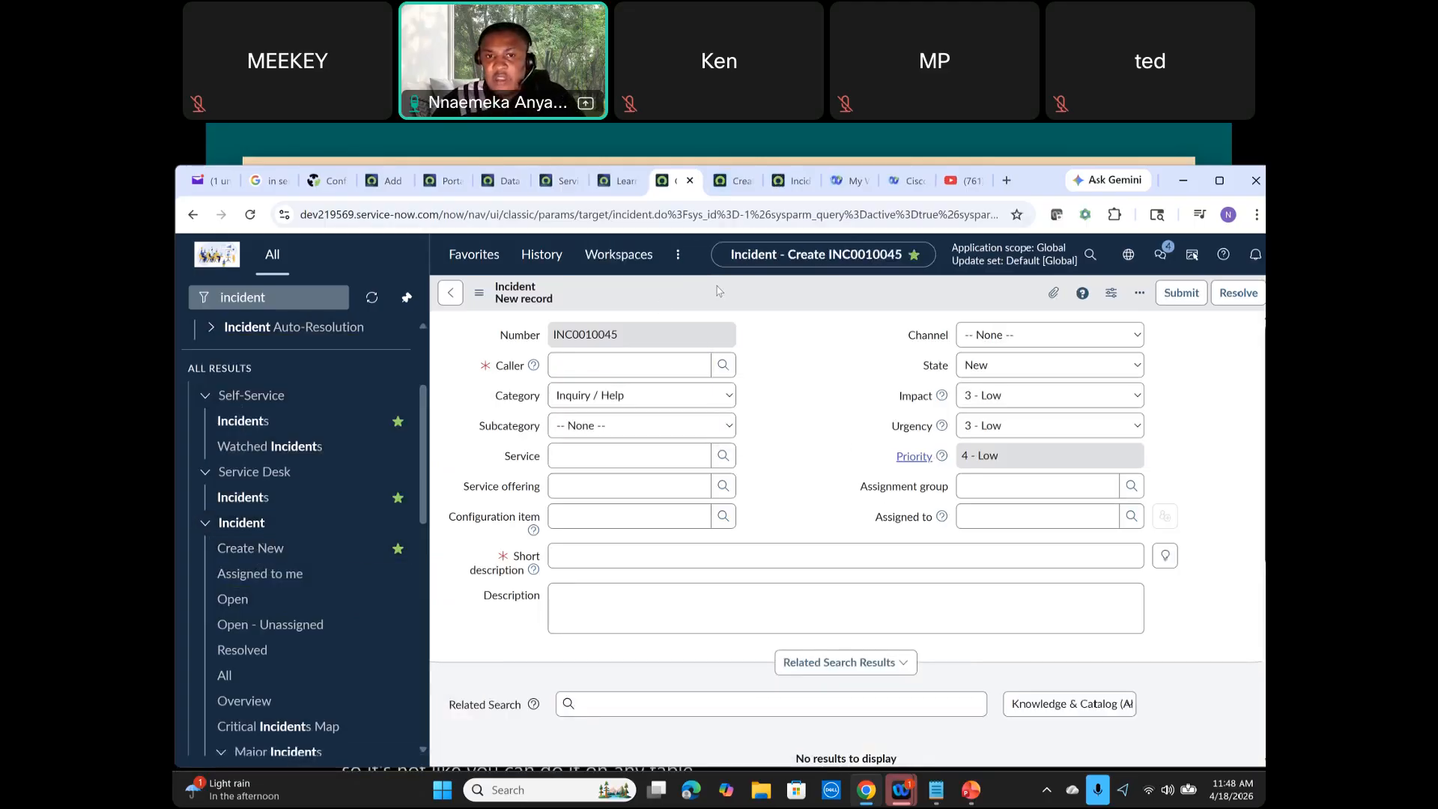
pyautogui.rightClick(717, 291)
pyautogui.moveTo(780, 339)
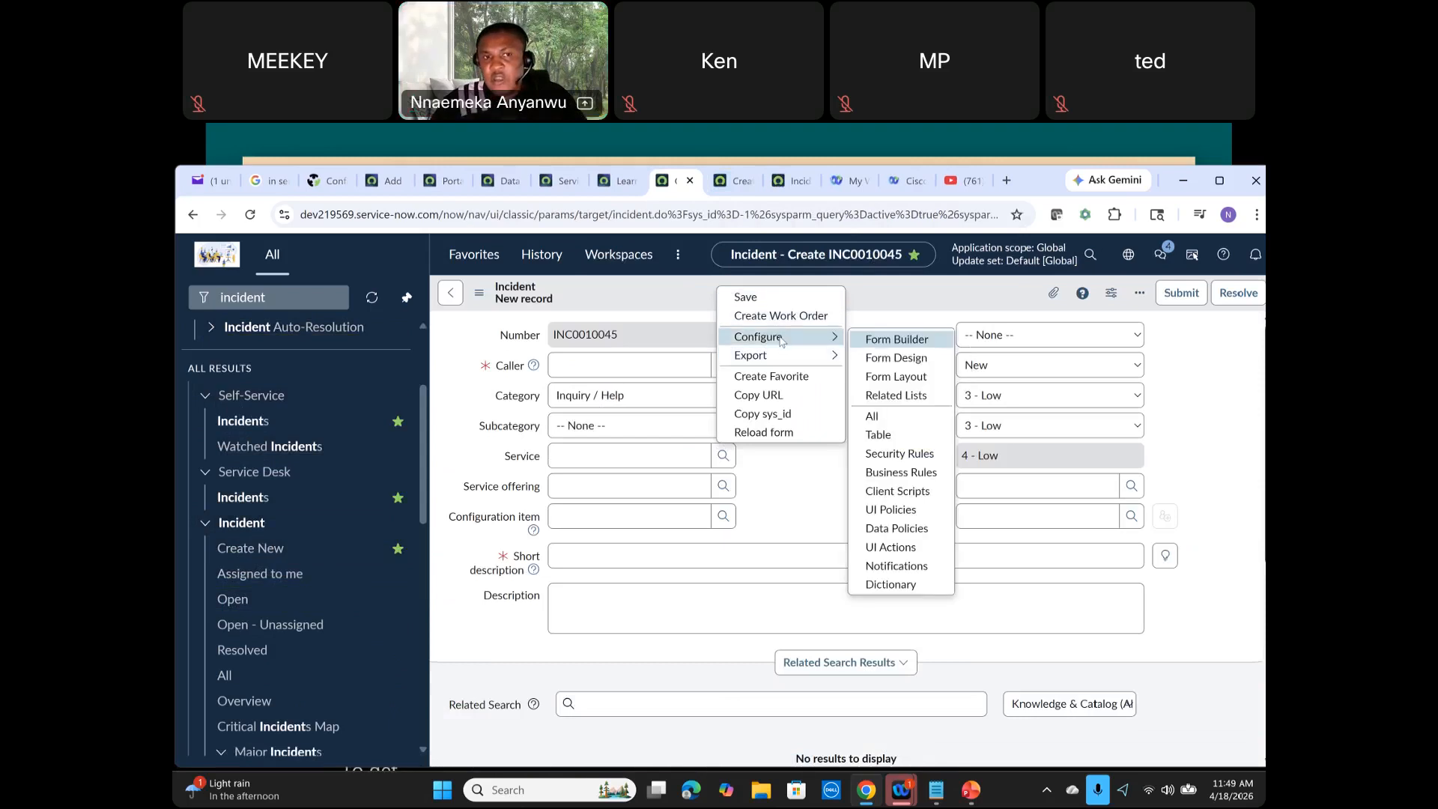
pyautogui.click(480, 294)
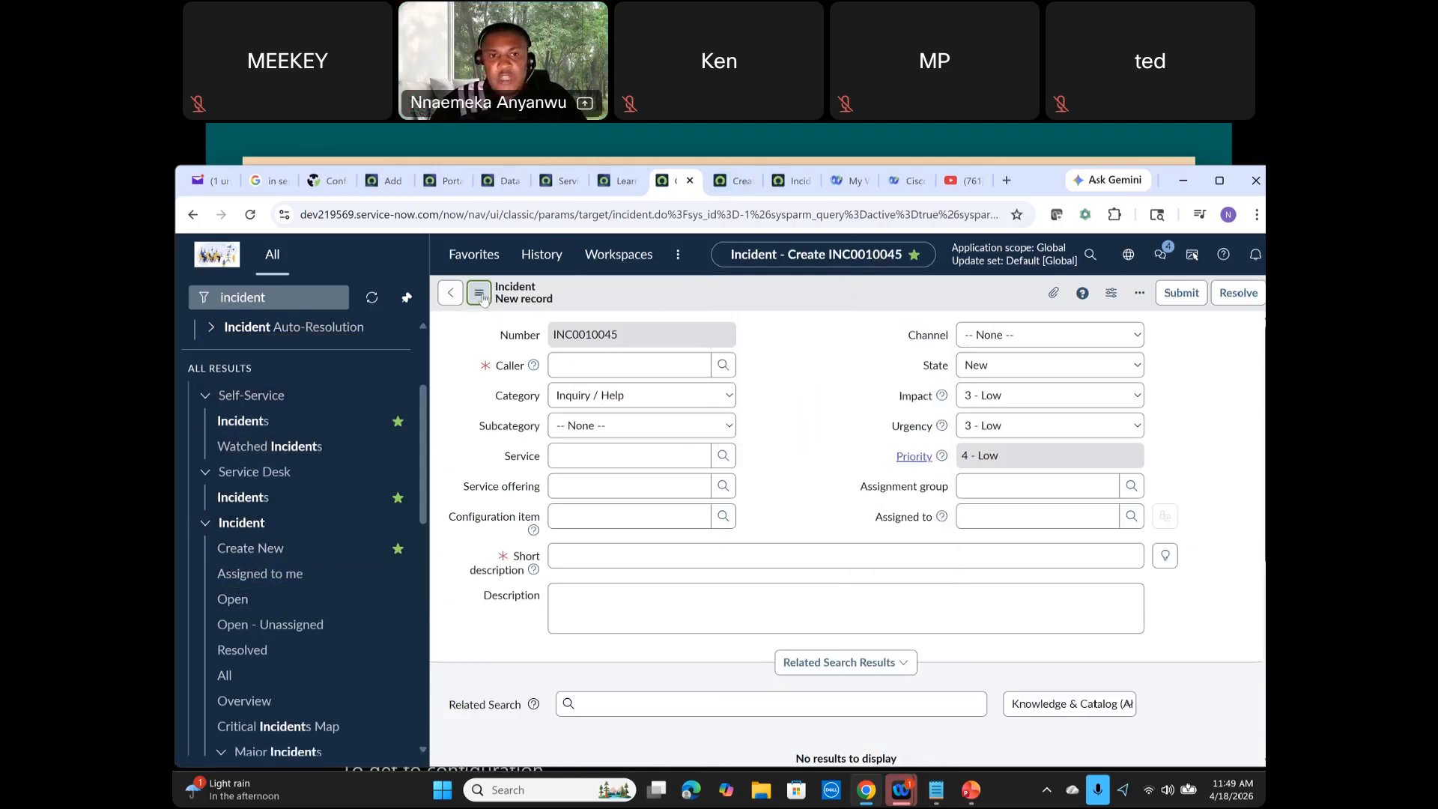
pyautogui.click(480, 294)
pyautogui.moveTo(512, 349)
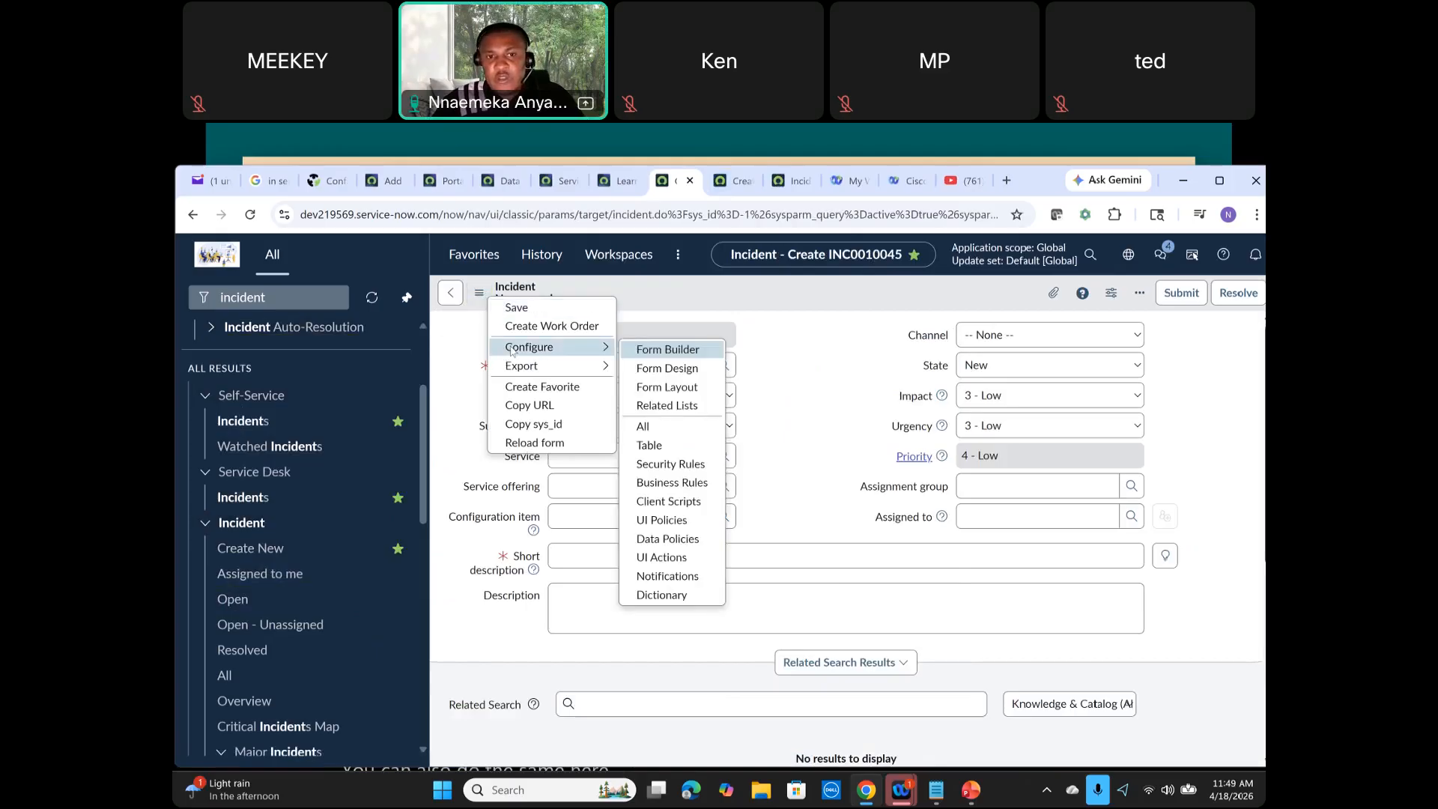
pyautogui.click(670, 349)
pyautogui.click(635, 187)
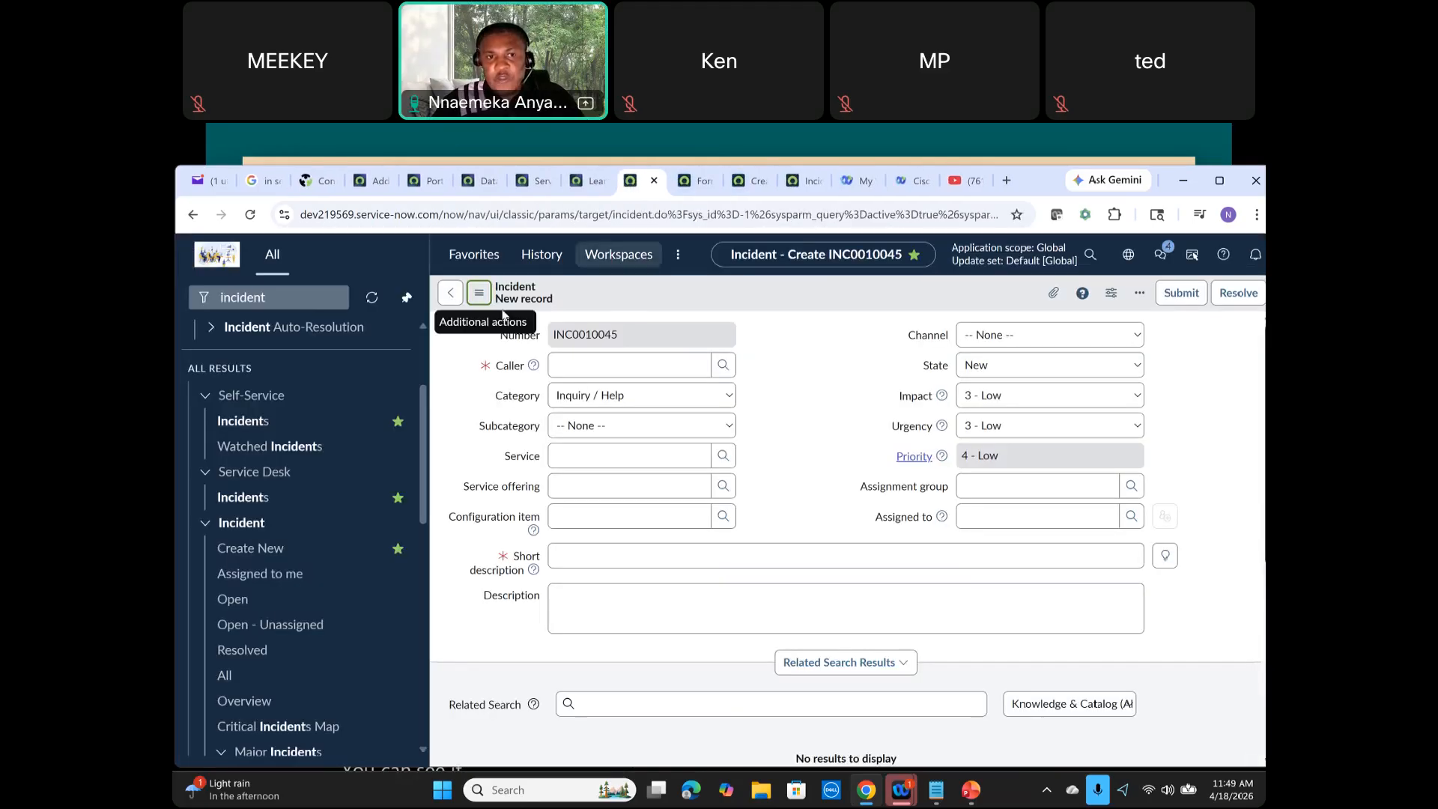
# Step: Open Form Design for the Incident form and dismiss the Form Builder suggestion
pyautogui.click(479, 292)
pyautogui.moveTo(588, 348)
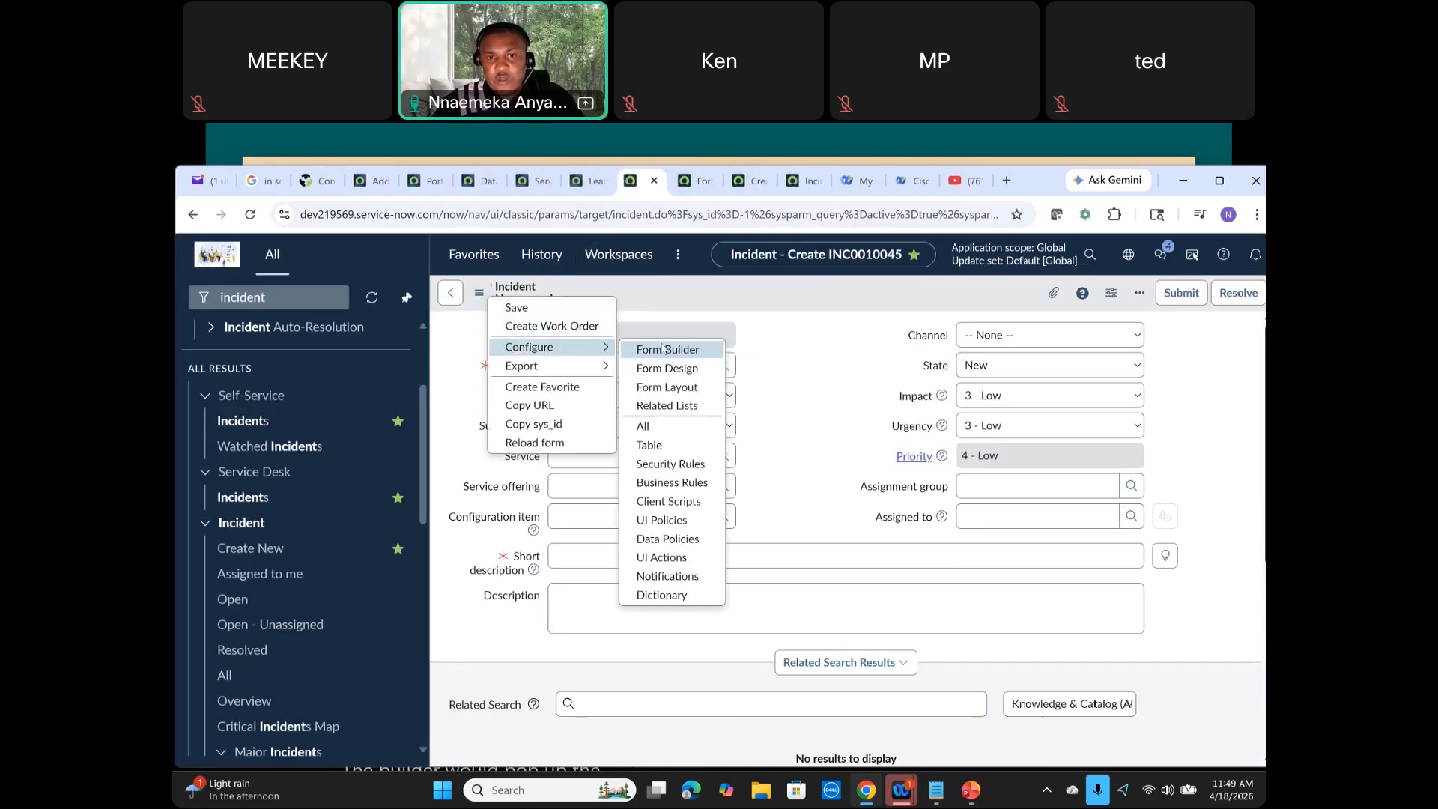
pyautogui.click(686, 370)
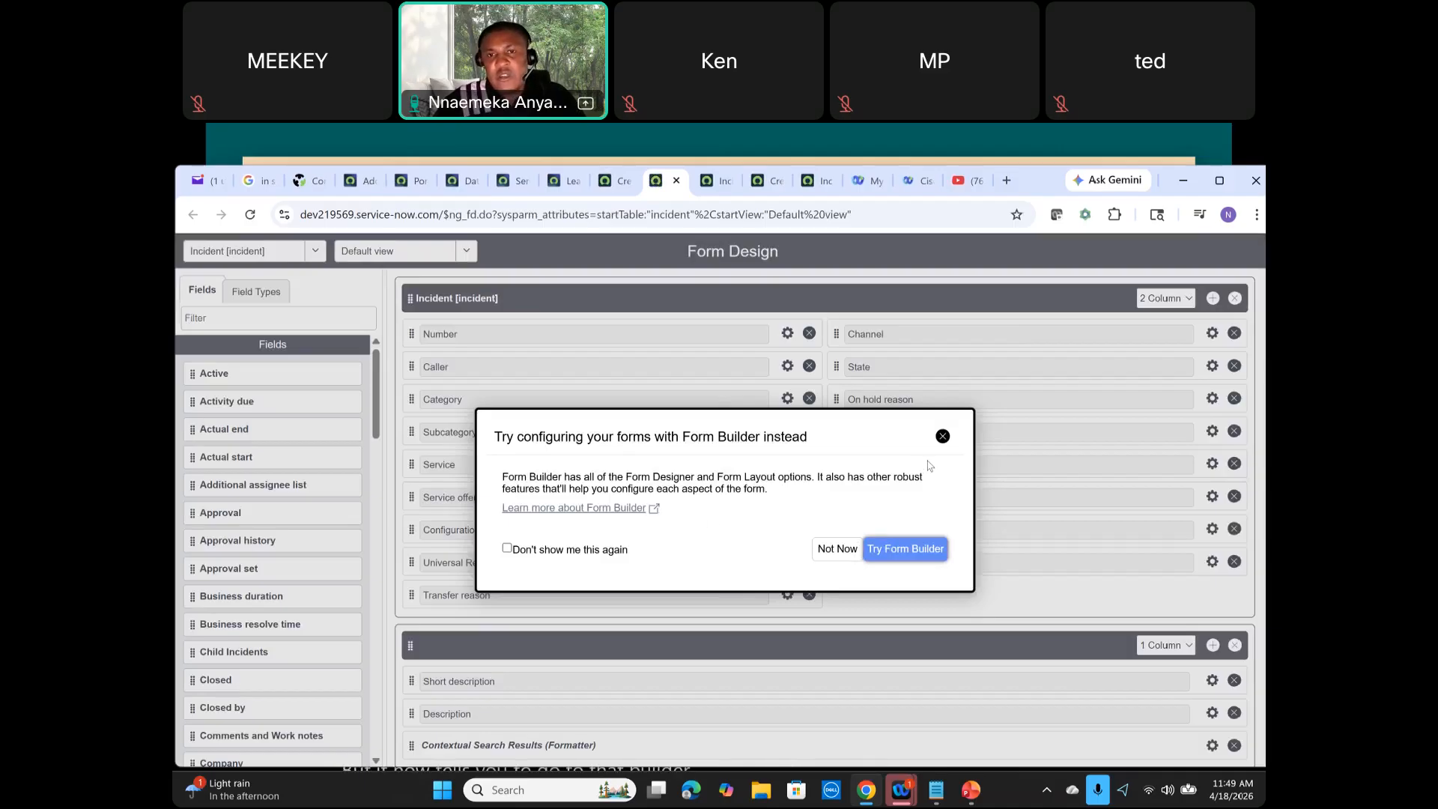
pyautogui.click(943, 436)
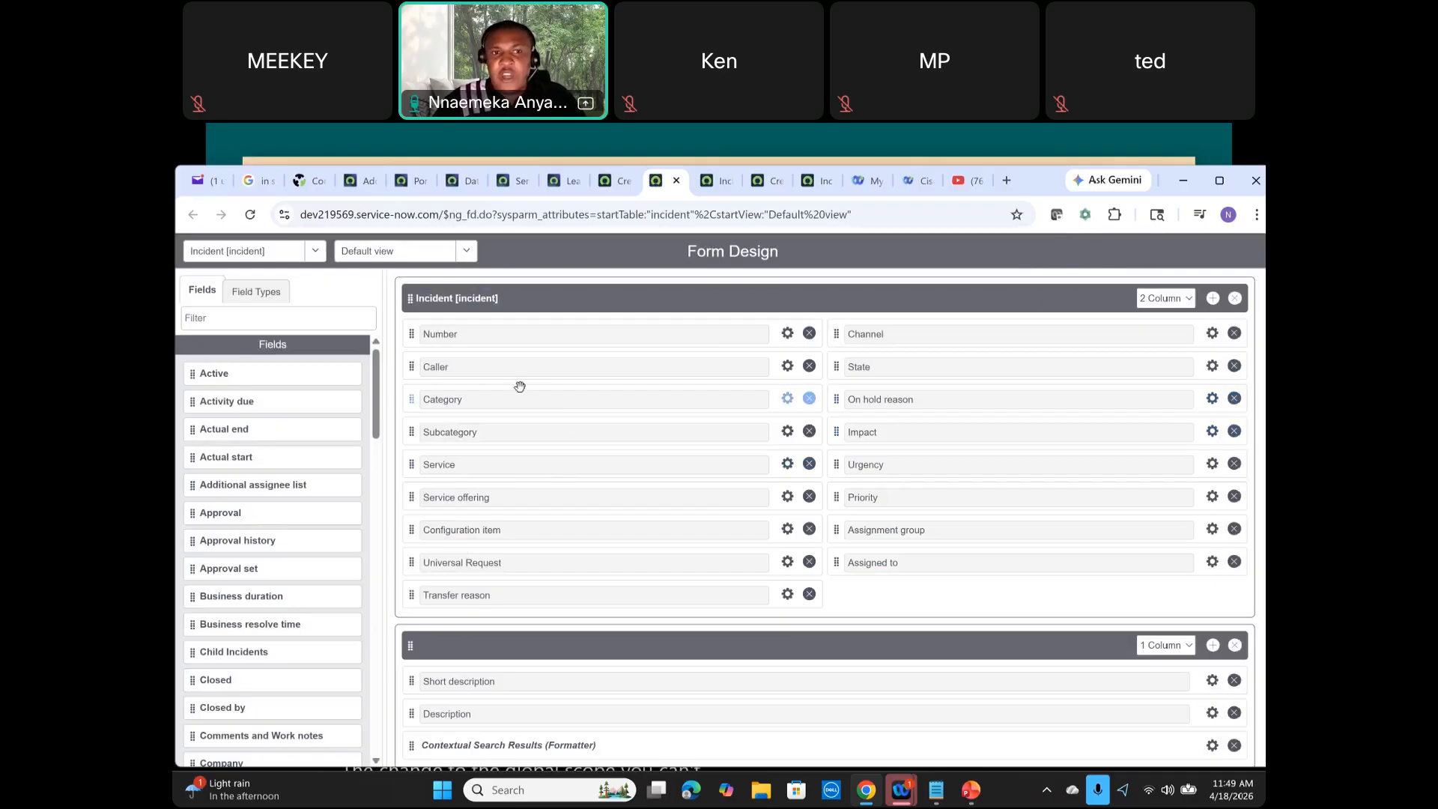
# Step: Switch the Form Design view to Workspace and review its layout
pyautogui.scroll(-1, 1073, 487)
pyautogui.scroll(1, 1073, 487)
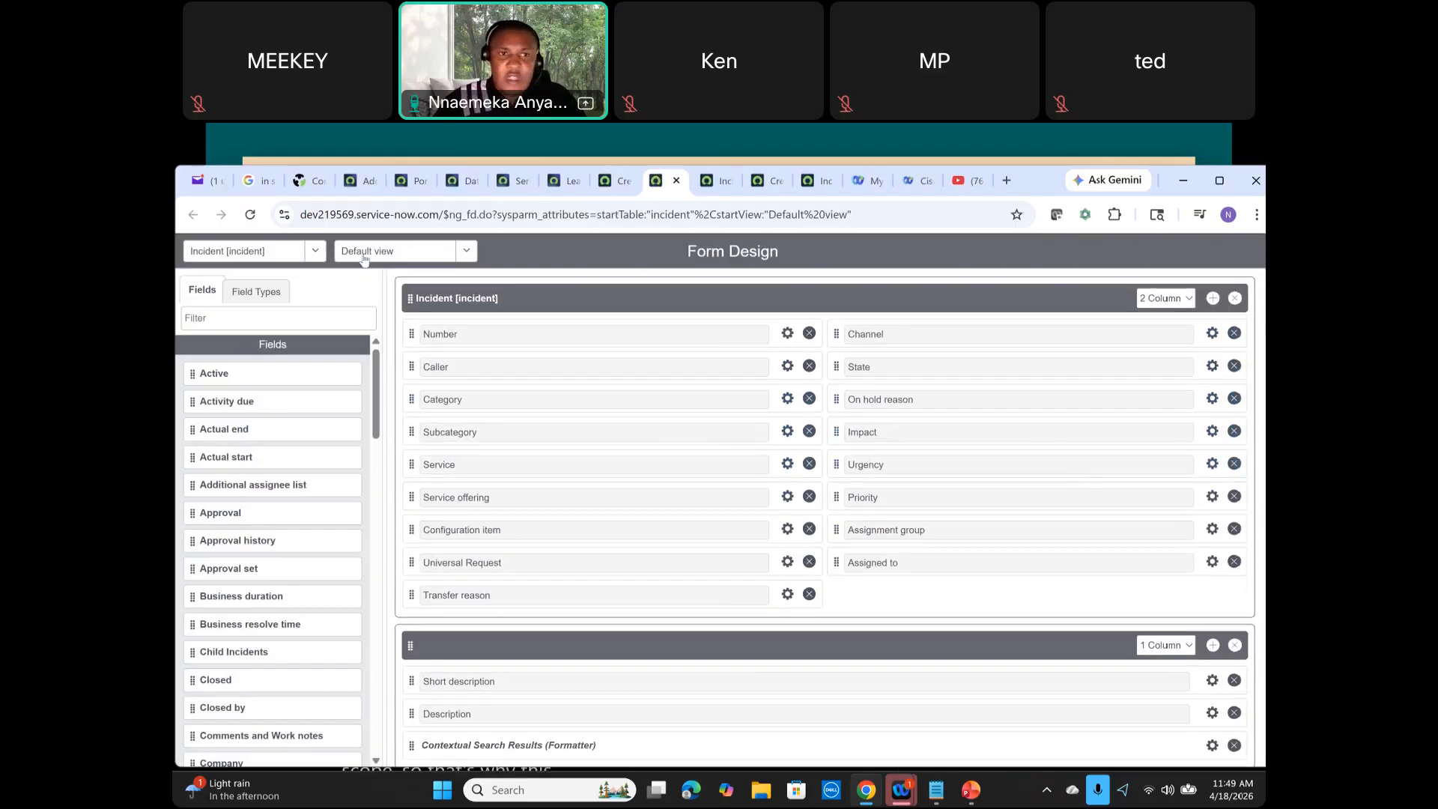
pyautogui.click(461, 256)
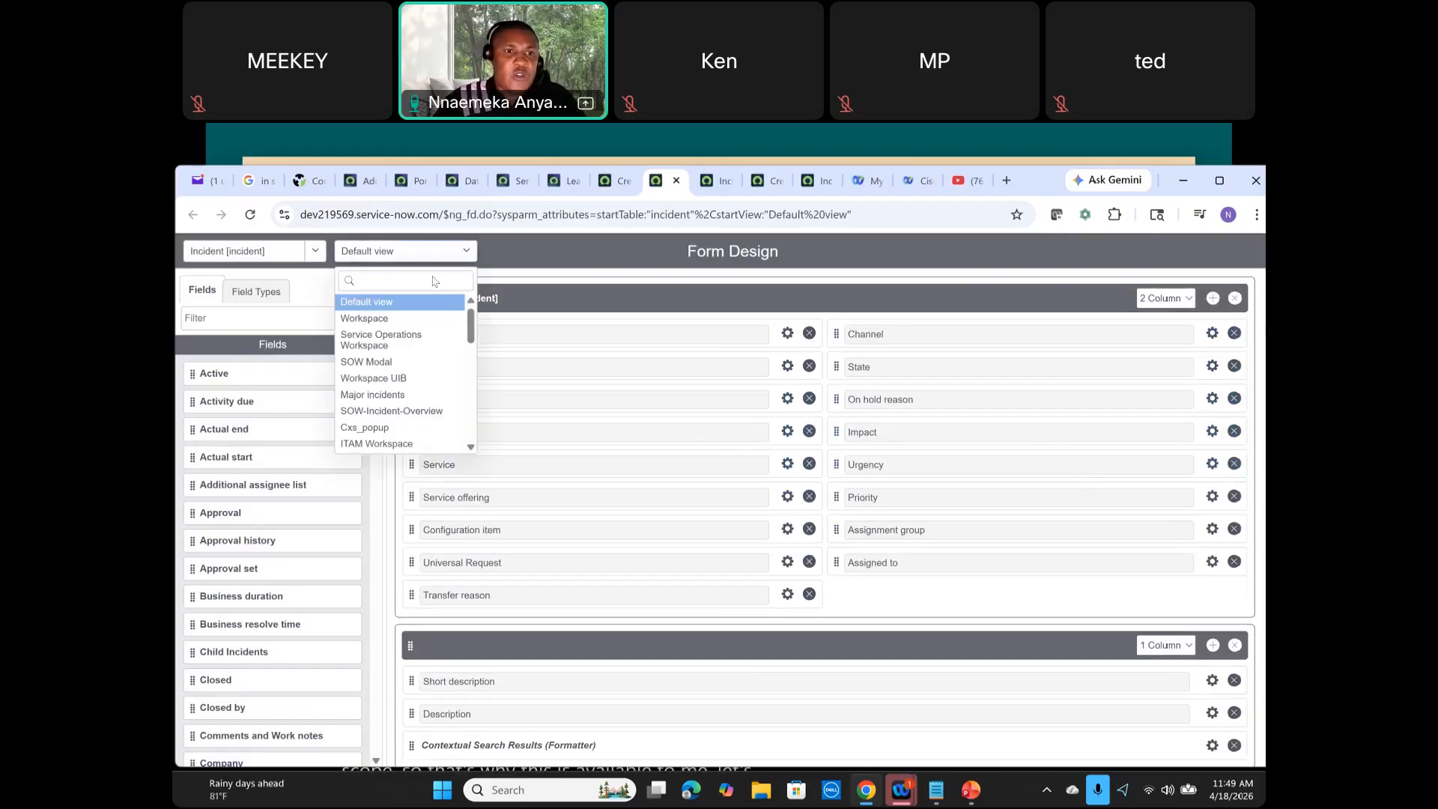
pyautogui.click(390, 320)
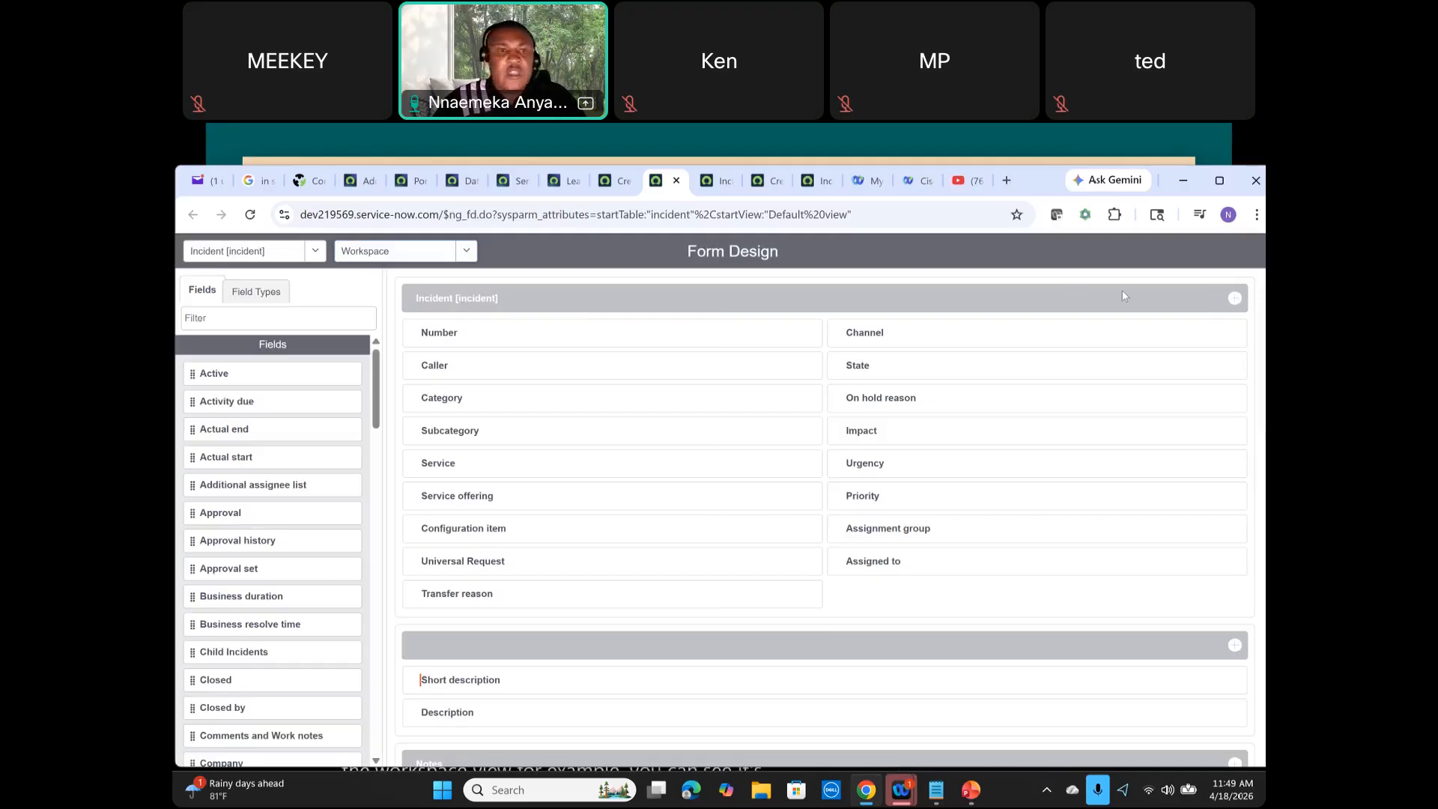
pyautogui.scroll(-3, 540, 292)
pyautogui.scroll(3, 561, 285)
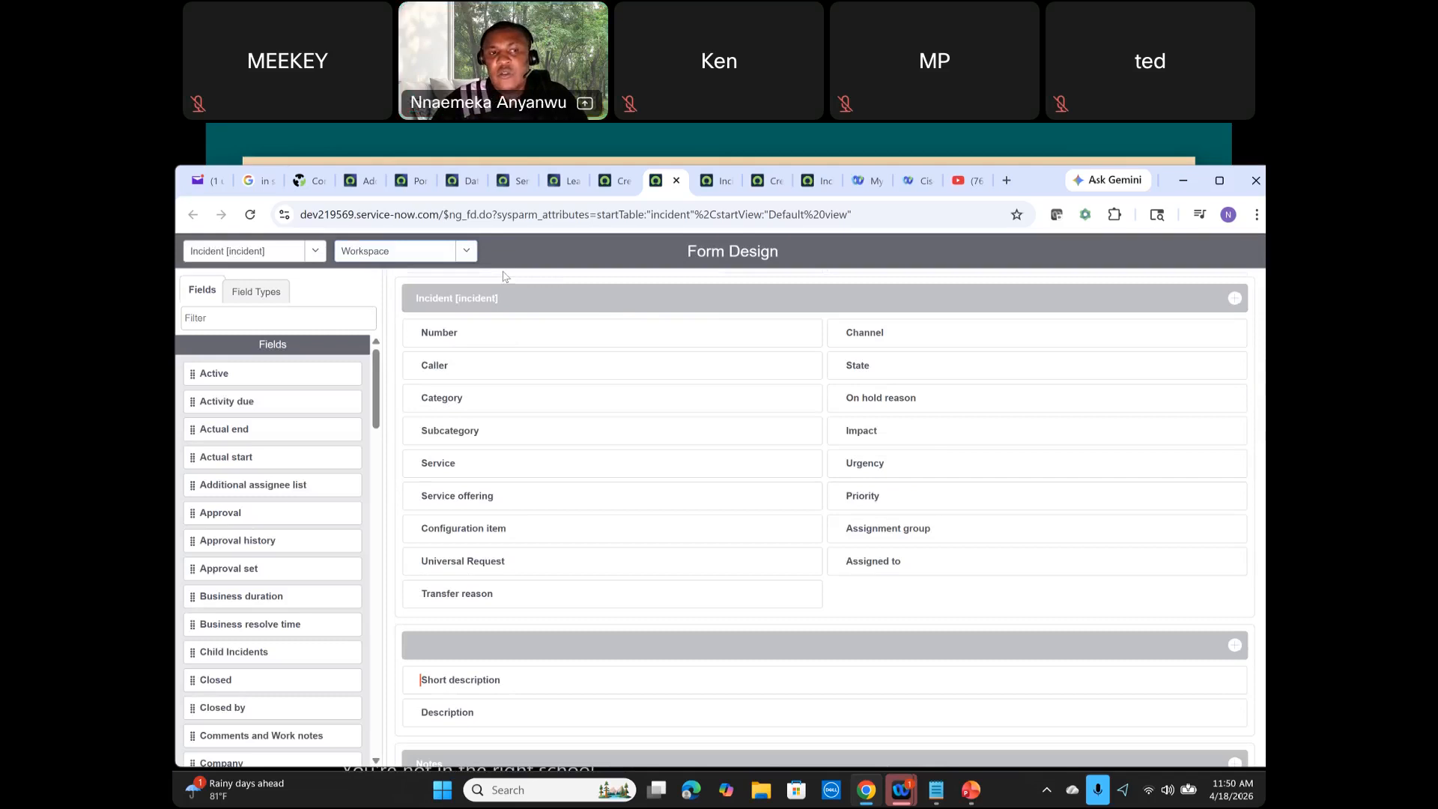
# Step: Browse the table selector and switch the Form Design view back to Default view
pyautogui.click(314, 252)
pyautogui.scroll(-5, 286, 304)
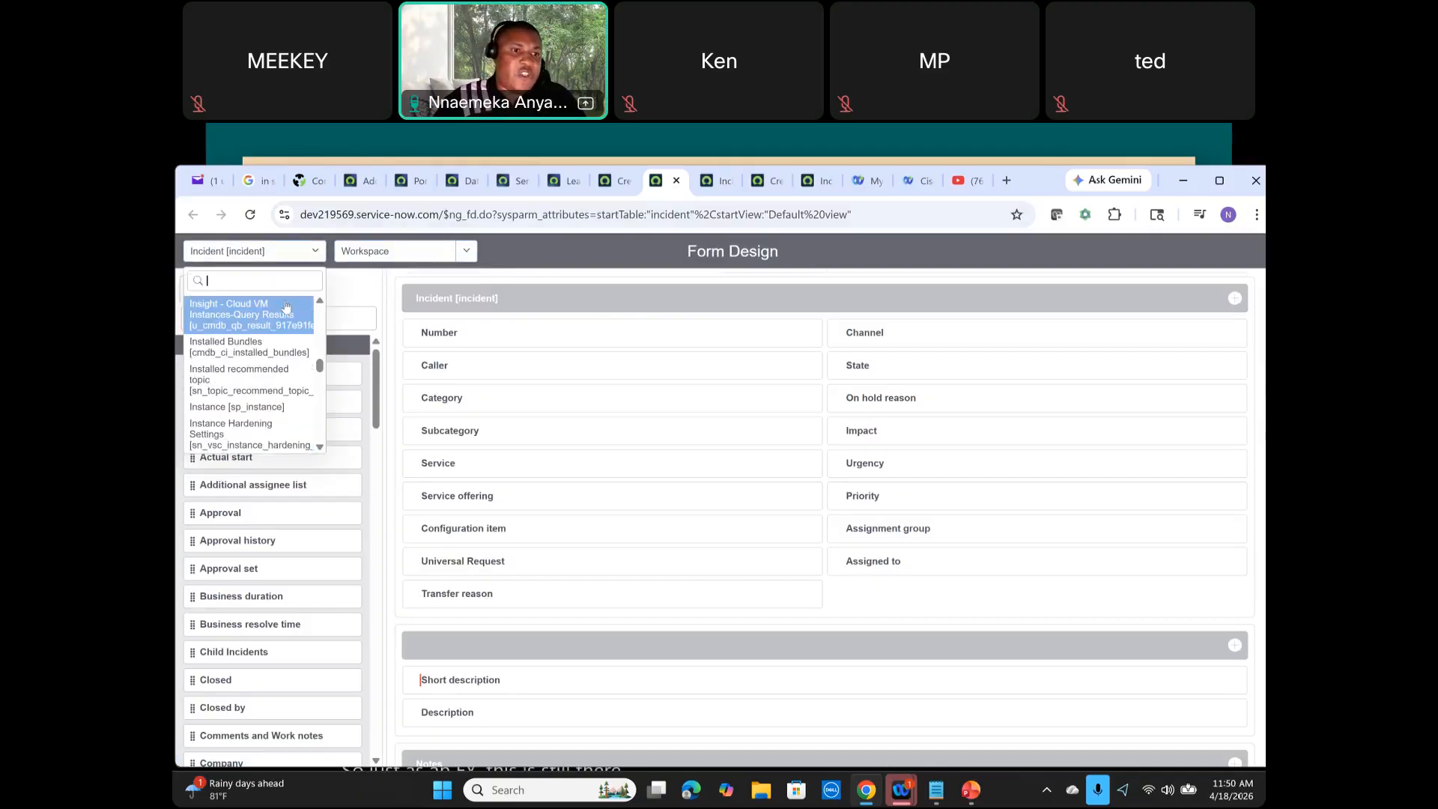
pyautogui.scroll(5, 286, 304)
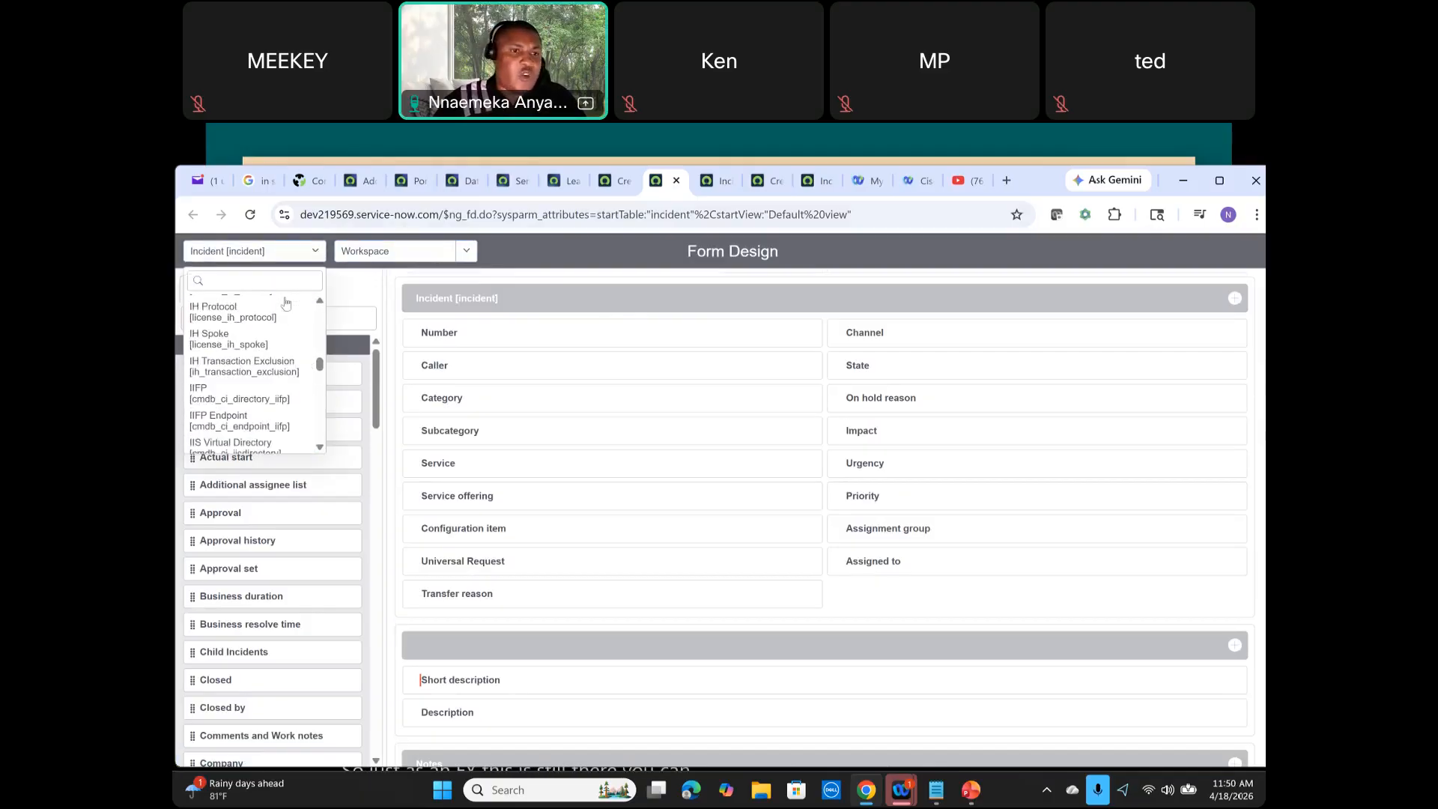
pyautogui.click(466, 252)
pyautogui.click(466, 252)
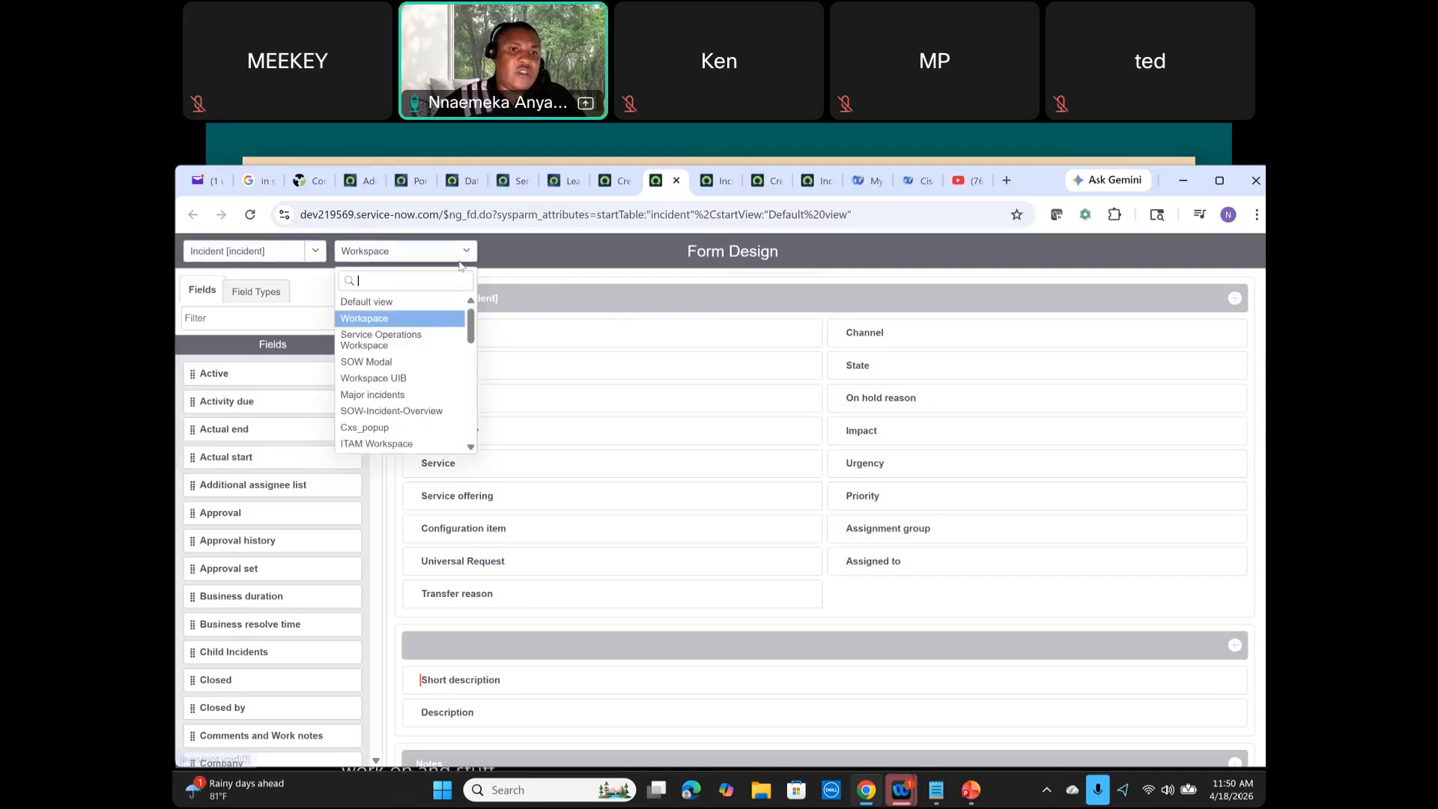
pyautogui.click(418, 303)
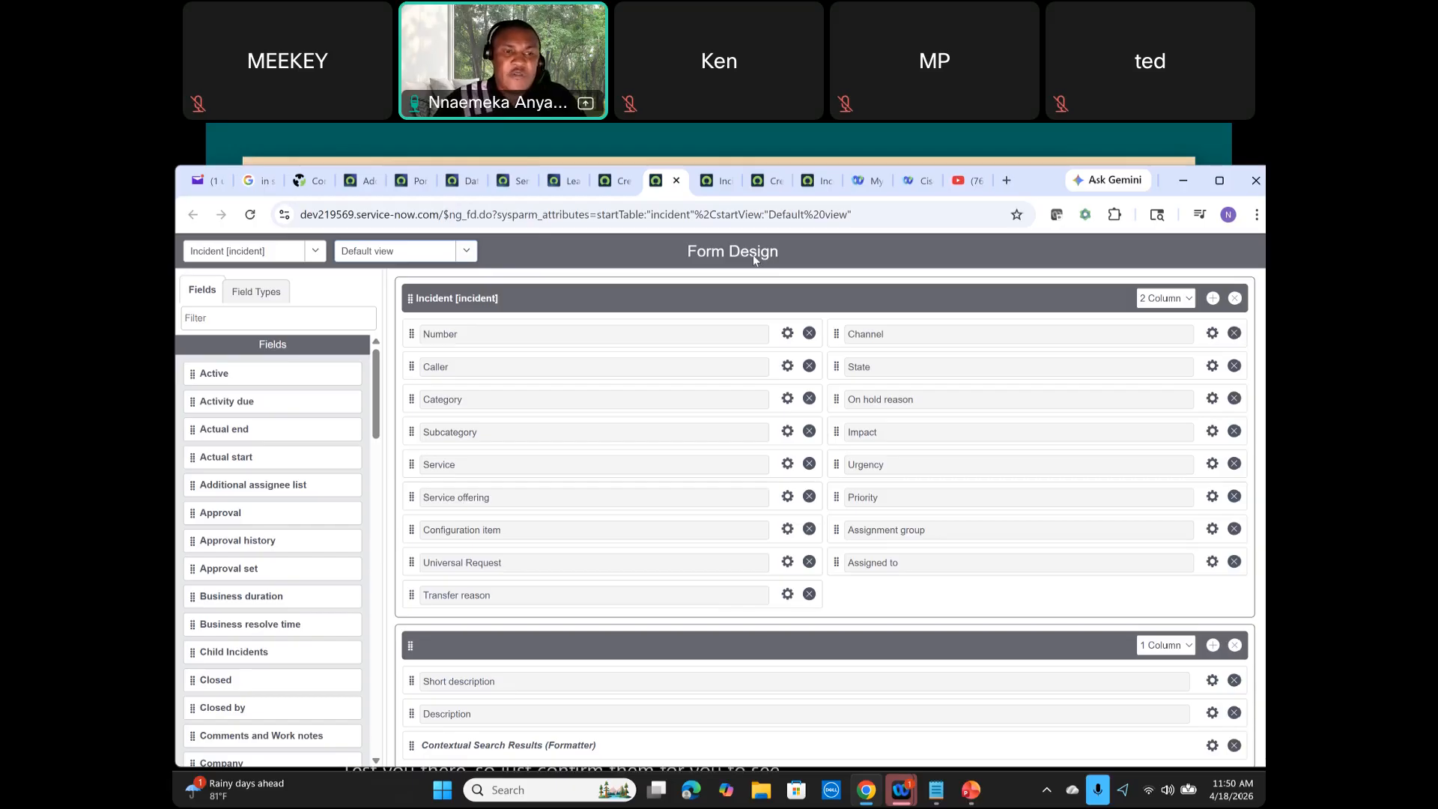
# Step: Browse the available fields, formatters and field types in Form Design
pyautogui.scroll(-5, 221, 390)
pyautogui.scroll(-20, 223, 382)
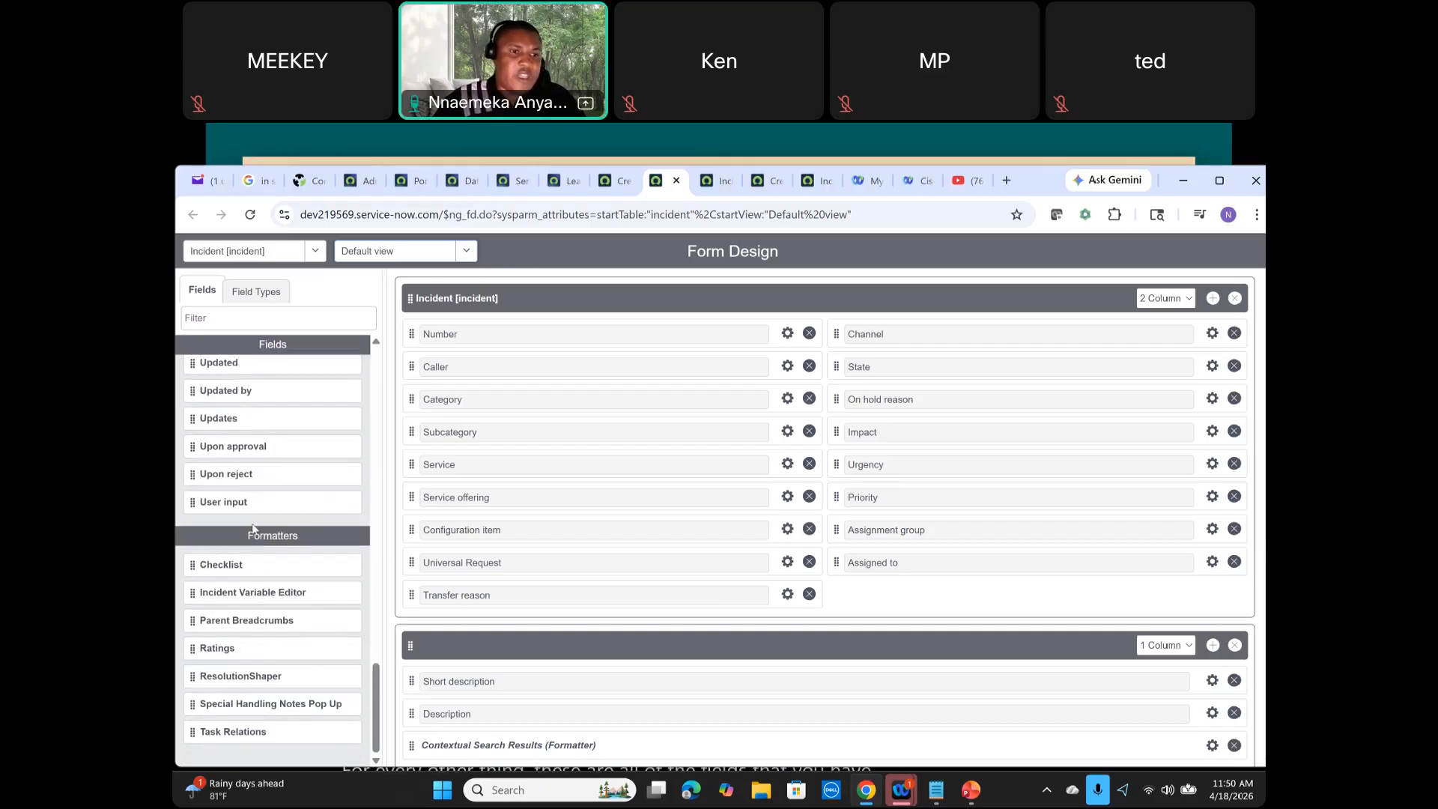
pyautogui.scroll(20, 277, 465)
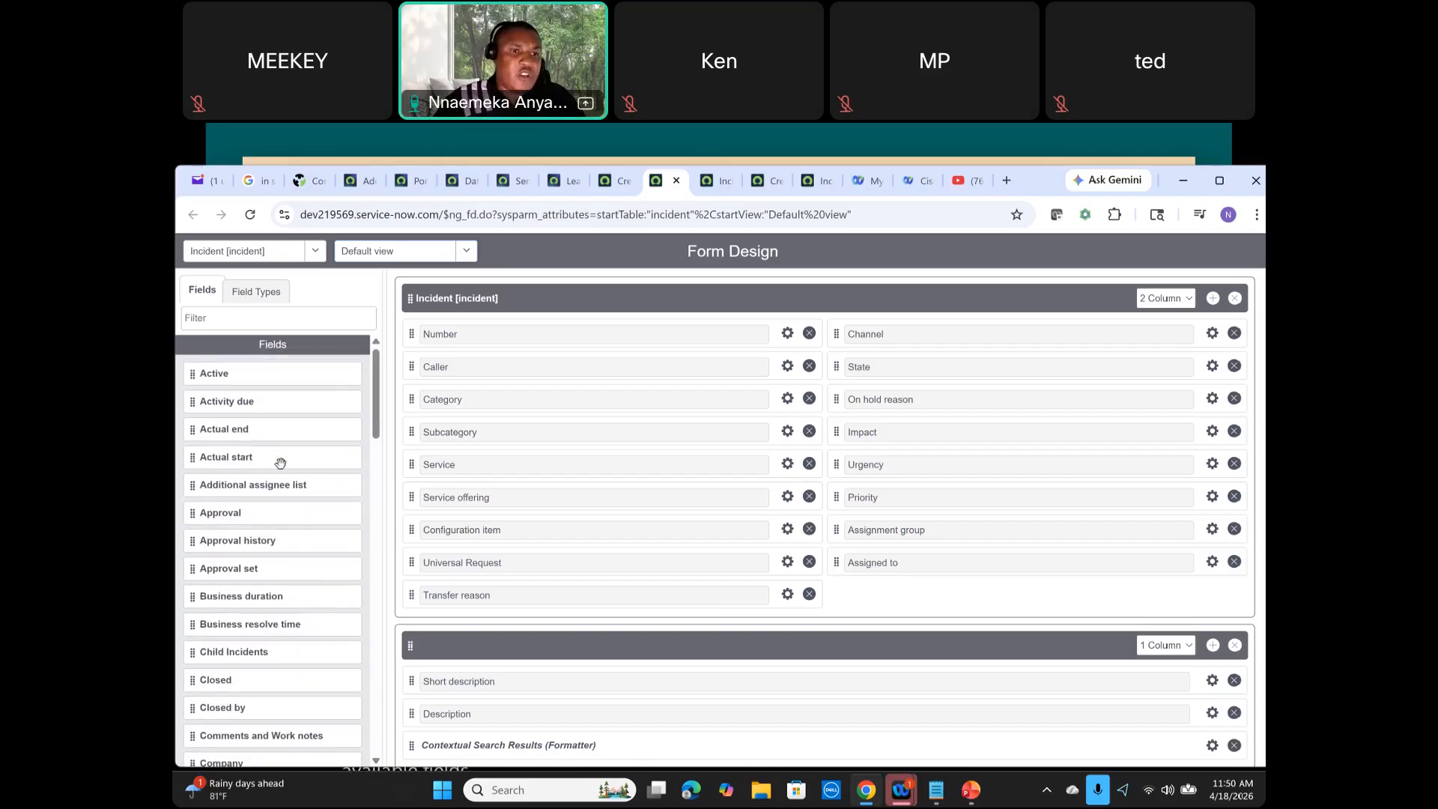
pyautogui.click(256, 293)
pyautogui.scroll(-1, 229, 442)
pyautogui.scroll(1, 214, 419)
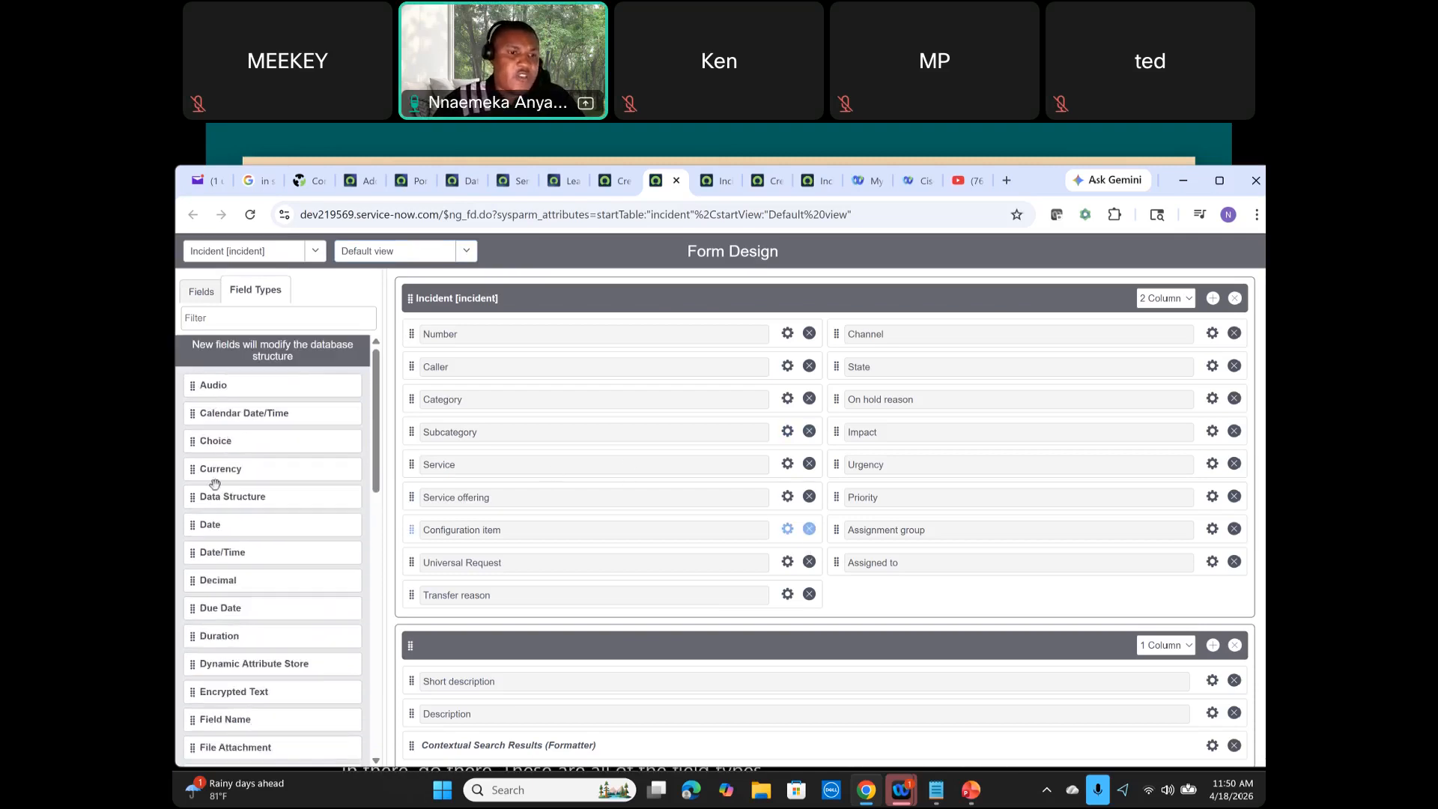
pyautogui.scroll(-1, 257, 473)
pyautogui.scroll(-5, 263, 434)
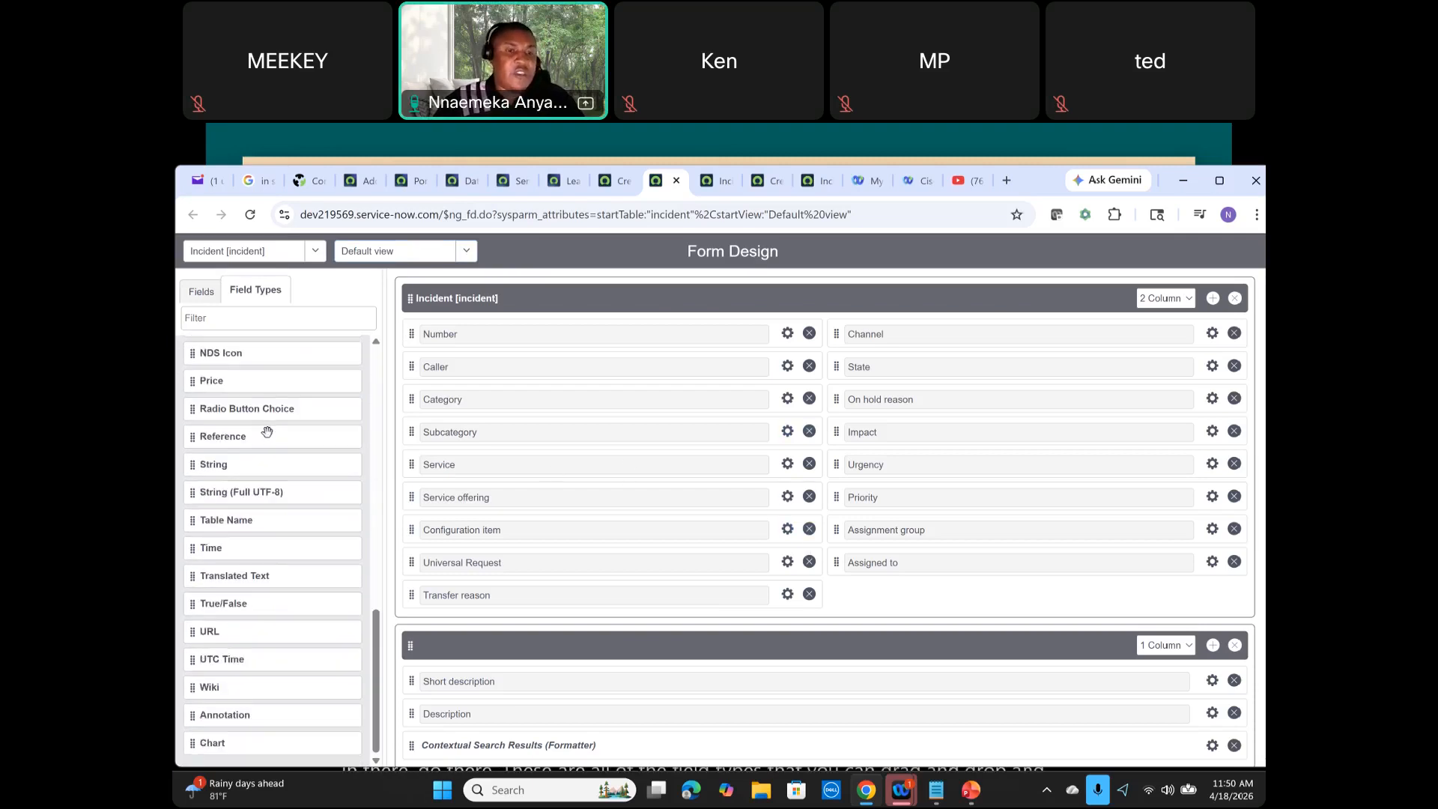
pyautogui.scroll(6, 267, 432)
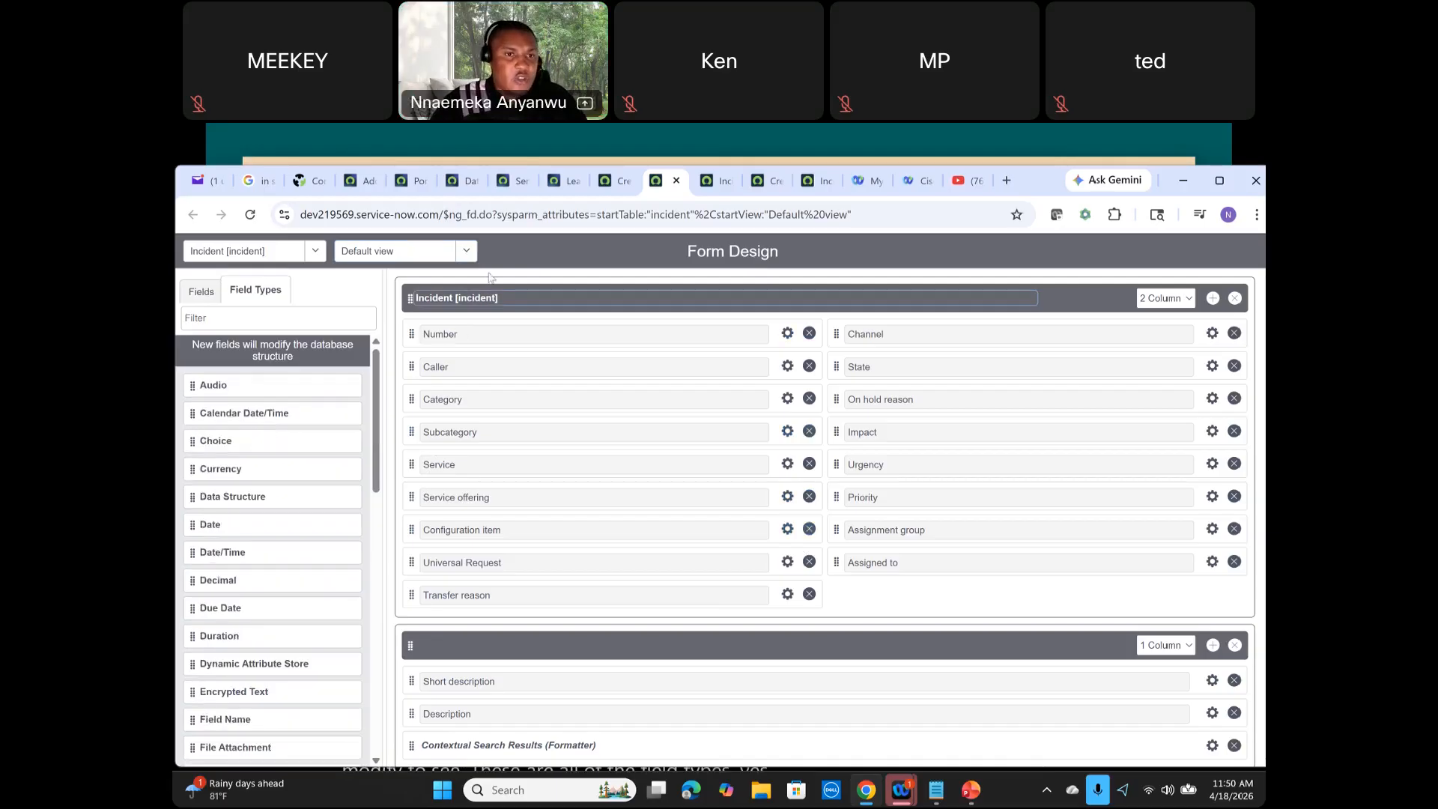
# Step: Close Form Design and return to Form Builder's Forms area for the Incident table
pyautogui.click(676, 182)
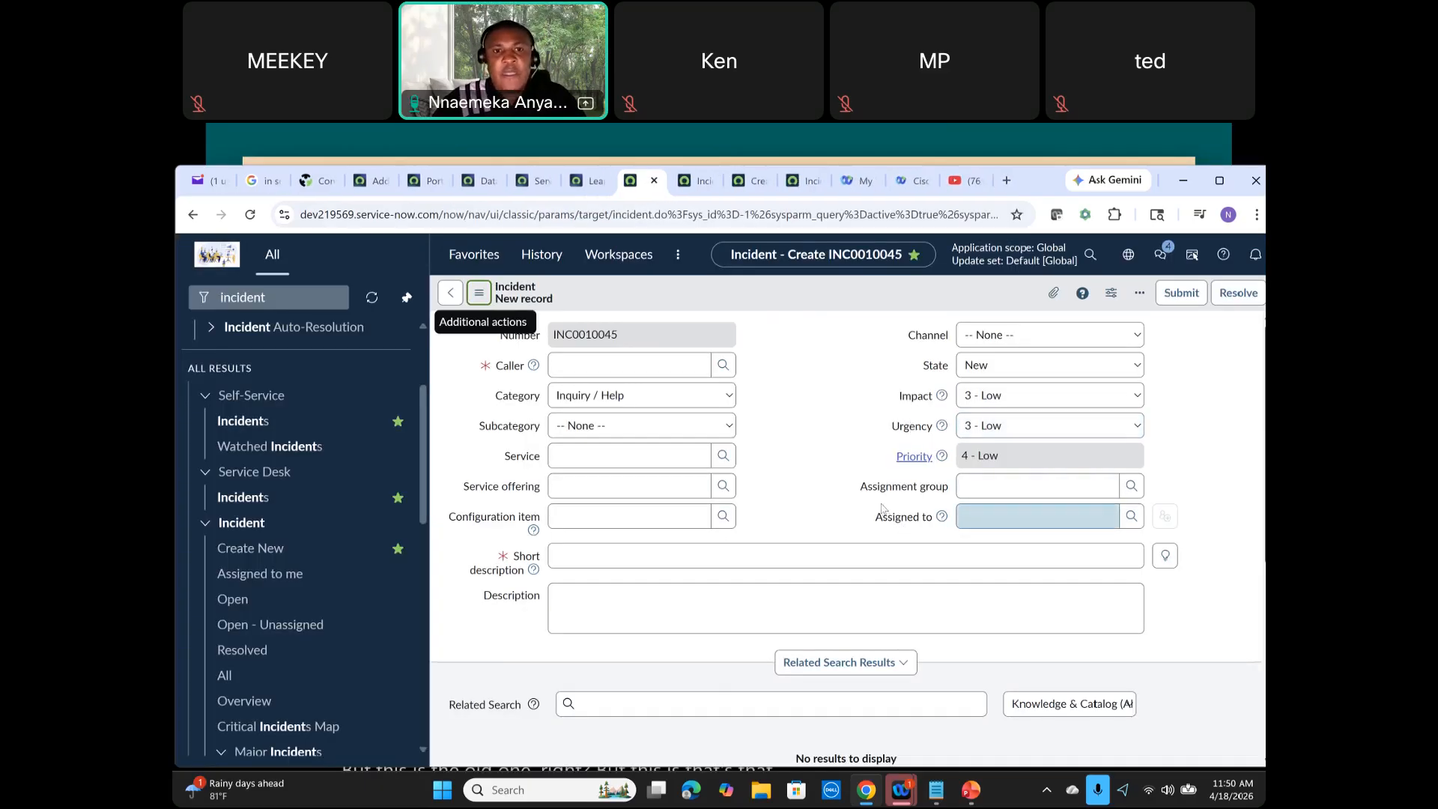
pyautogui.click(690, 187)
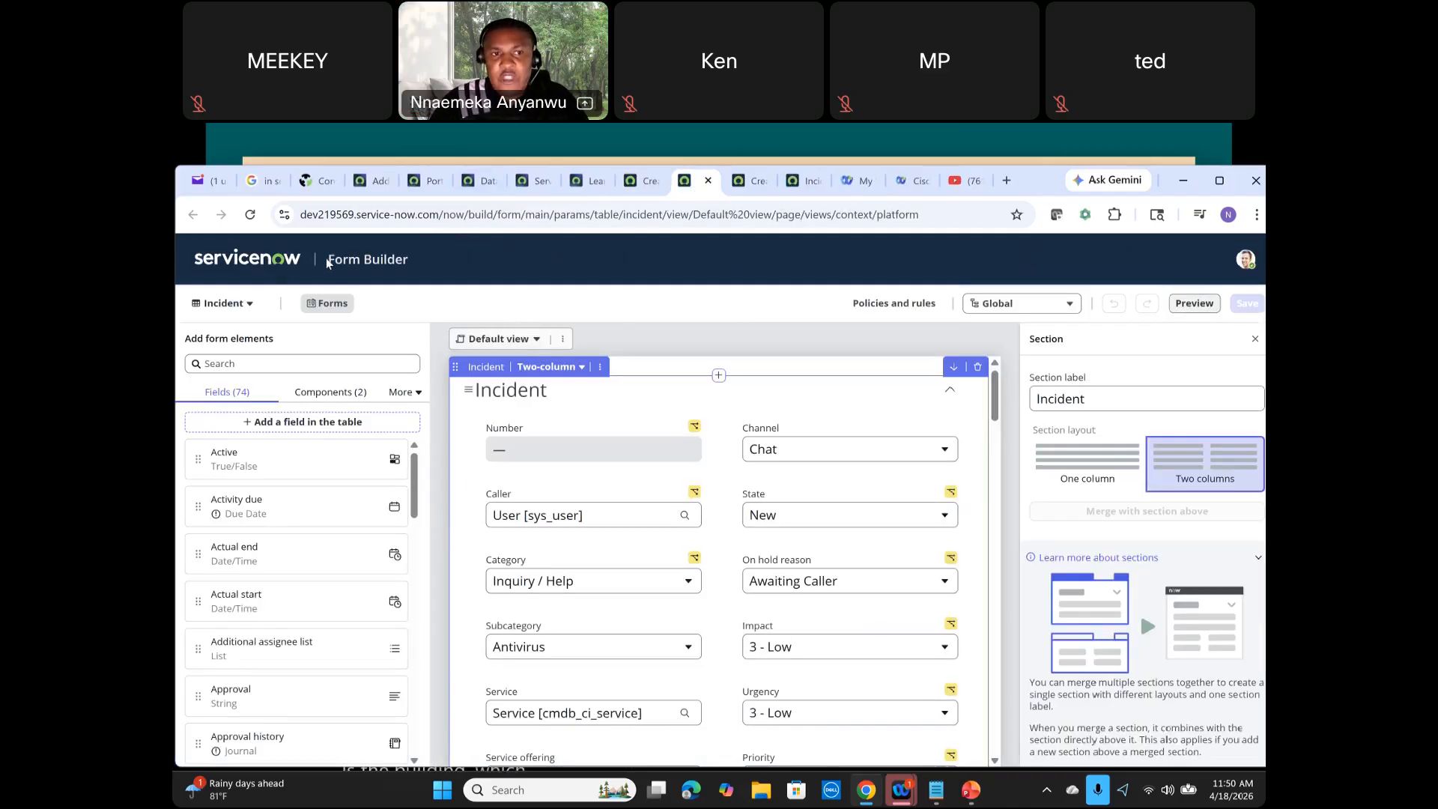
pyautogui.moveTo(326, 258); pyautogui.dragTo(436, 264)
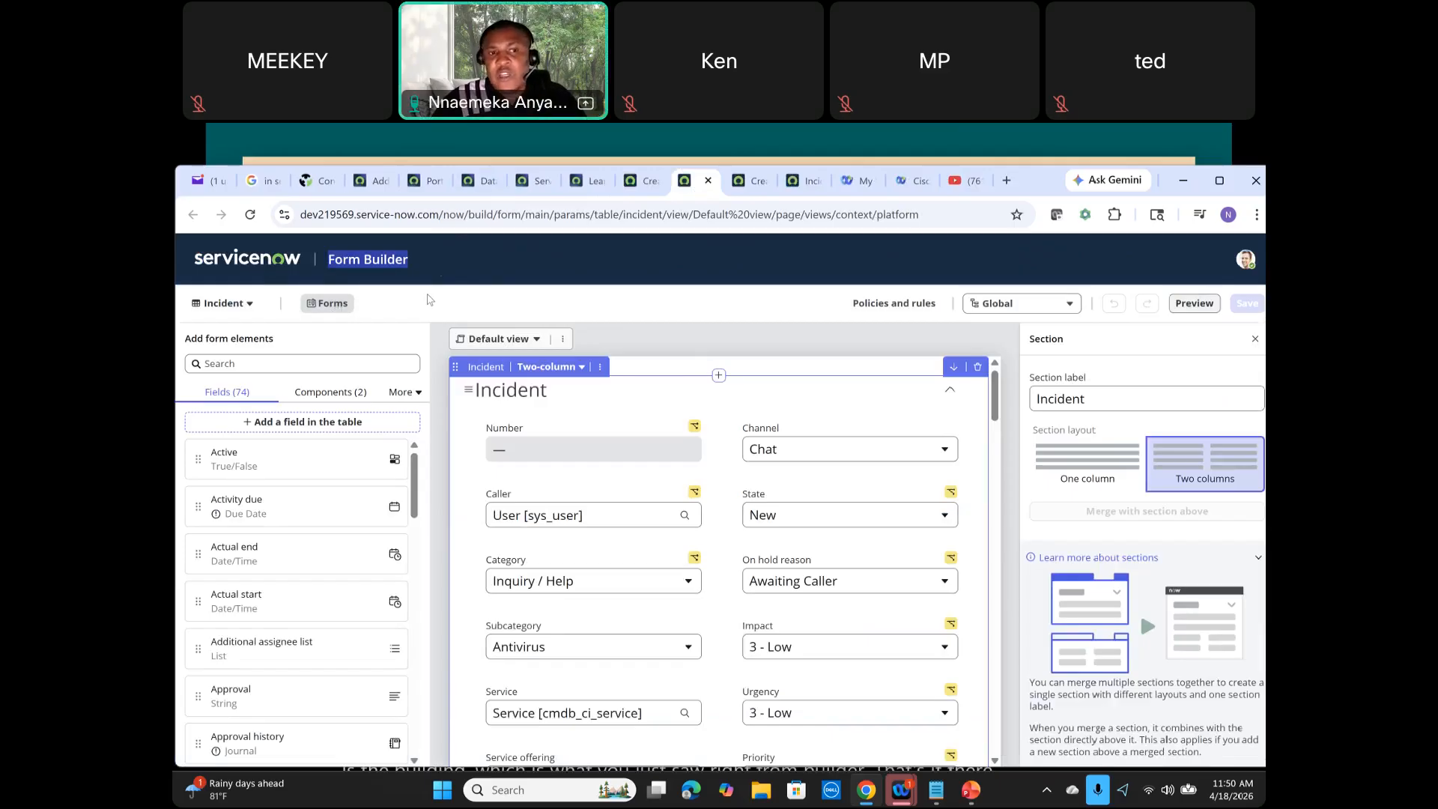
pyautogui.click(327, 304)
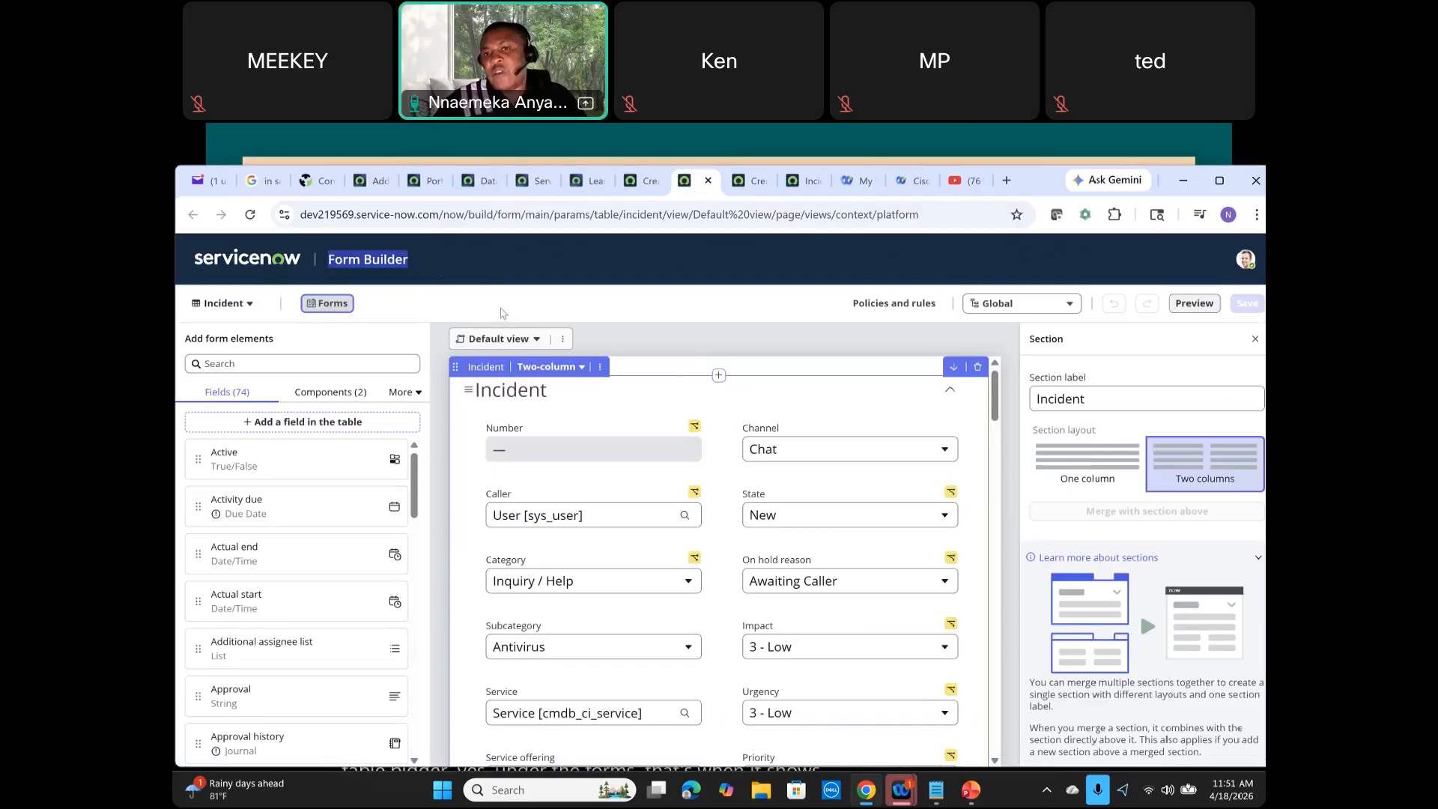
# Step: Browse the table selector, the form view list and the form view options in Form Builder
pyautogui.click(255, 307)
pyautogui.scroll(-5, 251, 349)
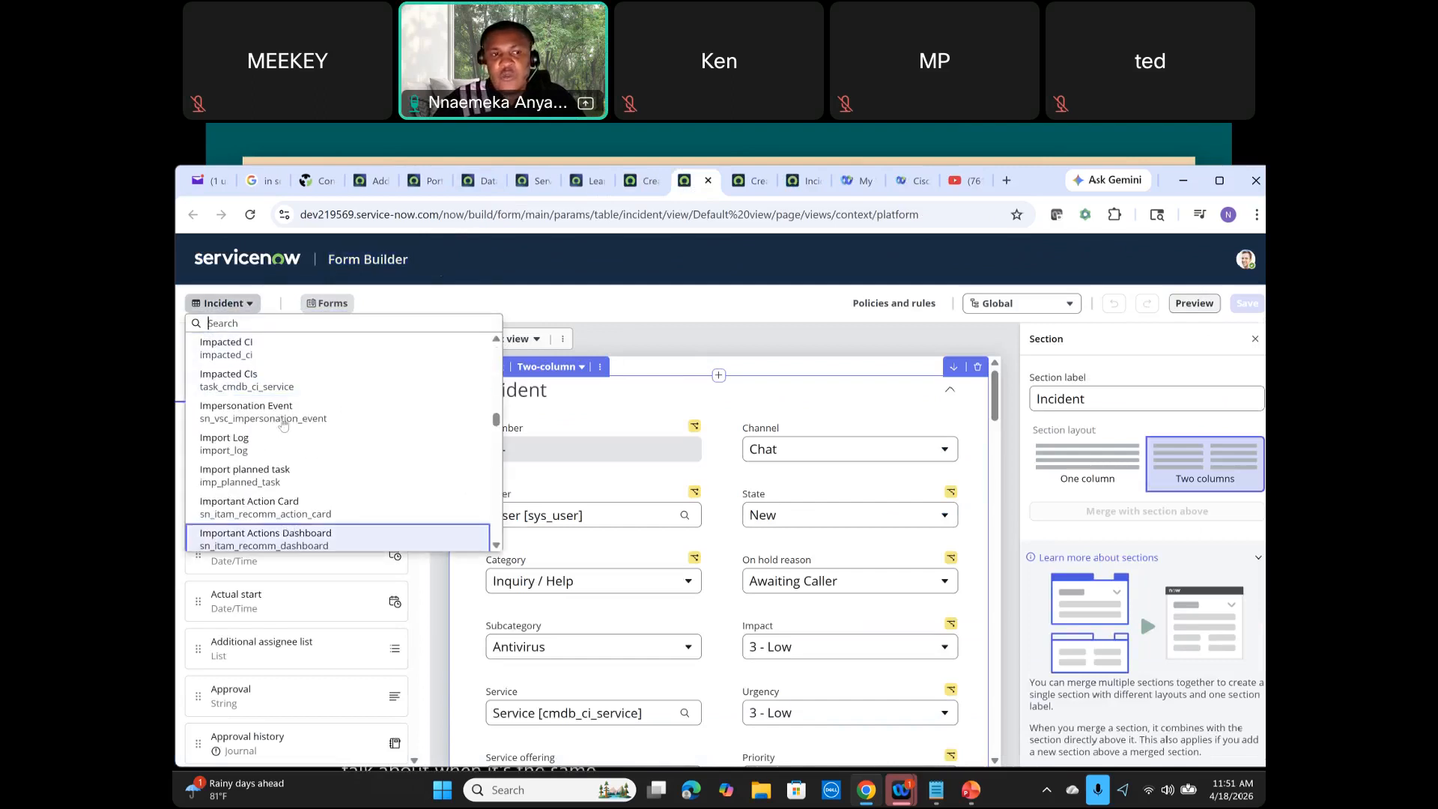
pyautogui.scroll(2, 276, 457)
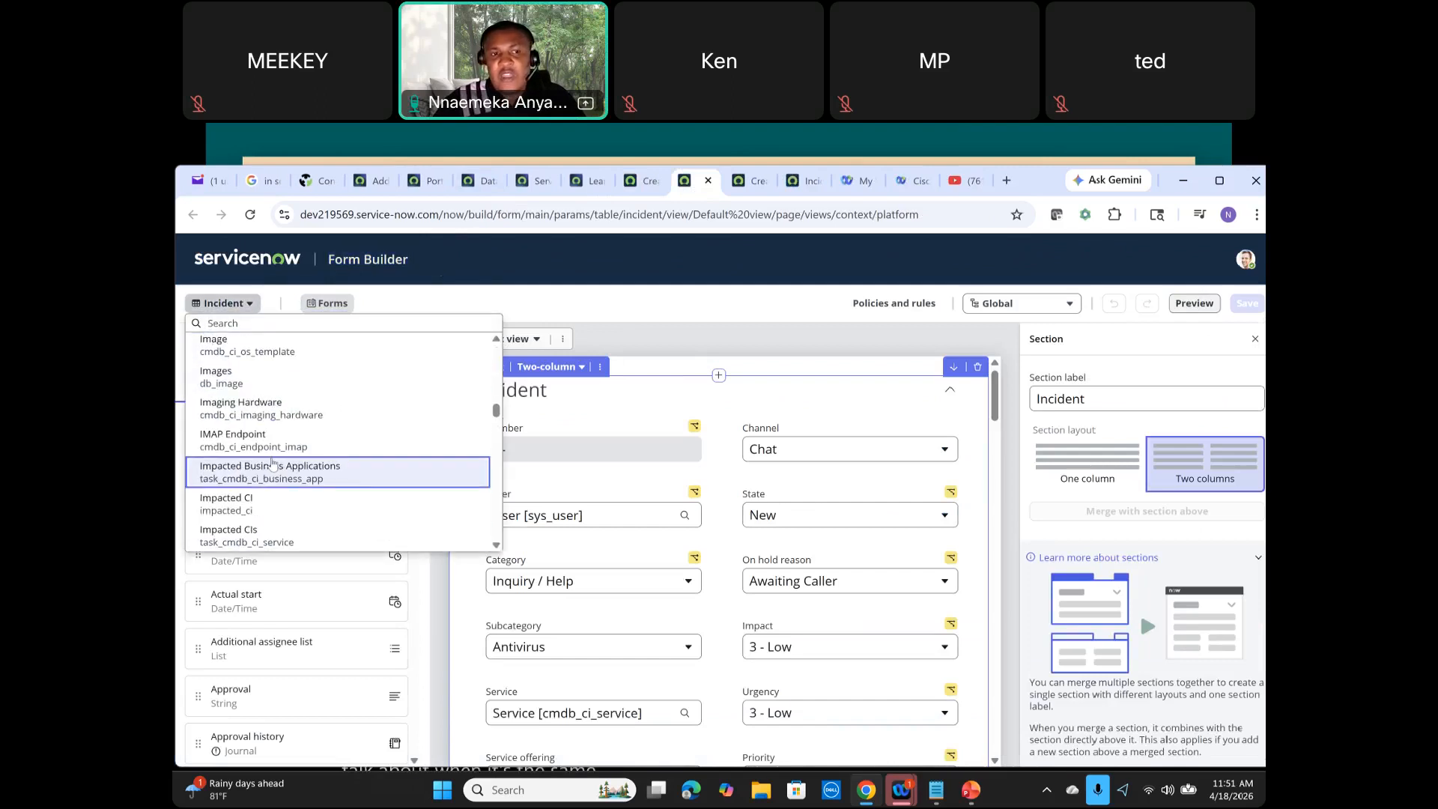
pyautogui.click(406, 295)
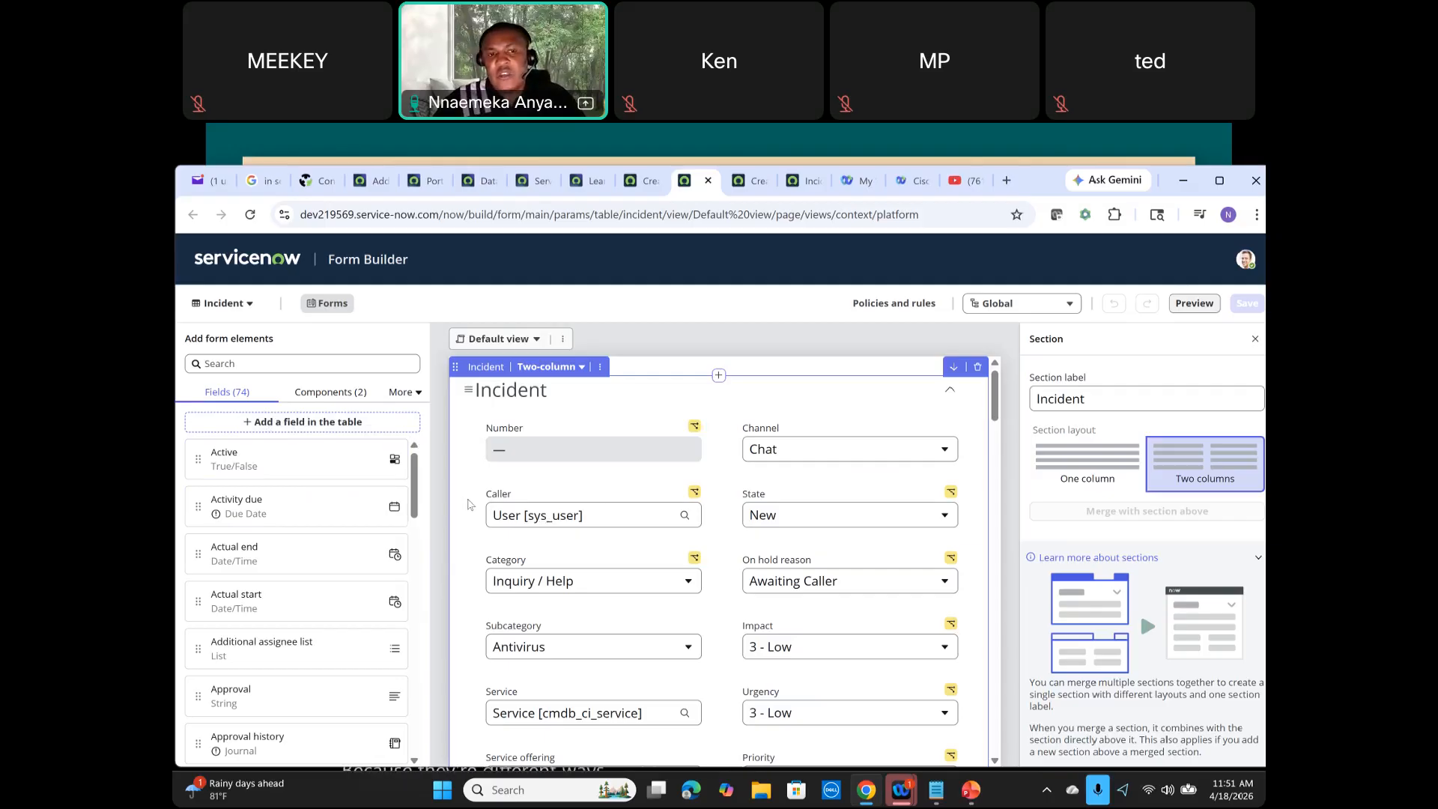
pyautogui.click(538, 341)
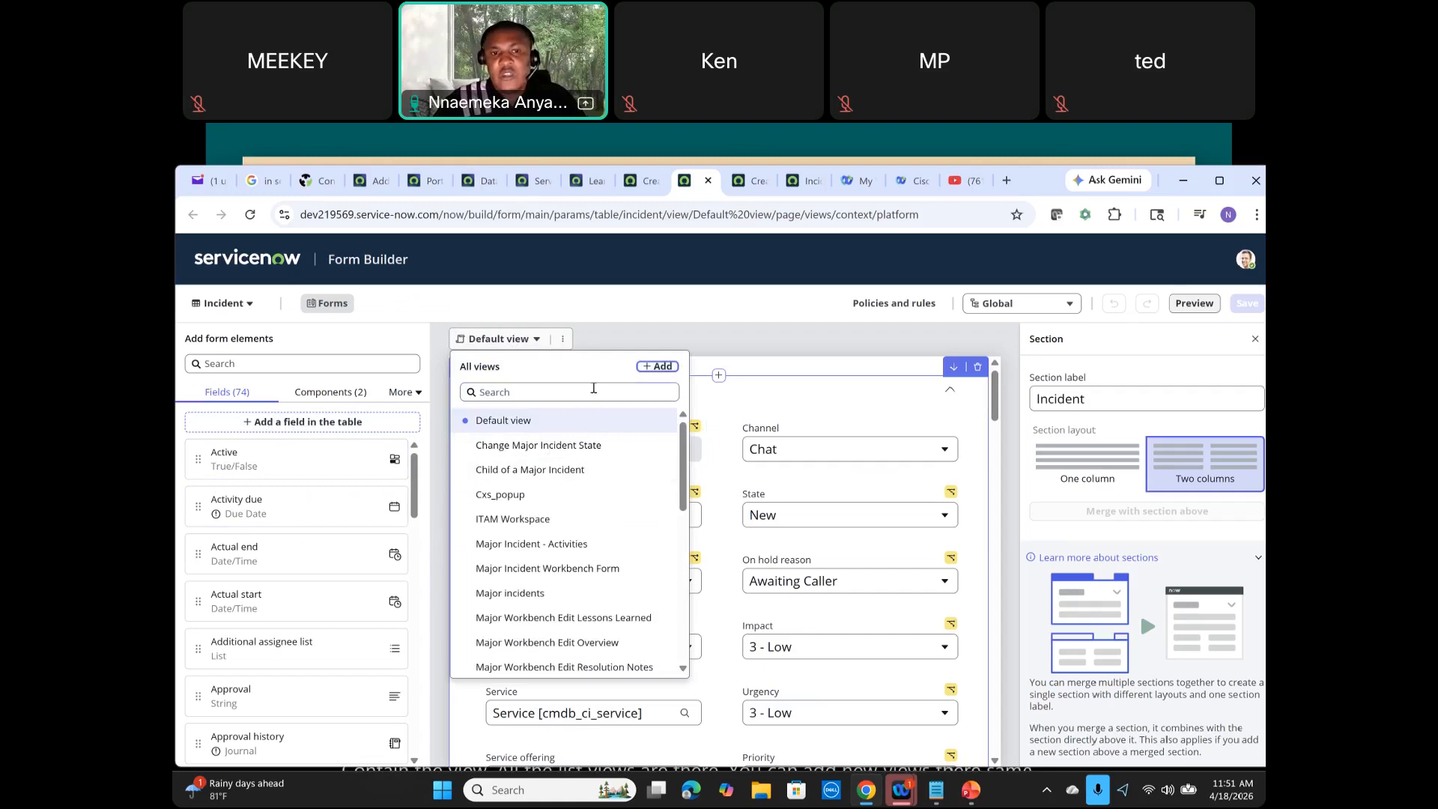
pyautogui.click(564, 341)
pyautogui.click(563, 341)
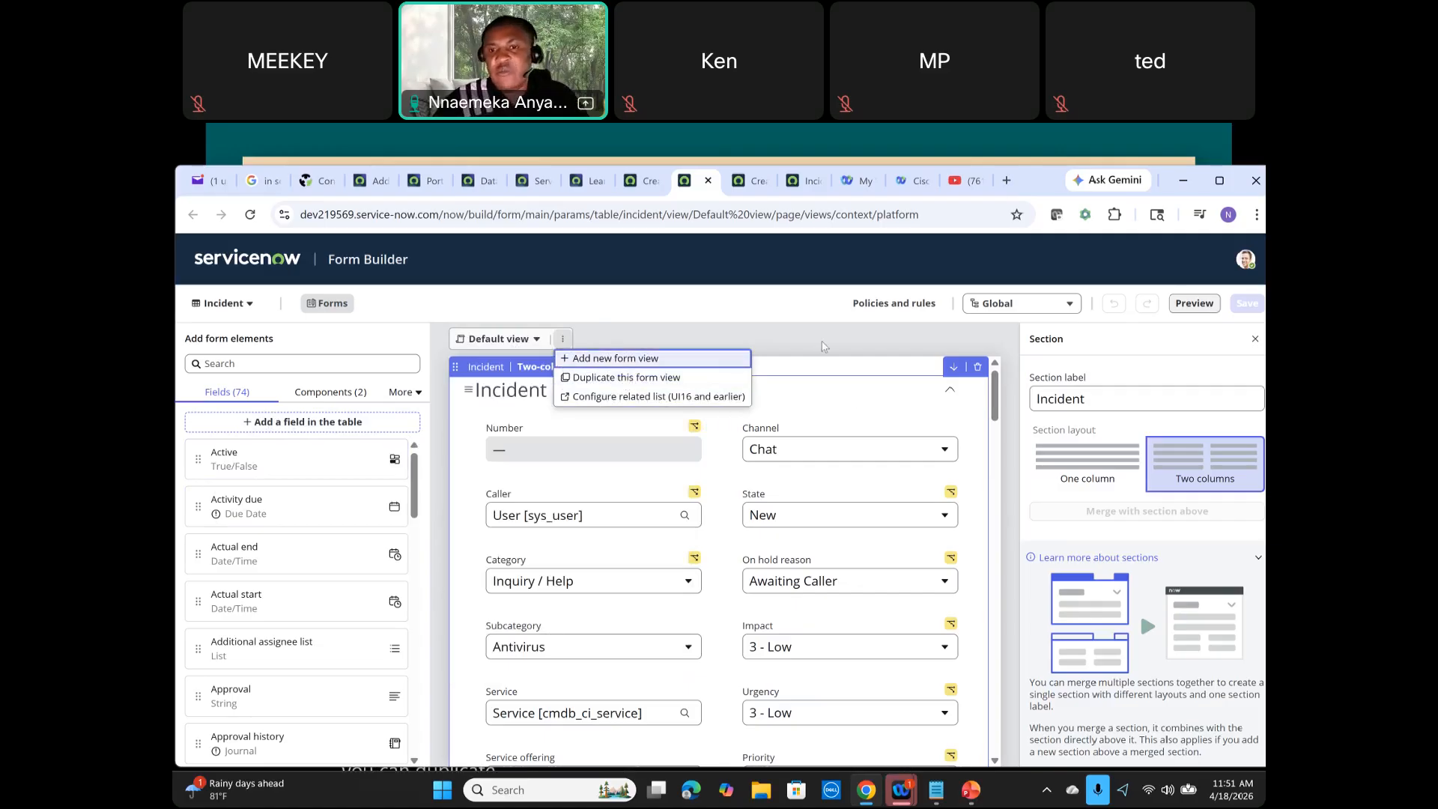
pyautogui.click(827, 372)
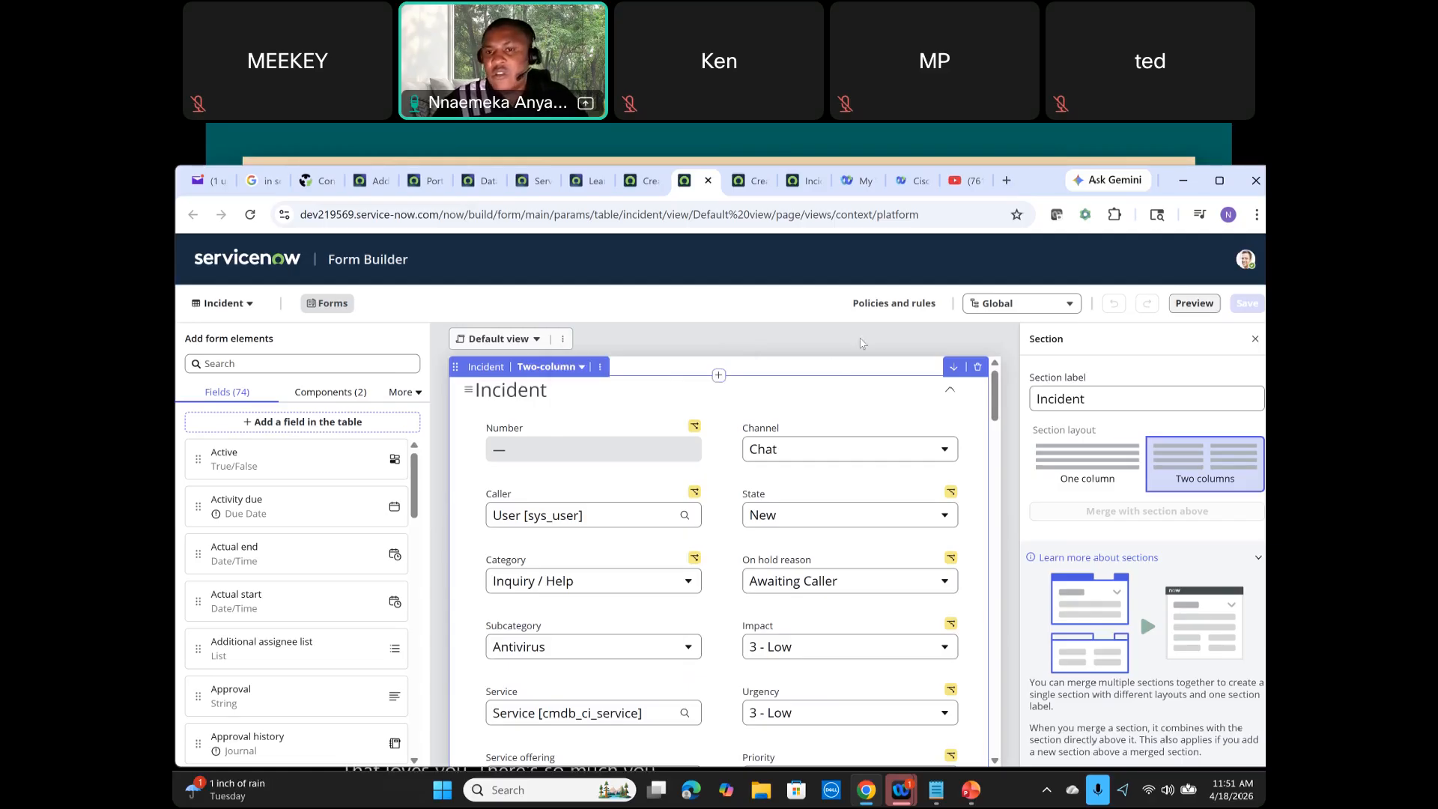
# Step: Open Policies and rules for the Incident table and browse the application scope list
pyautogui.click(896, 303)
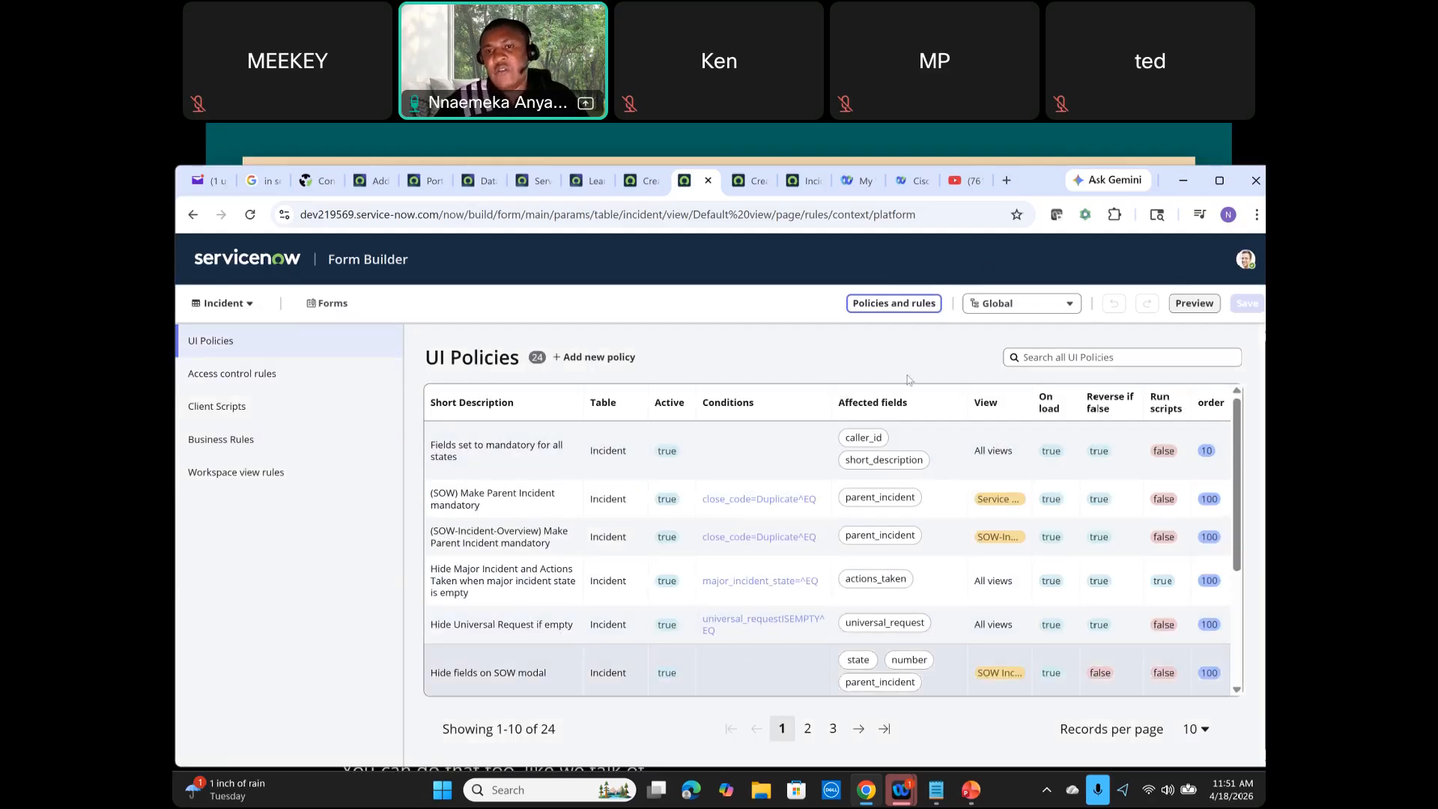
pyautogui.click(1049, 309)
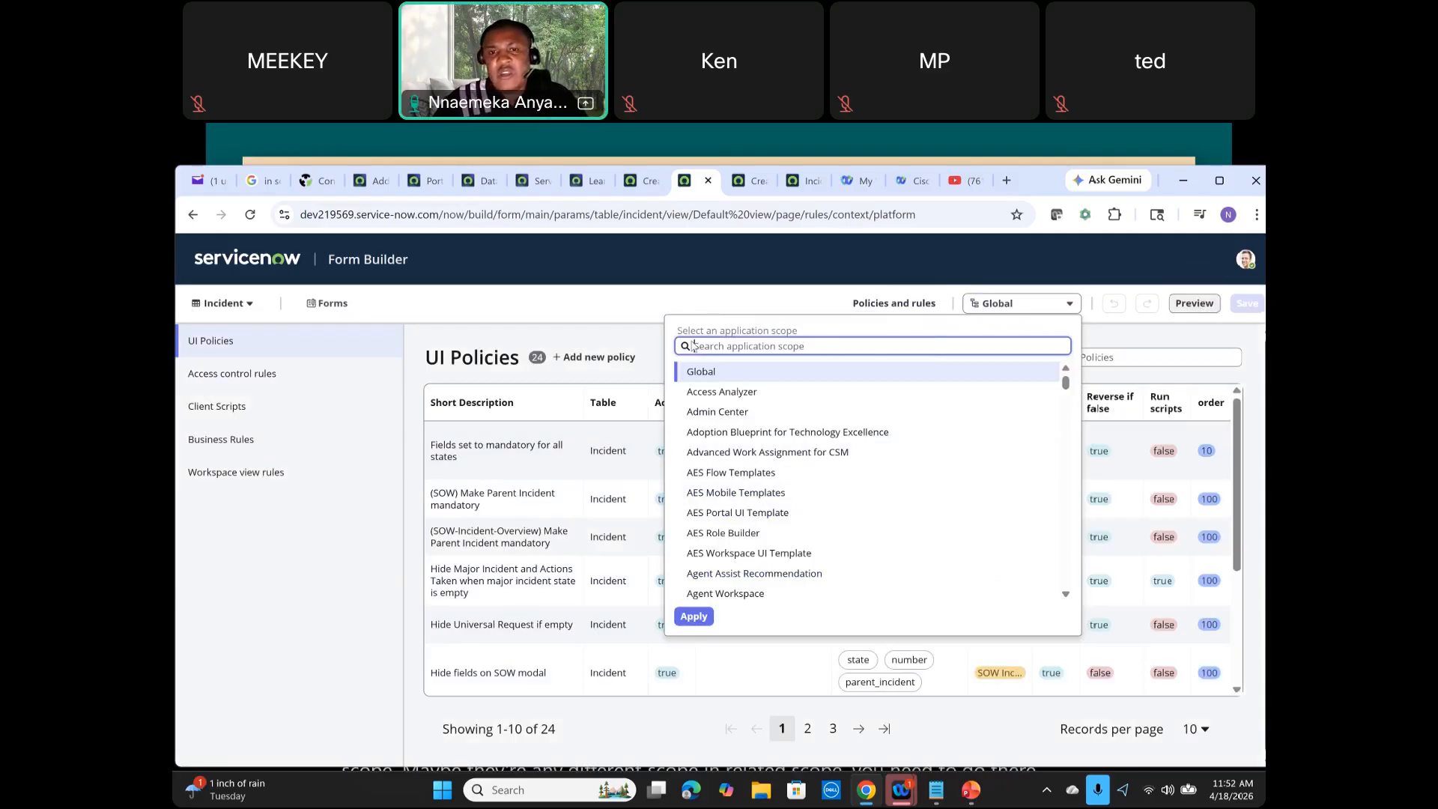
pyautogui.doubleClick(707, 313)
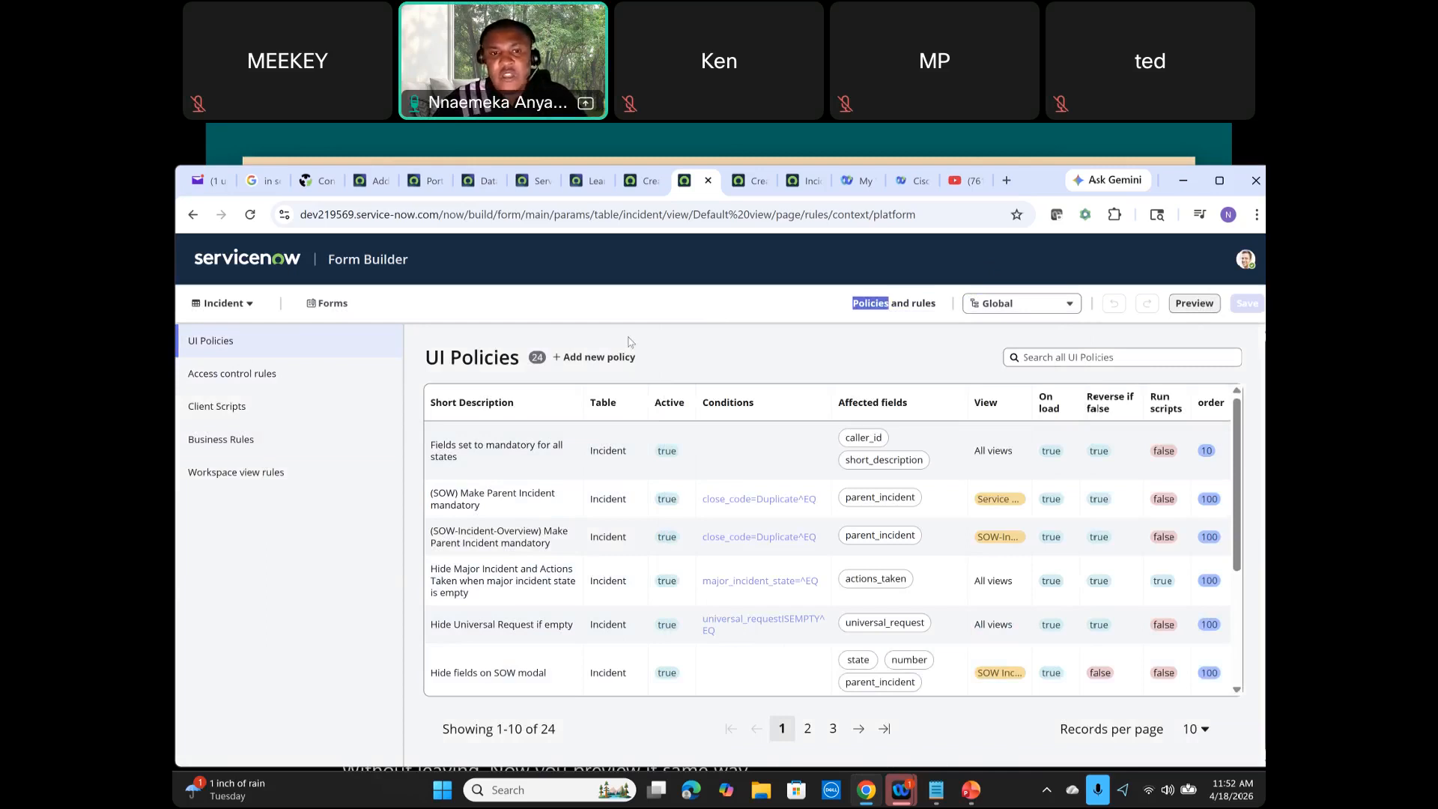
# Step: Start a new UI policy and examine the policy details, conditions and field actions sections of its setup dialog
pyautogui.click(599, 358)
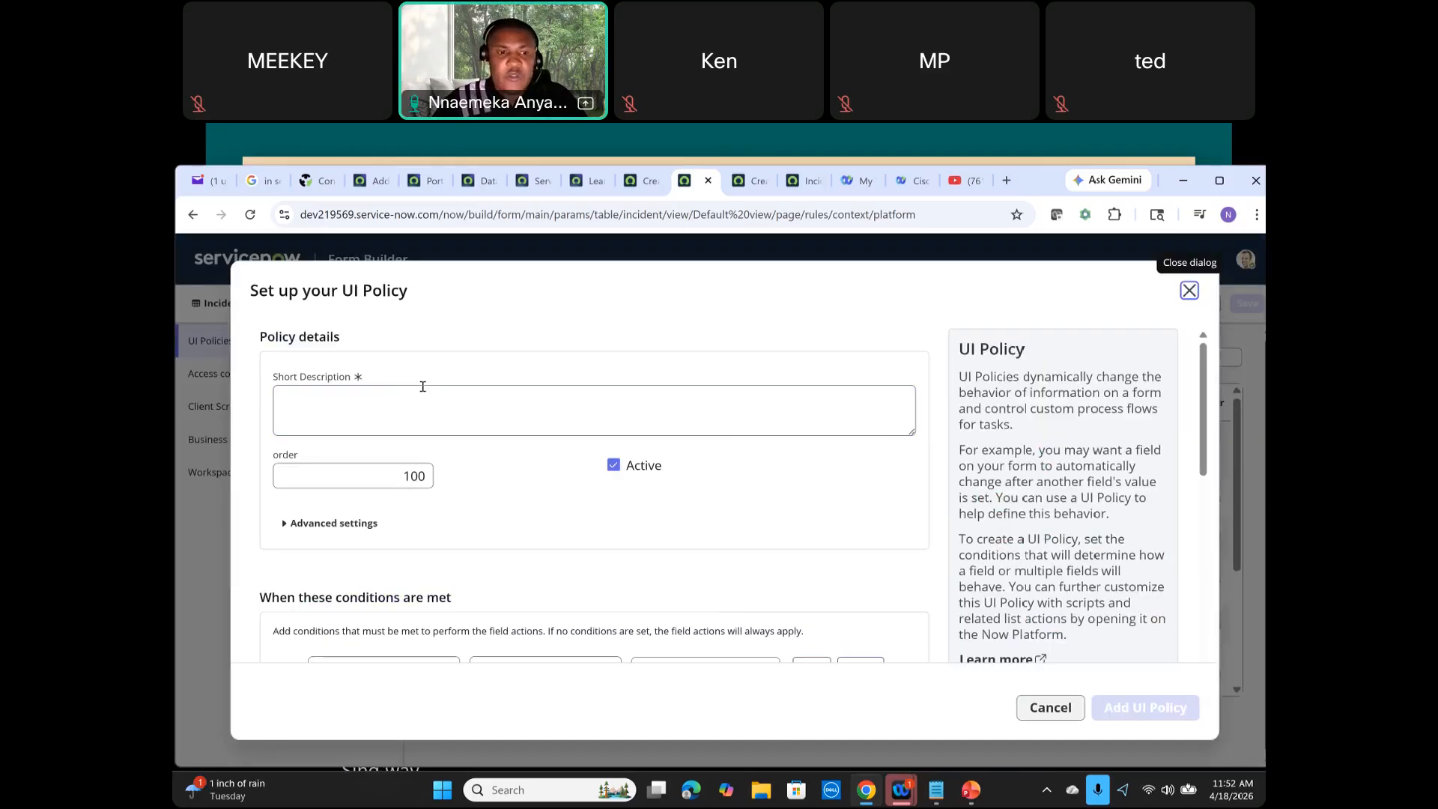
pyautogui.scroll(-3, 417, 405)
pyautogui.scroll(-3, 355, 540)
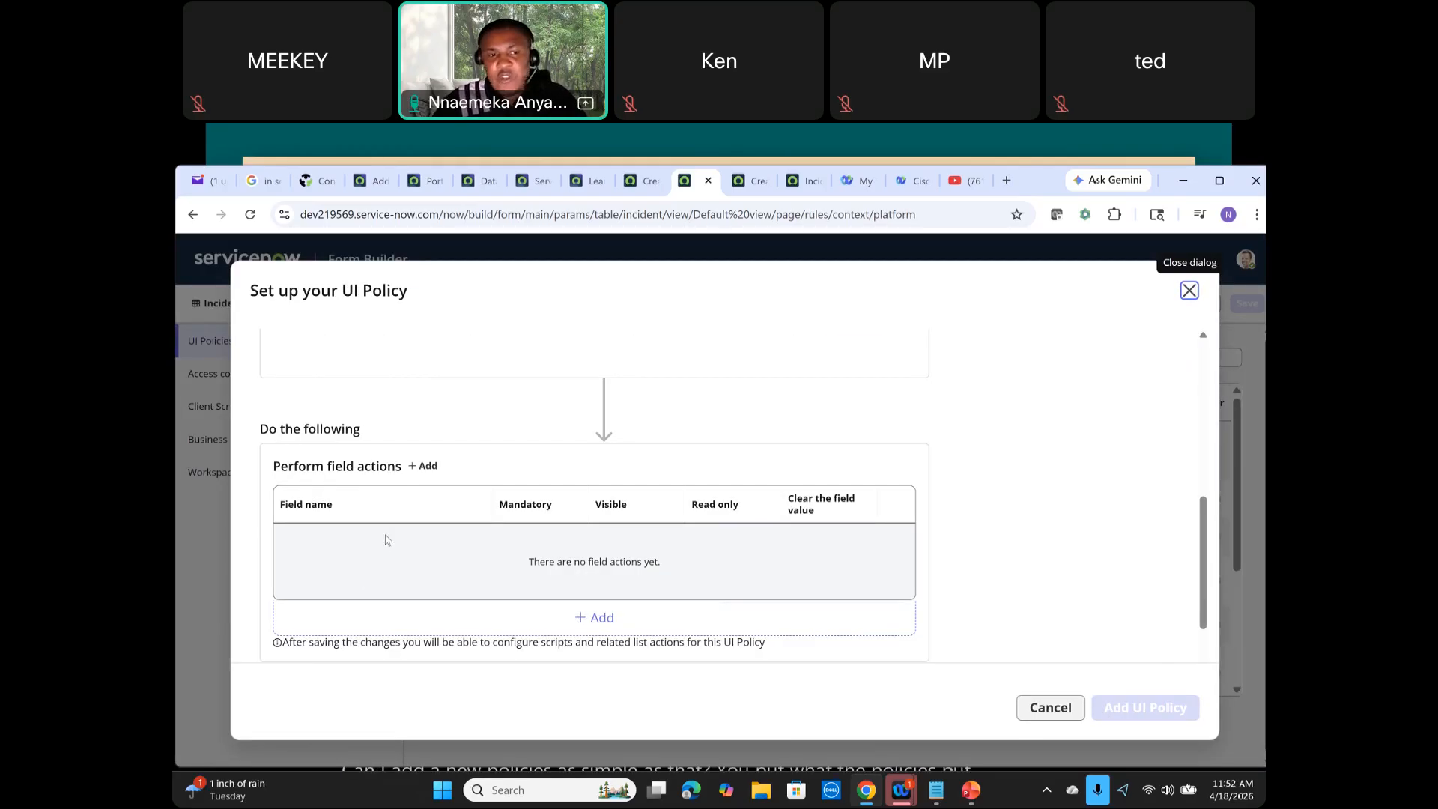
pyautogui.scroll(-1, 389, 539)
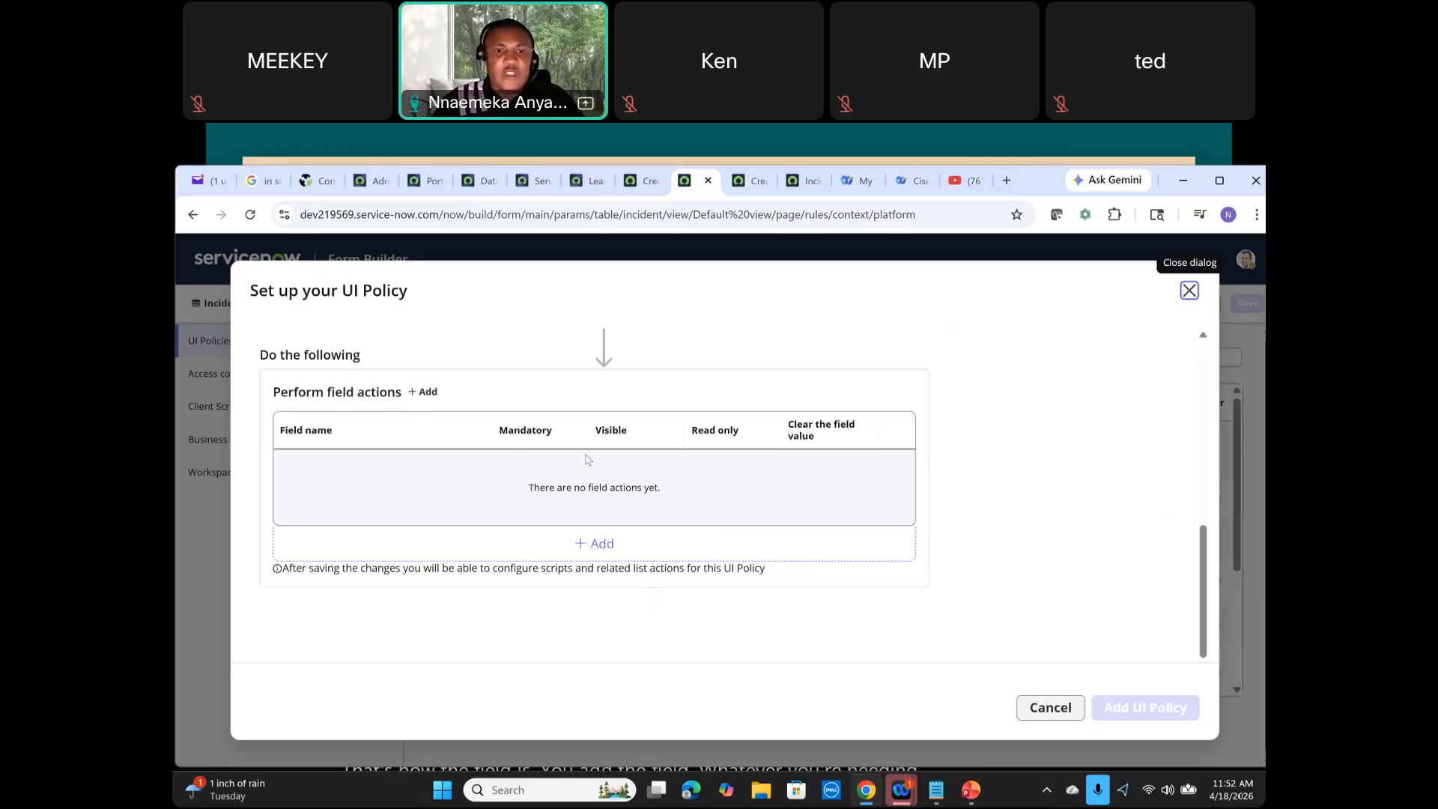
pyautogui.scroll(2, 489, 539)
pyautogui.scroll(-2, 490, 538)
pyautogui.scroll(5, 489, 538)
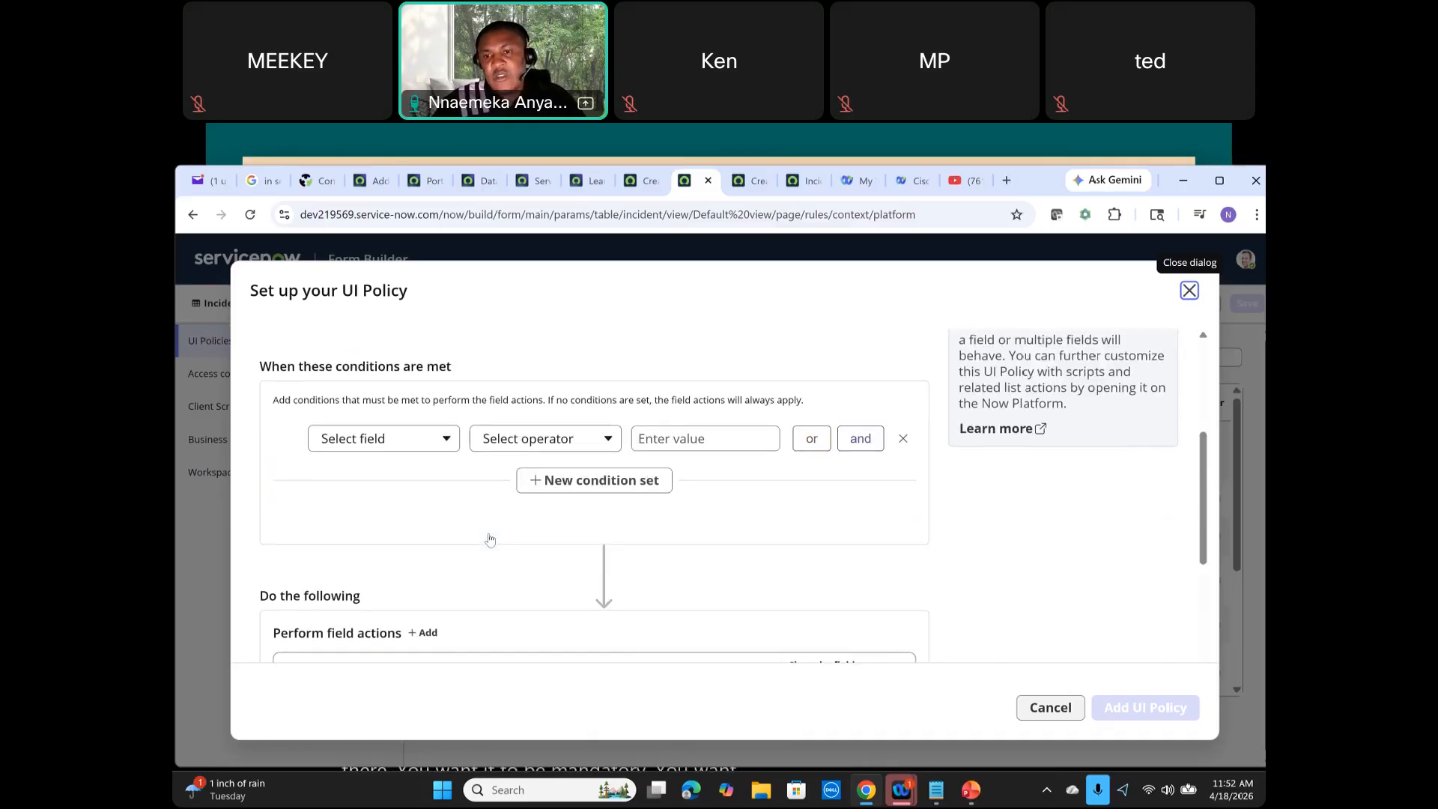
pyautogui.scroll(-4, 490, 538)
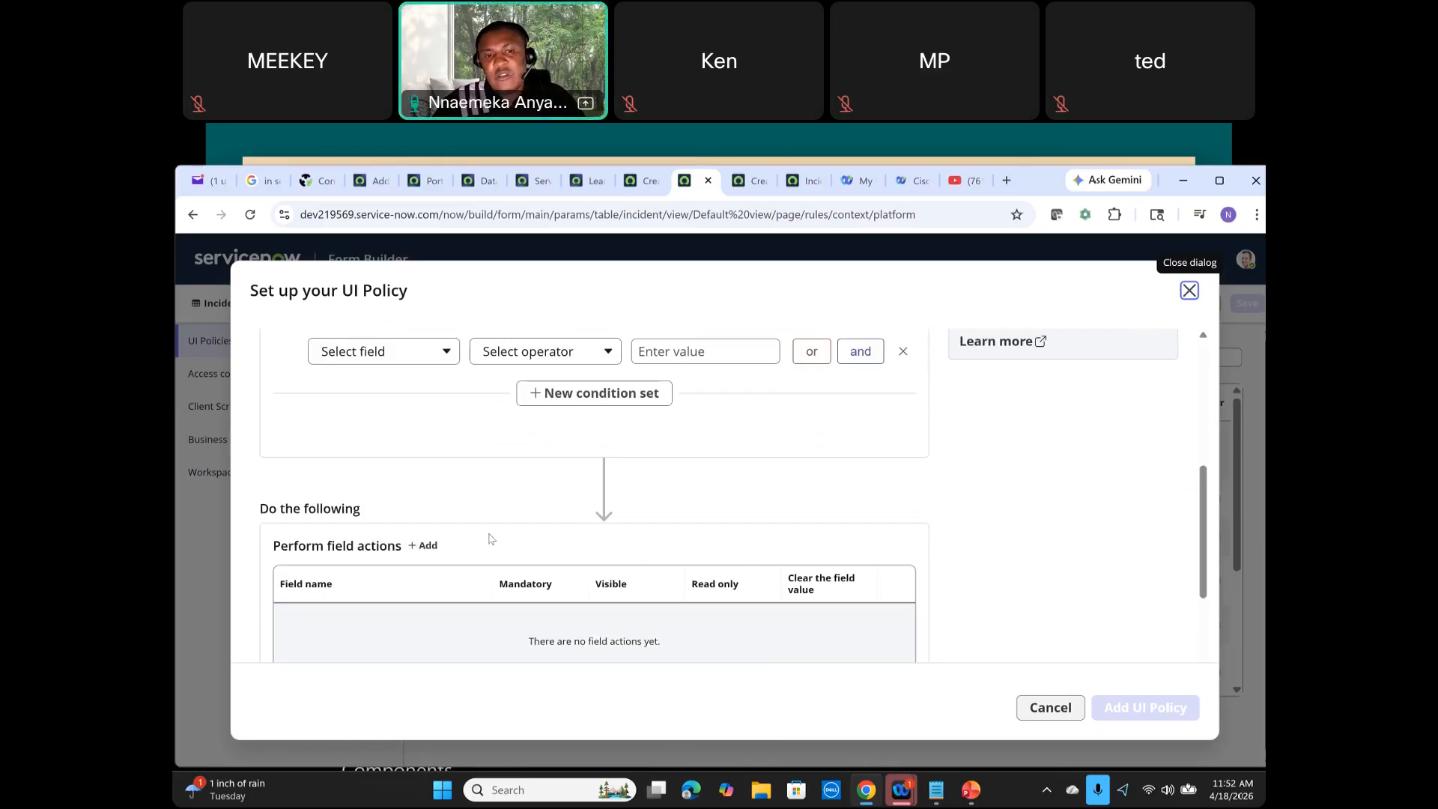
pyautogui.scroll(5, 489, 538)
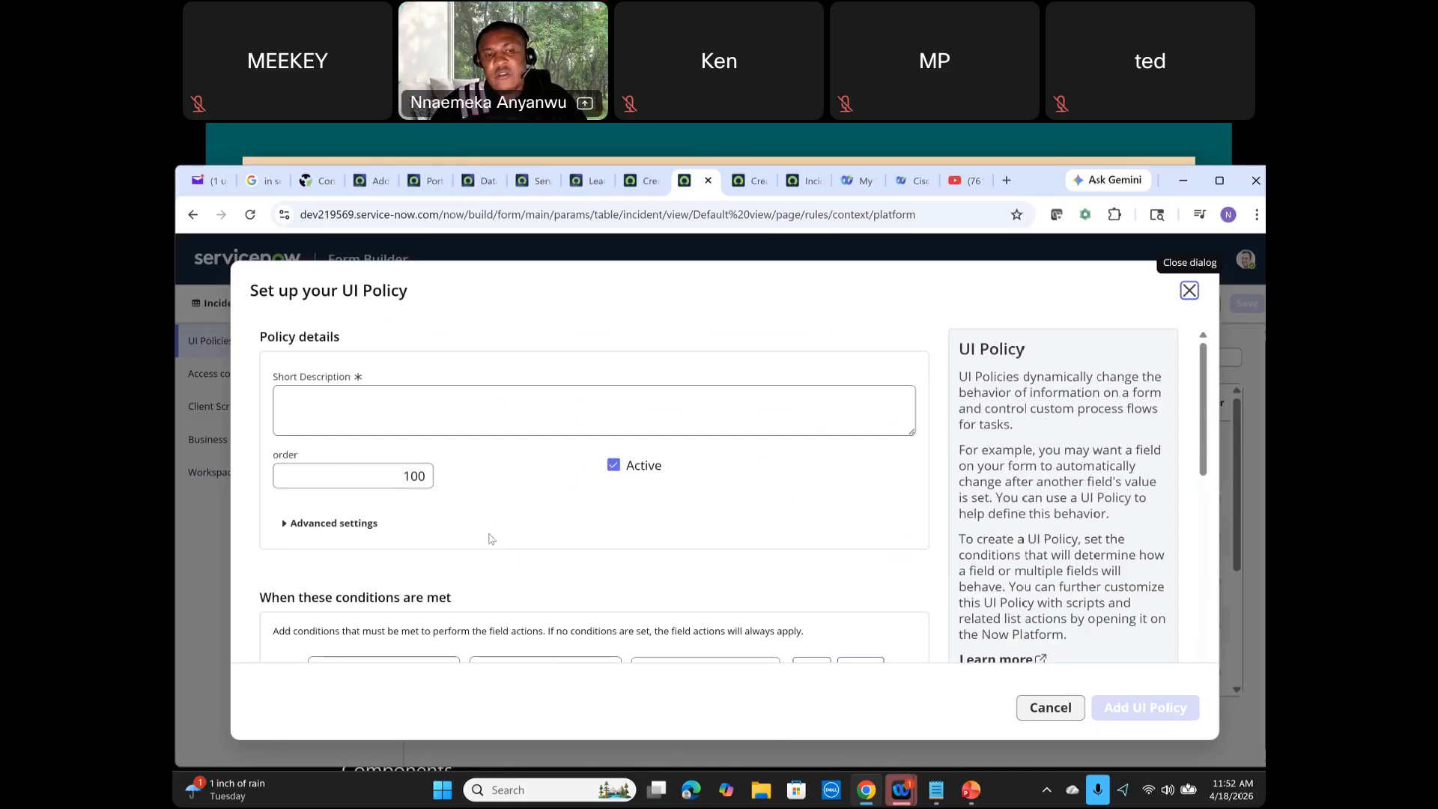
# Step: Expand the UI policy's advanced settings to review its options, then close the setup dialog without adding a policy
pyautogui.click(285, 524)
pyautogui.scroll(-1, 483, 597)
pyautogui.scroll(1, 485, 517)
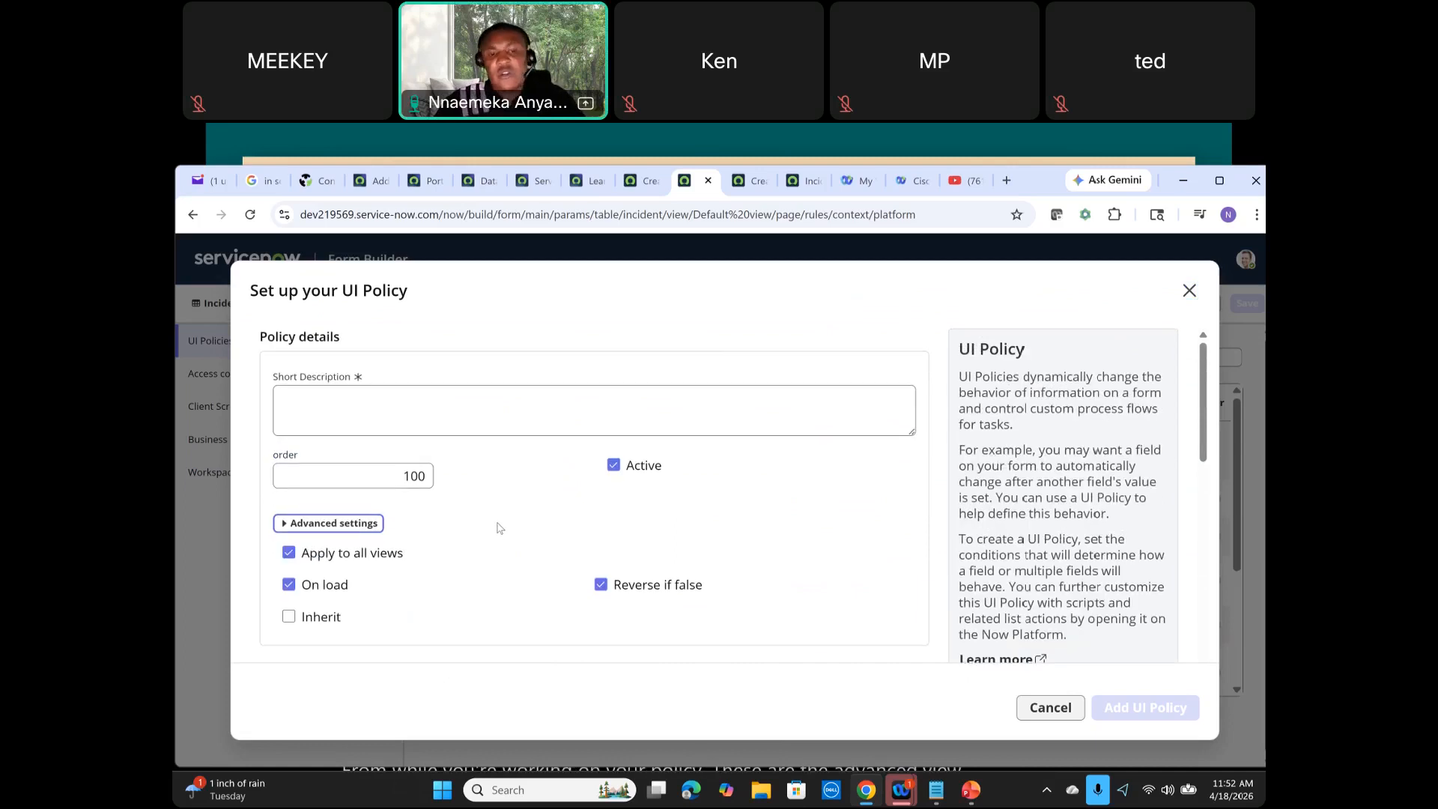
pyautogui.click(1190, 290)
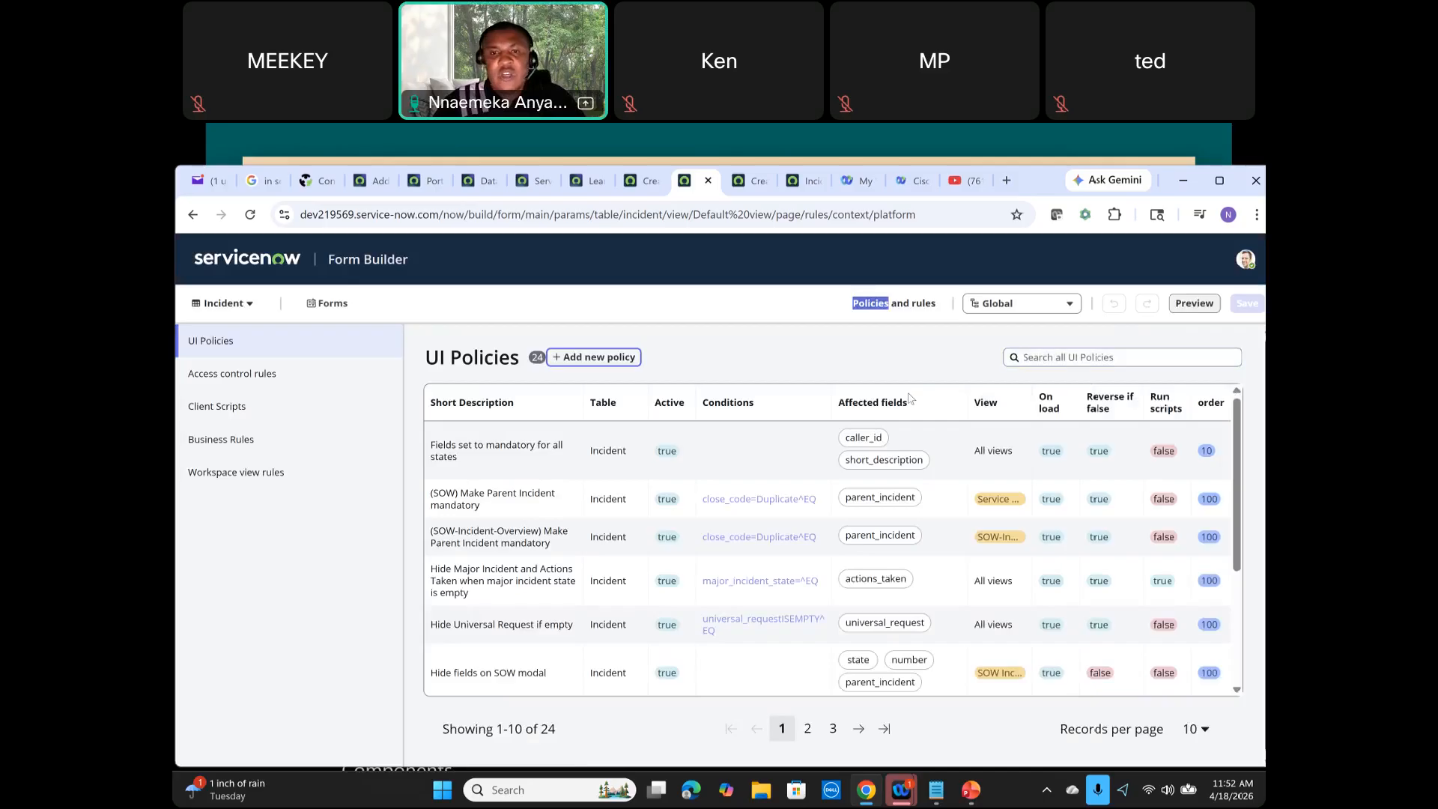
pyautogui.click(803, 338)
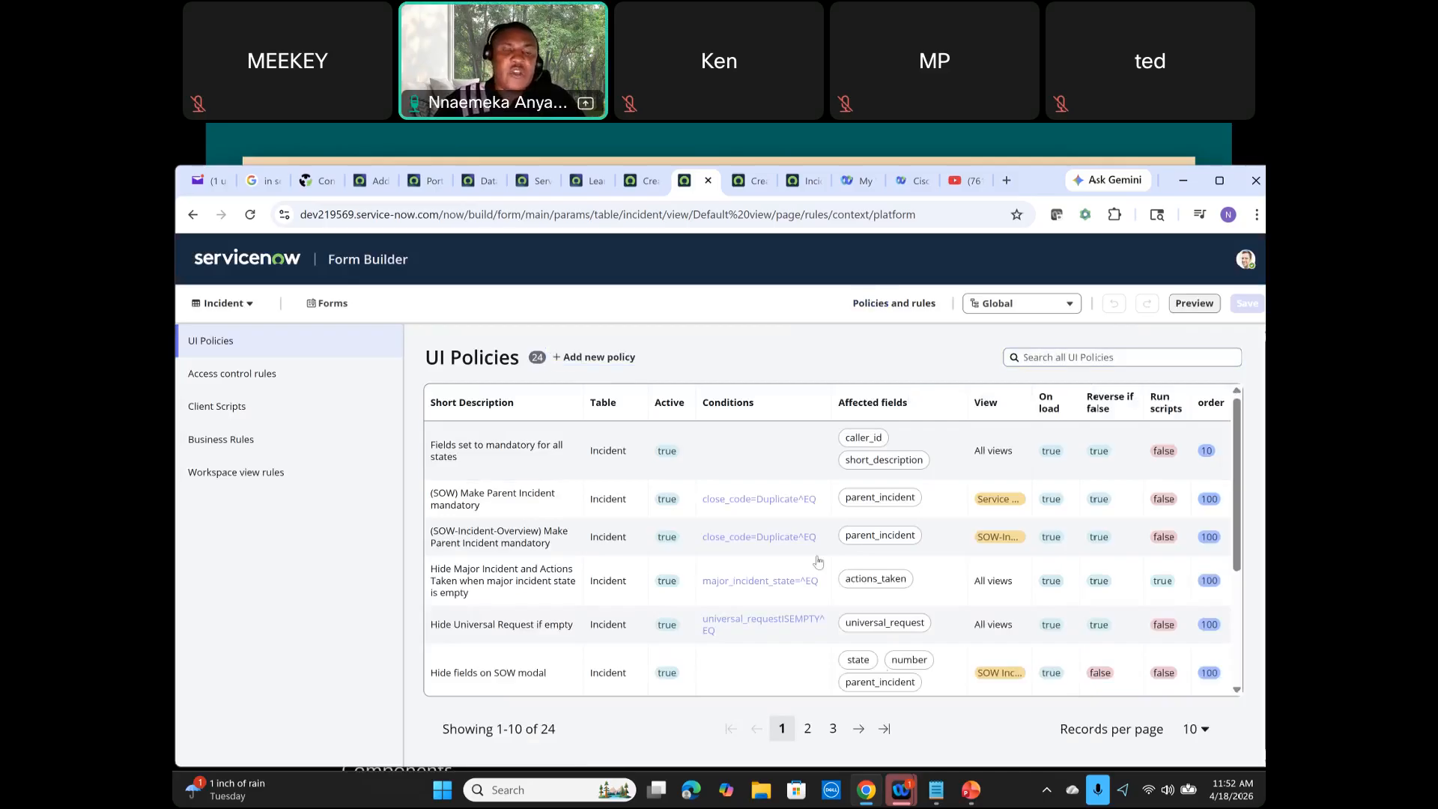
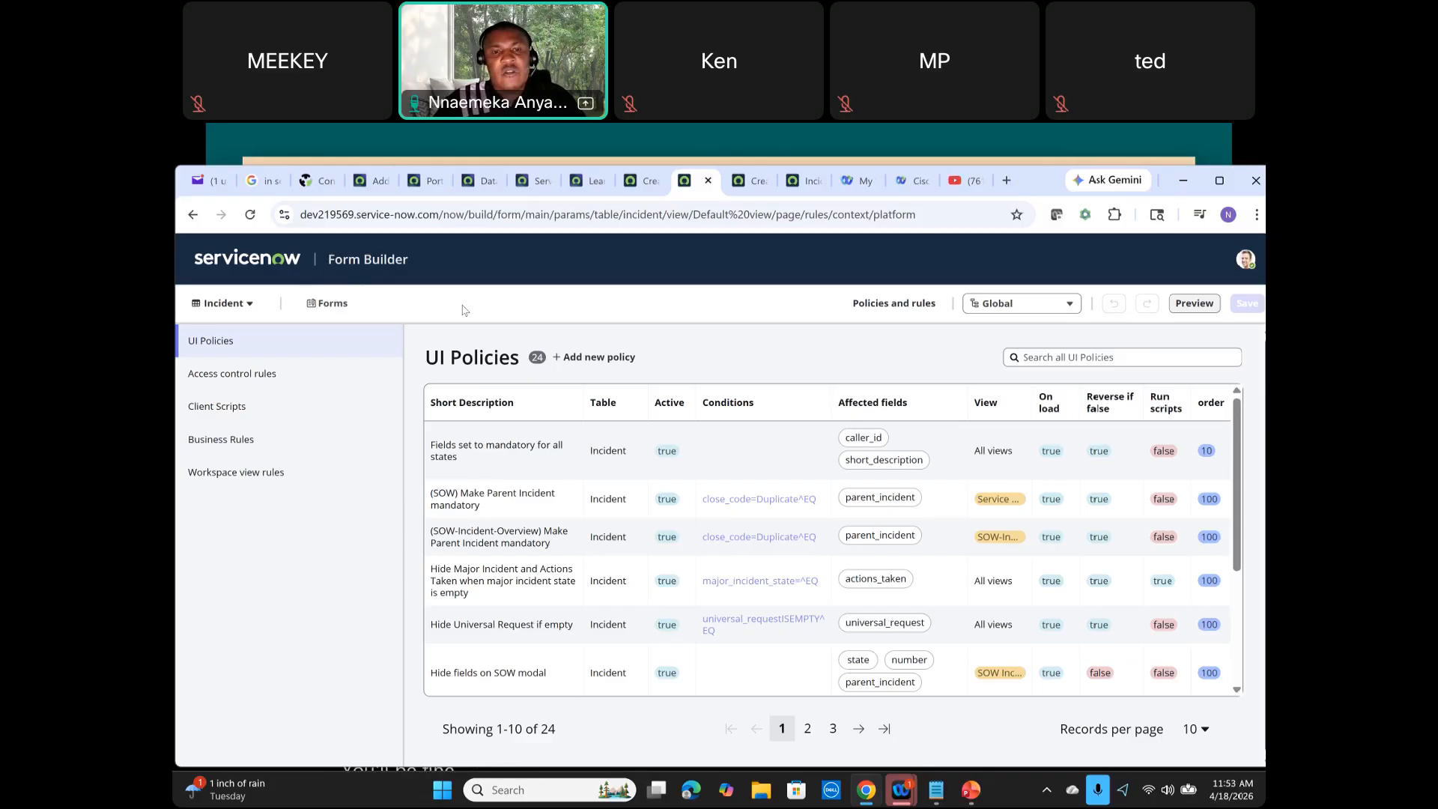
# Step: Open the new Incident record tab and browse the Configure options in its additional actions menu
pyautogui.click(638, 181)
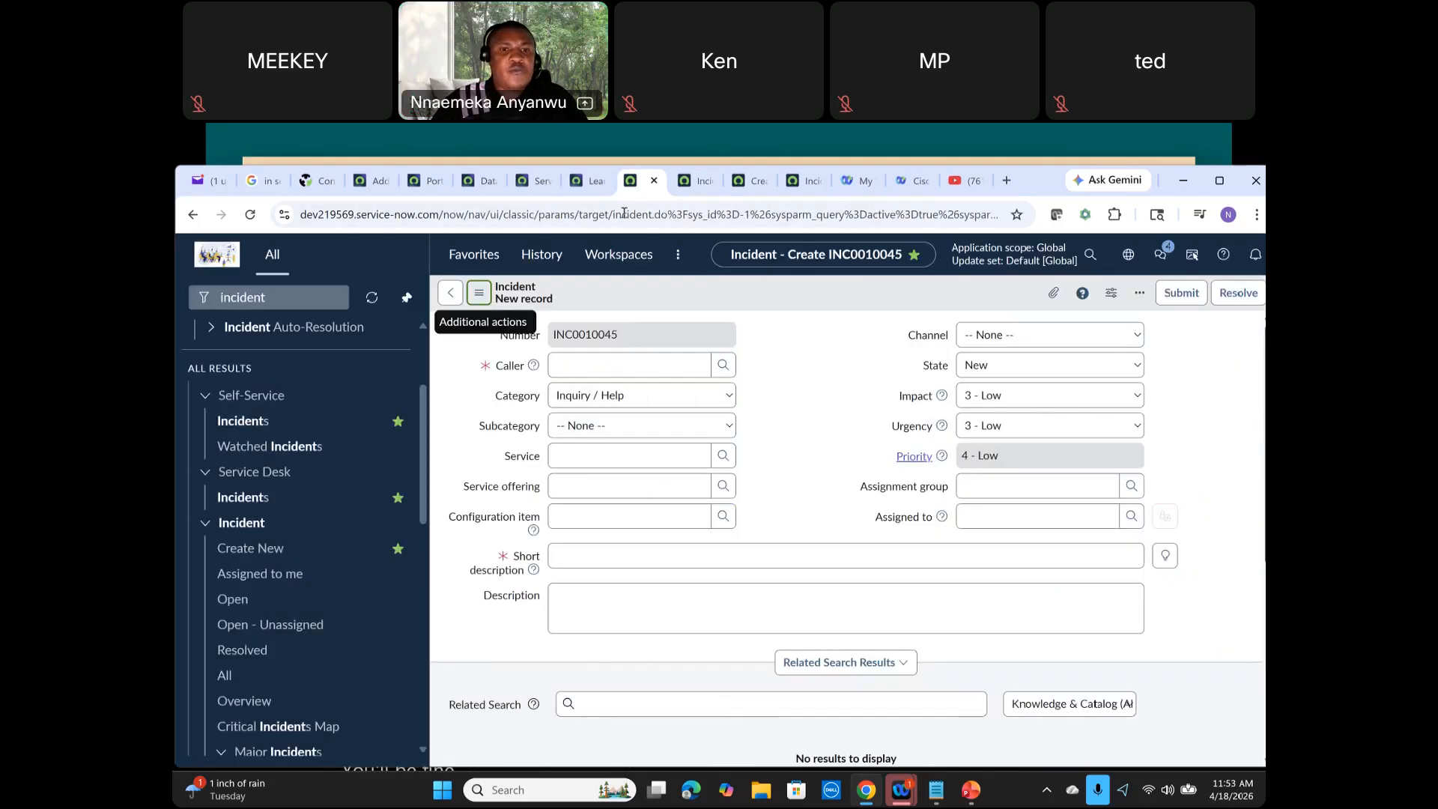
pyautogui.click(478, 292)
pyautogui.moveTo(544, 357)
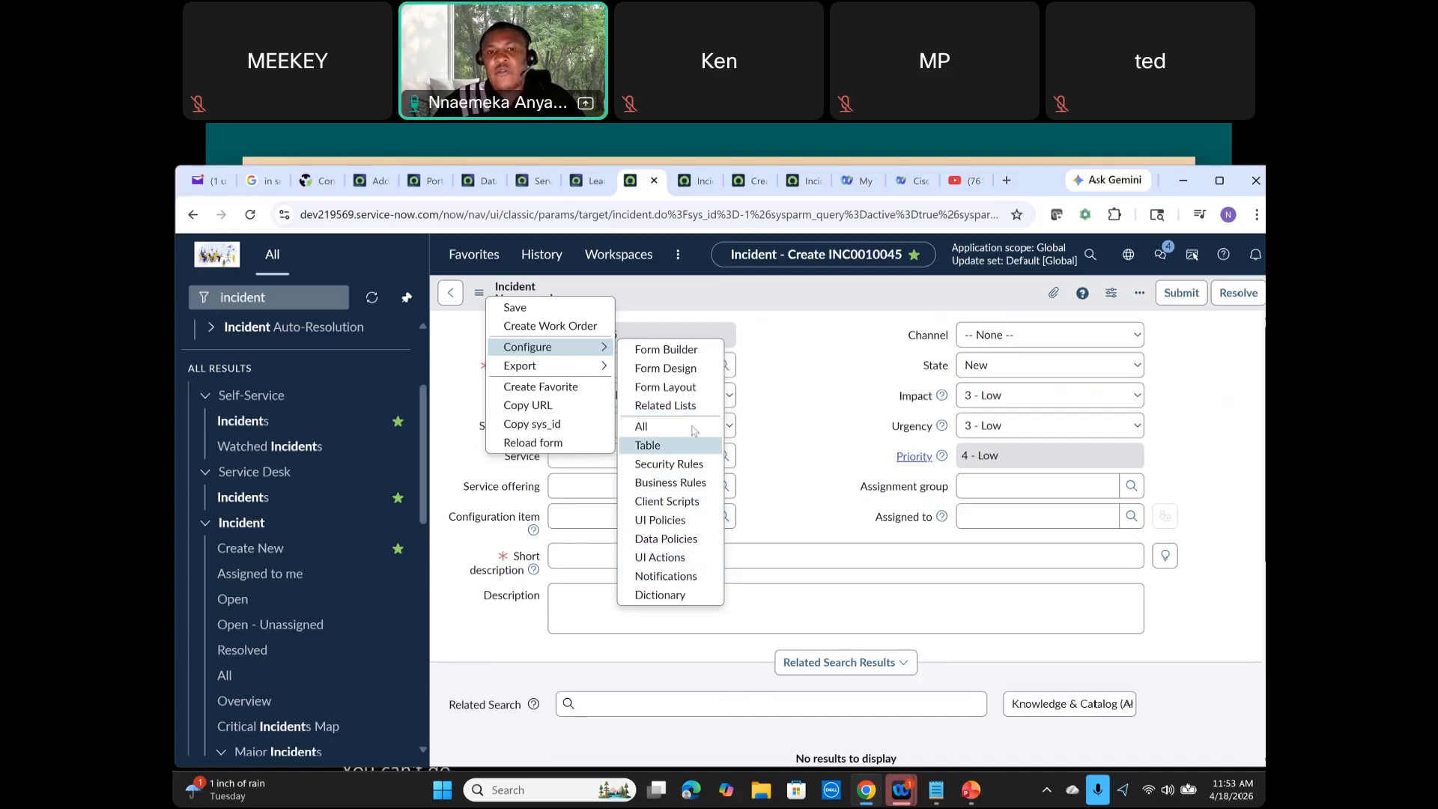
pyautogui.press('Escape')
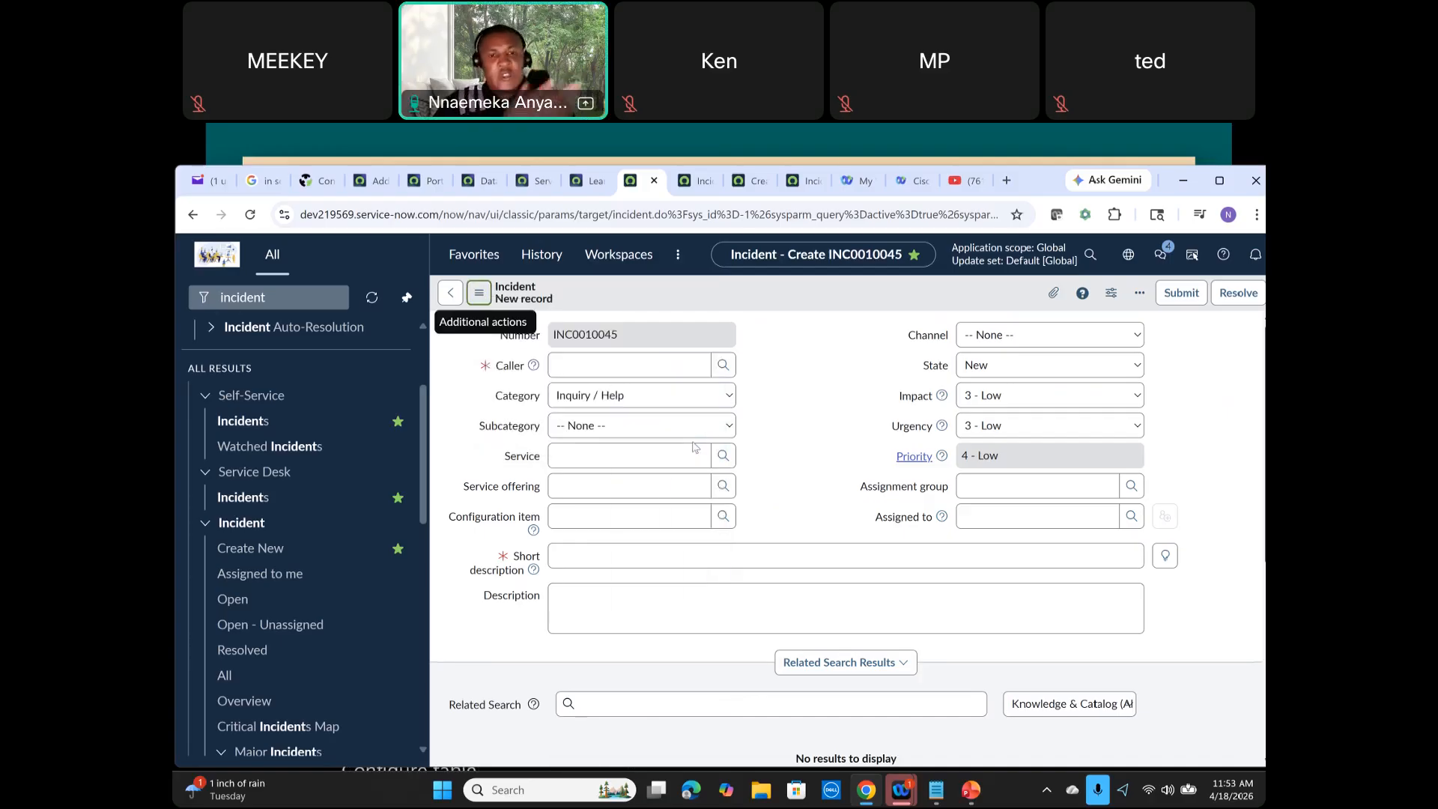
# Step: Open Design Form and then Form Builder from the Incident table's related links
pyautogui.scroll(-15, 727, 415)
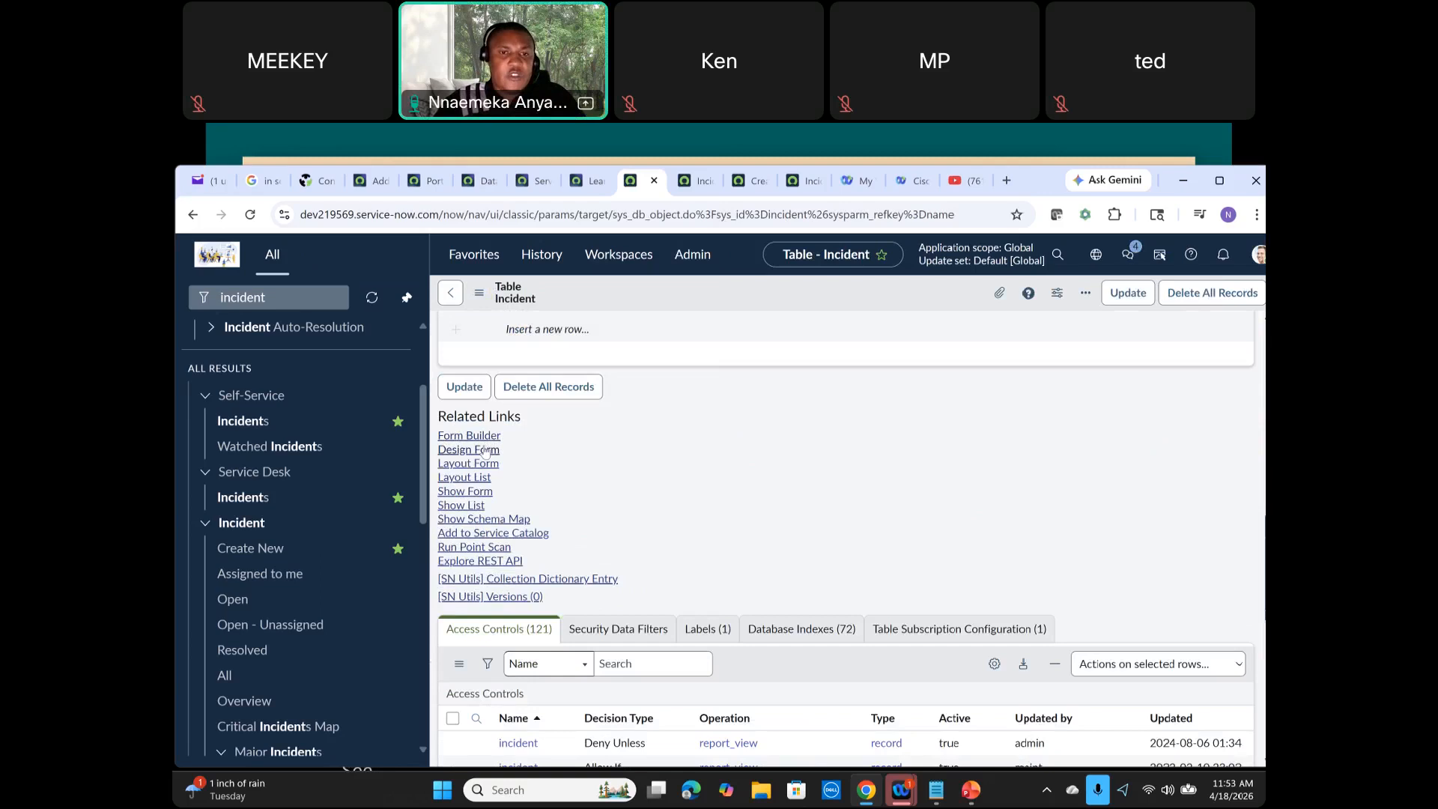
pyautogui.click(485, 449)
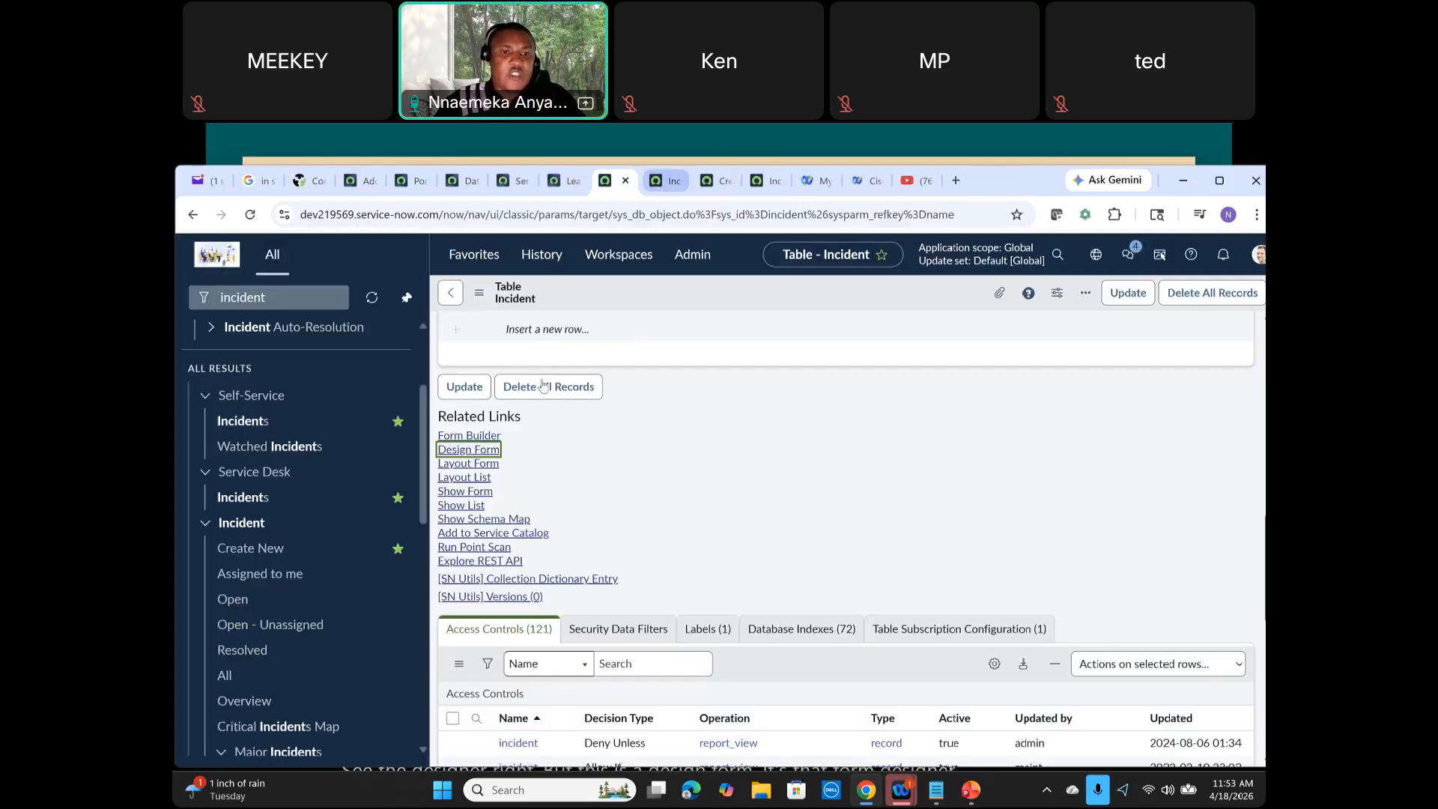
pyautogui.click(676, 180)
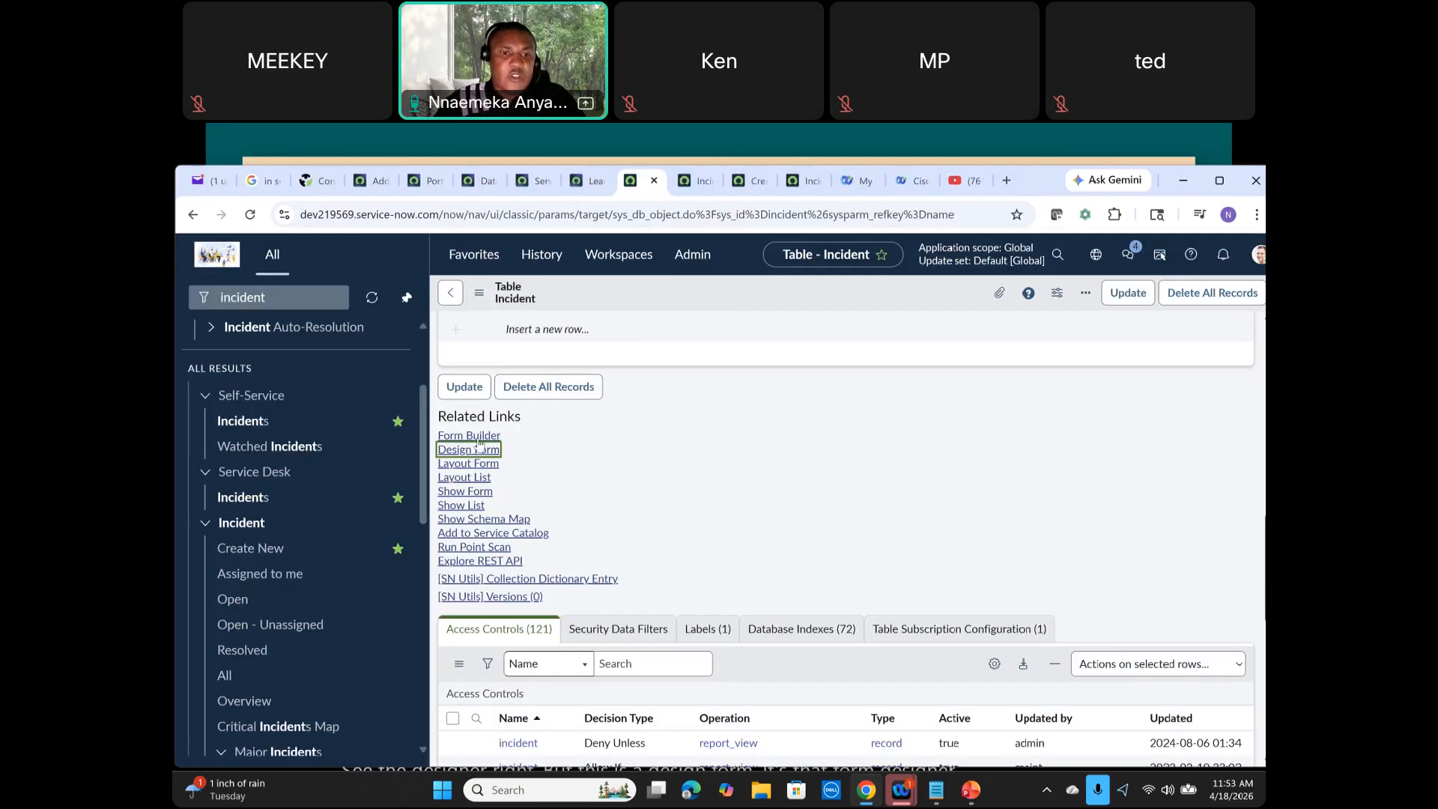
pyautogui.click(476, 436)
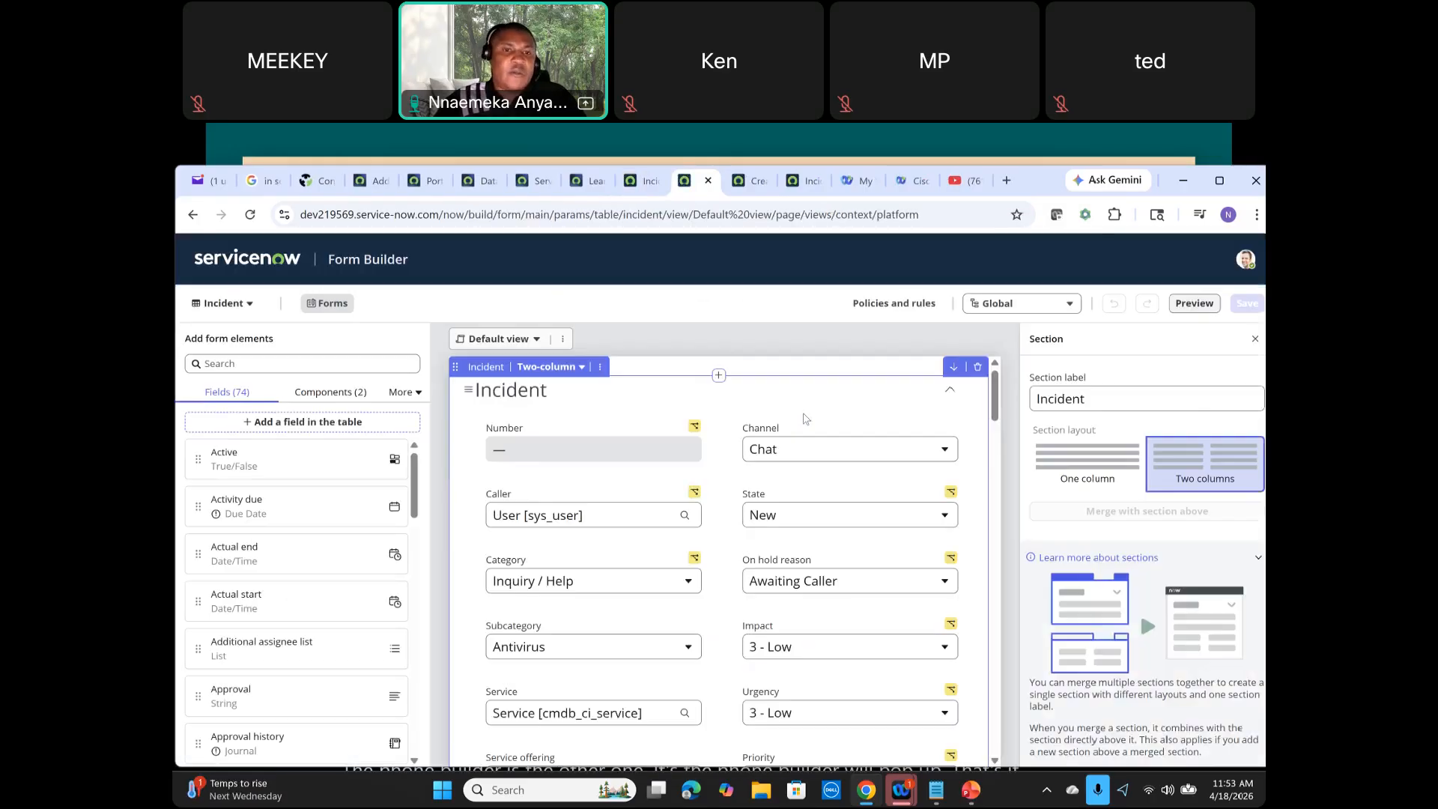
# Step: Open the Incident table definition from the Configure options of the incident list's column menu
pyautogui.click(708, 180)
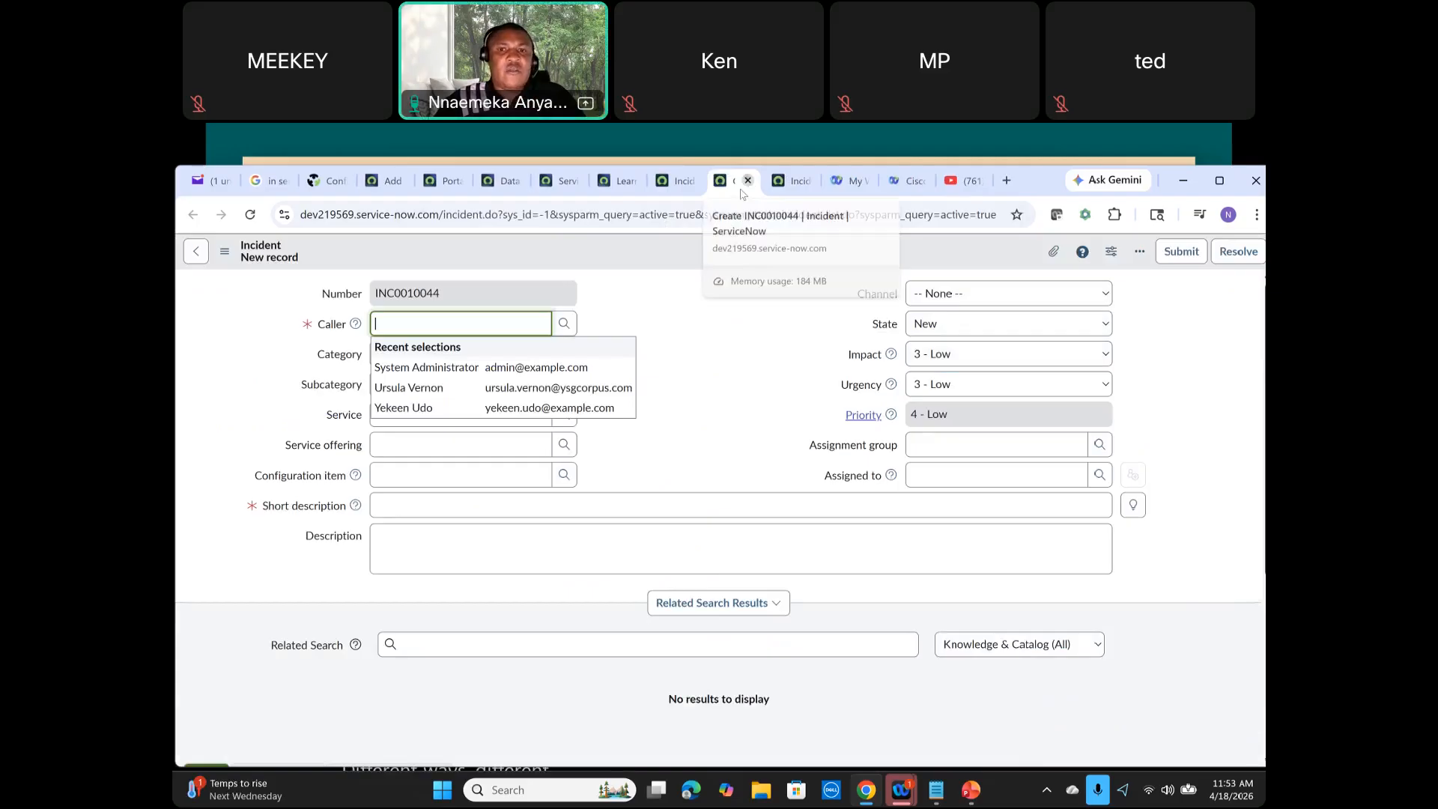
pyautogui.click(748, 180)
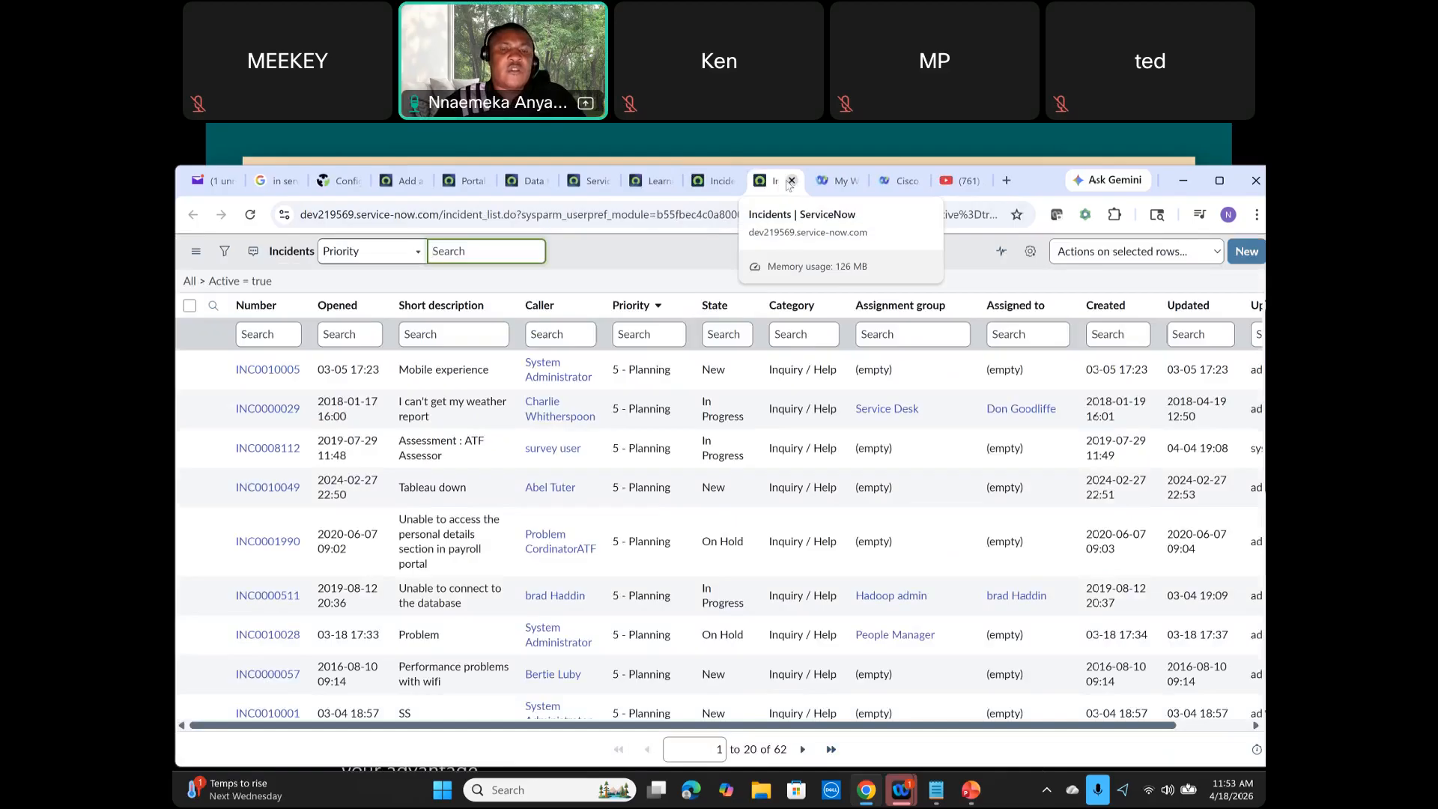
pyautogui.click(586, 308)
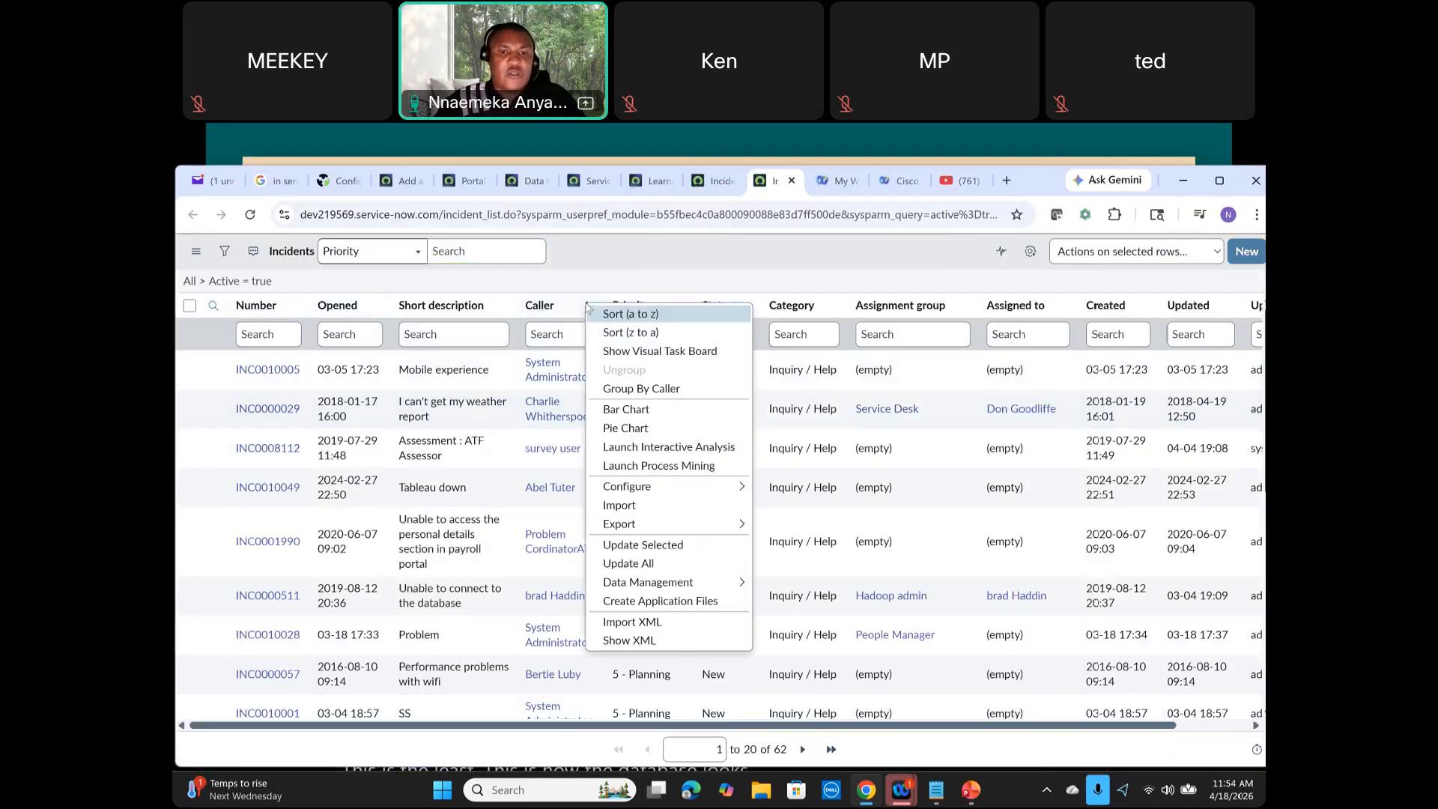
pyautogui.moveTo(666, 493)
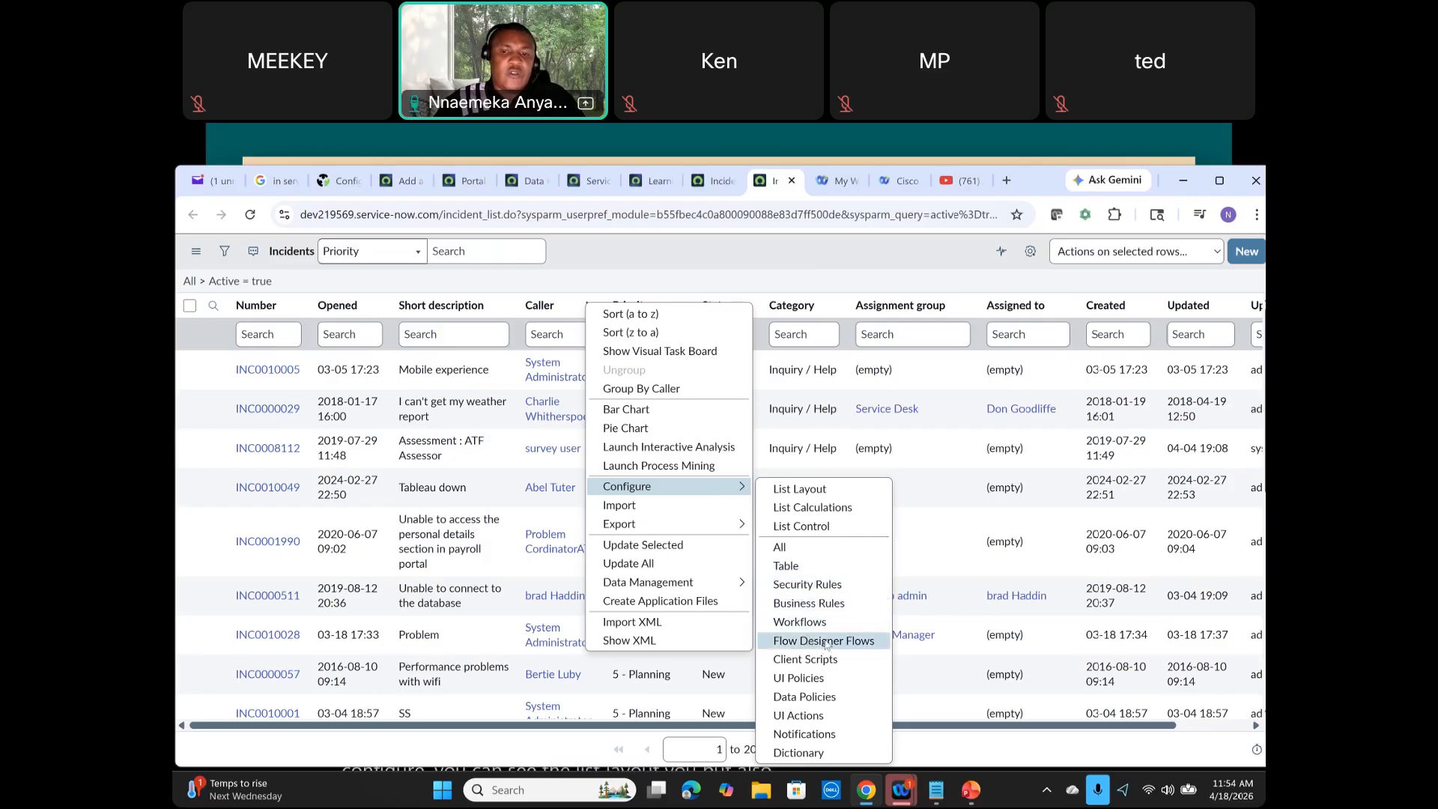
pyautogui.click(811, 569)
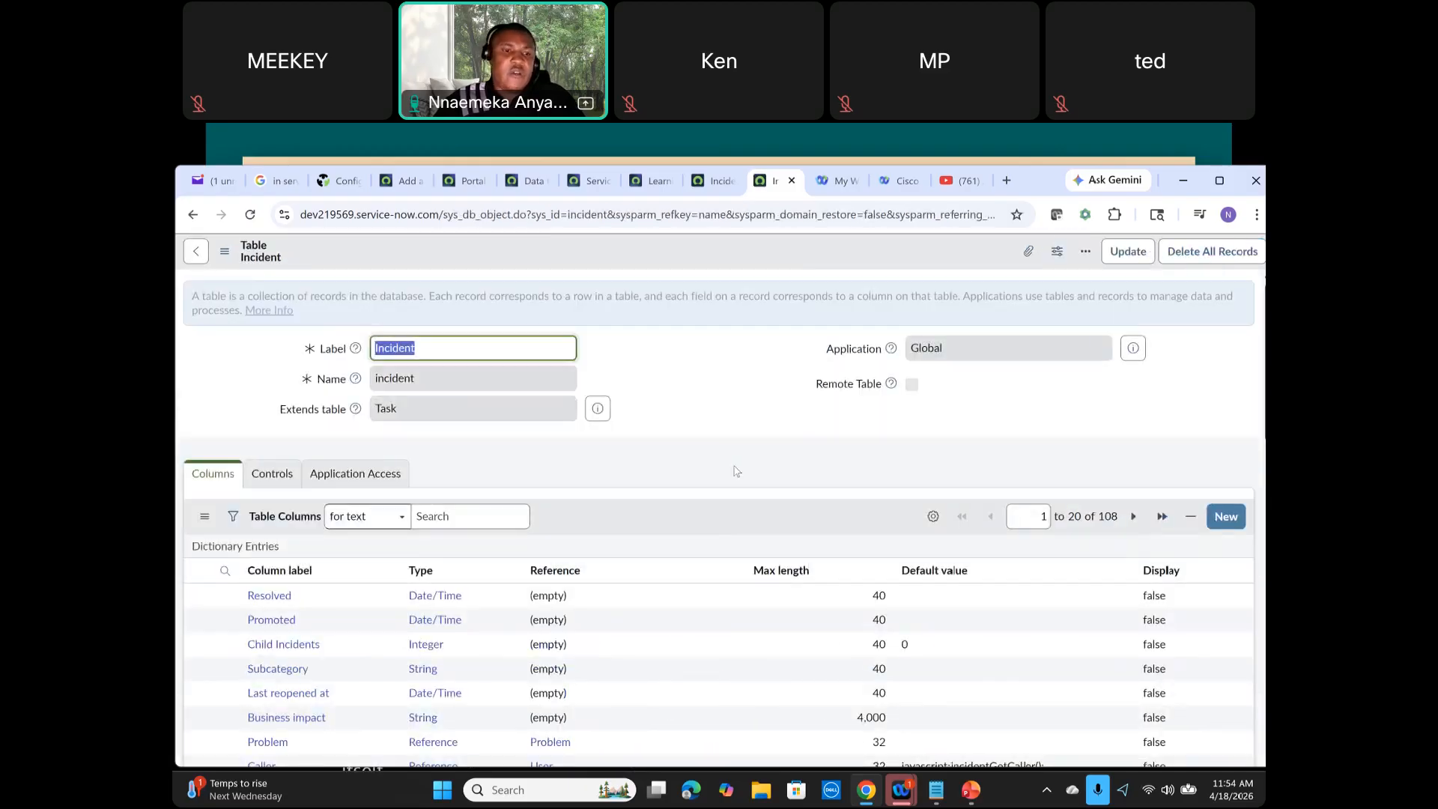
# Step: Scroll through the Incident table's column definitions and related links
pyautogui.scroll(-4, 592, 410)
pyautogui.scroll(-5, 591, 410)
pyautogui.scroll(1, 284, 391)
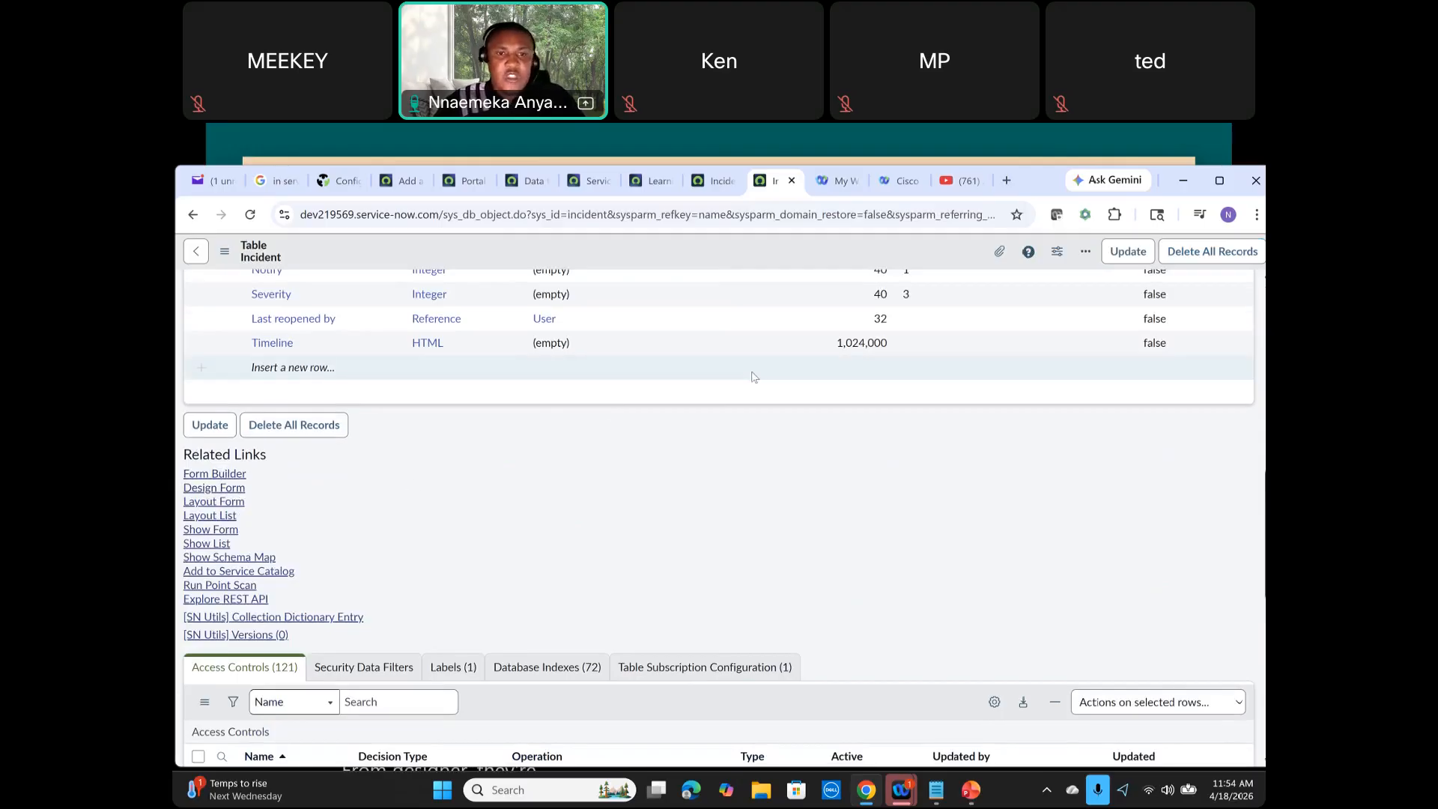
pyautogui.scroll(2, 771, 374)
pyautogui.scroll(-2, 456, 491)
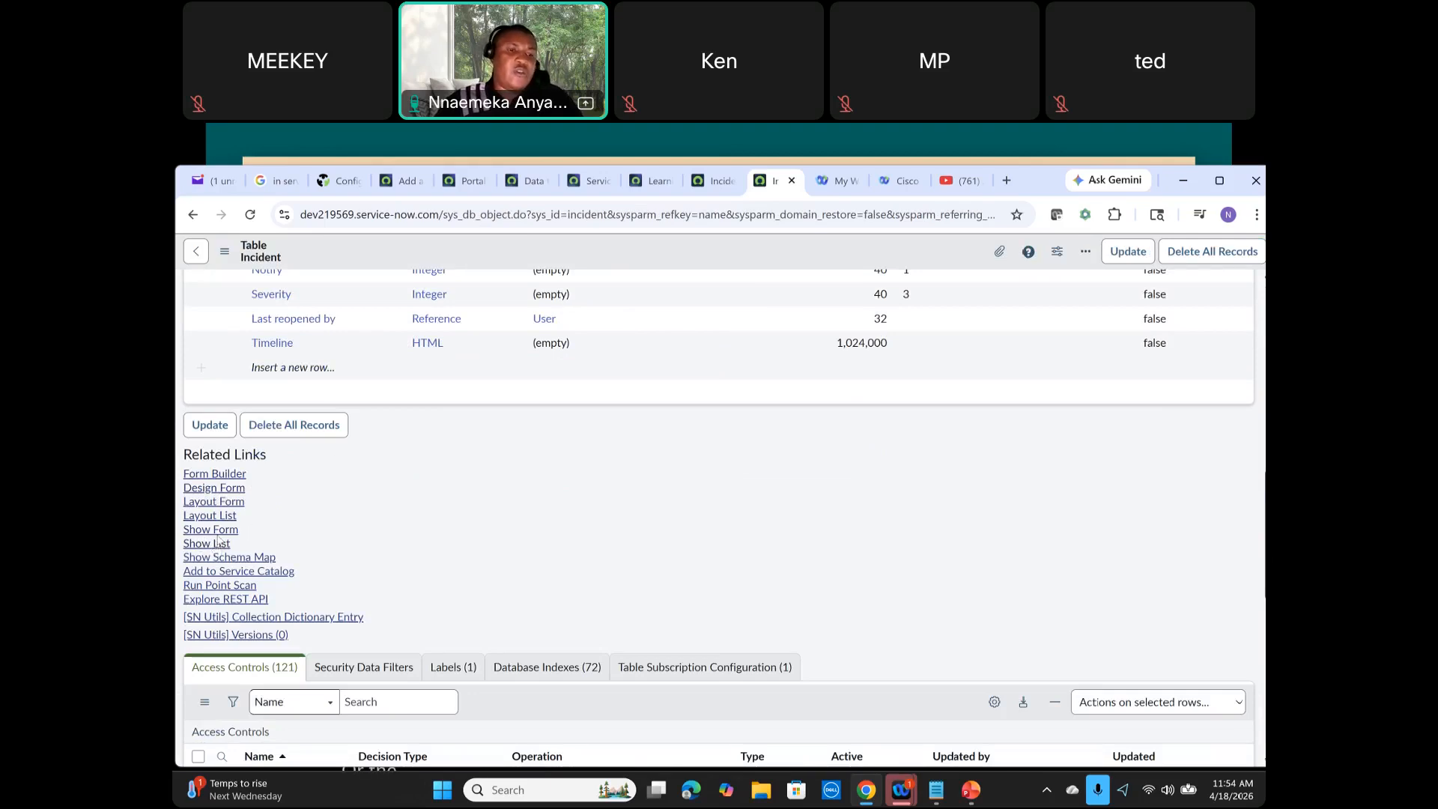
pyautogui.scroll(1, 364, 442)
pyautogui.scroll(3, 417, 476)
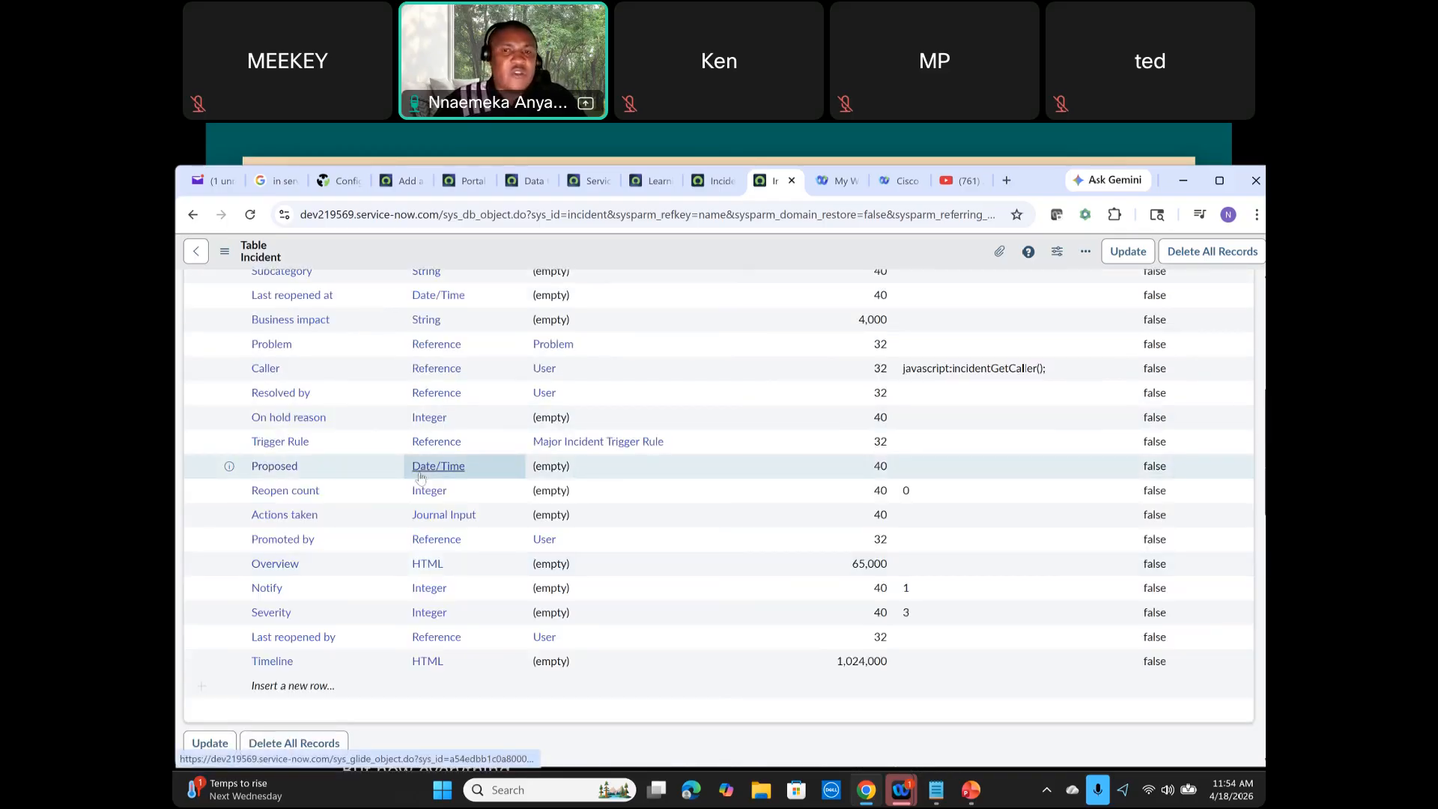
pyautogui.scroll(1, 420, 477)
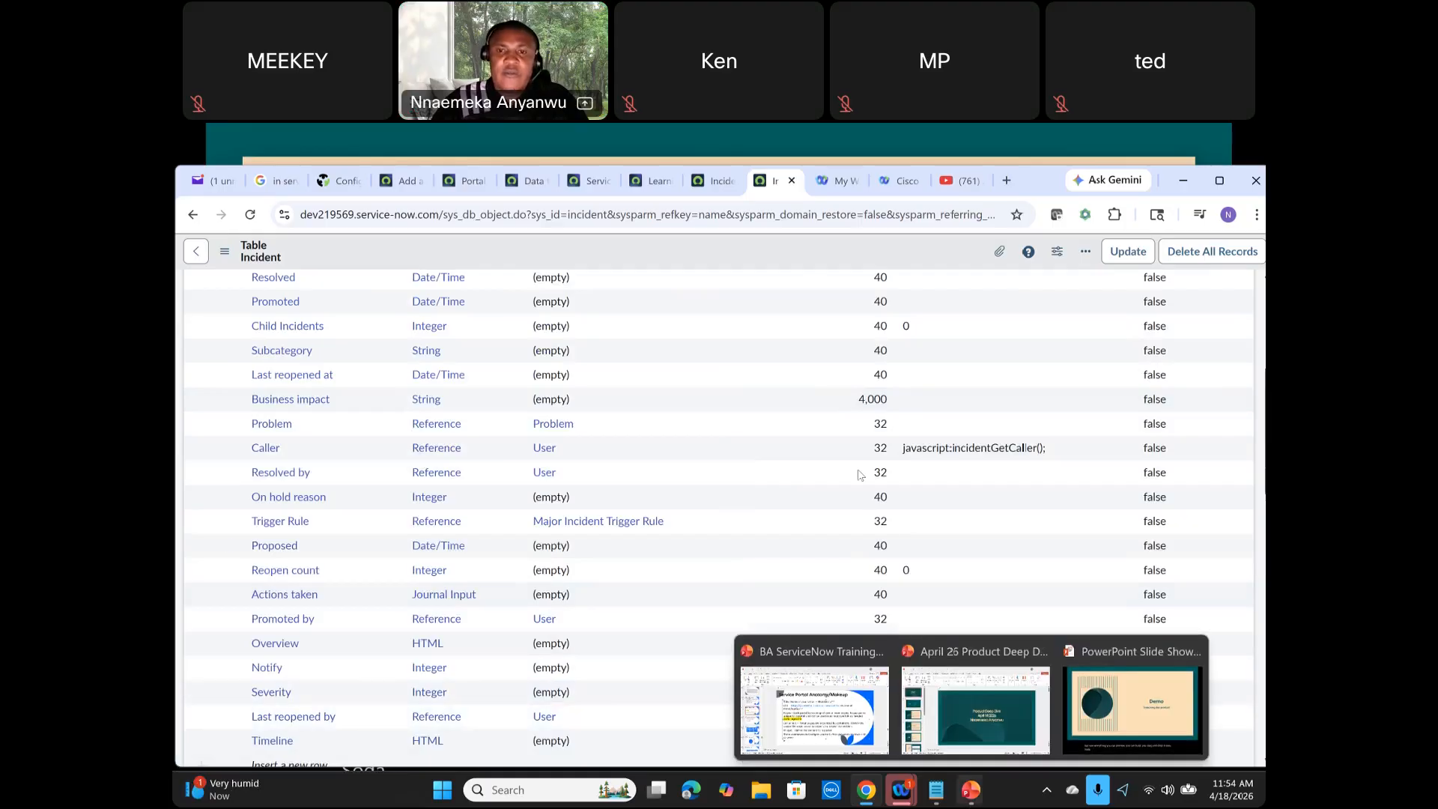
# Step: Switch to the PowerPoint slide show and advance to the Q&A slide
pyautogui.click(792, 181)
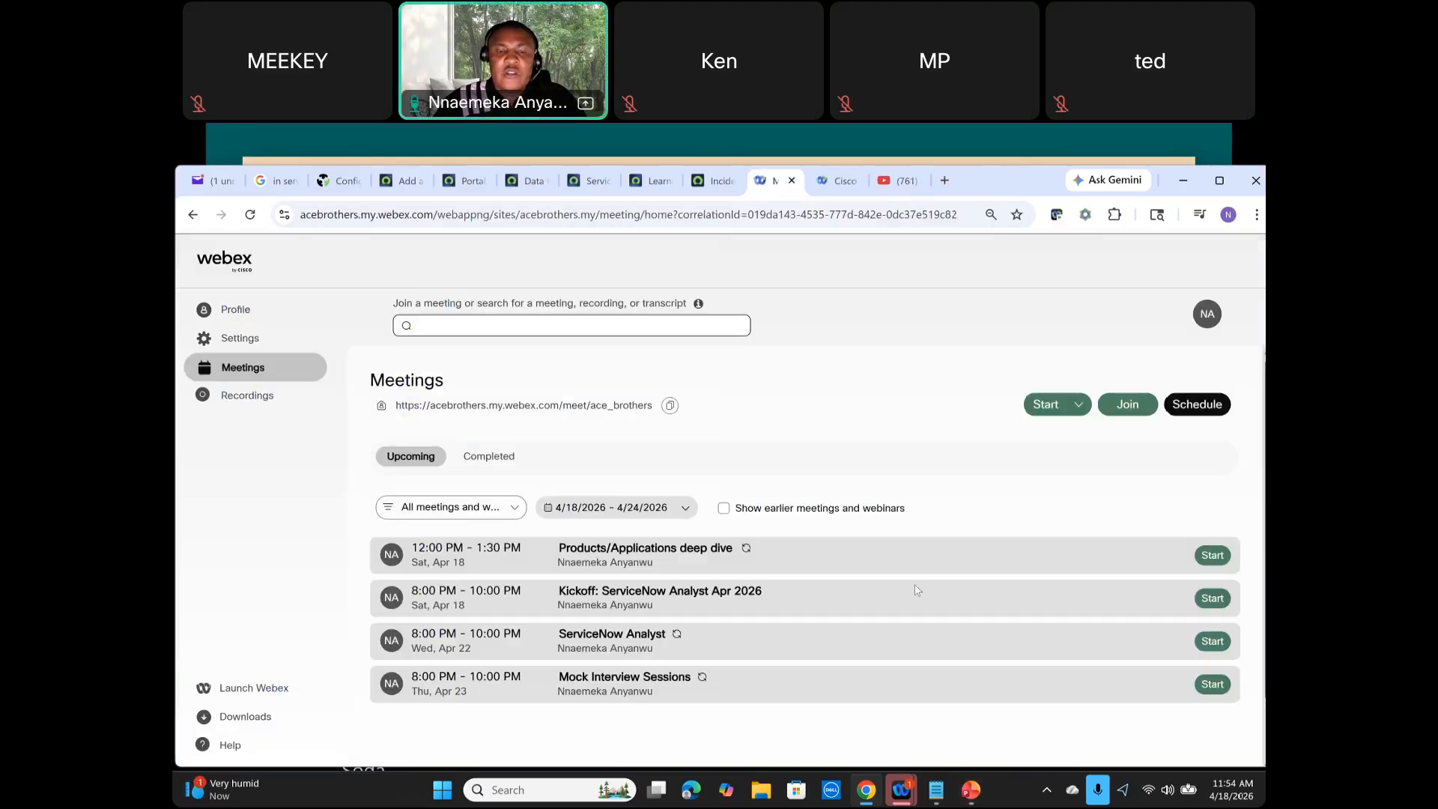
pyautogui.moveTo(969, 794)
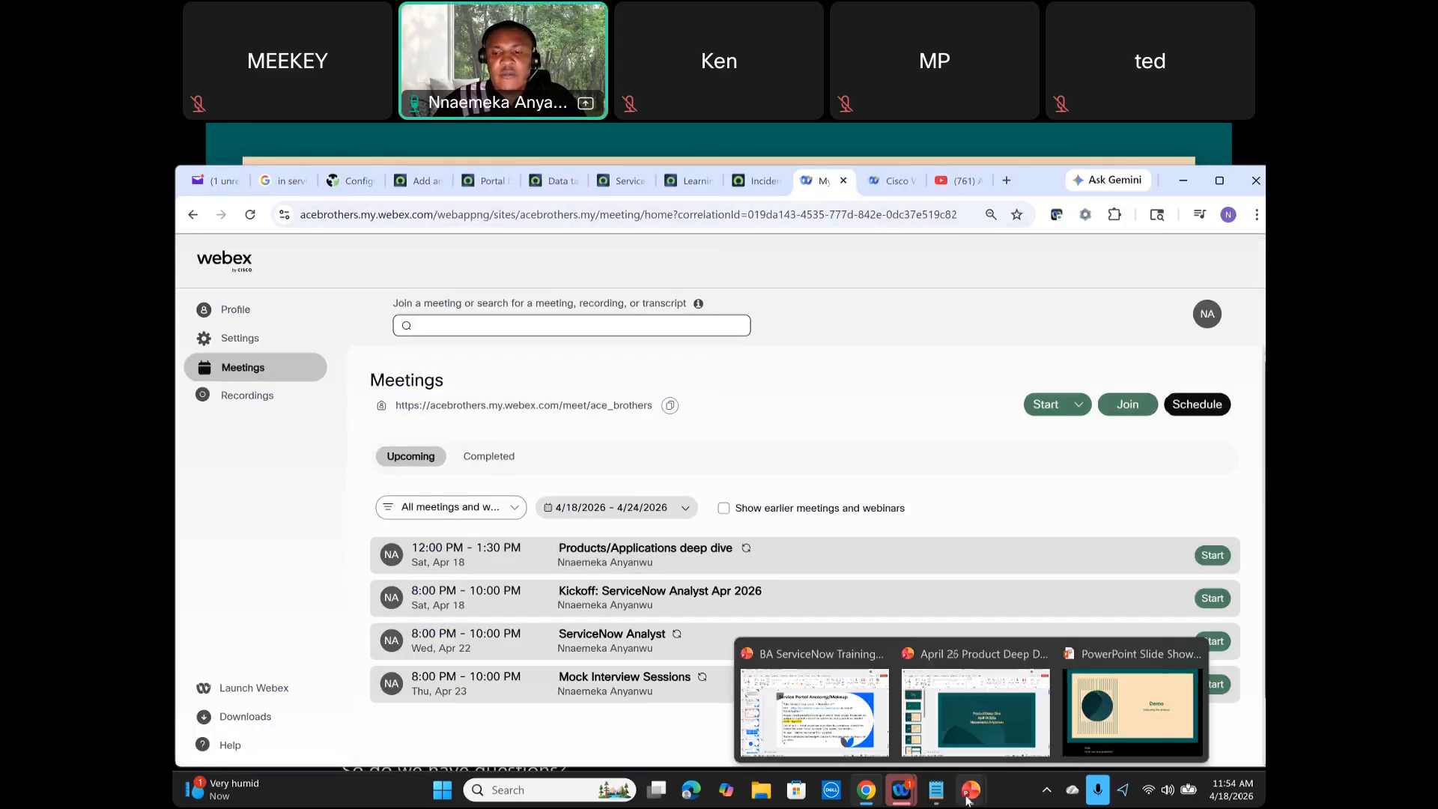
pyautogui.click(1104, 704)
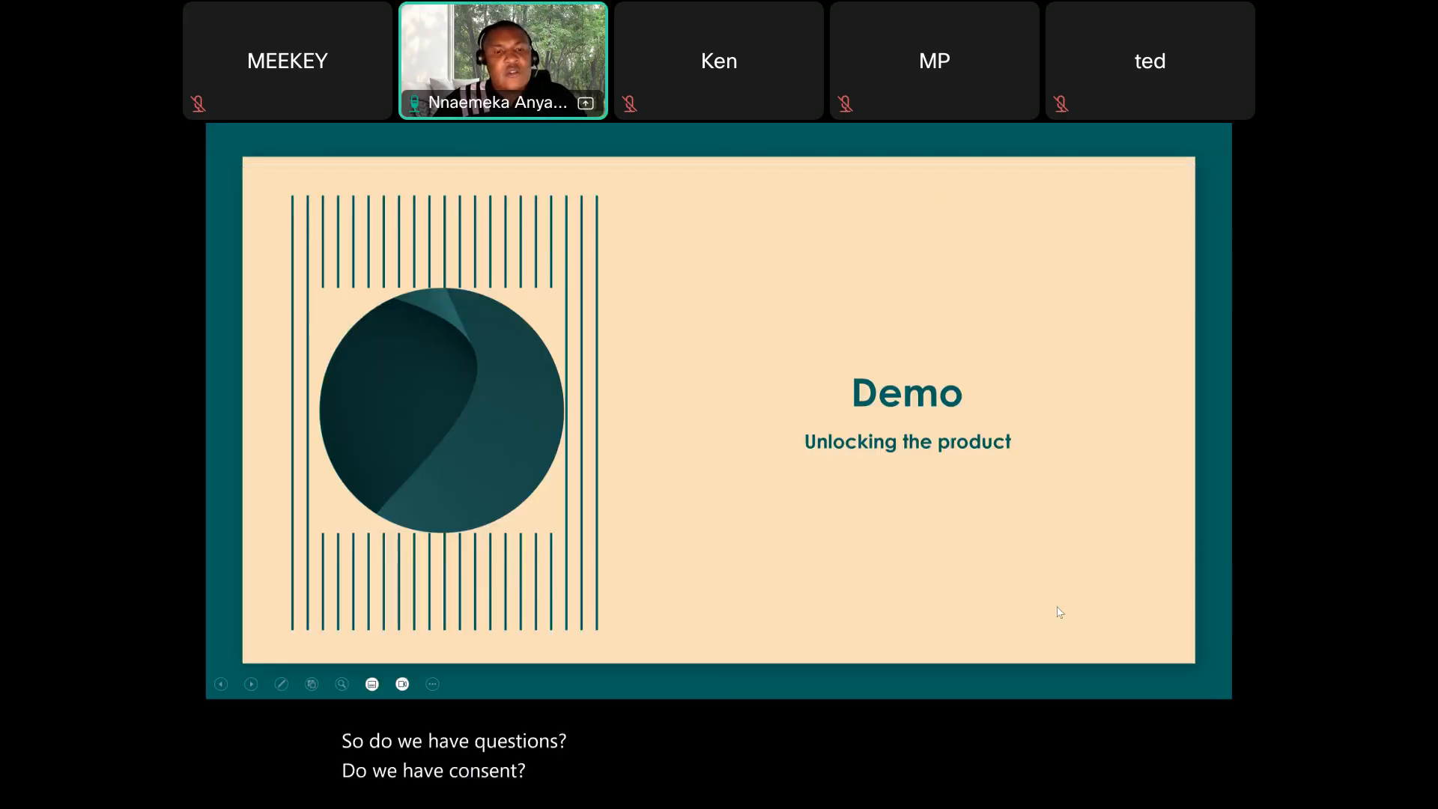
pyautogui.press('Right')
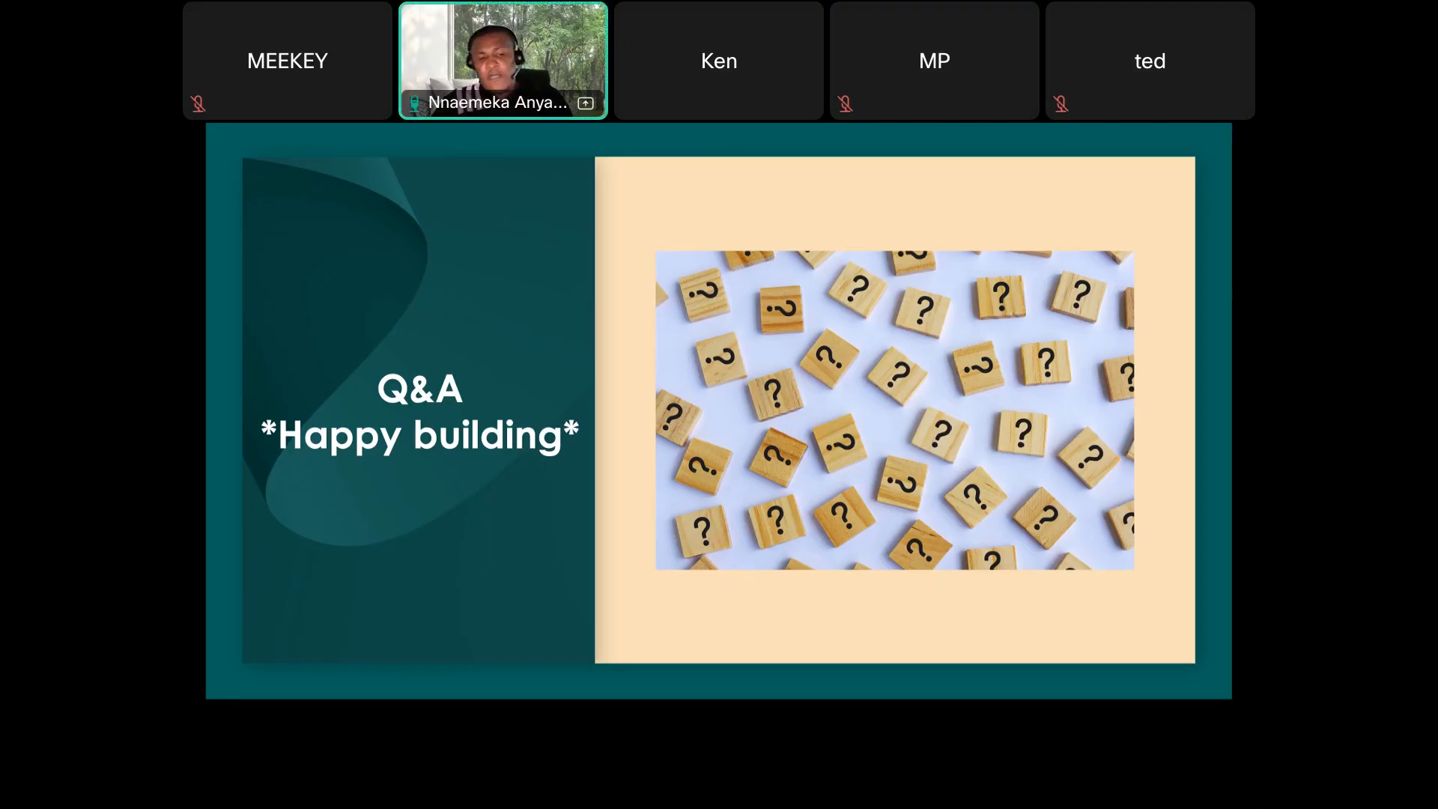
pyautogui.press('super')
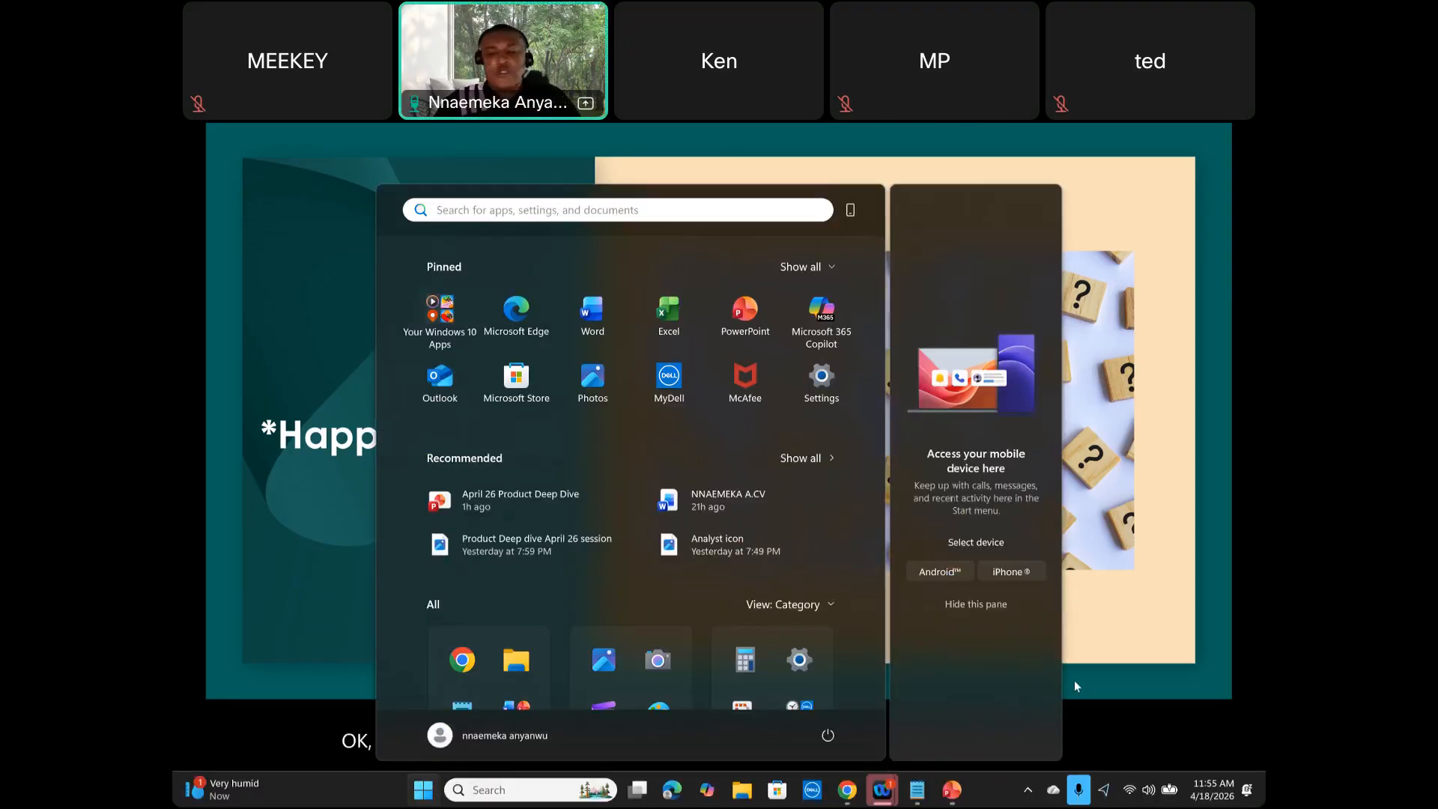
pyautogui.moveTo(848, 791)
pyautogui.click(844, 750)
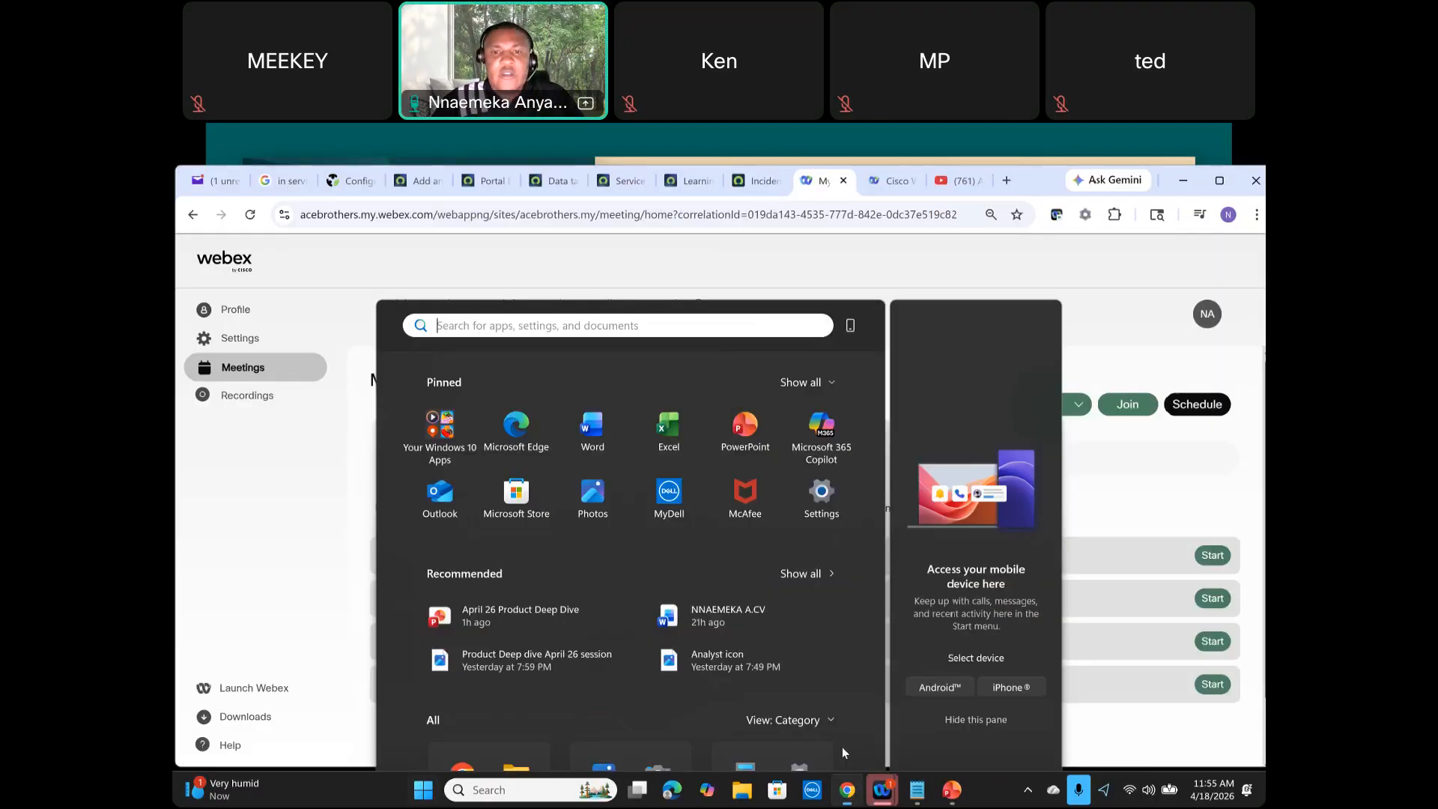
# Step: Return to the Incident table record and browse the application scope list
pyautogui.click(756, 182)
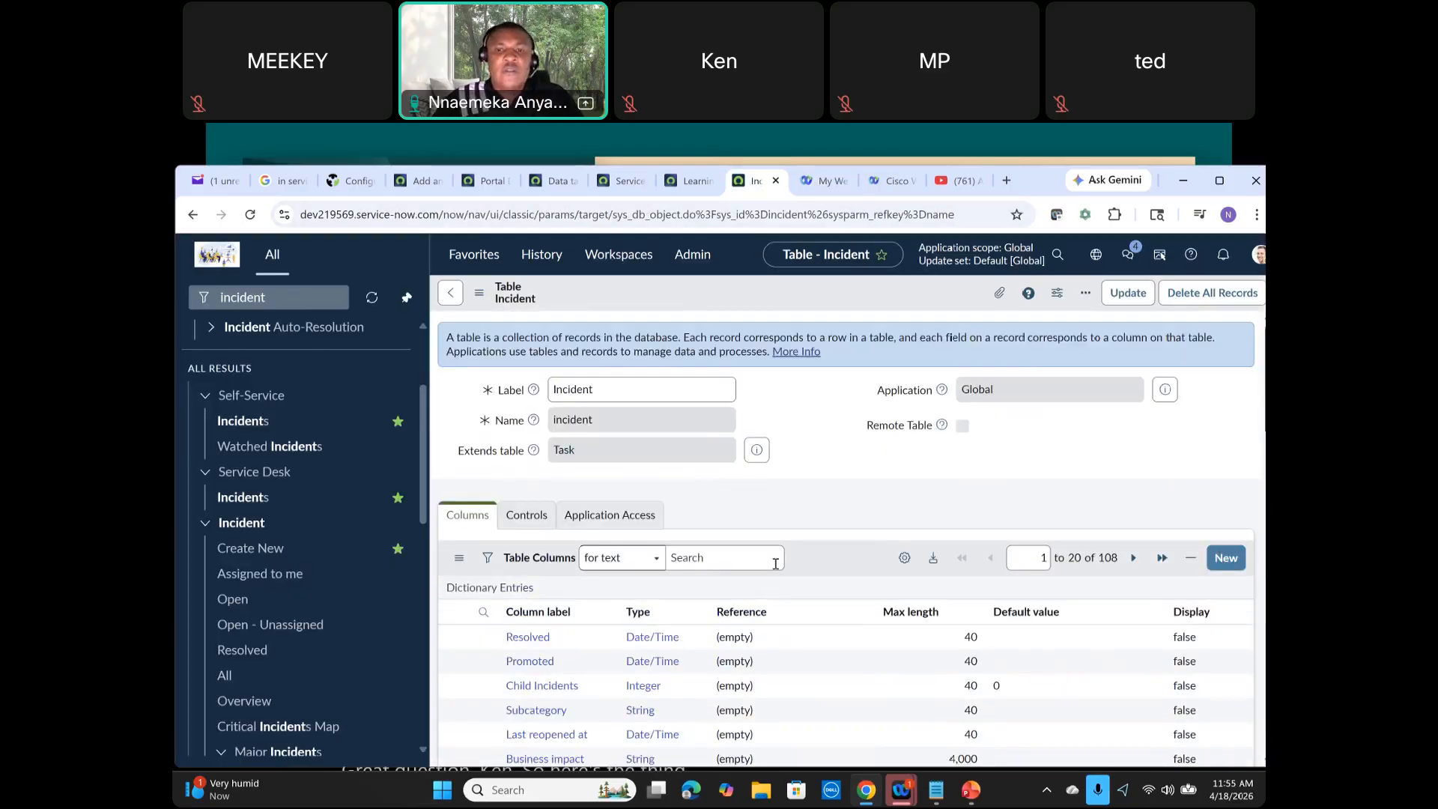
pyautogui.click(1098, 256)
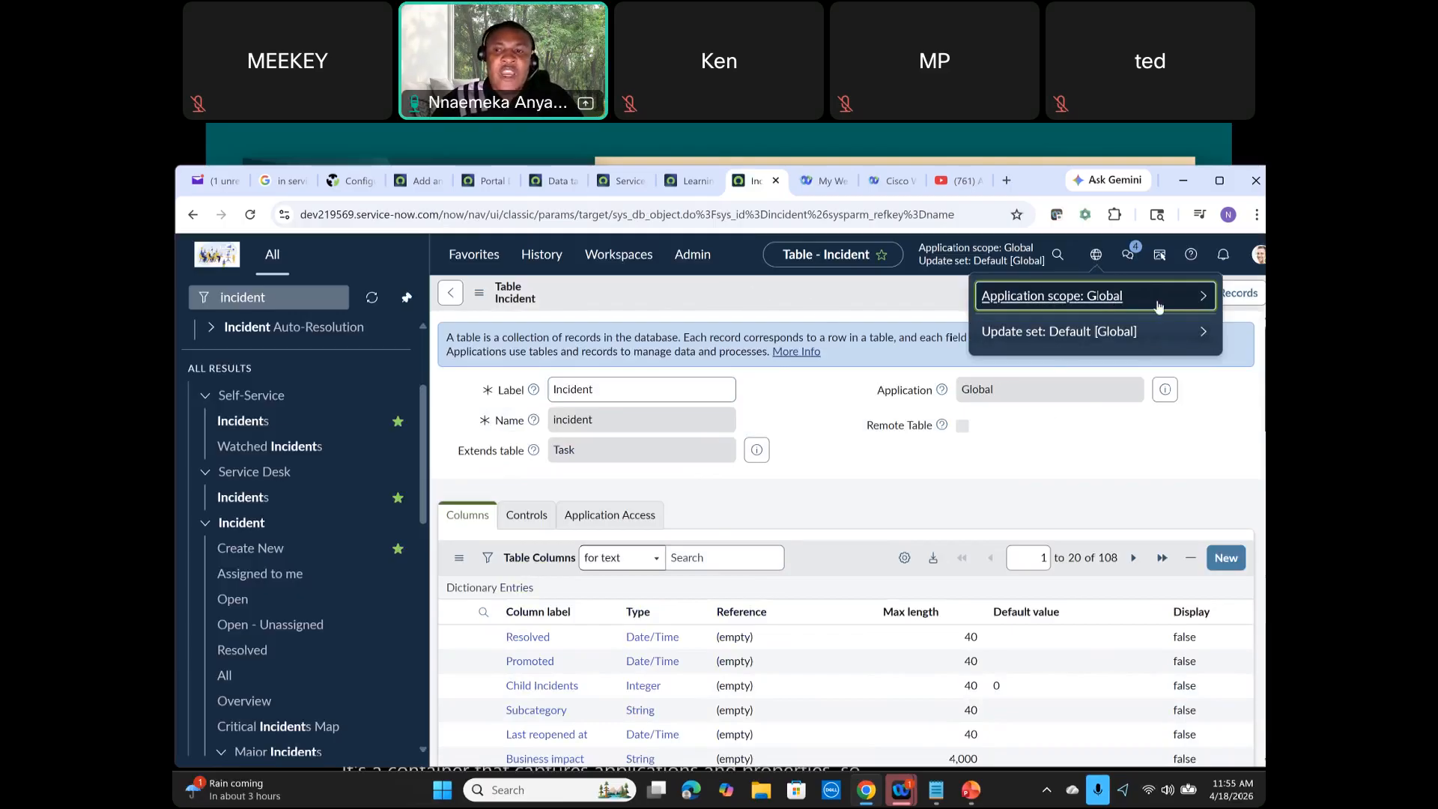
pyautogui.click(1202, 298)
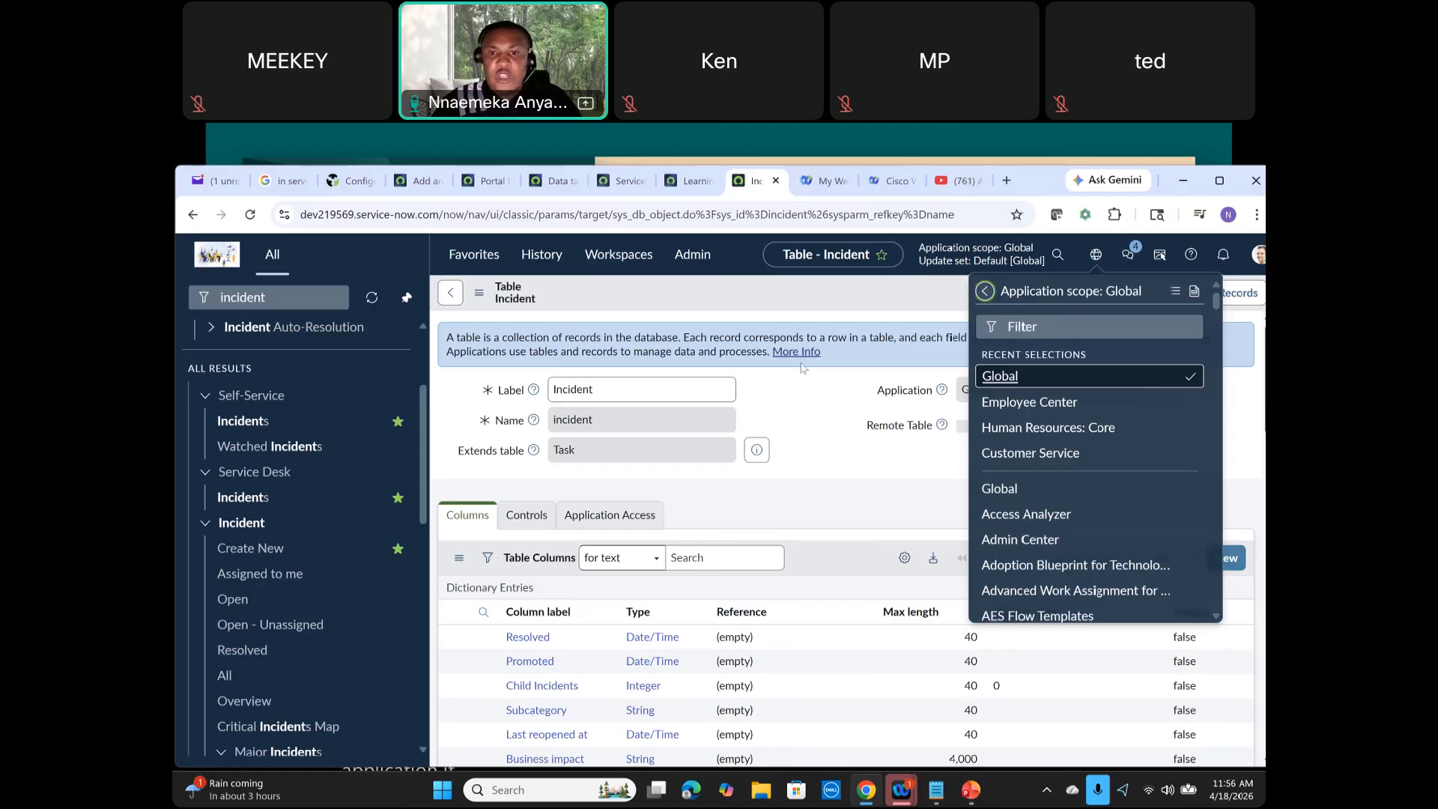
pyautogui.click(785, 379)
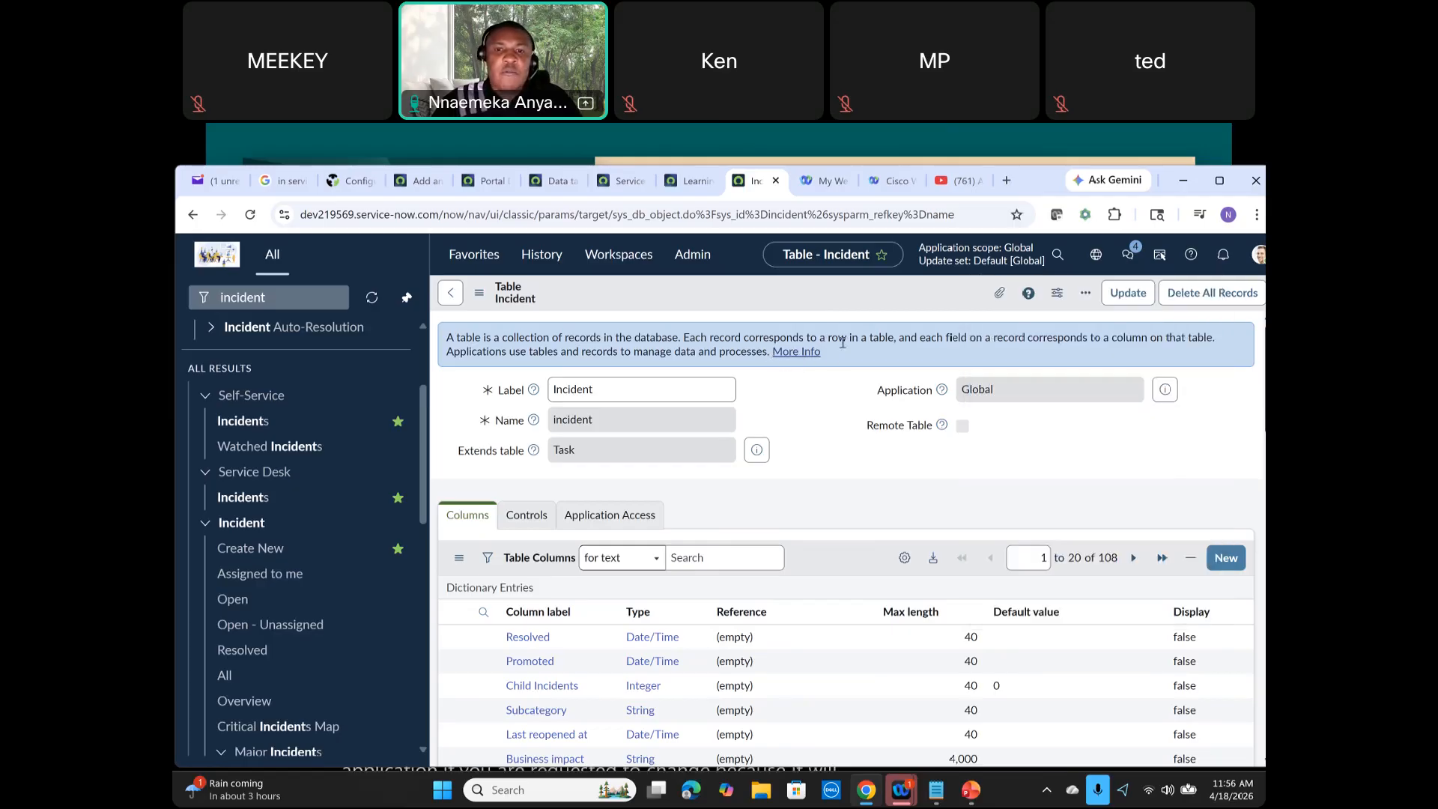
# Step: Toggle the technical field names on the table form and highlight the Label and Application field labels
pyautogui.moveTo(829, 357); pyautogui.dragTo(448, 340)
pyautogui.doubleClick(847, 374)
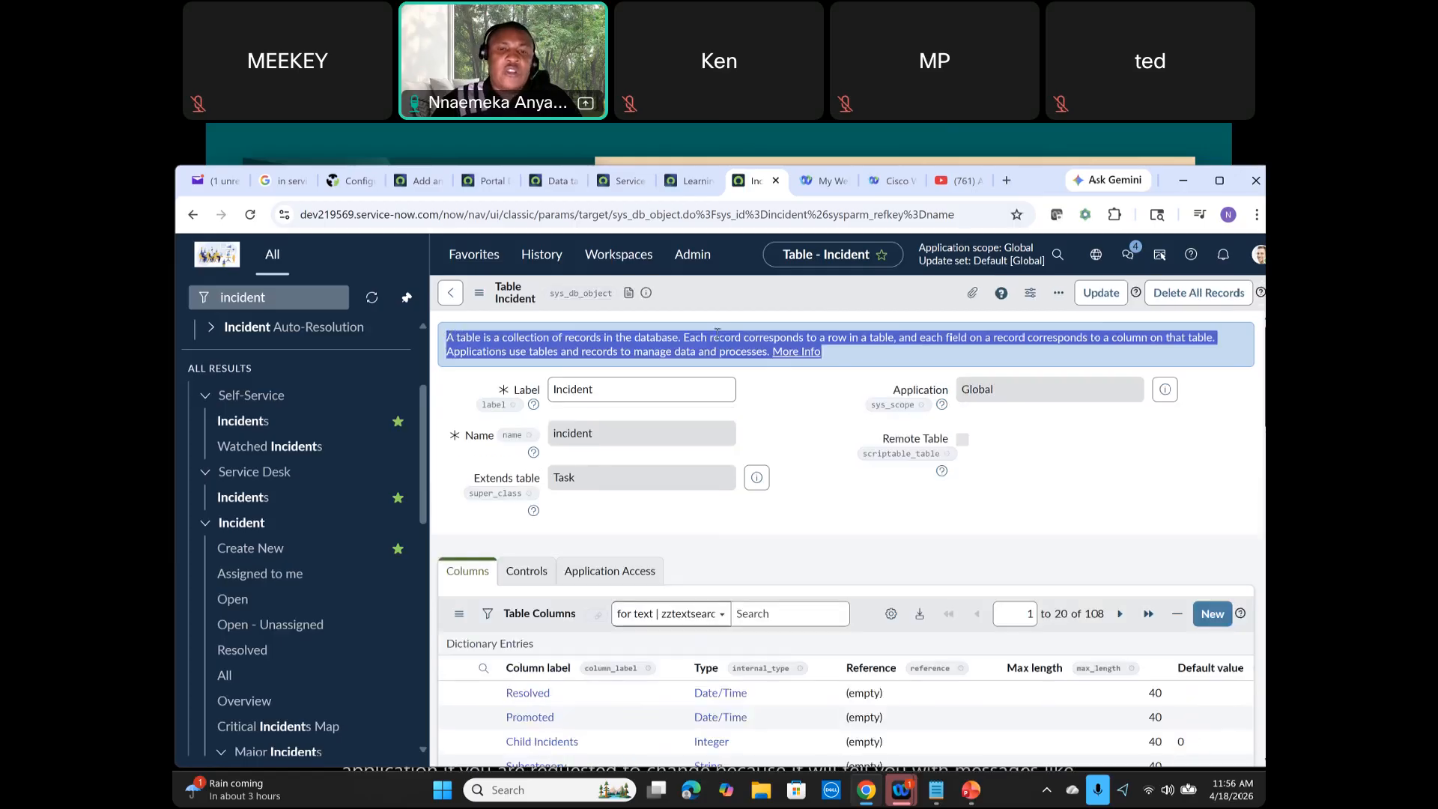
pyautogui.doubleClick(817, 411)
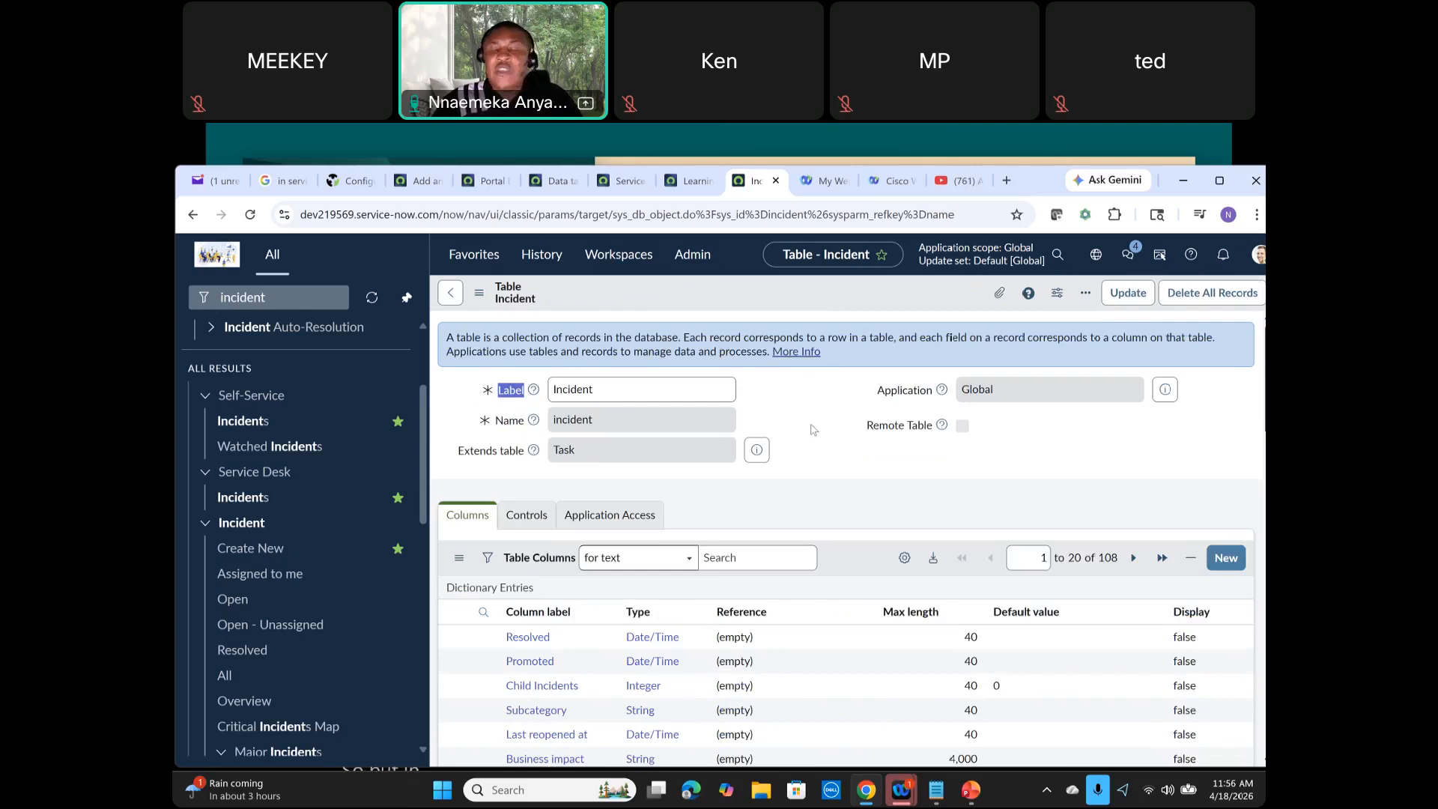
pyautogui.scroll(-1, 812, 429)
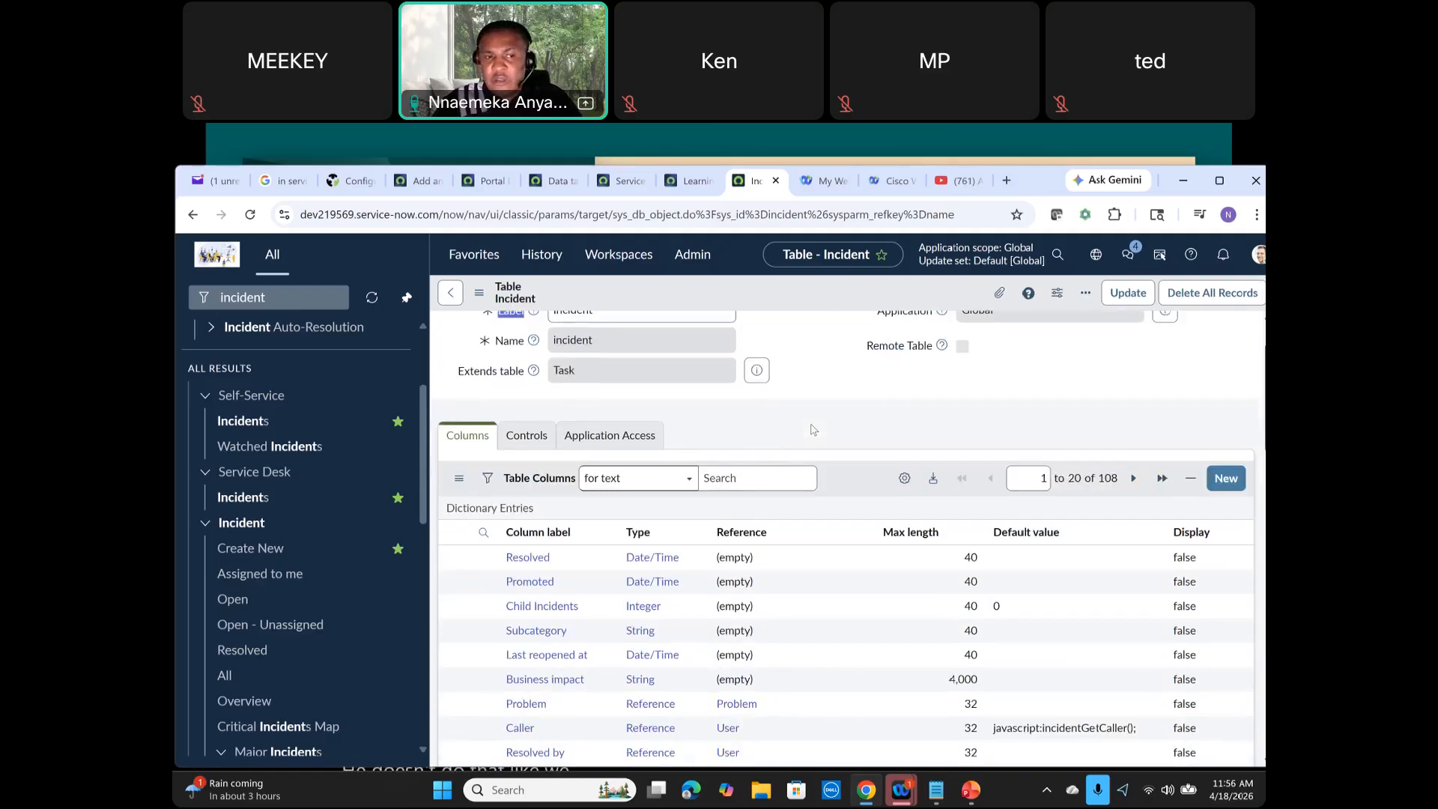
pyautogui.scroll(1, 813, 429)
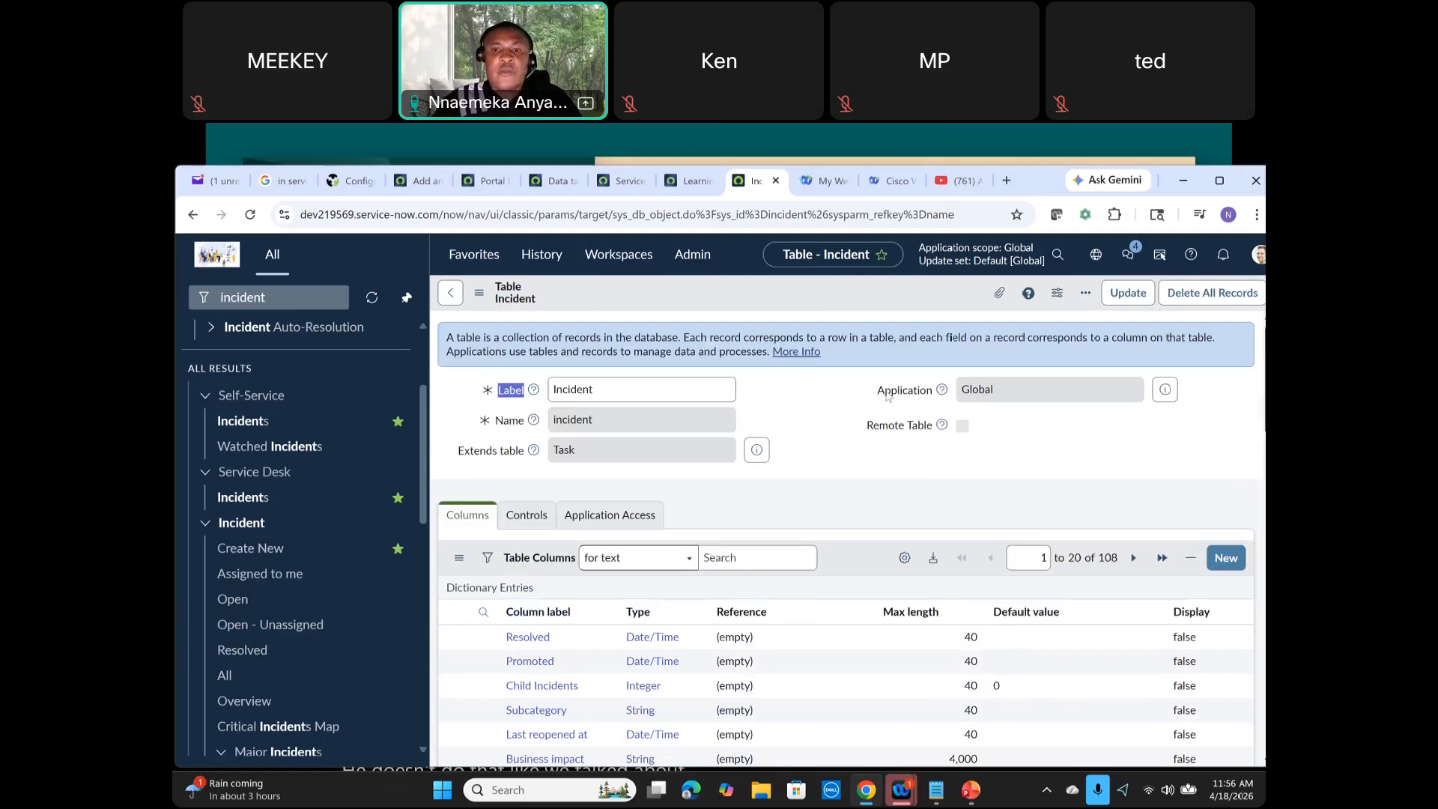
pyautogui.doubleClick(904, 390)
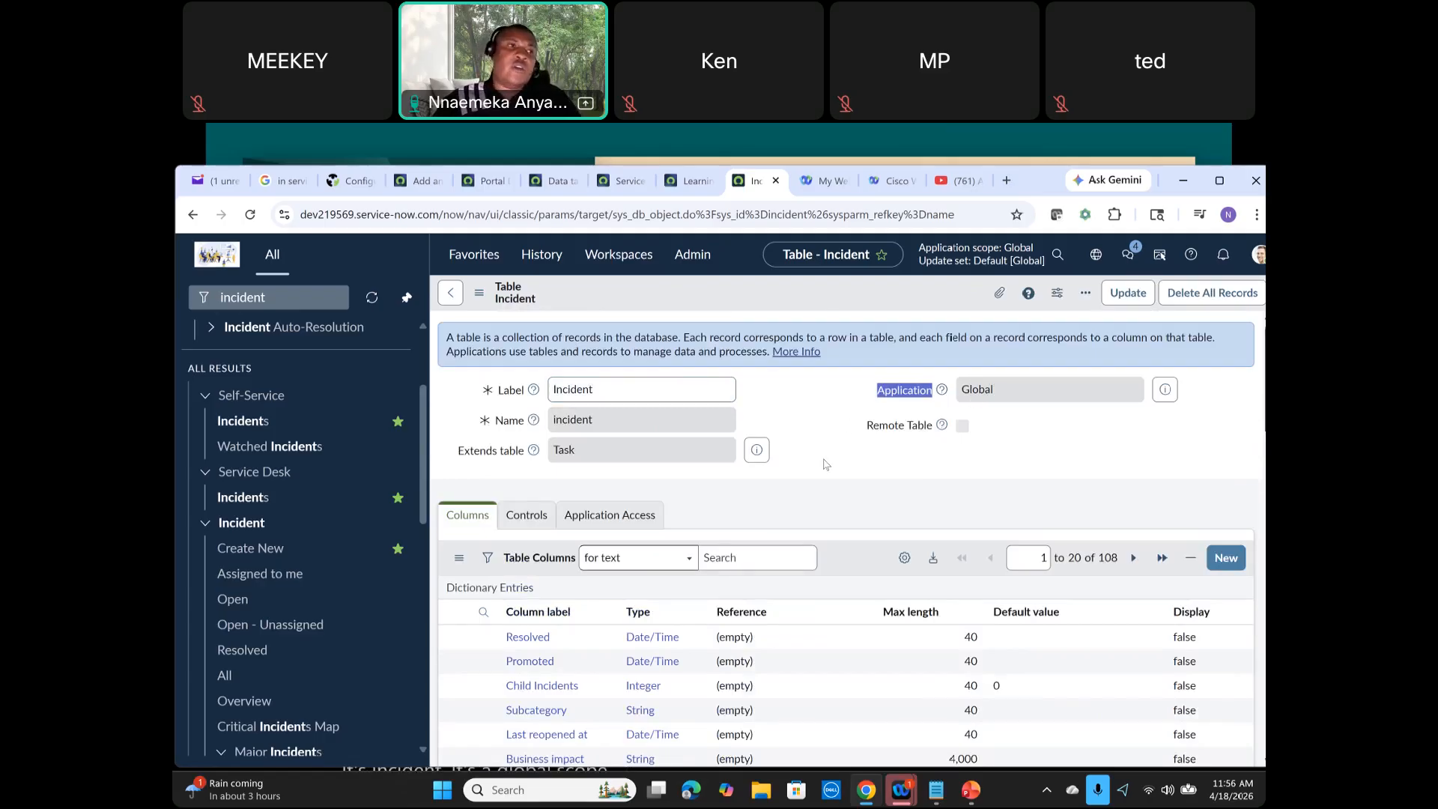
# Step: Open Form Design for the table record form, dismiss the Form Builder suggestion, and return to the Incident table tab
pyautogui.click(478, 293)
pyautogui.moveTo(614, 405)
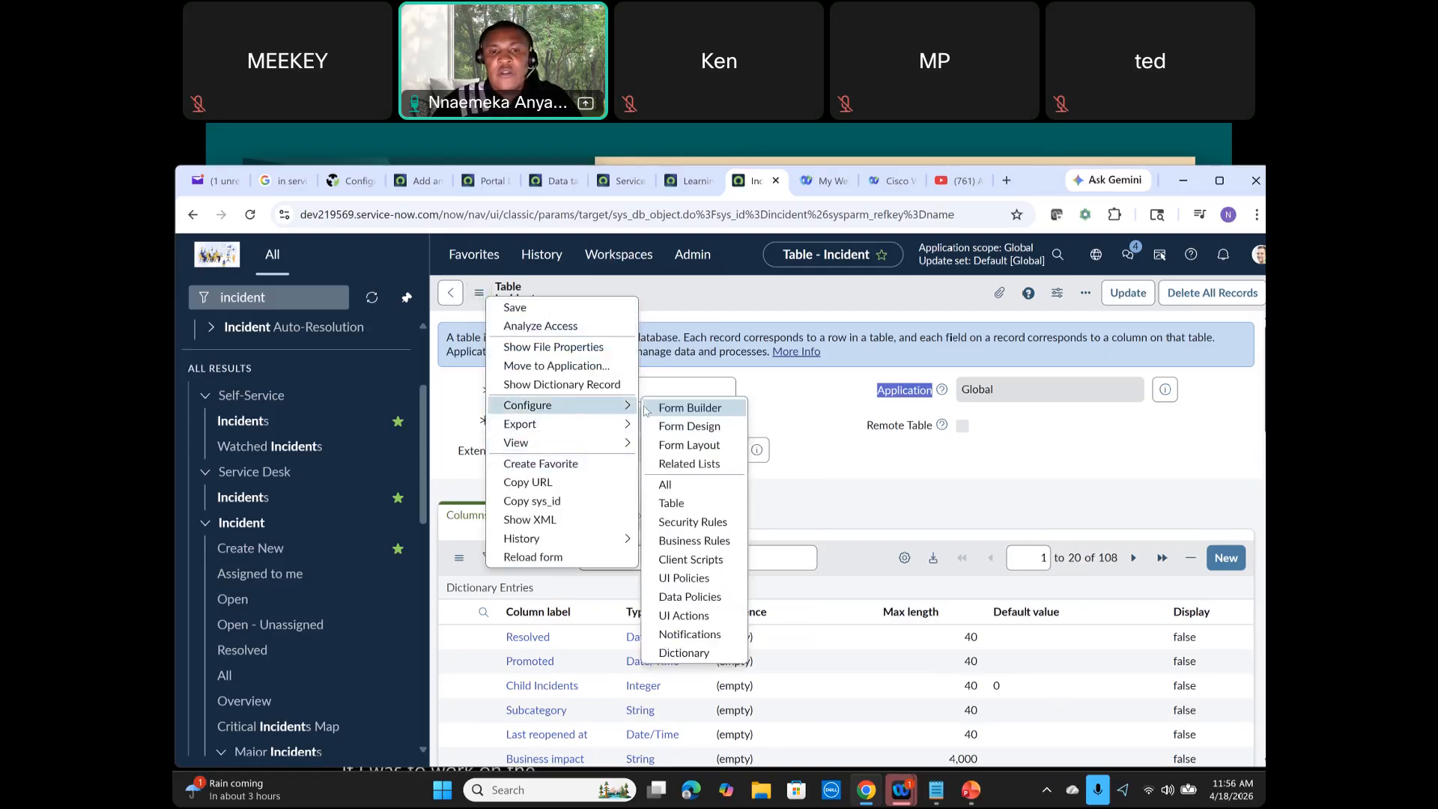
pyautogui.click(722, 426)
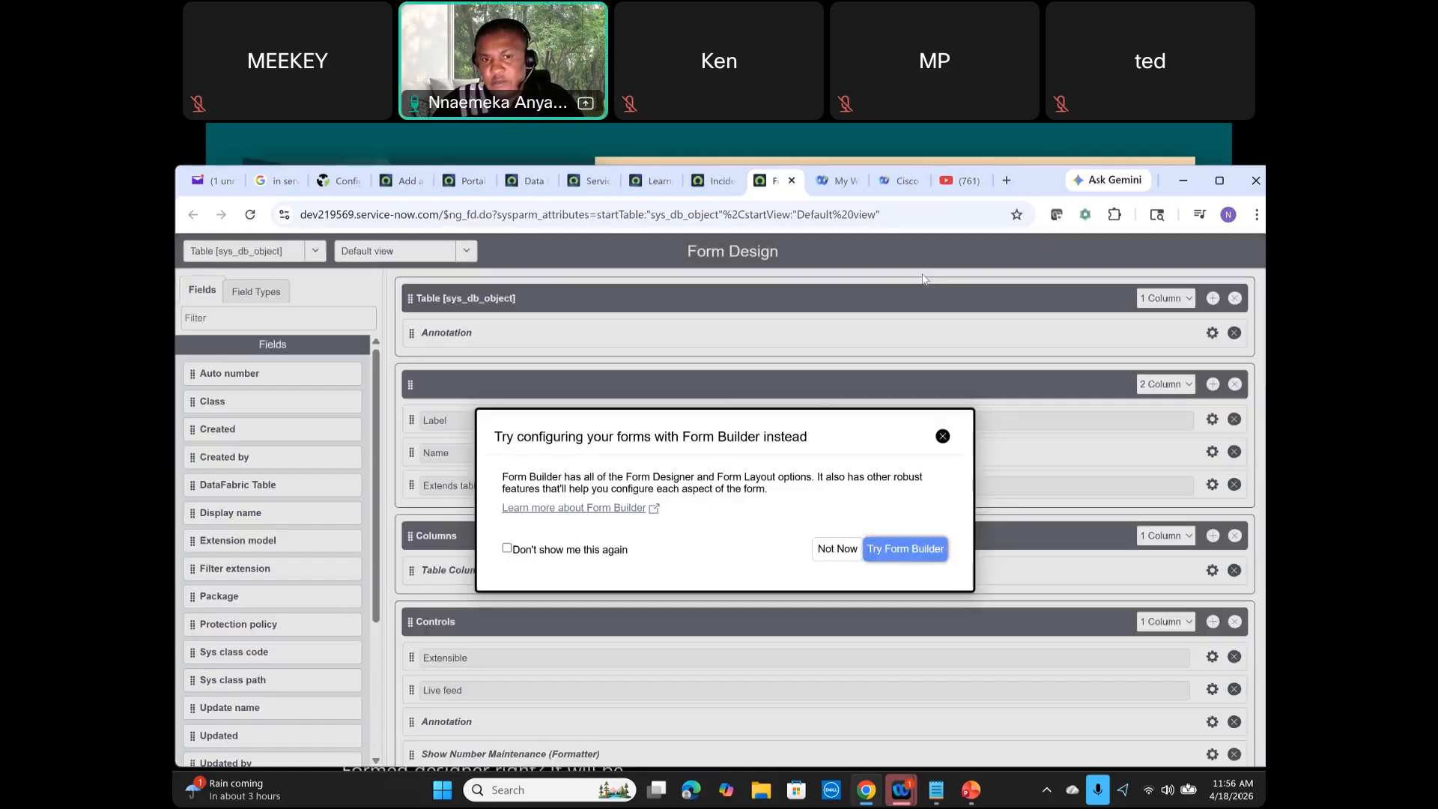
pyautogui.click(942, 436)
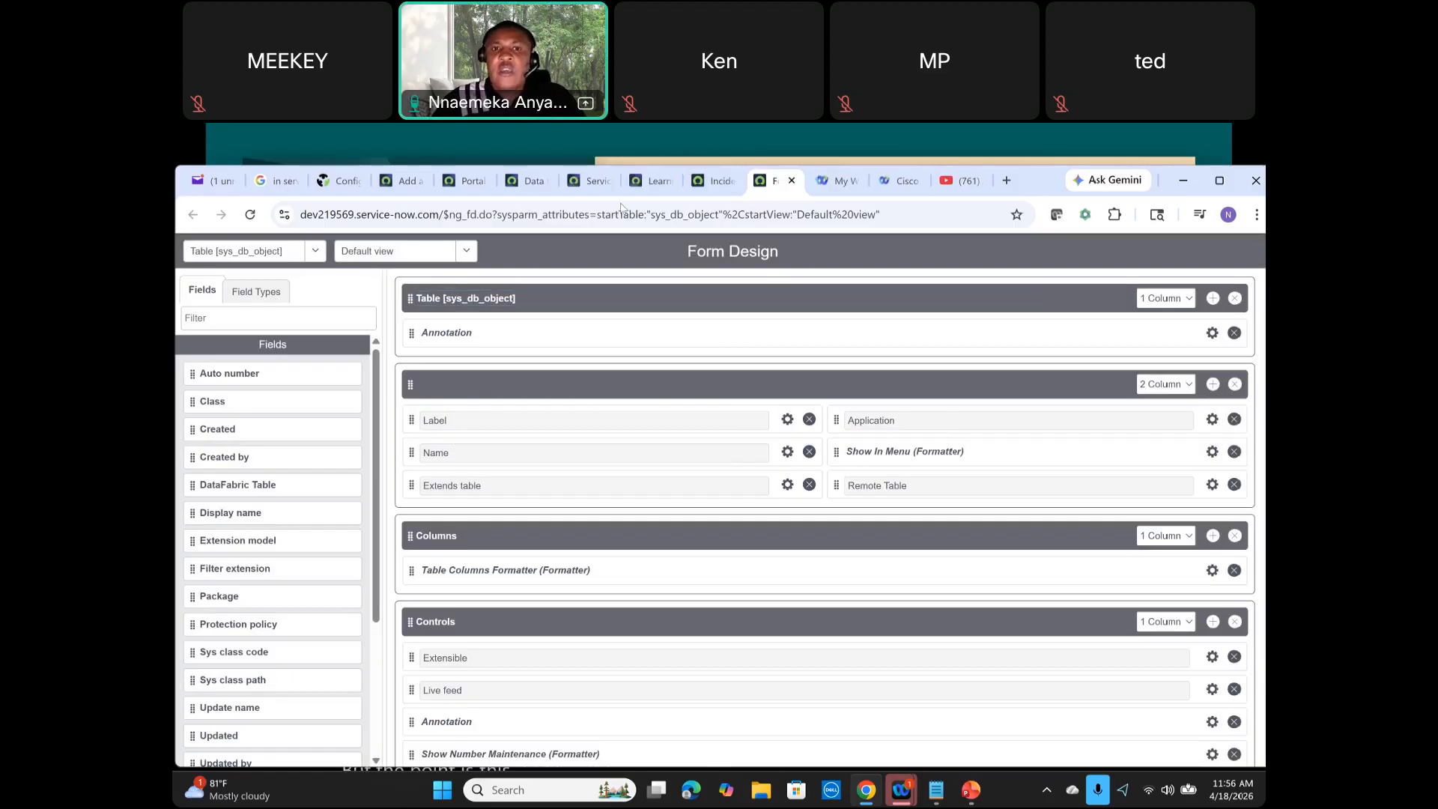
pyautogui.click(716, 180)
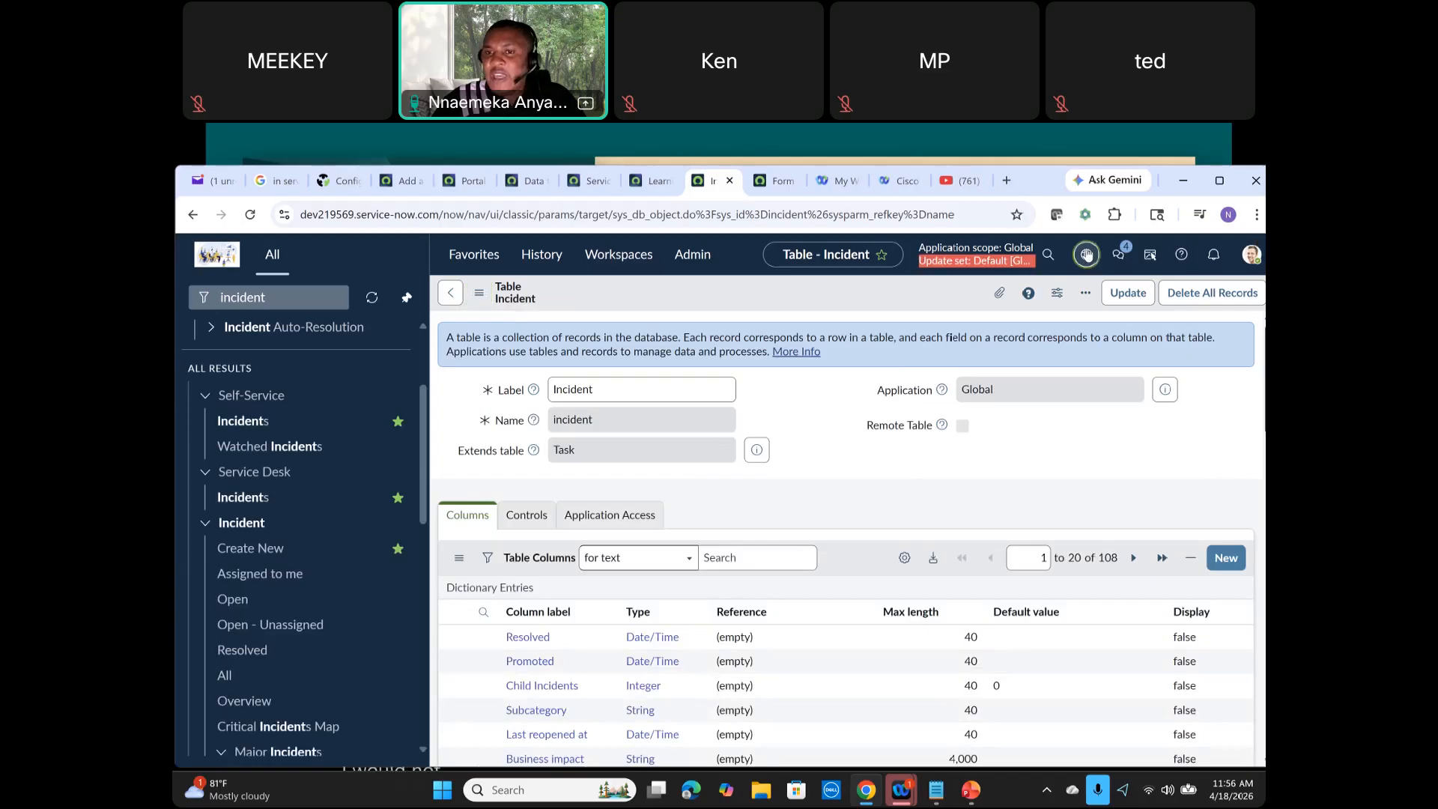
# Step: Open the application scope selector and scroll through the available scopes
pyautogui.click(1086, 255)
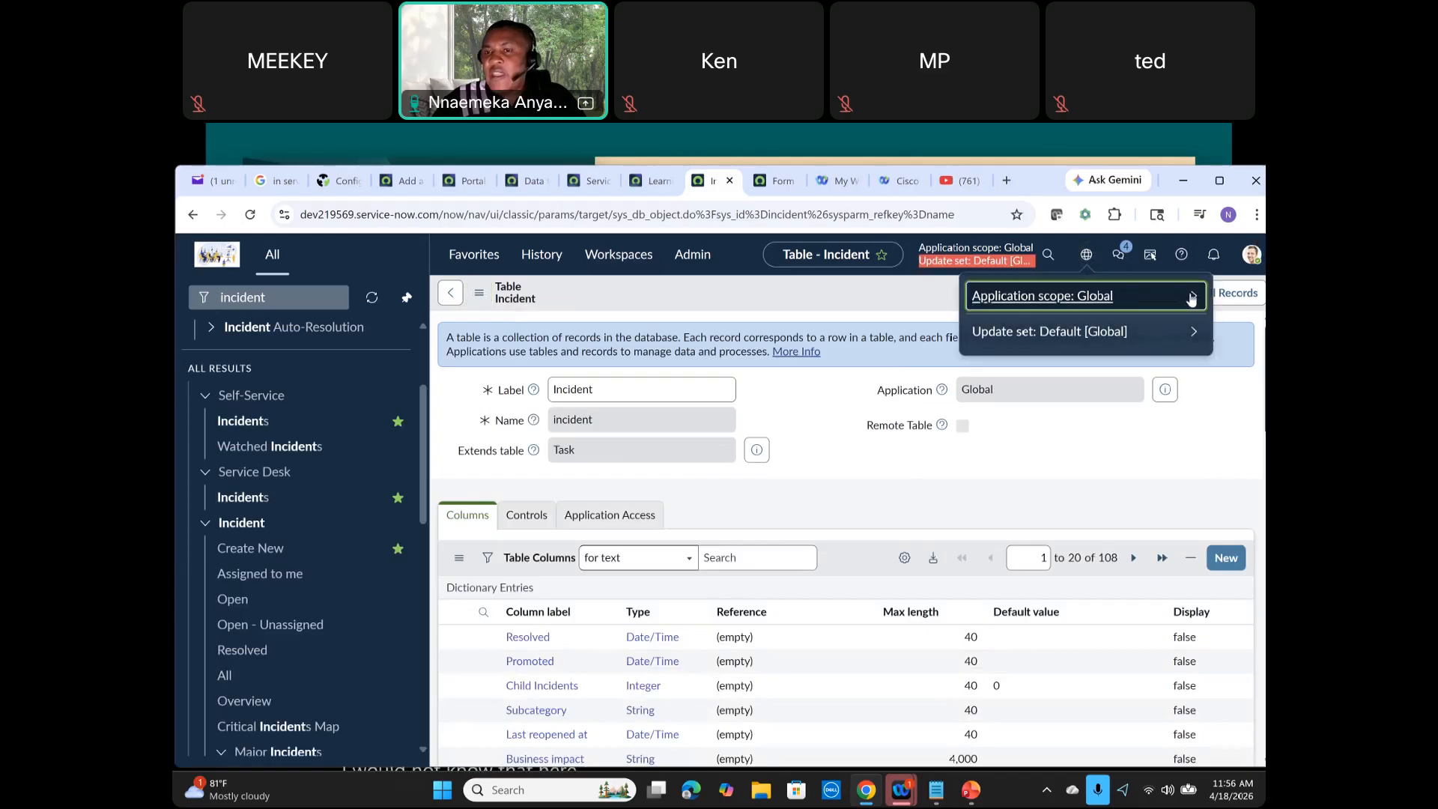
pyautogui.click(1196, 301)
pyautogui.scroll(-10, 1159, 427)
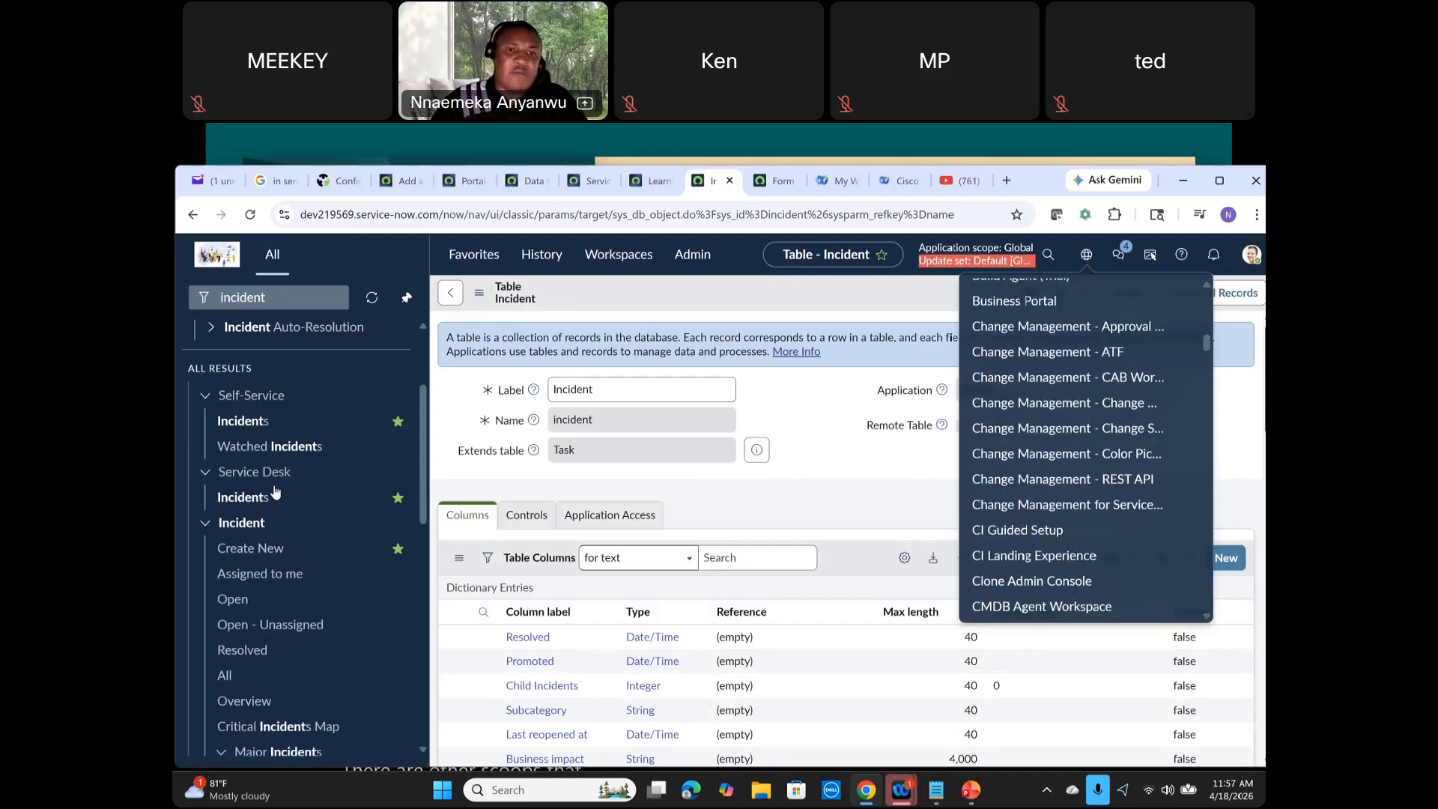
pyautogui.scroll(-4, 297, 603)
pyautogui.scroll(4, 297, 597)
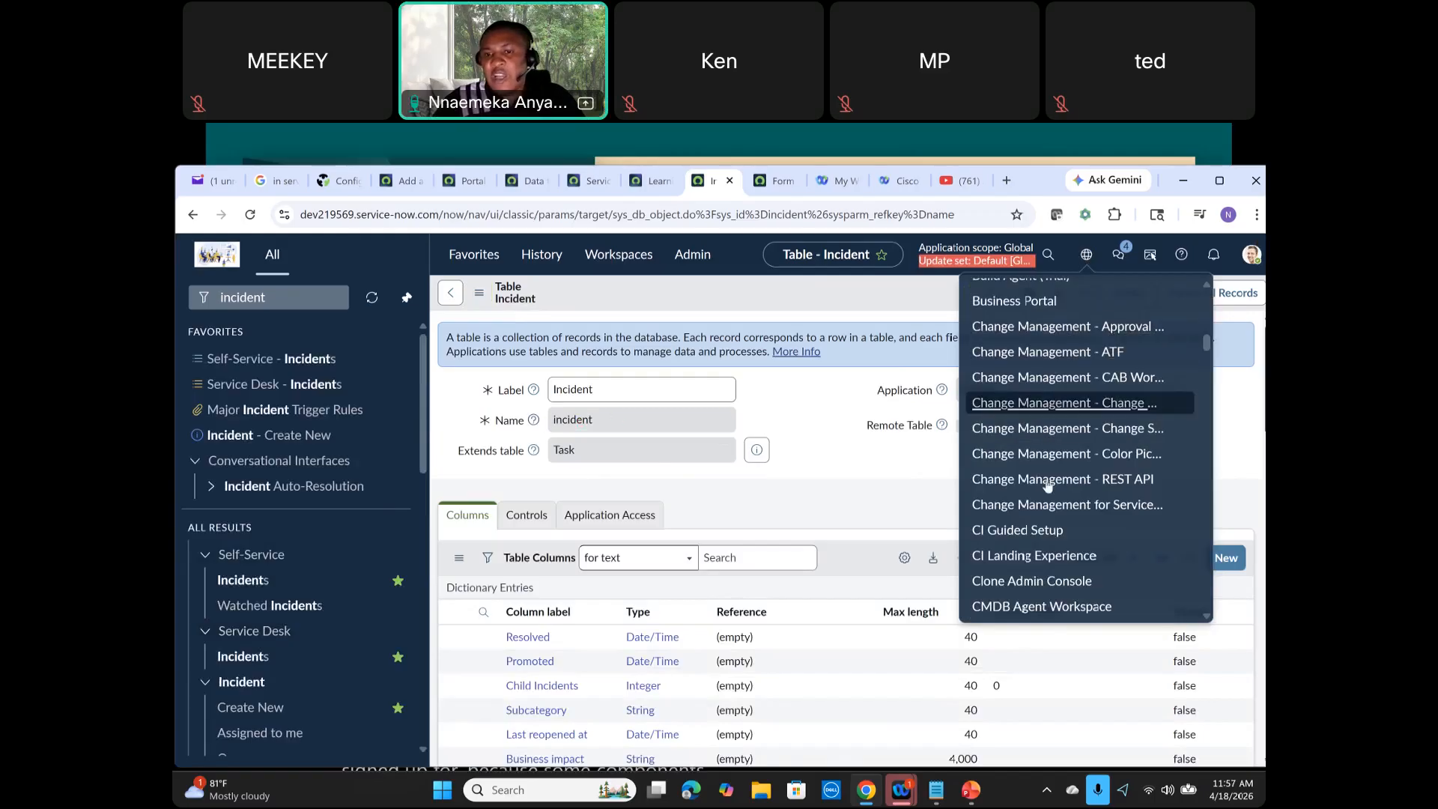
pyautogui.scroll(5, 1058, 397)
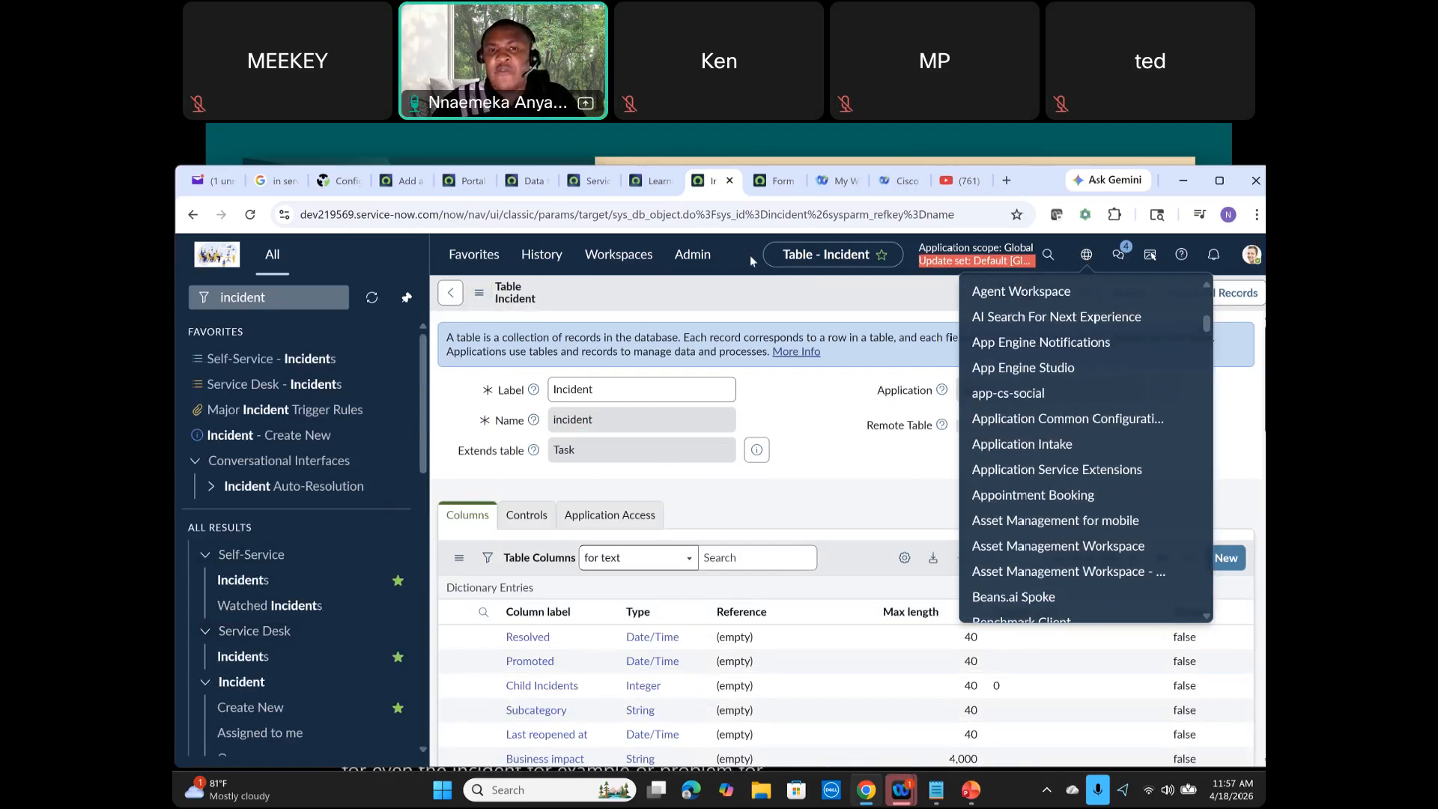
# Step: In the Form Design tab, search the view list for a work view
pyautogui.click(775, 181)
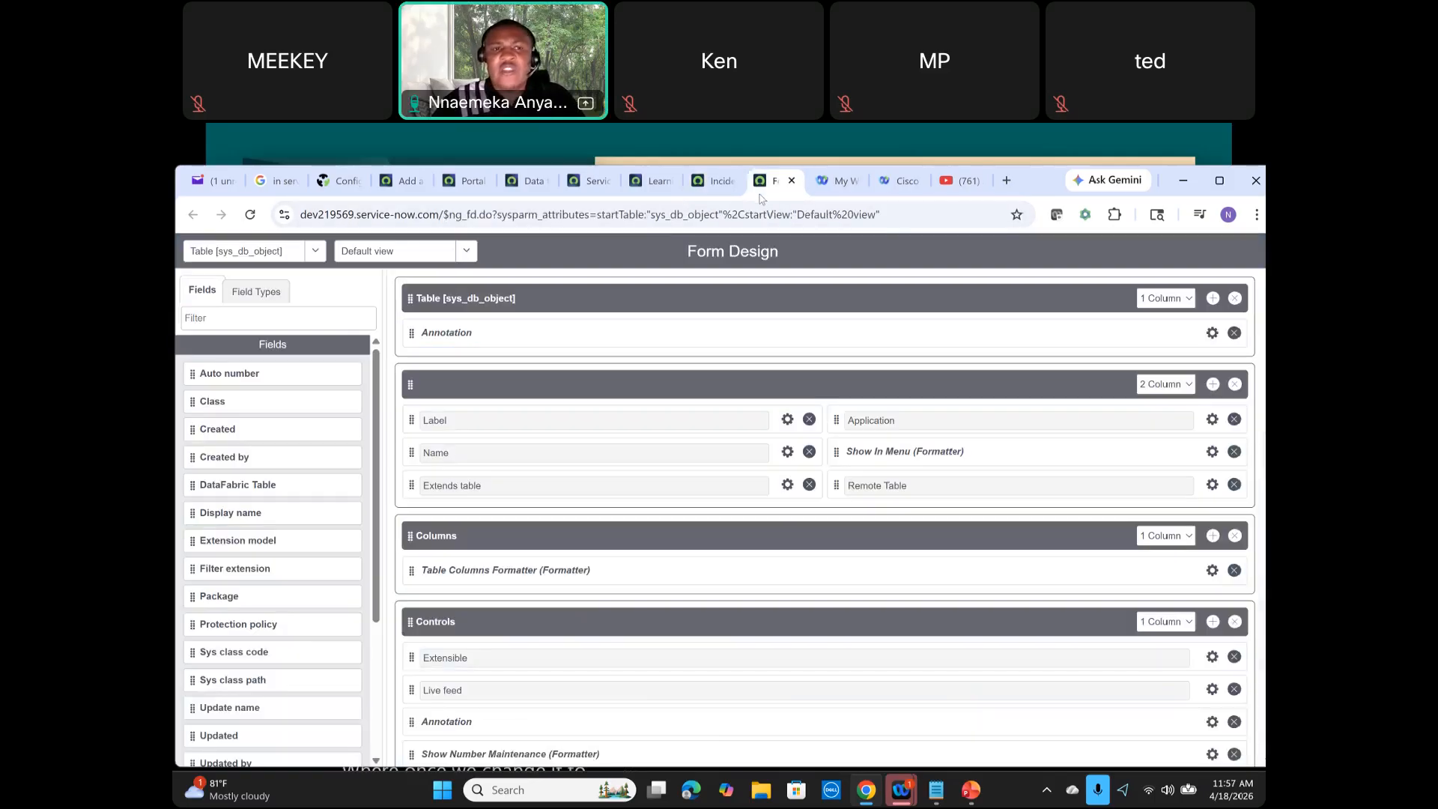
pyautogui.click(464, 252)
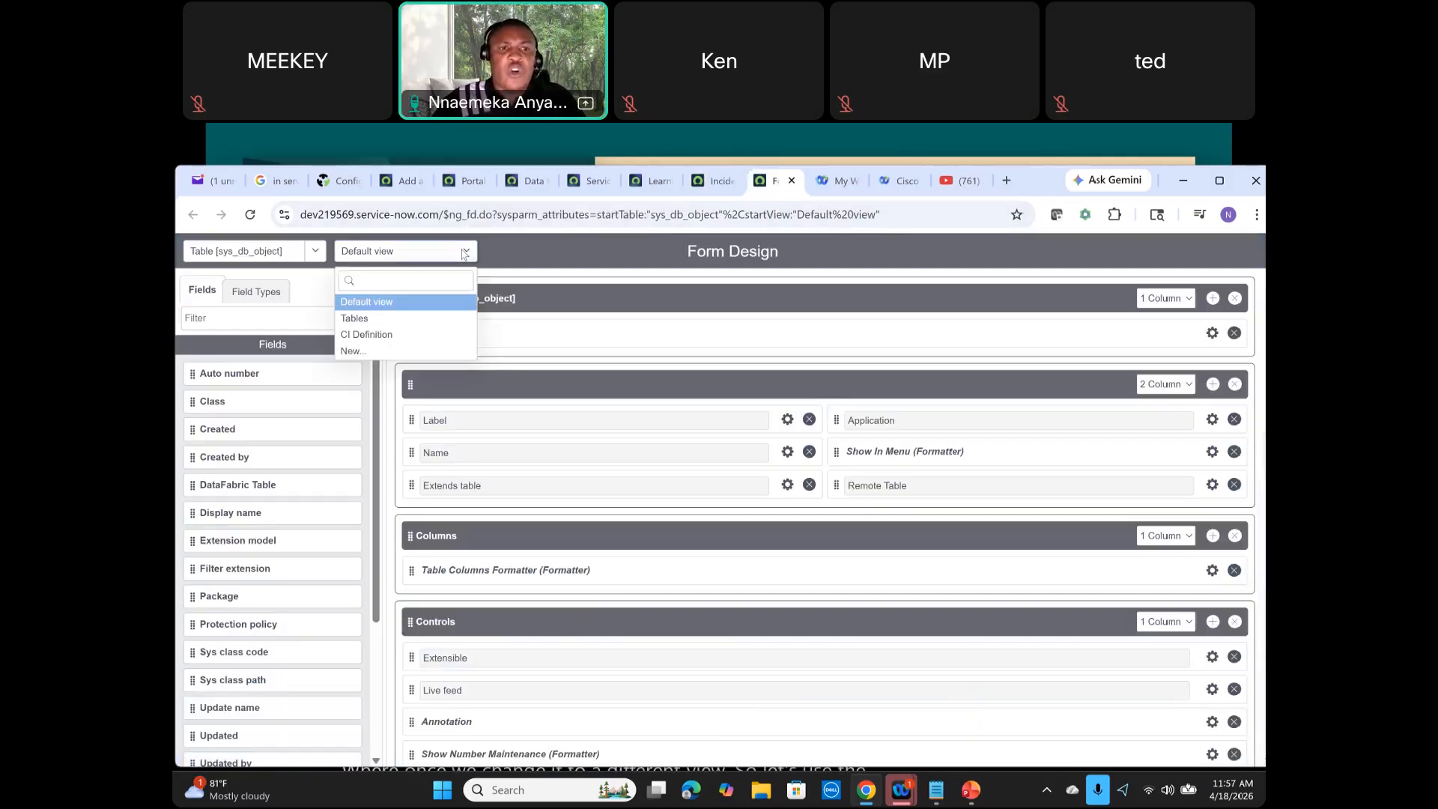
pyautogui.write('work')
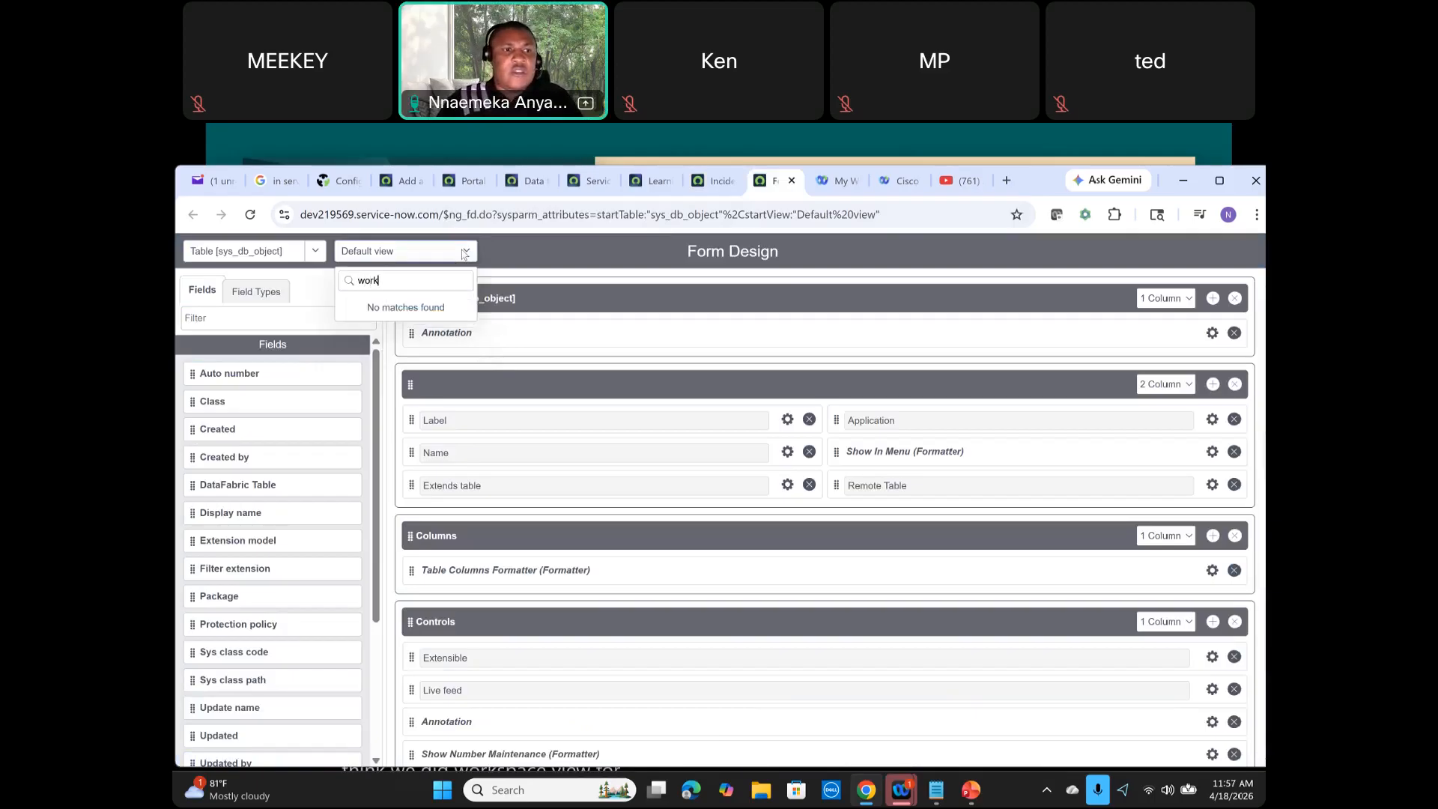
pyautogui.click(273, 256)
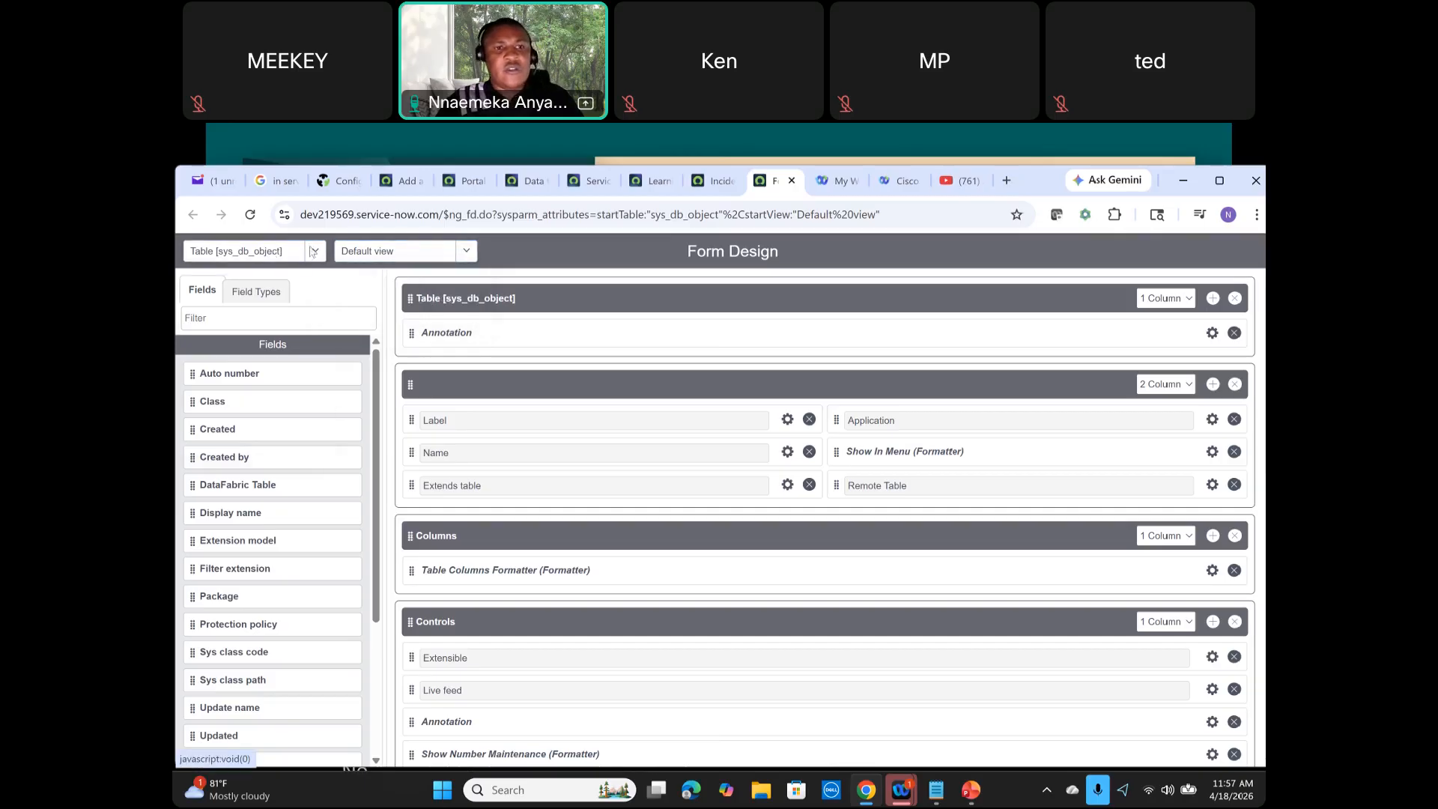
# Step: Switch Form Design to the Incident [incident] table and its Service Operations Workspace view
pyautogui.click(313, 252)
pyautogui.write('incident')
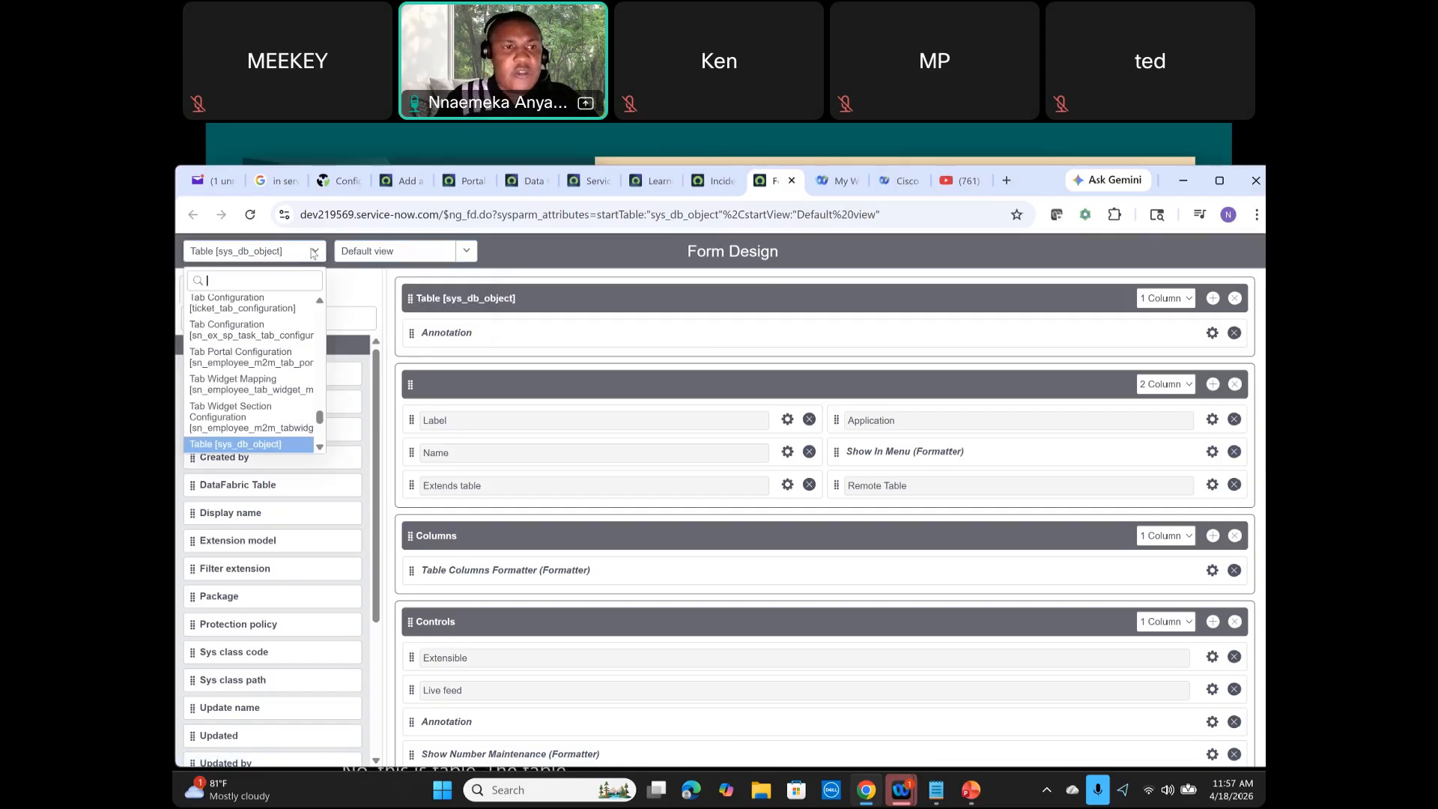
pyautogui.click(262, 303)
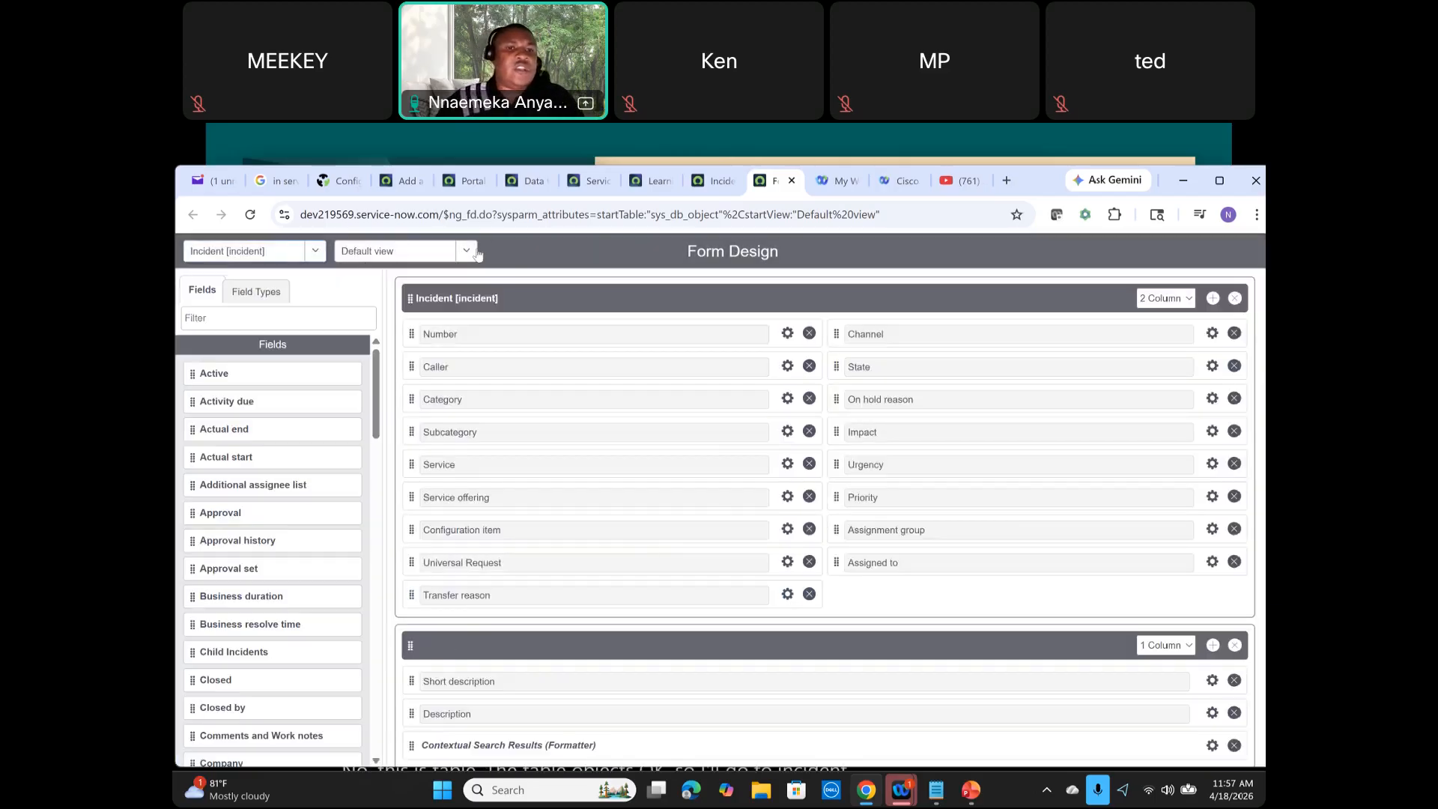
pyautogui.click(368, 252)
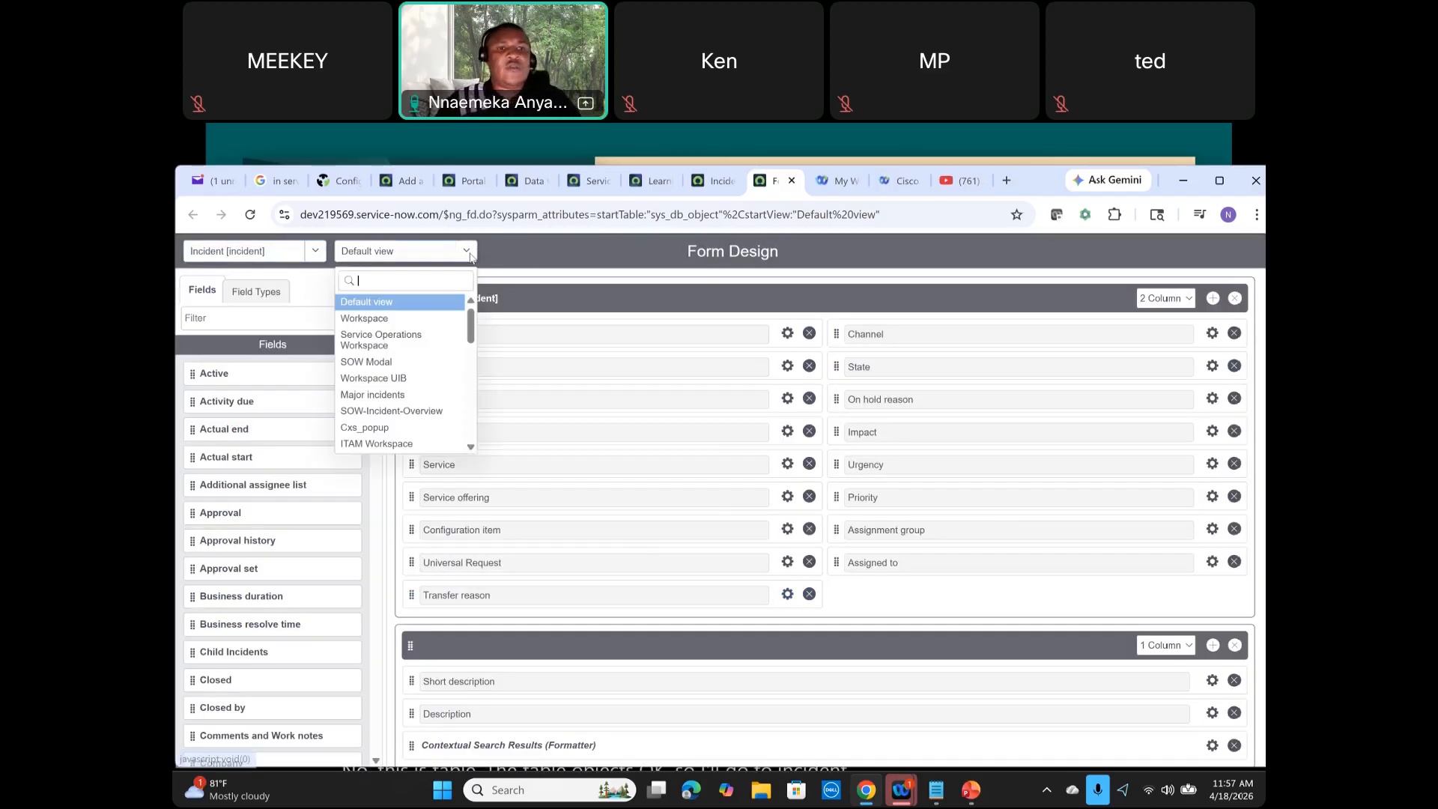
pyautogui.click(424, 338)
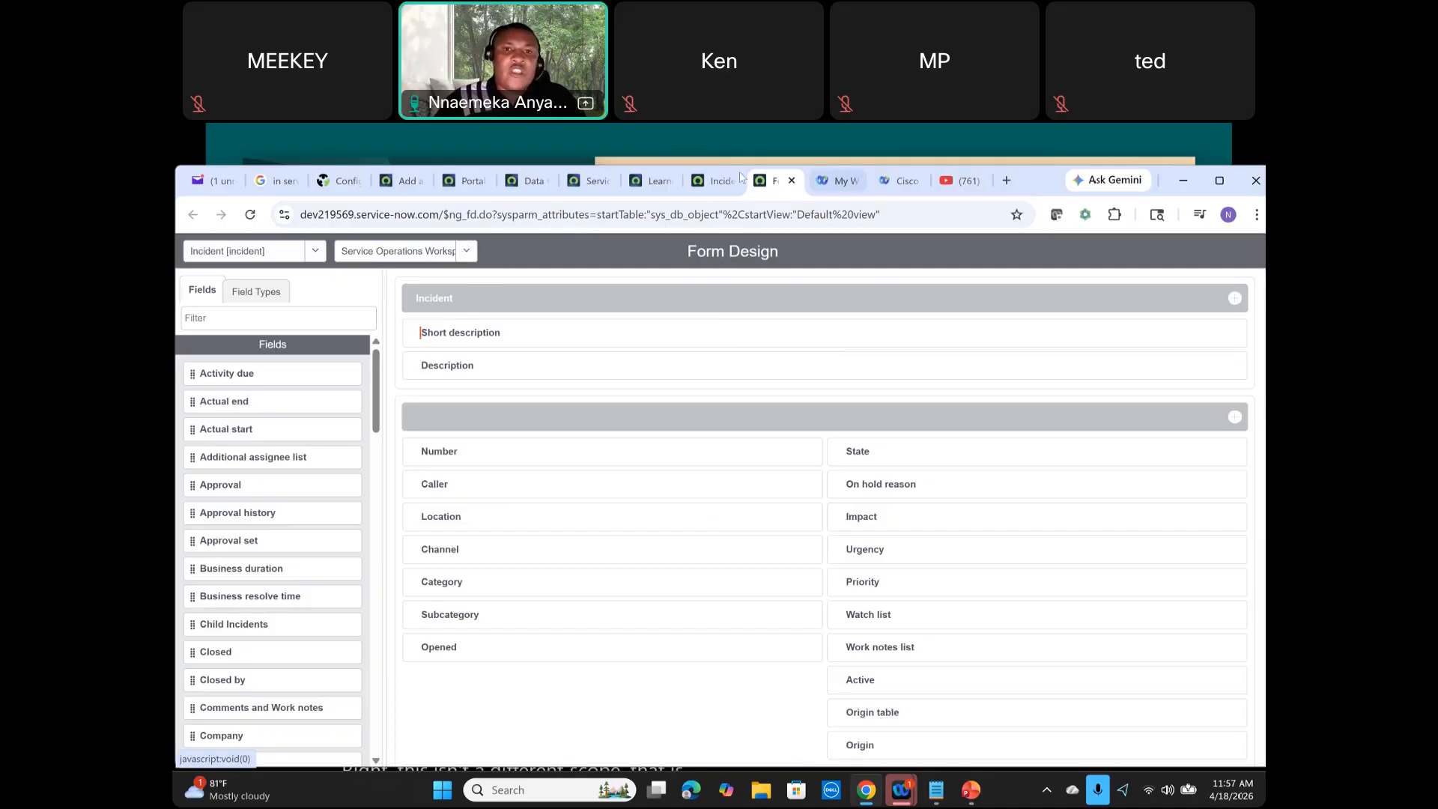
# Step: Open Form Builder from the Incident table record and switch its table to Incident
pyautogui.click(707, 188)
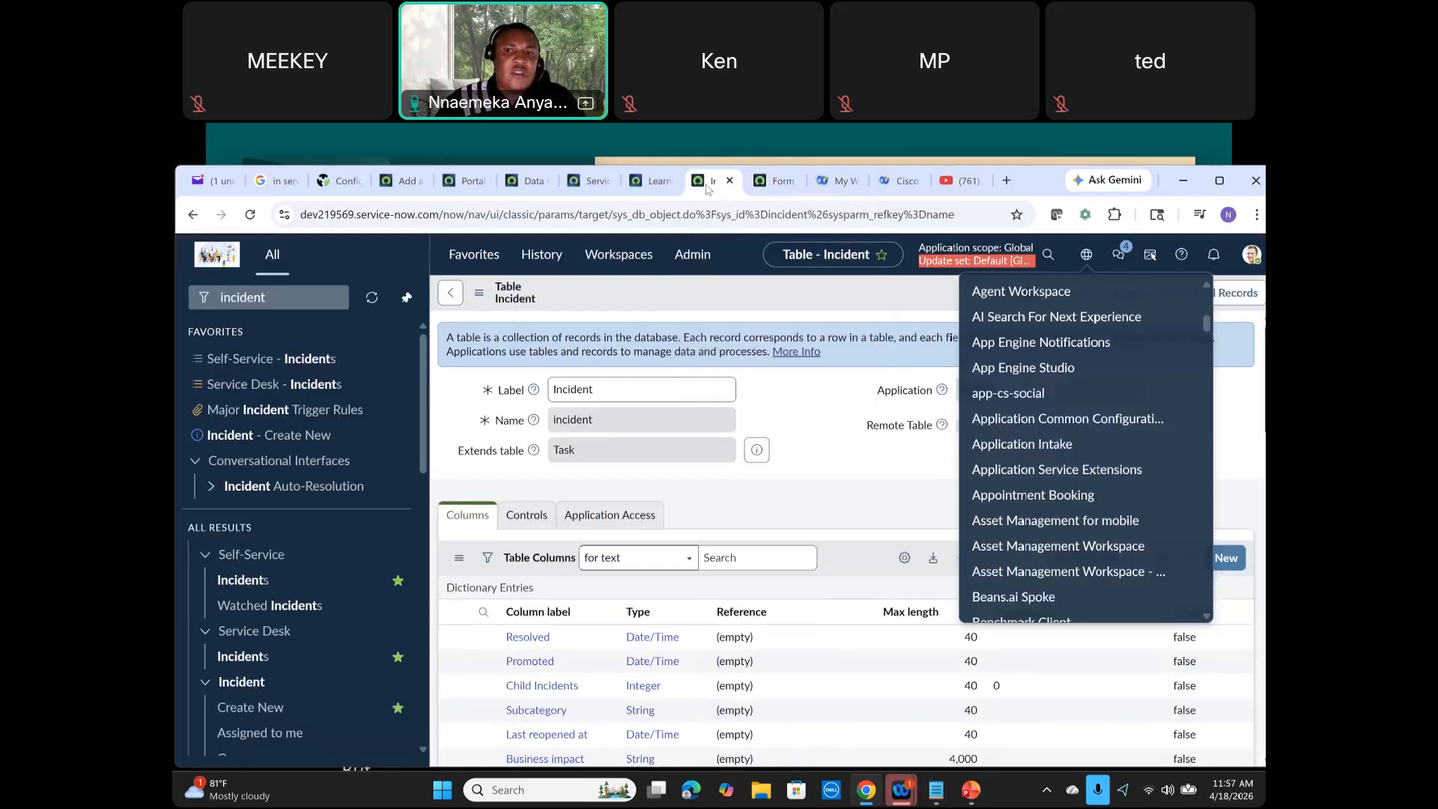
pyautogui.click(476, 296)
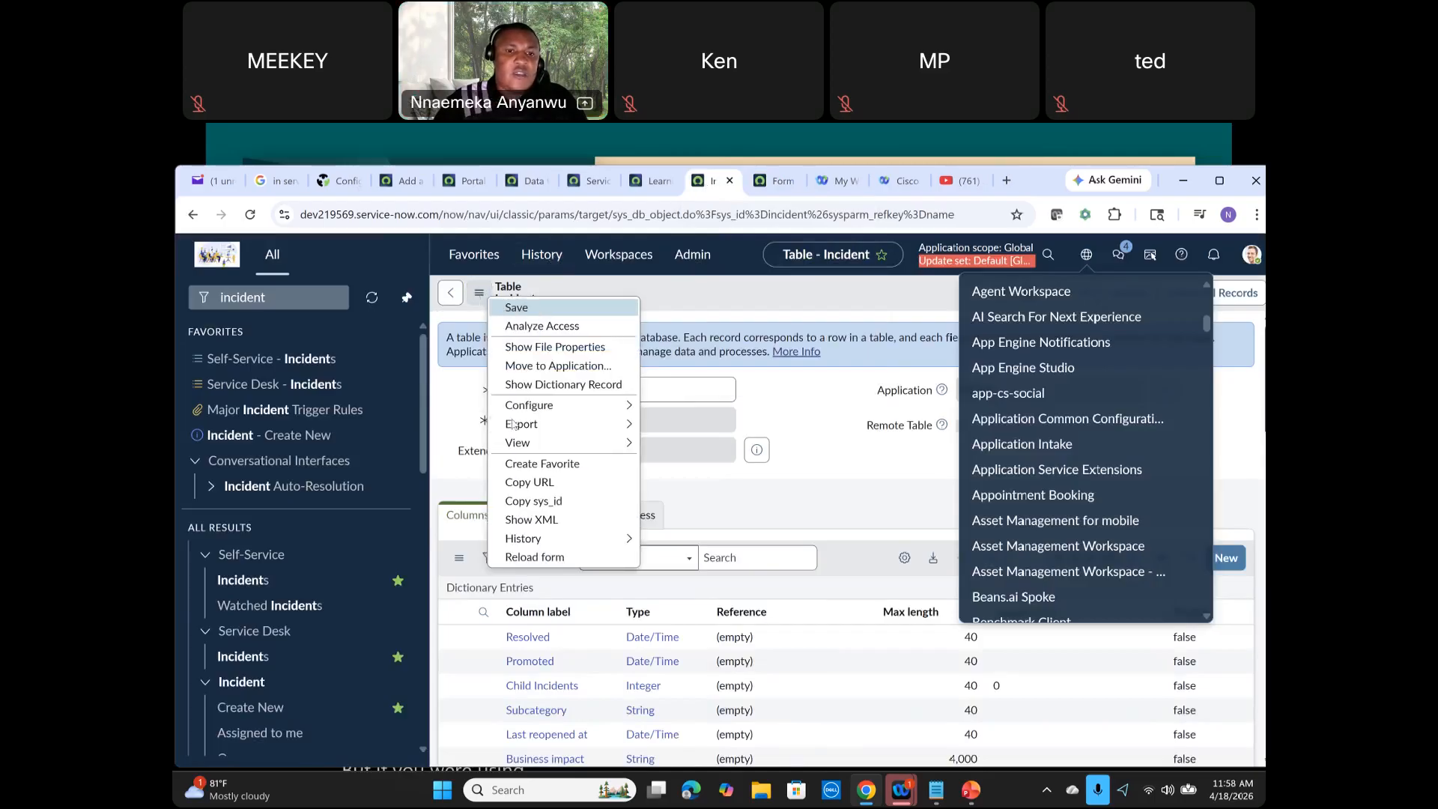
pyautogui.moveTo(526, 413)
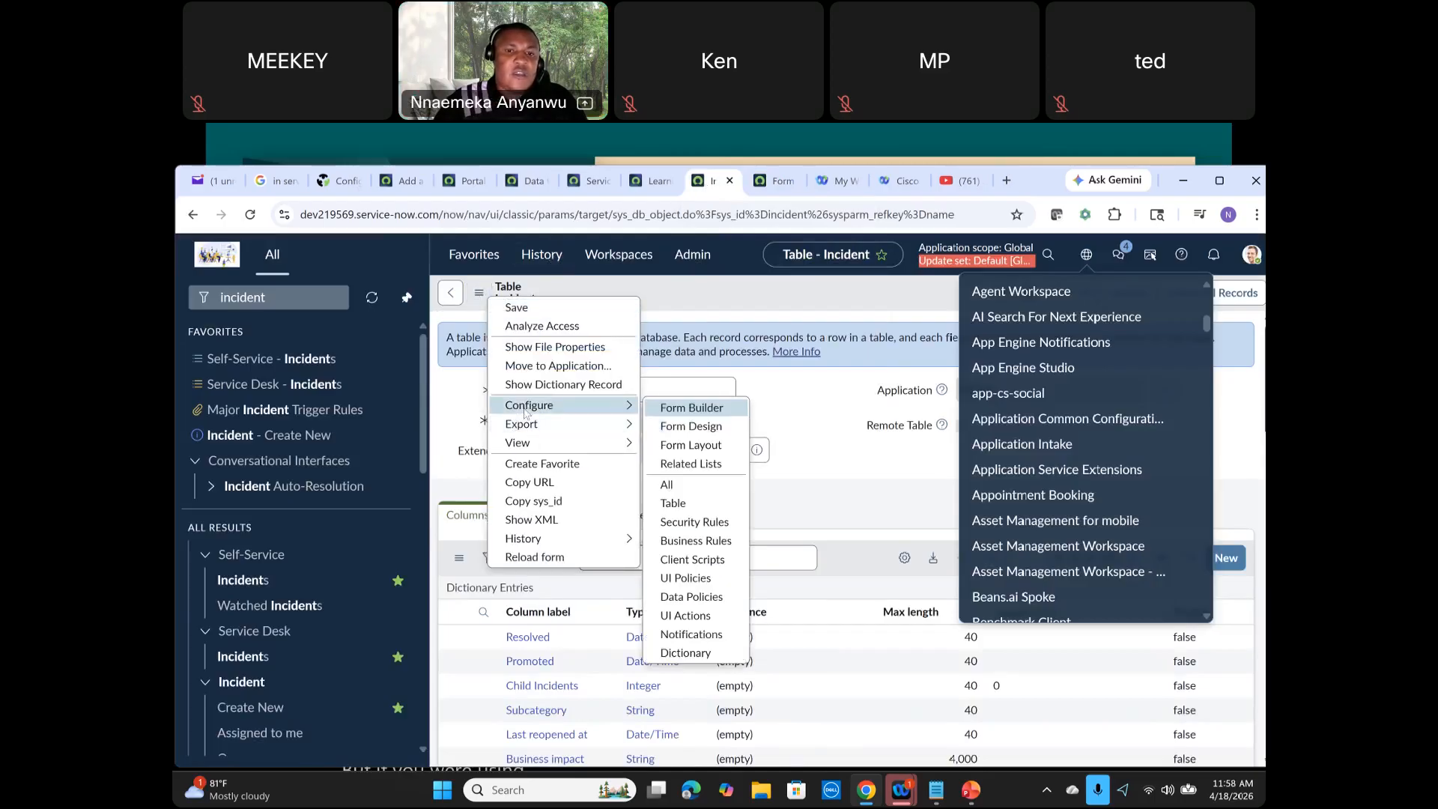
pyautogui.click(724, 414)
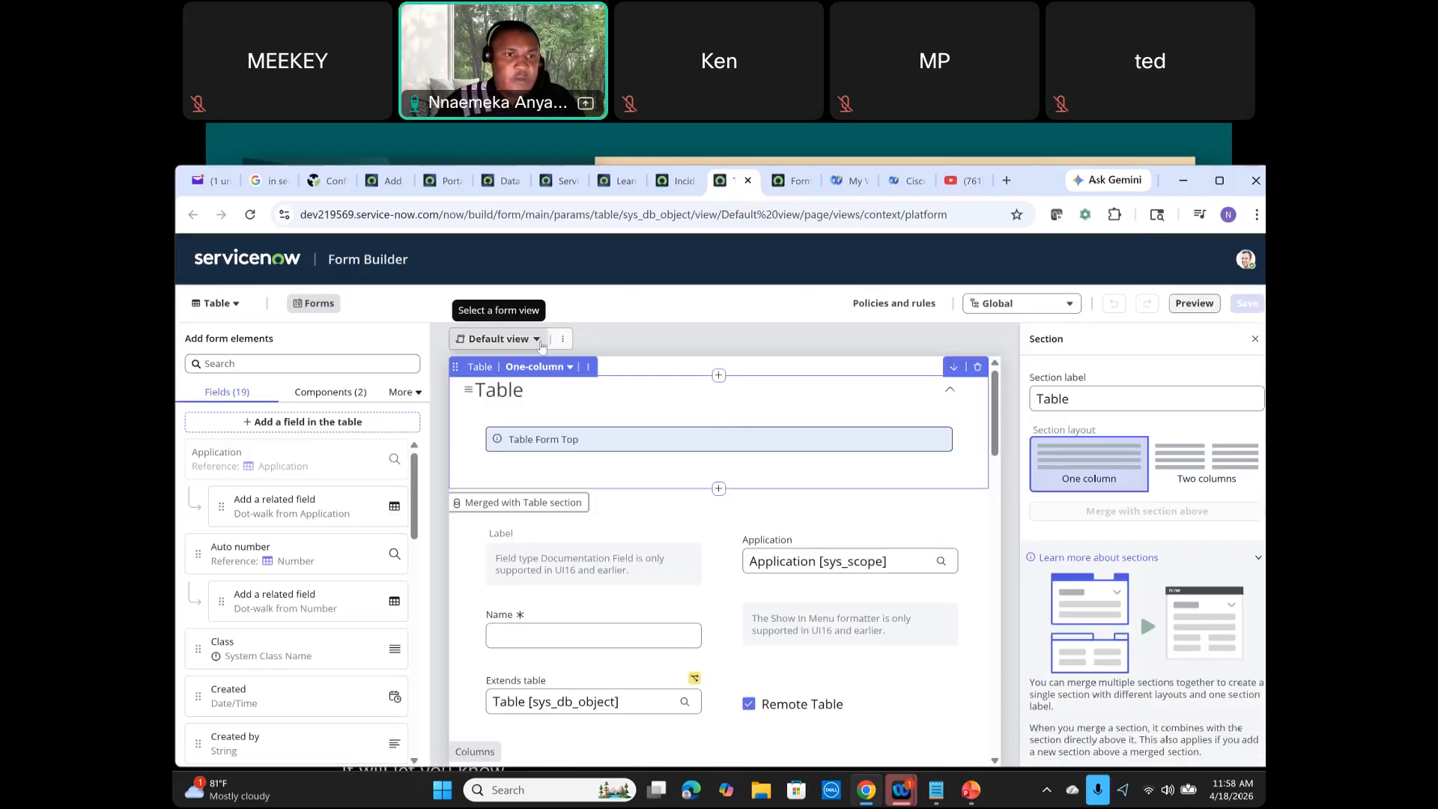
pyautogui.click(241, 308)
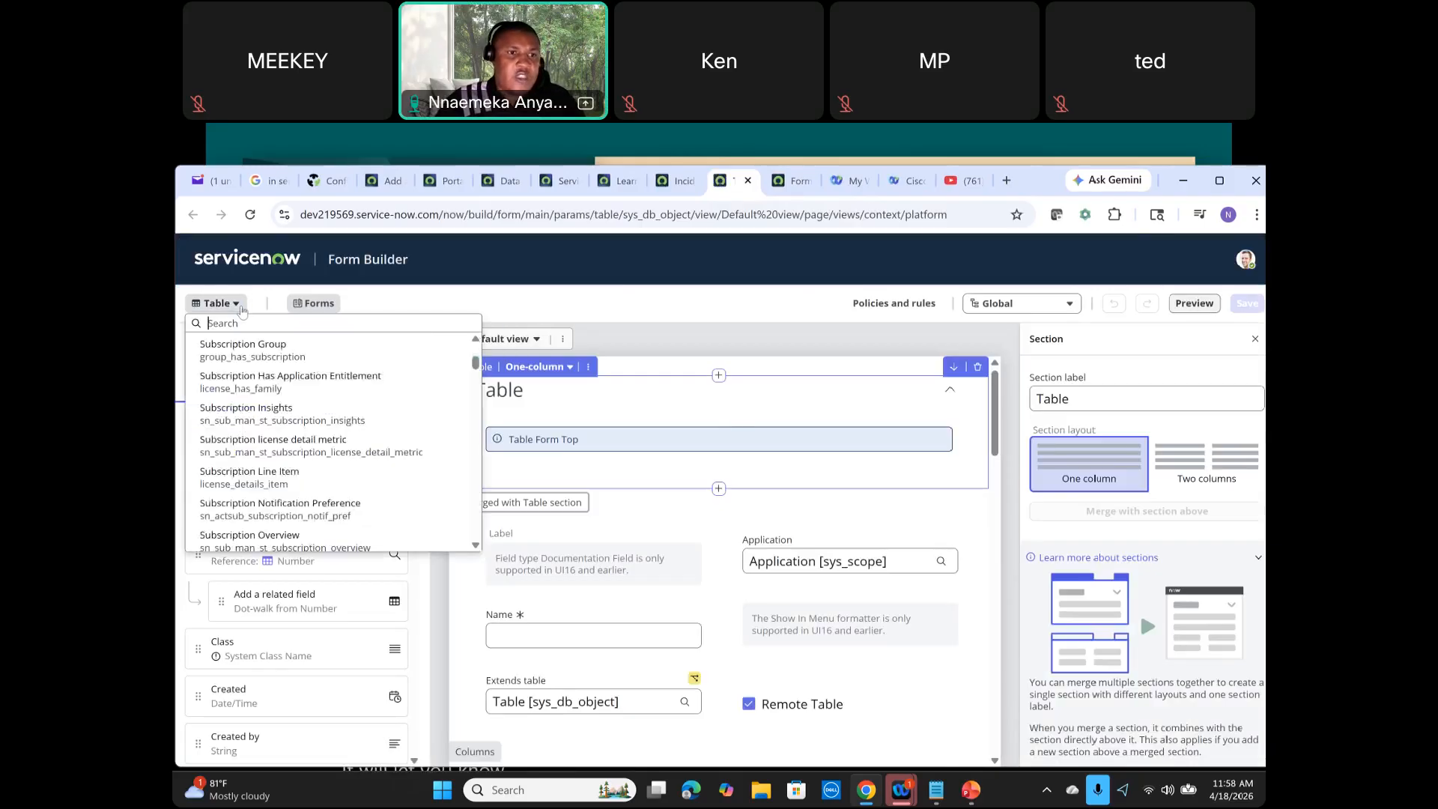
pyautogui.write('inc')
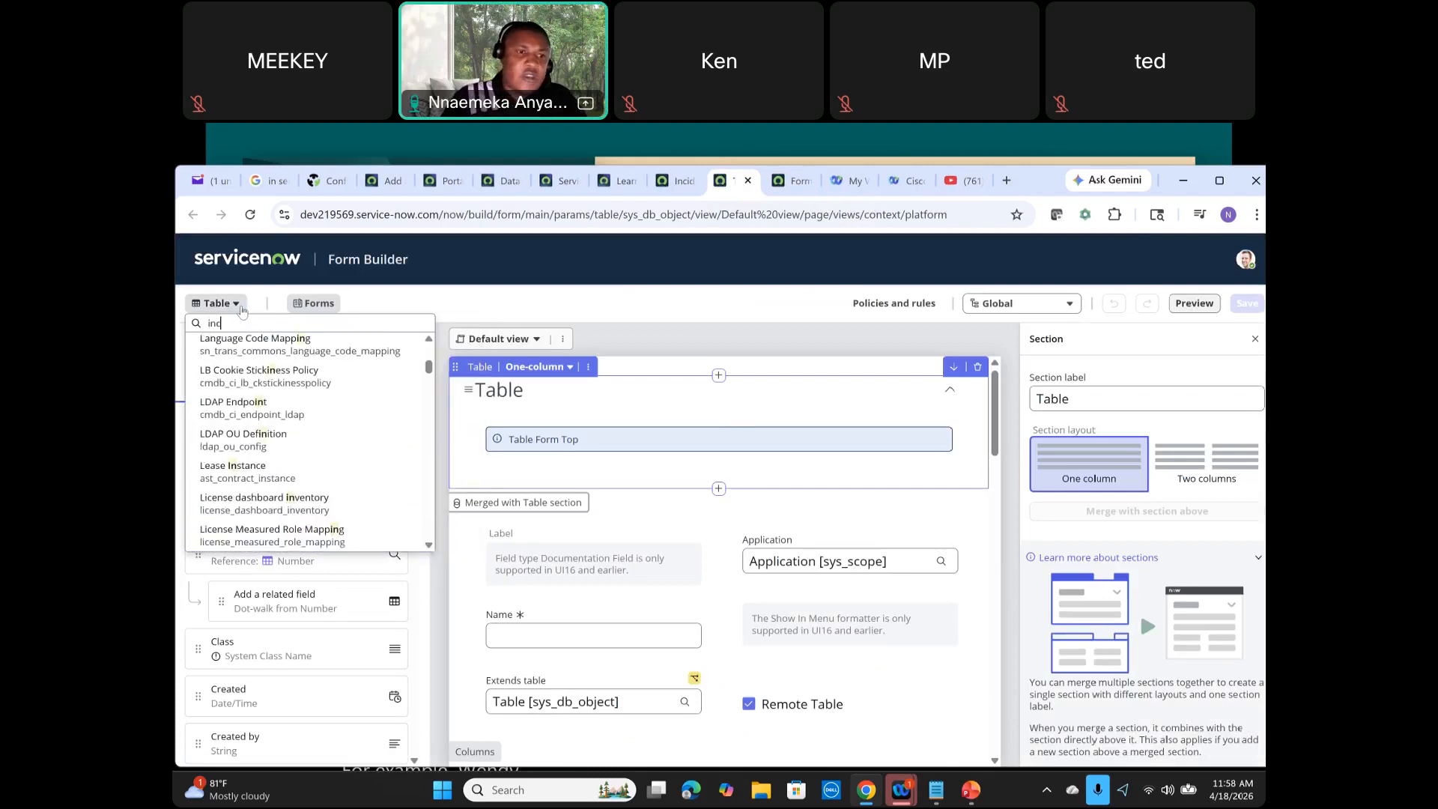
pyautogui.write('i')
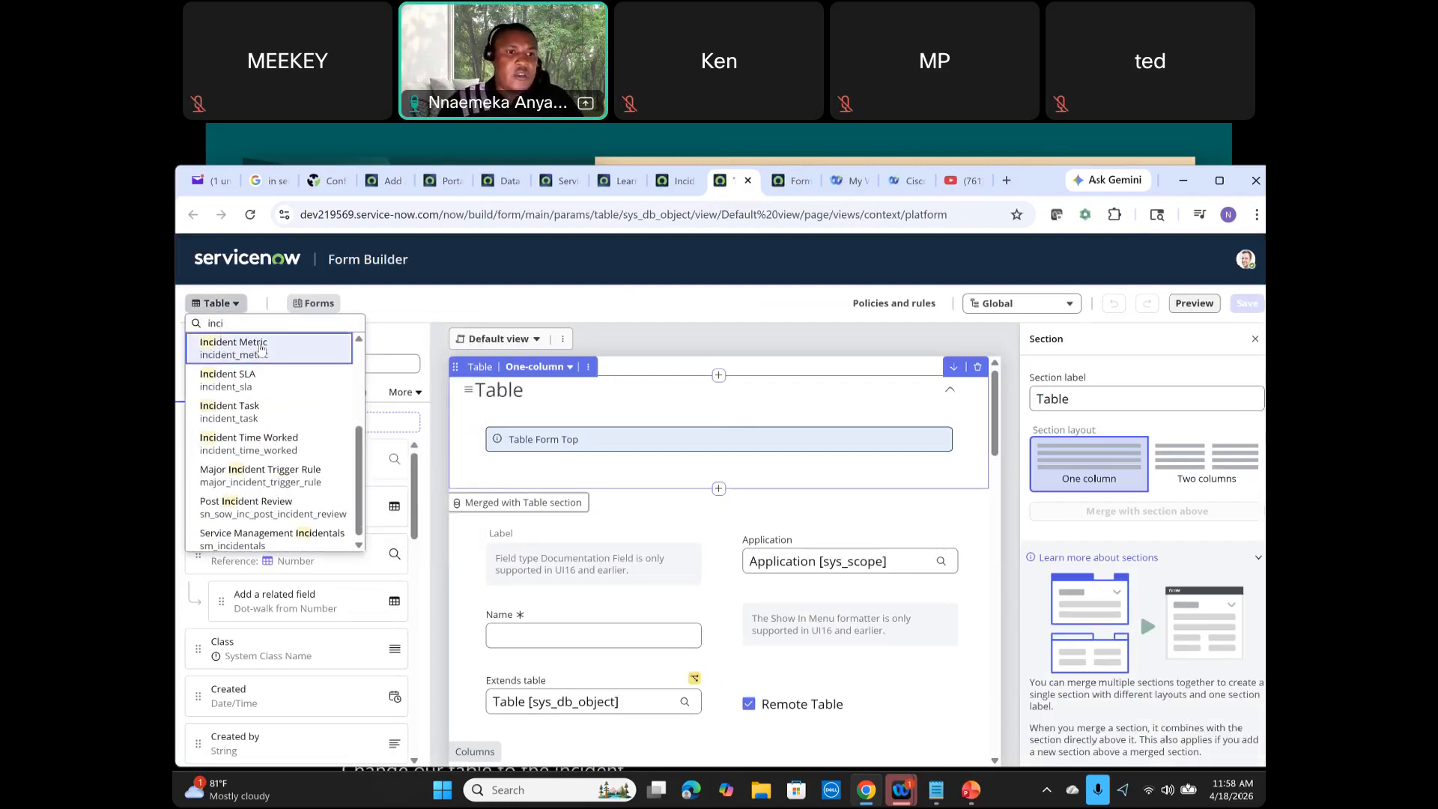
pyautogui.scroll(3, 261, 348)
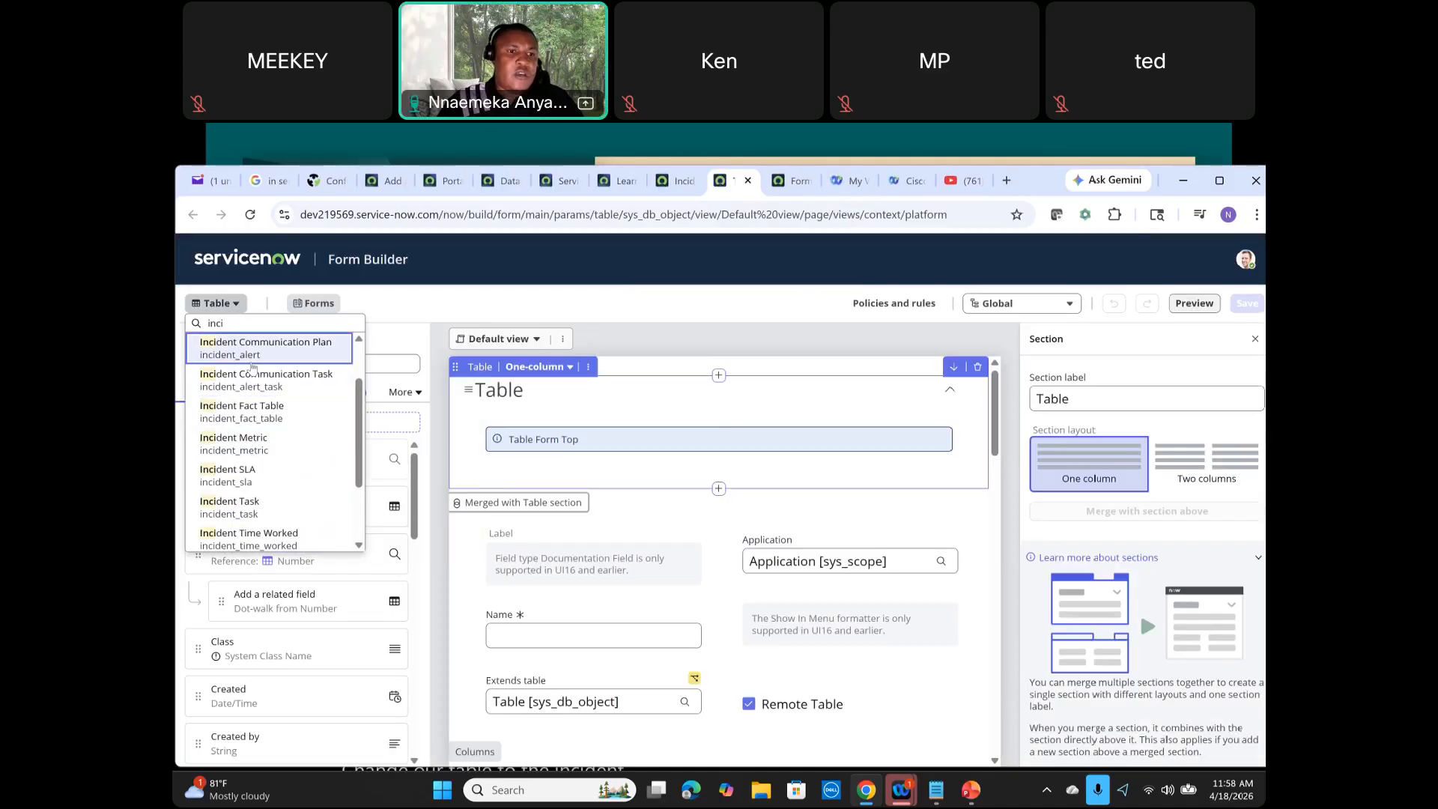
pyautogui.scroll(2, 254, 367)
pyautogui.click(248, 378)
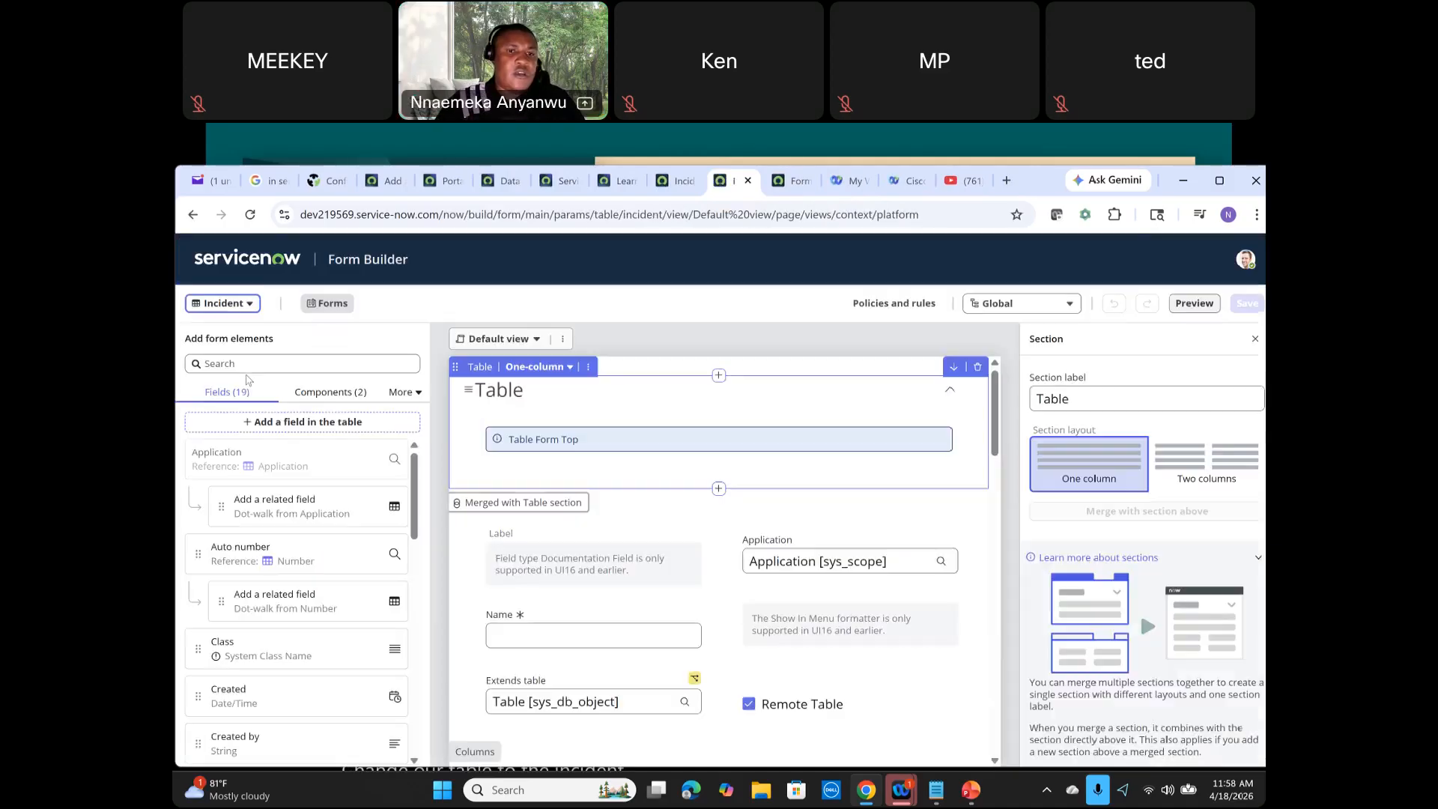
# Step: Search the Form Builder views for serv and select the Service Operations Workspace view
pyautogui.click(536, 340)
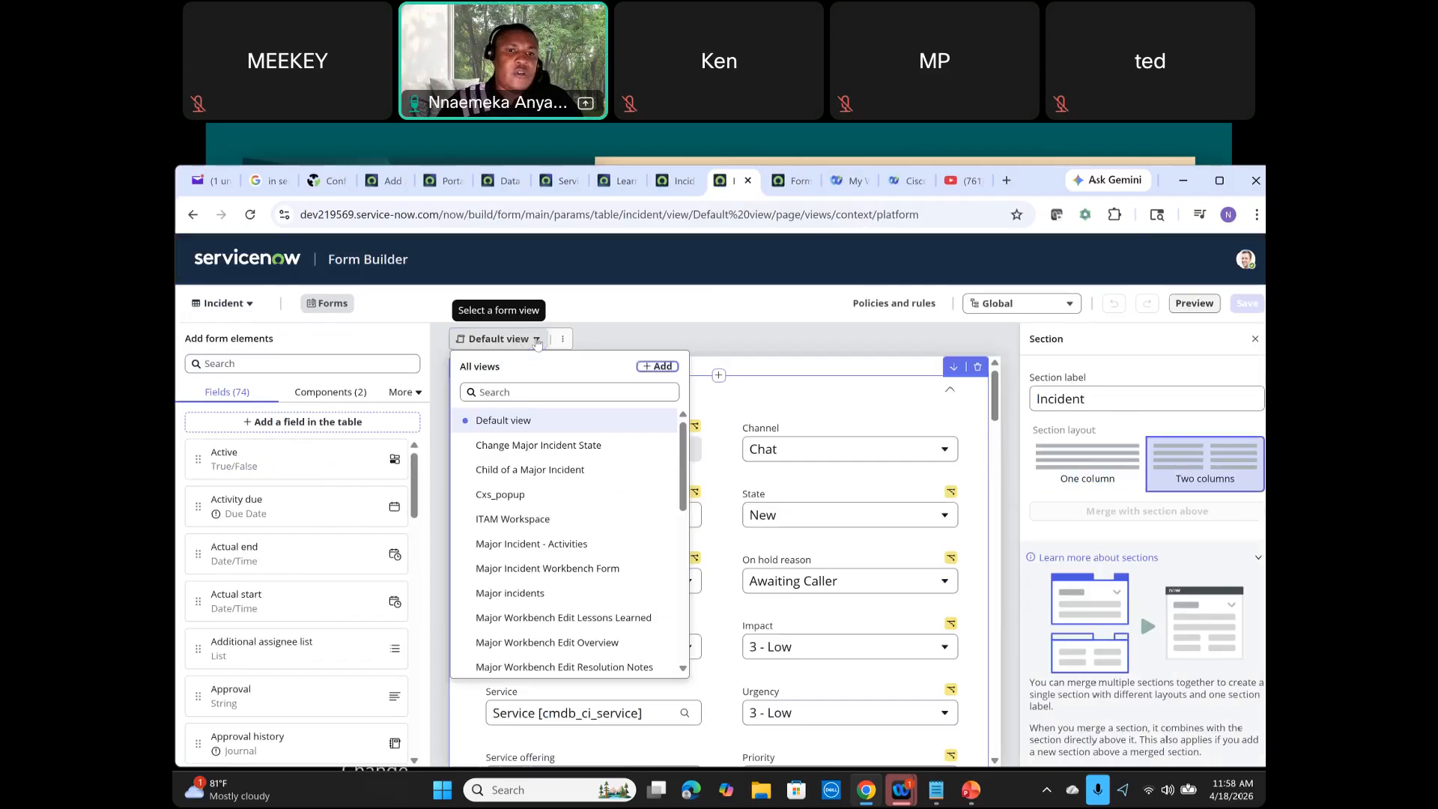
pyautogui.click(518, 388)
pyautogui.write('s')
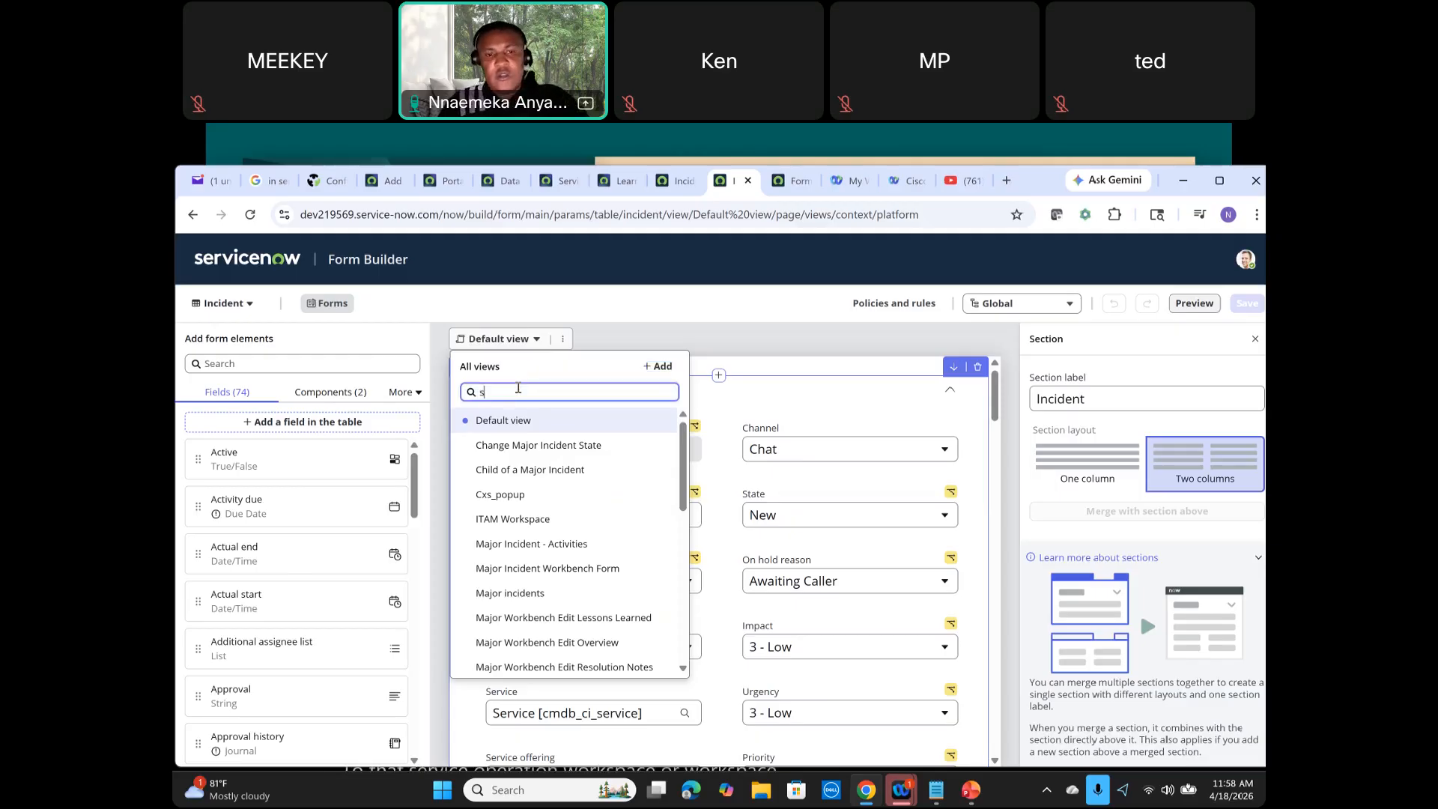
pyautogui.write('erv')
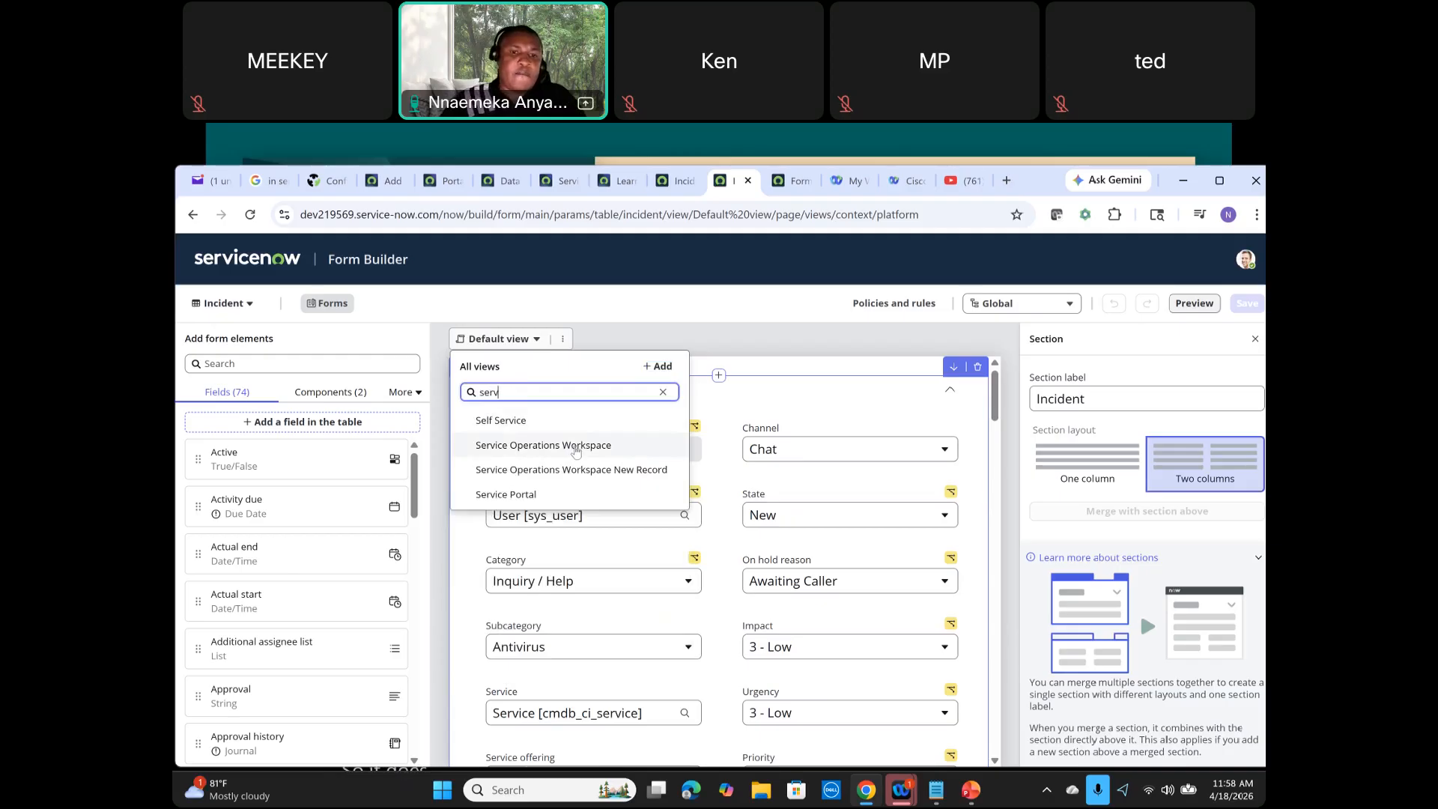
pyautogui.click(575, 448)
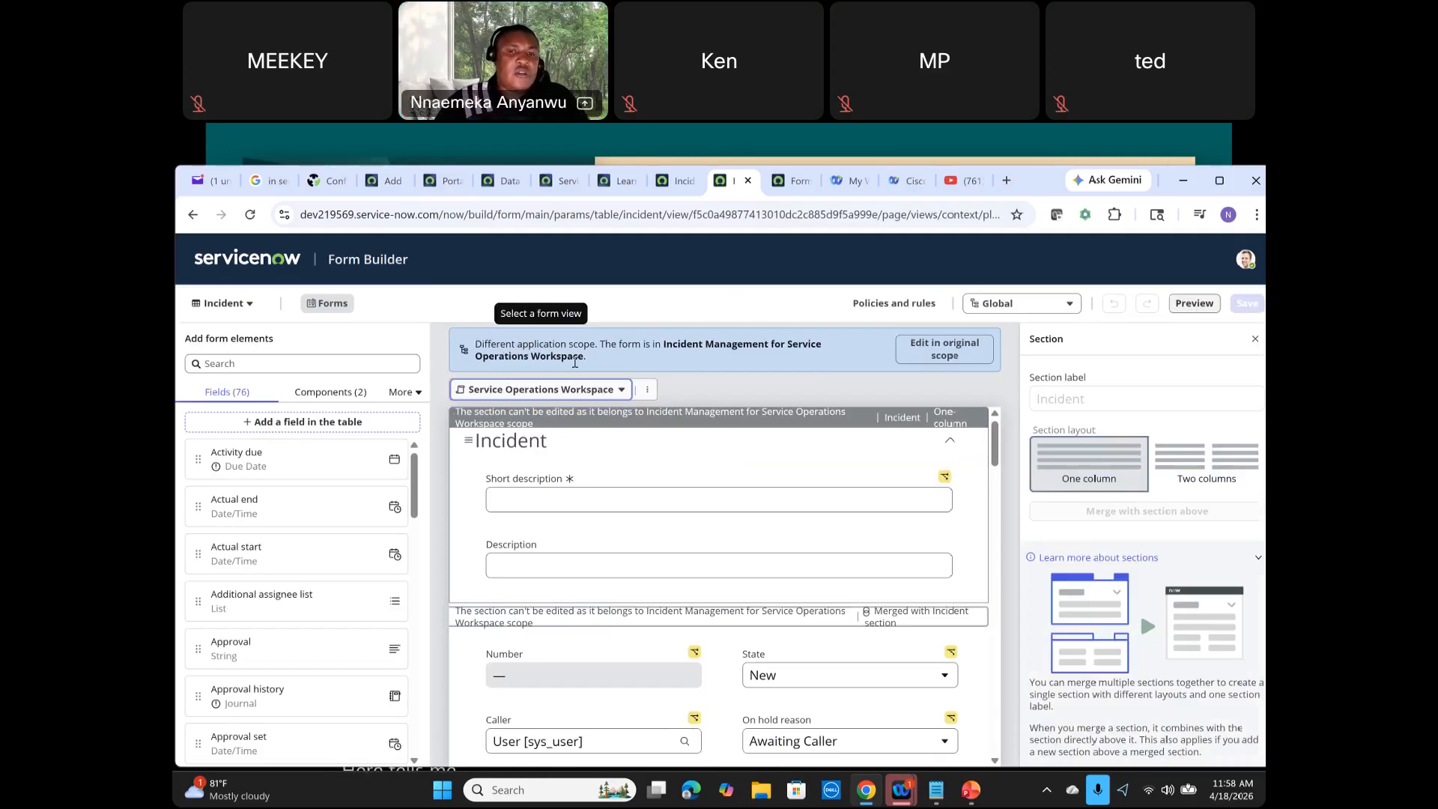
# Step: In Form Design, compare the Incident Default view with the Service Operations Workspace view
pyautogui.click(779, 188)
pyautogui.scroll(-5, 712, 366)
pyautogui.scroll(5, 714, 367)
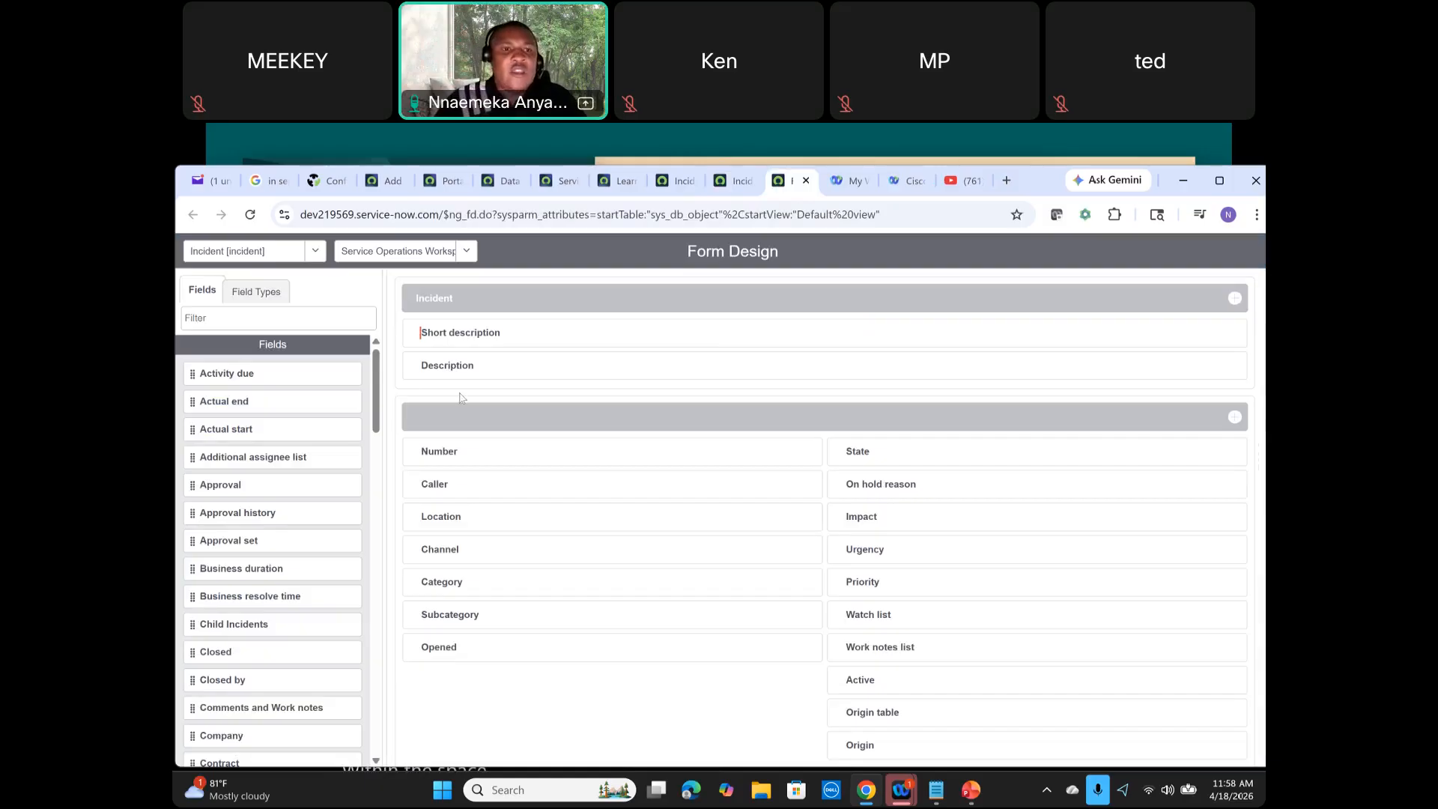
pyautogui.click(466, 252)
pyautogui.click(397, 313)
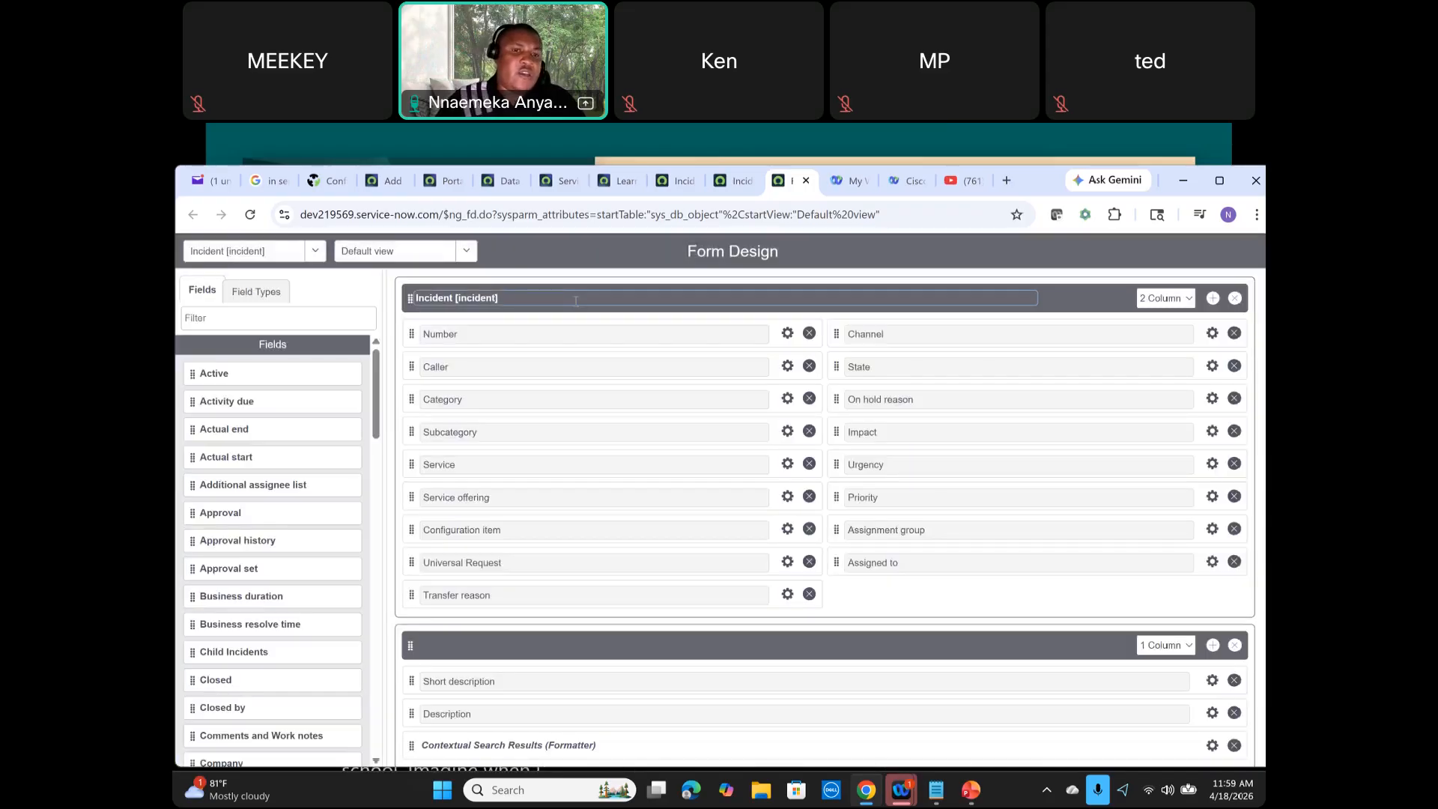
pyautogui.click(467, 252)
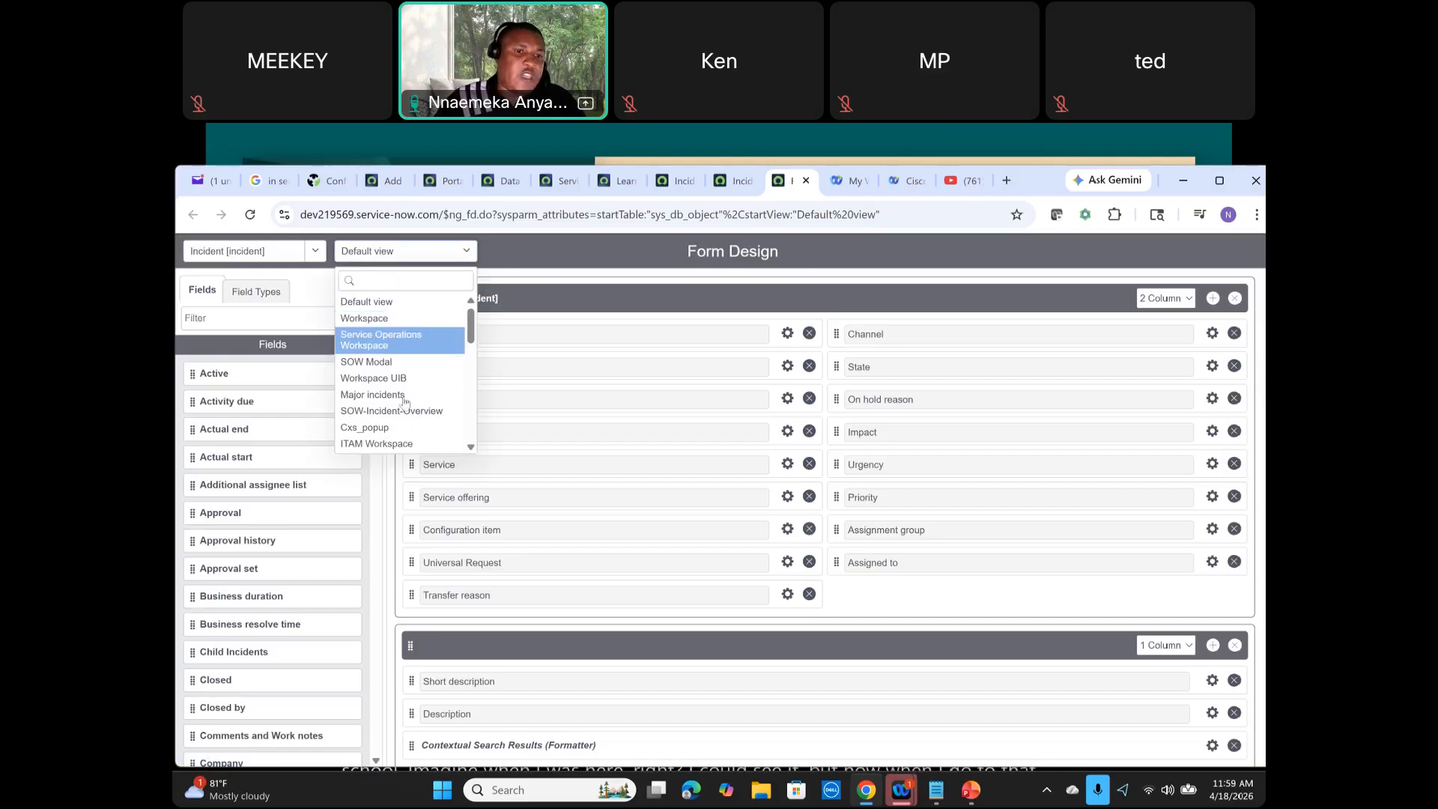
pyautogui.click(409, 341)
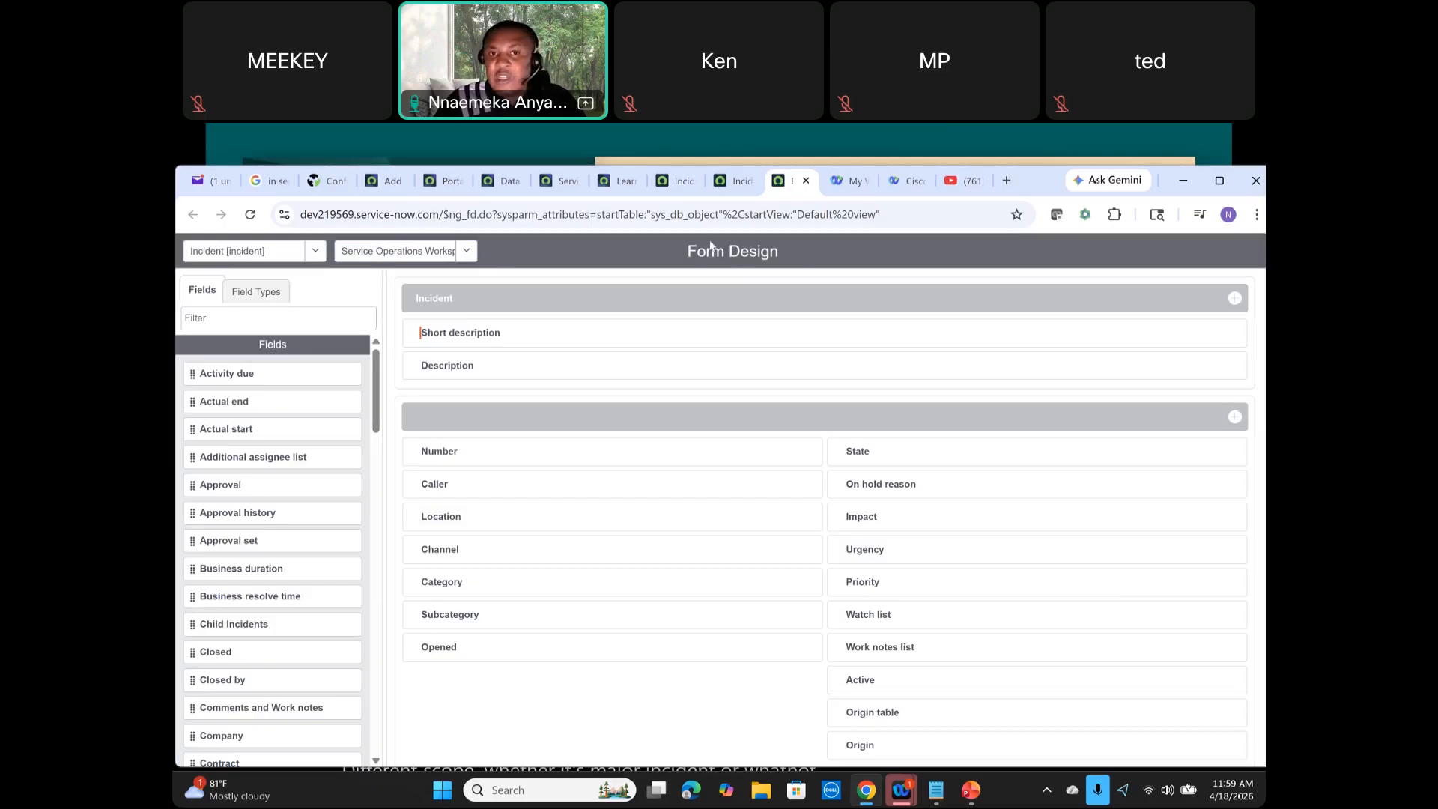
# Step: In Form Builder, change the application scope to Incident Management for Service Operations Workspace and apply it
pyautogui.click(722, 181)
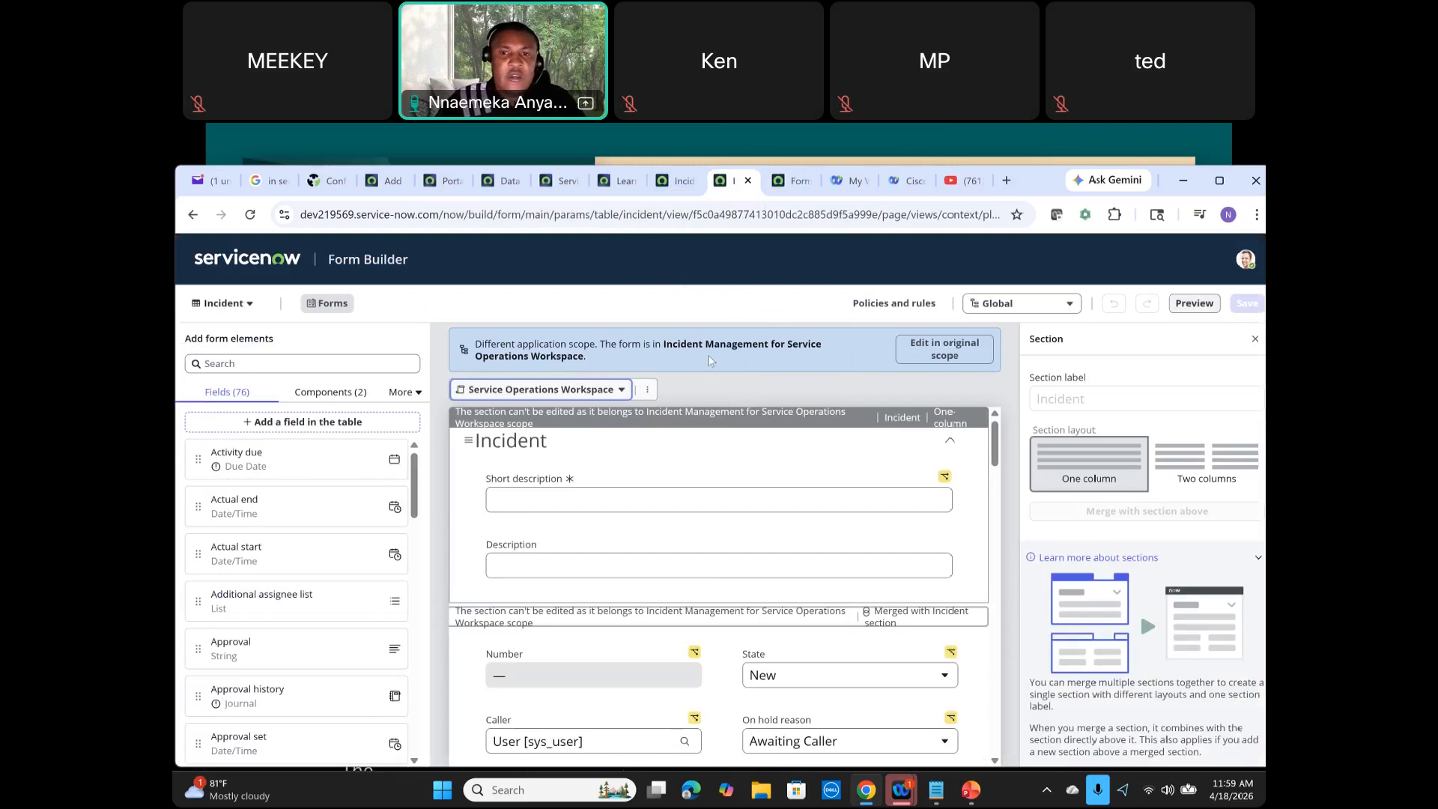
pyautogui.click(1071, 303)
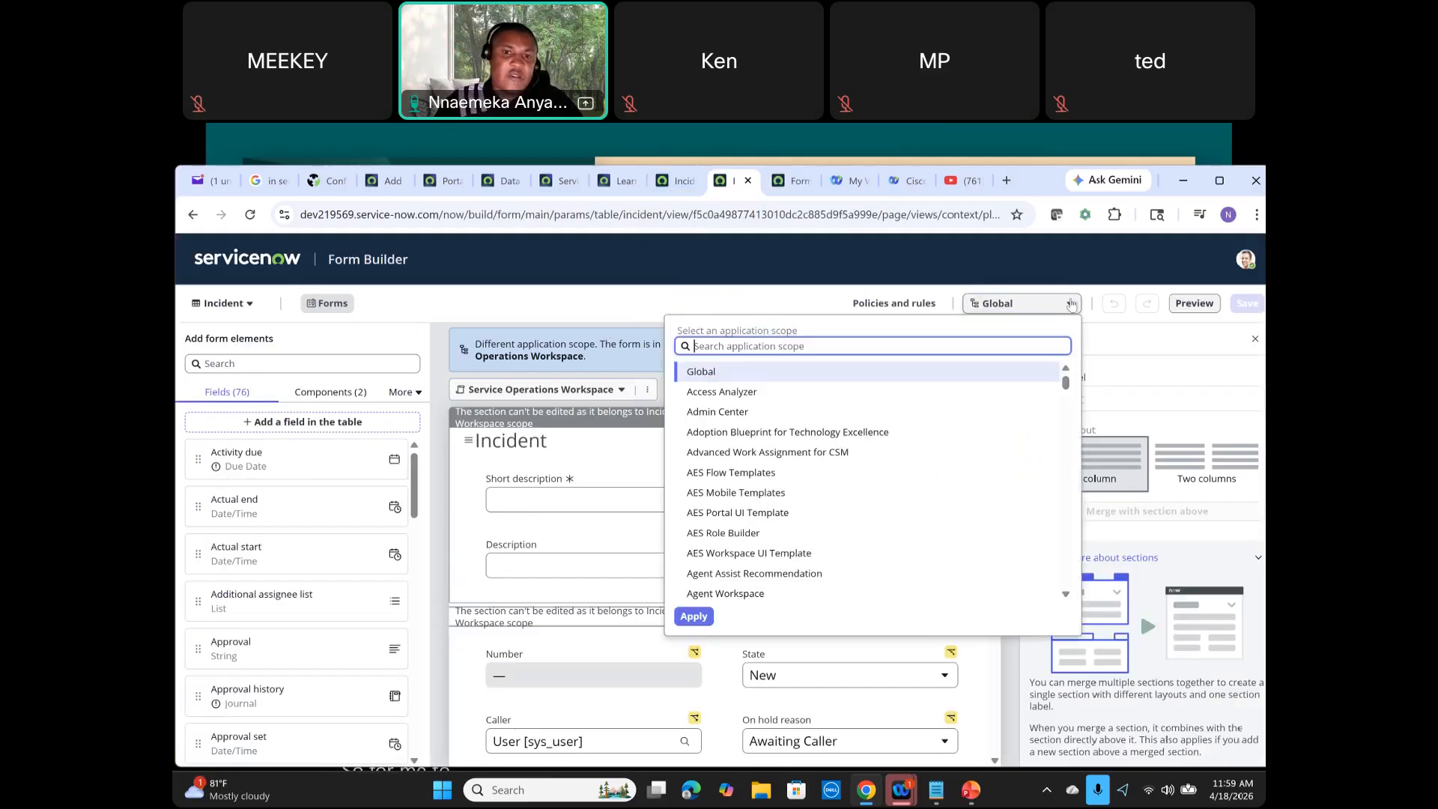
pyautogui.write('s')
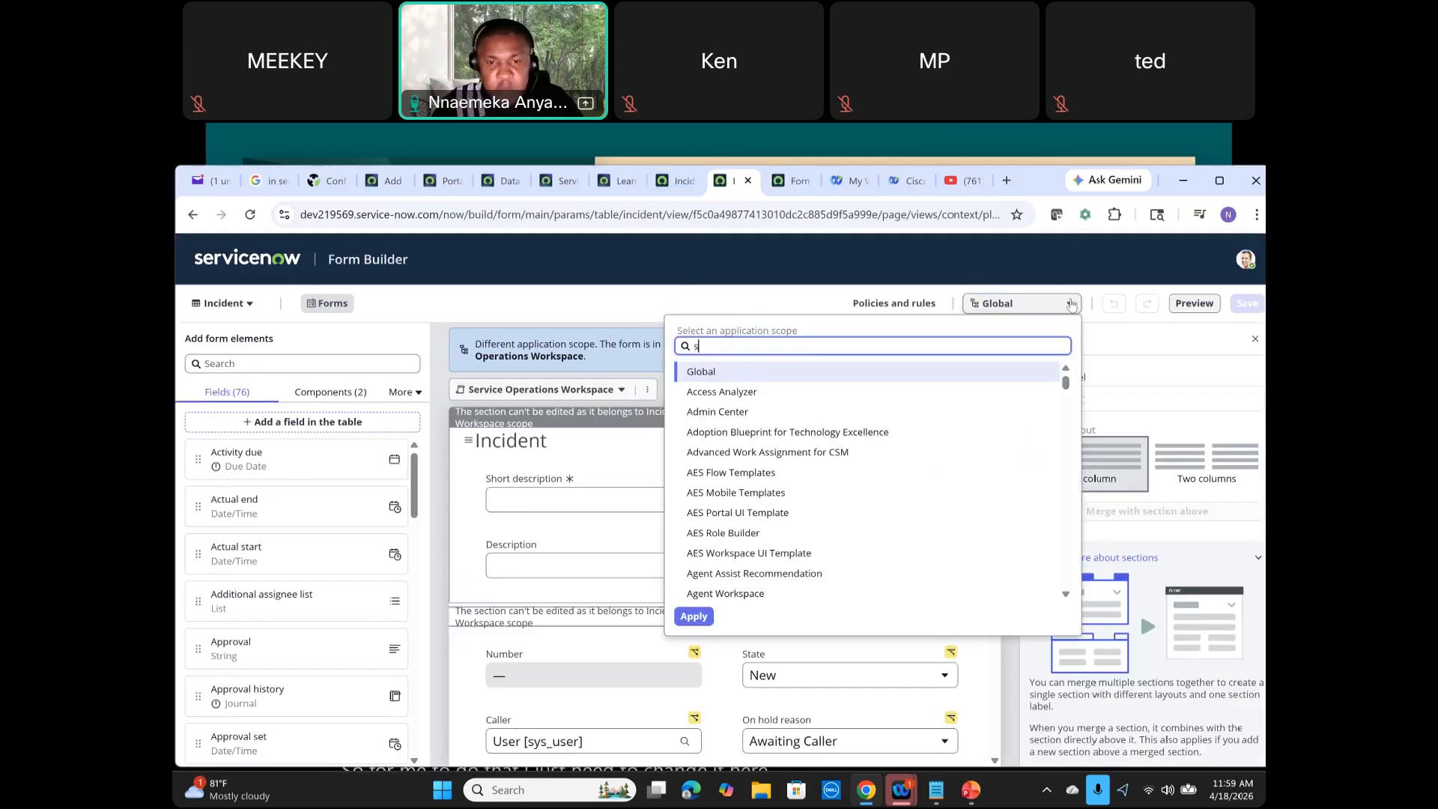
pyautogui.write('r')
pyautogui.press('BackSpace')
pyautogui.write('incident')
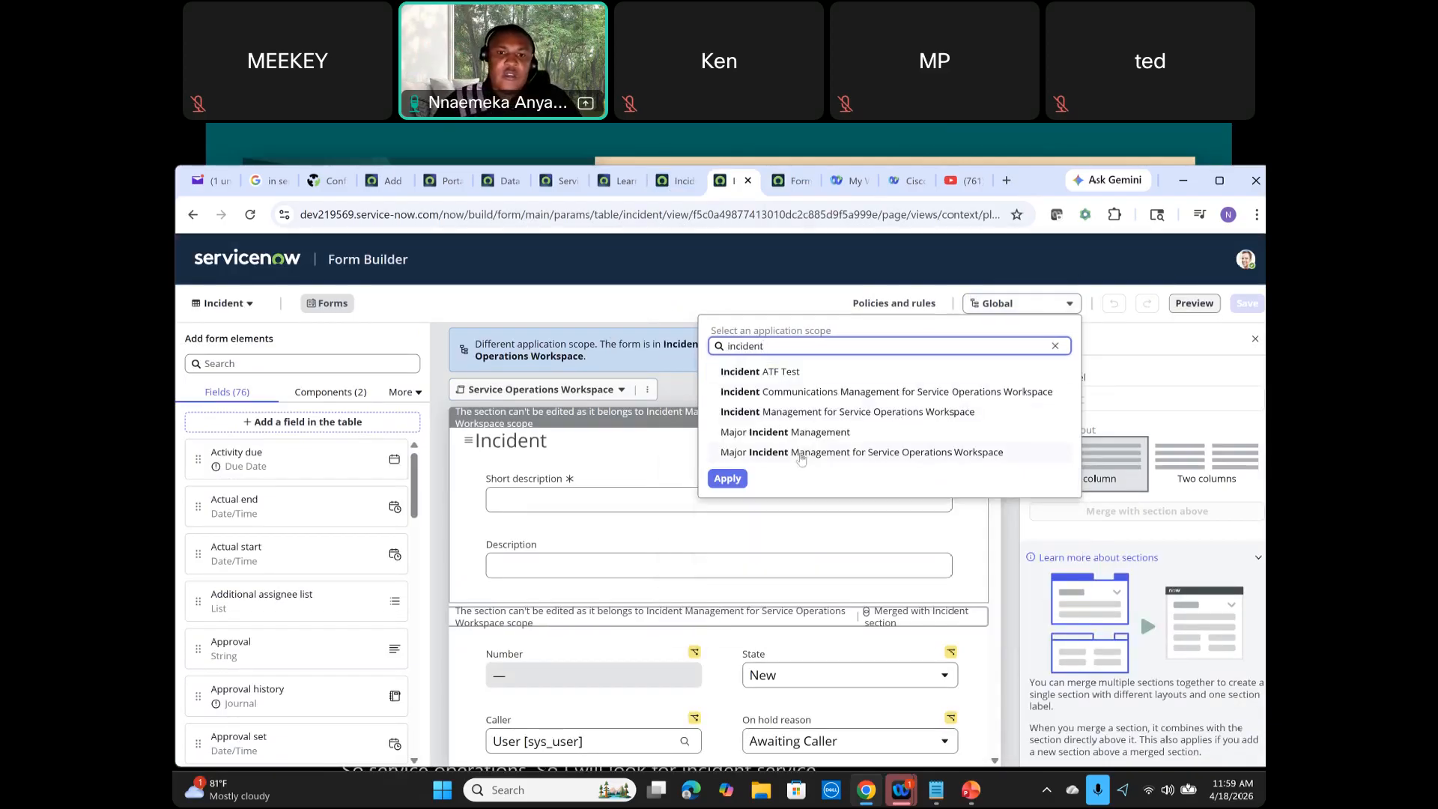
pyautogui.click(858, 418)
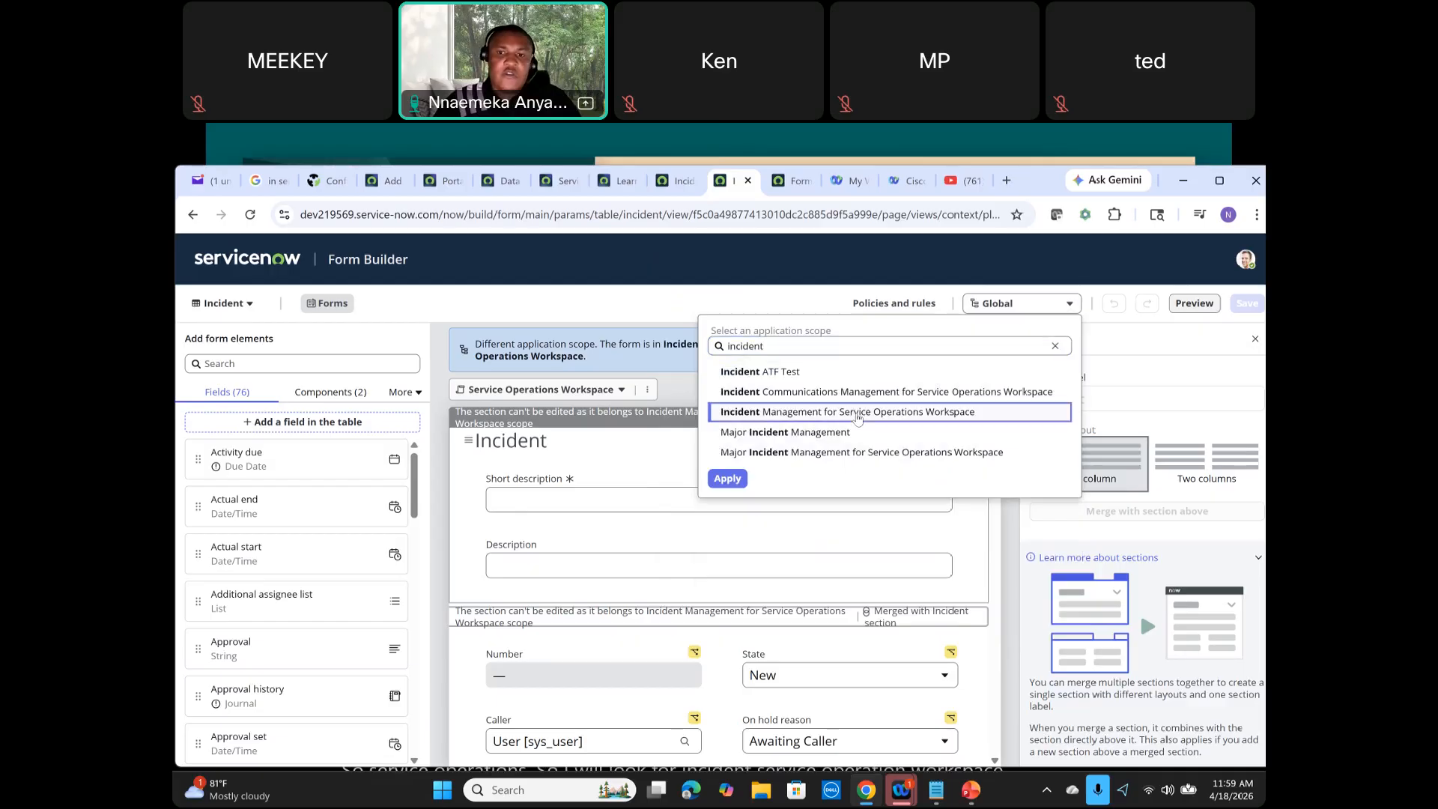
pyautogui.click(724, 481)
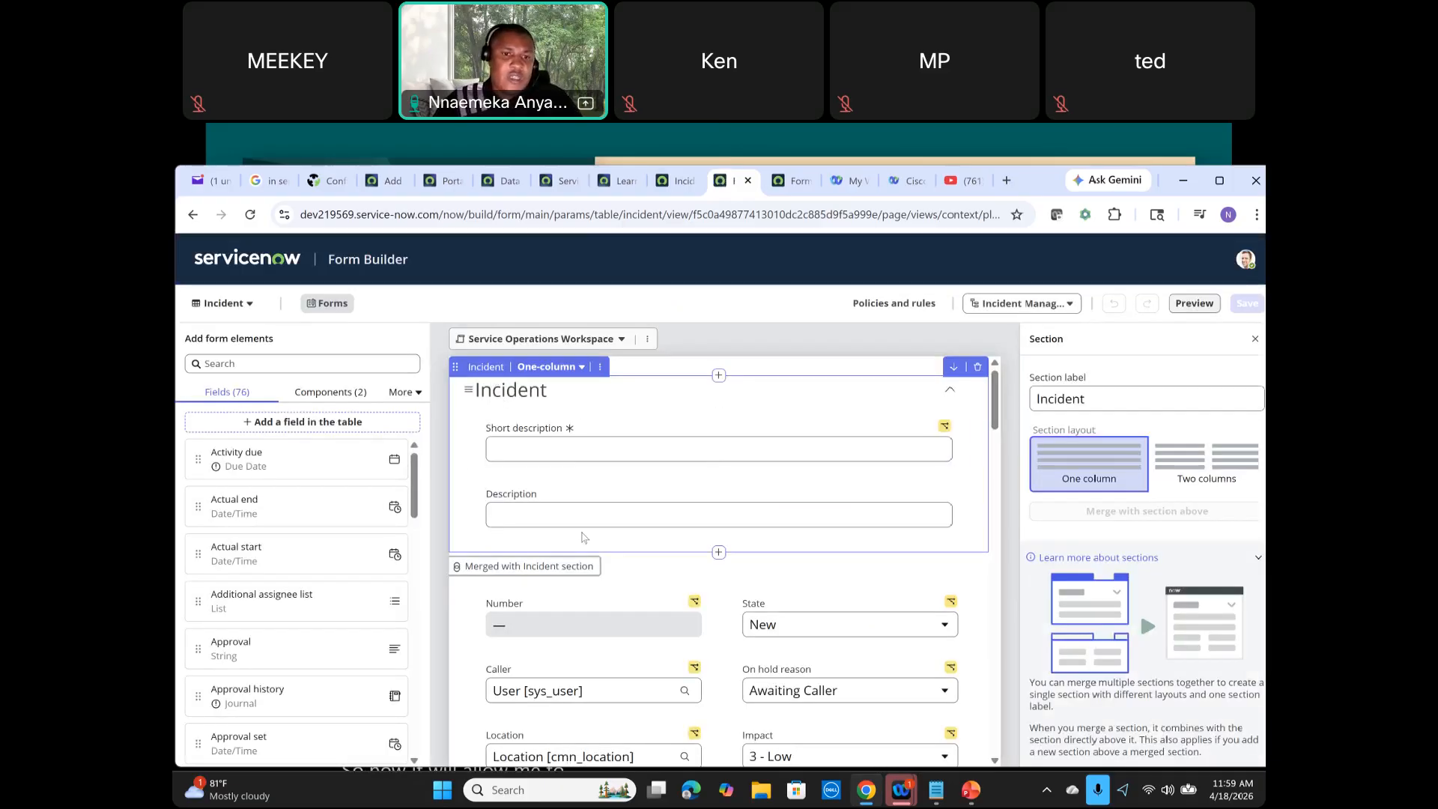
# Step: Reload Form Design and open the Incident table's Service Operations Workspace view to compare it with Form Builder
pyautogui.scroll(-8, 582, 537)
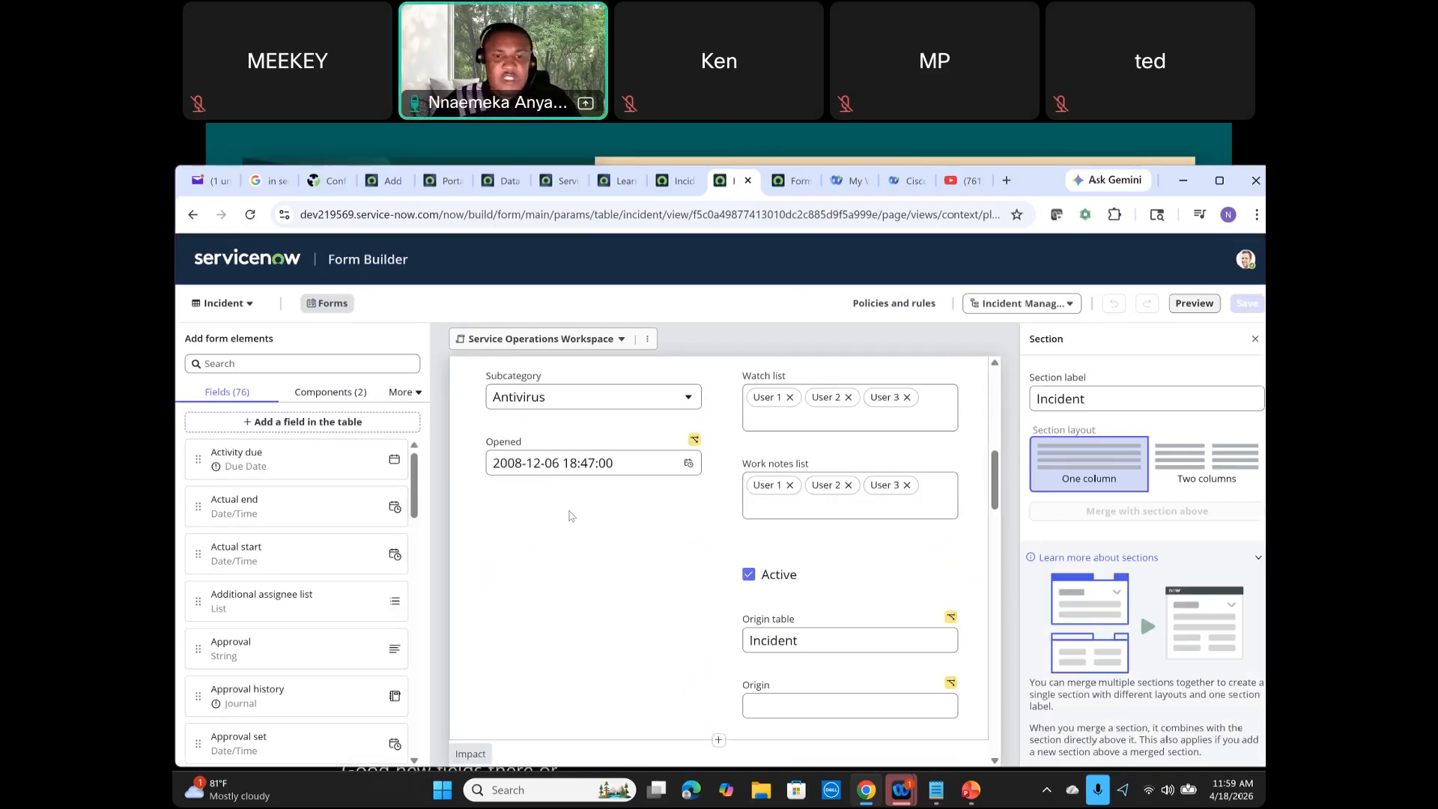
pyautogui.scroll(5, 603, 506)
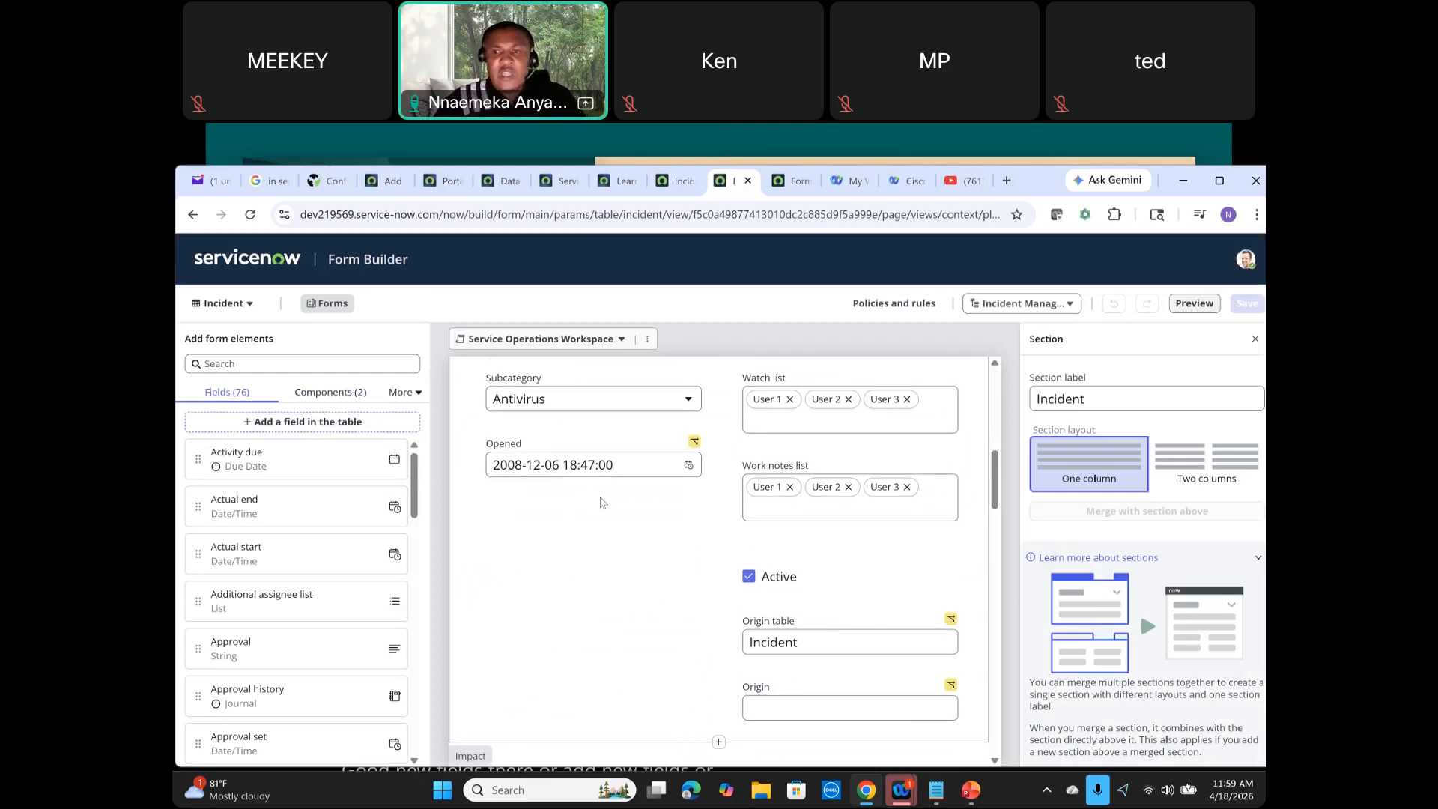
pyautogui.scroll(1, 629, 502)
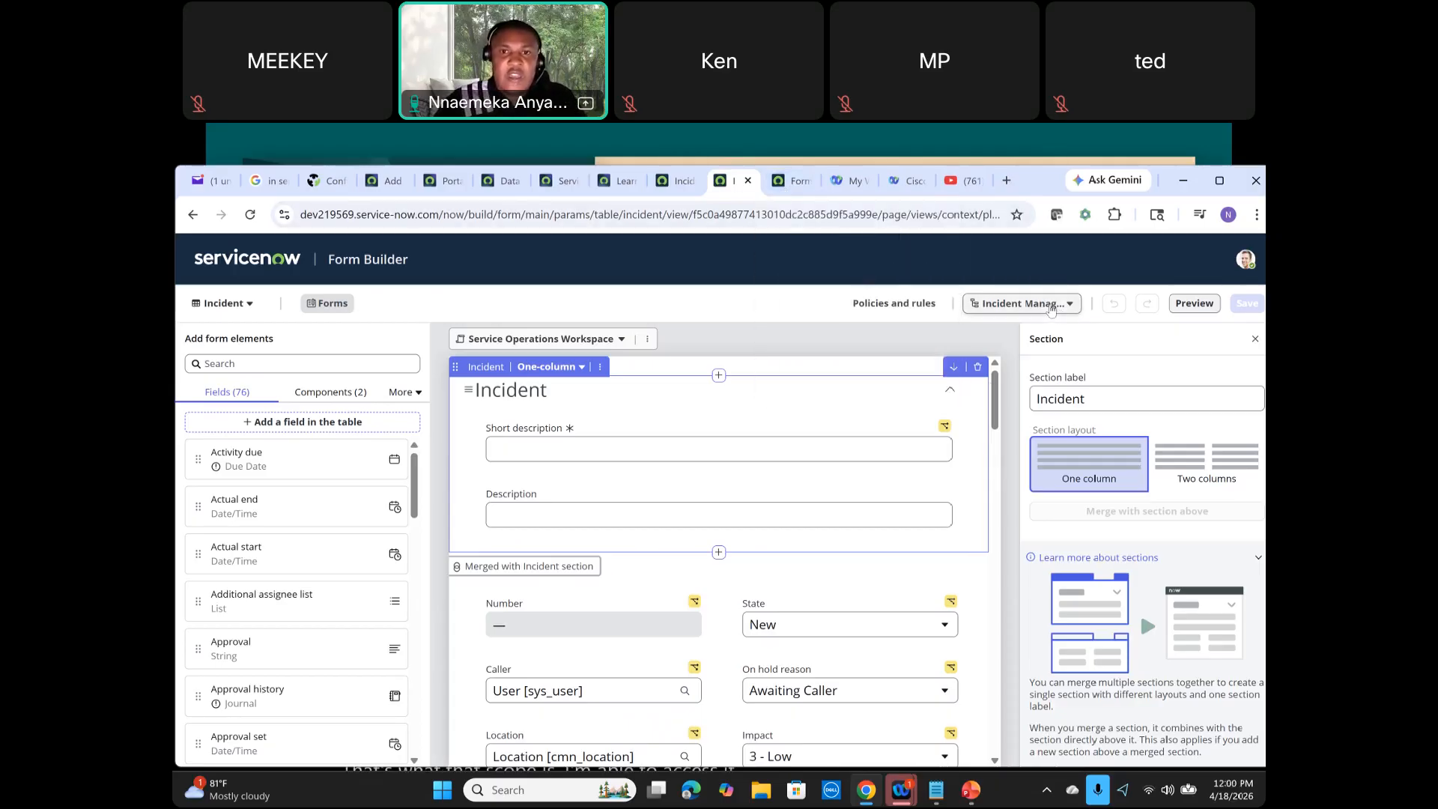
pyautogui.click(788, 188)
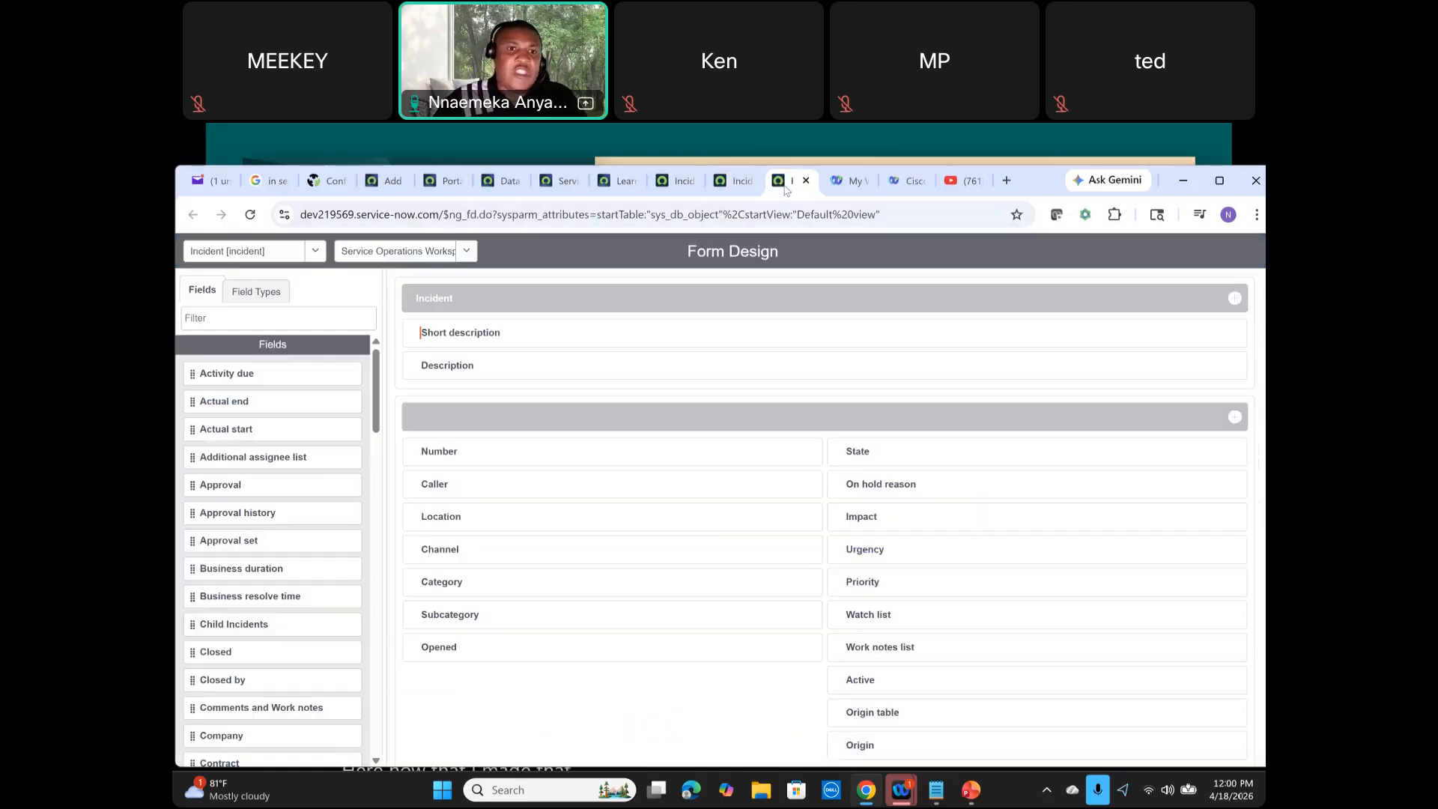
pyautogui.click(249, 218)
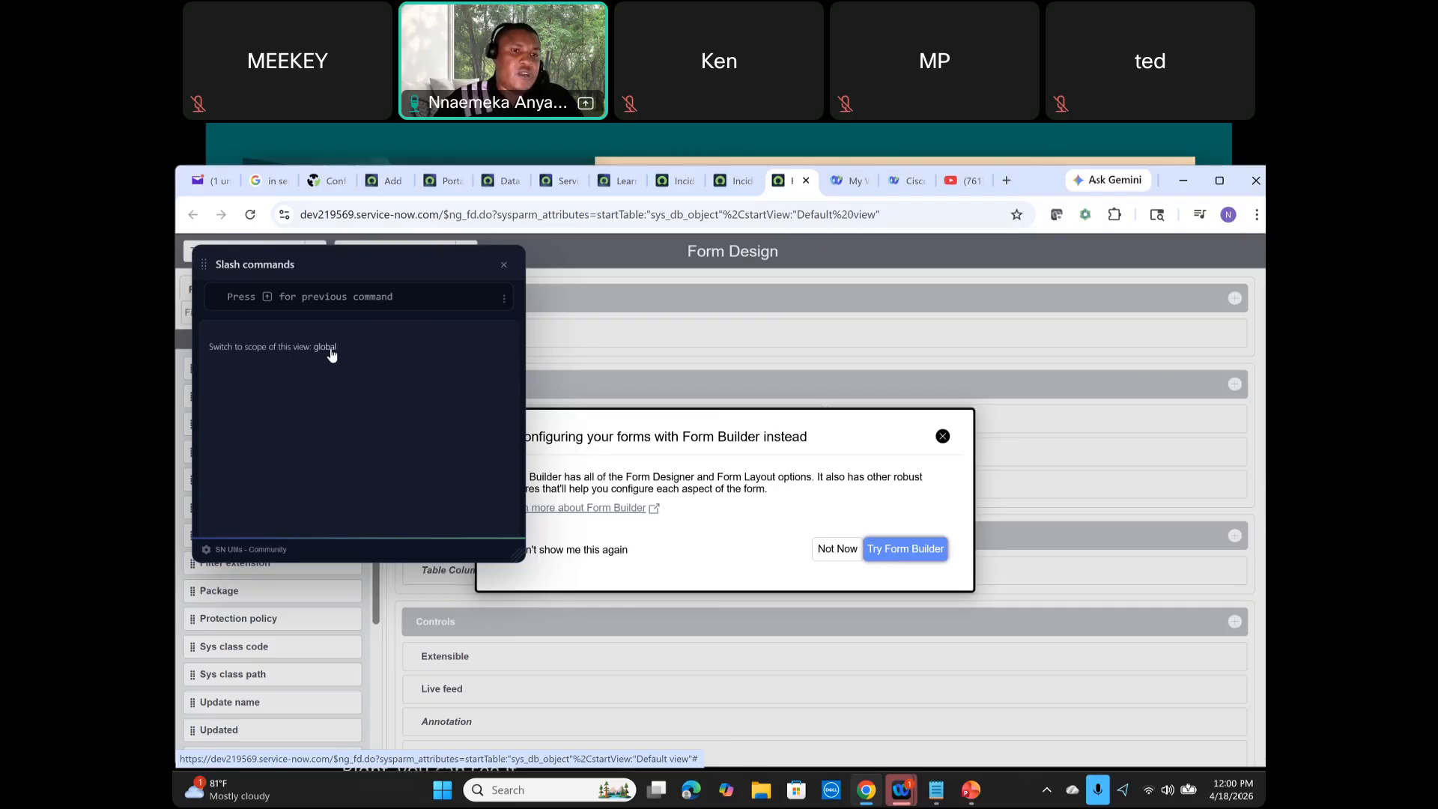
pyautogui.click(504, 268)
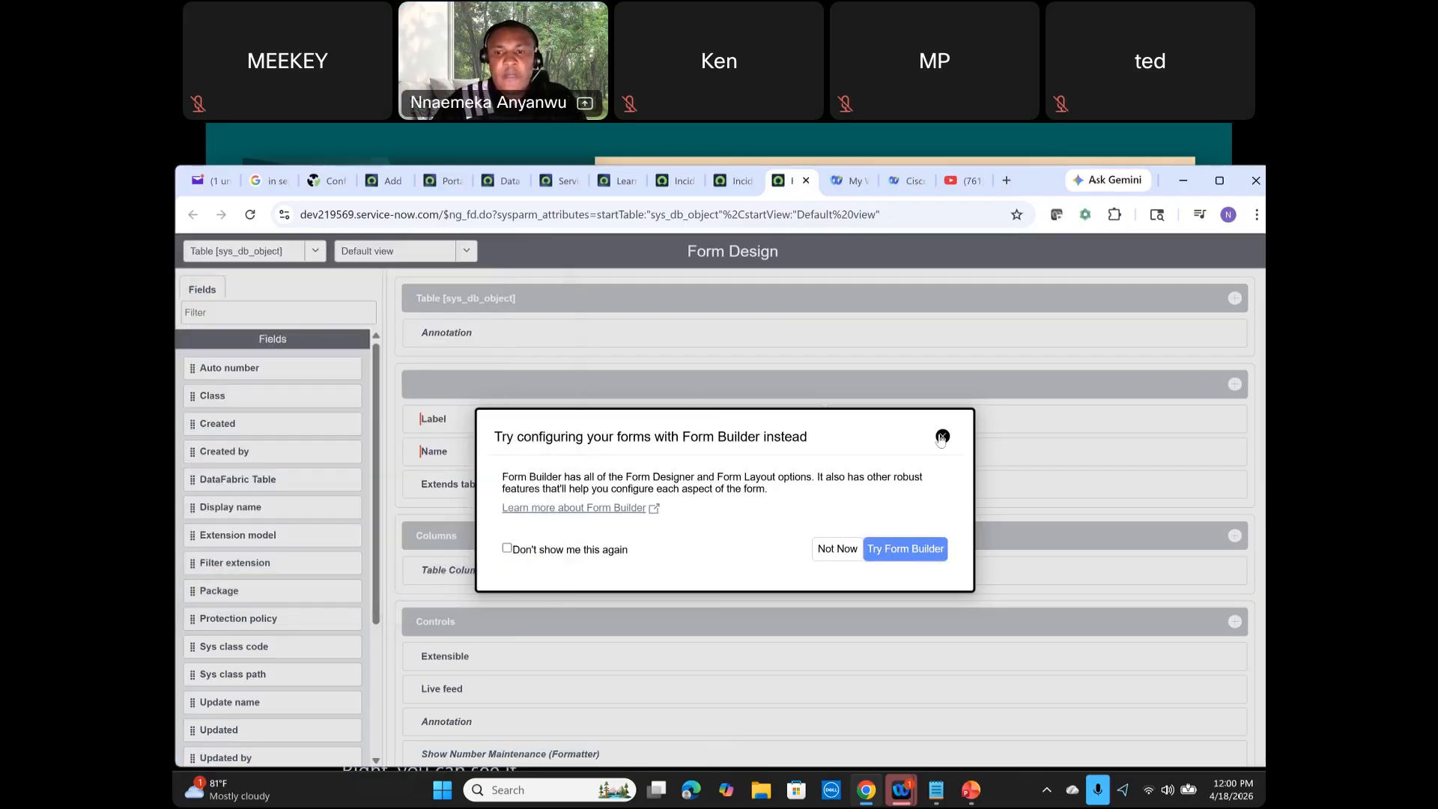
pyautogui.click(943, 437)
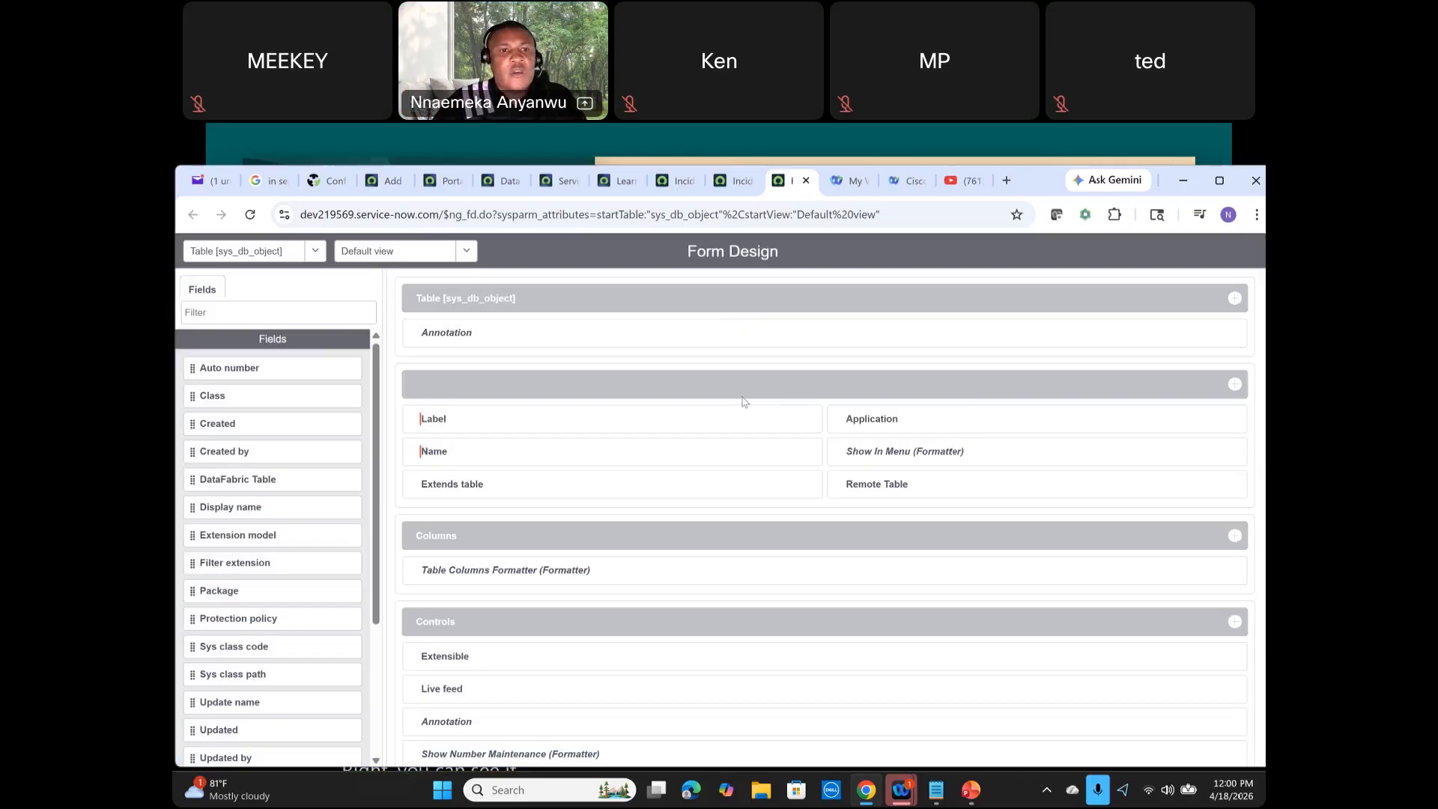
pyautogui.click(315, 251)
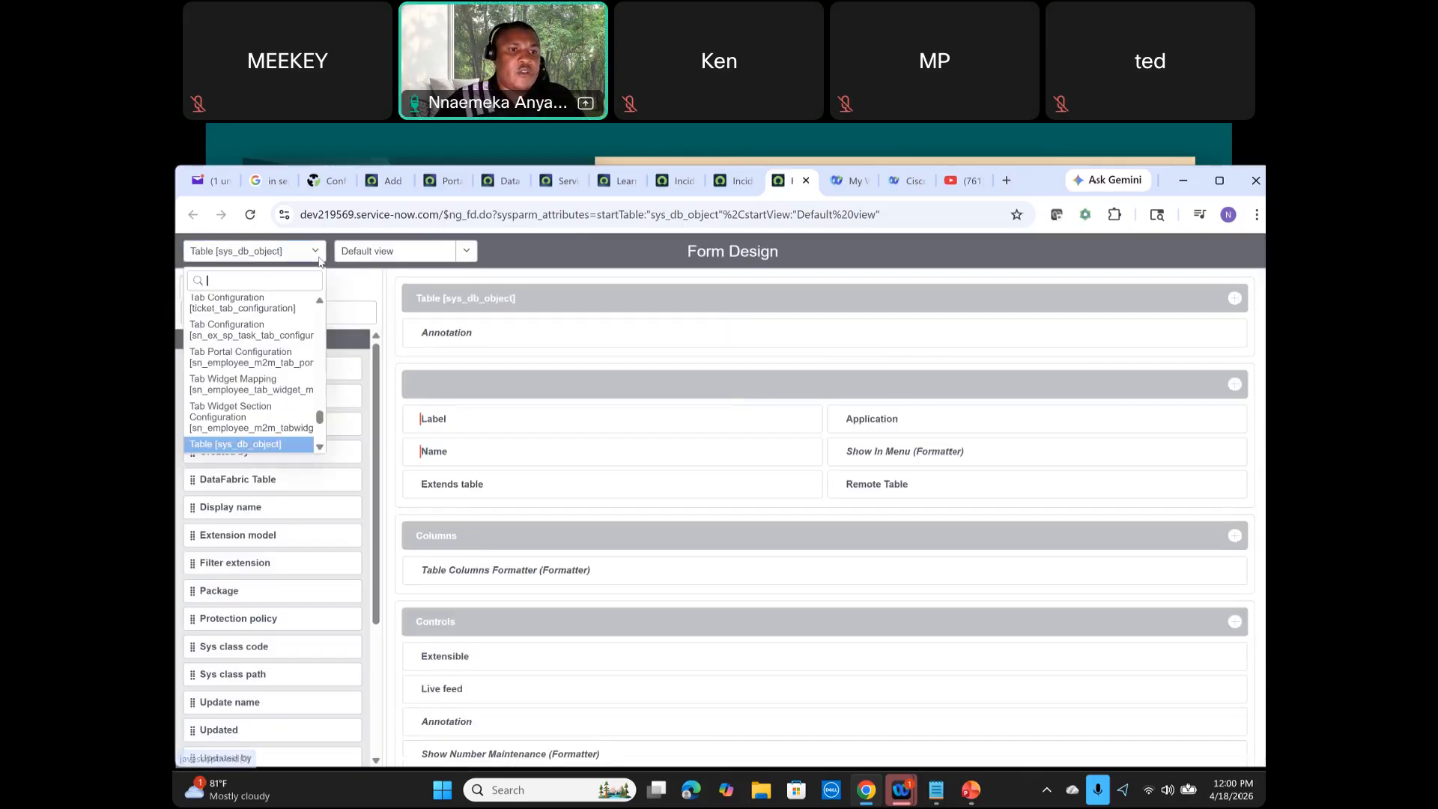
pyautogui.write('incident')
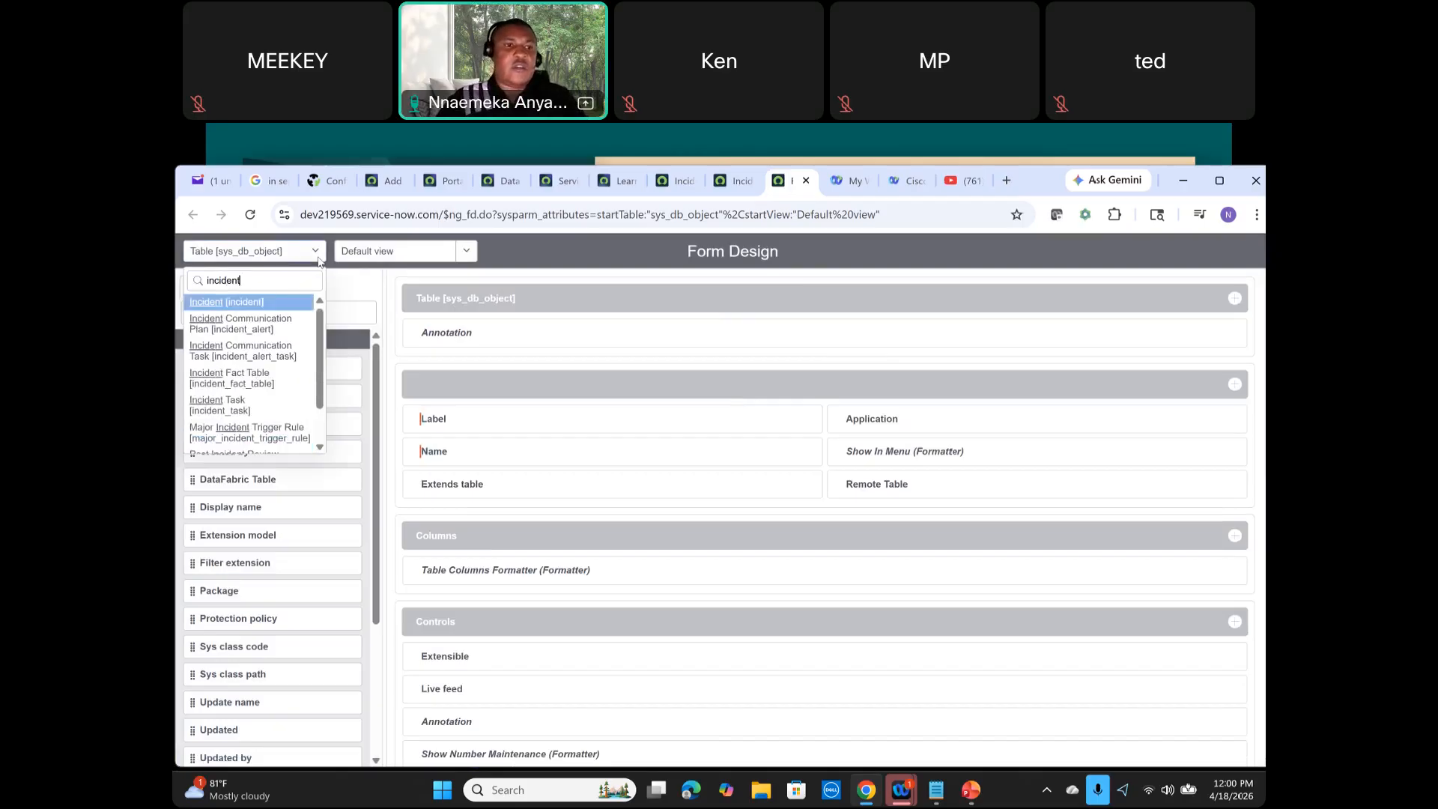
pyautogui.click(267, 303)
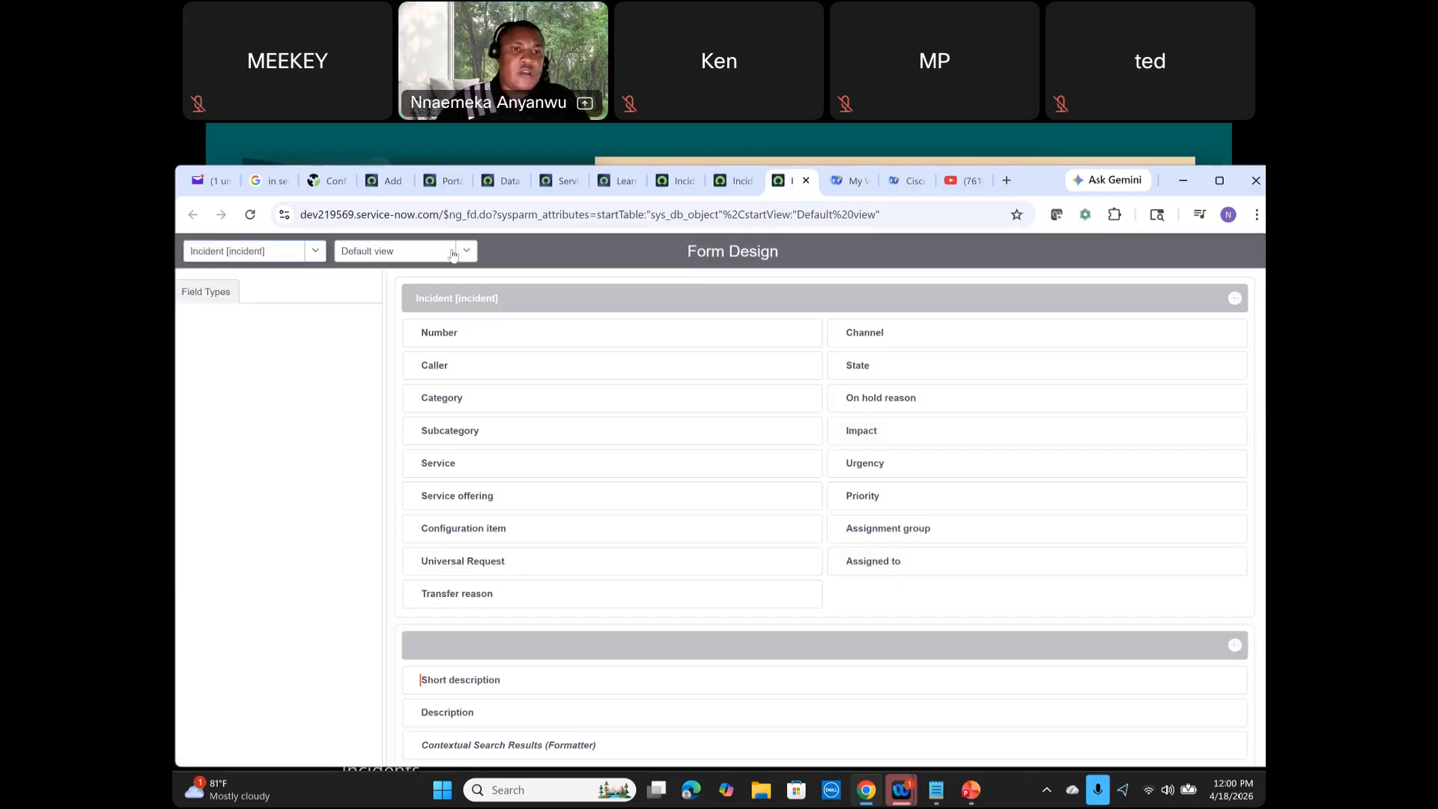
pyautogui.click(466, 252)
pyautogui.click(522, 263)
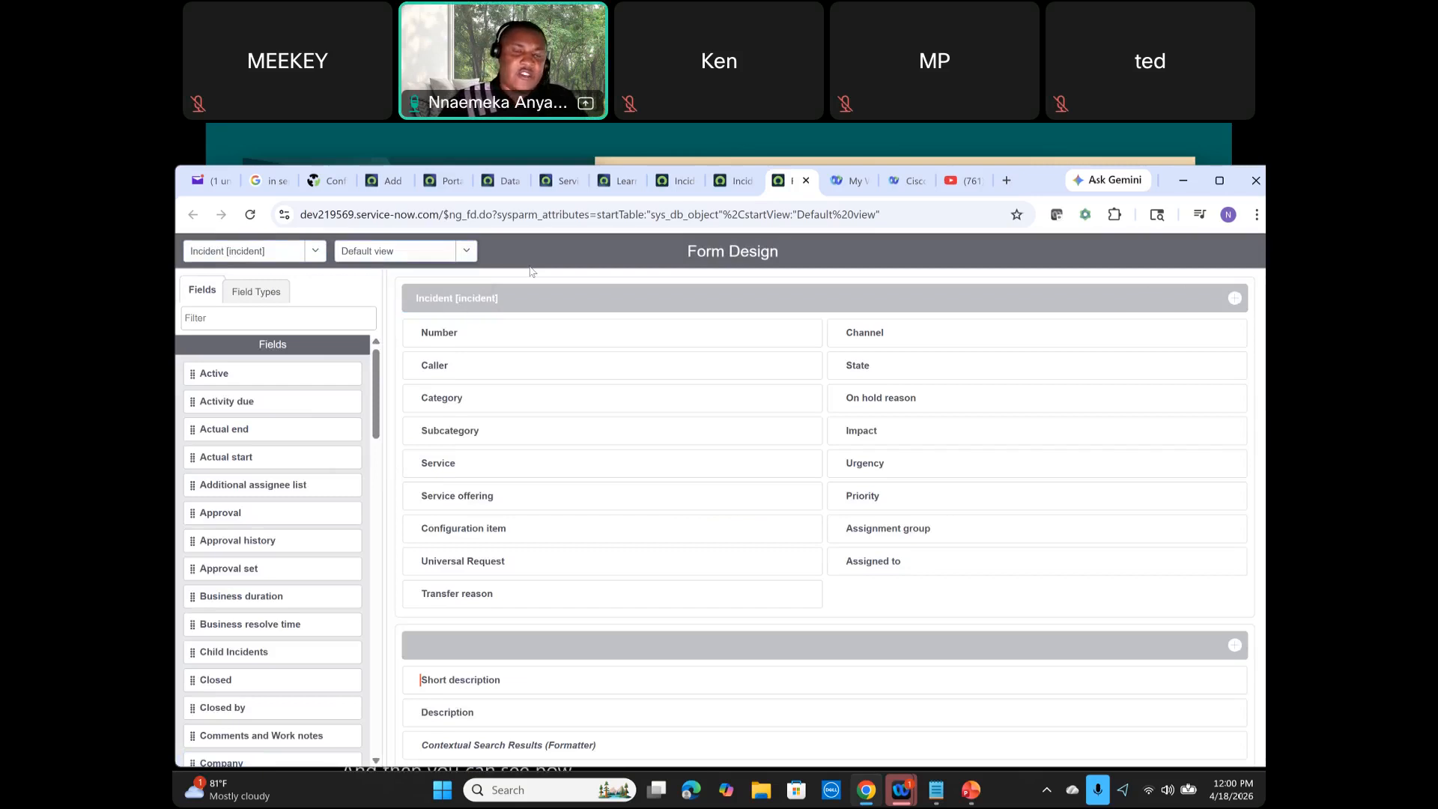
pyautogui.click(465, 252)
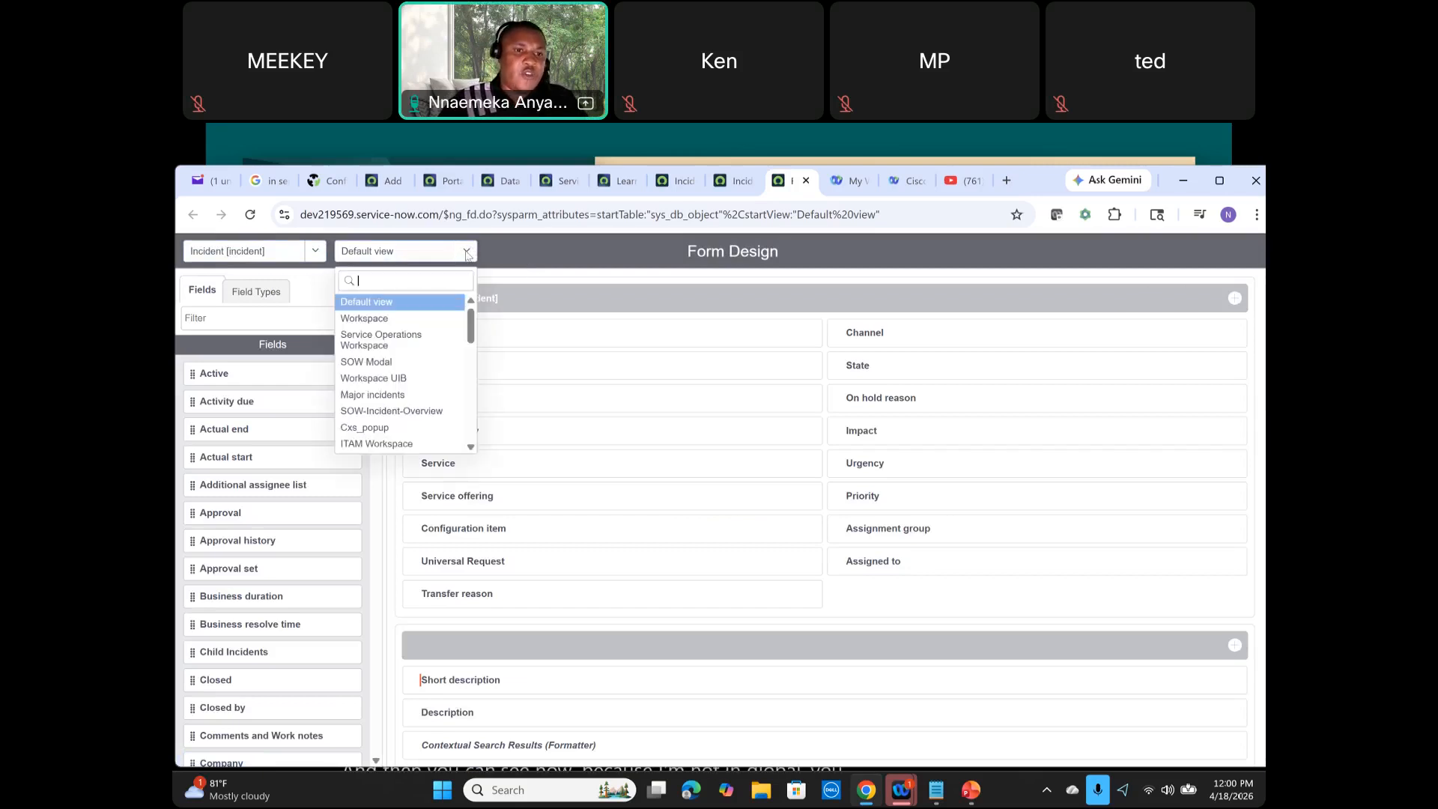
pyautogui.click(419, 343)
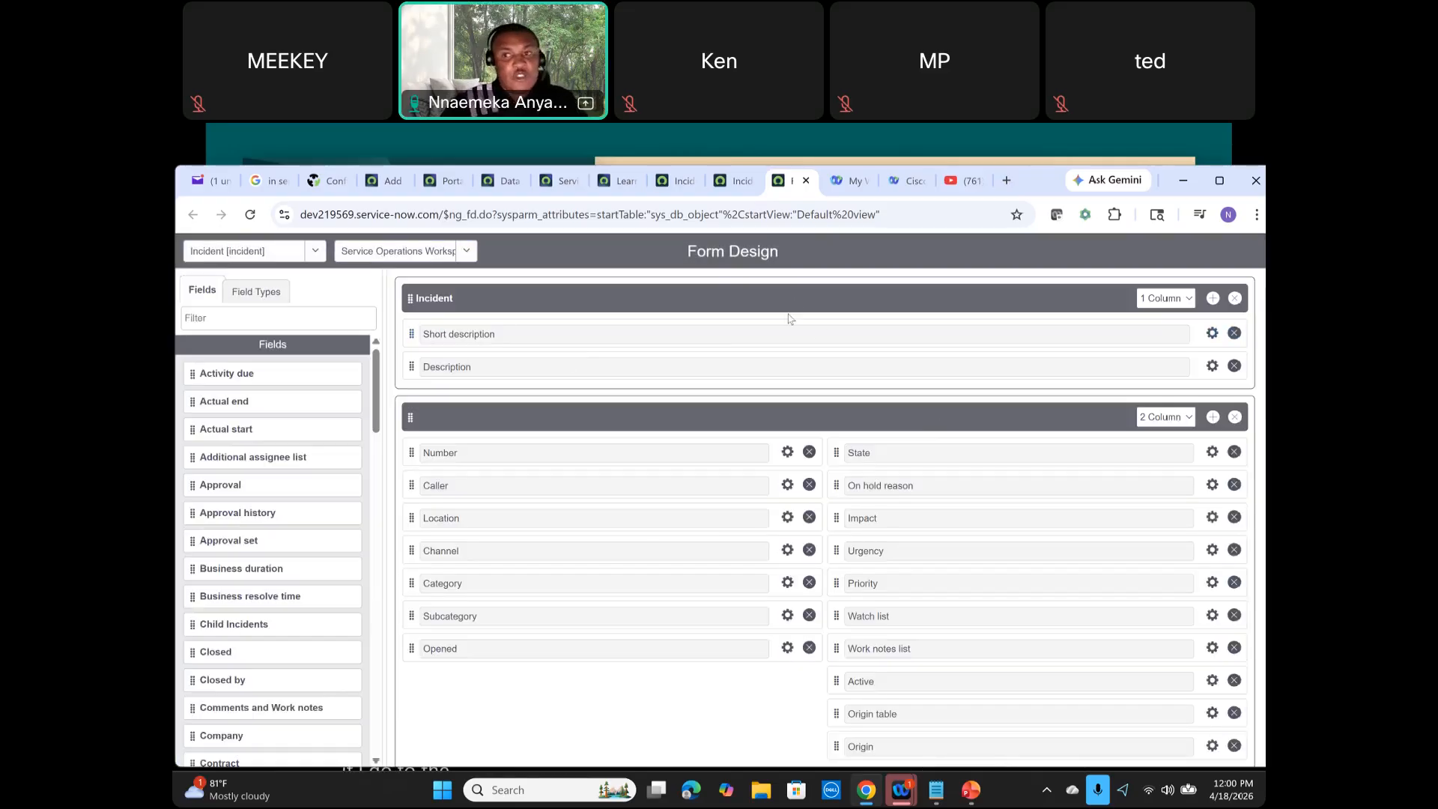
pyautogui.scroll(-1, 789, 319)
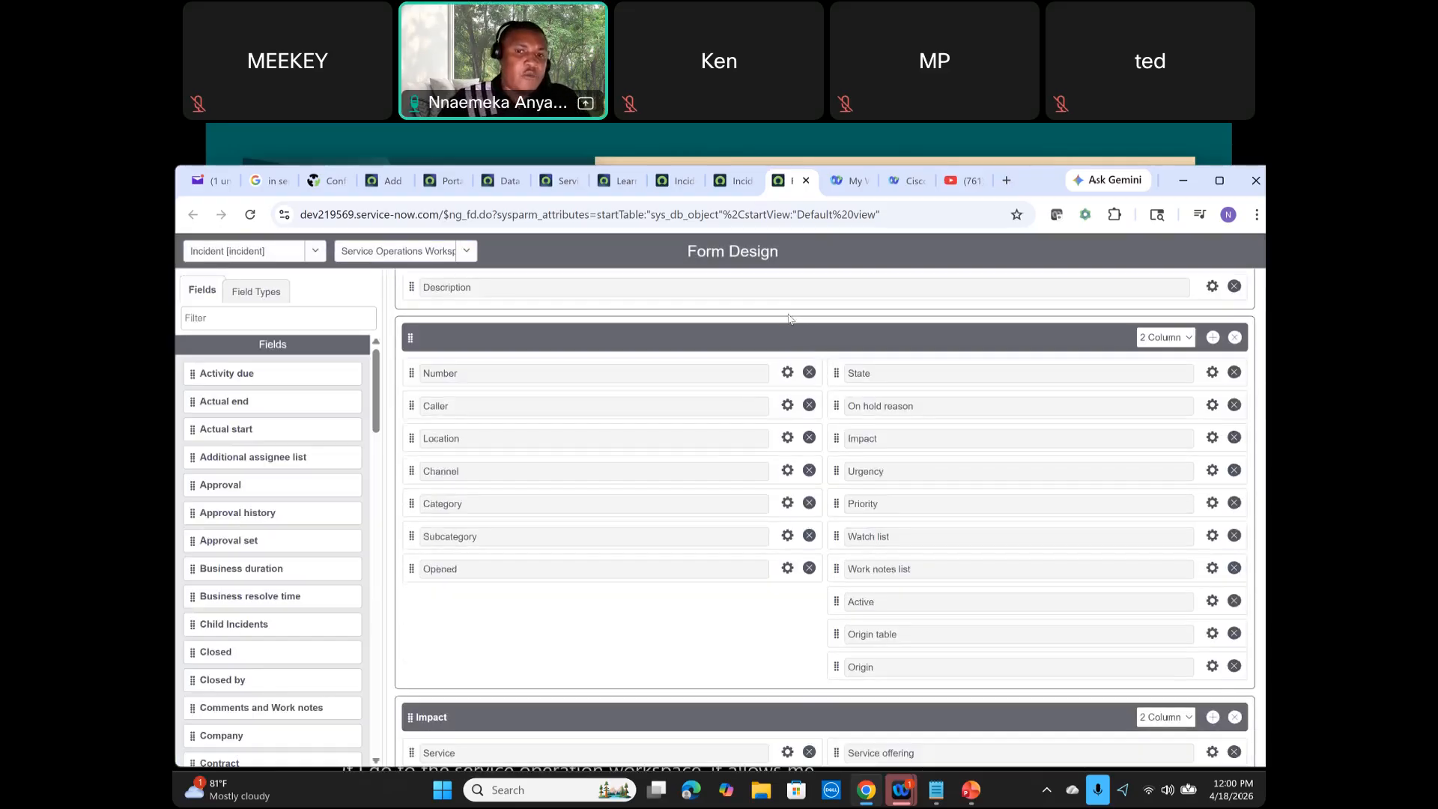
pyautogui.scroll(1, 789, 319)
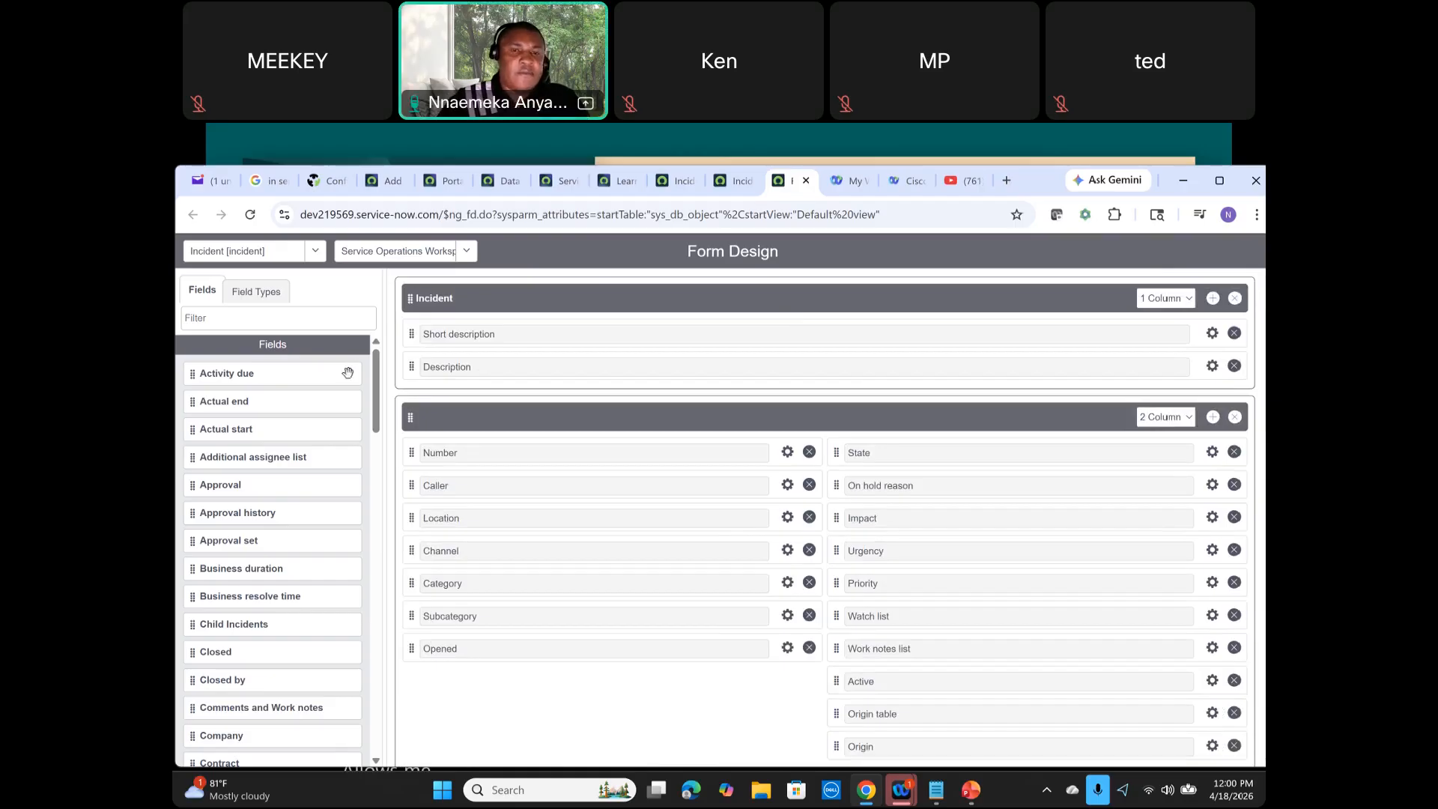
# Step: In Form Design, switch the Incident table's view back to Default view
pyautogui.click(733, 187)
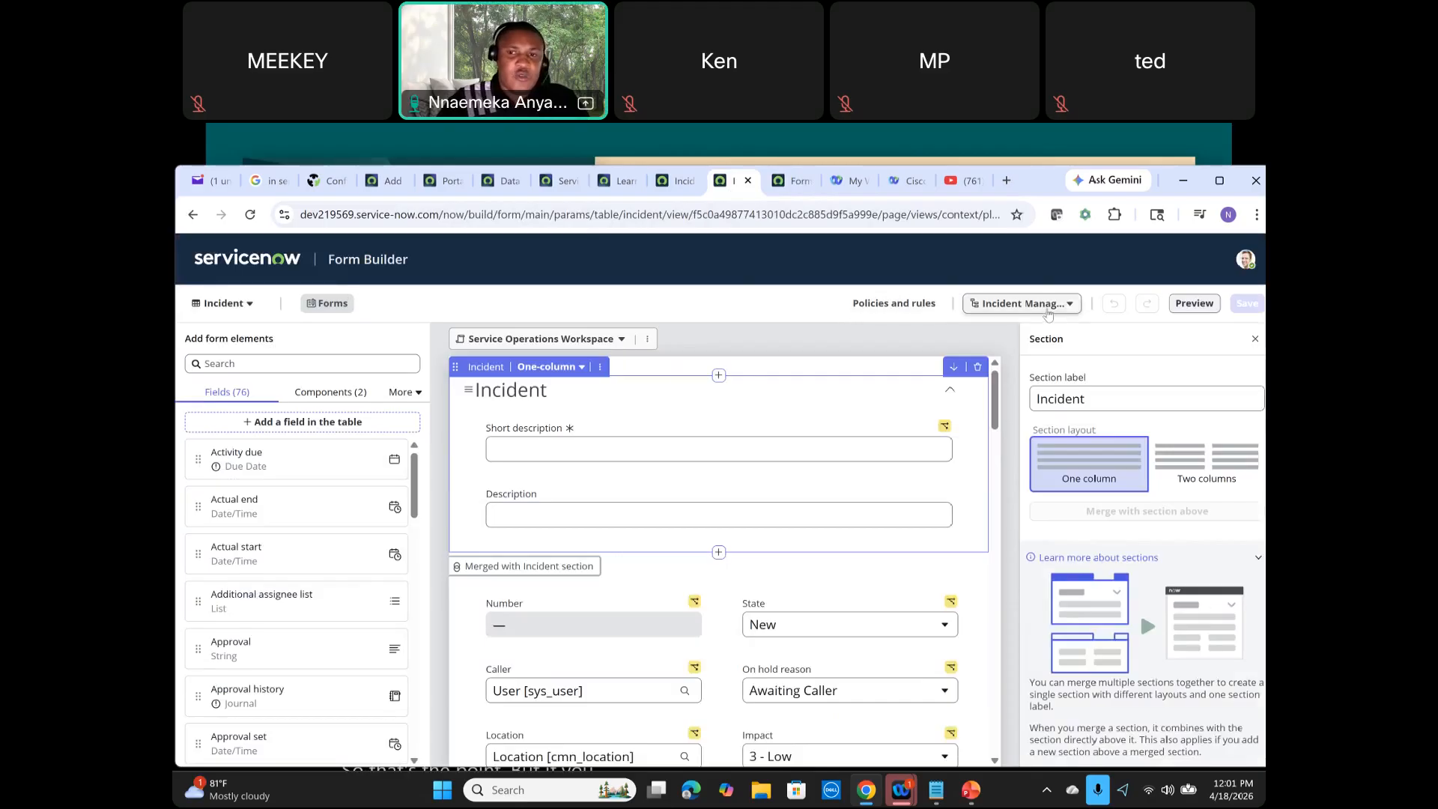
pyautogui.click(779, 186)
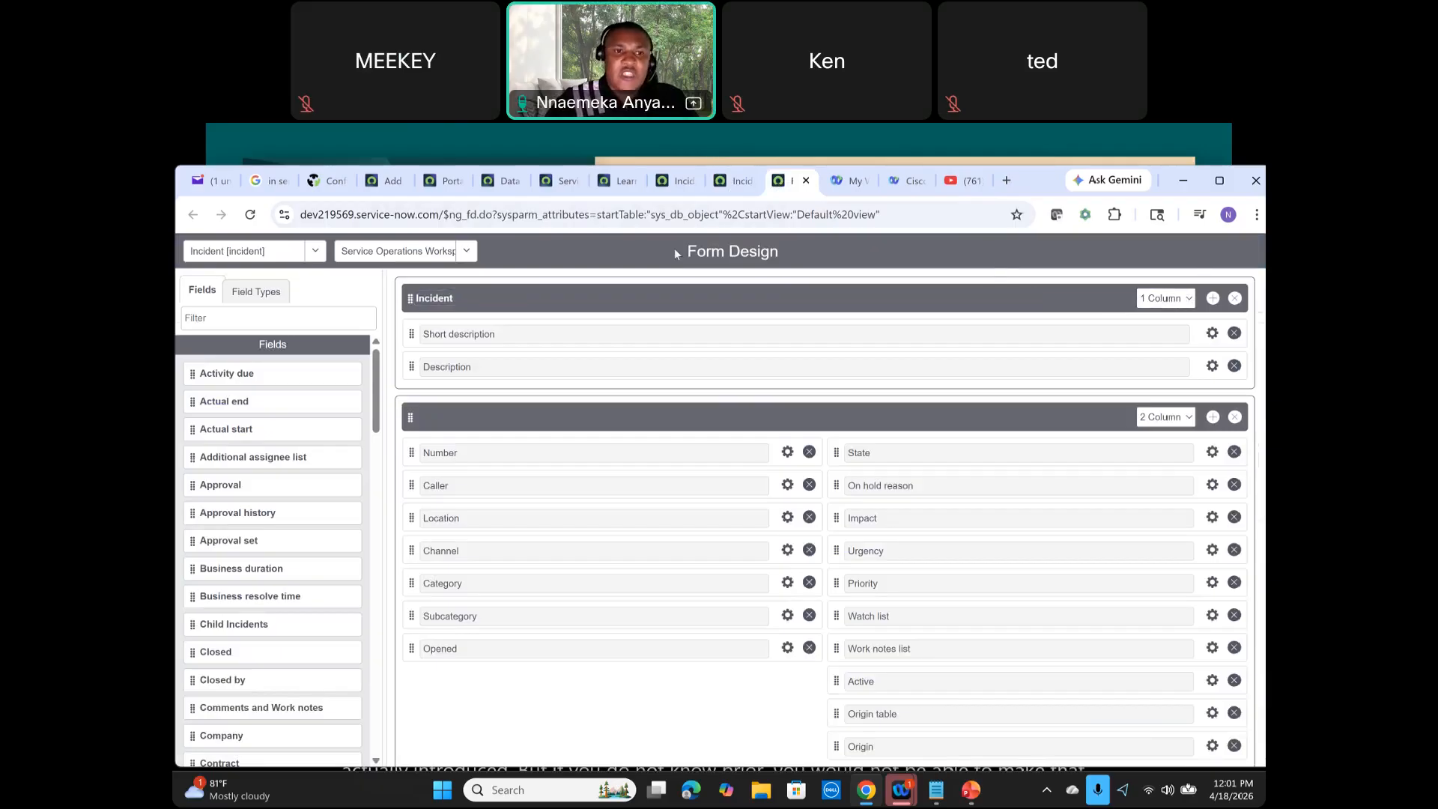
pyautogui.click(452, 257)
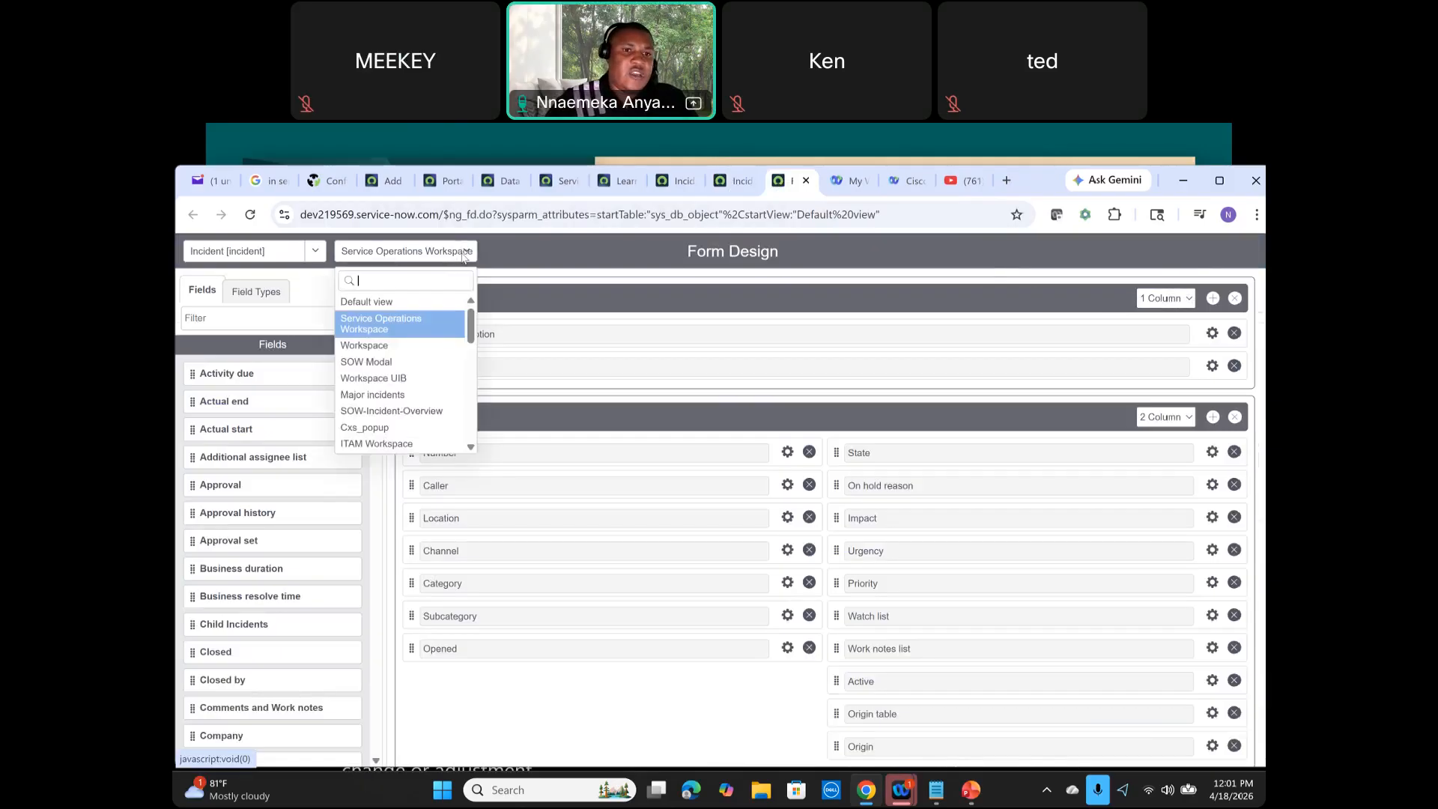
pyautogui.click(434, 297)
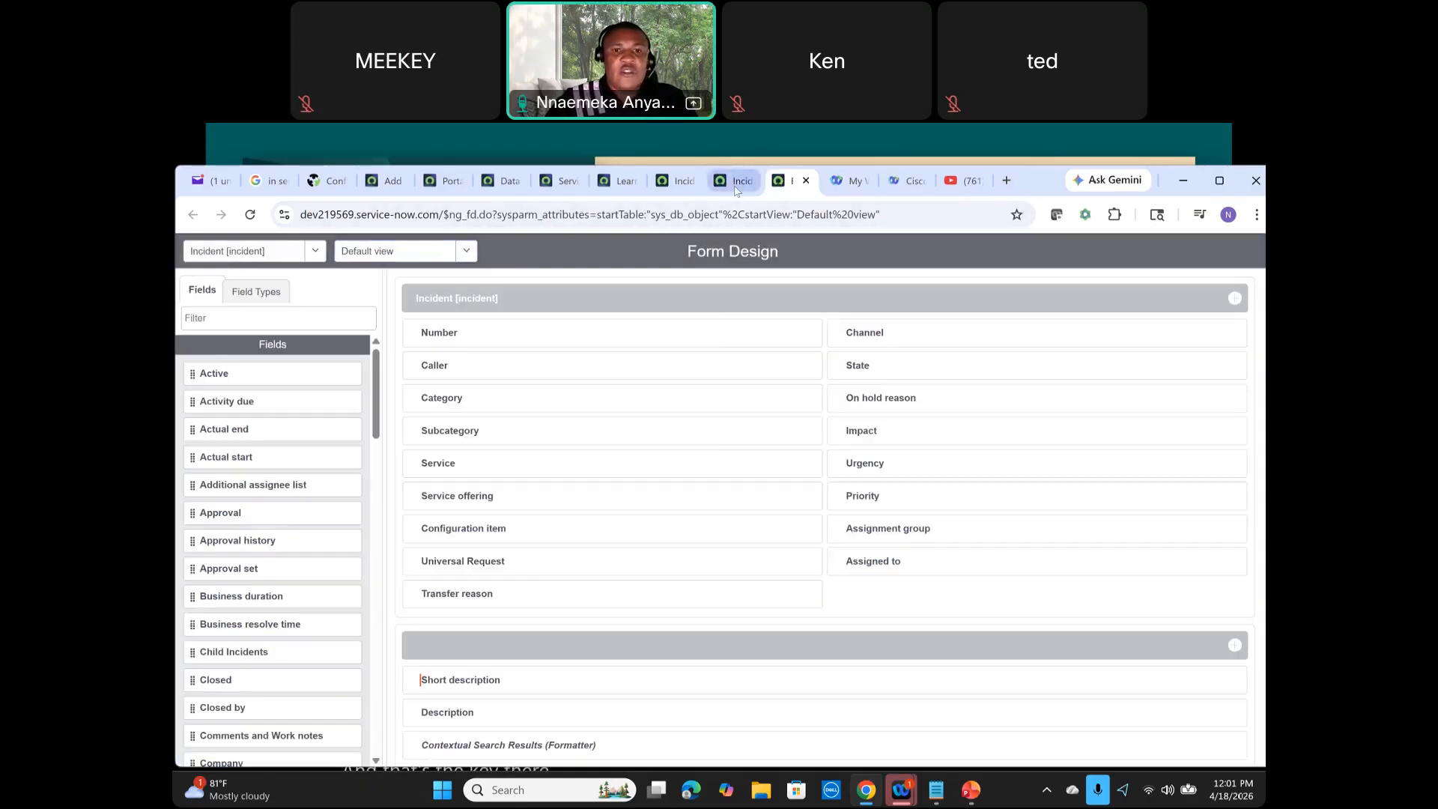
pyautogui.click(732, 180)
pyautogui.click(251, 215)
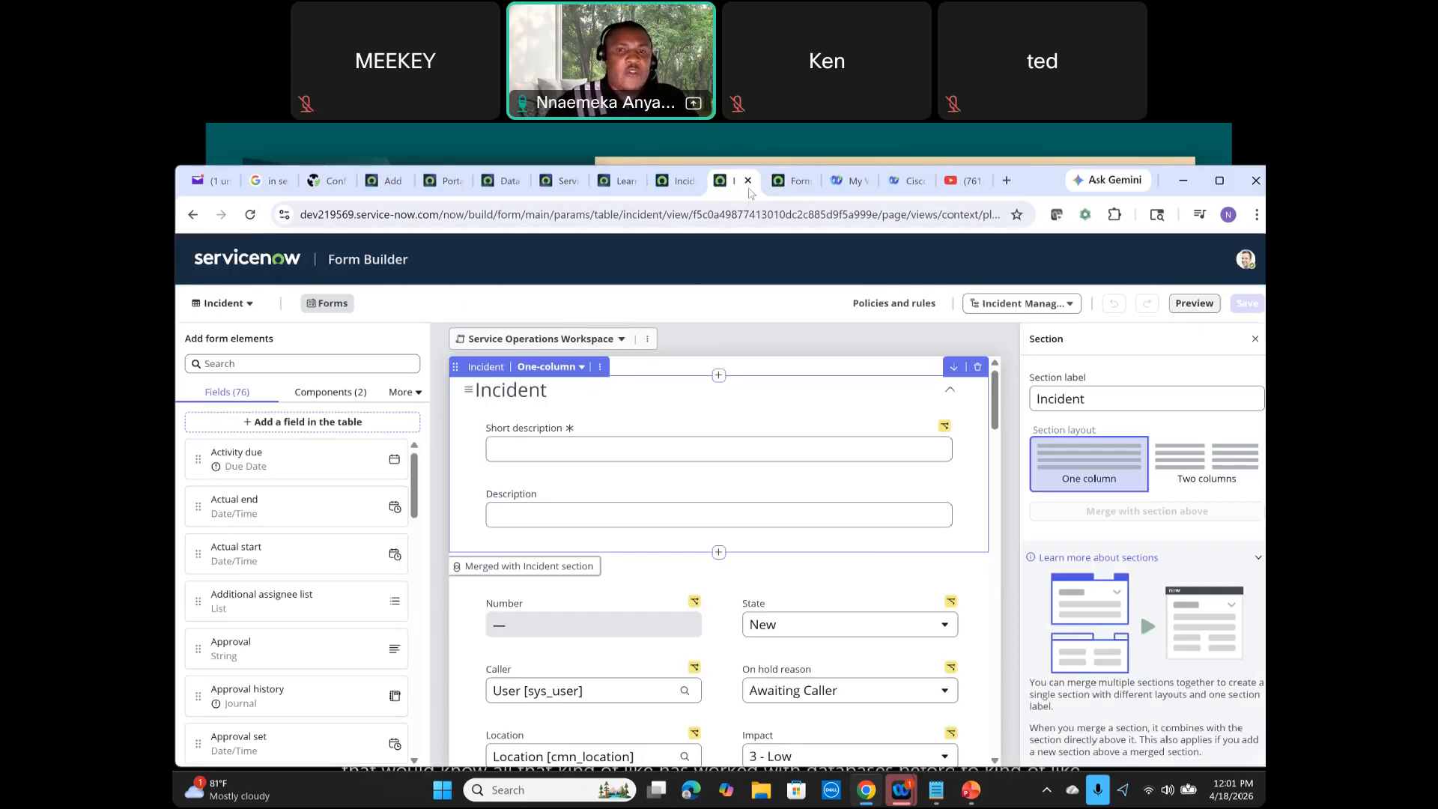
# Step: Open the application scope picker on the Incident table record
pyautogui.click(669, 187)
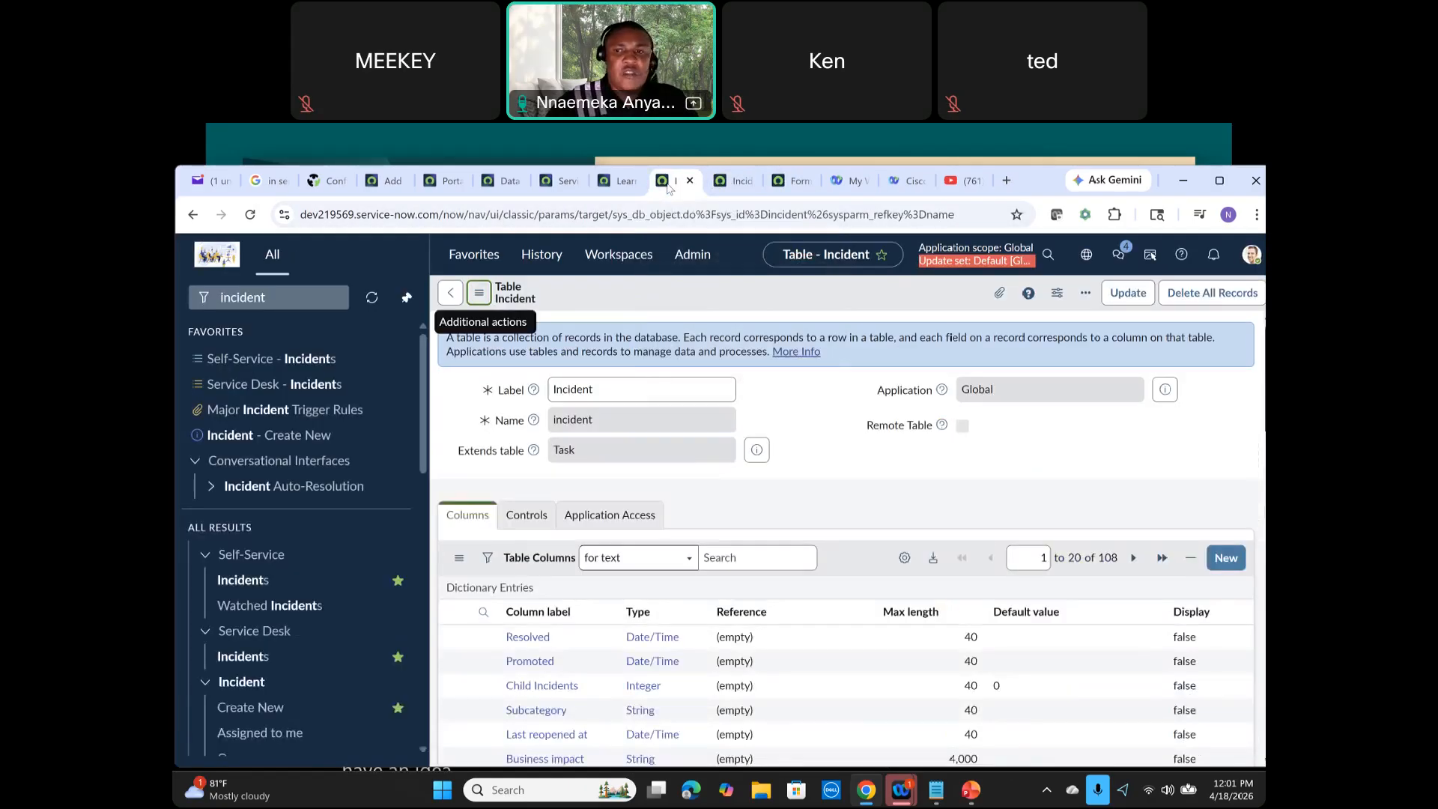
pyautogui.click(1086, 256)
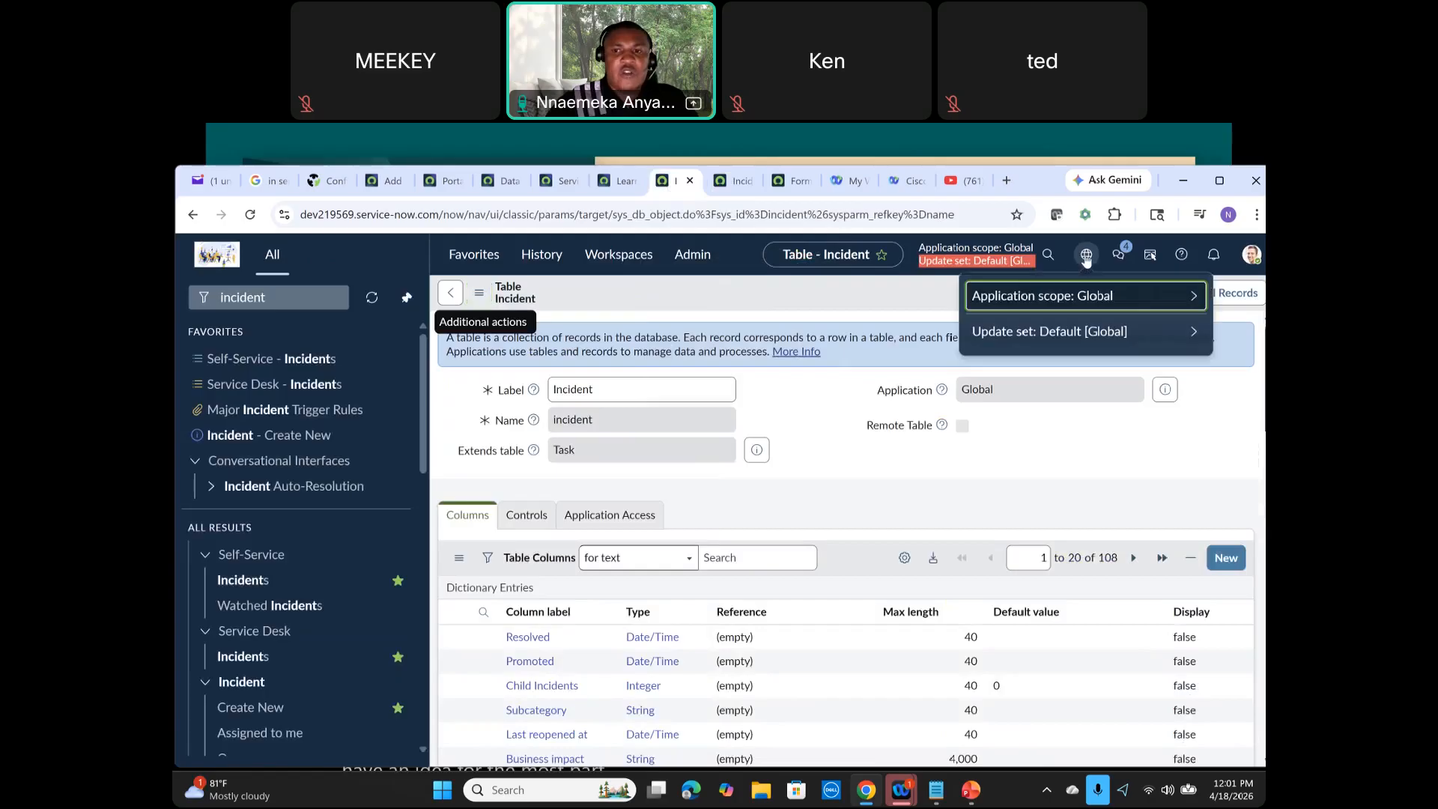
pyautogui.click(1163, 305)
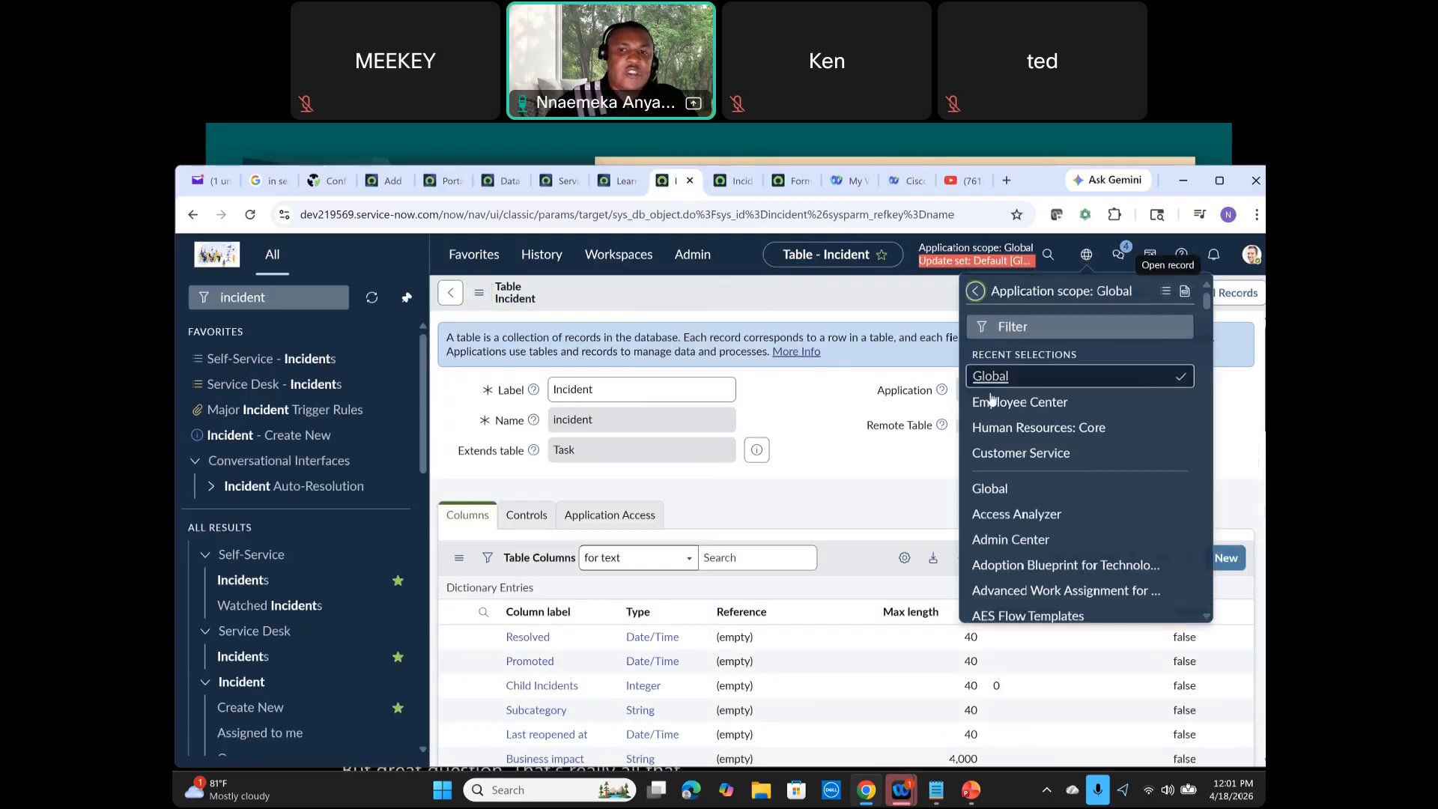
# Step: In Form Builder, change the application scope to Global and apply it
pyautogui.click(733, 186)
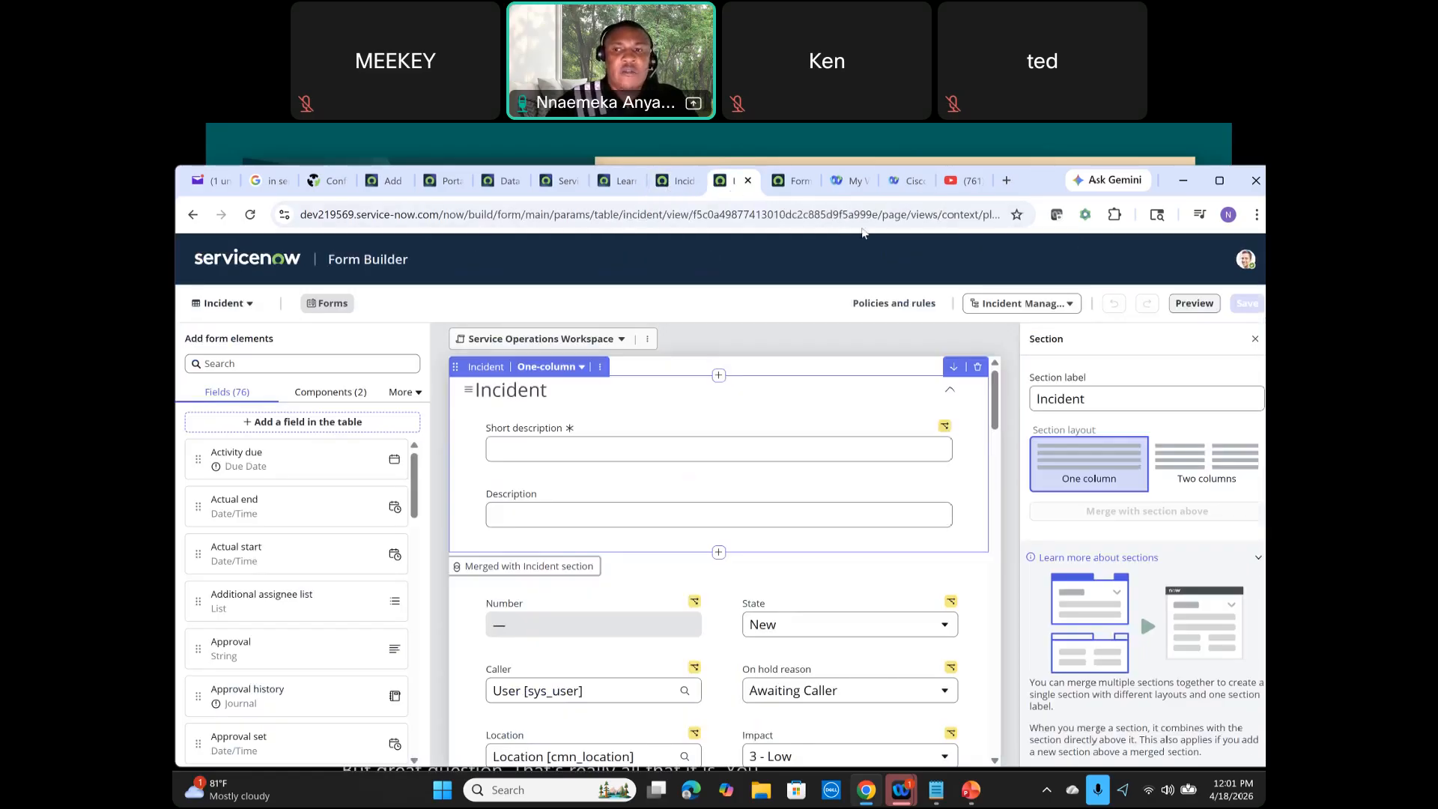
pyautogui.click(1070, 304)
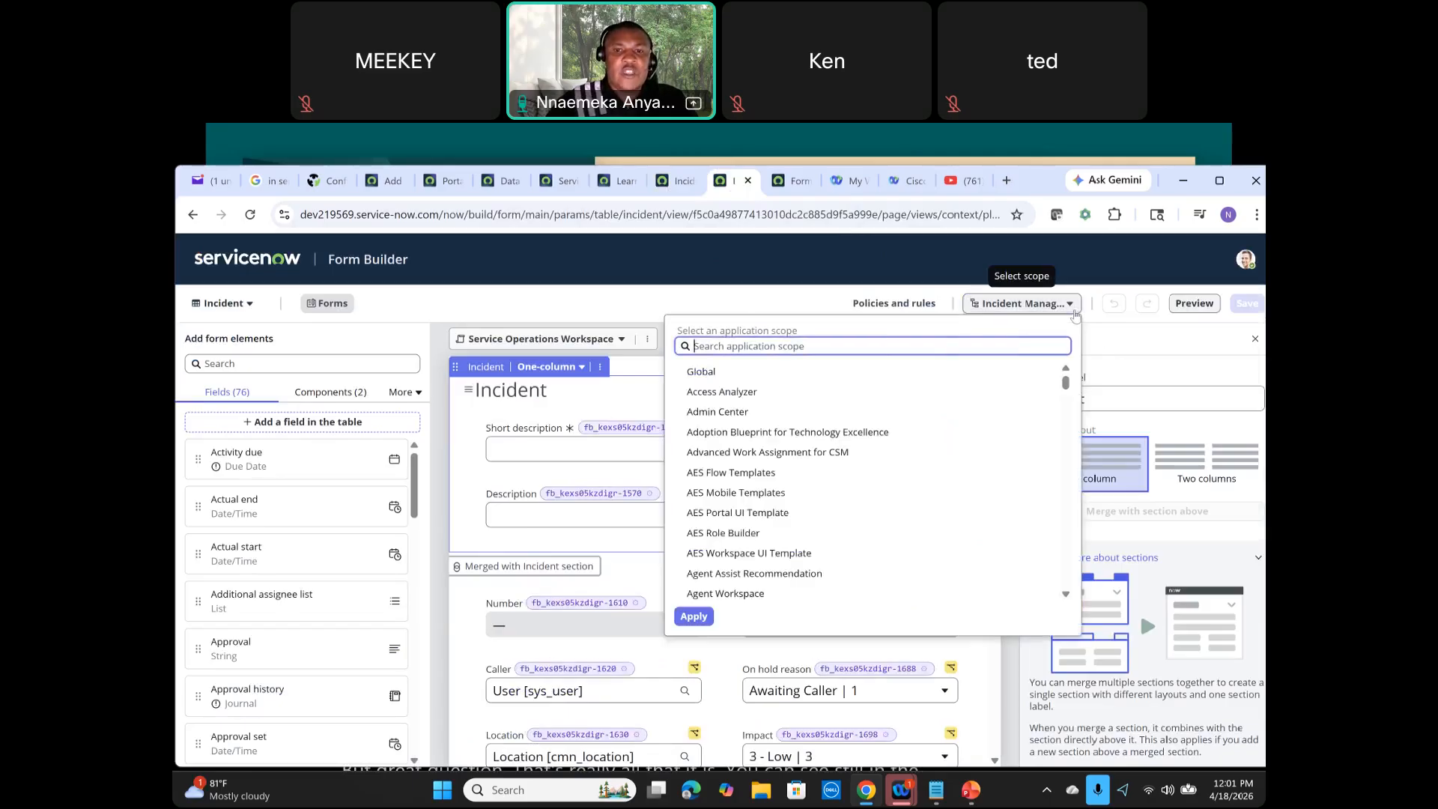
pyautogui.click(715, 375)
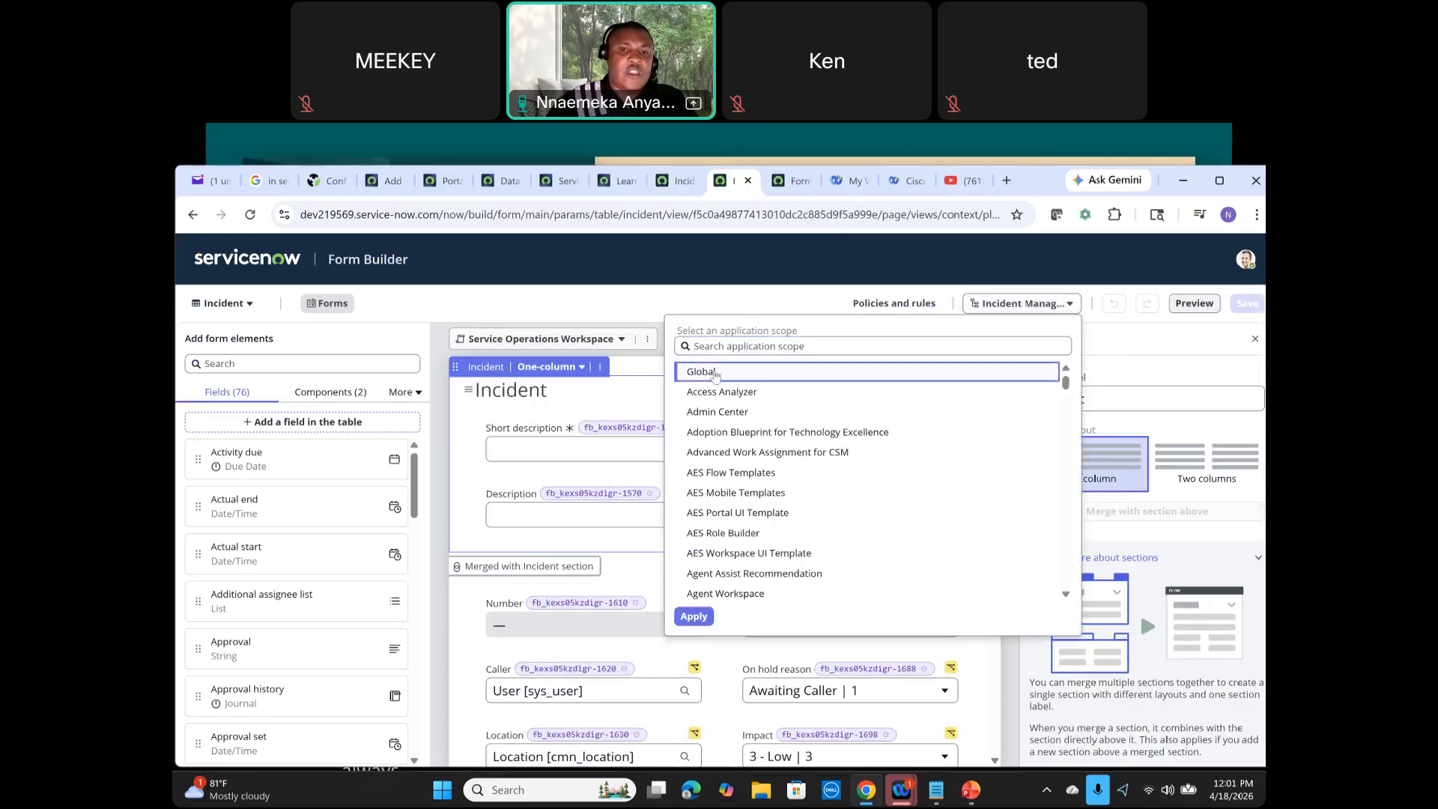
pyautogui.click(693, 617)
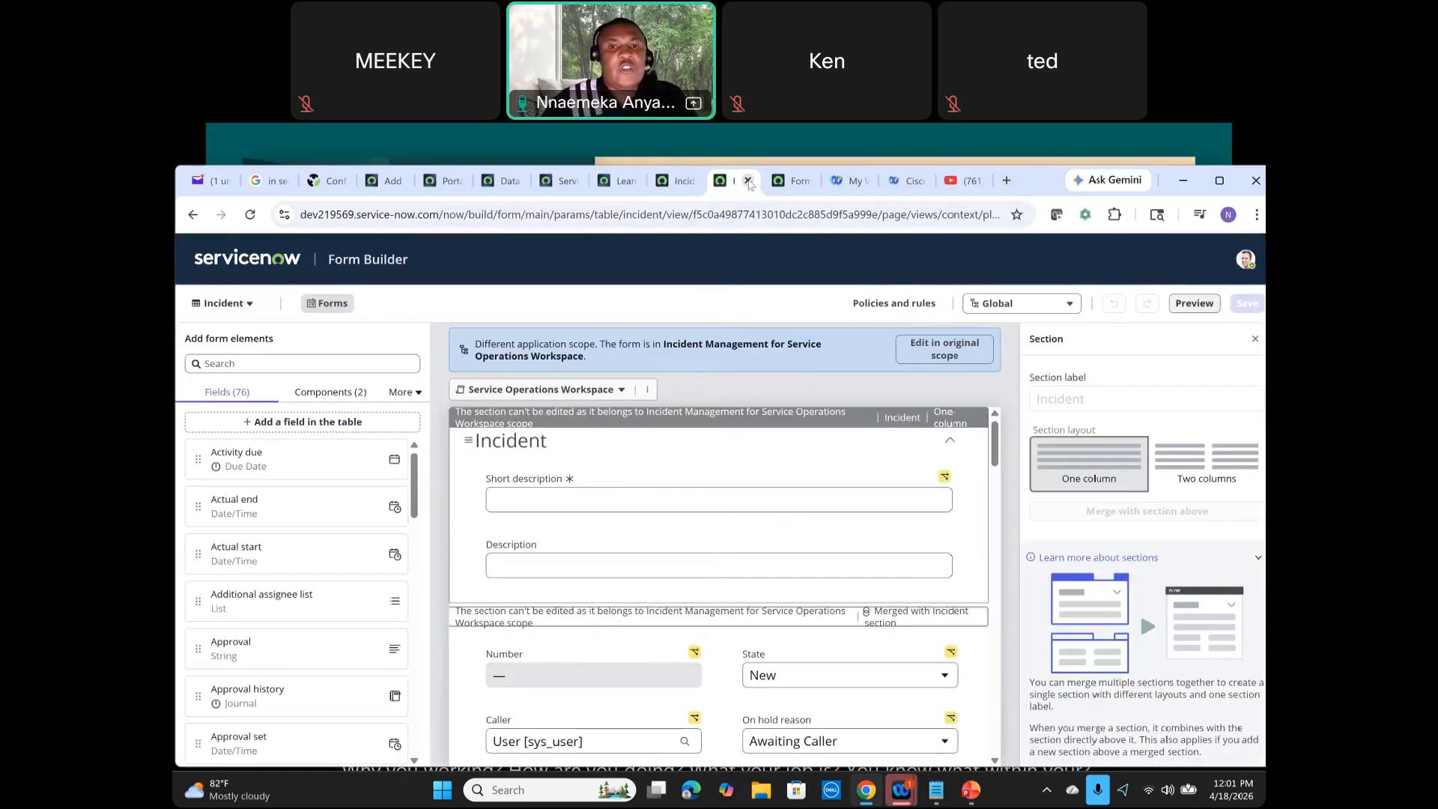
# Step: Close the Form Builder tab, reload Form Design, and close the Form Design tab
pyautogui.click(748, 182)
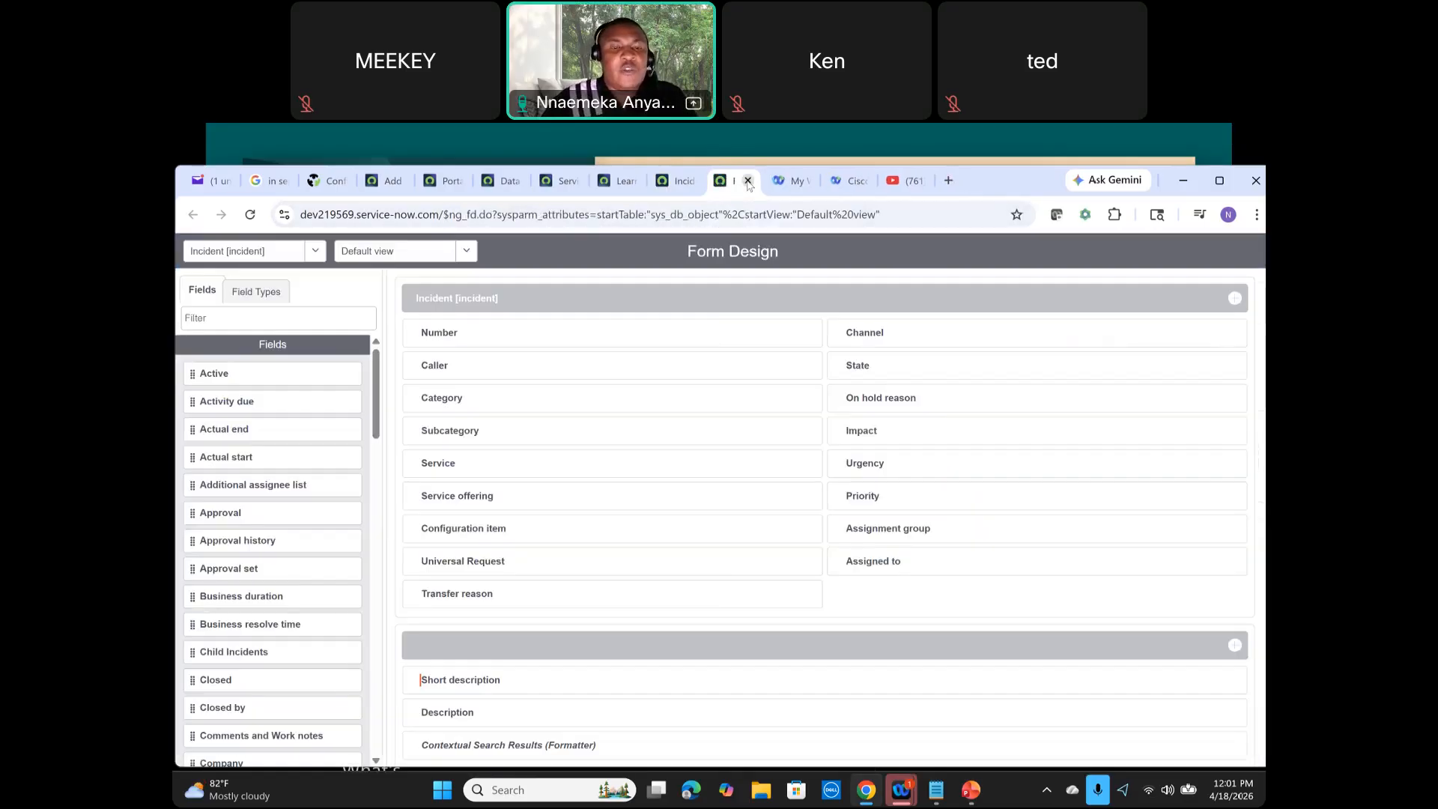
pyautogui.click(250, 217)
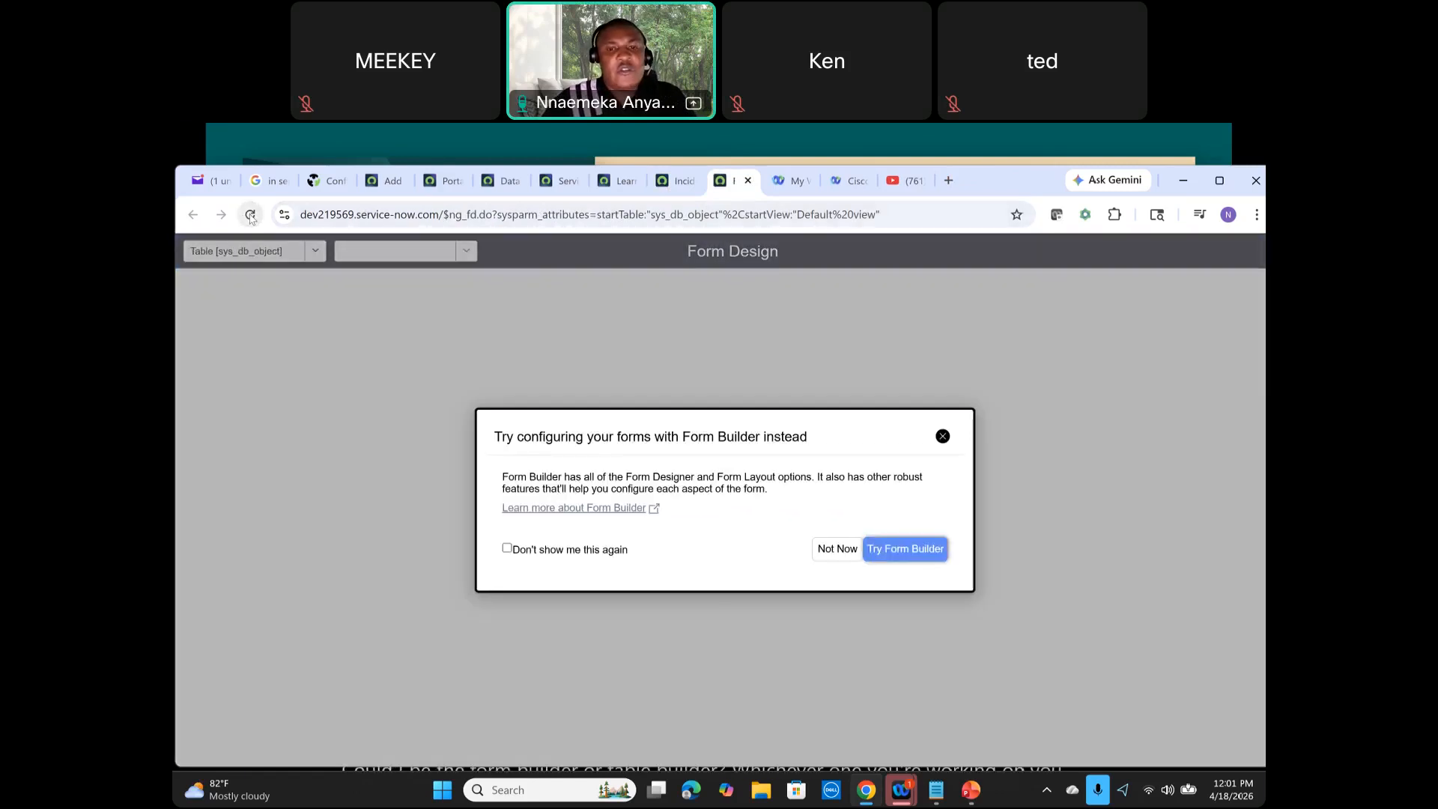
pyautogui.click(944, 437)
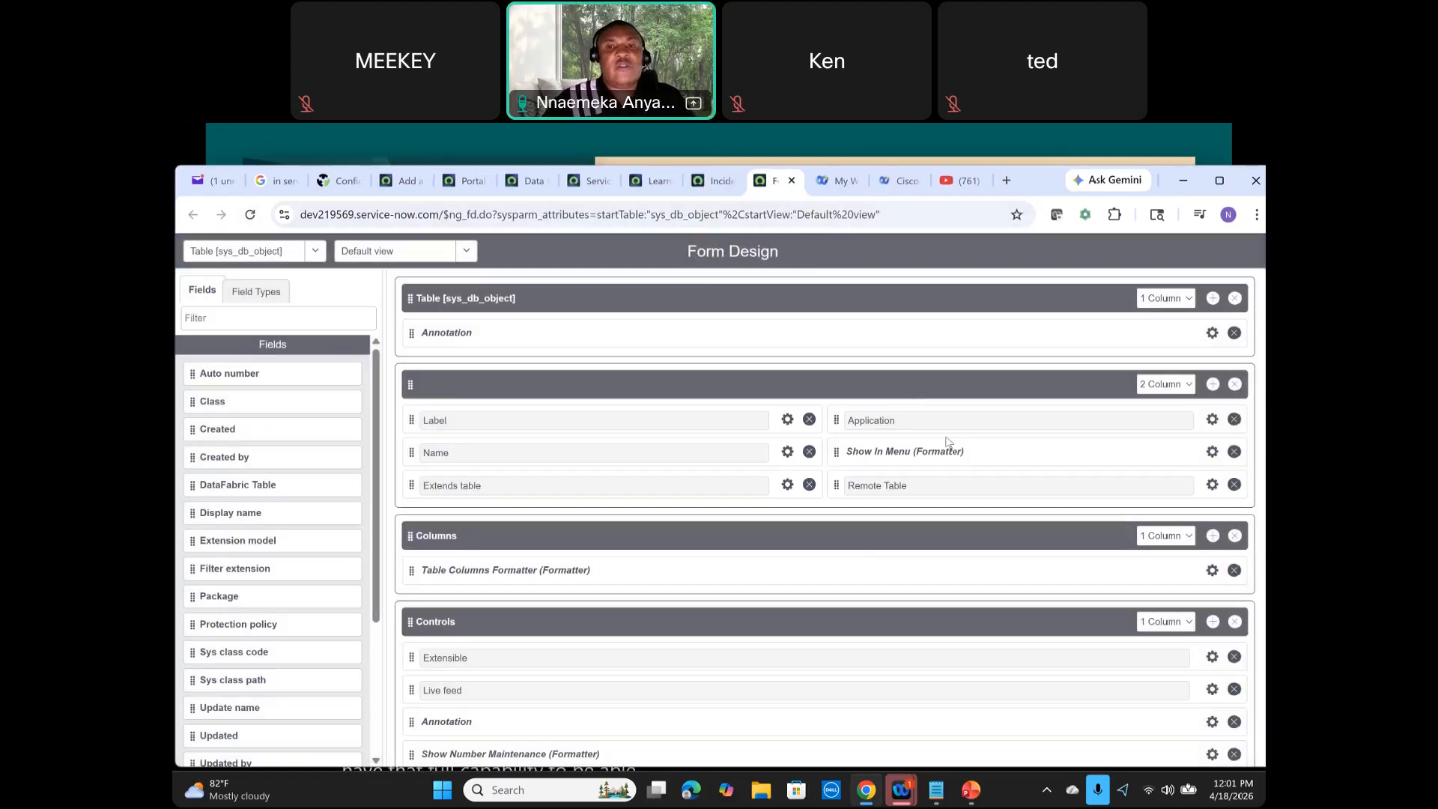
pyautogui.click(792, 180)
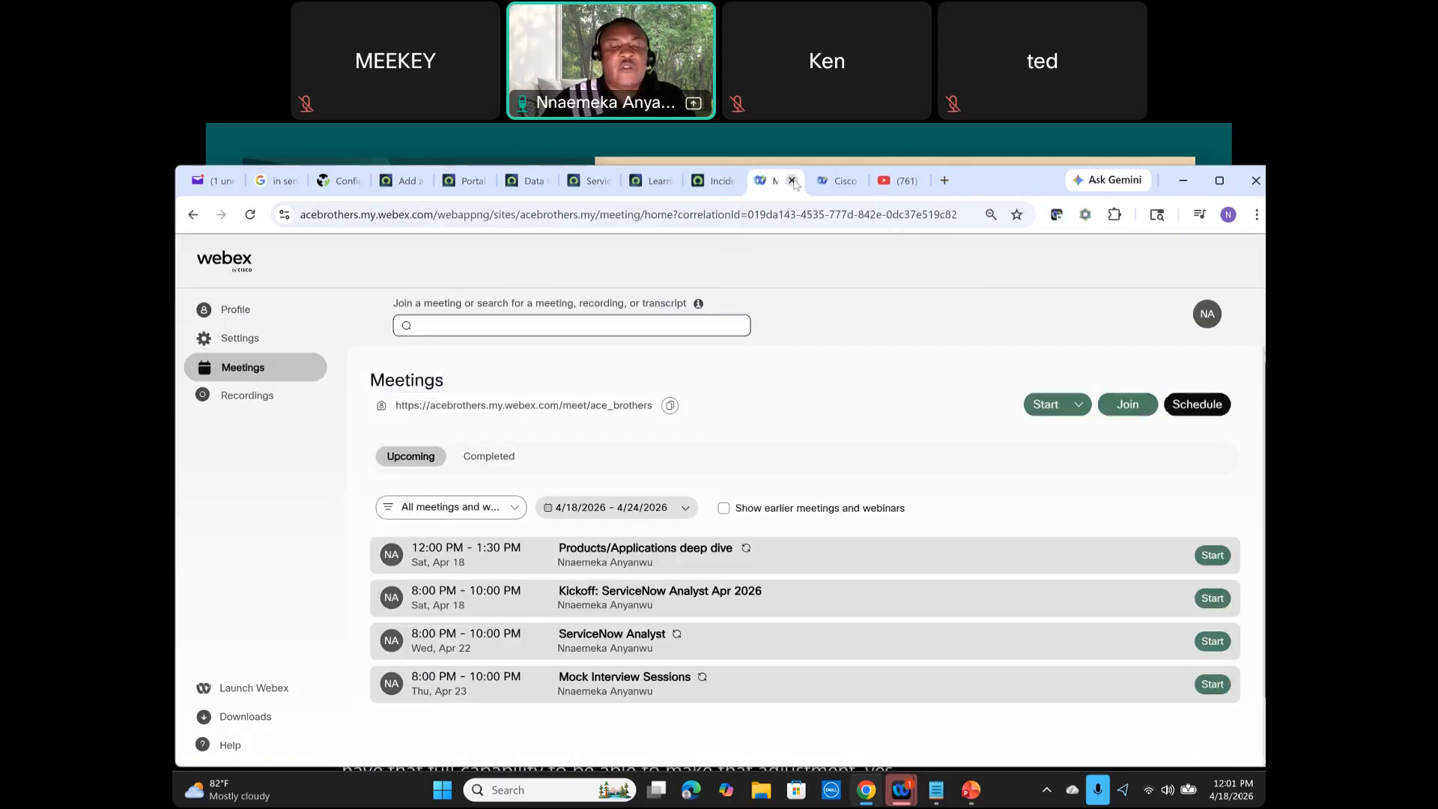
# Step: Dismiss the scope picker on the Incident table record and switch to the PowerPoint Q&A slide
pyautogui.click(710, 181)
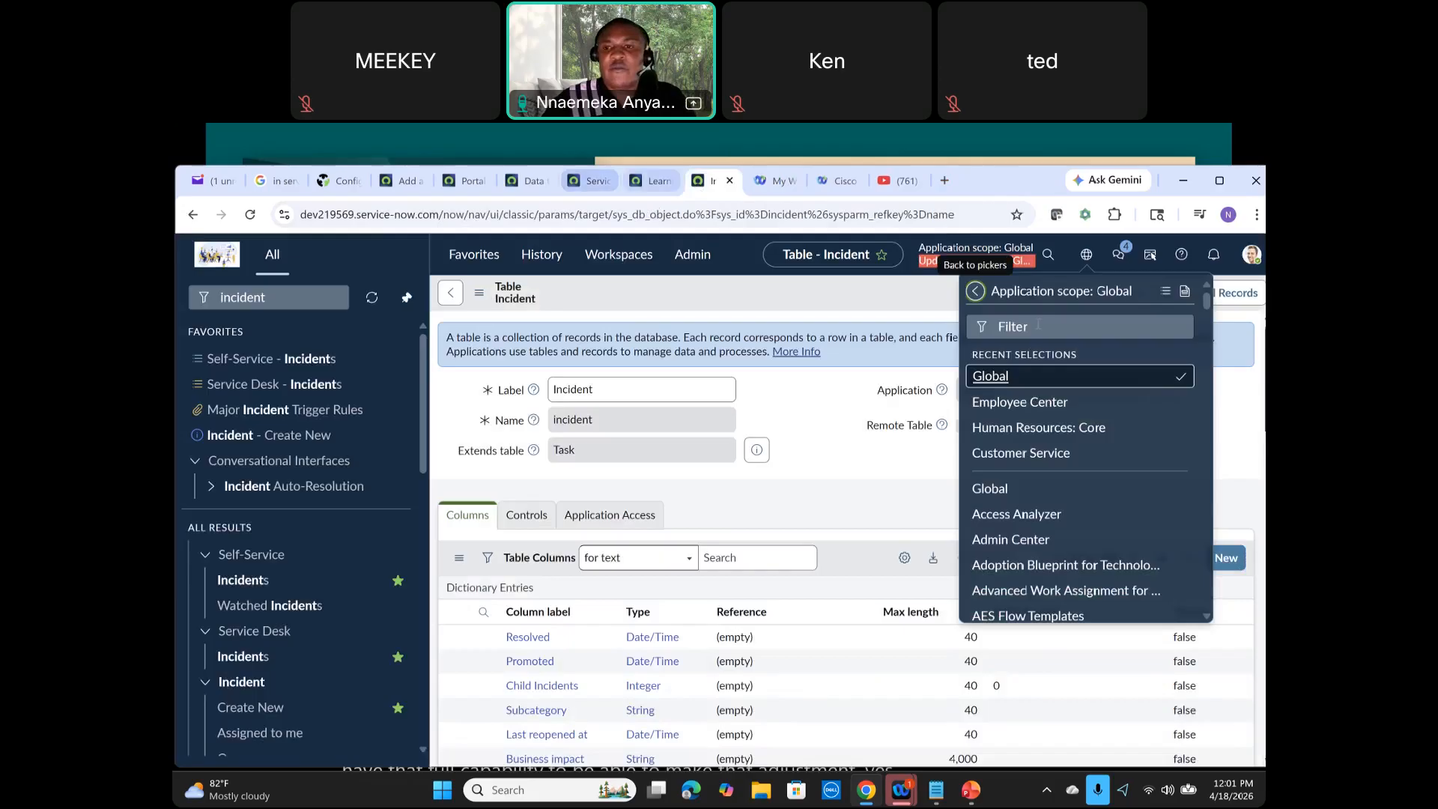
pyautogui.click(887, 301)
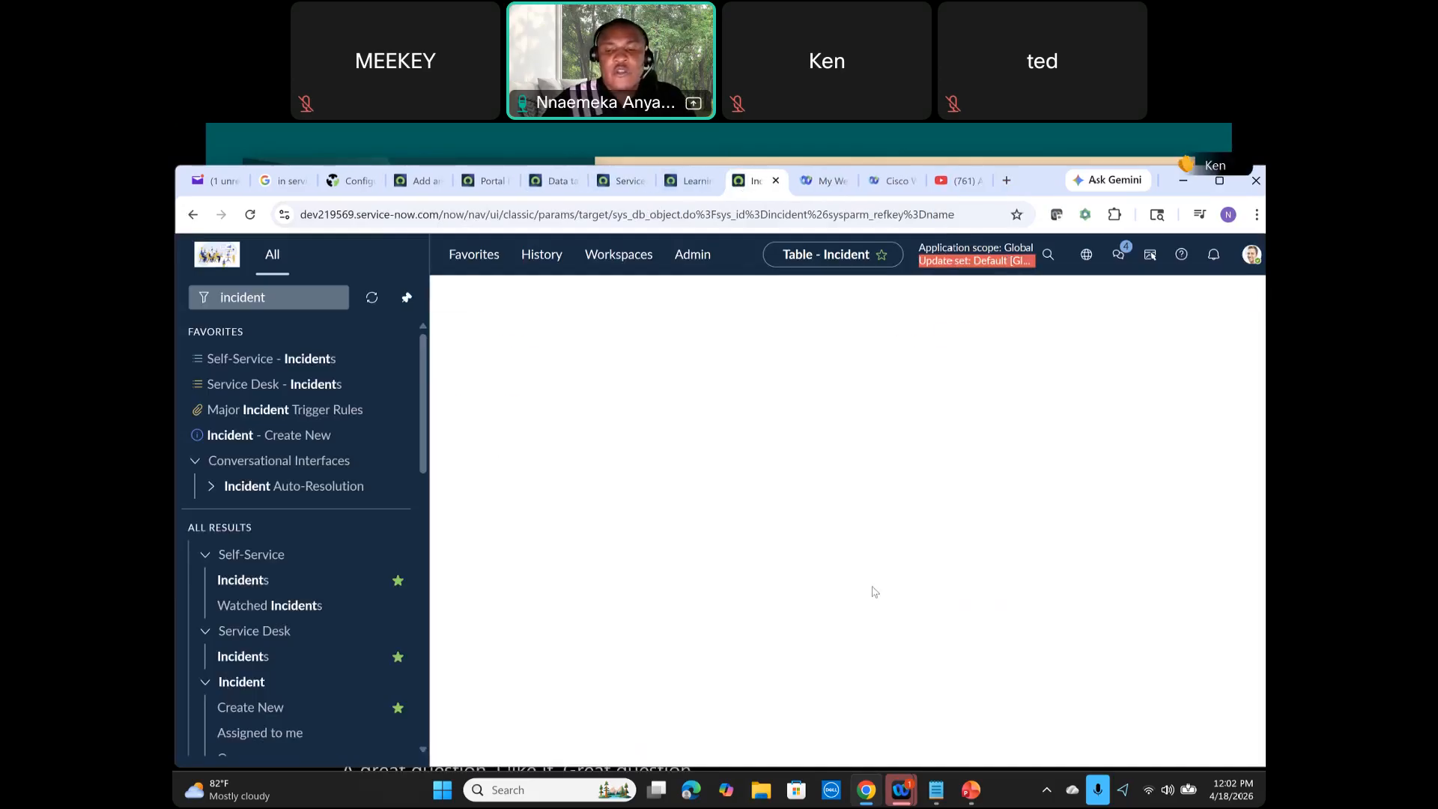
pyautogui.moveTo(971, 790)
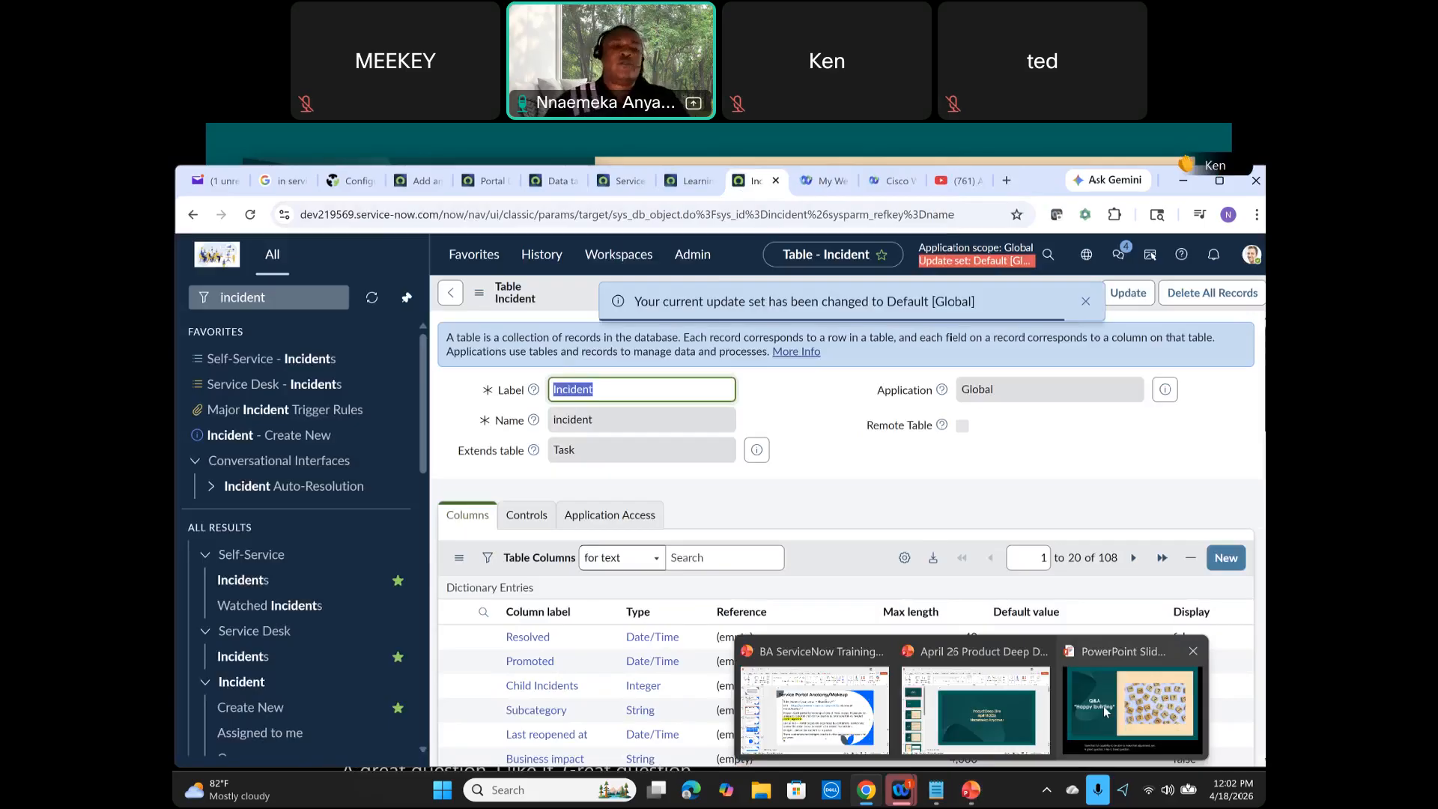
pyautogui.click(1104, 711)
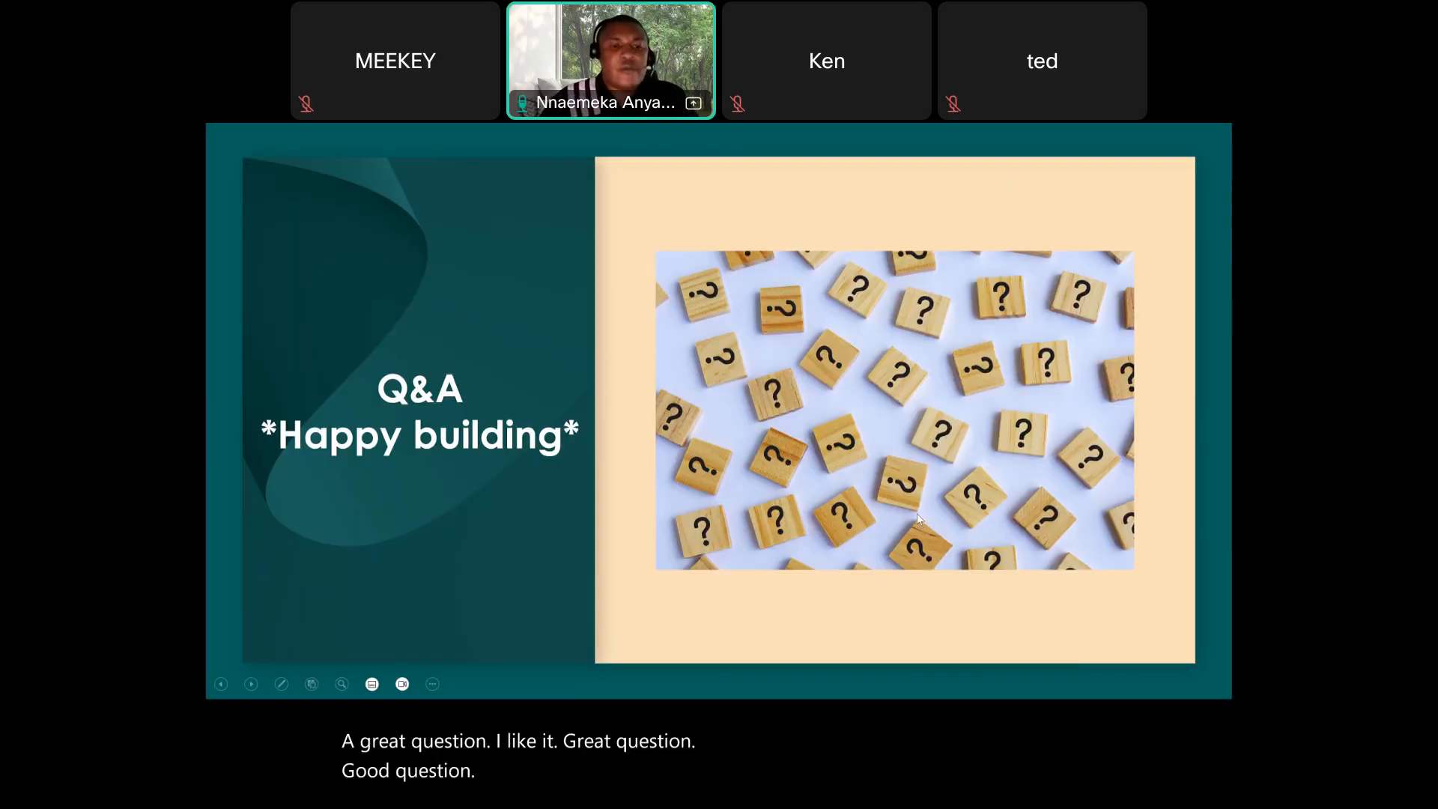